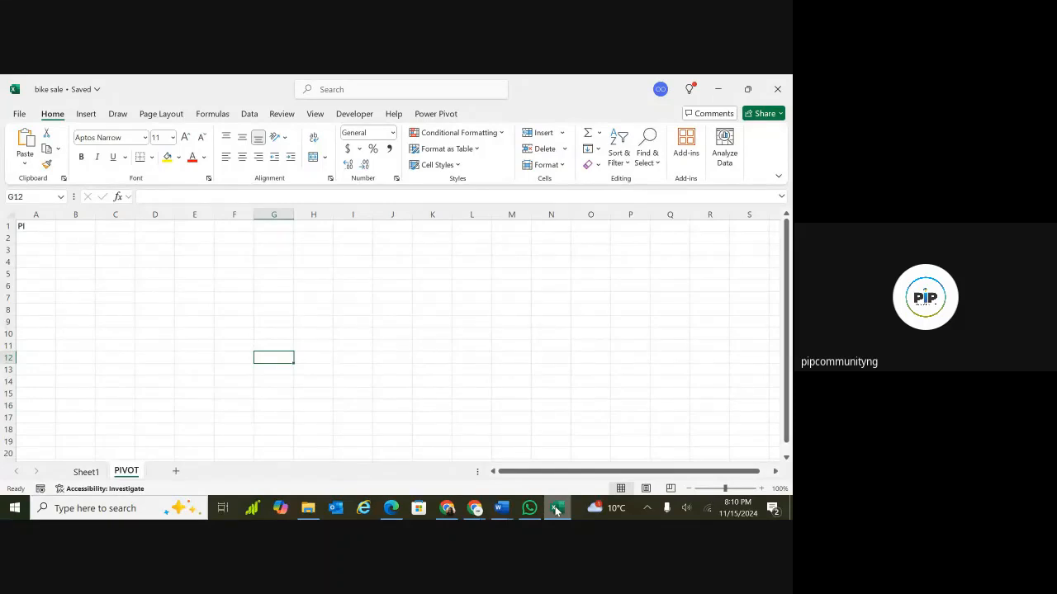
Widen the Revenue, Cost, Profit, Unit_Price and Unit_Cost columns on Sheet1 so their values display fully.
{"action": "left_click", "coordinate": [86, 471]}
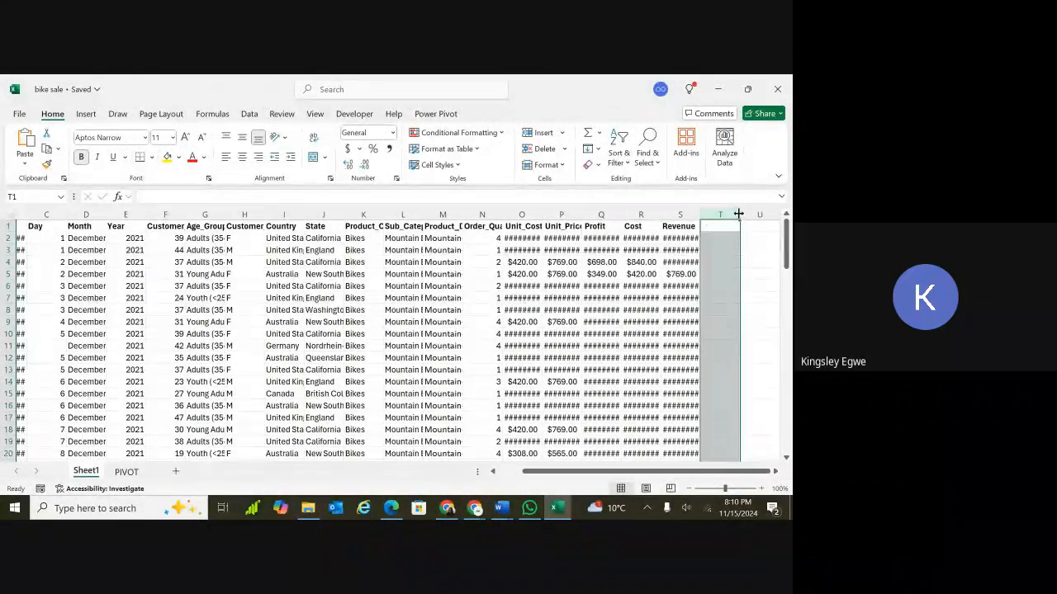
{"action": "left_click_drag", "start_coordinate": [739, 215], "coordinate": [741, 214]}
{"action": "left_click_drag", "start_coordinate": [661, 217], "coordinate": [694, 225]}
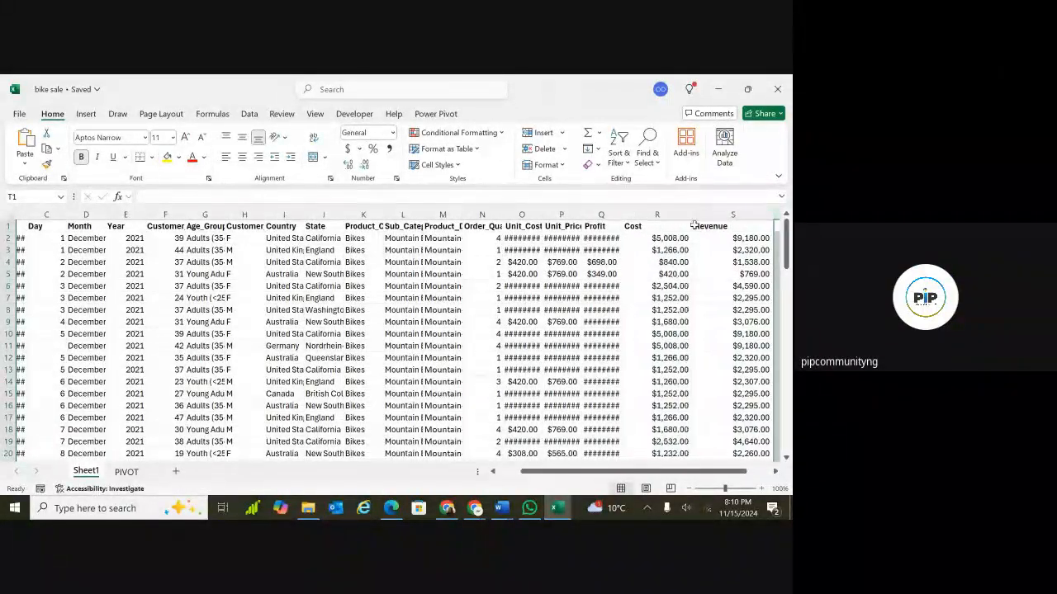
{"action": "left_click_drag", "start_coordinate": [620, 215], "coordinate": [665, 214]}
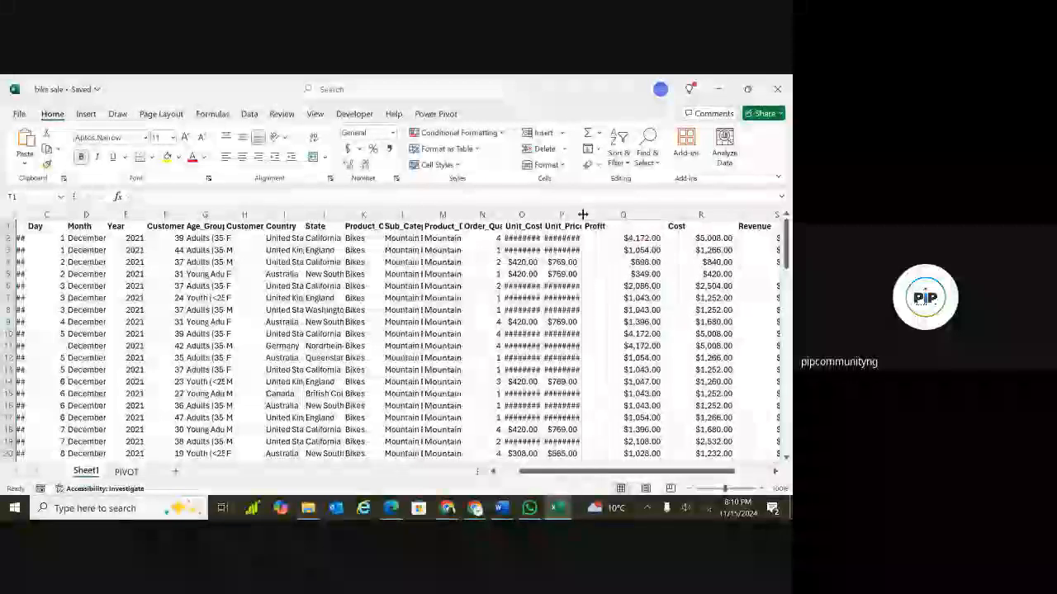
{"action": "left_click_drag", "start_coordinate": [583, 215], "coordinate": [617, 215]}
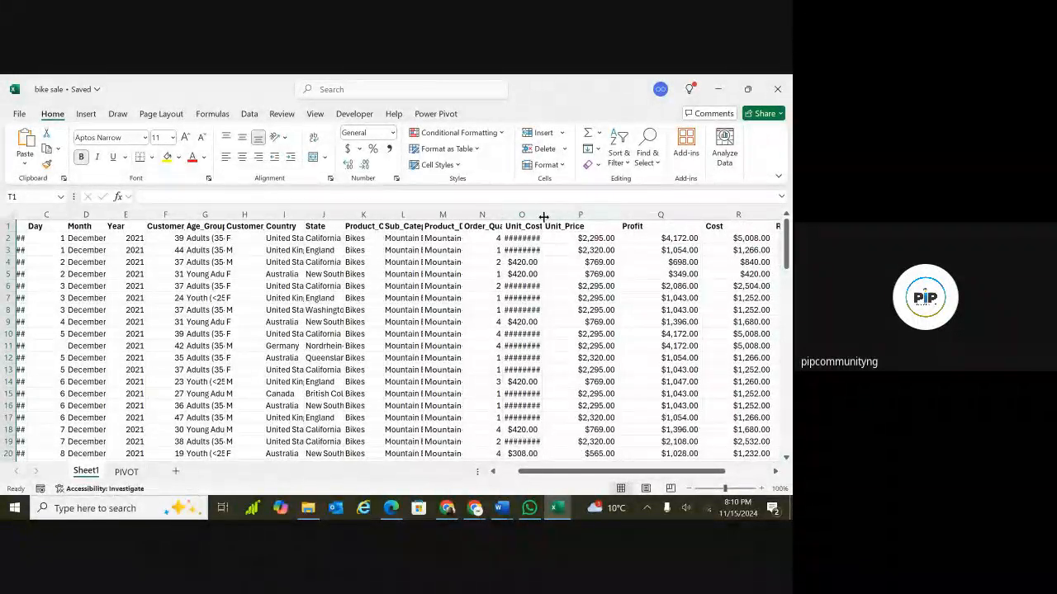
{"action": "left_click_drag", "start_coordinate": [543, 216], "coordinate": [579, 218]}
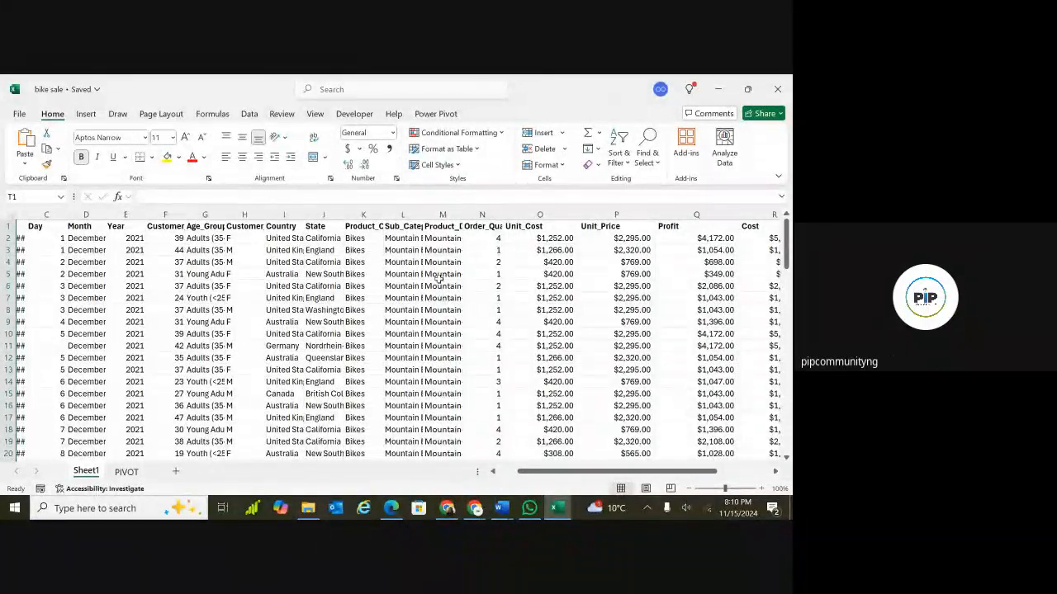
Clear the leftover text from cell A1 on the PIVOT sheet.
{"action": "left_click", "coordinate": [126, 471]}
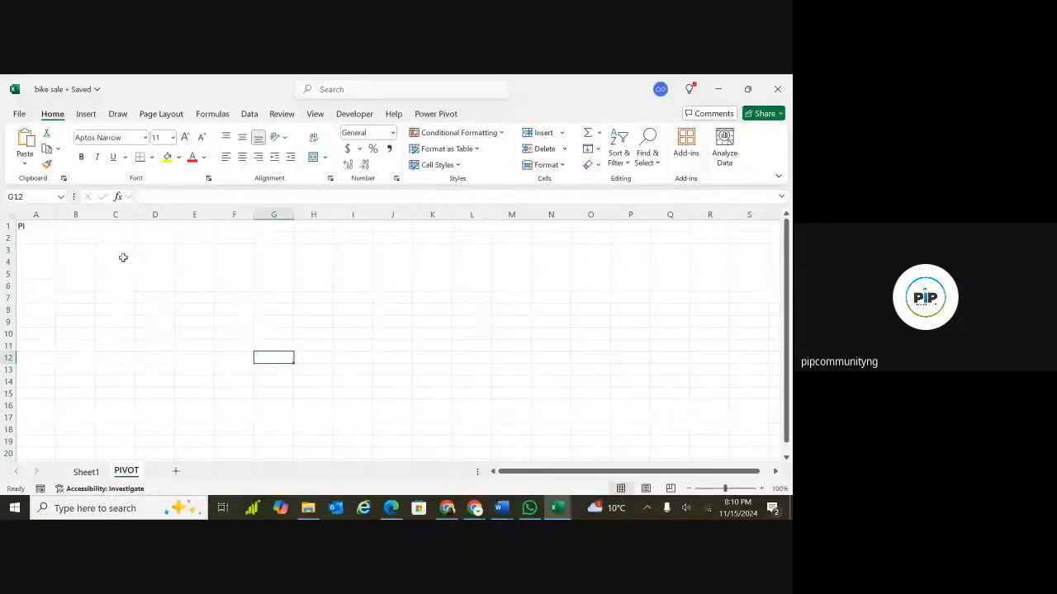
{"action": "double_click", "coordinate": [23, 225]}
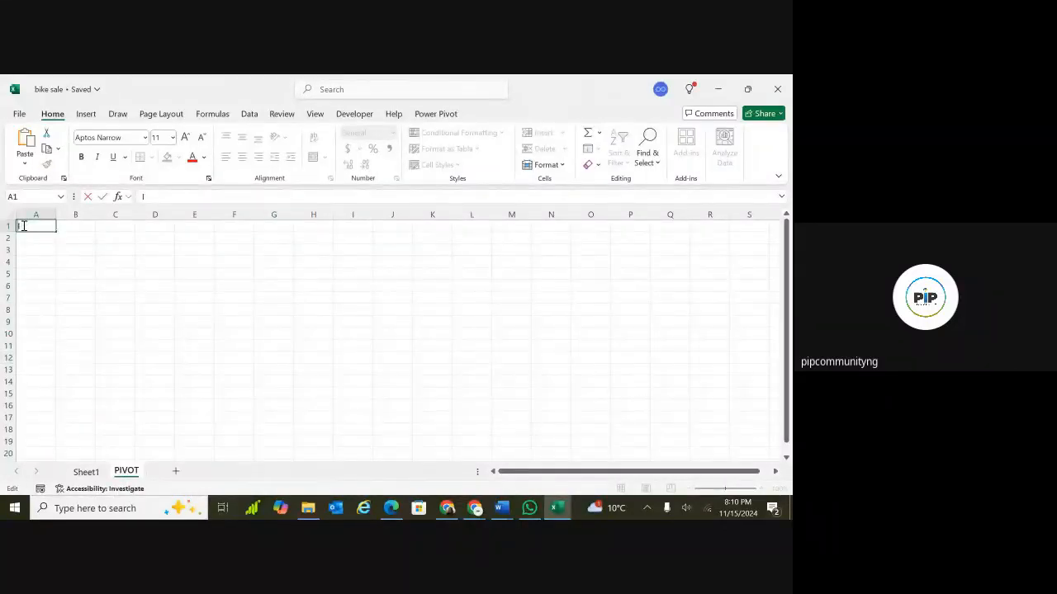
{"action": "key", "text": "BackSpace"}
{"action": "key", "text": "Return"}
{"action": "left_click", "coordinate": [114, 321]}
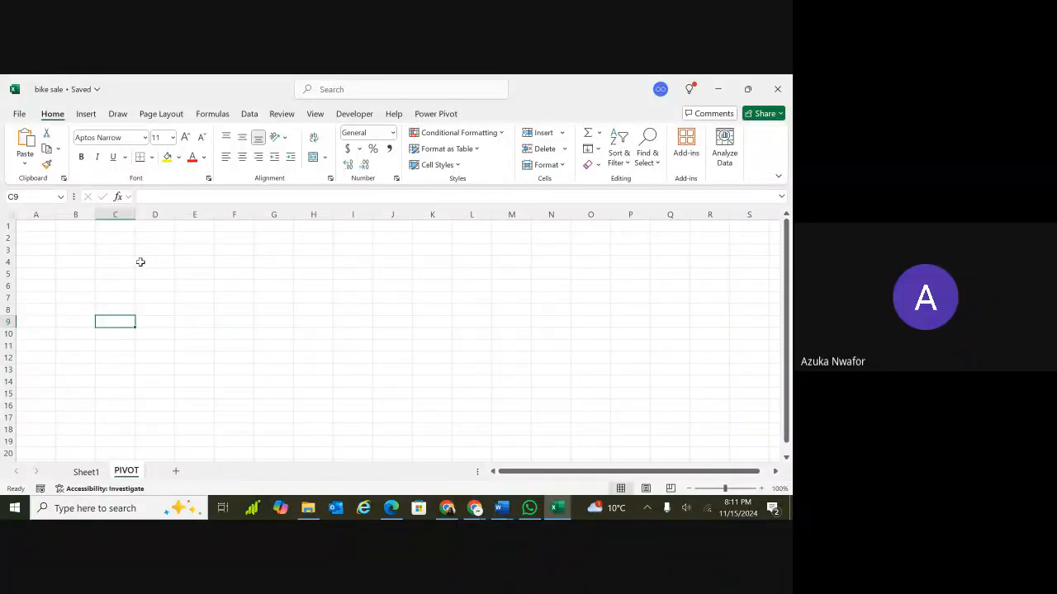
Try to insert a PivotChart from cell B3 on the empty PIVOT sheet.
{"action": "left_click", "coordinate": [93, 246]}
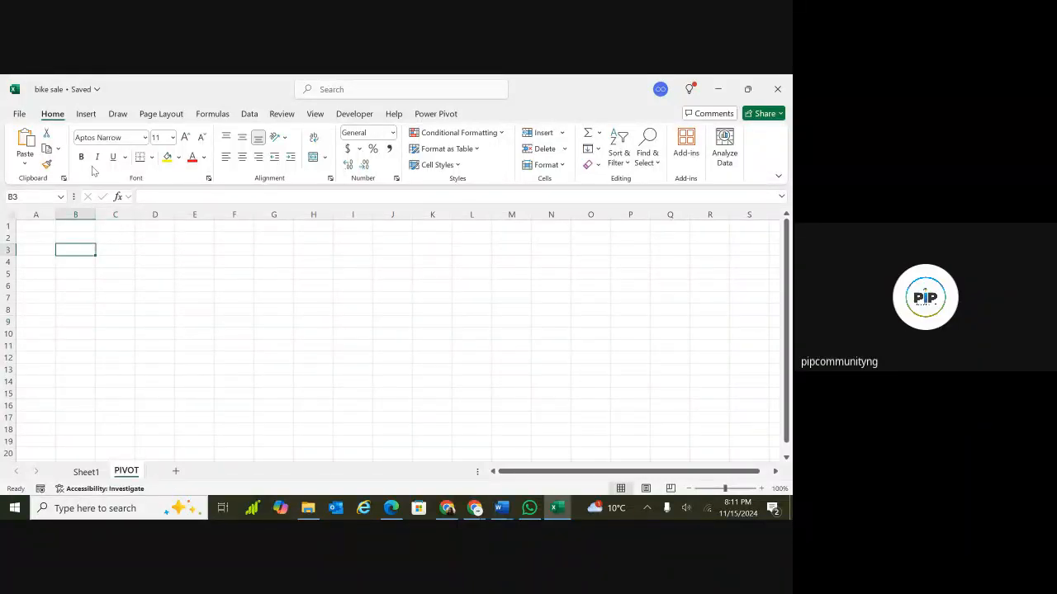
{"action": "left_click", "coordinate": [86, 115]}
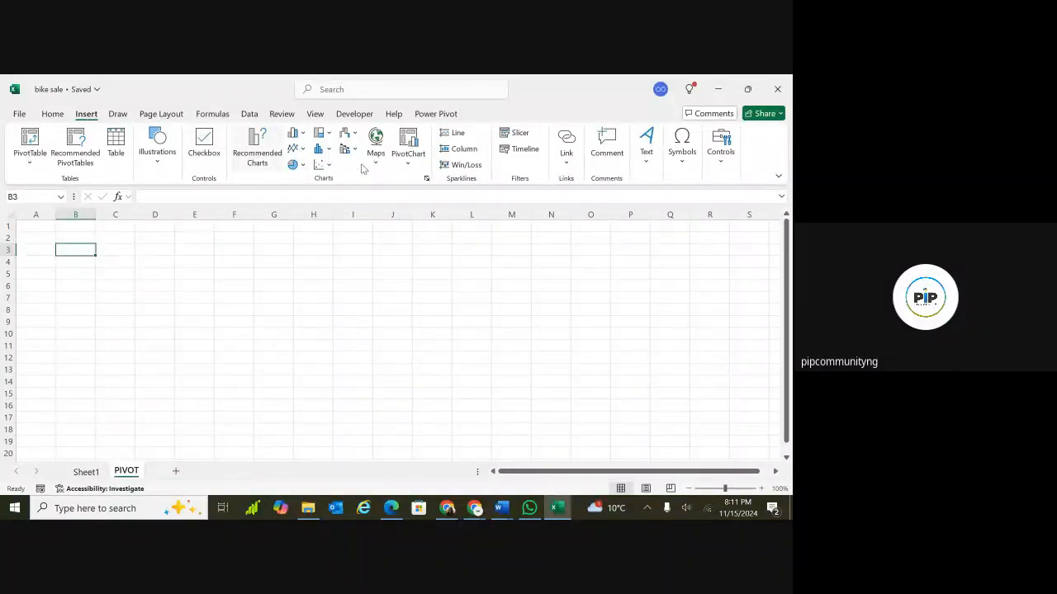
{"action": "left_click", "coordinate": [409, 164]}
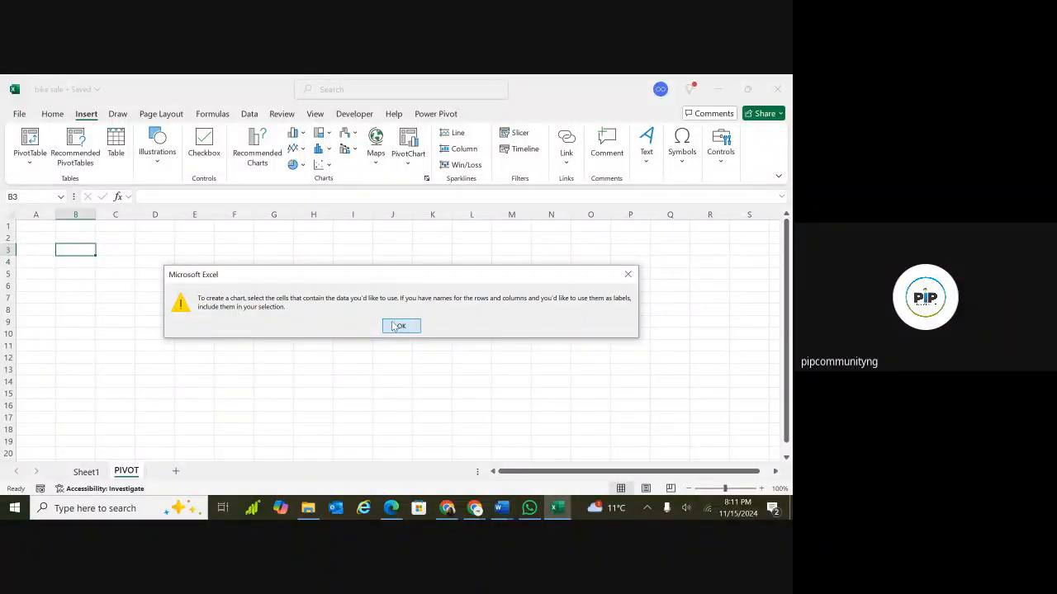
{"action": "left_click", "coordinate": [395, 326]}
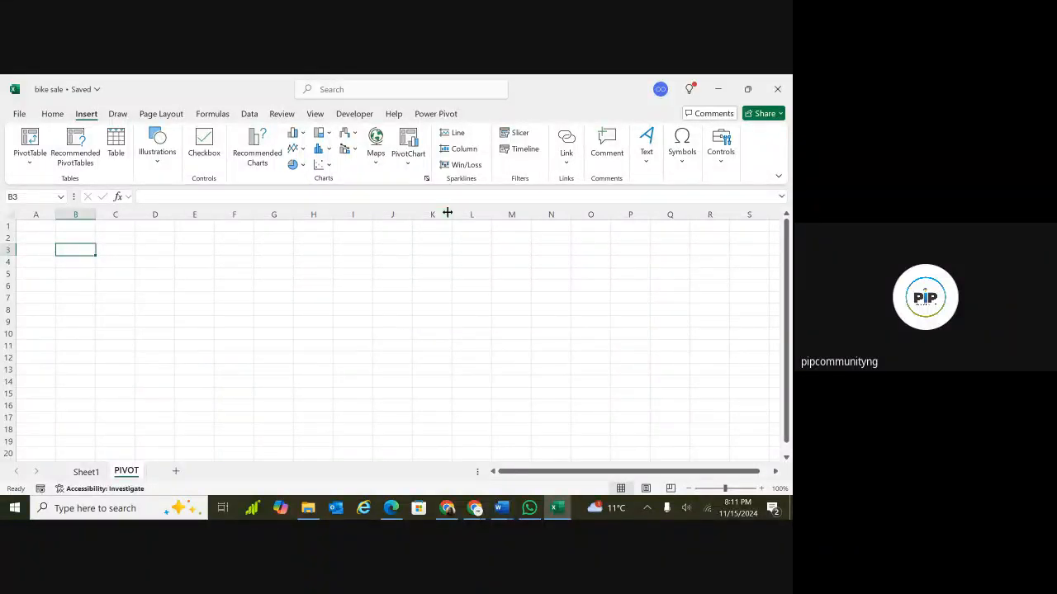
Open the PivotChart & PivotTable dialog and close it without choosing a data range.
{"action": "left_click", "coordinate": [408, 166]}
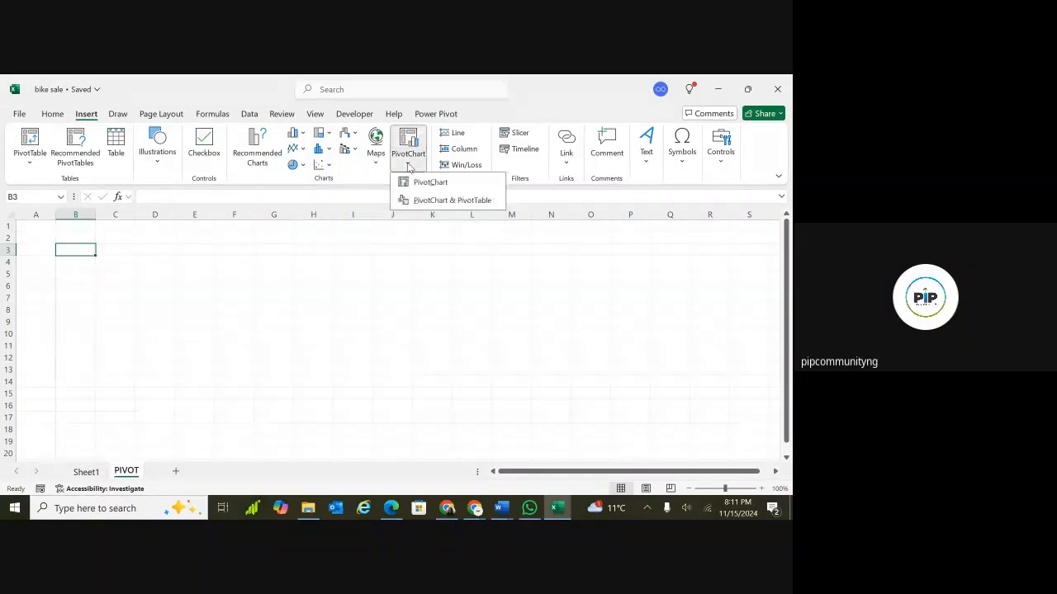
{"action": "left_click", "coordinate": [439, 203]}
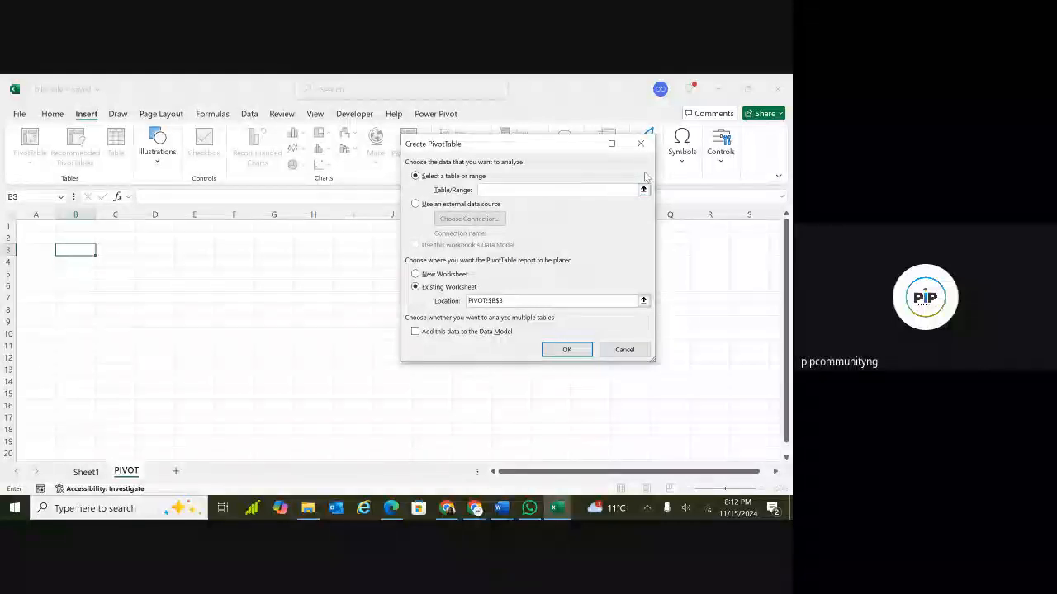
{"action": "left_click", "coordinate": [643, 145]}
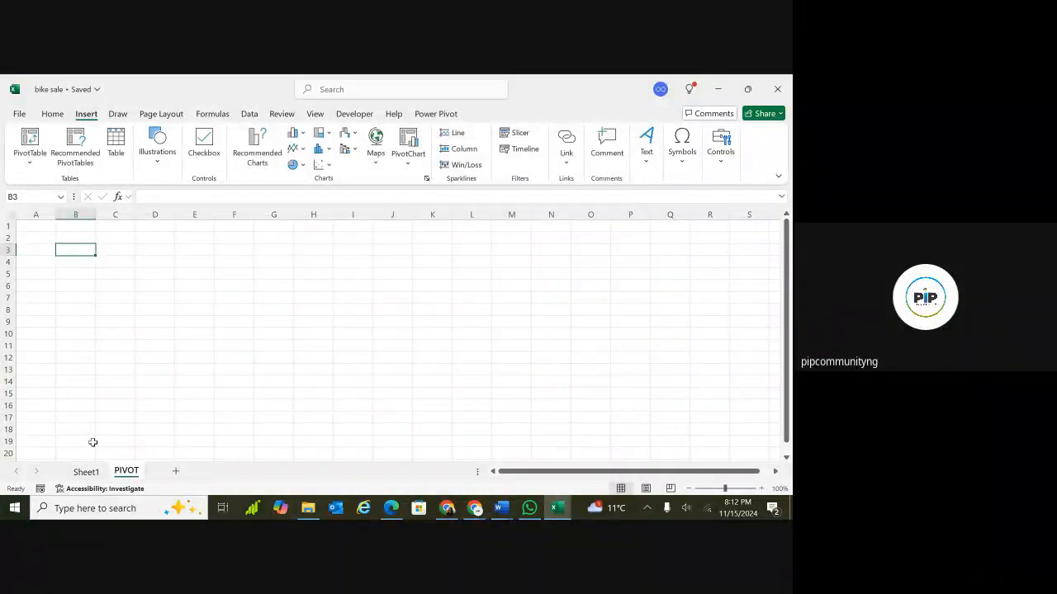
Widen the Sales_Order # column on Sheet1 so the order numbers display fully.
{"action": "left_click", "coordinate": [86, 472]}
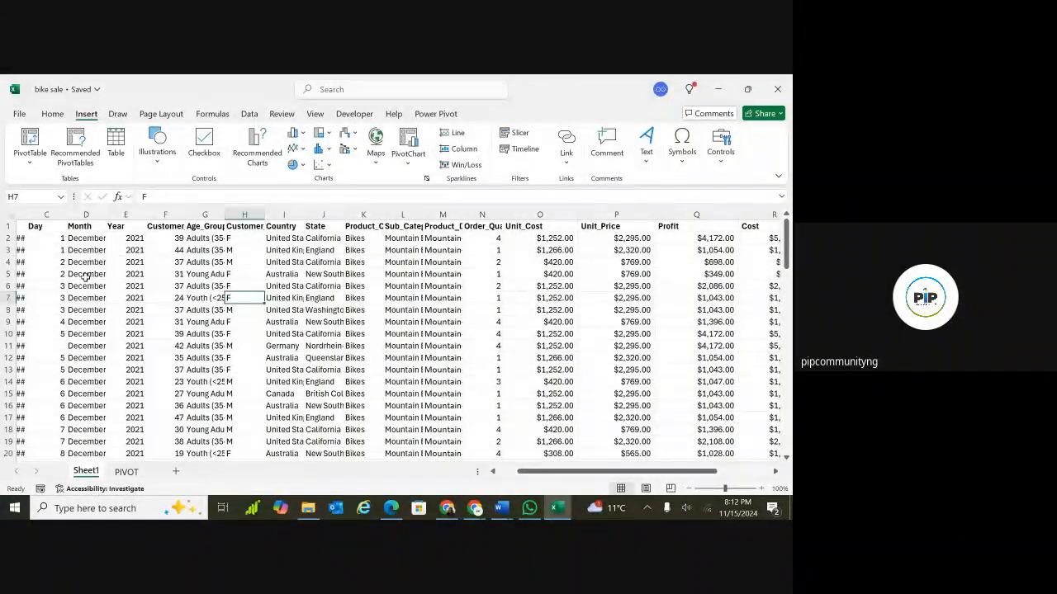
{"action": "left_click_drag", "start_coordinate": [85, 261], "coordinate": [125, 357]}
{"action": "scroll", "coordinate": [348, 369], "scroll_direction": "left", "scroll_amount": 2}
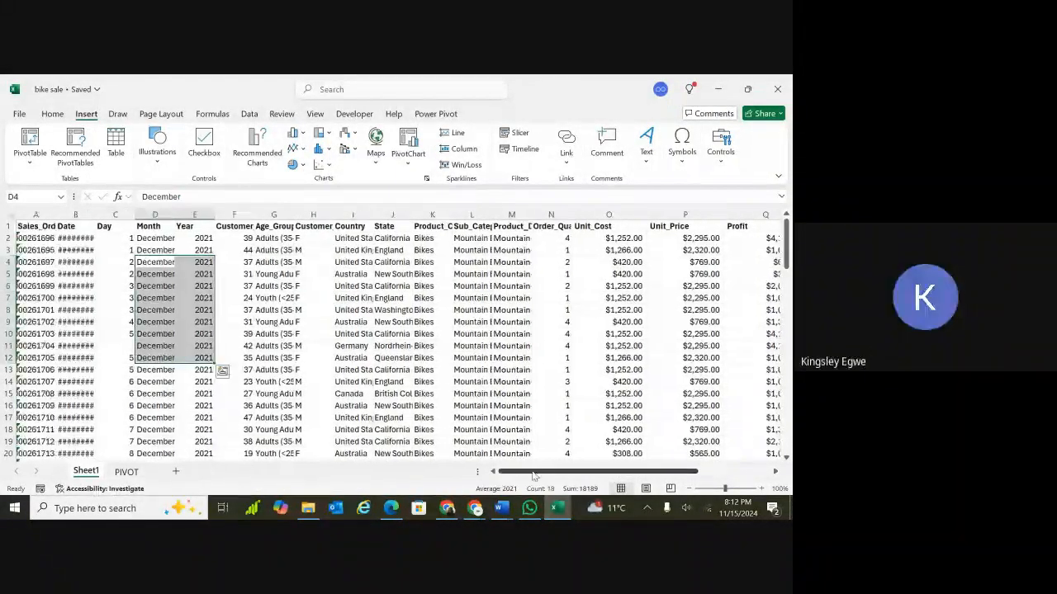
{"action": "left_click", "coordinate": [121, 348]}
{"action": "left_click", "coordinate": [82, 289]}
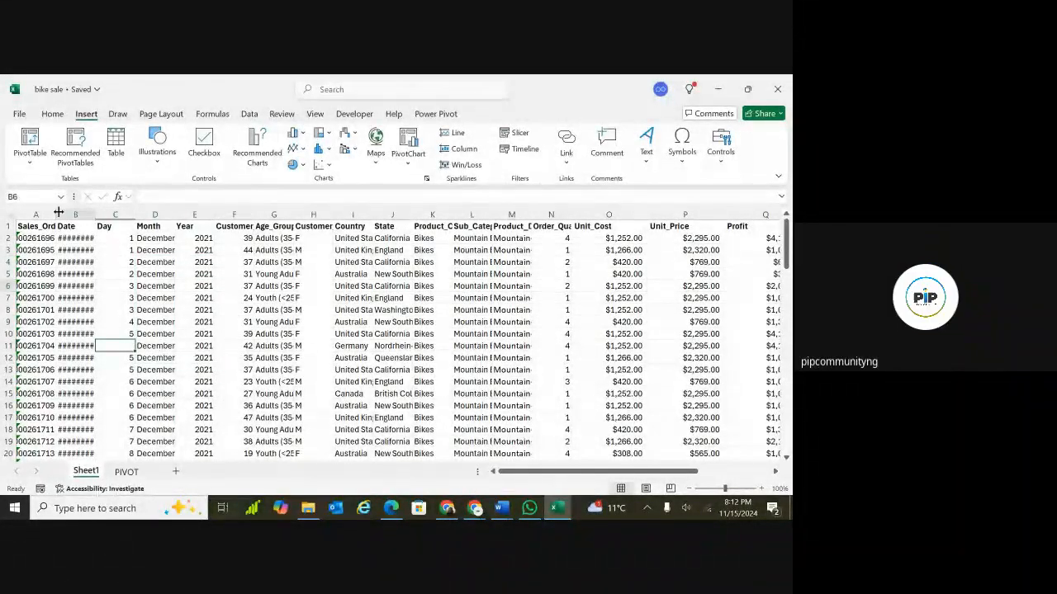
{"action": "left_click_drag", "start_coordinate": [59, 213], "coordinate": [109, 213]}
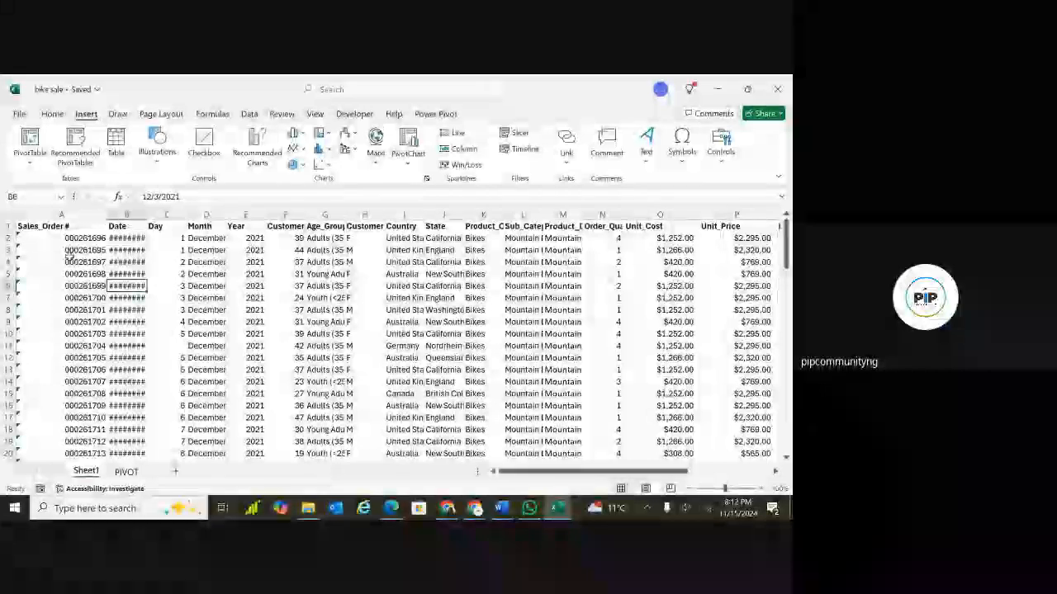
{"action": "left_click", "coordinate": [202, 334]}
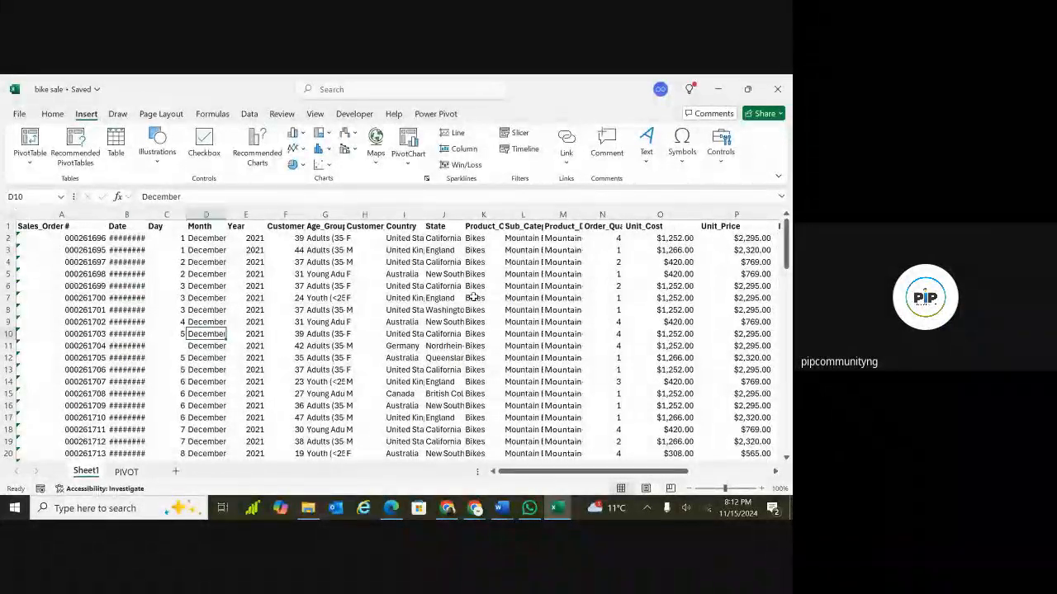
{"action": "left_click", "coordinate": [418, 290]}
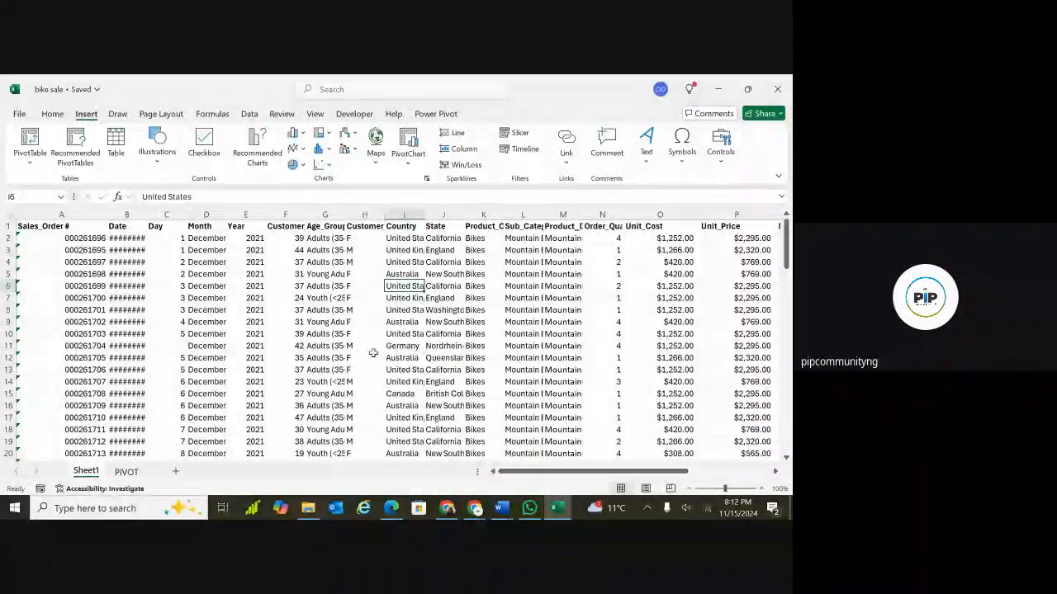
Select the entire data range from A1 and format it as a table with headers.
{"action": "left_click", "coordinate": [45, 230]}
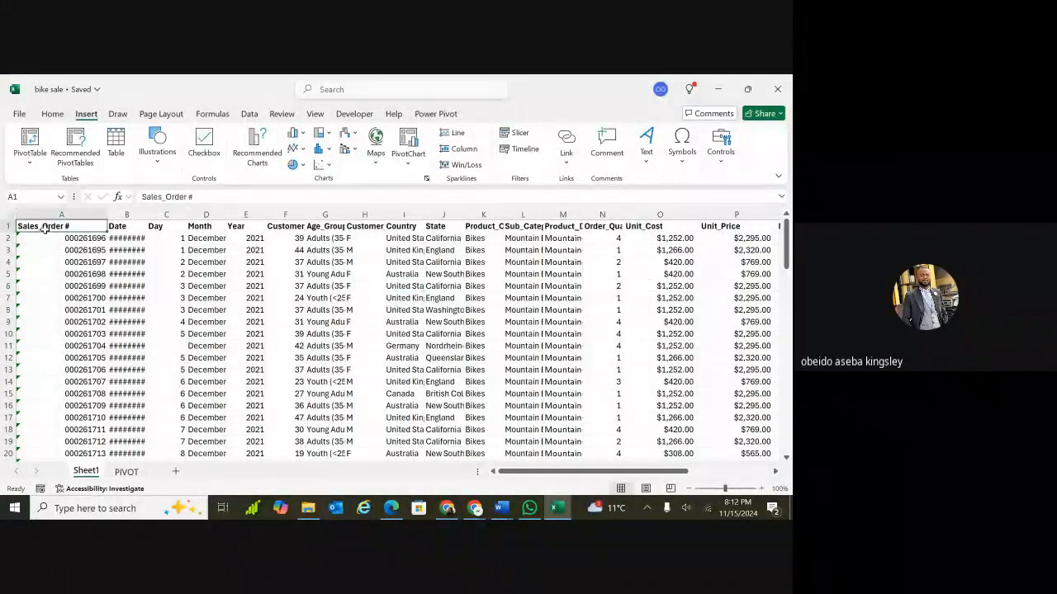
{"action": "key", "text": "ctrl+shift+End"}
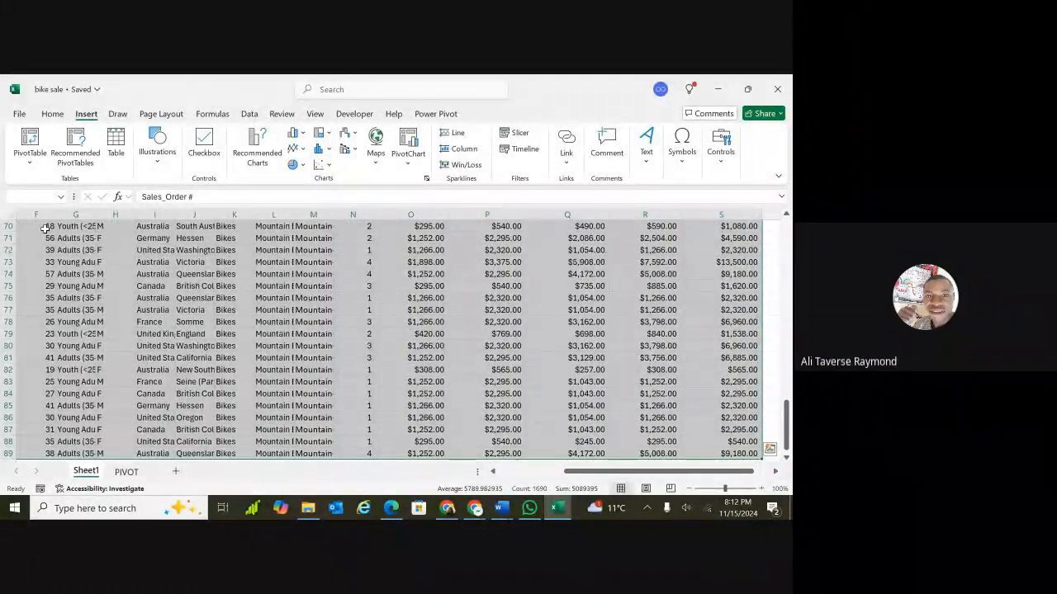
{"action": "key", "text": "ctrl+shift+Up"}
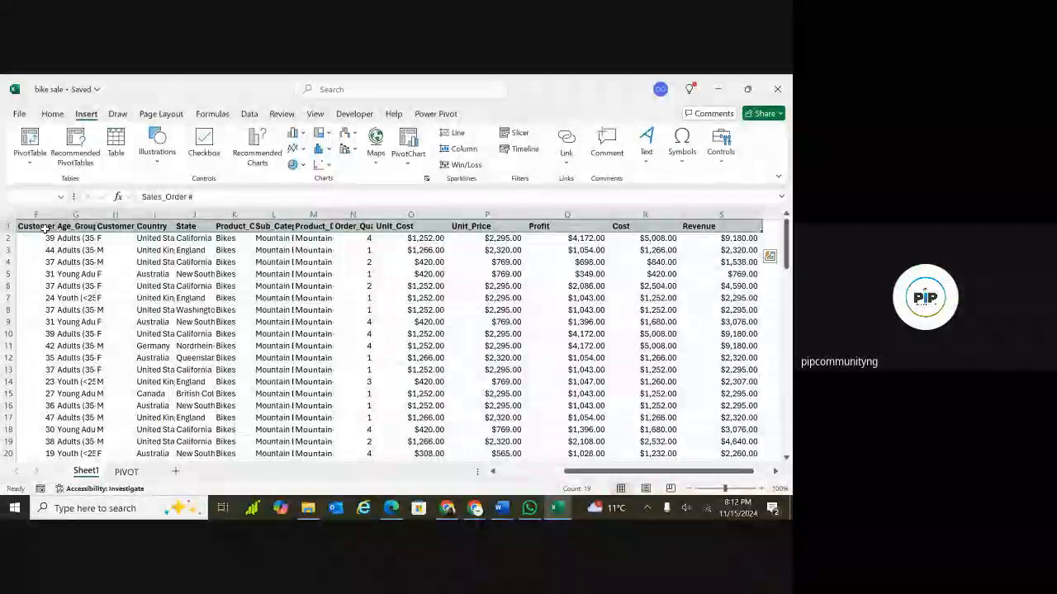
{"action": "key", "text": "ctrl+Home"}
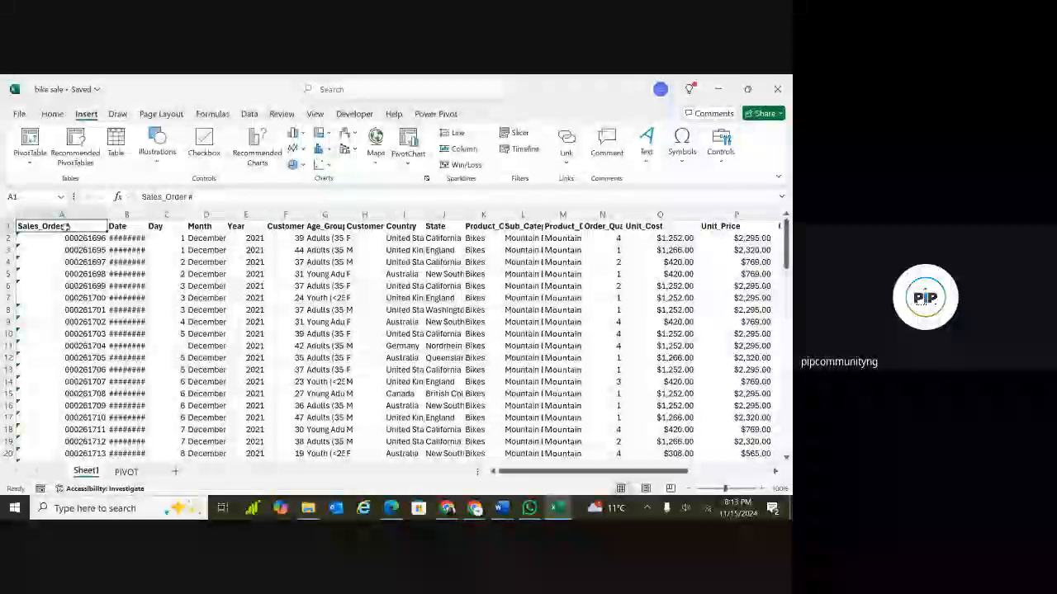
{"action": "key", "text": "ctrl+shift+Right"}
{"action": "key", "text": "ctrl+shift+Down"}
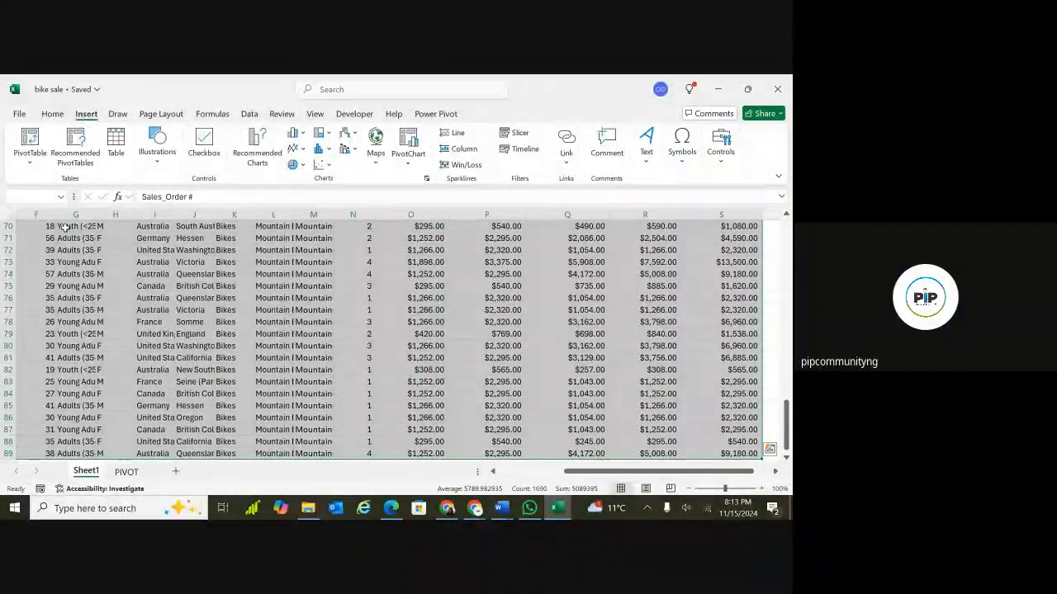
{"action": "key", "text": "ctrl+t"}
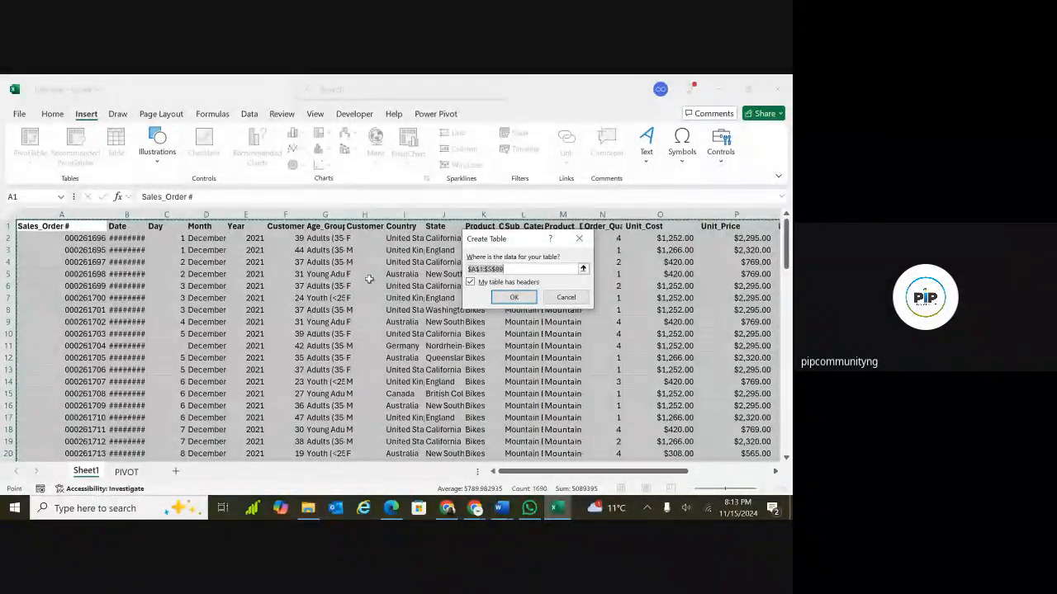
{"action": "left_click", "coordinate": [514, 298]}
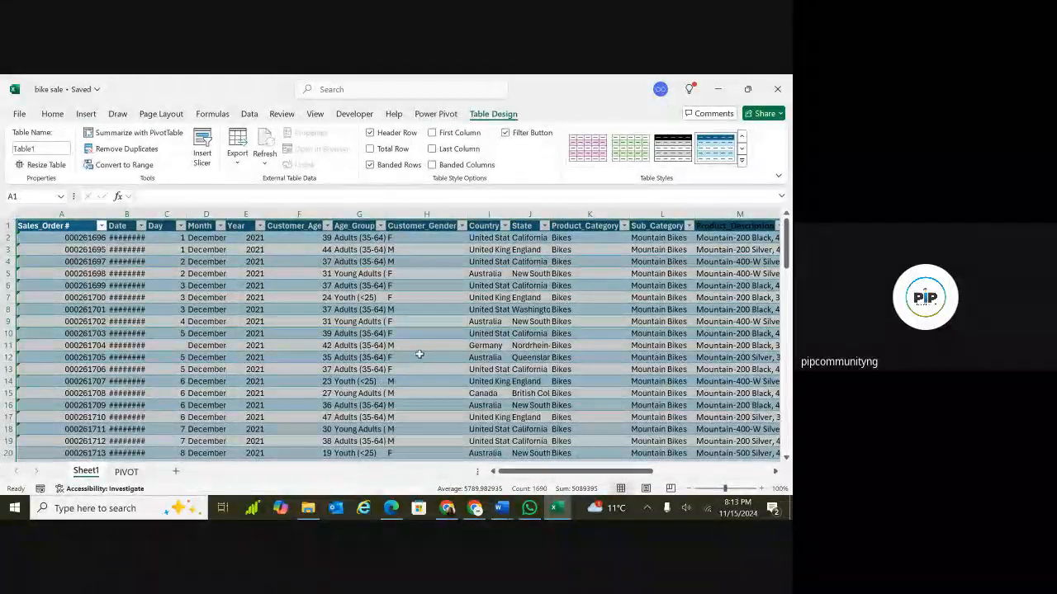
Rename the table Bike_Sales.
{"action": "left_click", "coordinate": [420, 355]}
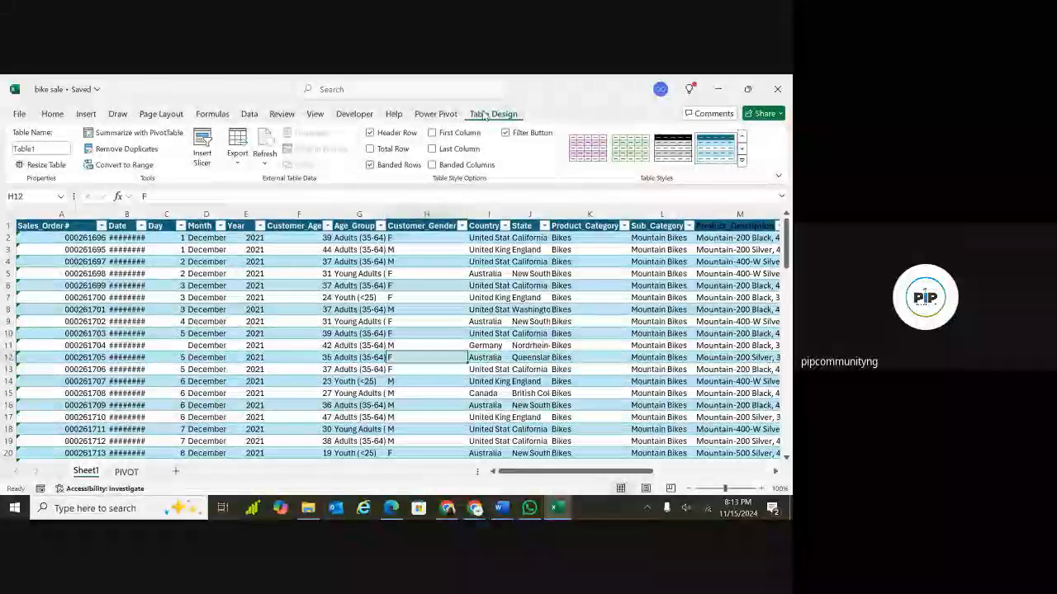
{"action": "left_click", "coordinate": [42, 150]}
{"action": "key", "text": "BackSpace"}
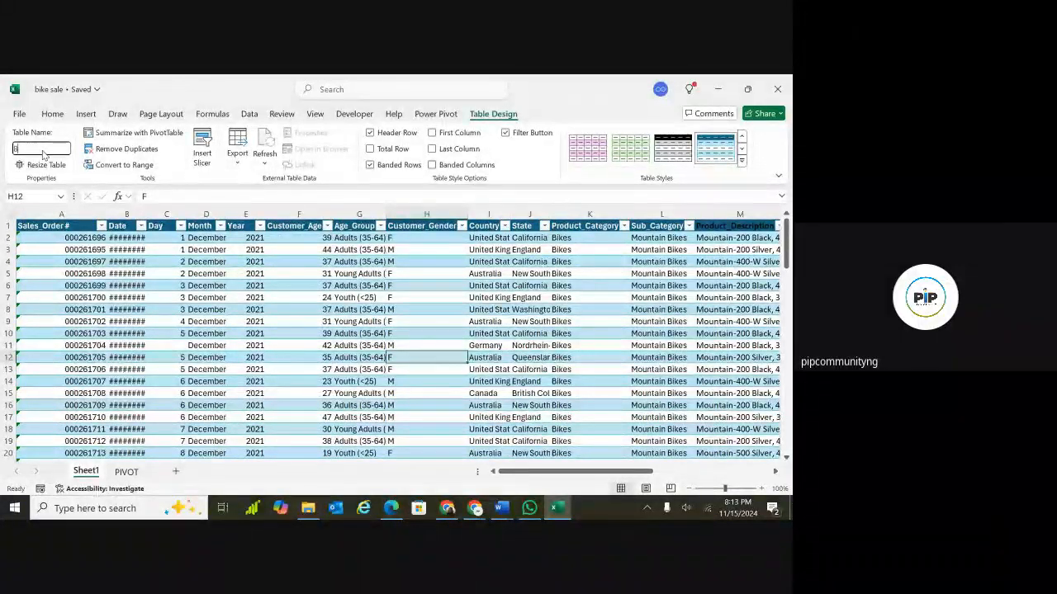
{"action": "type", "text": "Bike_Sales"}
{"action": "left_click", "coordinate": [166, 347]}
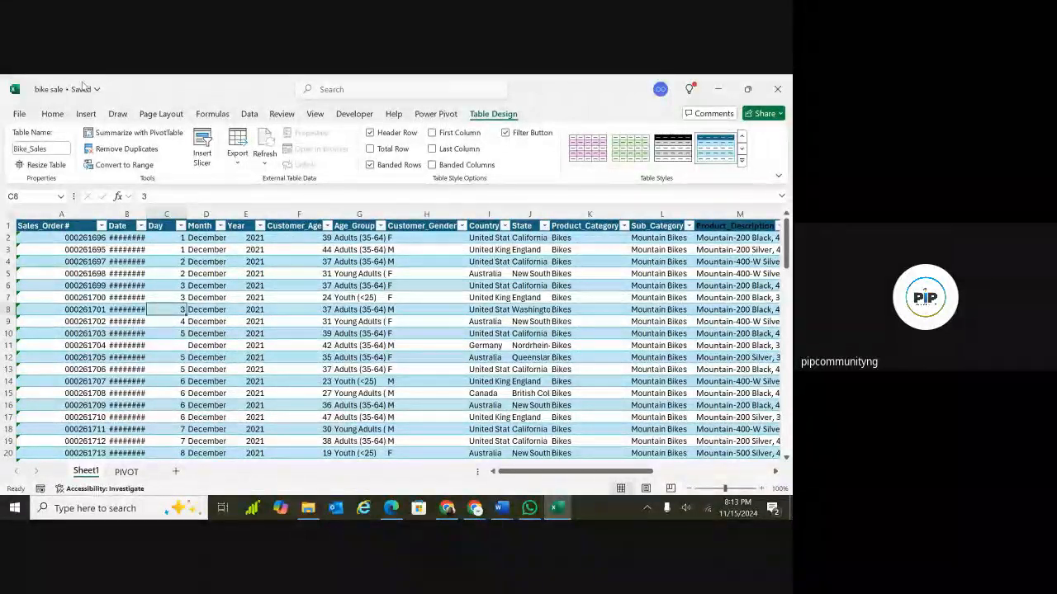
On the PIVOT sheet at cell B2, insert a PivotChart & PivotTable using the Bike_Sales table as the source range.
{"action": "left_click", "coordinate": [55, 116]}
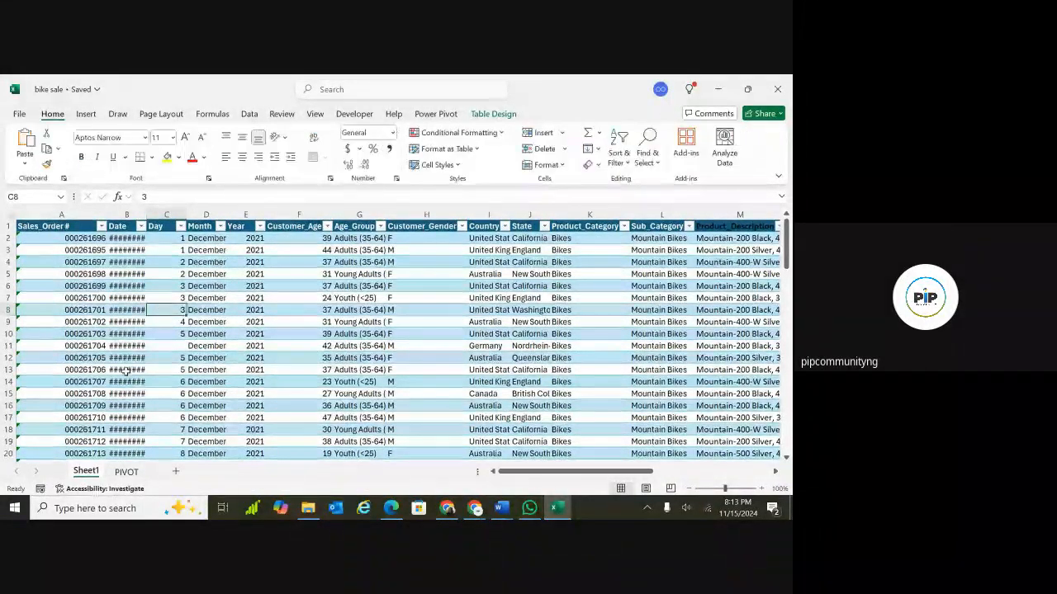
{"action": "left_click", "coordinate": [120, 473]}
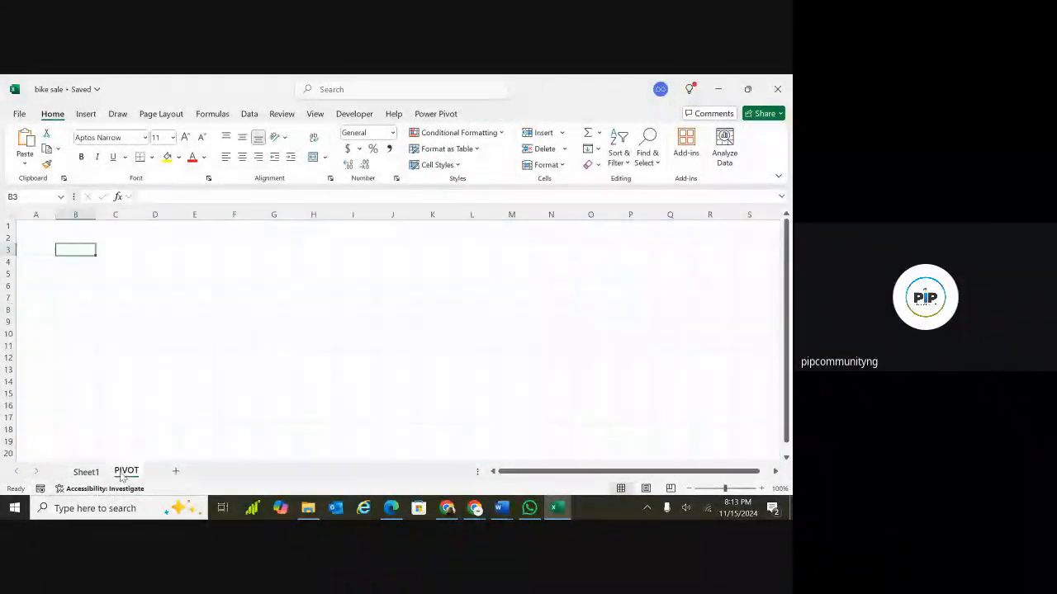
{"action": "left_click", "coordinate": [72, 239]}
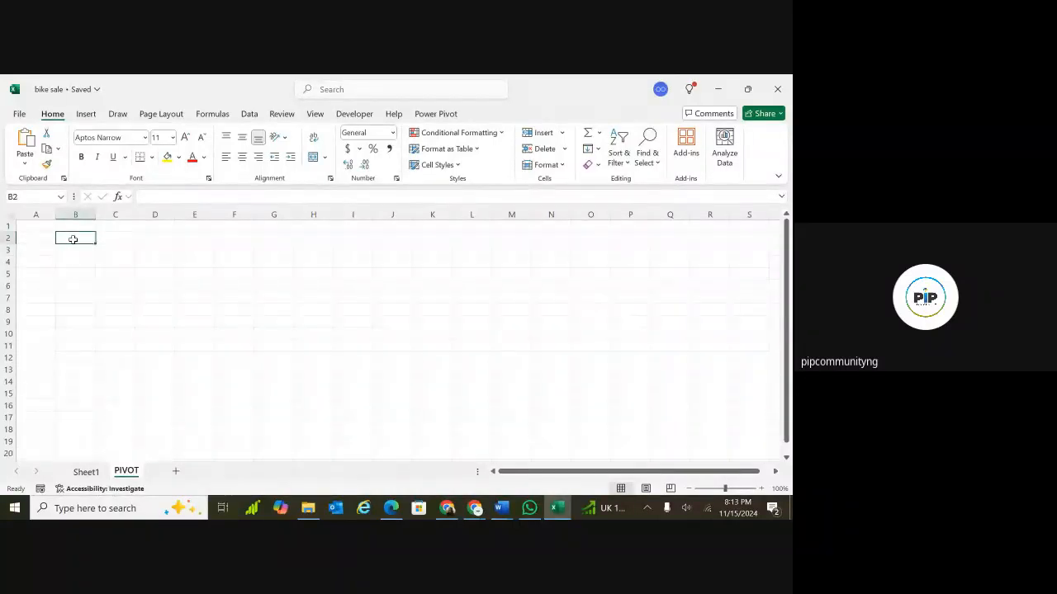
{"action": "left_click", "coordinate": [86, 115]}
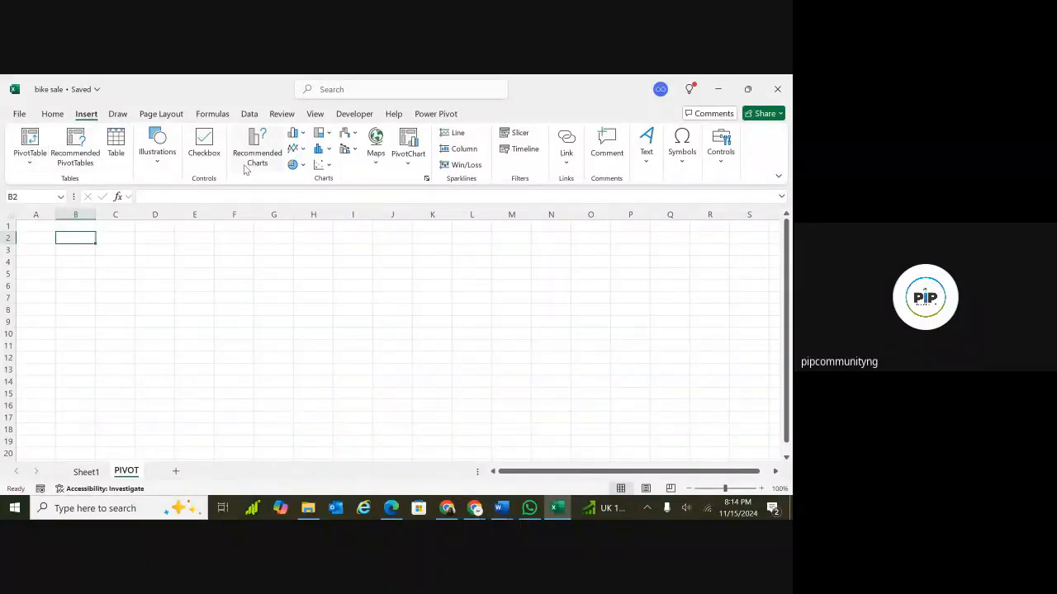
{"action": "left_click", "coordinate": [409, 165]}
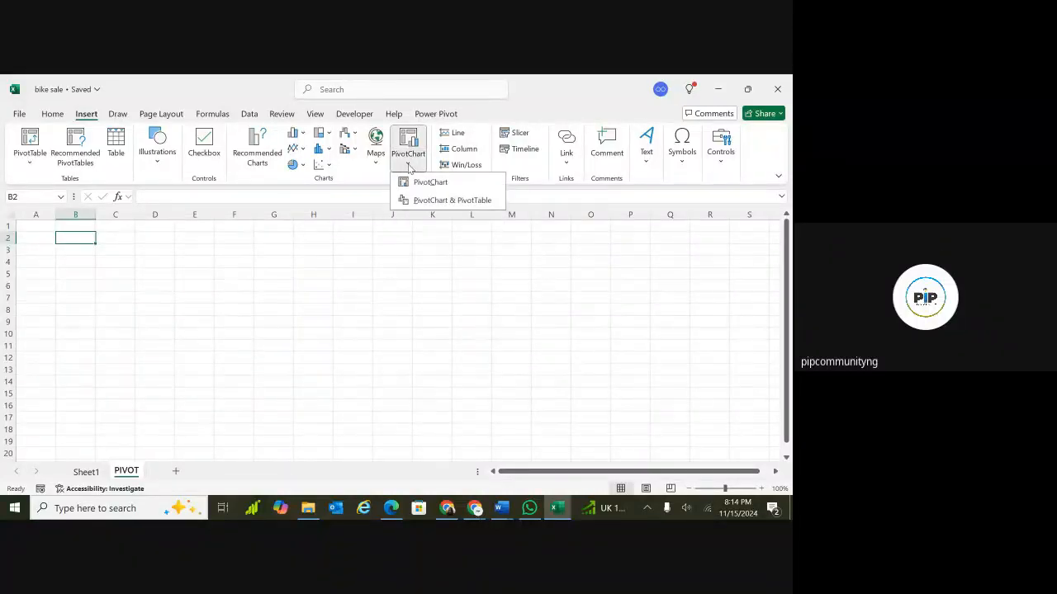
{"action": "left_click", "coordinate": [447, 202]}
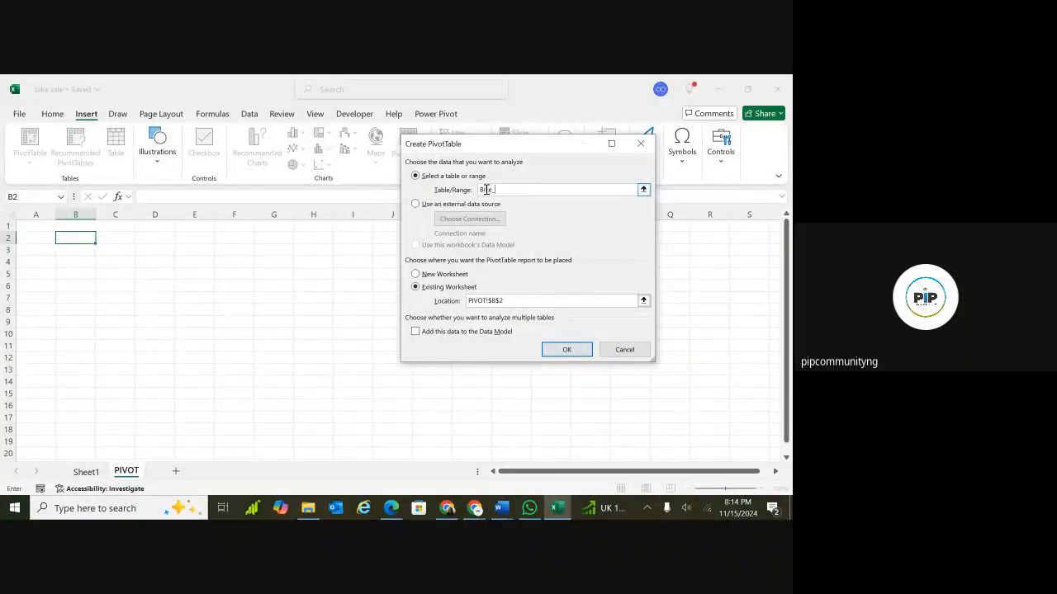
{"action": "type", "text": "sales"}
{"action": "left_click", "coordinate": [566, 350]}
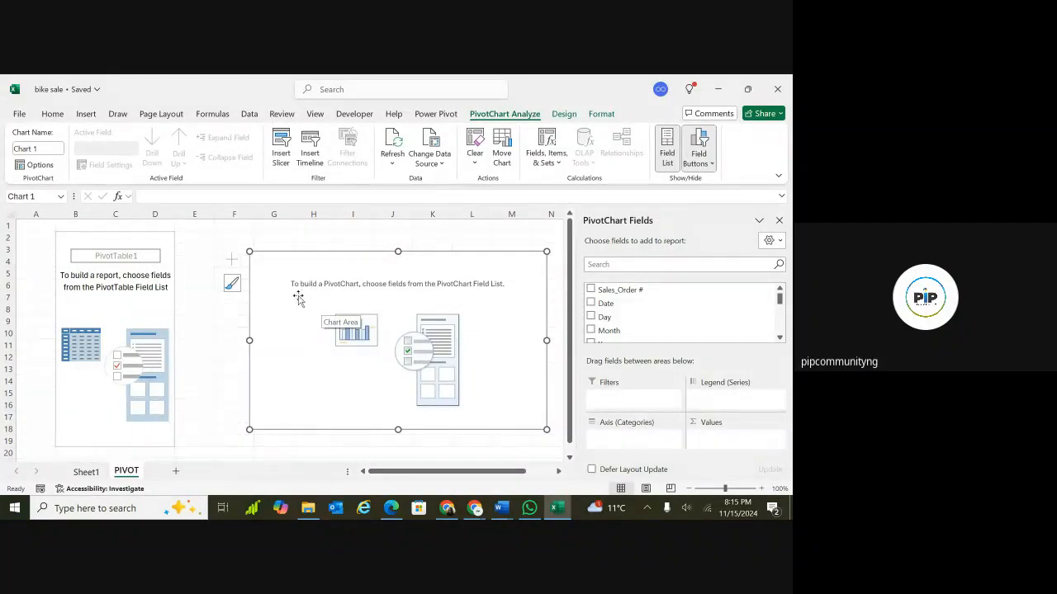
Add the Revenue field as values and the Country field as rows of the PivotTable.
{"action": "left_click", "coordinate": [137, 300]}
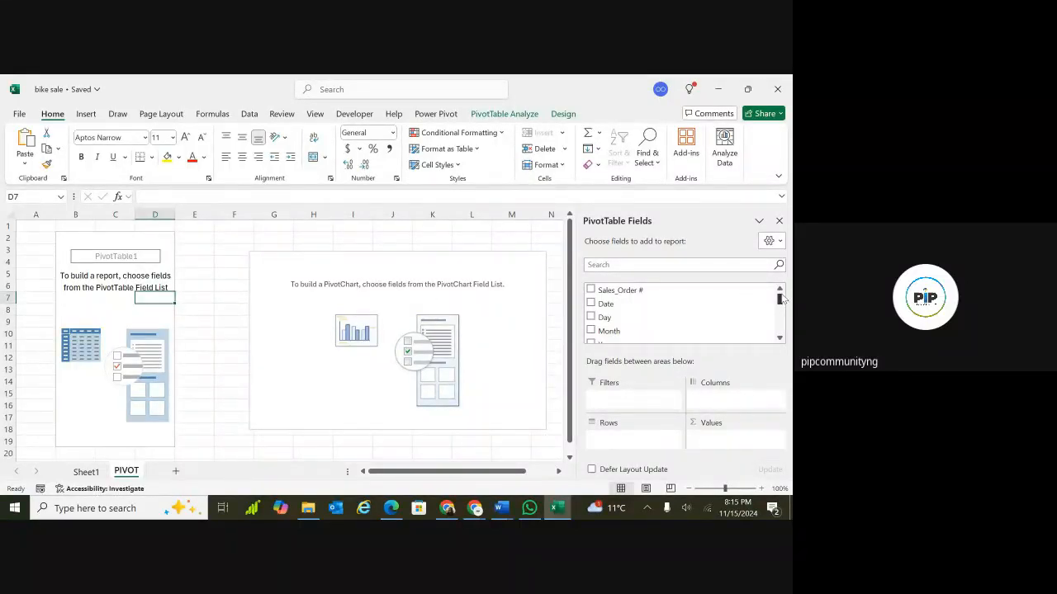
{"action": "left_click_drag", "start_coordinate": [780, 300], "coordinate": [781, 328]}
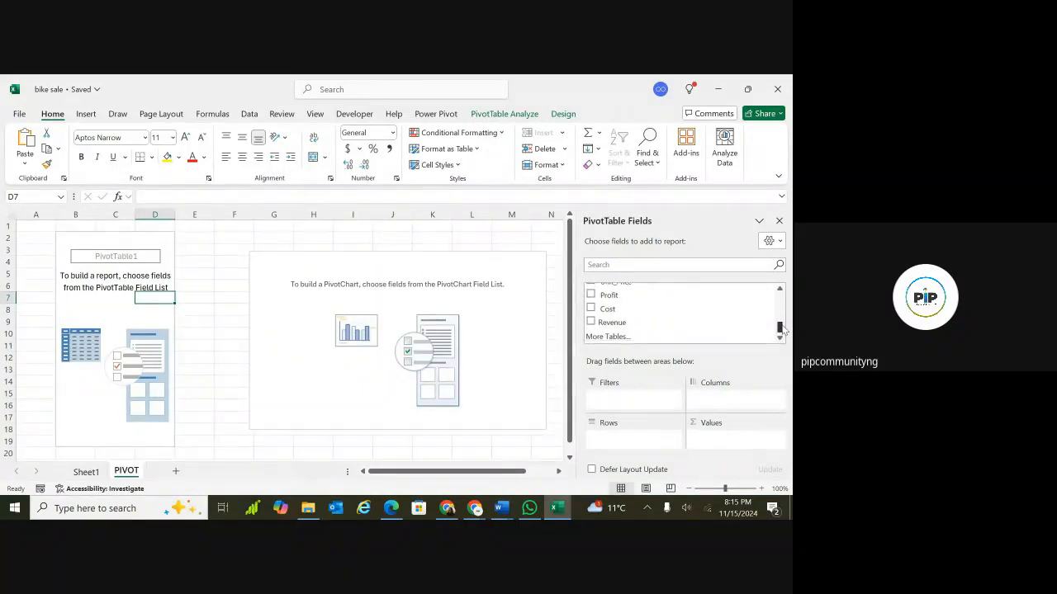
{"action": "left_click", "coordinate": [590, 323]}
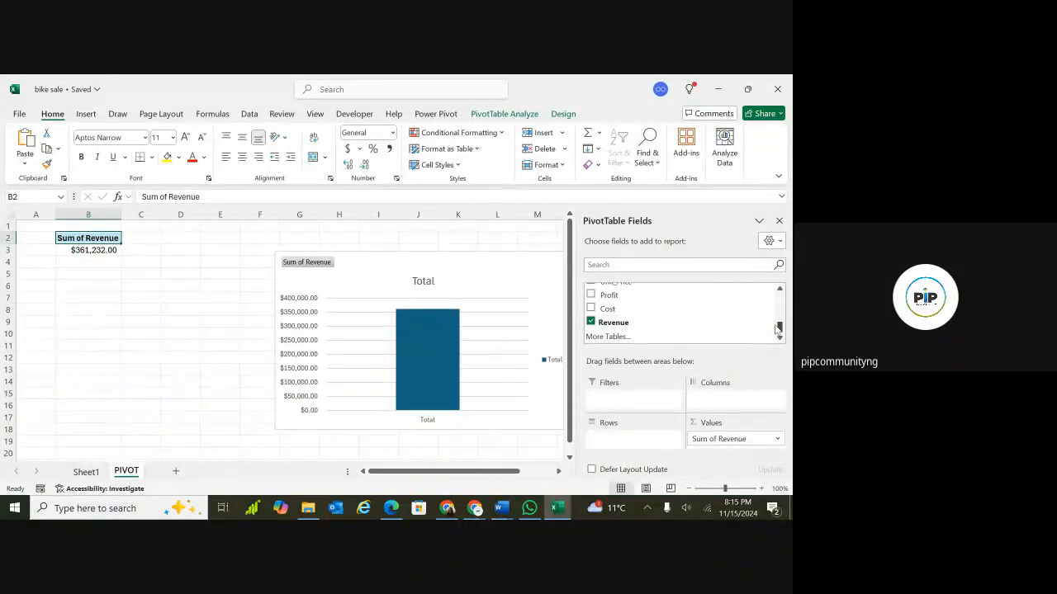
{"action": "left_click_drag", "start_coordinate": [781, 328], "coordinate": [780, 310]}
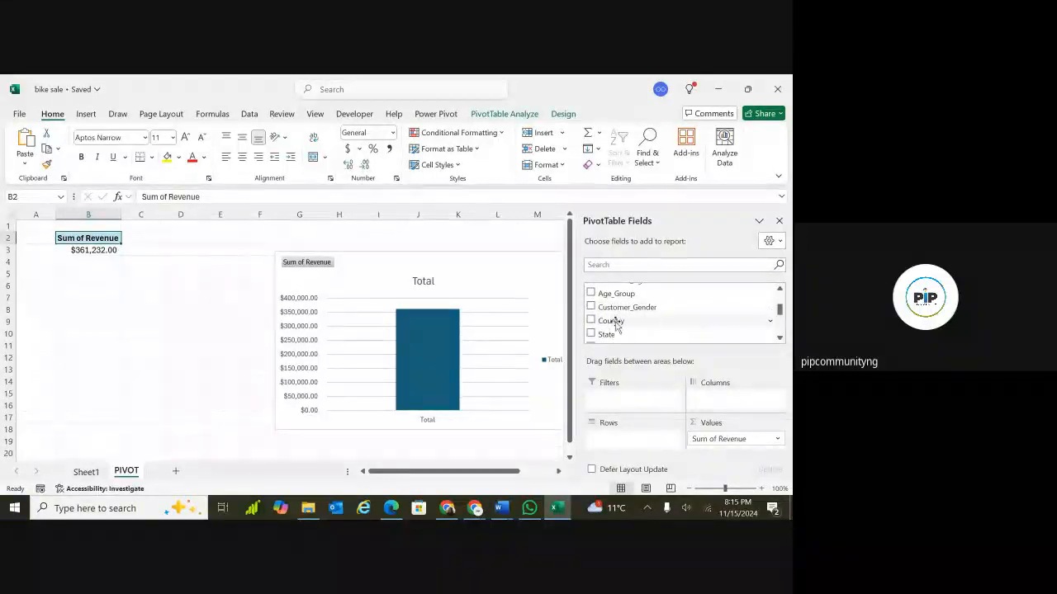
{"action": "left_click", "coordinate": [590, 320]}
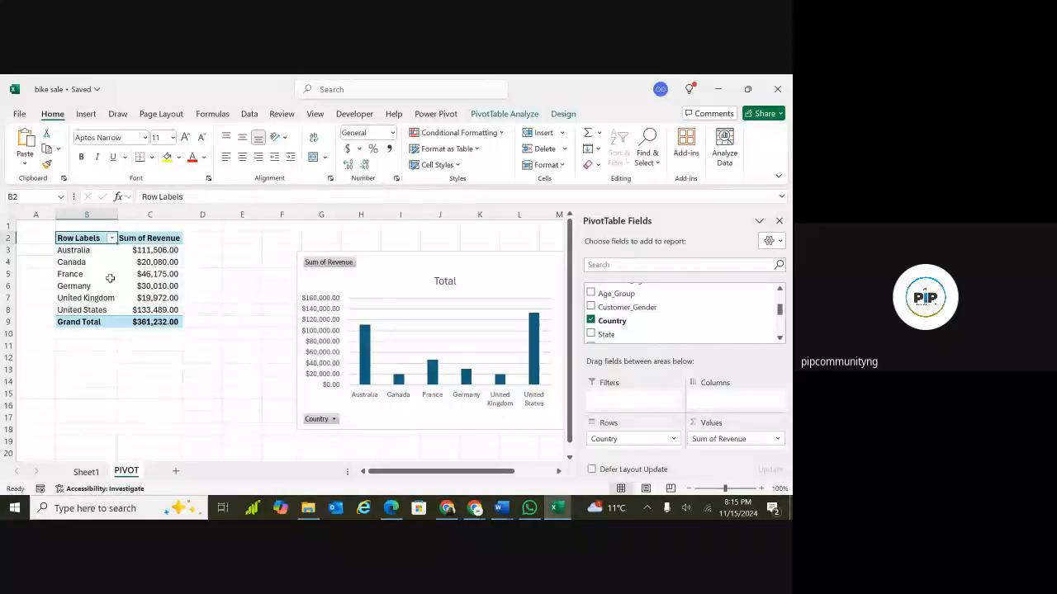
Select the PivotChart and review its Analyze, Design and Format options and the Change Chart Type dialog.
{"action": "left_click", "coordinate": [404, 277]}
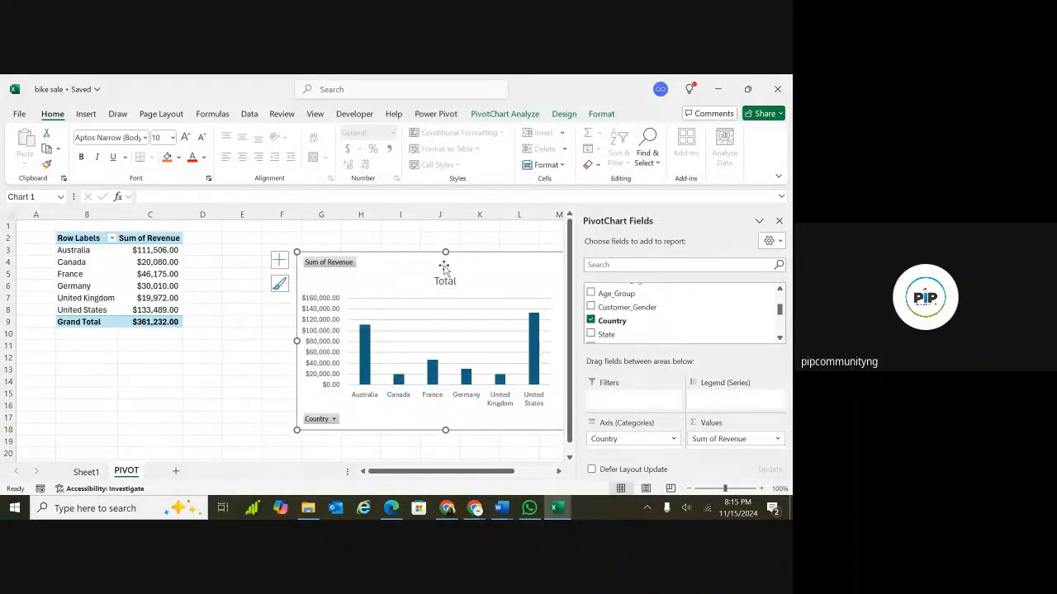
{"action": "left_click", "coordinate": [510, 116]}
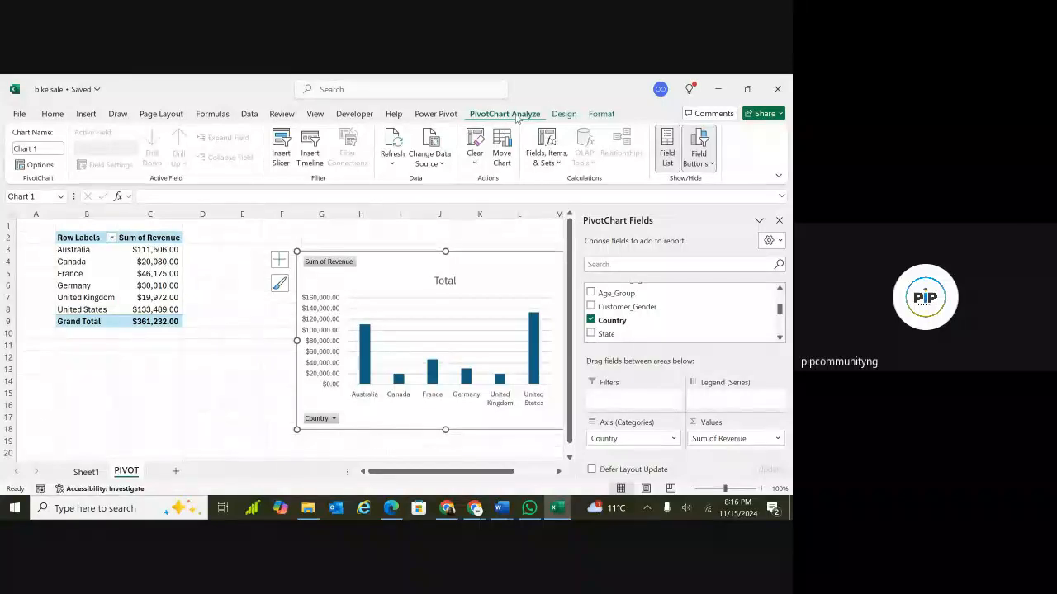
{"action": "left_click", "coordinate": [563, 115]}
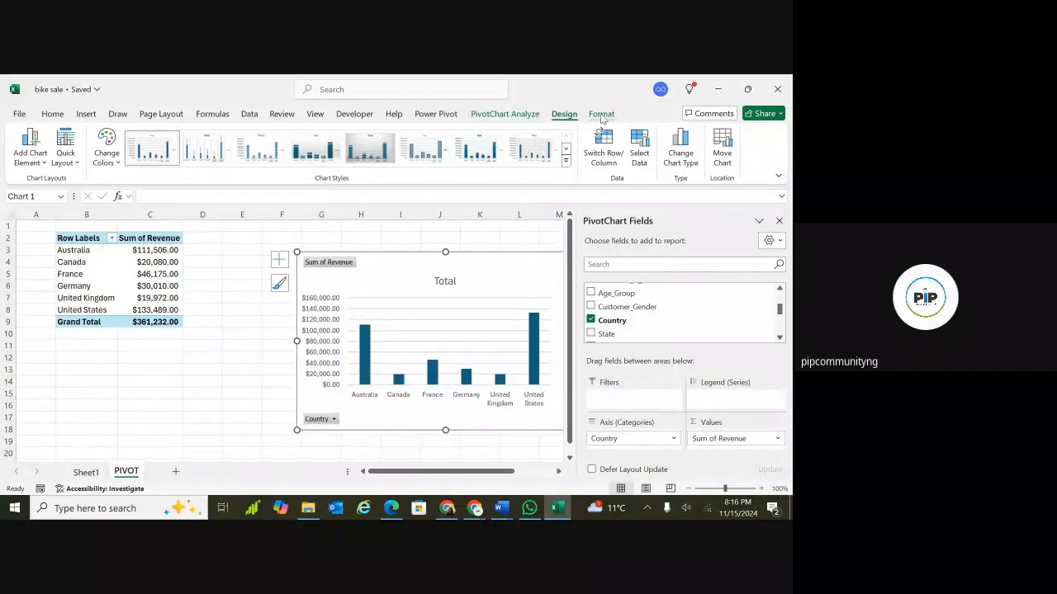
{"action": "left_click", "coordinate": [602, 116]}
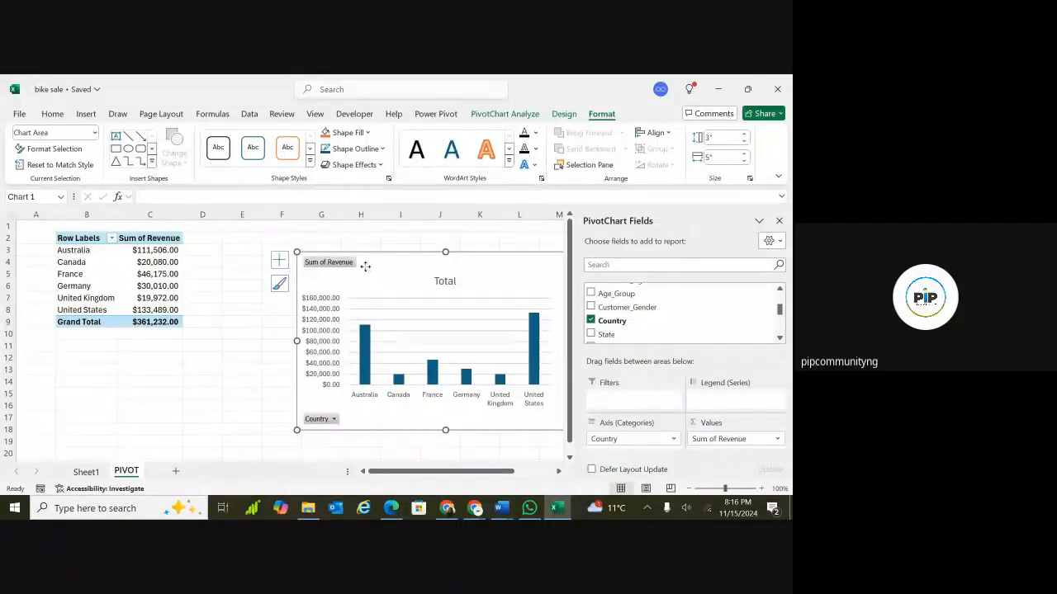
{"action": "left_click", "coordinate": [564, 115]}
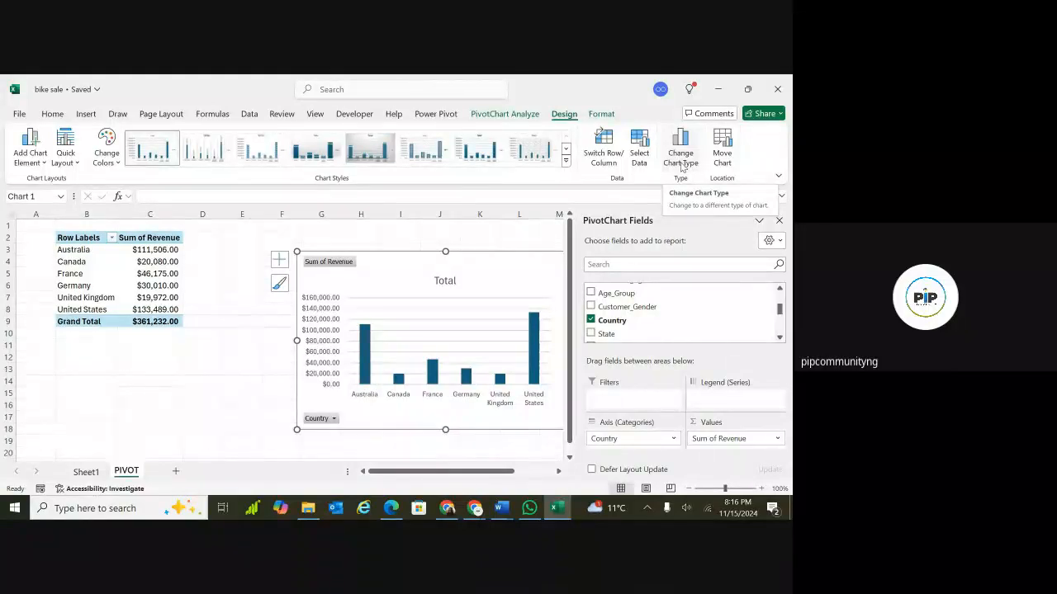
{"action": "left_click", "coordinate": [681, 151]}
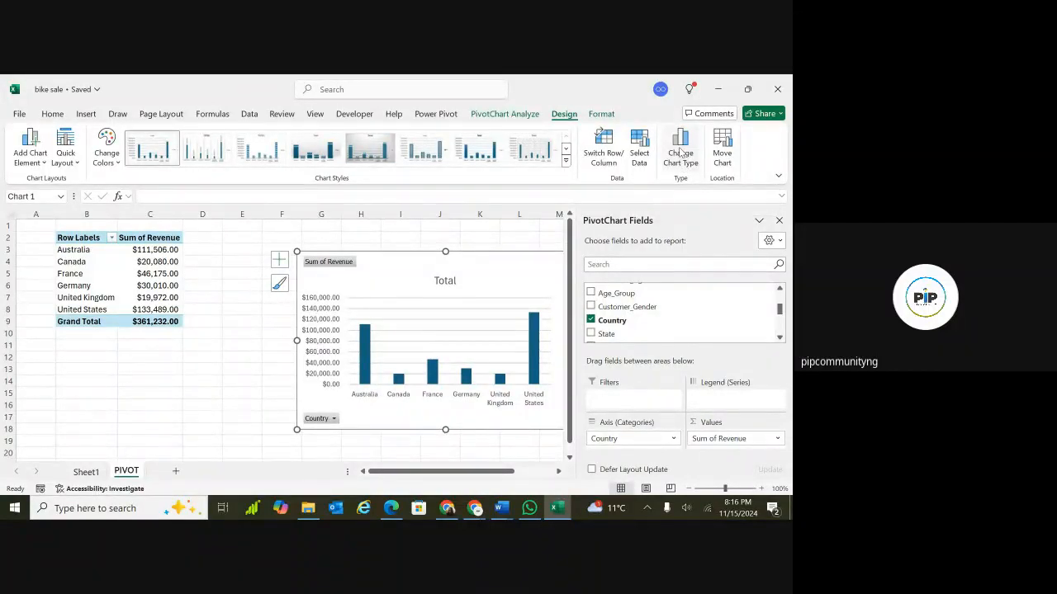
{"action": "mouse_move", "coordinate": [357, 275]}
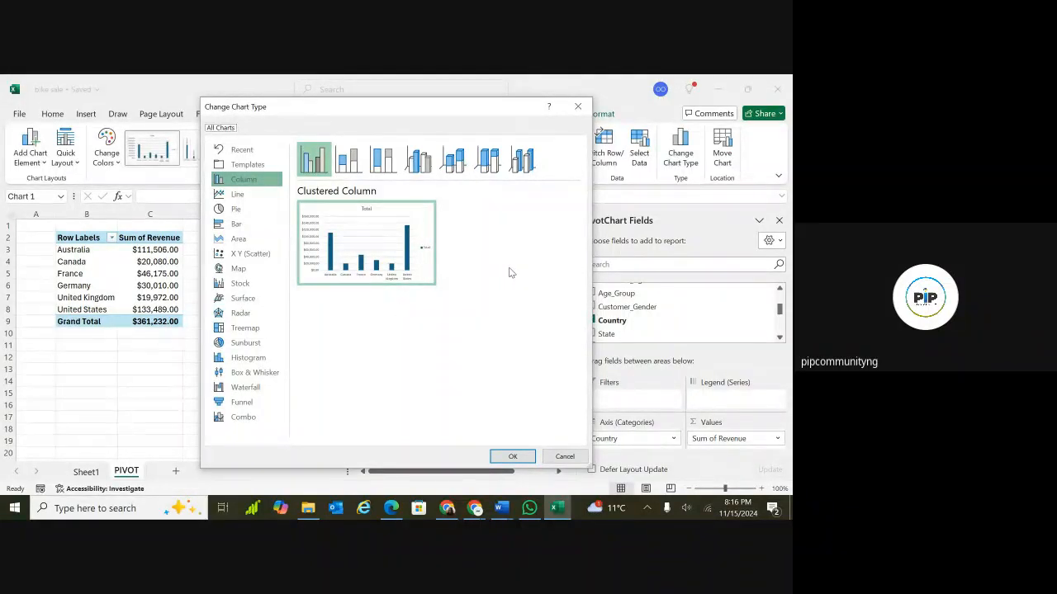
{"action": "left_click", "coordinate": [577, 106]}
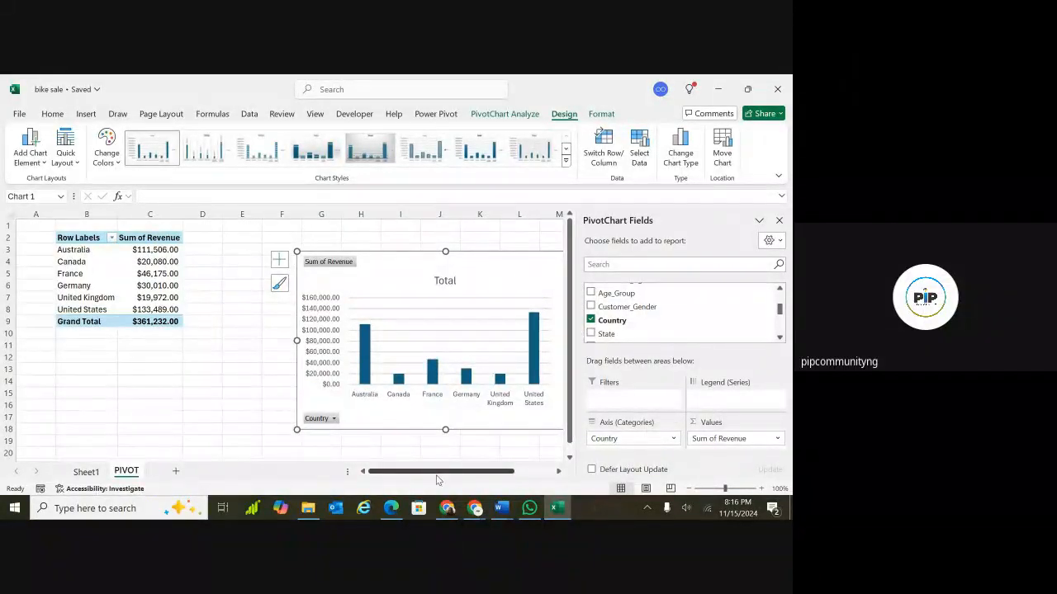
Move the PivotChart slightly down and to the right.
{"action": "left_click_drag", "start_coordinate": [450, 472], "coordinate": [476, 472]}
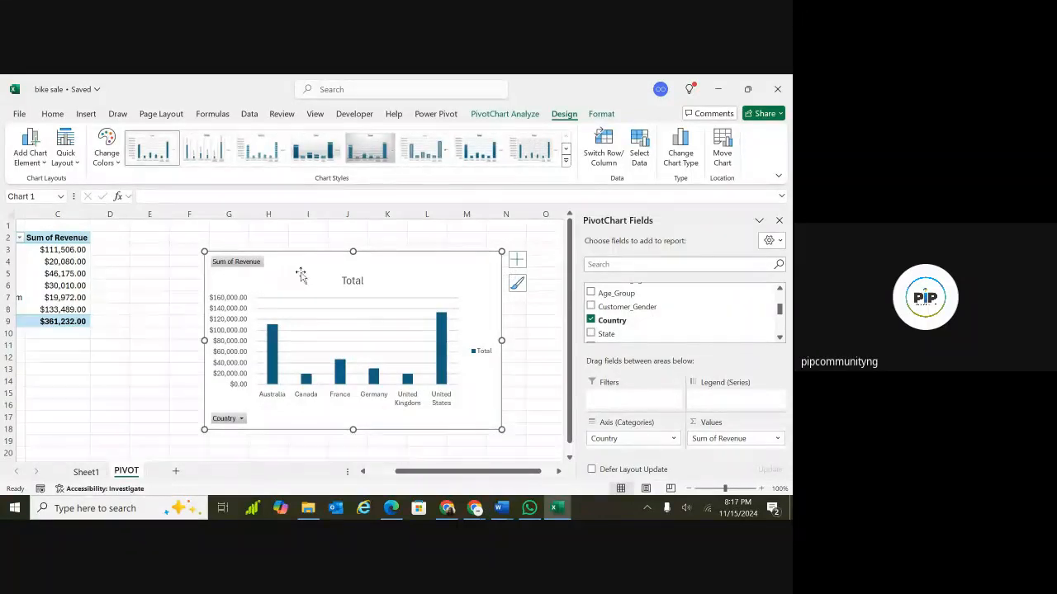
{"action": "left_click_drag", "start_coordinate": [311, 283], "coordinate": [323, 290]}
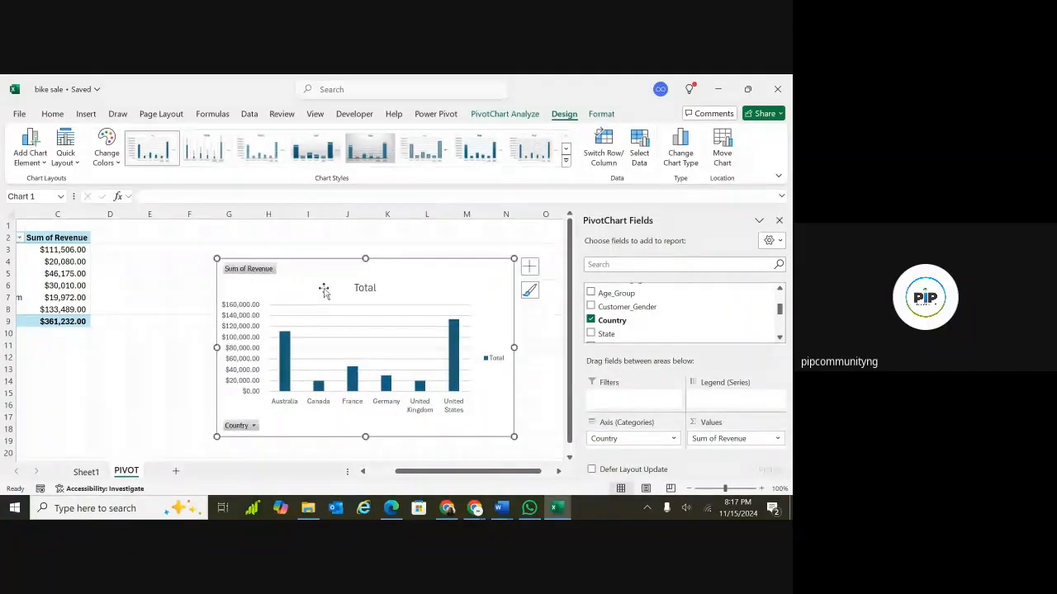
{"action": "left_click", "coordinate": [493, 363]}
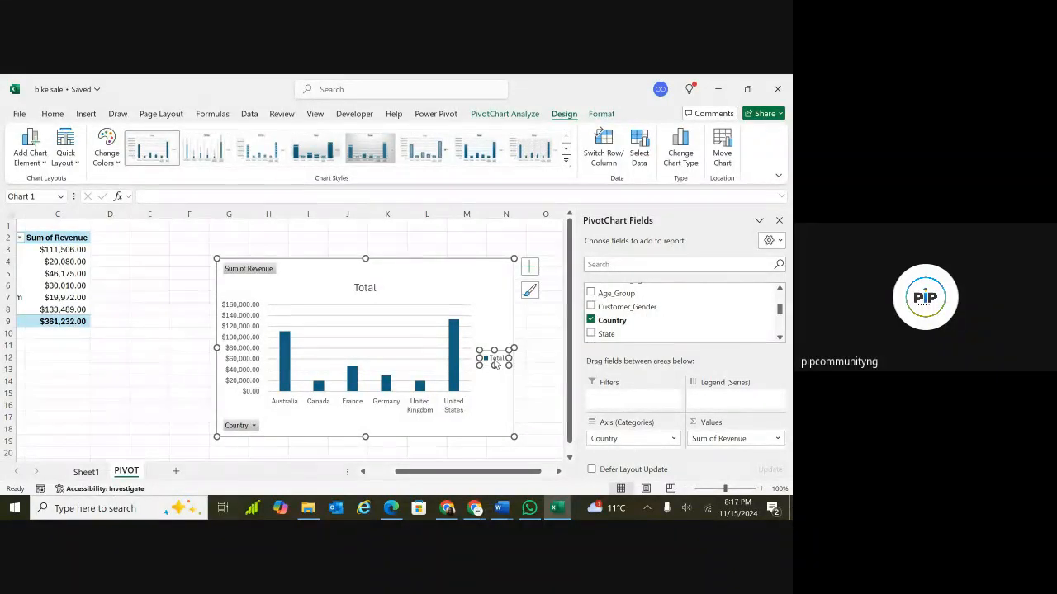
{"action": "right_click", "coordinate": [494, 364]}
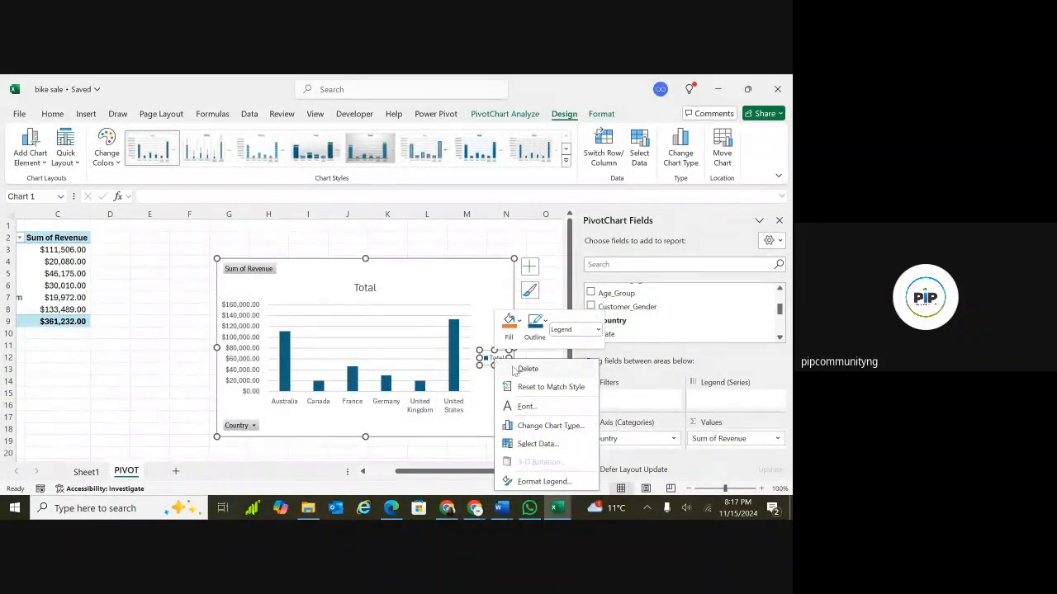
{"action": "left_click", "coordinate": [493, 288]}
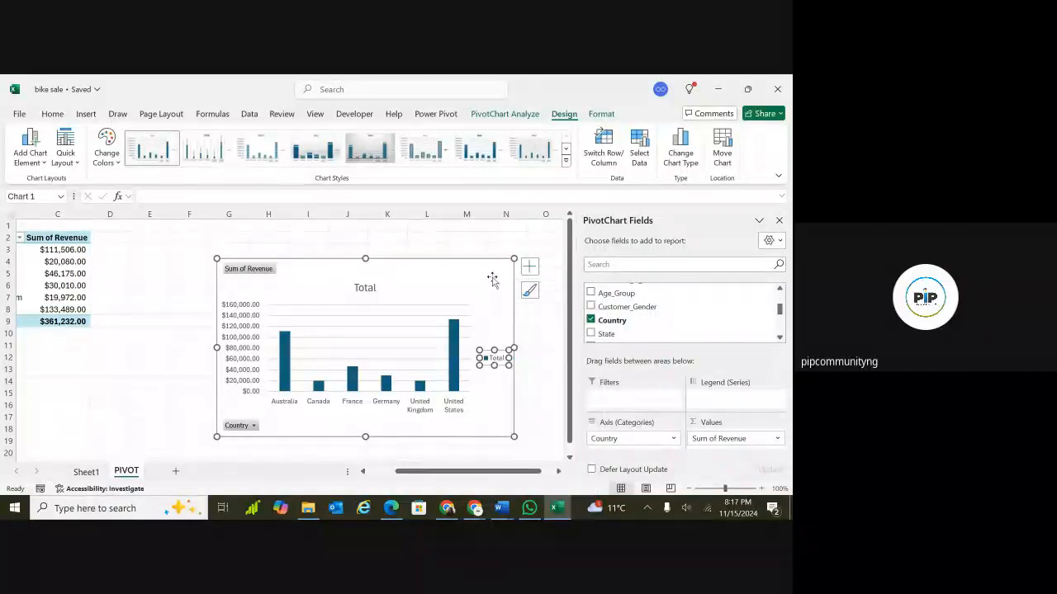
{"action": "left_click", "coordinate": [493, 284]}
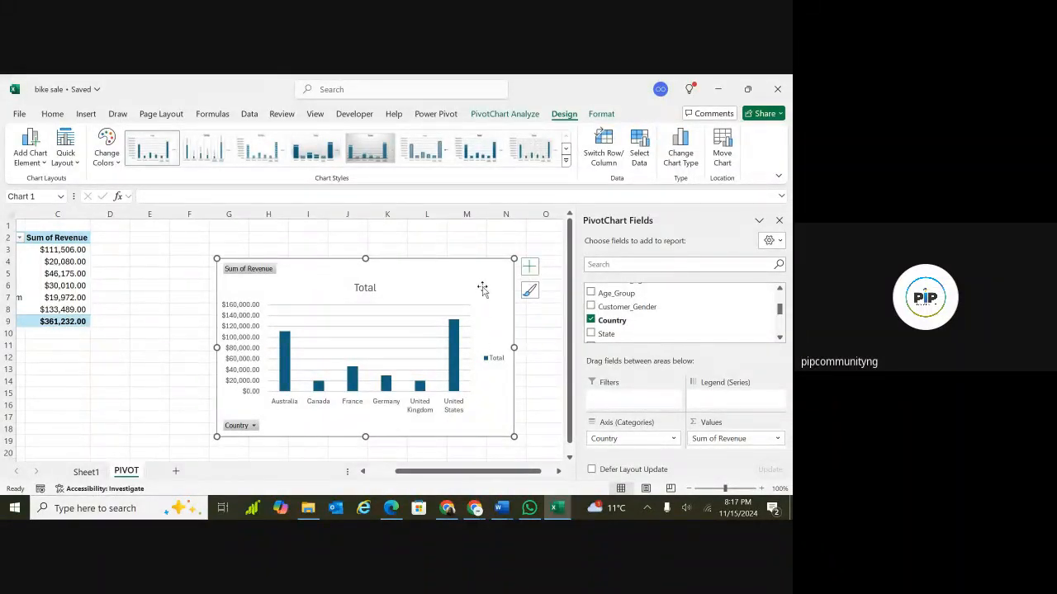
Remove the legend and the gridlines from the PivotChart.
{"action": "left_click", "coordinate": [529, 275]}
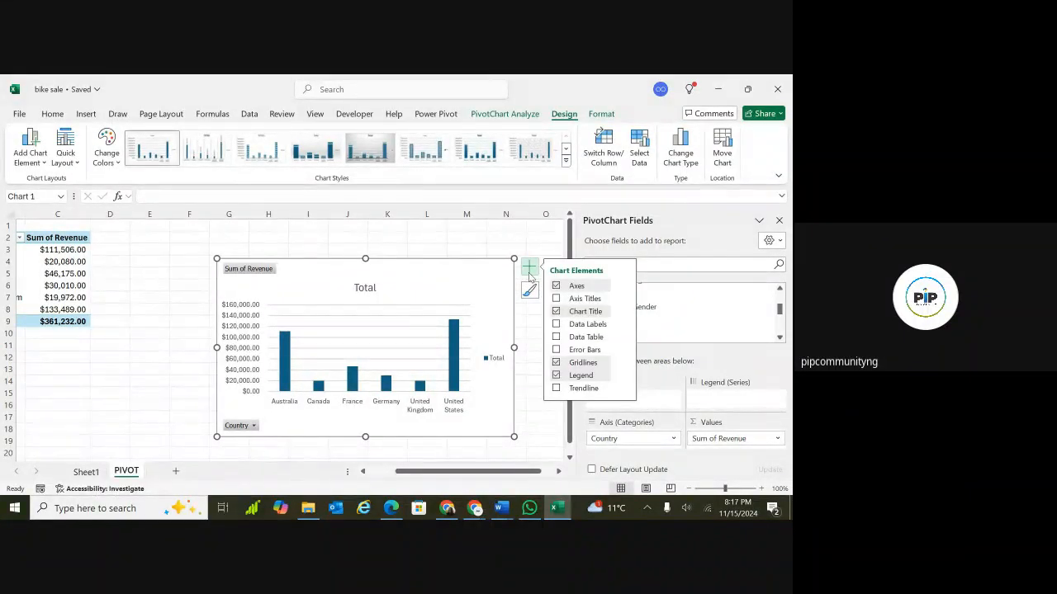
{"action": "left_click", "coordinate": [556, 375]}
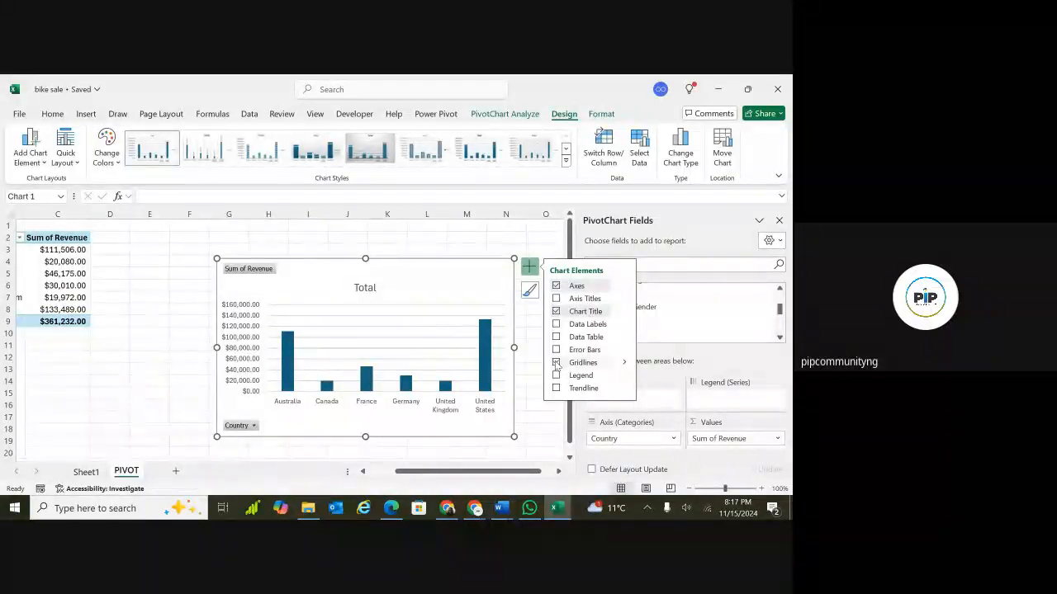
{"action": "left_click", "coordinate": [556, 363]}
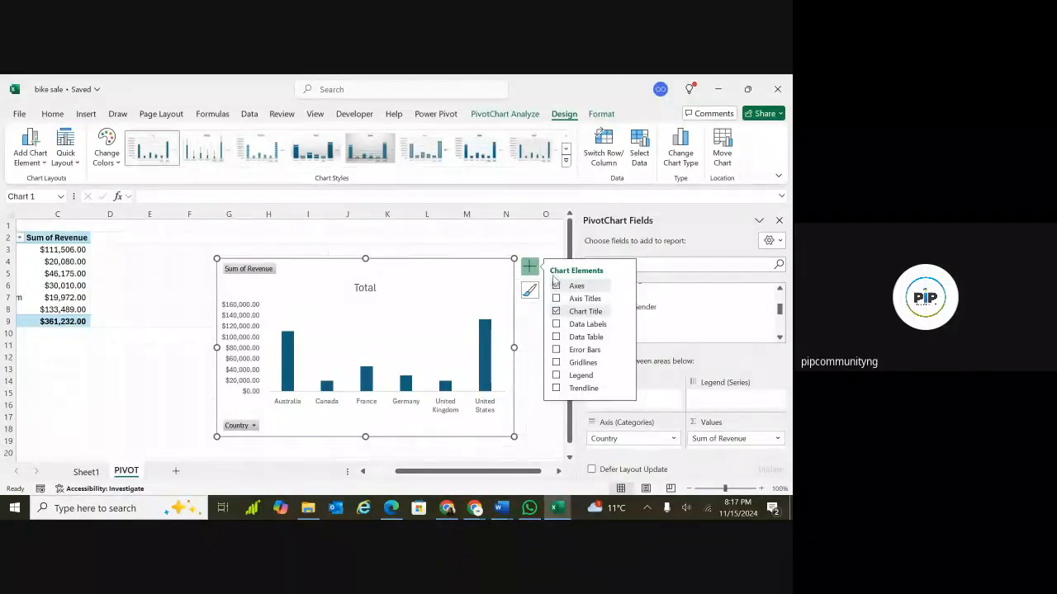
Rename the chart title to Revenue by Country.
{"action": "left_click", "coordinate": [369, 288]}
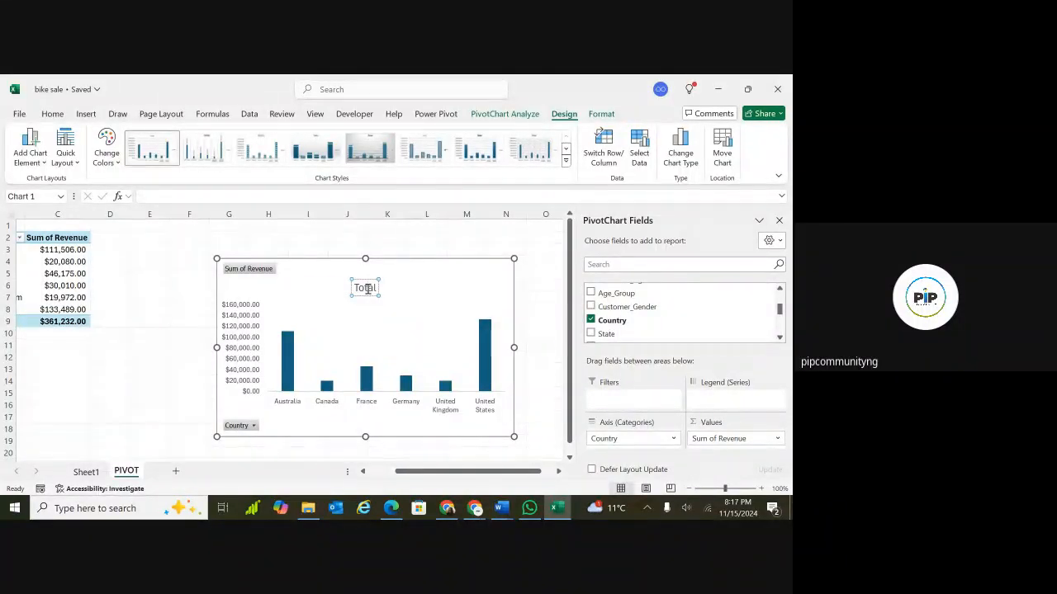
{"action": "double_click", "coordinate": [368, 288]}
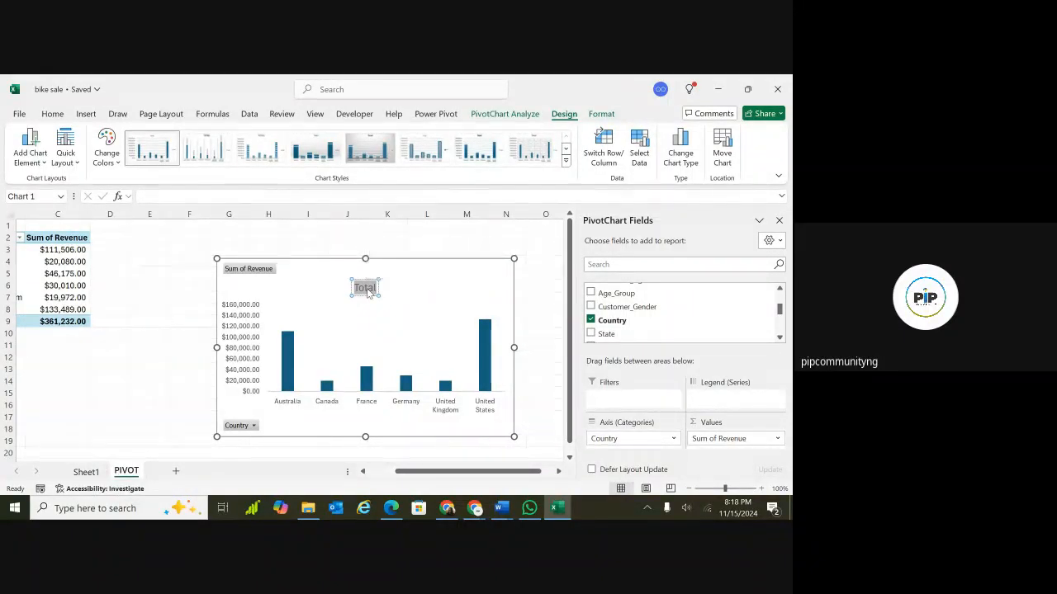
{"action": "type", "text": "Re"}
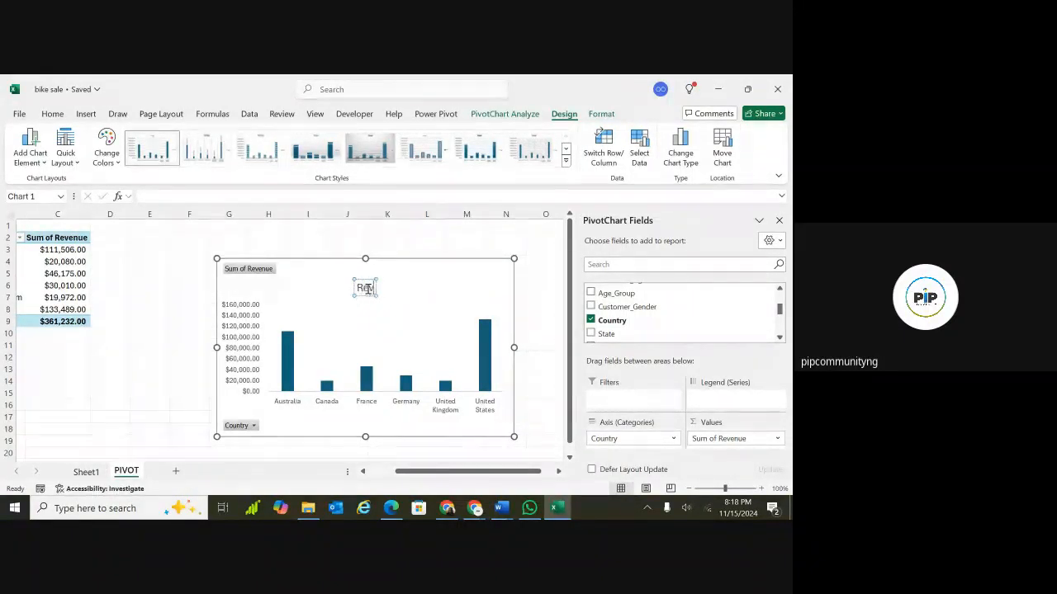
{"action": "type", "text": "venue by"}
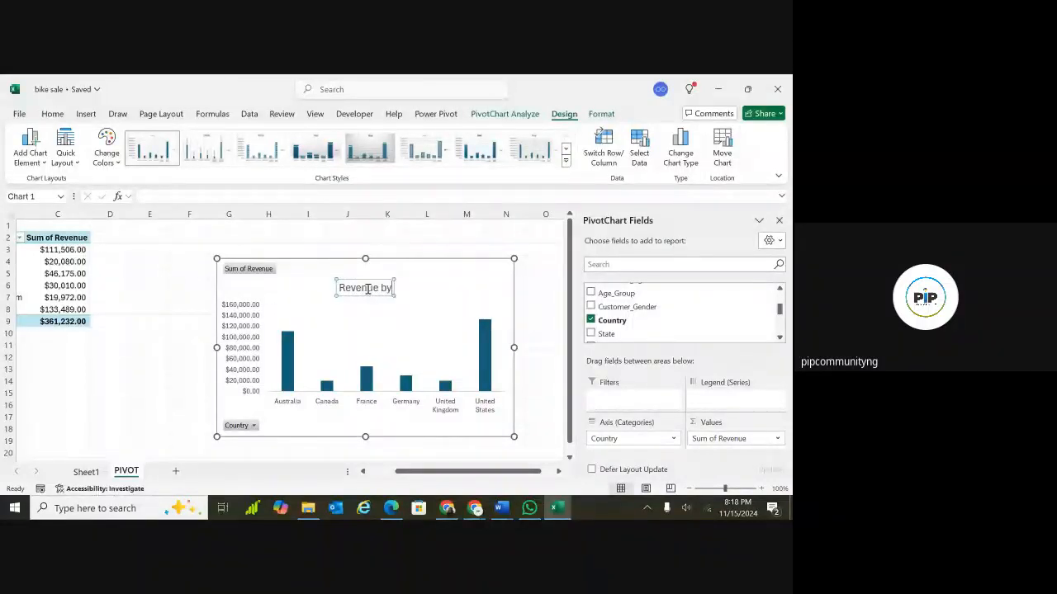
{"action": "type", "text": " Country"}
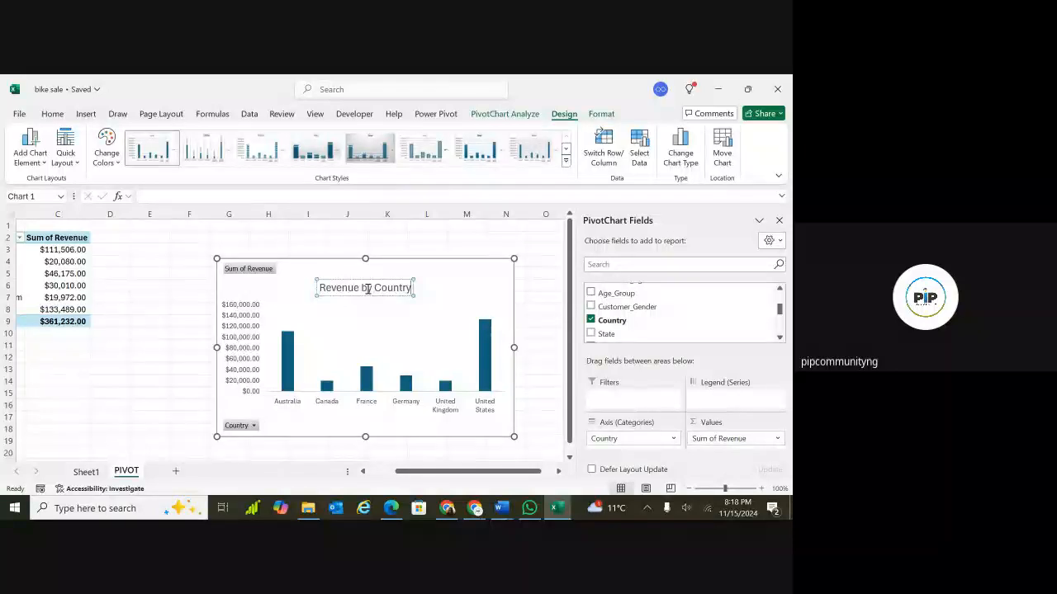
{"action": "left_click", "coordinate": [474, 510]}
{"action": "left_click", "coordinate": [404, 450]}
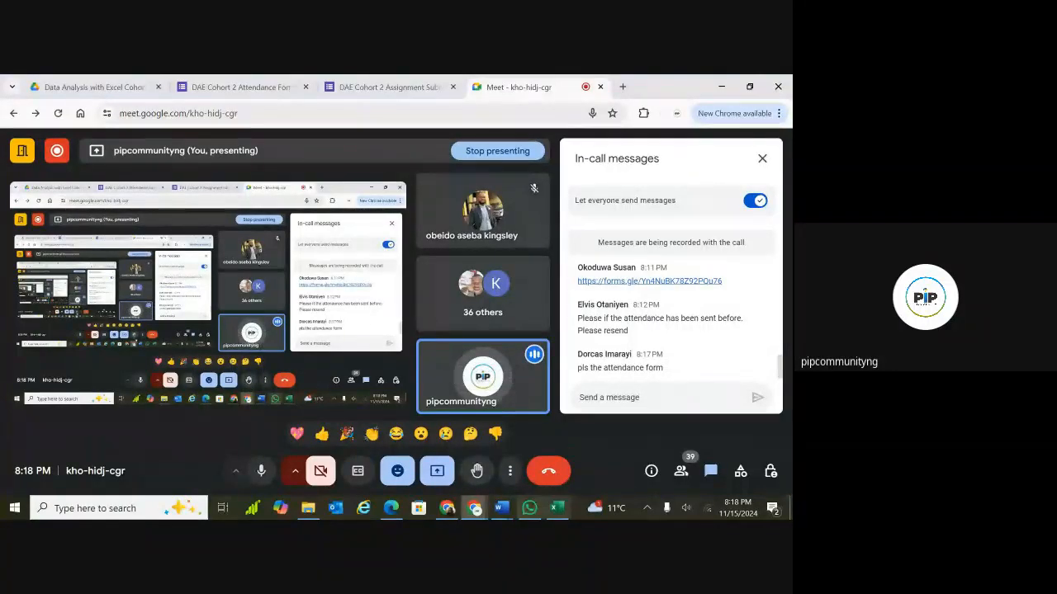
{"action": "left_click", "coordinate": [553, 510]}
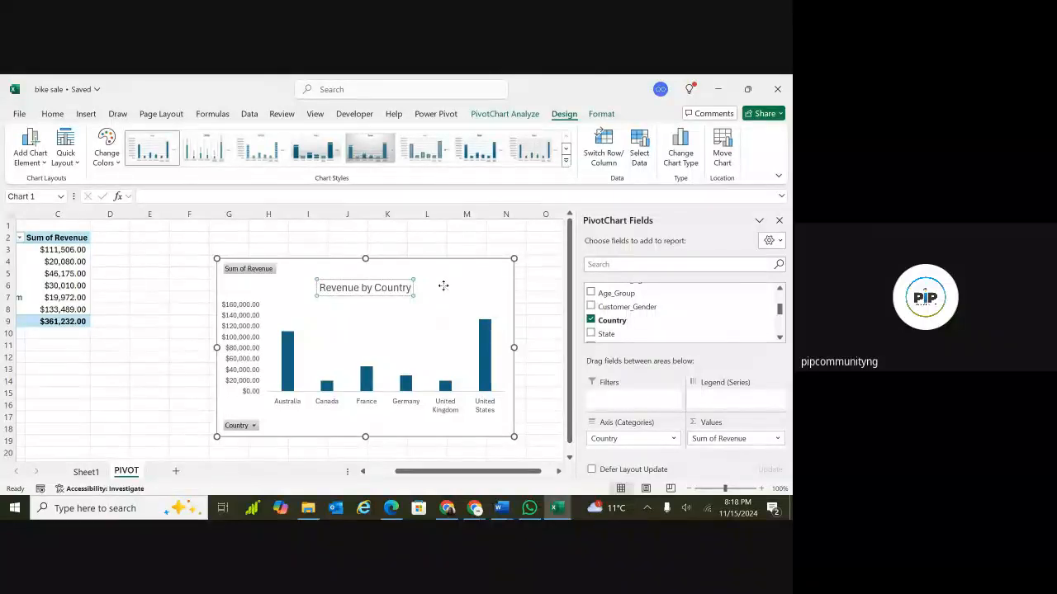
Hide all field buttons on the Revenue by Country PivotChart.
{"action": "left_click", "coordinate": [378, 356]}
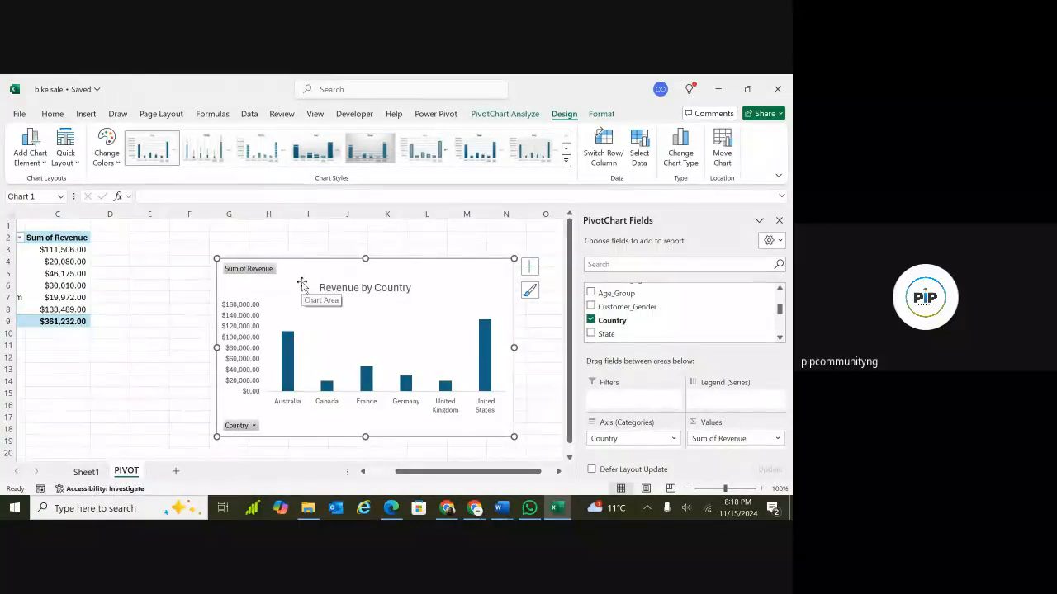
{"action": "right_click", "coordinate": [285, 284]}
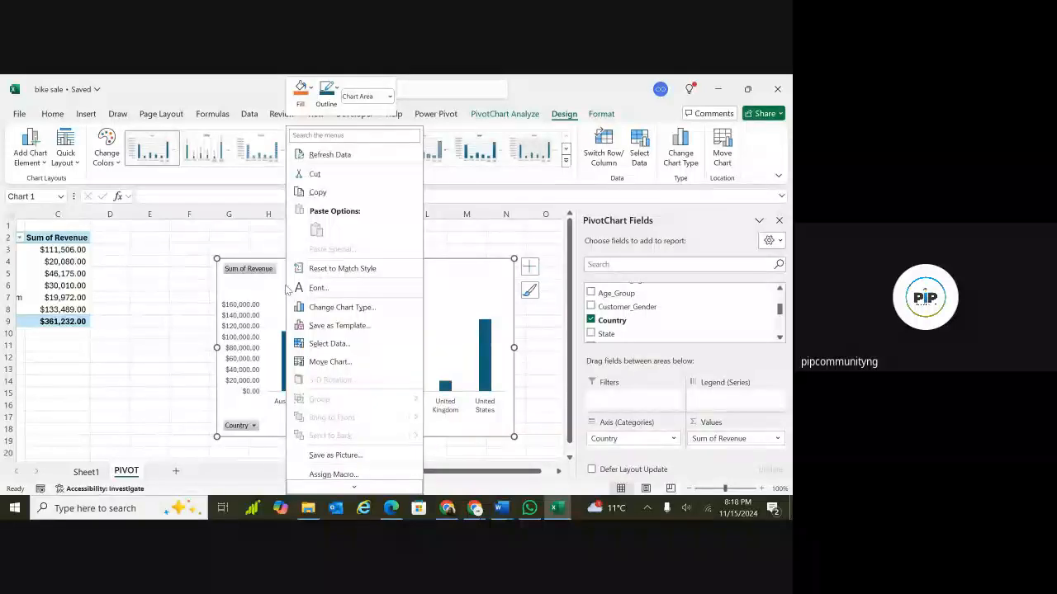
{"action": "left_click", "coordinate": [264, 291]}
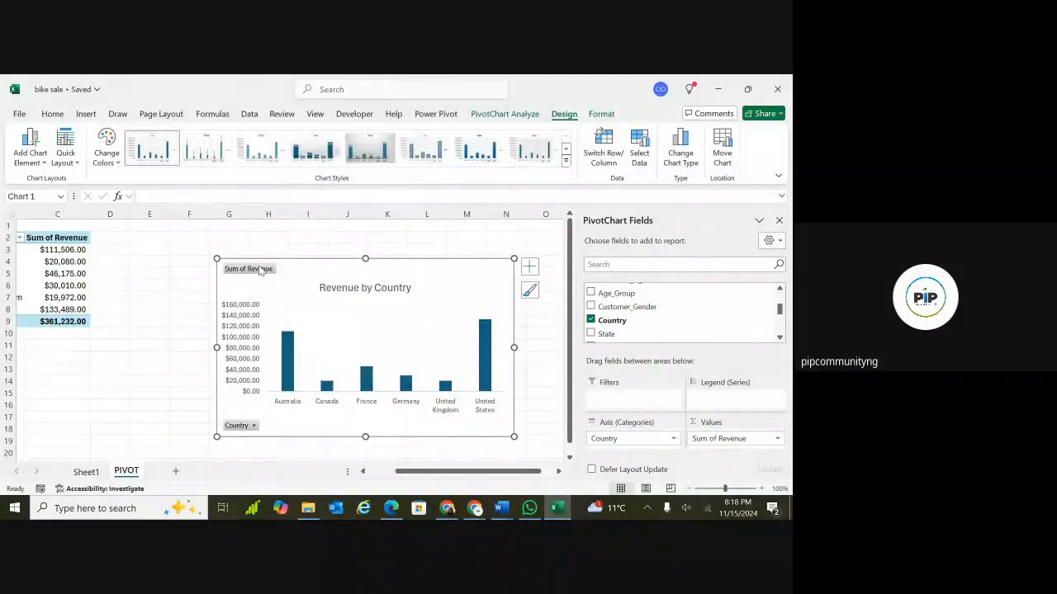
{"action": "right_click", "coordinate": [260, 272]}
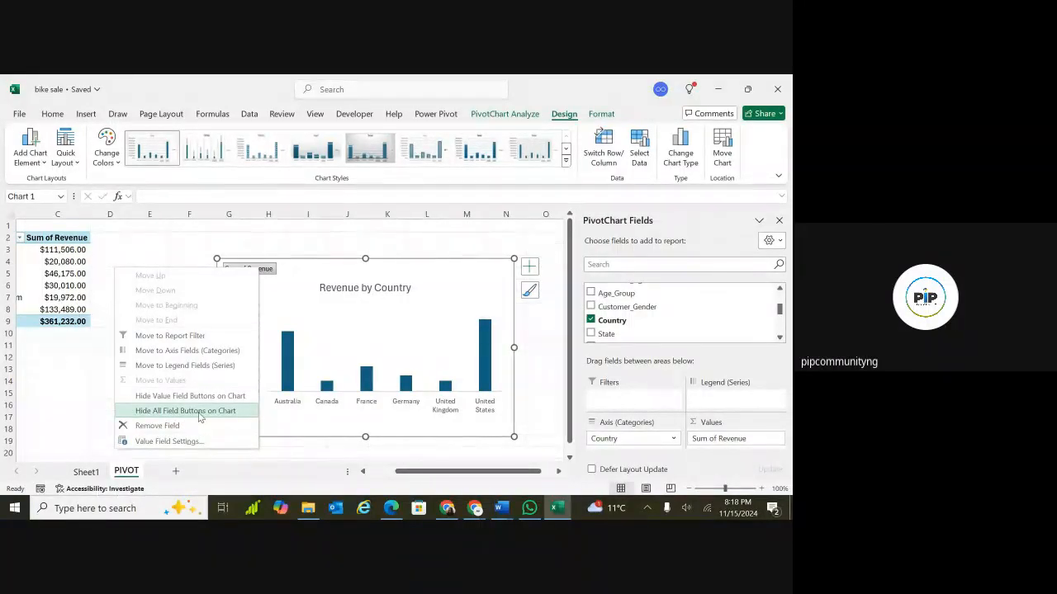
{"action": "left_click", "coordinate": [198, 411]}
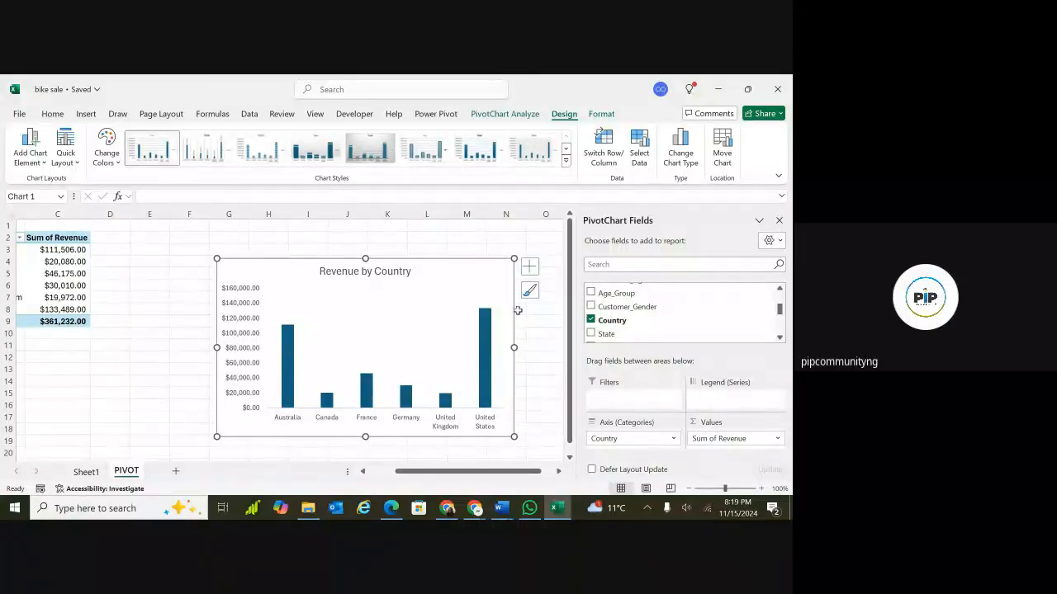
Move the Revenue by Country PivotChart up and to the left, next to its PivotTable.
{"action": "scroll", "coordinate": [517, 310], "scroll_direction": "down", "scroll_amount": 5}
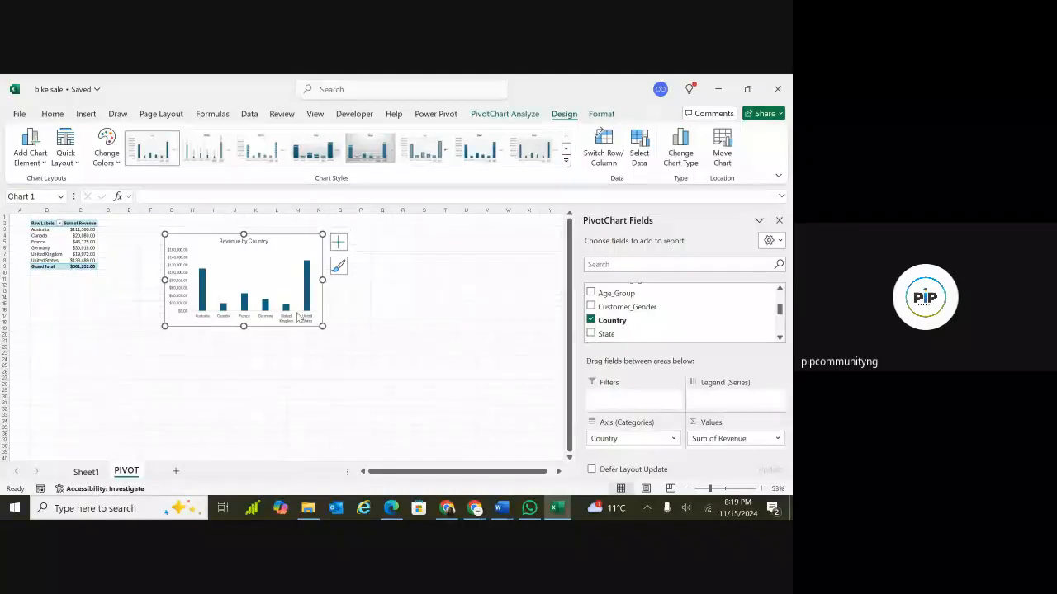
{"action": "left_click_drag", "start_coordinate": [278, 238], "coordinate": [242, 230]}
{"action": "left_click", "coordinate": [360, 226]}
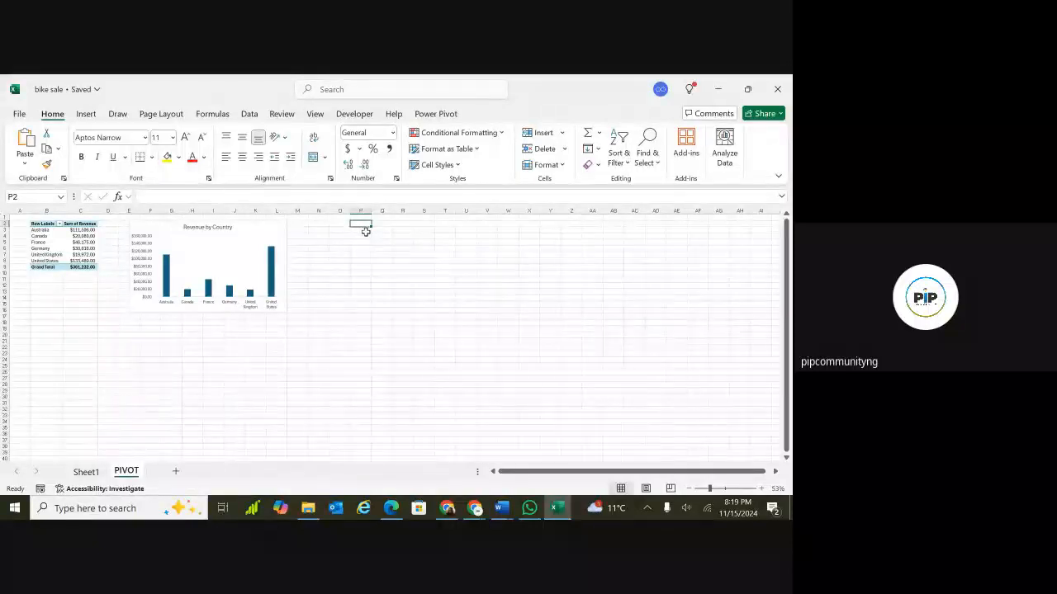
Insert a new PivotChart and PivotTable from the Bike_sales table at cell P3 of the existing worksheet.
{"action": "left_click", "coordinate": [366, 231]}
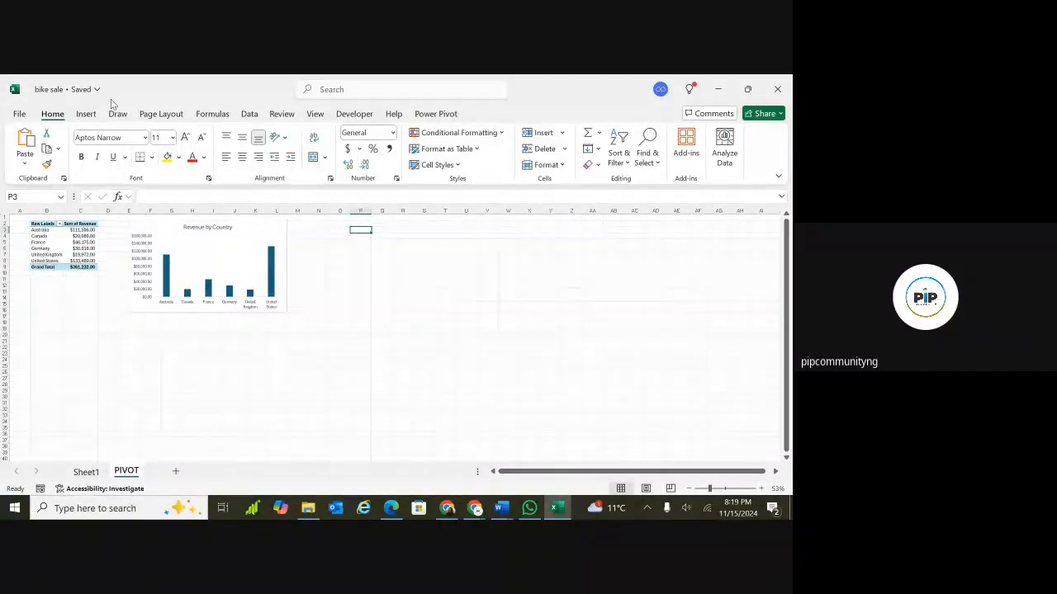
{"action": "left_click", "coordinate": [86, 114]}
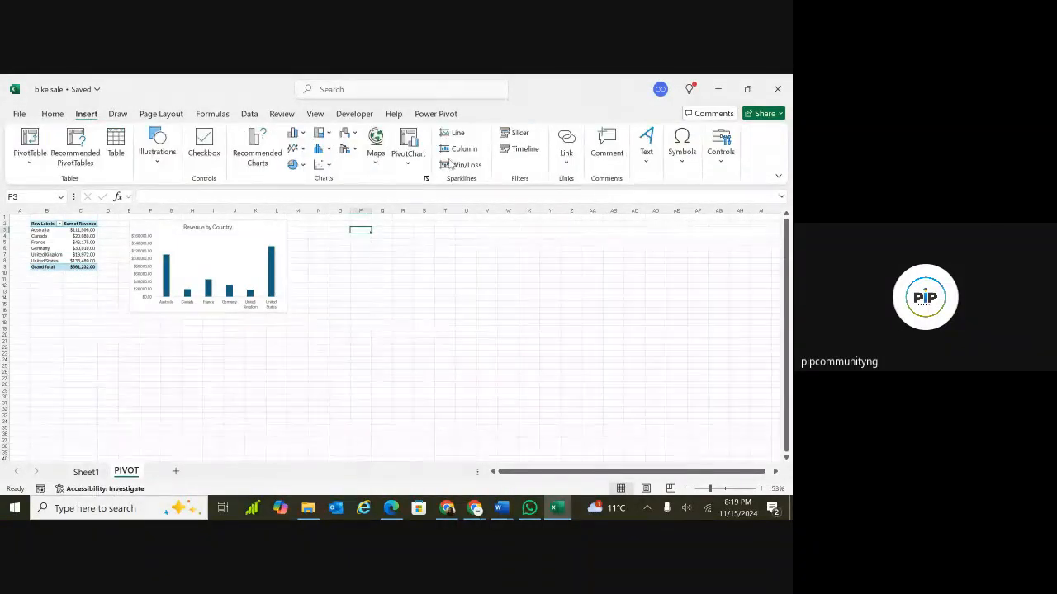
{"action": "left_click", "coordinate": [408, 158]}
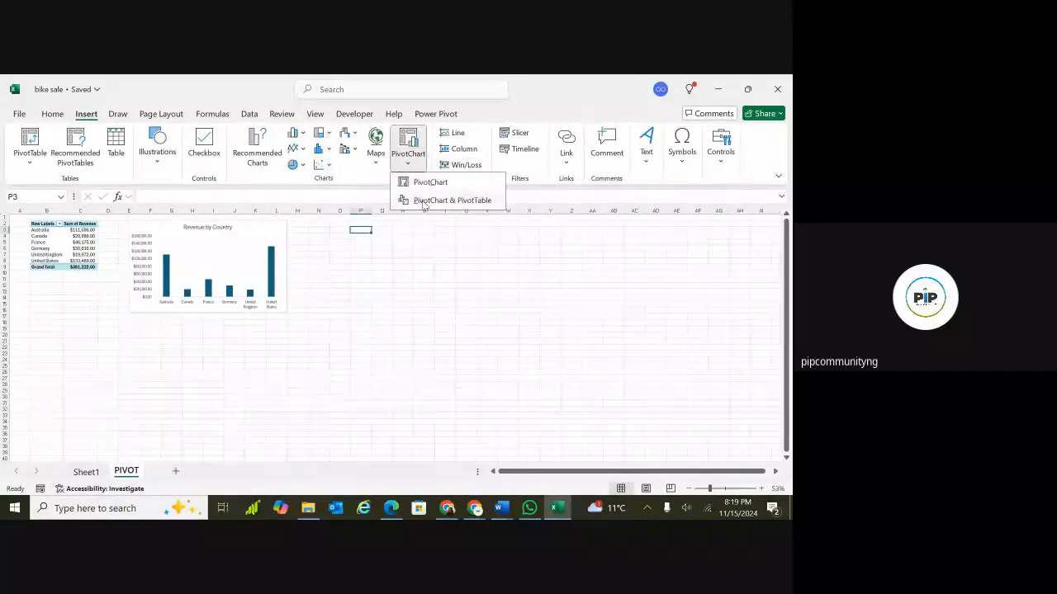
{"action": "left_click", "coordinate": [437, 201]}
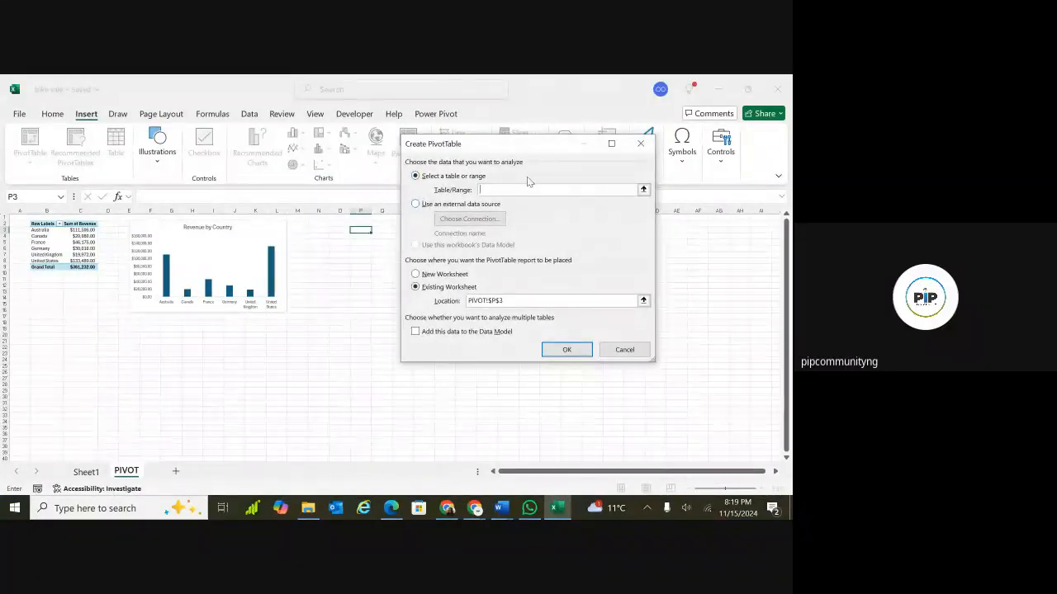
{"action": "type", "text": "B"}
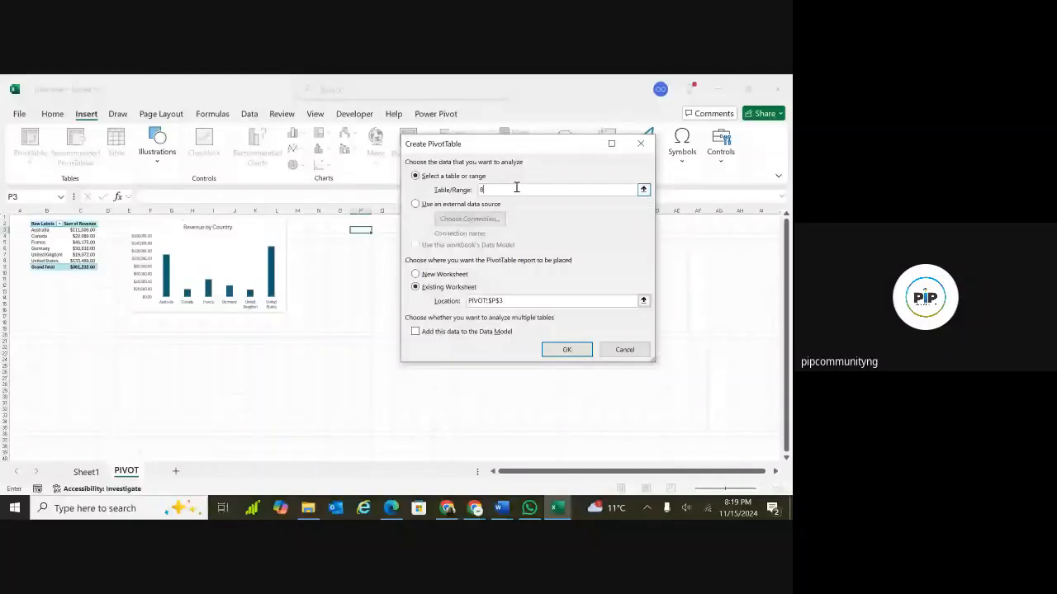
{"action": "type", "text": "ike_sales"}
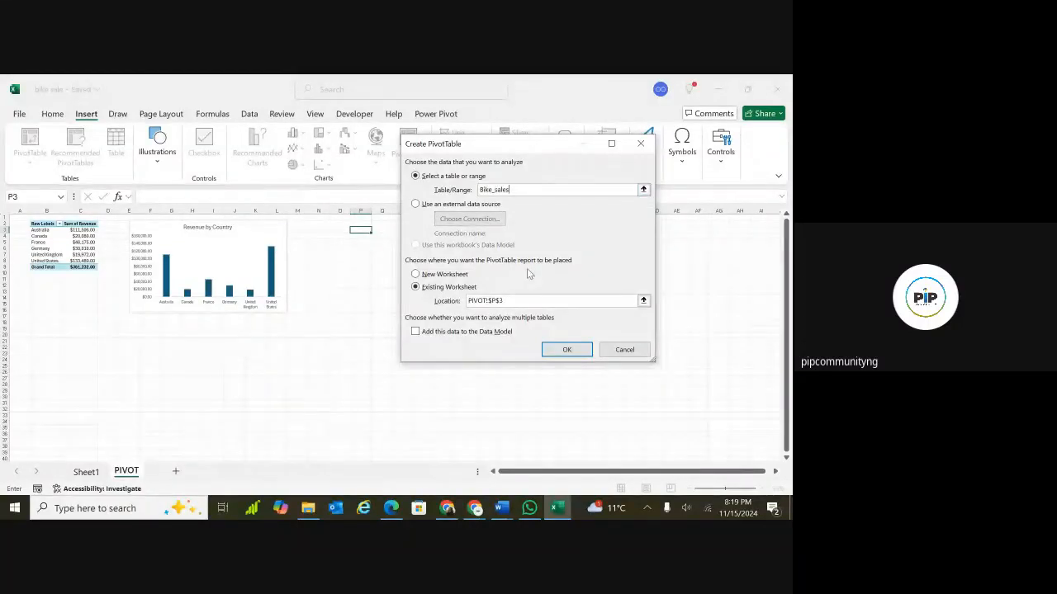
{"action": "left_click", "coordinate": [568, 349]}
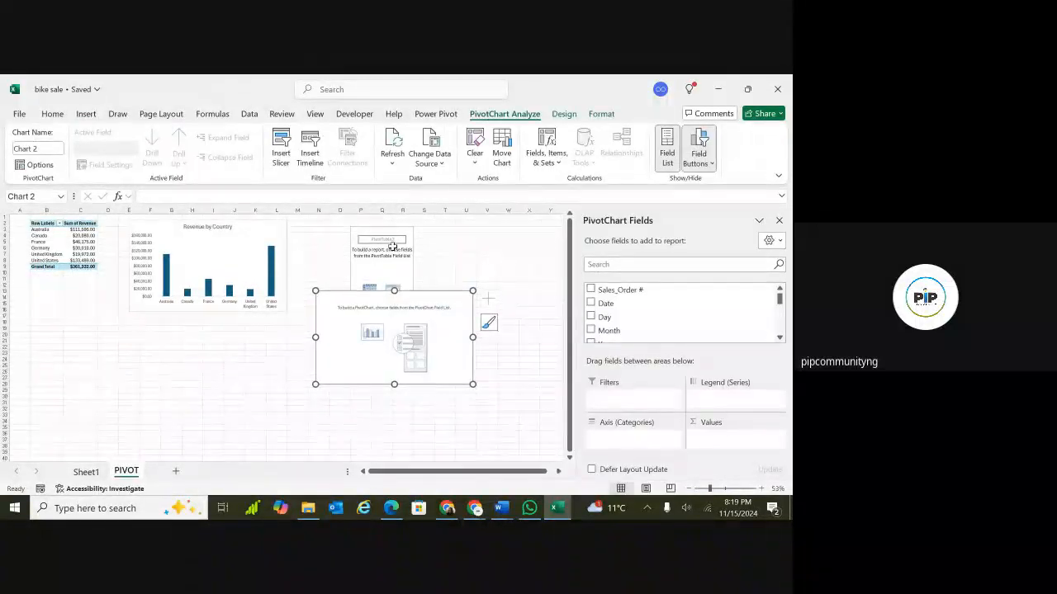
Add the Country and Profit fields to the new PivotTable.
{"action": "left_click", "coordinate": [400, 248]}
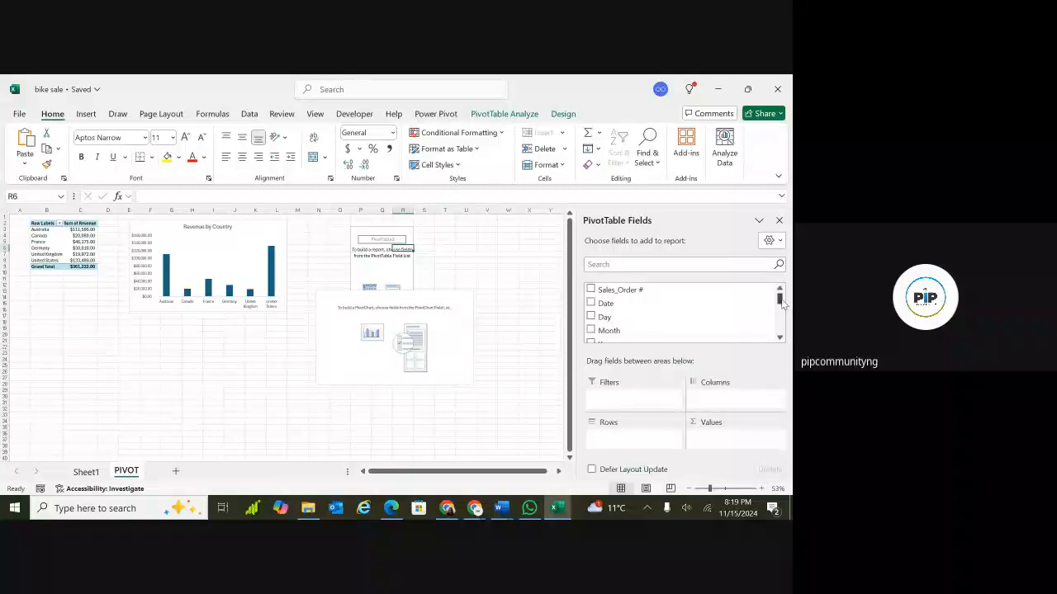
{"action": "mouse_move", "coordinate": [780, 299]}
{"action": "left_mouse_down"}
{"action": "mouse_move", "coordinate": [781, 314]}
{"action": "mouse_move", "coordinate": [771, 302]}
{"action": "left_mouse_up"}
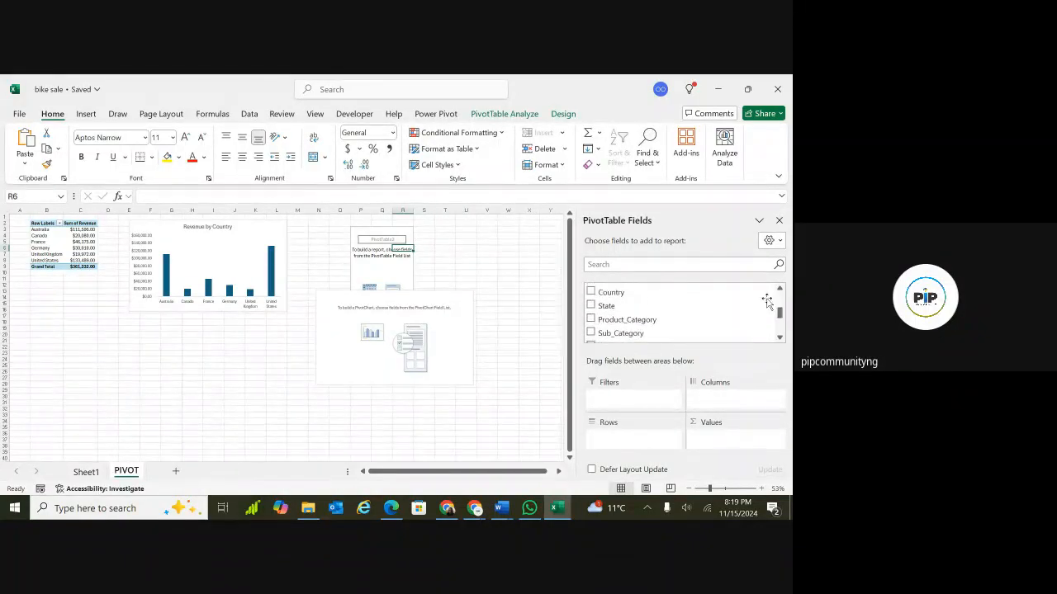
{"action": "left_click", "coordinate": [591, 294]}
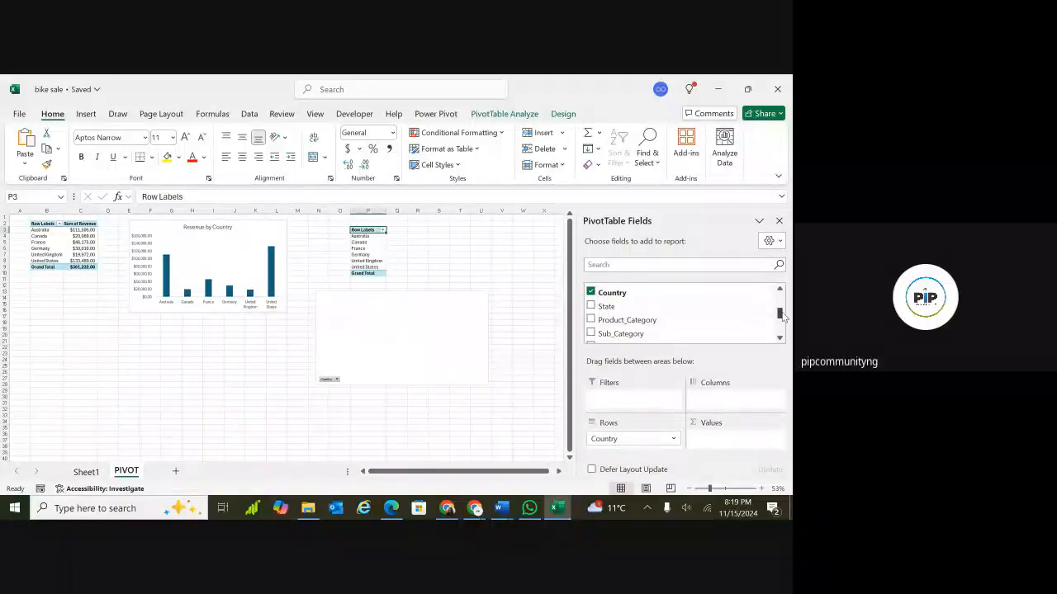
{"action": "left_click_drag", "start_coordinate": [781, 316], "coordinate": [781, 330]}
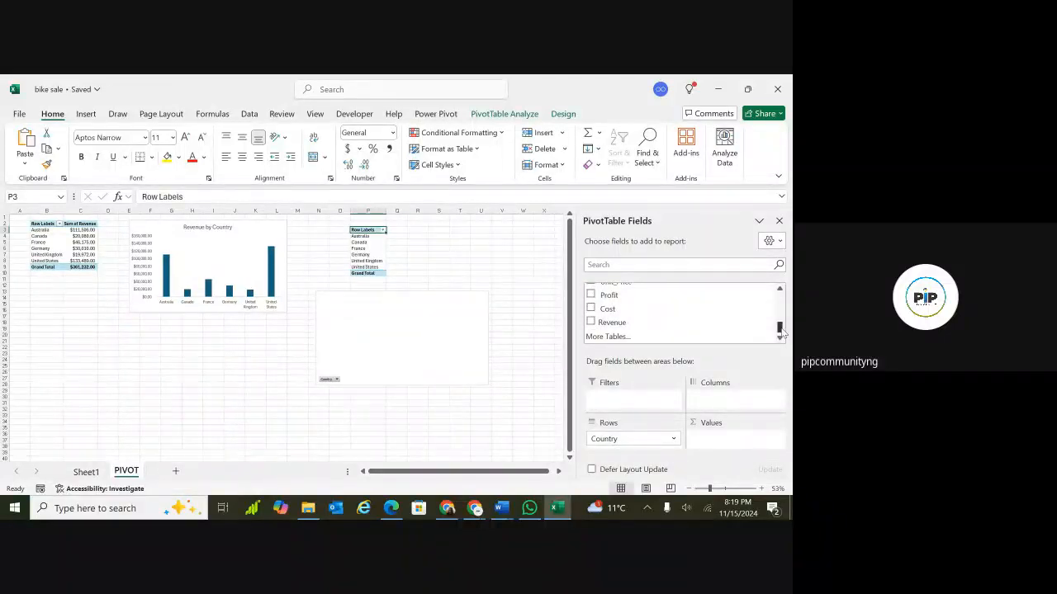
{"action": "left_click", "coordinate": [591, 295]}
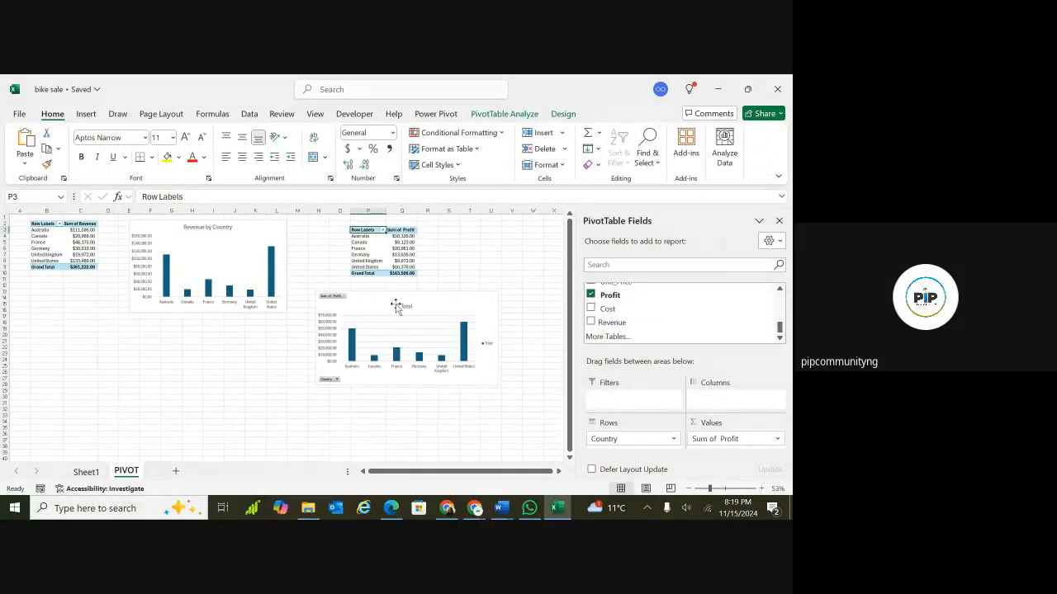
Move the new profit PivotChart up beside its PivotTable.
{"action": "left_click_drag", "start_coordinate": [441, 302], "coordinate": [495, 265]}
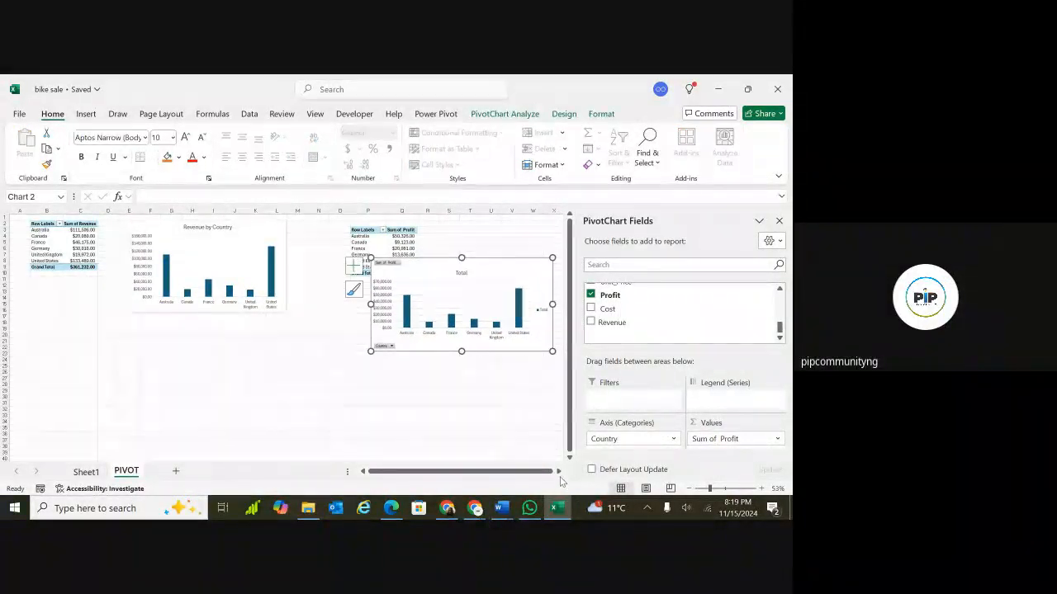
{"action": "scroll", "coordinate": [558, 471], "scroll_direction": "right", "scroll_amount": 6}
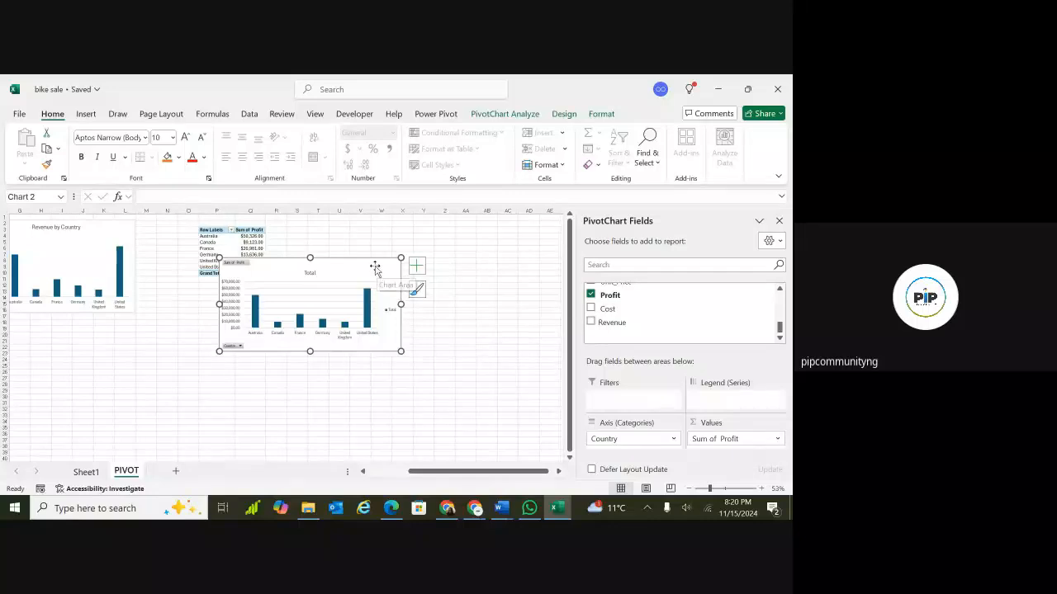
{"action": "left_click_drag", "start_coordinate": [372, 267], "coordinate": [436, 239]}
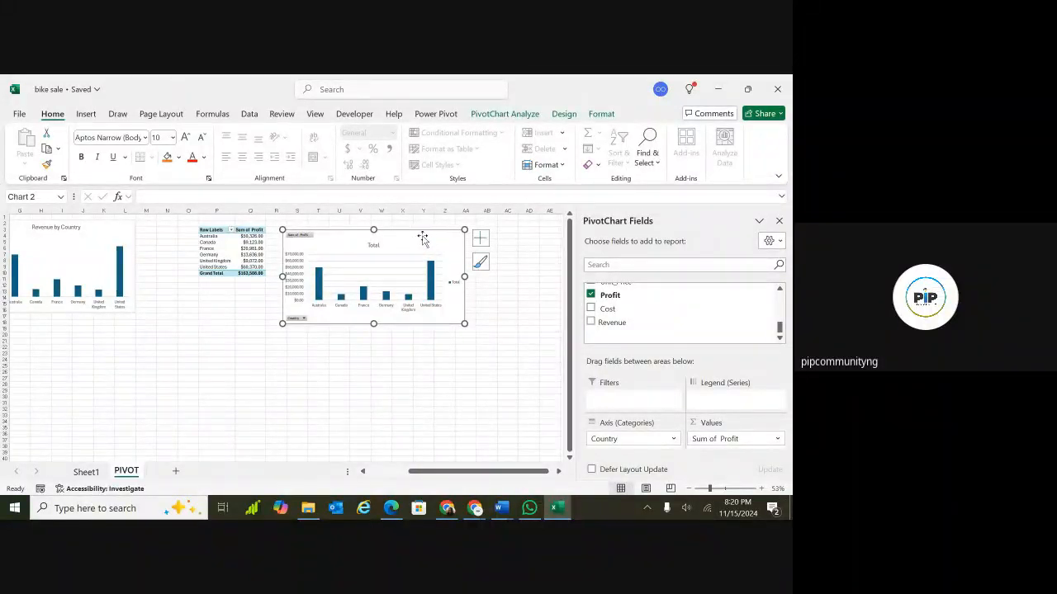
Change the profit PivotChart's type to Clustered Bar.
{"action": "left_click", "coordinate": [565, 115]}
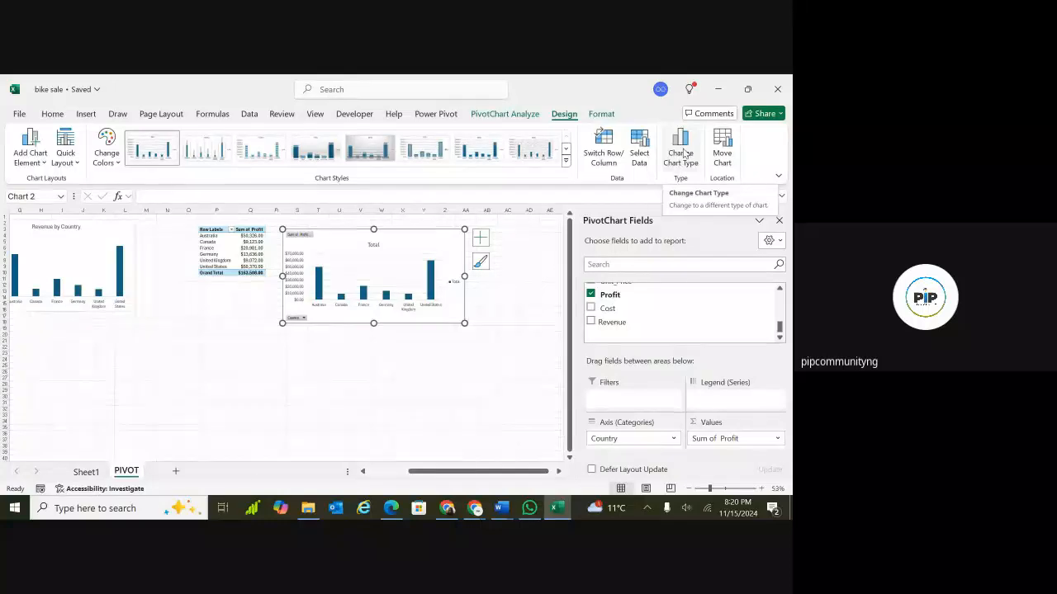
{"action": "left_click", "coordinate": [683, 154]}
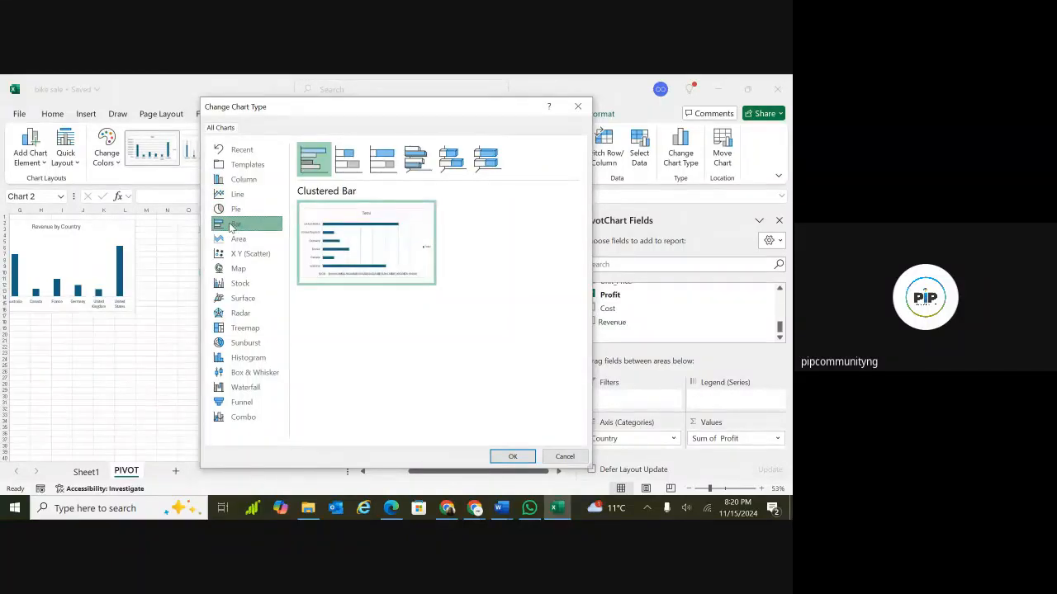
{"action": "left_click", "coordinate": [504, 457]}
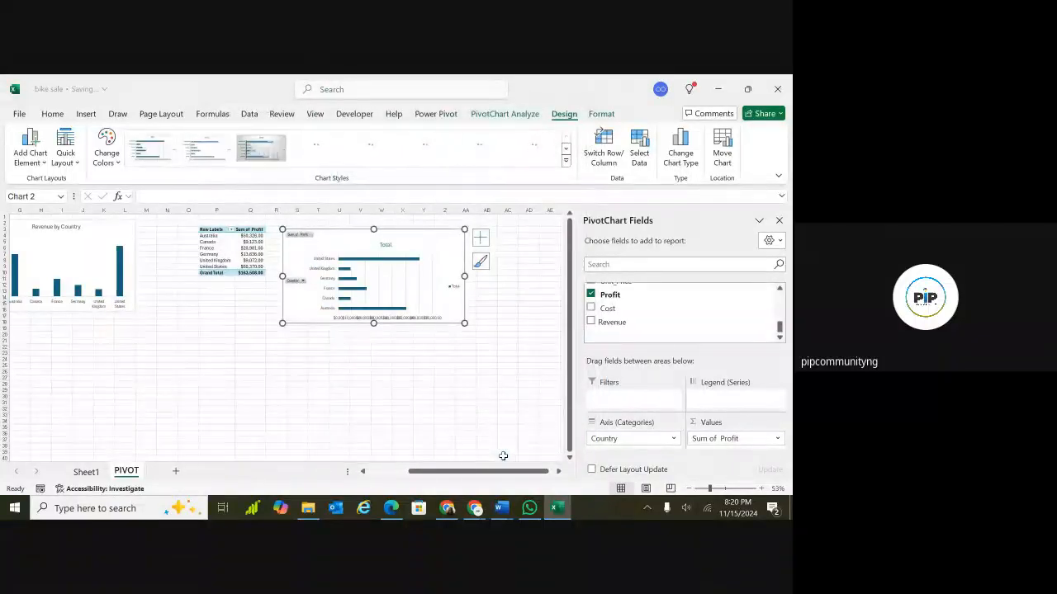
Nudge the bar PivotChart slightly to the right and deselect it.
{"action": "left_click_drag", "start_coordinate": [440, 239], "coordinate": [449, 235]}
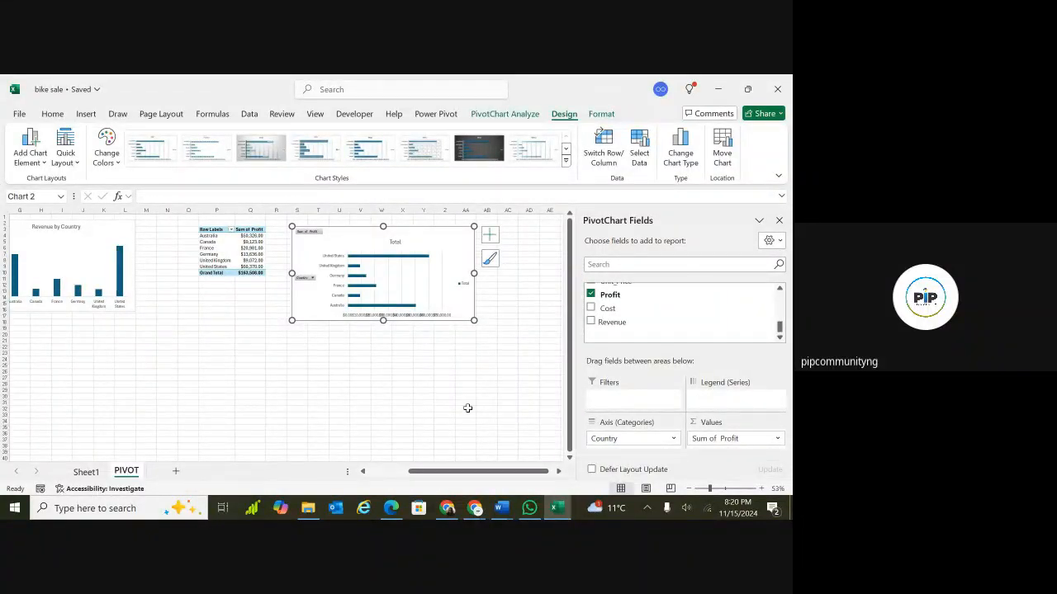
{"action": "scroll", "coordinate": [467, 408], "scroll_direction": "right", "scroll_amount": 7}
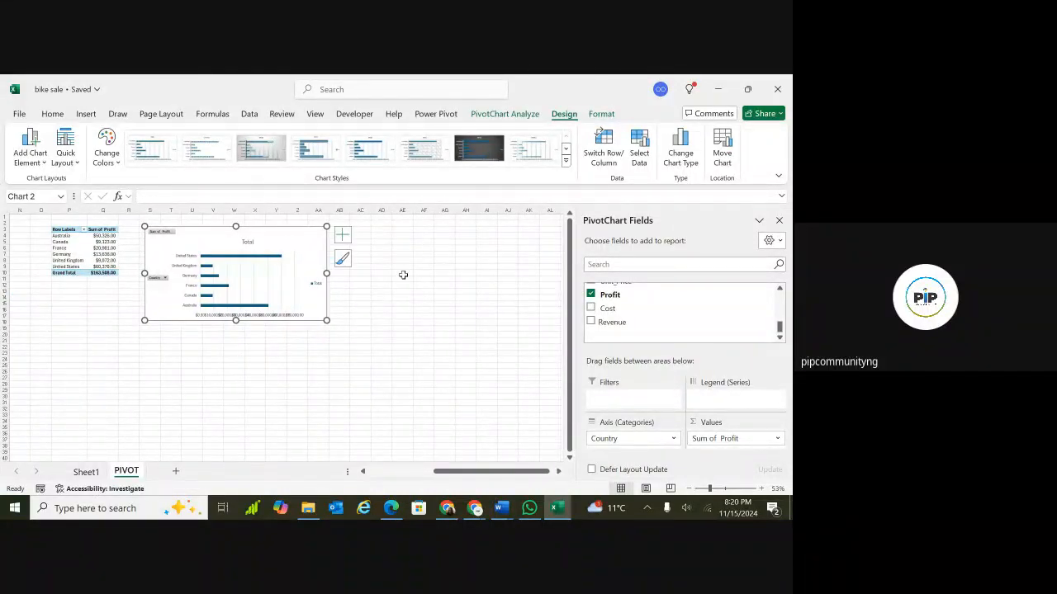
{"action": "left_click", "coordinate": [442, 229]}
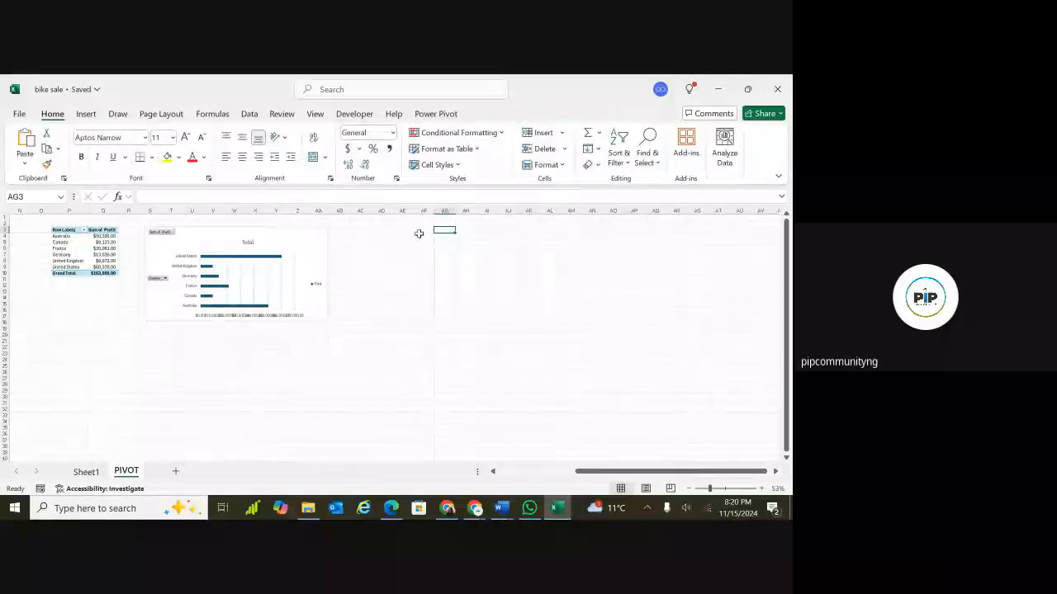
{"action": "left_click", "coordinate": [443, 237]}
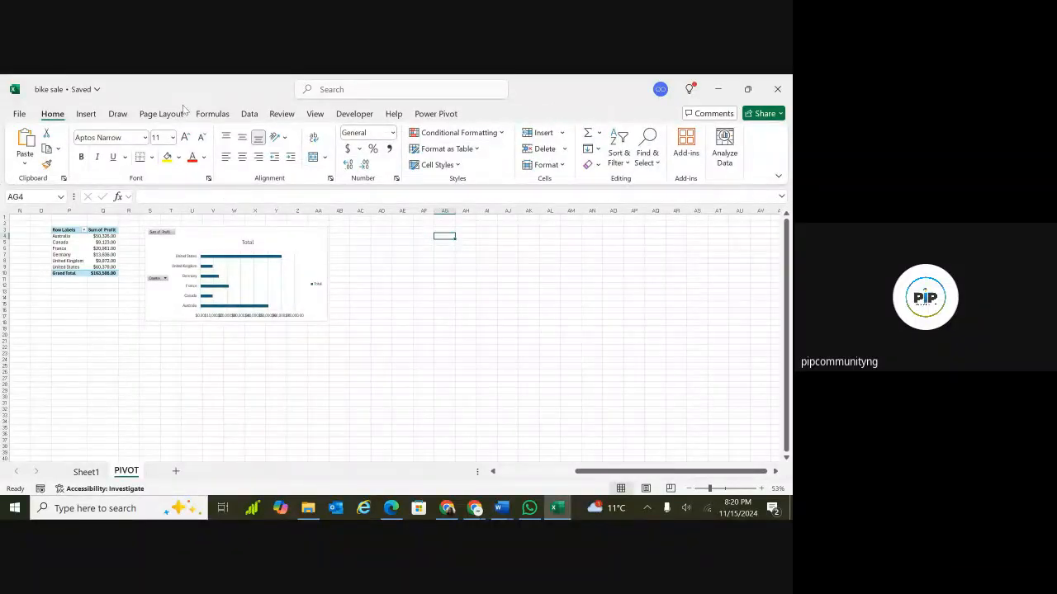
{"action": "left_click", "coordinate": [86, 114]}
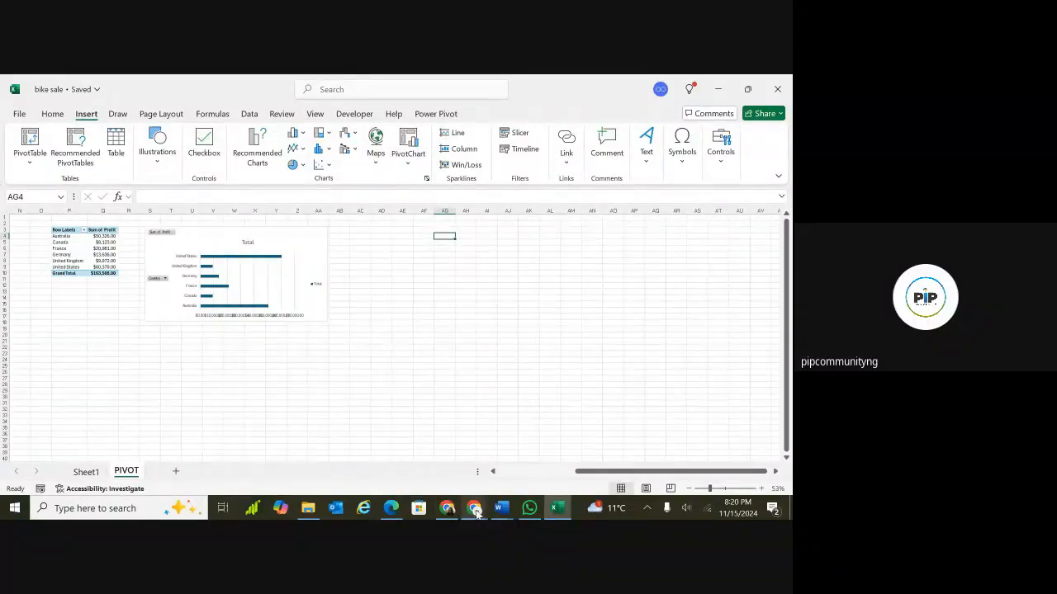
{"action": "mouse_move", "coordinate": [475, 510]}
{"action": "left_click", "coordinate": [439, 435]}
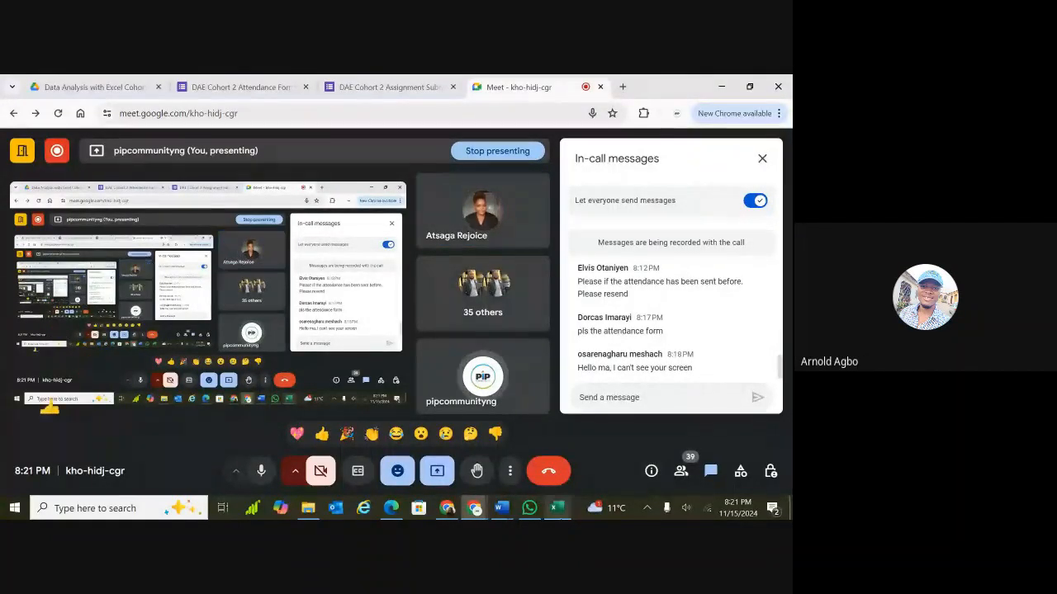
{"action": "mouse_move", "coordinate": [556, 512]}
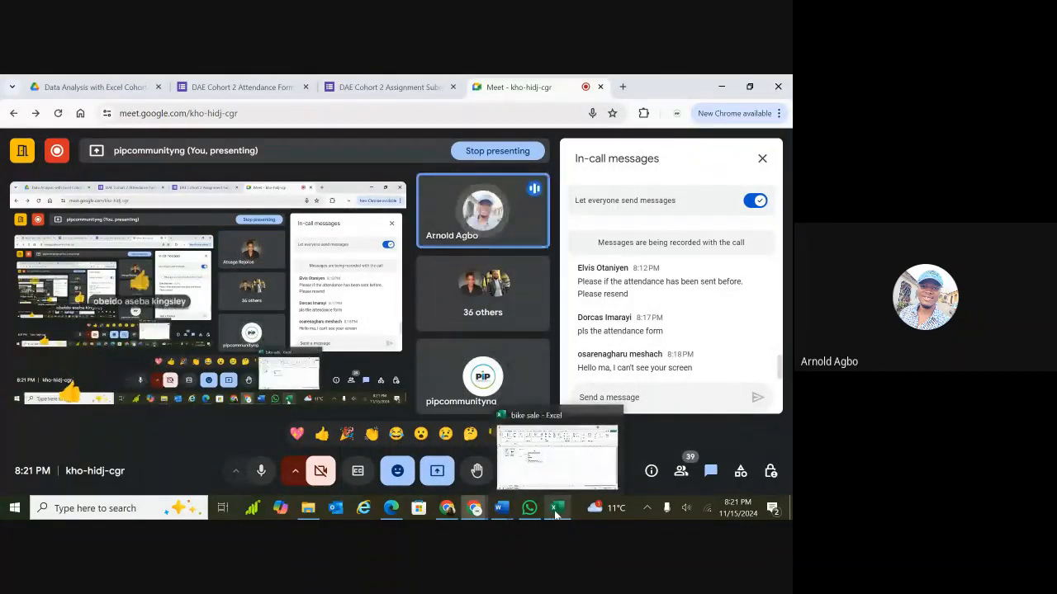
{"action": "left_click", "coordinate": [556, 512]}
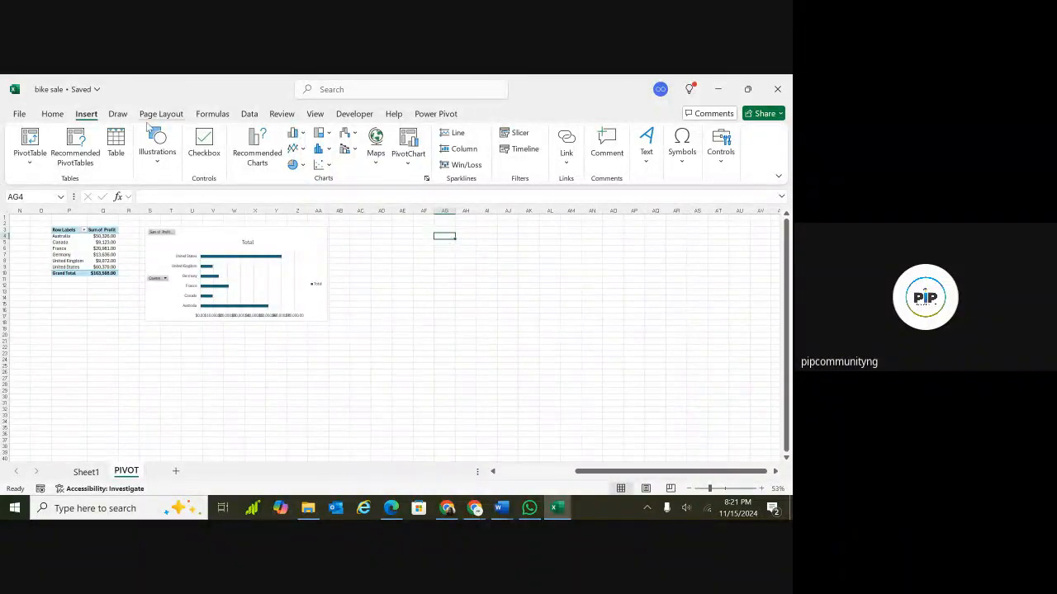
Insert a PivotChart with PivotTable from the Bike_sales table, placed on the existing worksheet at PIVOT!$AG$4.
{"action": "left_click", "coordinate": [409, 161]}
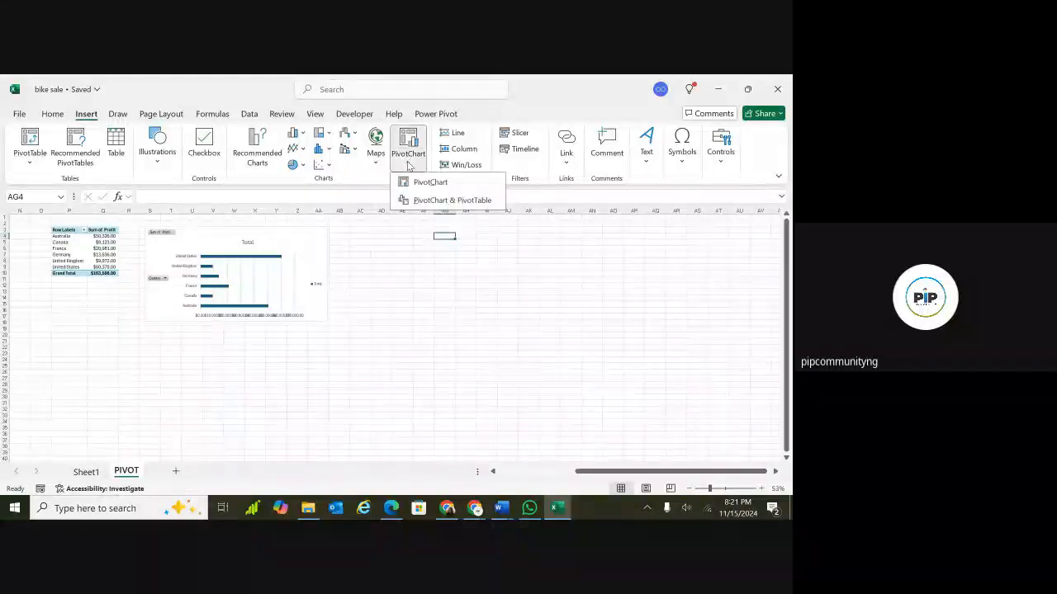
{"action": "left_click", "coordinate": [426, 201]}
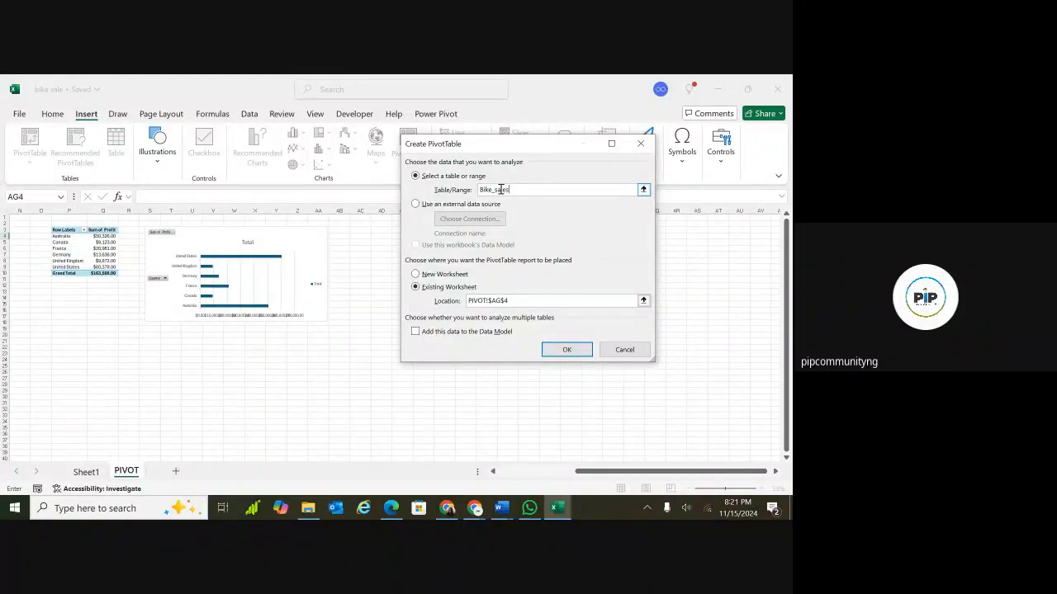
{"action": "left_click", "coordinate": [558, 351]}
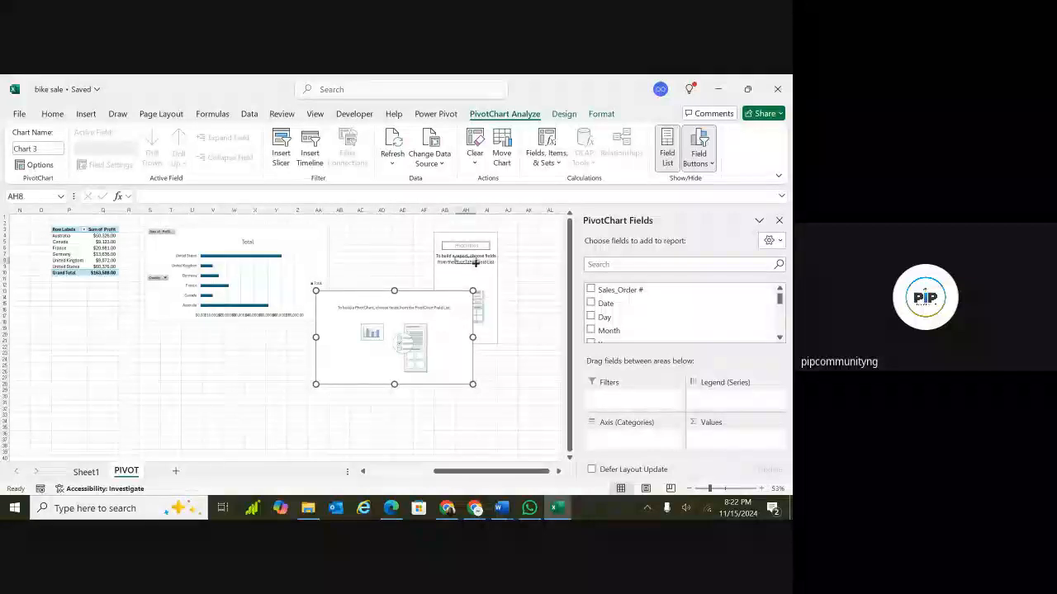
Add the Age_Group field to the rows of the new PivotTable.
{"action": "left_click", "coordinate": [483, 257]}
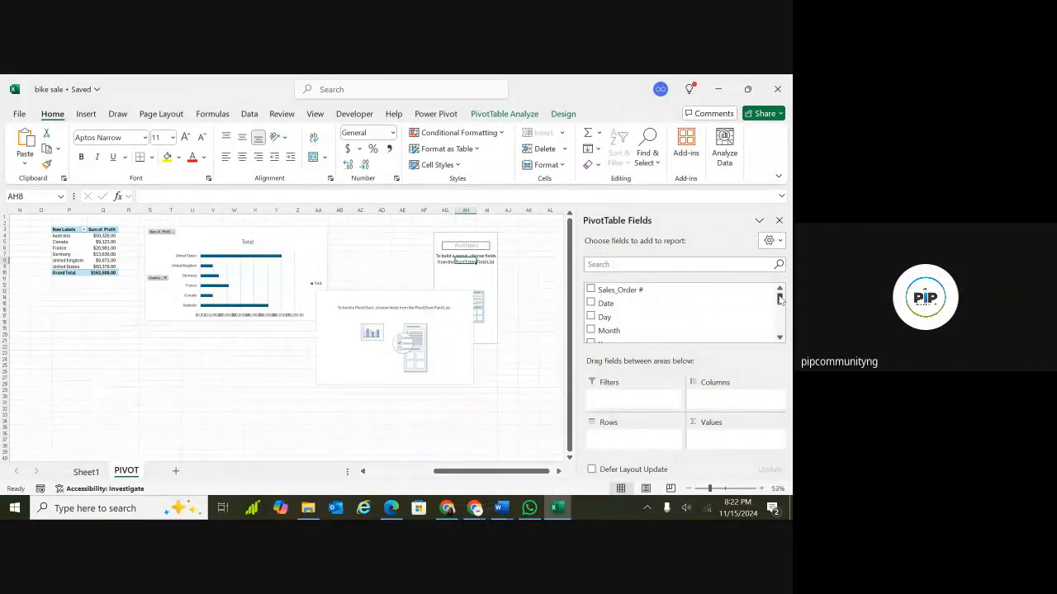
{"action": "left_click_drag", "start_coordinate": [779, 299], "coordinate": [778, 307]}
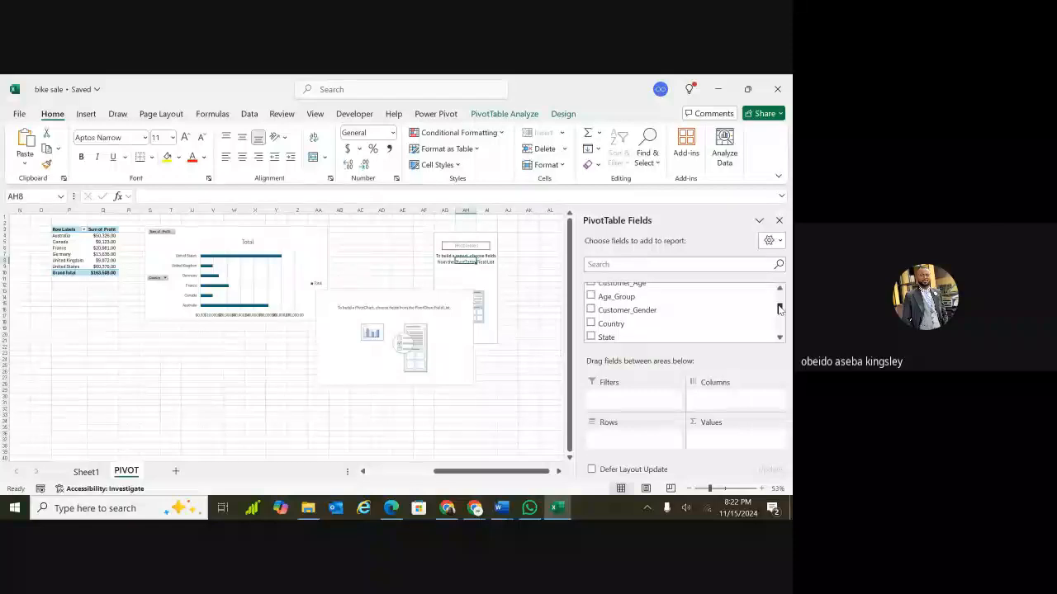
{"action": "left_click", "coordinate": [590, 297]}
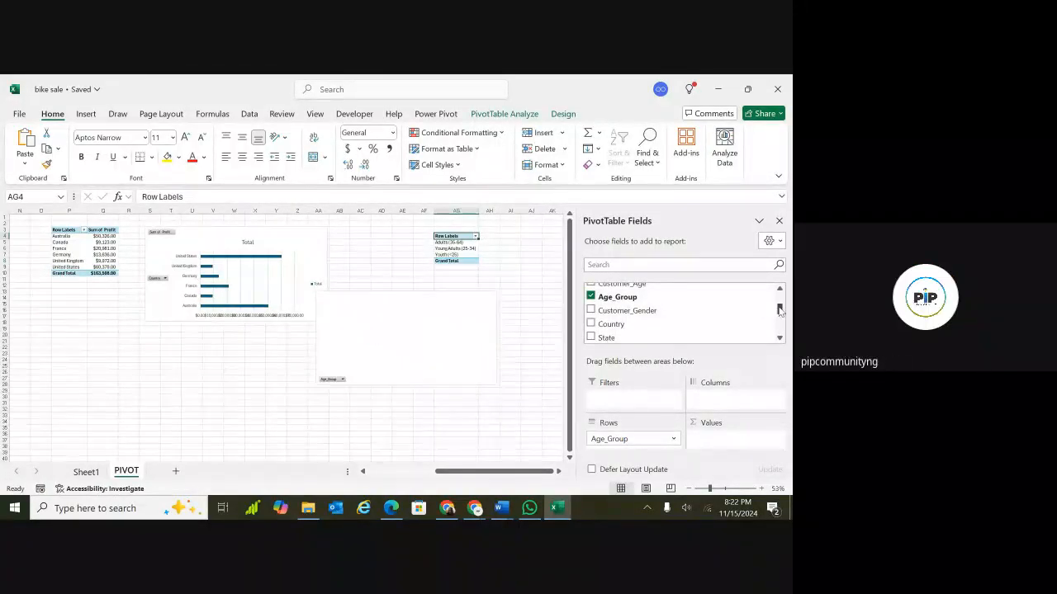
Add the Profit and Revenue fields to the new PivotTable's values.
{"action": "left_click_drag", "start_coordinate": [780, 309], "coordinate": [781, 331]}
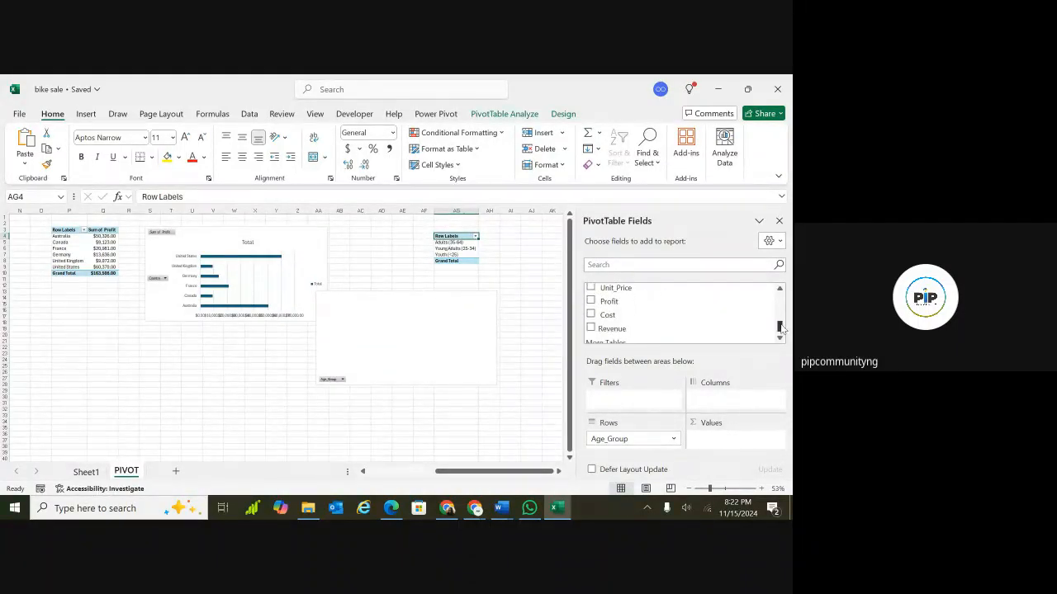
{"action": "left_click", "coordinate": [591, 302]}
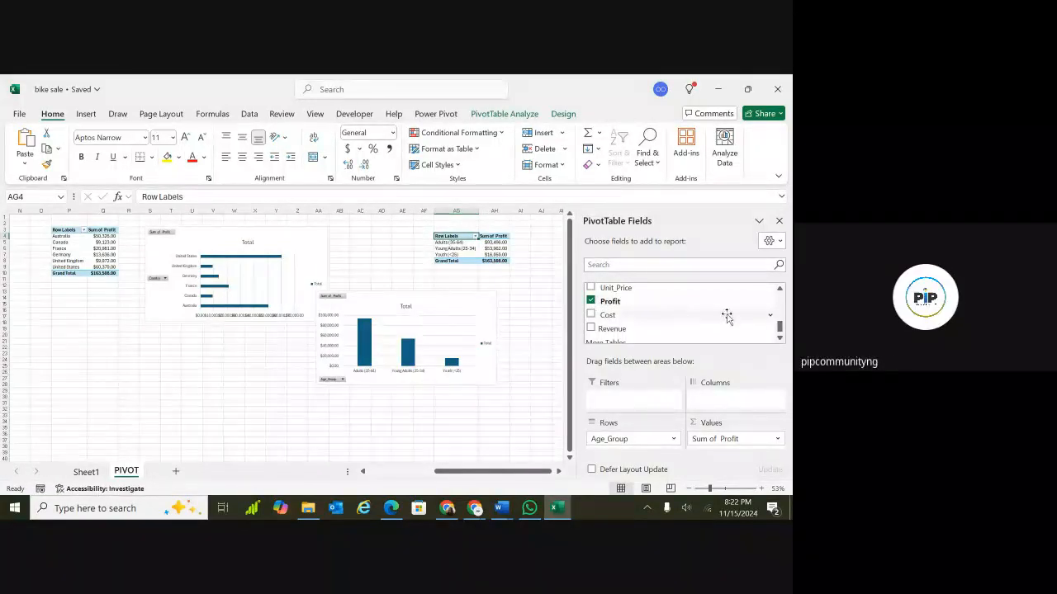
{"action": "mouse_move", "coordinate": [781, 328]}
{"action": "left_mouse_down"}
{"action": "mouse_move", "coordinate": [781, 308]}
{"action": "mouse_move", "coordinate": [782, 332]}
{"action": "mouse_move", "coordinate": [781, 323]}
{"action": "left_mouse_up"}
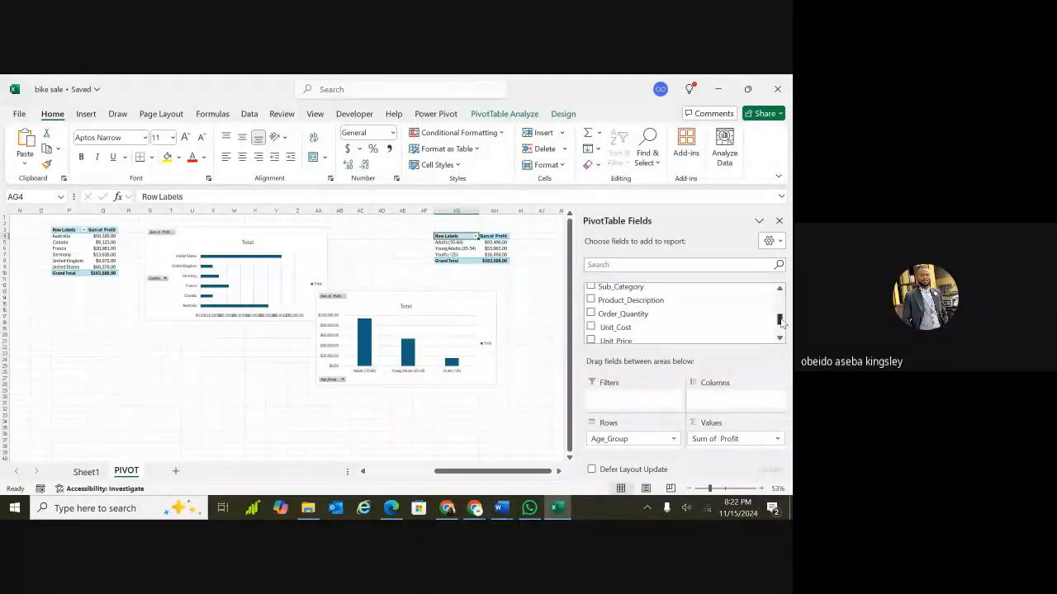
{"action": "left_click_drag", "start_coordinate": [781, 323], "coordinate": [781, 312]}
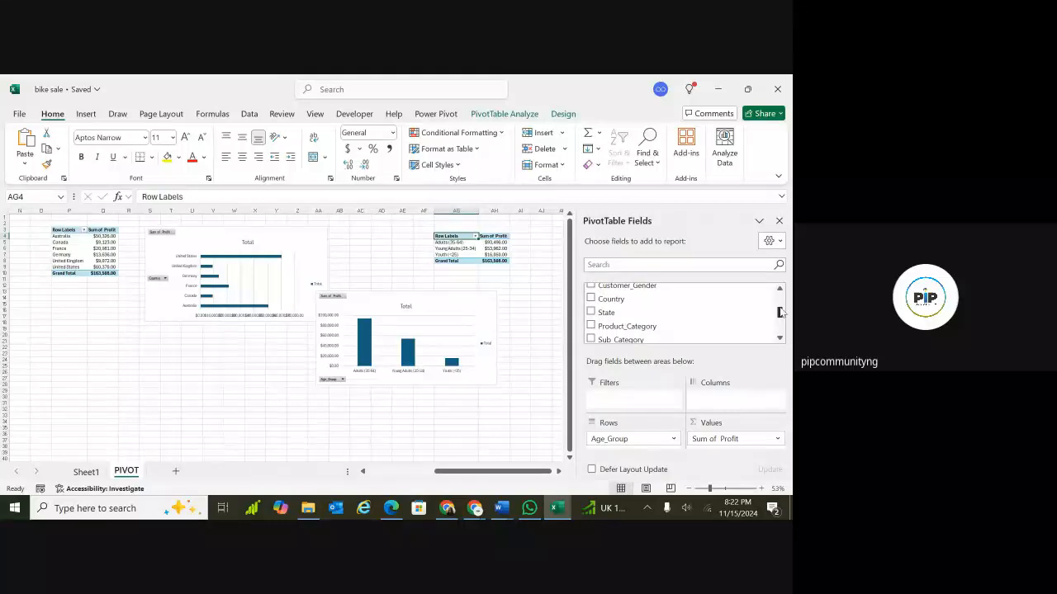
{"action": "scroll", "coordinate": [781, 312], "scroll_direction": "up", "scroll_amount": 1}
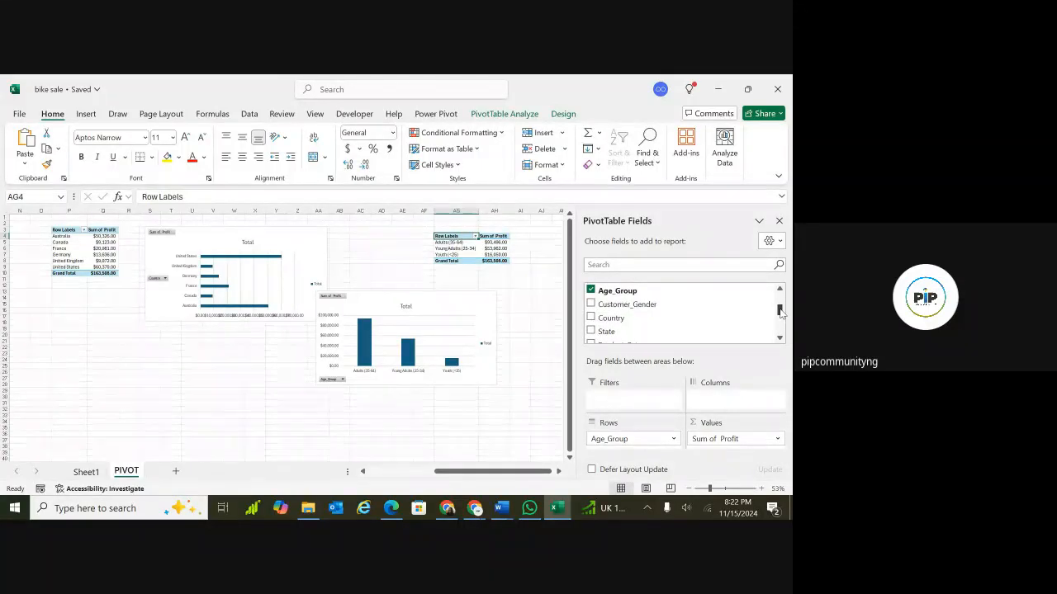
{"action": "left_click_drag", "start_coordinate": [780, 312], "coordinate": [780, 330]}
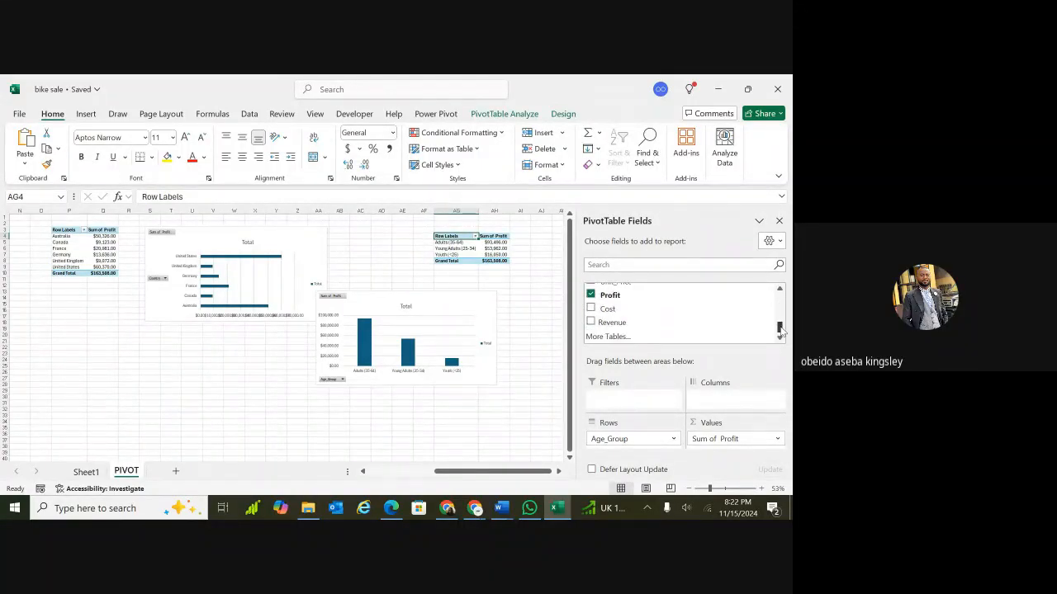
{"action": "left_click", "coordinate": [591, 324]}
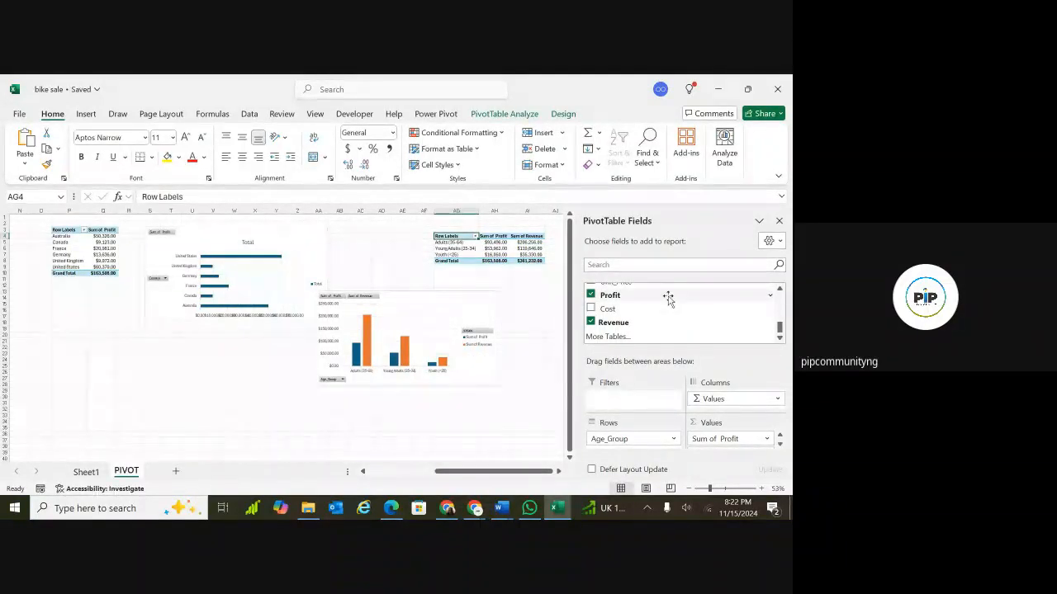
Move the age-group PivotChart up beside its PivotTable.
{"action": "left_click", "coordinate": [522, 299]}
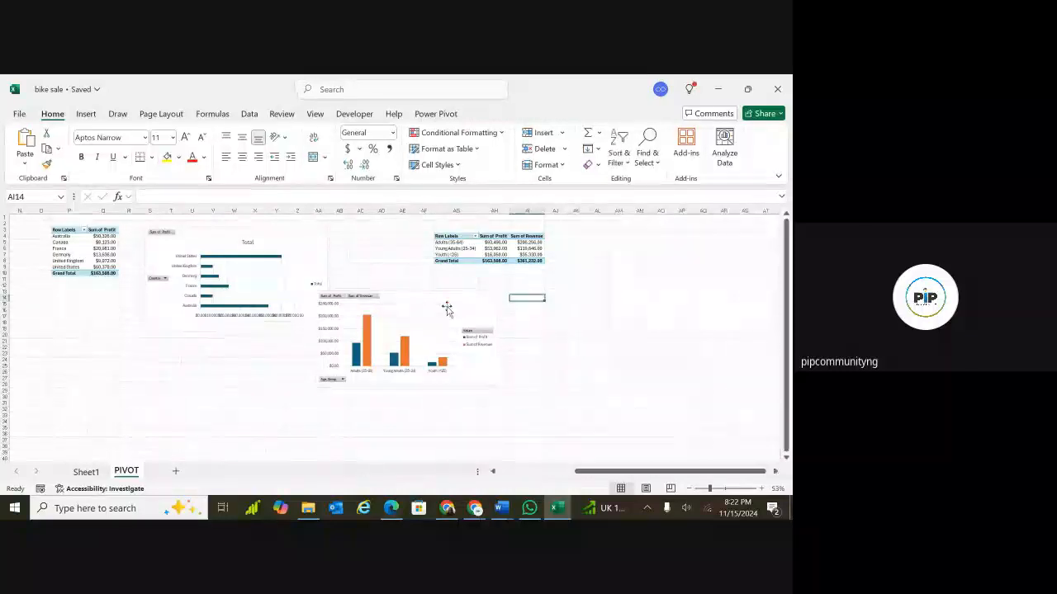
{"action": "left_click", "coordinate": [442, 305]}
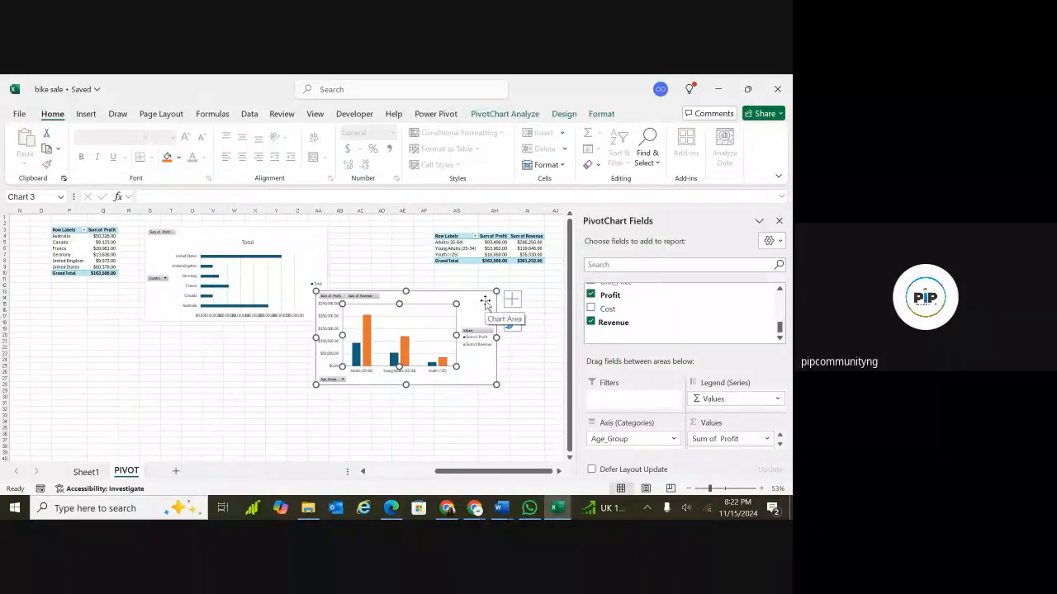
{"action": "left_click", "coordinate": [779, 221]}
{"action": "left_click_drag", "start_coordinate": [488, 294], "coordinate": [739, 236]}
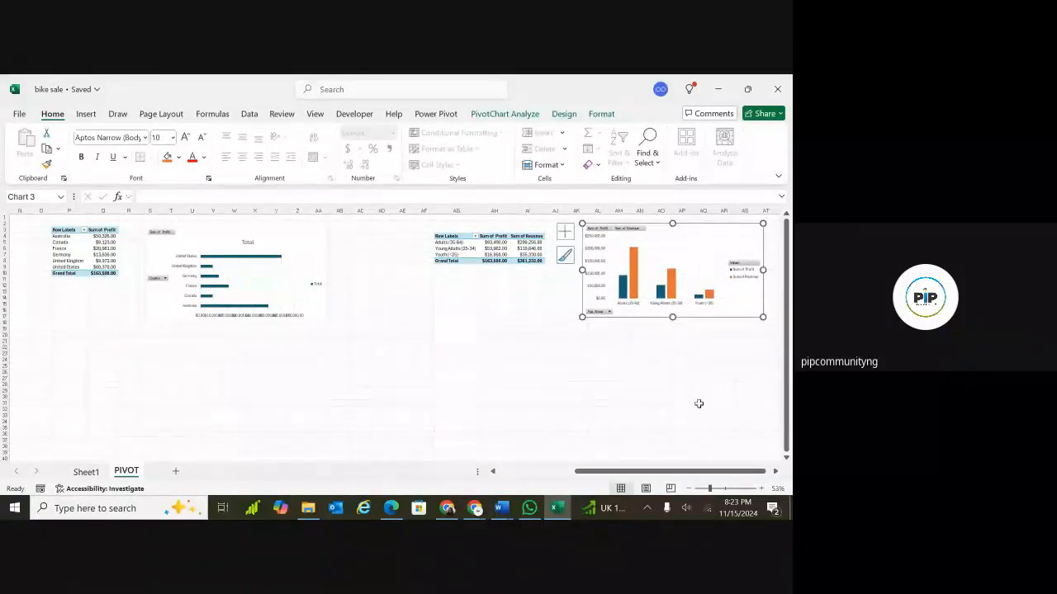
Remove the gridlines and hide all field buttons on the age-group PivotChart.
{"action": "scroll", "coordinate": [396, 335], "scroll_direction": "right", "scroll_amount": 3}
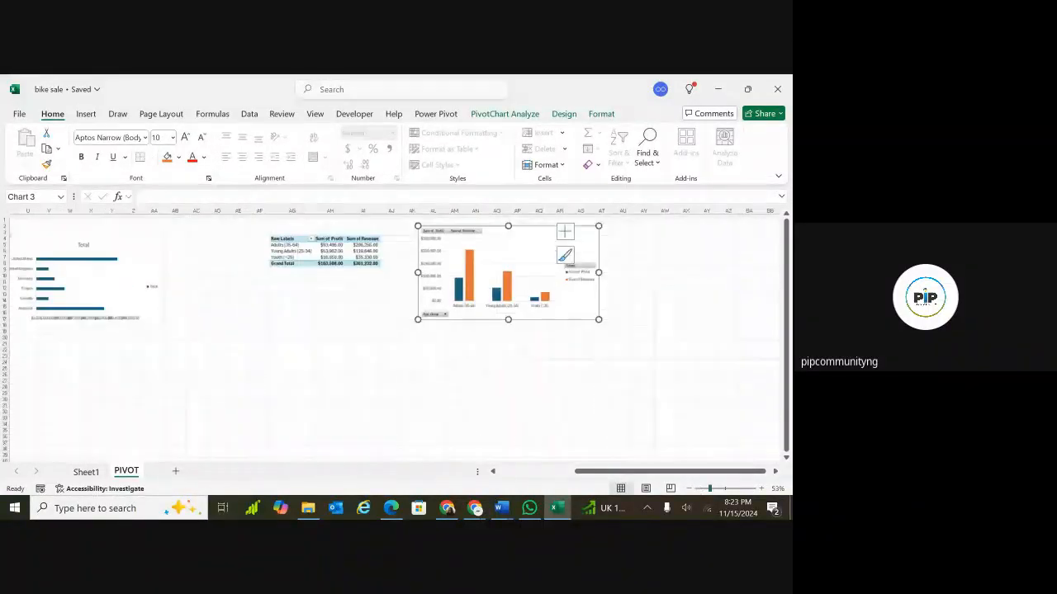
{"action": "scroll", "coordinate": [330, 334], "scroll_direction": "up", "scroll_amount": 2}
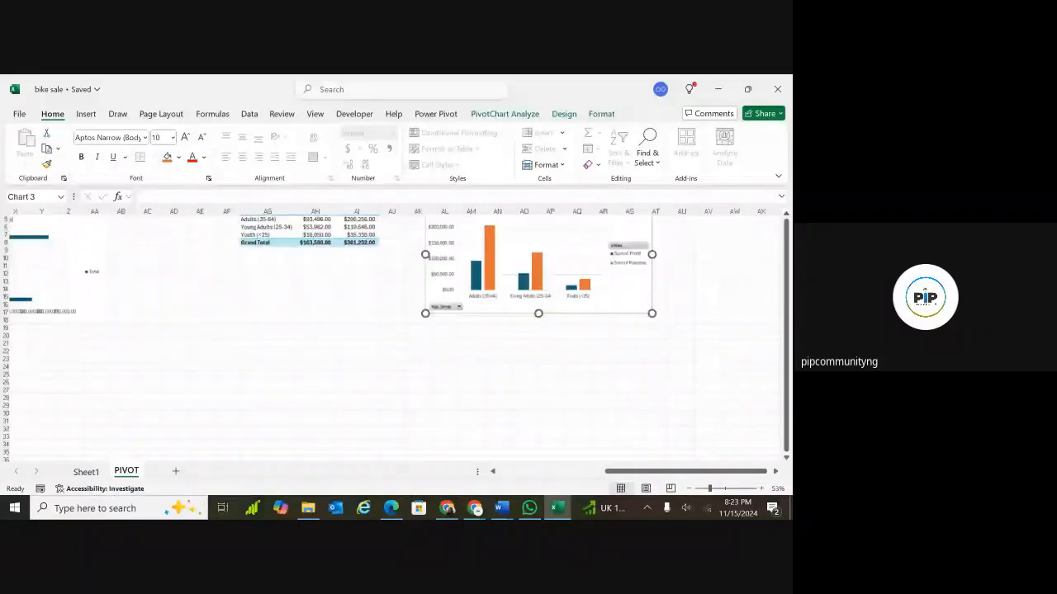
{"action": "scroll", "coordinate": [745, 469], "scroll_direction": "up", "scroll_amount": 4}
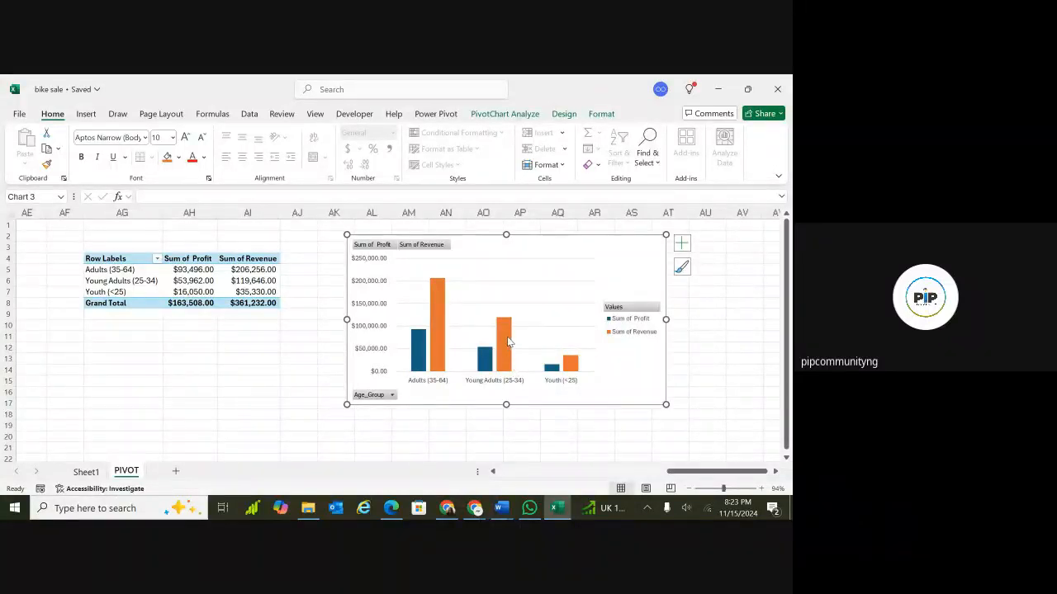
{"action": "left_click", "coordinate": [681, 245]}
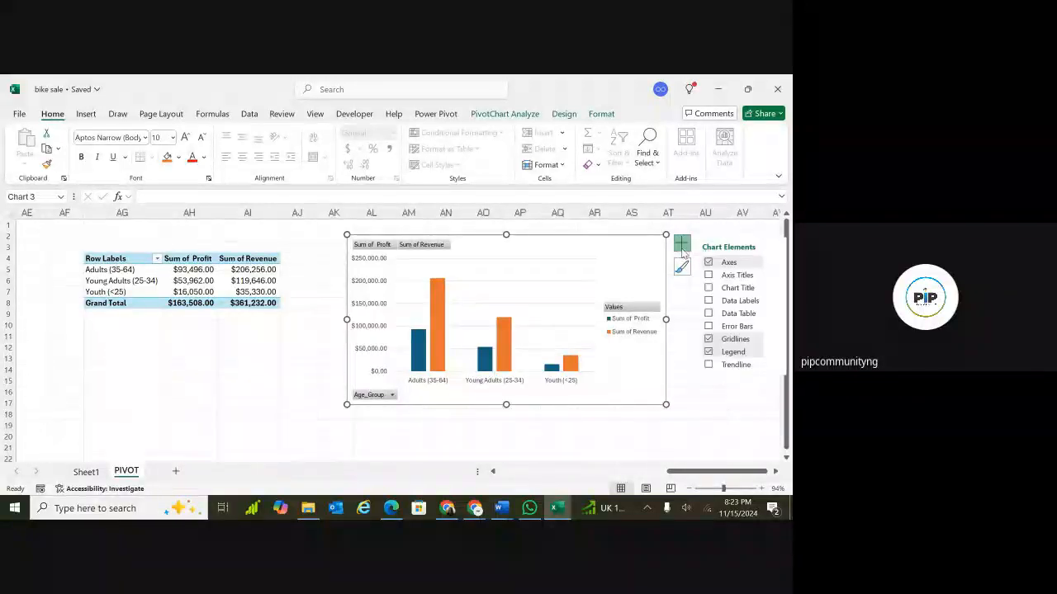
{"action": "left_click", "coordinate": [707, 340]}
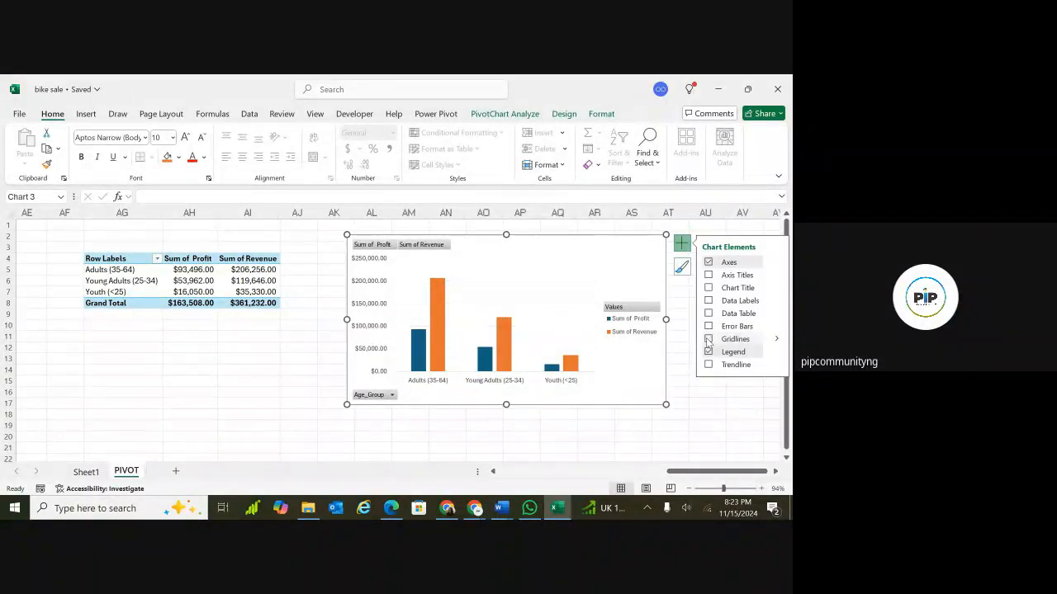
{"action": "right_click", "coordinate": [384, 250]}
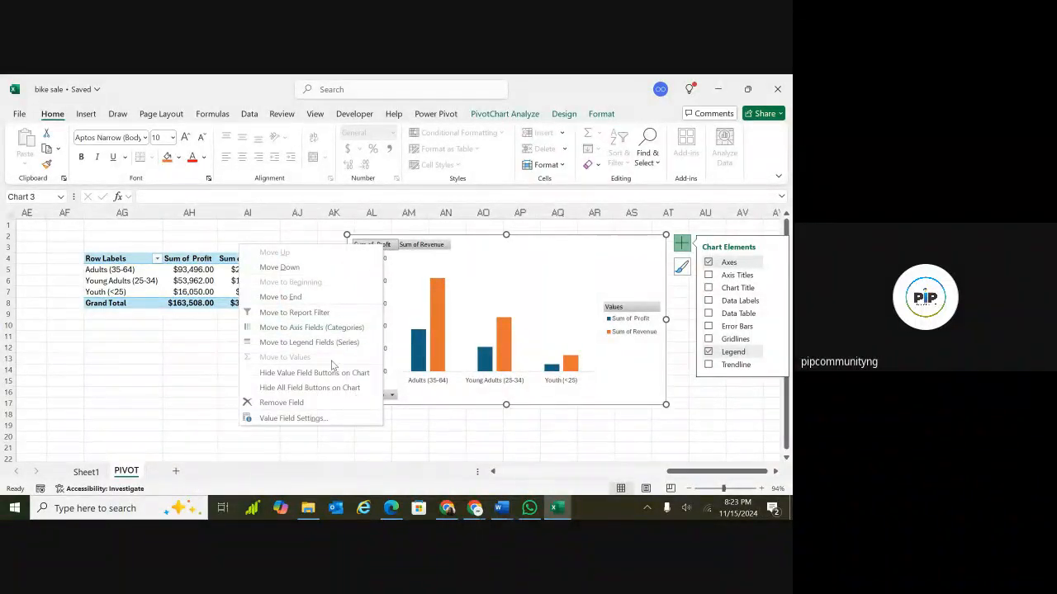
{"action": "left_click", "coordinate": [325, 386]}
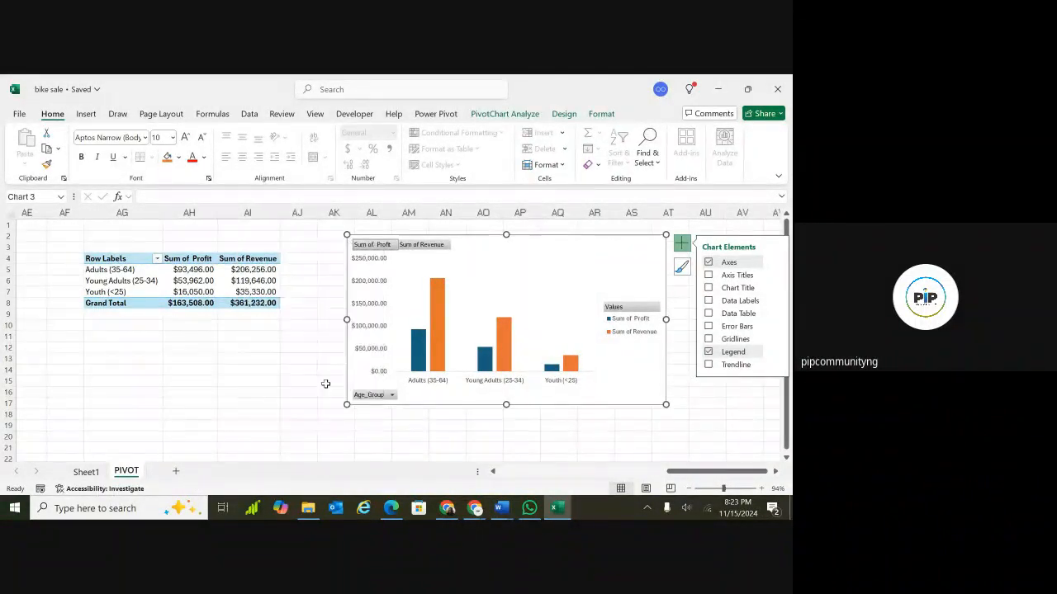
Add a chart title to the age-group PivotChart reading "Profit and Sales by Age Group".
{"action": "left_click", "coordinate": [523, 254]}
{"action": "left_click", "coordinate": [615, 249]}
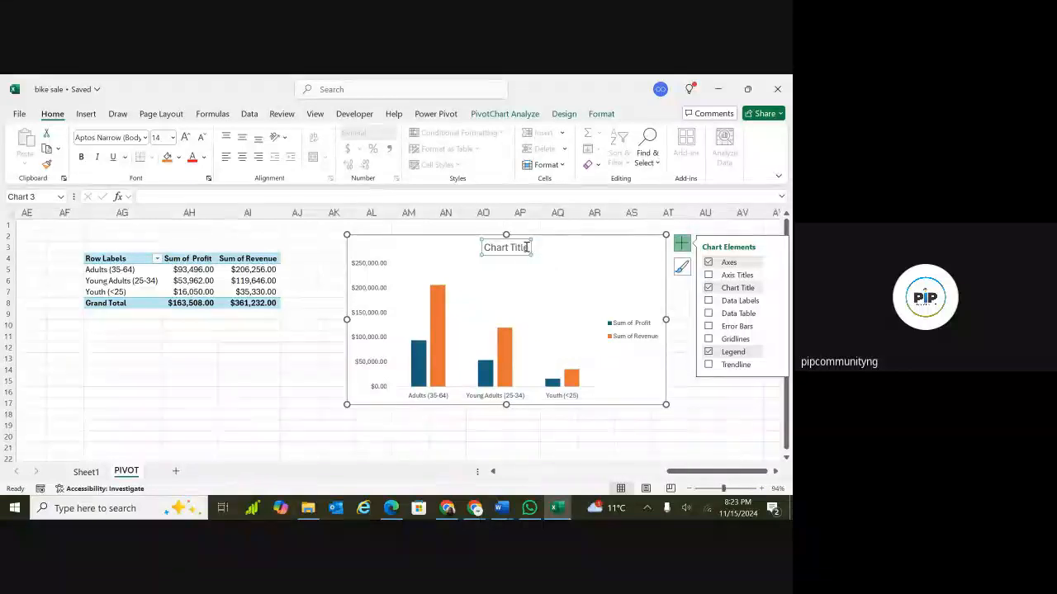
{"action": "left_click", "coordinate": [522, 246]}
{"action": "double_click", "coordinate": [522, 248]}
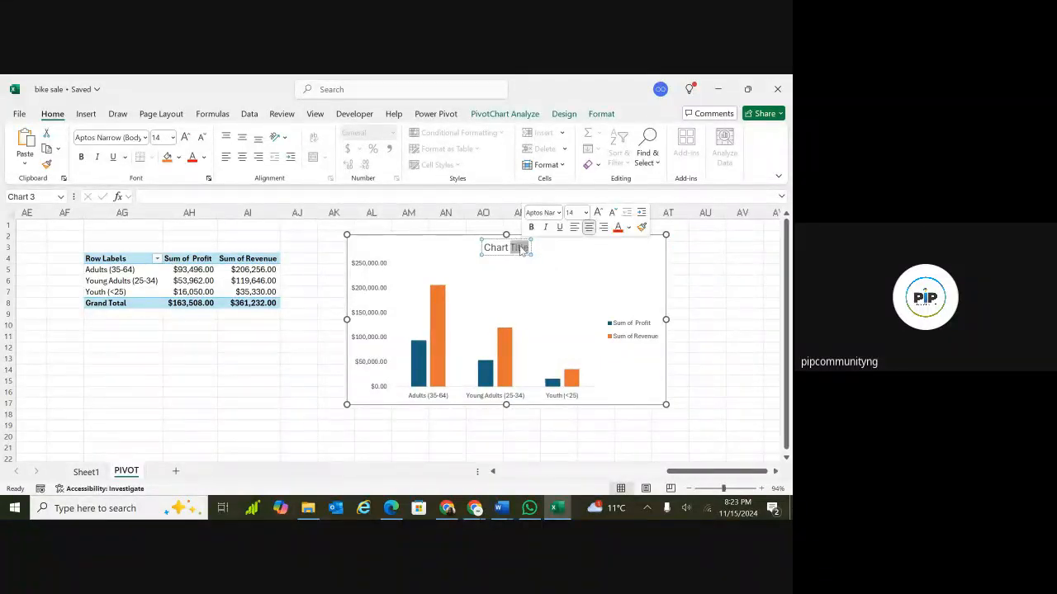
{"action": "triple_click", "coordinate": [502, 250]}
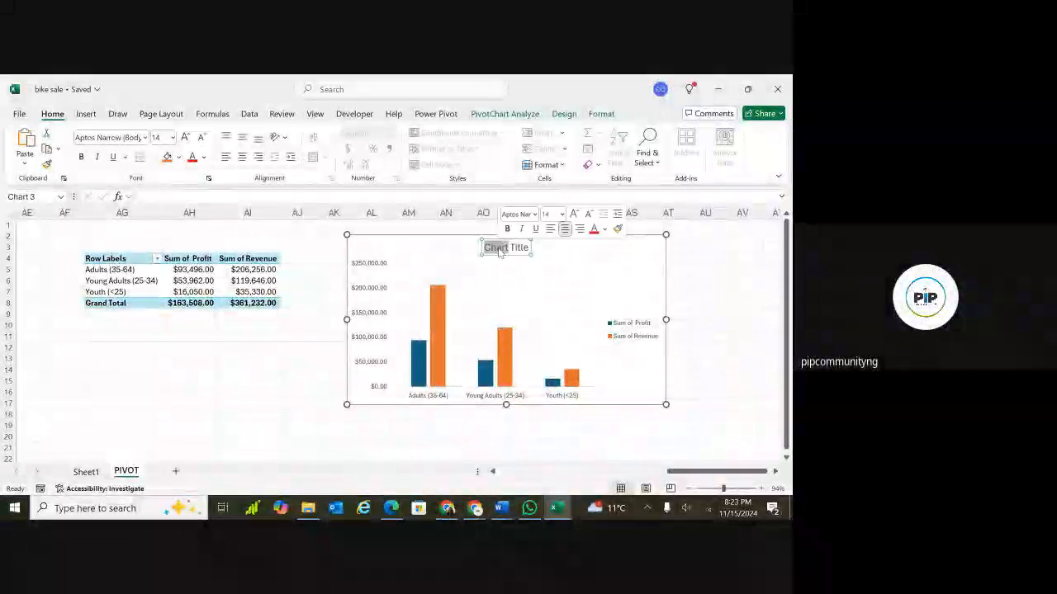
{"action": "key", "text": "BackSpace"}
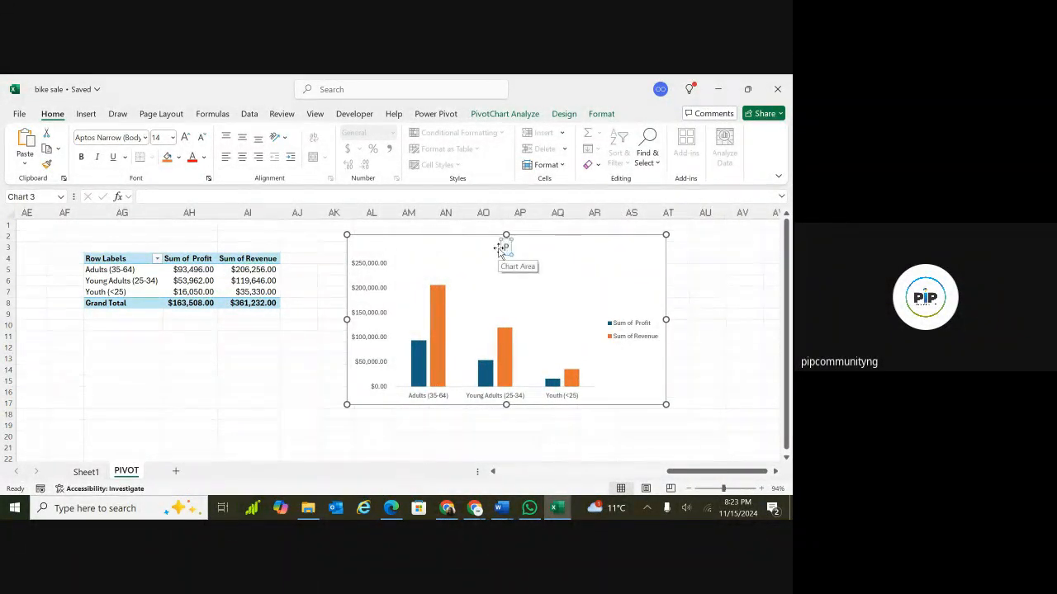
{"action": "type", "text": "Profit"}
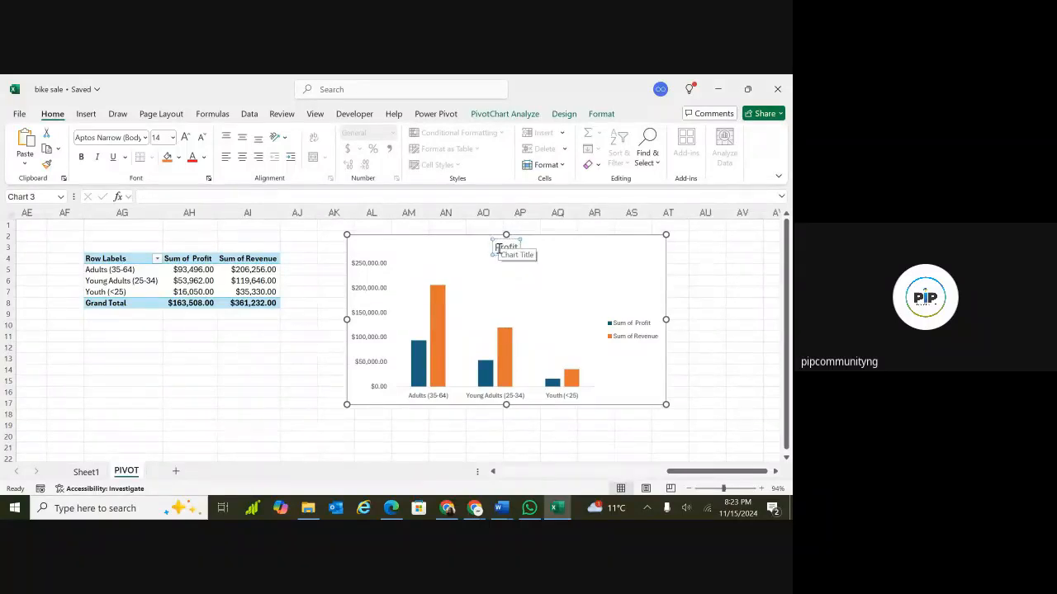
{"action": "type", "text": " and Sa"}
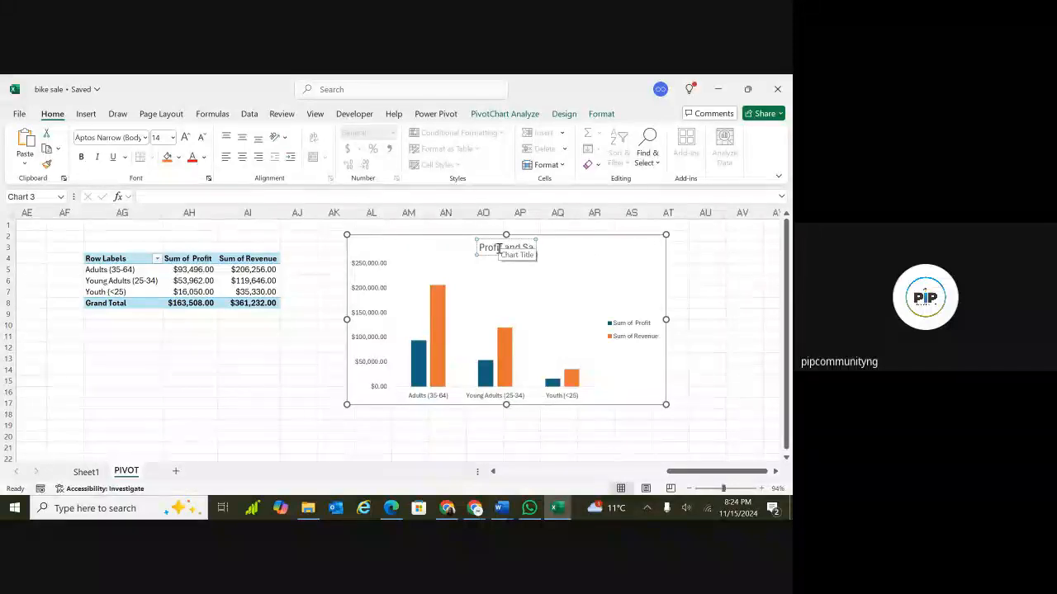
{"action": "type", "text": "les by A"}
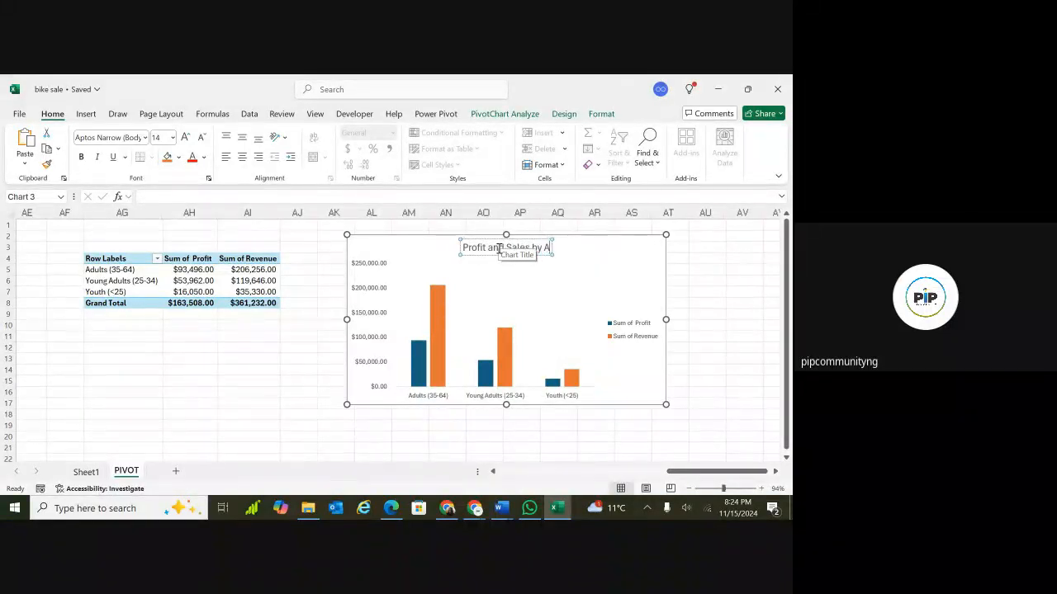
{"action": "type", "text": "ge Group"}
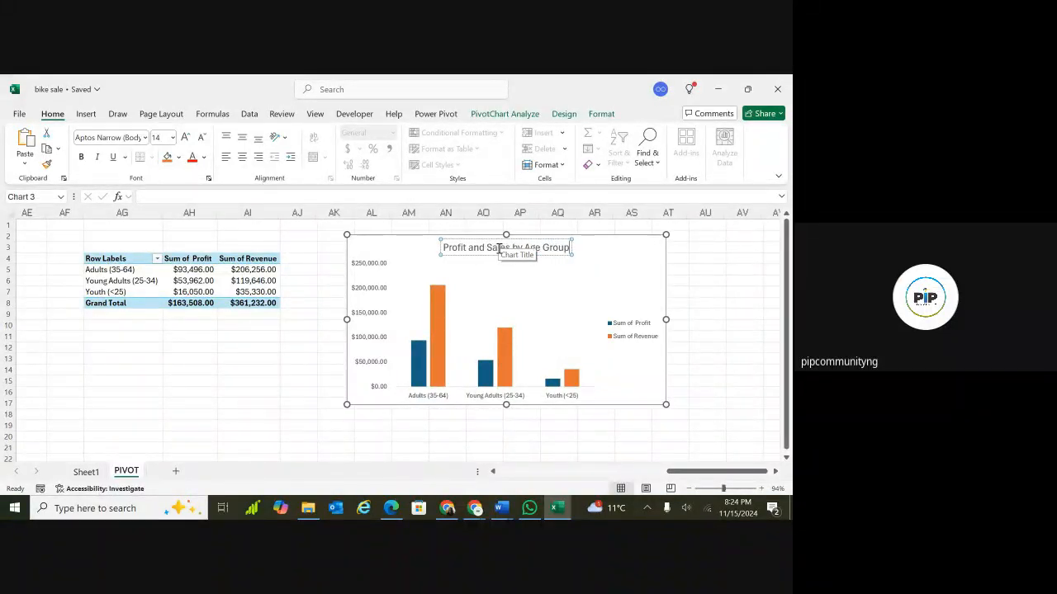
{"action": "left_click", "coordinate": [528, 376]}
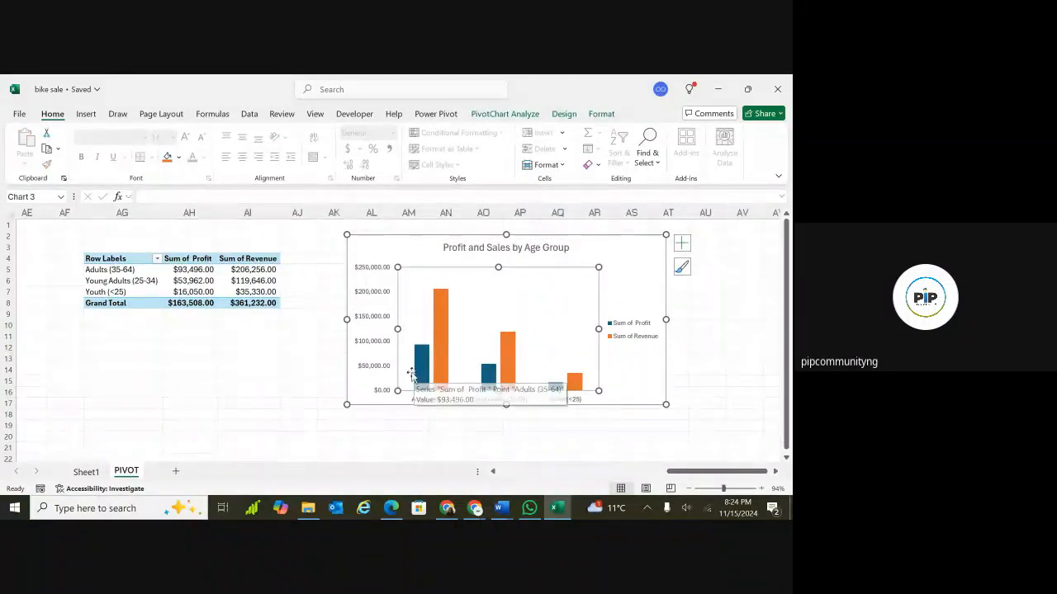
{"action": "left_click", "coordinate": [207, 356]}
Retitle the country PivotChart as "Profit by Country".
{"action": "scroll", "coordinate": [208, 356], "scroll_direction": "left", "scroll_amount": 3}
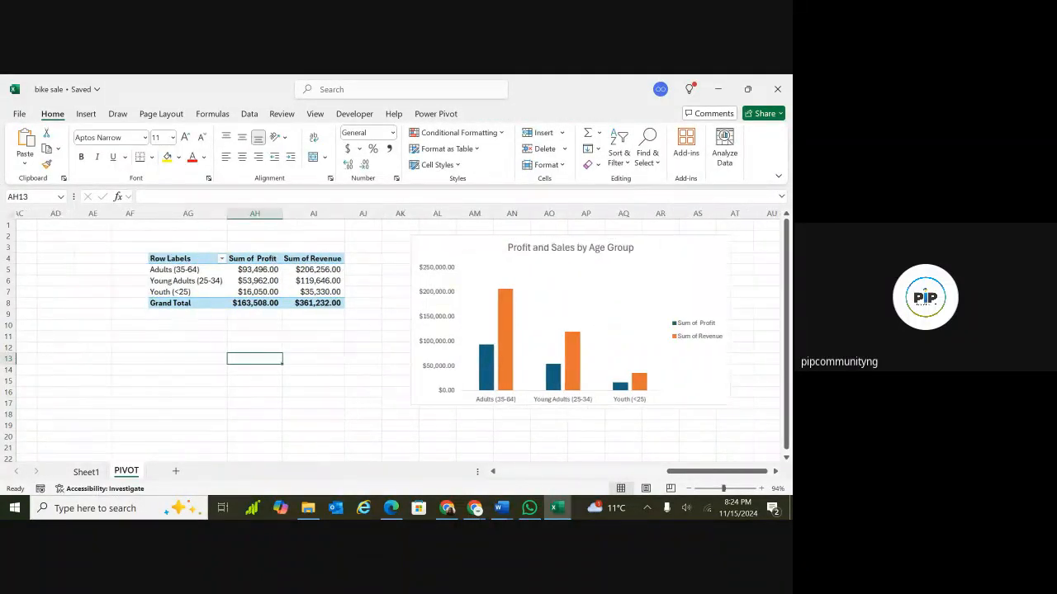
{"action": "scroll", "coordinate": [363, 312], "scroll_direction": "left", "scroll_amount": 4}
{"action": "scroll", "coordinate": [363, 312], "scroll_direction": "down", "scroll_amount": 2}
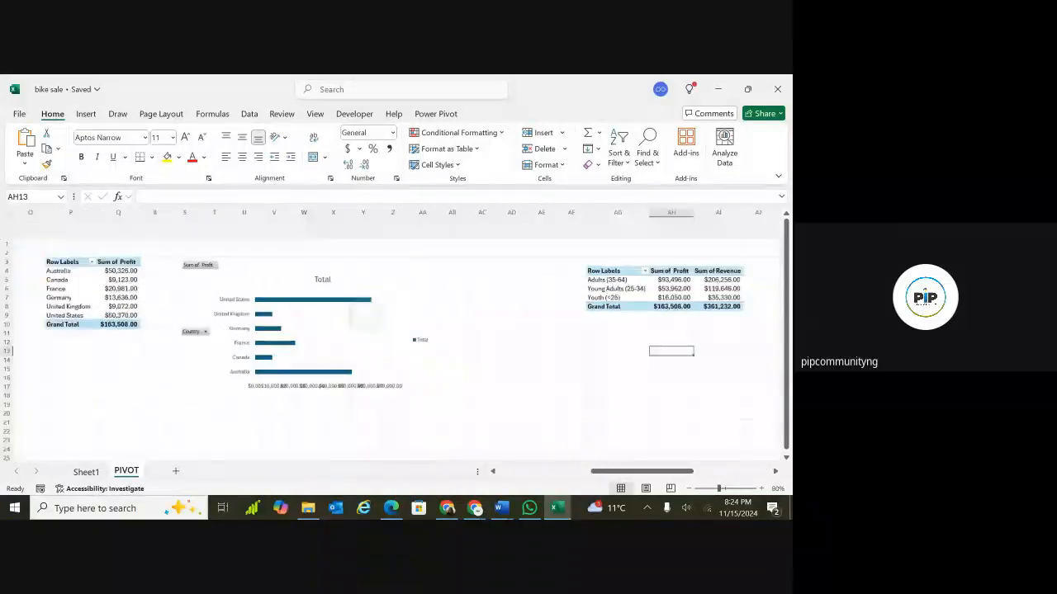
{"action": "left_click", "coordinate": [325, 254]}
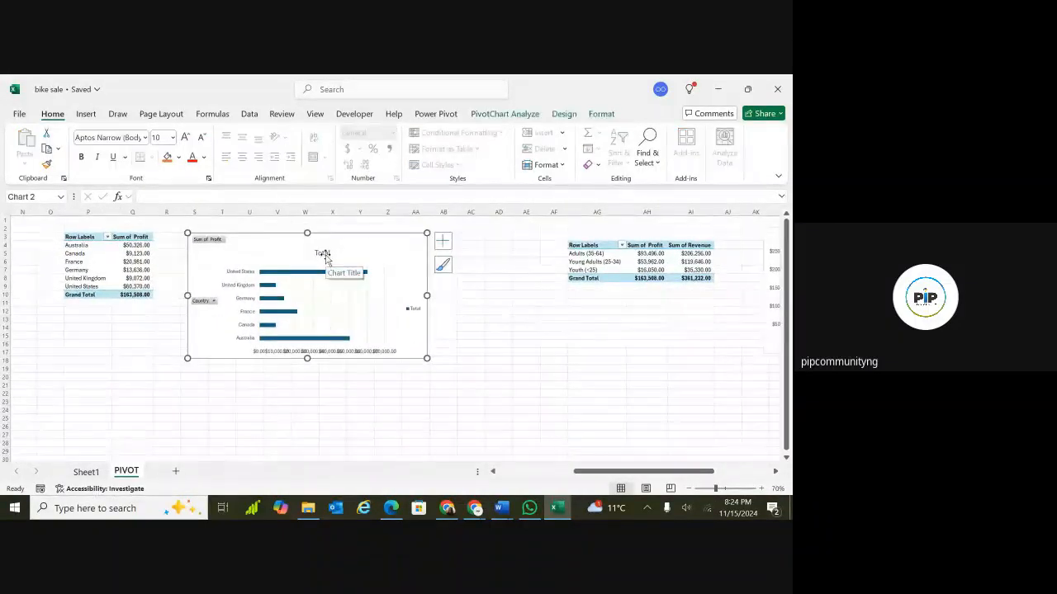
{"action": "left_click", "coordinate": [324, 254]}
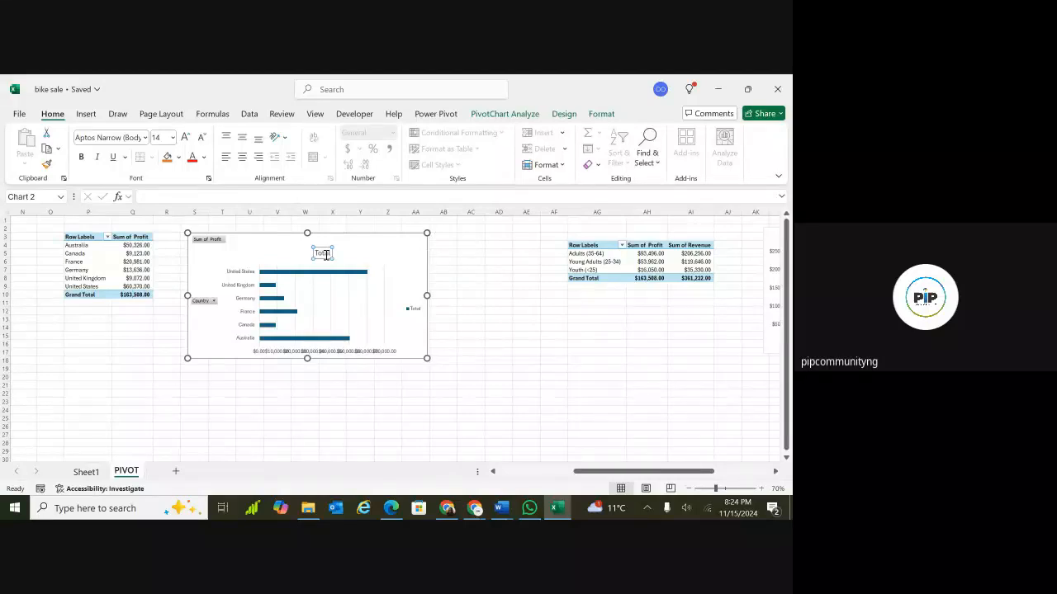
{"action": "double_click", "coordinate": [326, 254]}
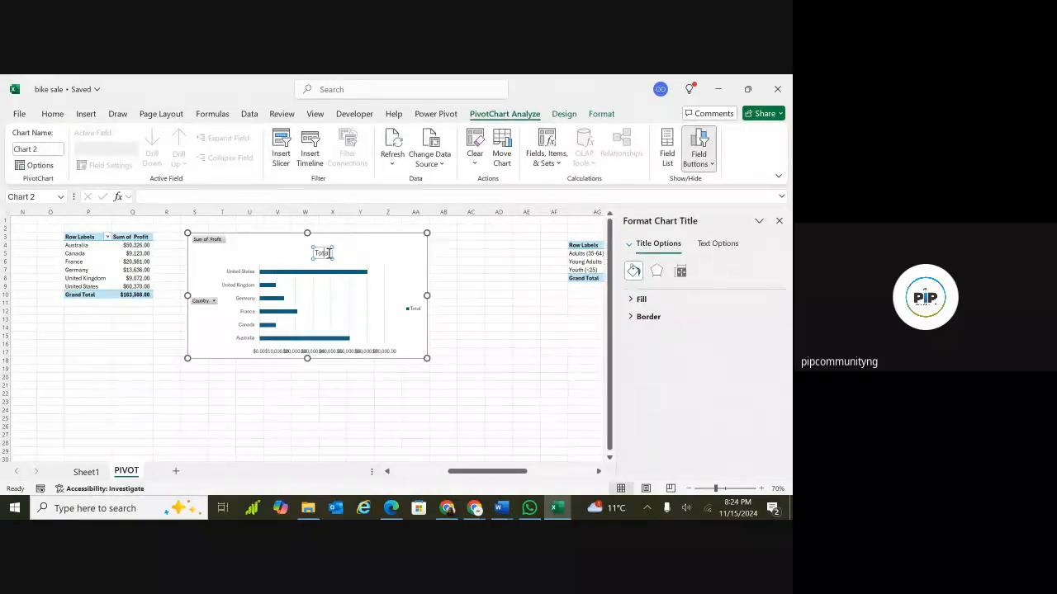
{"action": "double_click", "coordinate": [328, 254]}
{"action": "type", "text": "Profit by Country"}
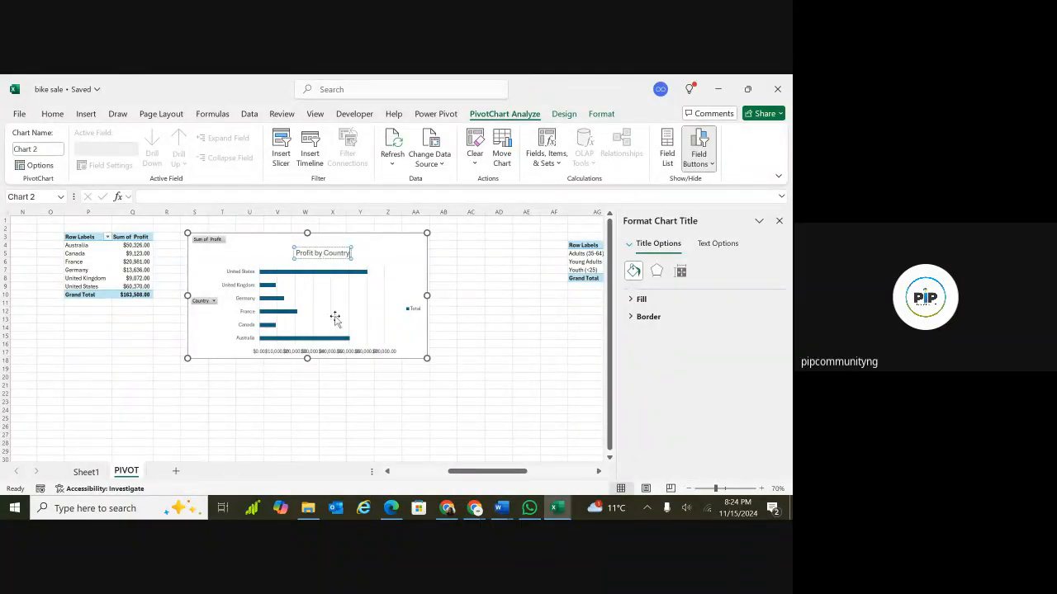
{"action": "left_click", "coordinate": [311, 372]}
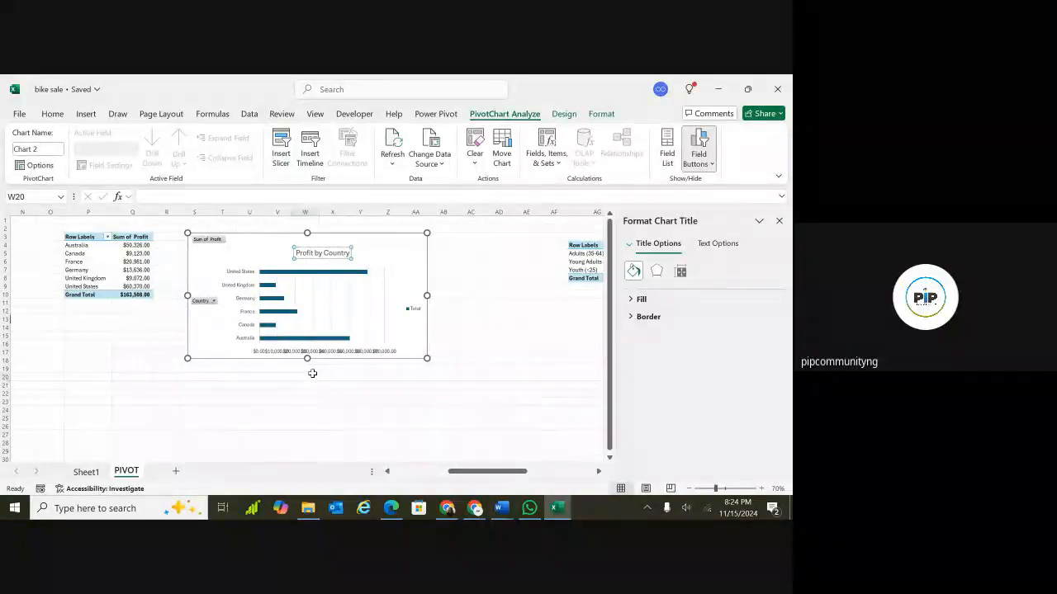
Make the country PivotChart taller by extending its bottom edge.
{"action": "left_click", "coordinate": [336, 376]}
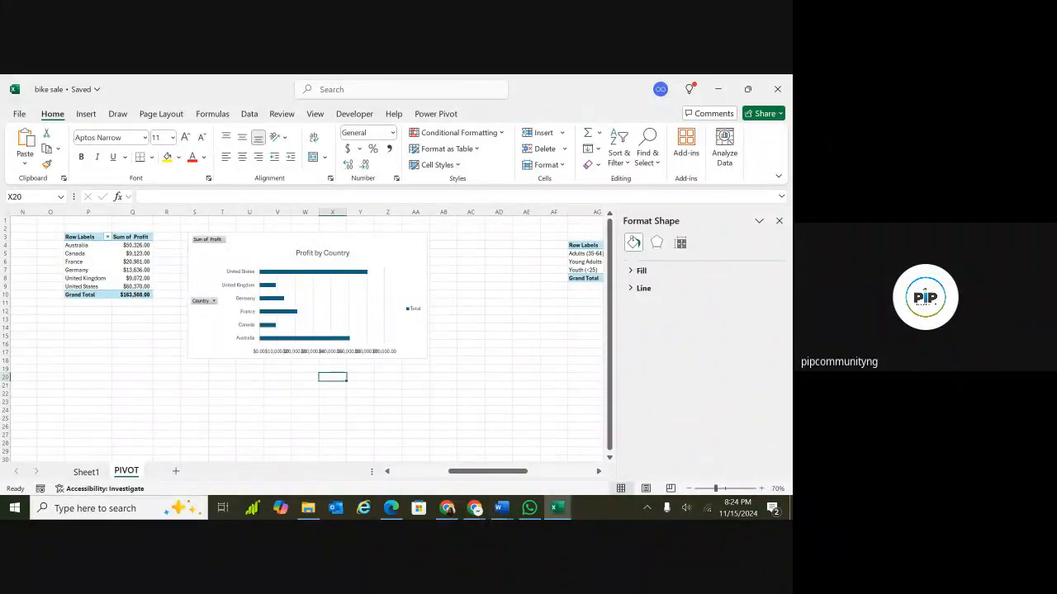
{"action": "scroll", "coordinate": [302, 335], "scroll_direction": "left", "scroll_amount": 3}
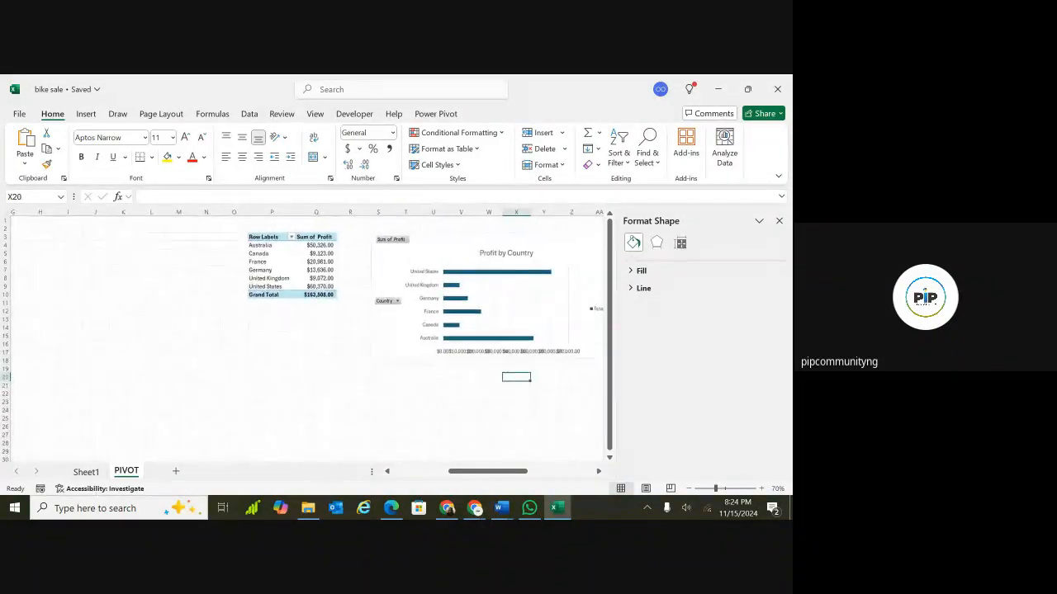
{"action": "scroll", "coordinate": [366, 308], "scroll_direction": "down", "scroll_amount": 4, "text": "ctrl"}
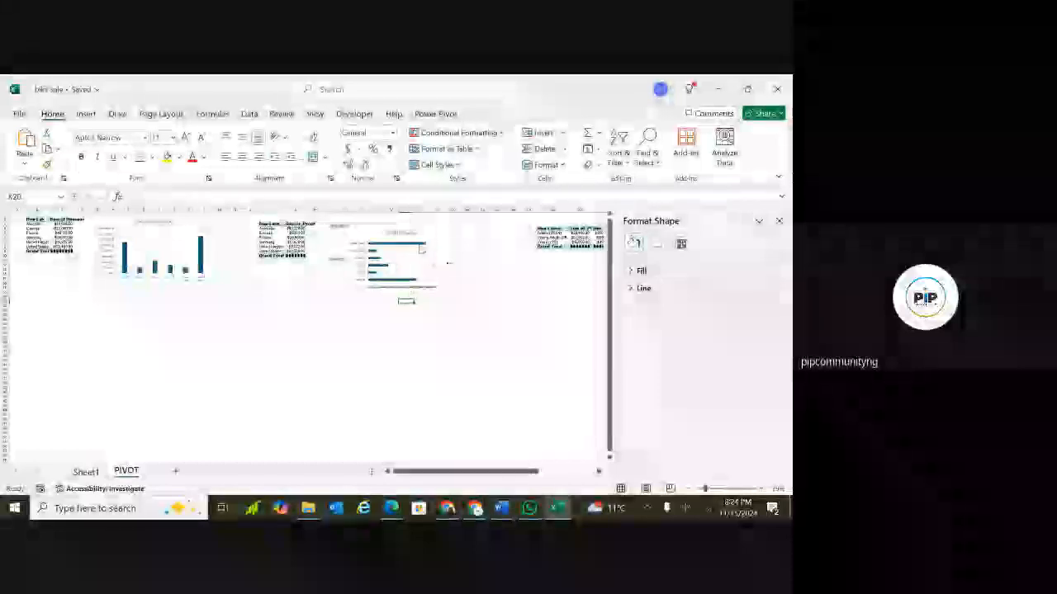
{"action": "left_click", "coordinate": [397, 273]}
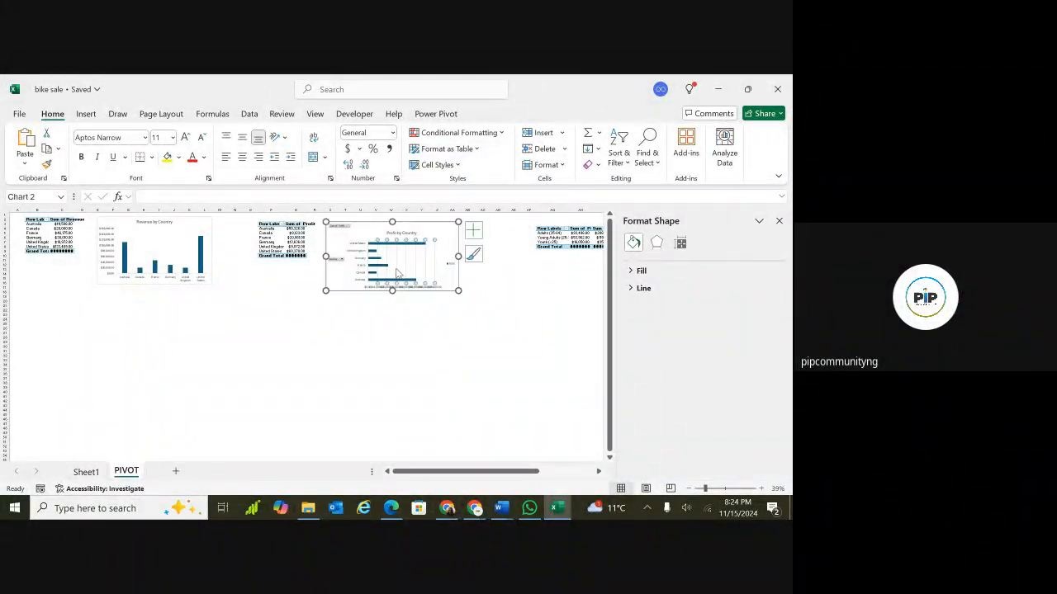
{"action": "left_click", "coordinate": [450, 282]}
{"action": "scroll", "coordinate": [388, 295], "scroll_direction": "up", "scroll_amount": 4, "text": "ctrl"}
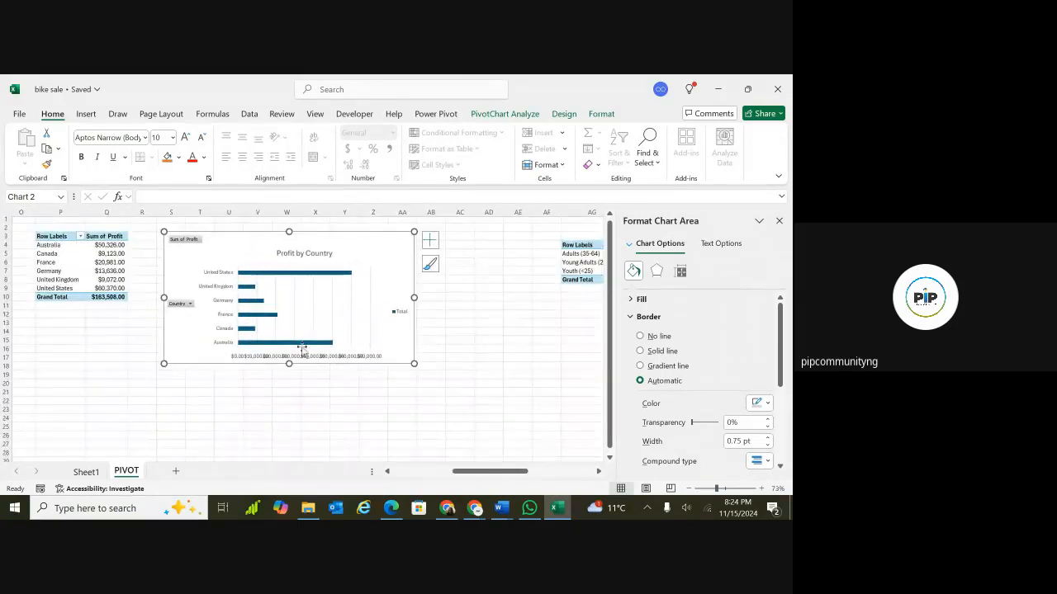
{"action": "left_click_drag", "start_coordinate": [289, 365], "coordinate": [286, 388]}
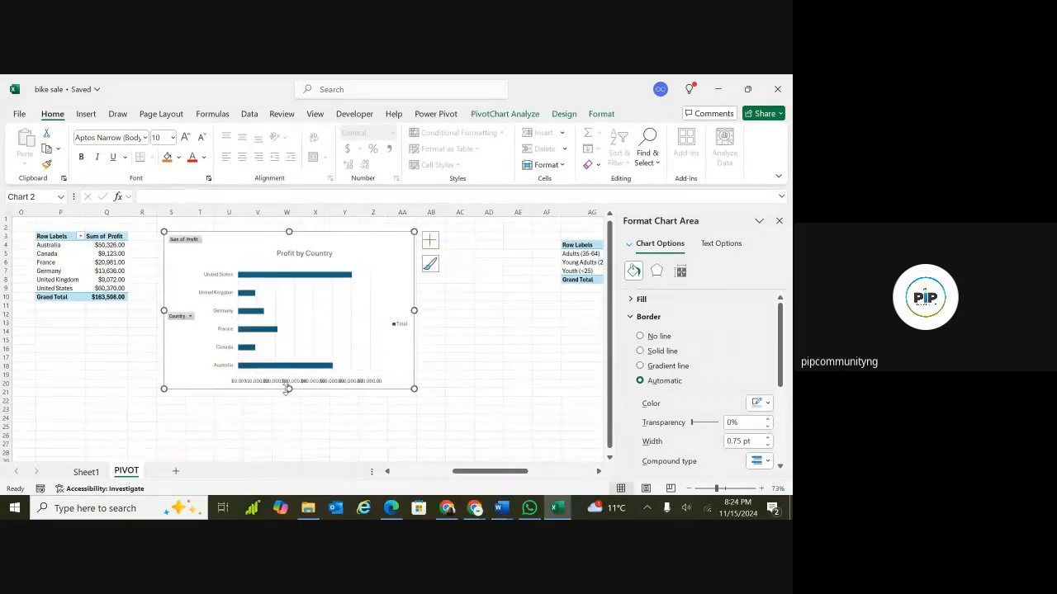
Examine the horizontal value axis's axis and text formatting options on the country PivotChart.
{"action": "left_click", "coordinate": [248, 380]}
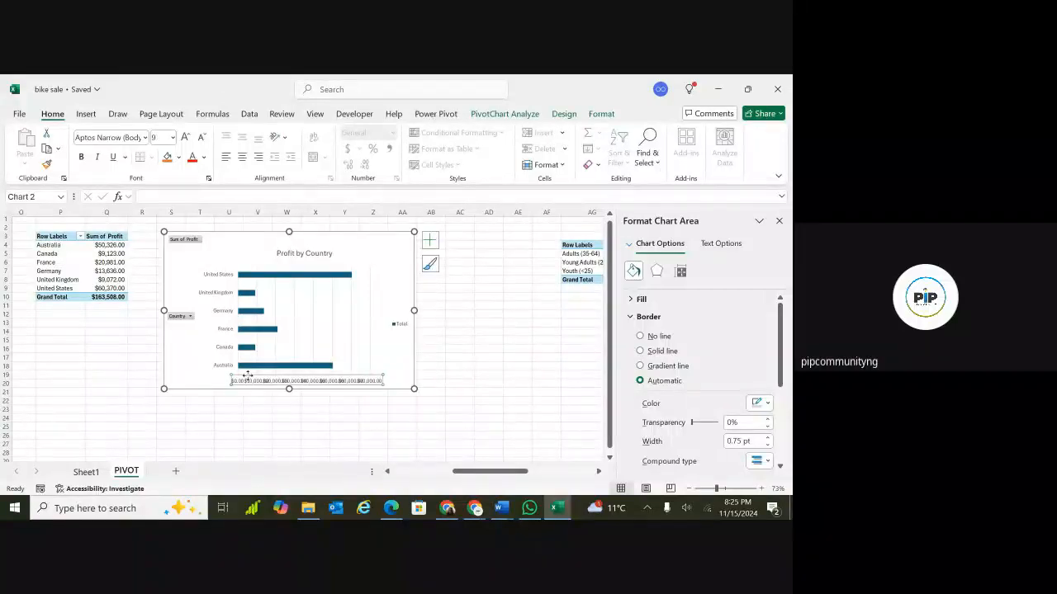
{"action": "left_click", "coordinate": [706, 246]}
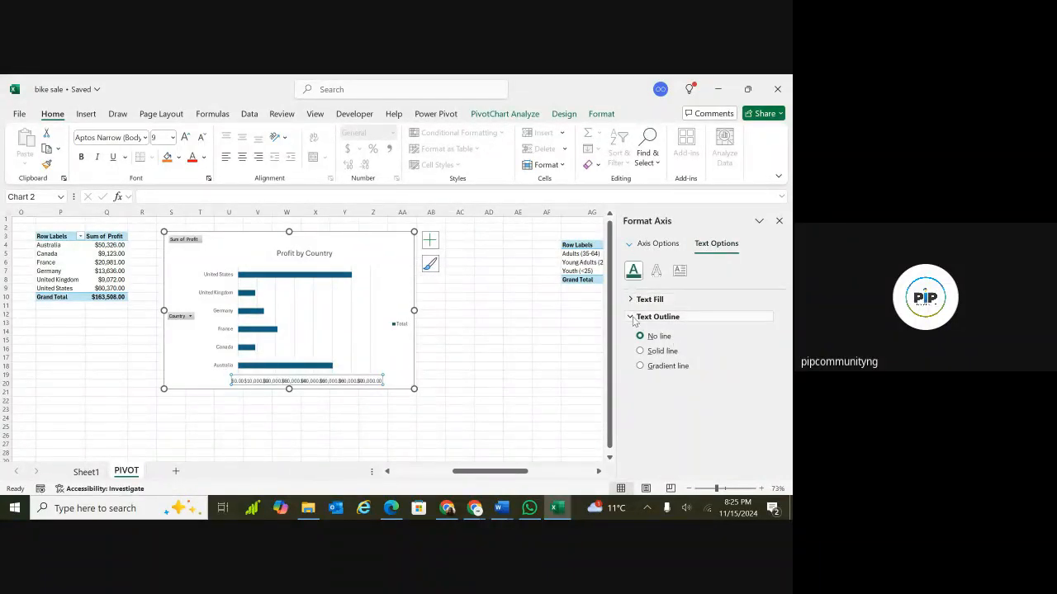
{"action": "left_click", "coordinate": [670, 246]}
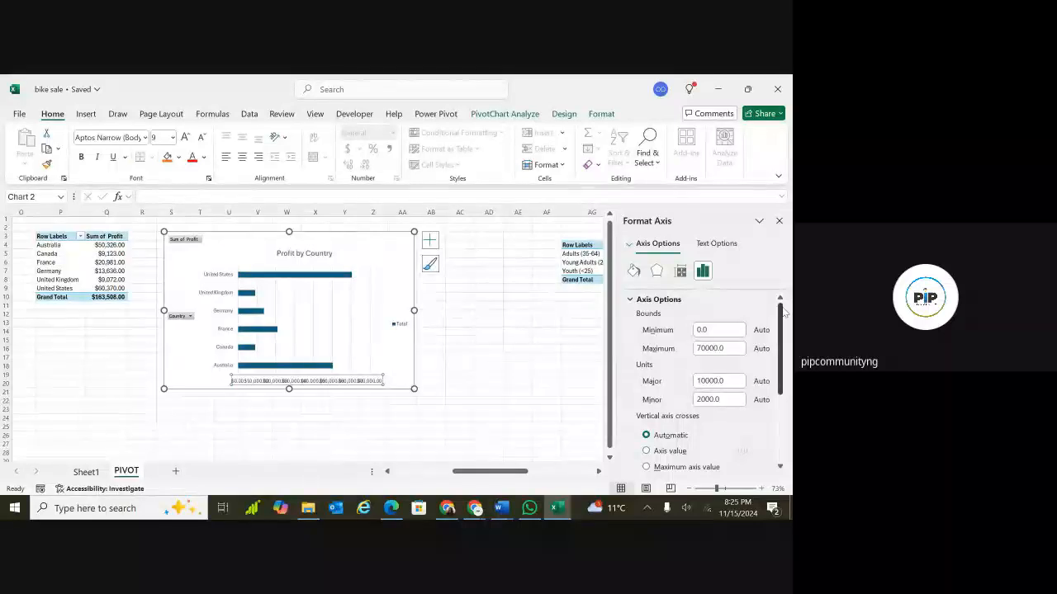
{"action": "left_click_drag", "start_coordinate": [778, 312], "coordinate": [785, 336]}
{"action": "left_click", "coordinate": [715, 245]}
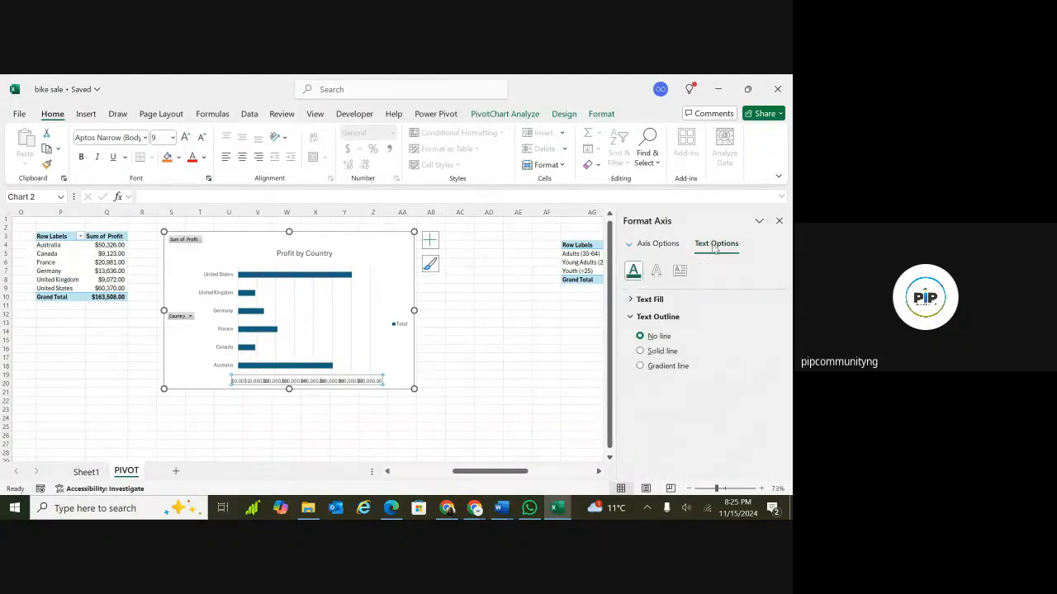
{"action": "left_click", "coordinate": [631, 299]}
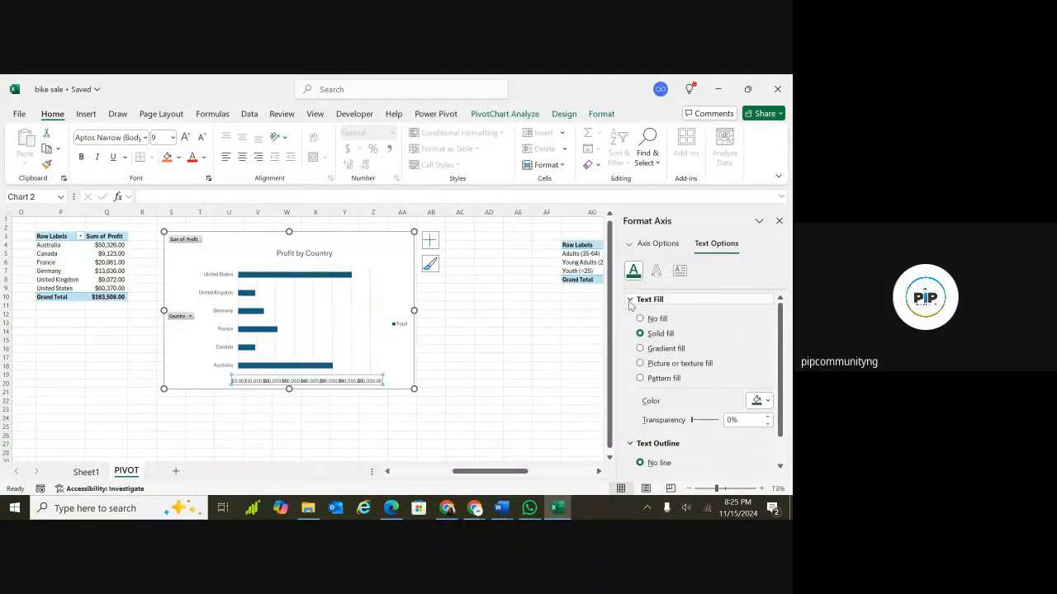
{"action": "left_click", "coordinate": [630, 301]}
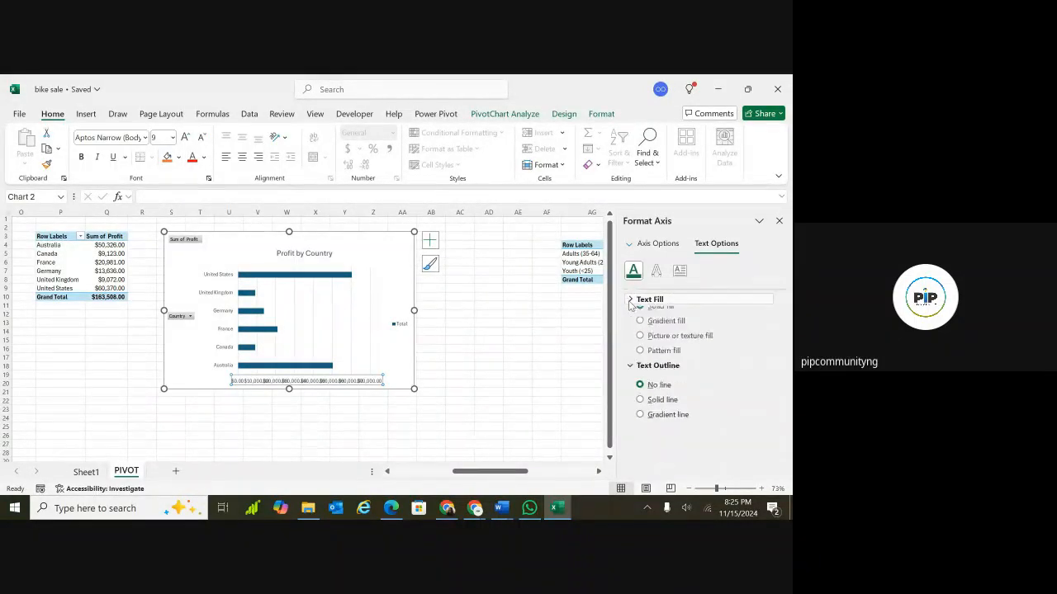
{"action": "left_click", "coordinate": [664, 245]}
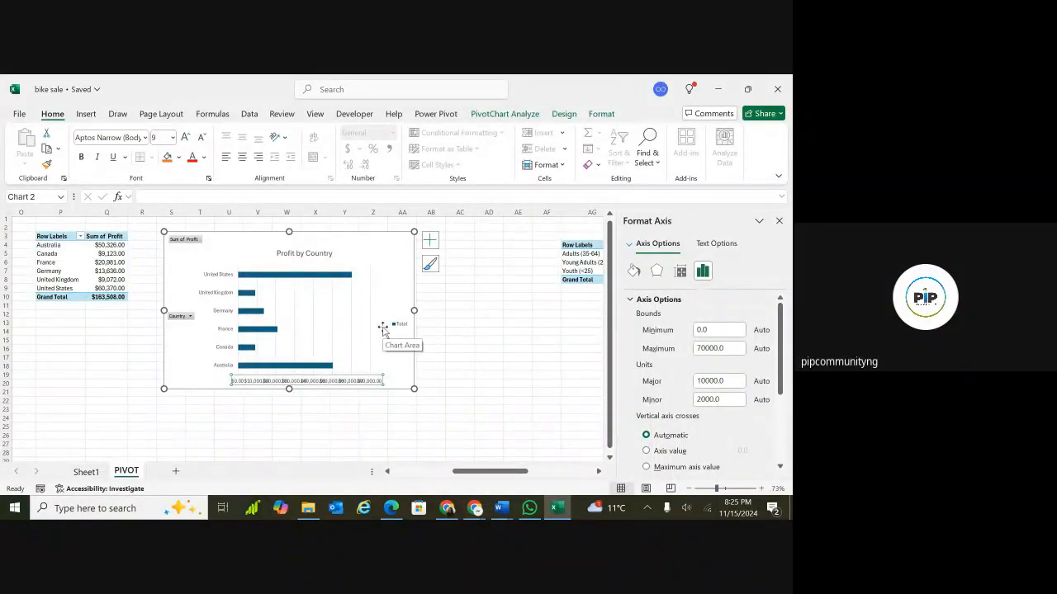
Hide all field buttons on the country PivotChart.
{"action": "left_click", "coordinate": [430, 240]}
{"action": "left_click", "coordinate": [456, 337]}
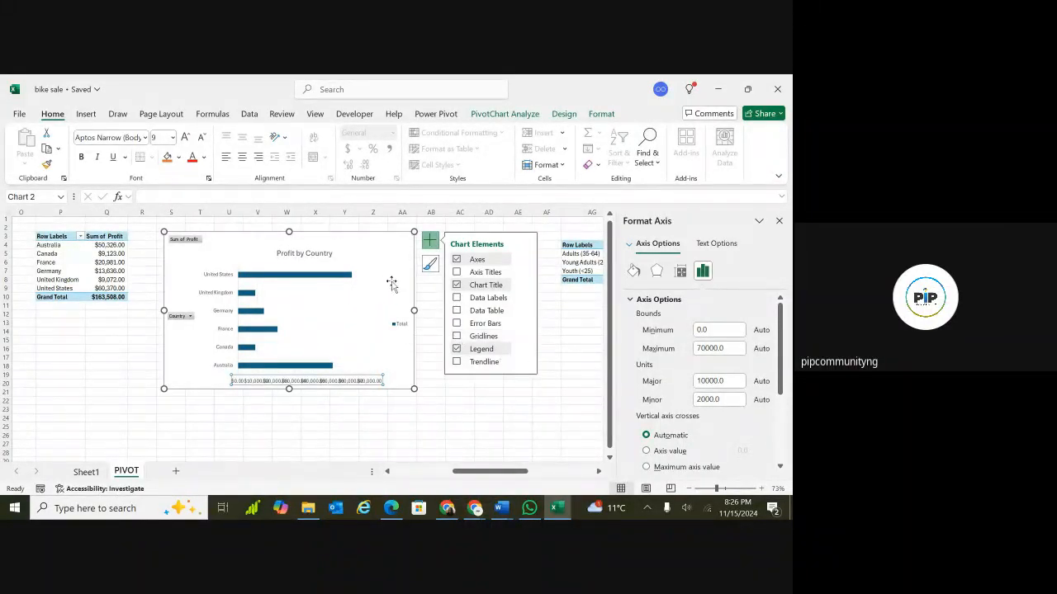
{"action": "left_click", "coordinate": [191, 243]}
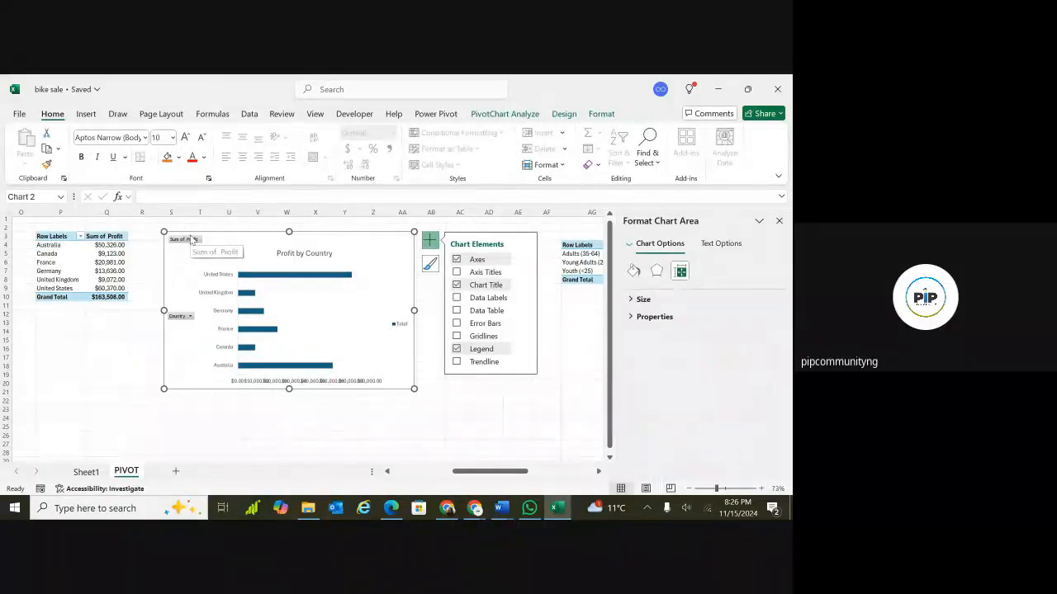
{"action": "right_click", "coordinate": [192, 239]}
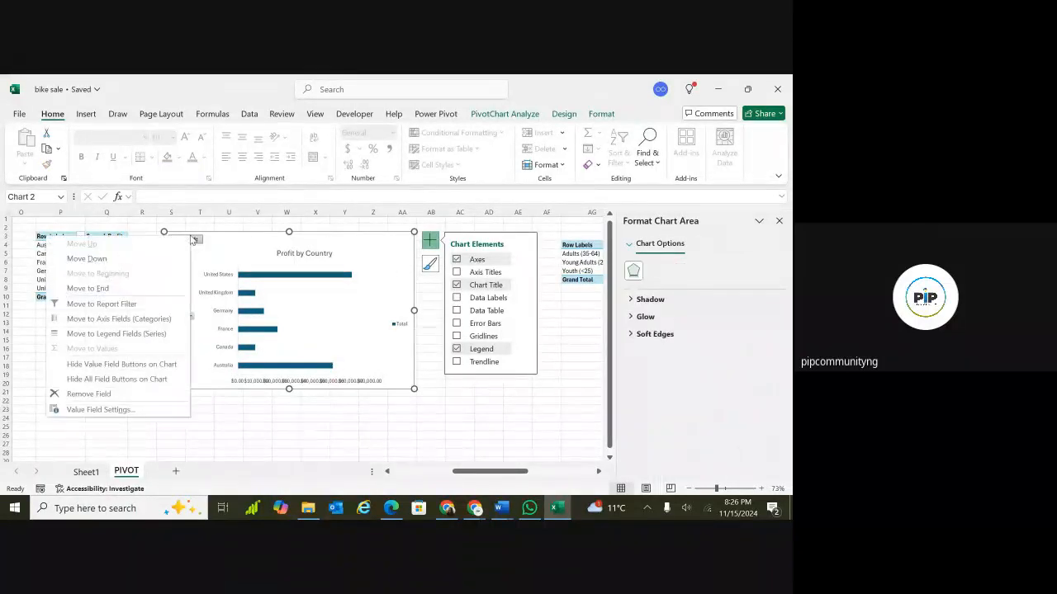
{"action": "left_click", "coordinate": [137, 381]}
Insert a new PivotChart with PivotTable from the Bike_sales table at cell BA4 of the PIVOT sheet.
{"action": "scroll", "coordinate": [349, 314], "scroll_direction": "down", "scroll_amount": 3}
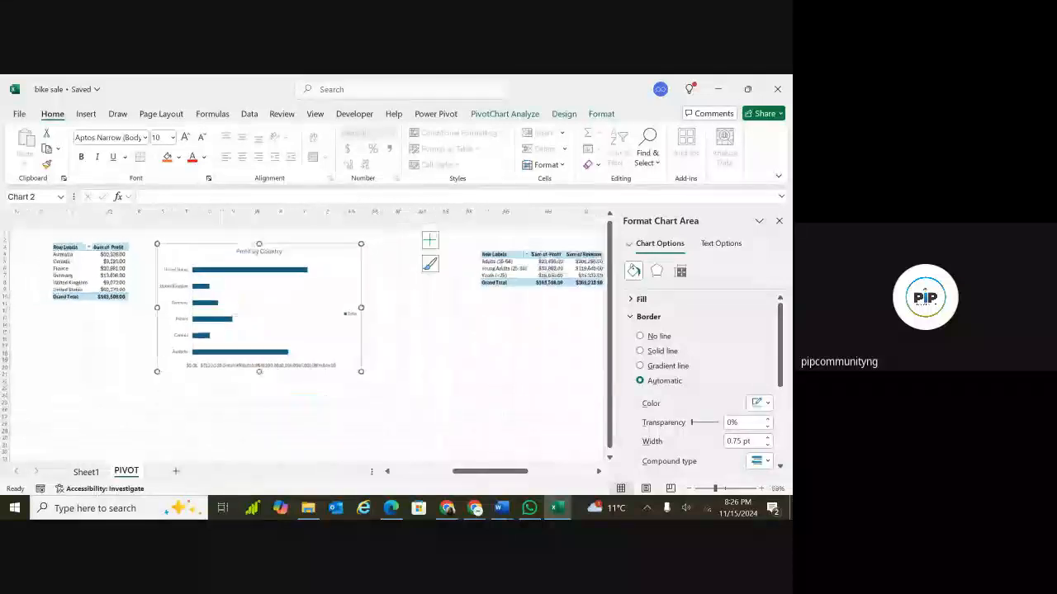
{"action": "scroll", "coordinate": [375, 401], "scroll_direction": "up", "scroll_amount": 3}
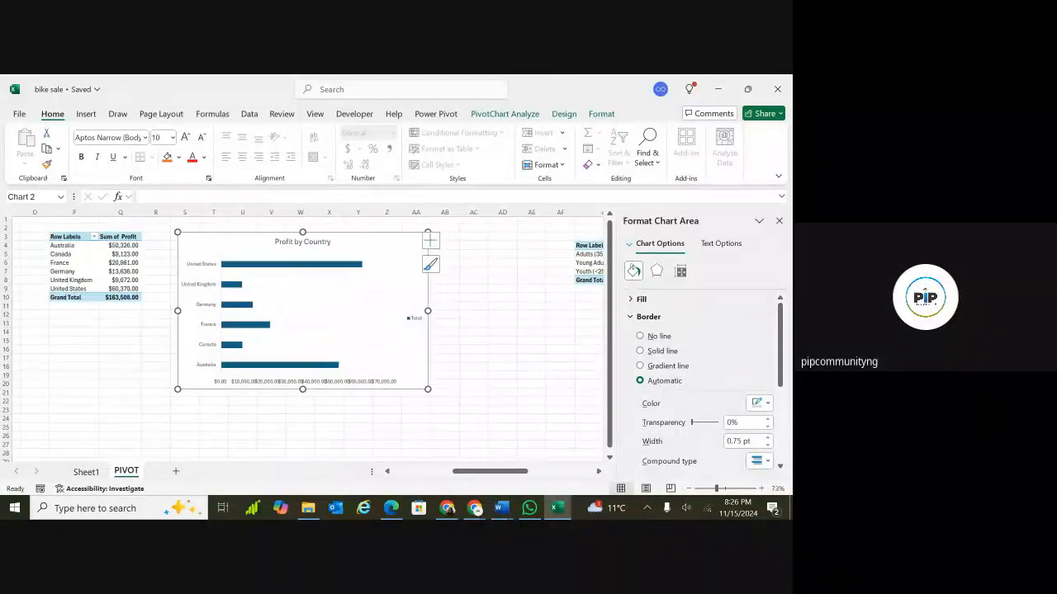
{"action": "scroll", "coordinate": [401, 374], "scroll_direction": "down", "scroll_amount": 2}
{"action": "scroll", "coordinate": [378, 375], "scroll_direction": "down", "scroll_amount": 2}
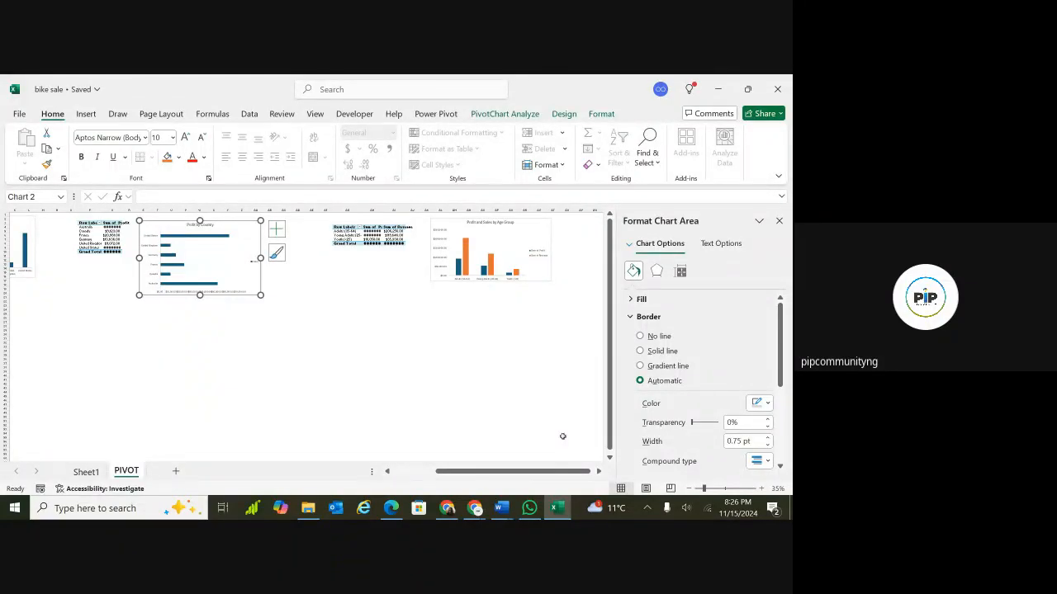
{"action": "left_click_drag", "start_coordinate": [568, 470], "coordinate": [600, 475]}
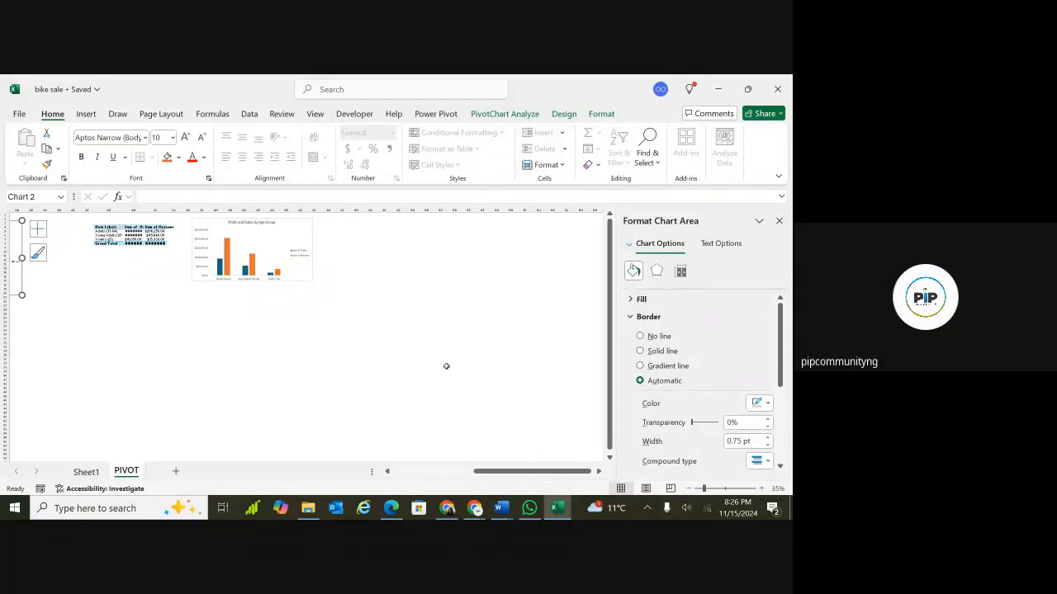
{"action": "left_click", "coordinate": [383, 241]}
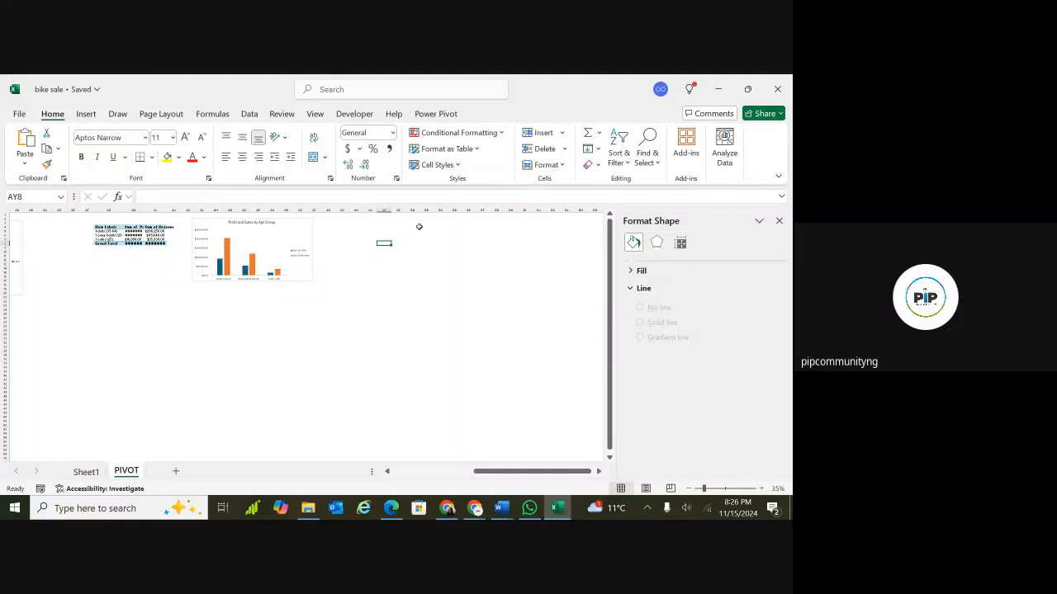
{"action": "left_click", "coordinate": [411, 226]}
{"action": "left_click", "coordinate": [87, 114]}
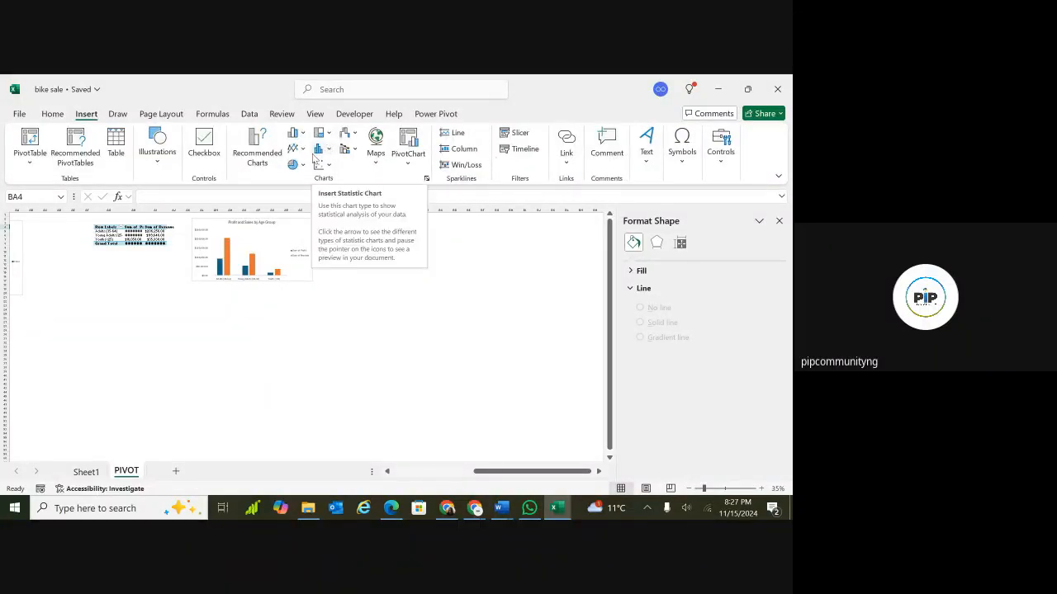
{"action": "left_click", "coordinate": [409, 164]}
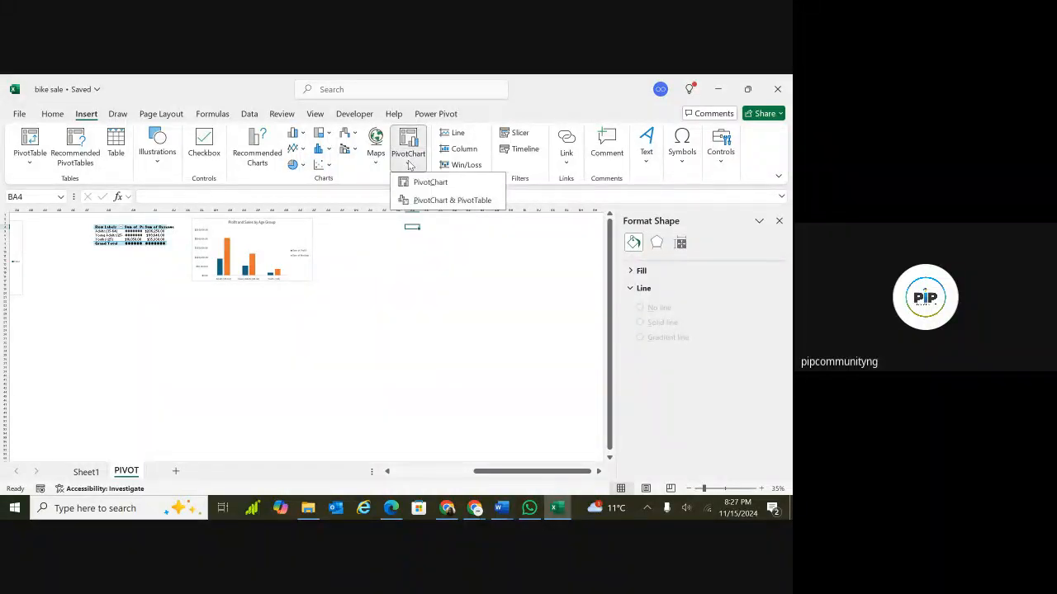
{"action": "left_click", "coordinate": [428, 200]}
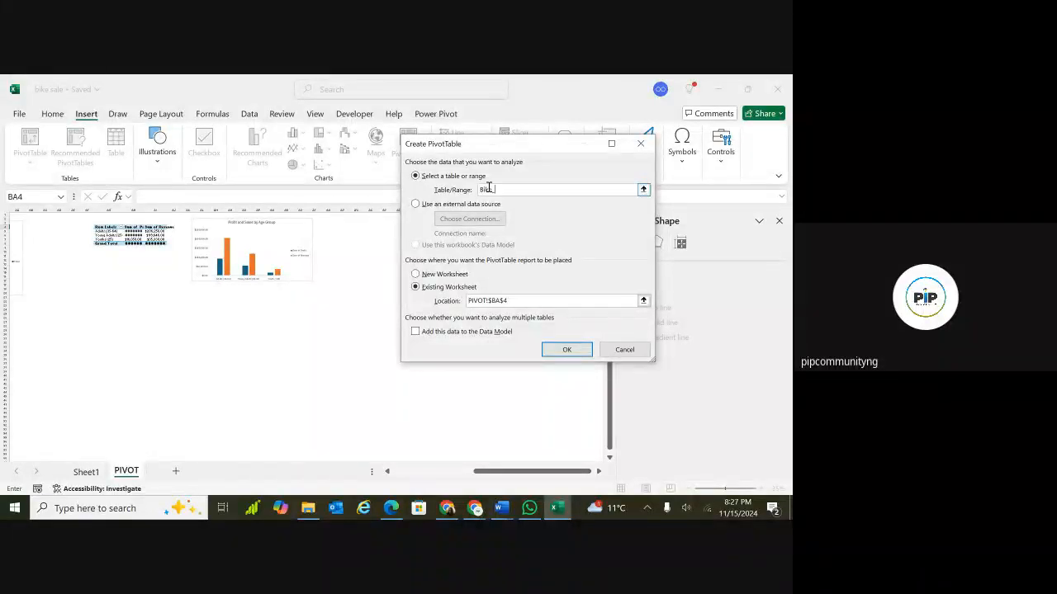
{"action": "left_click", "coordinate": [565, 349]}
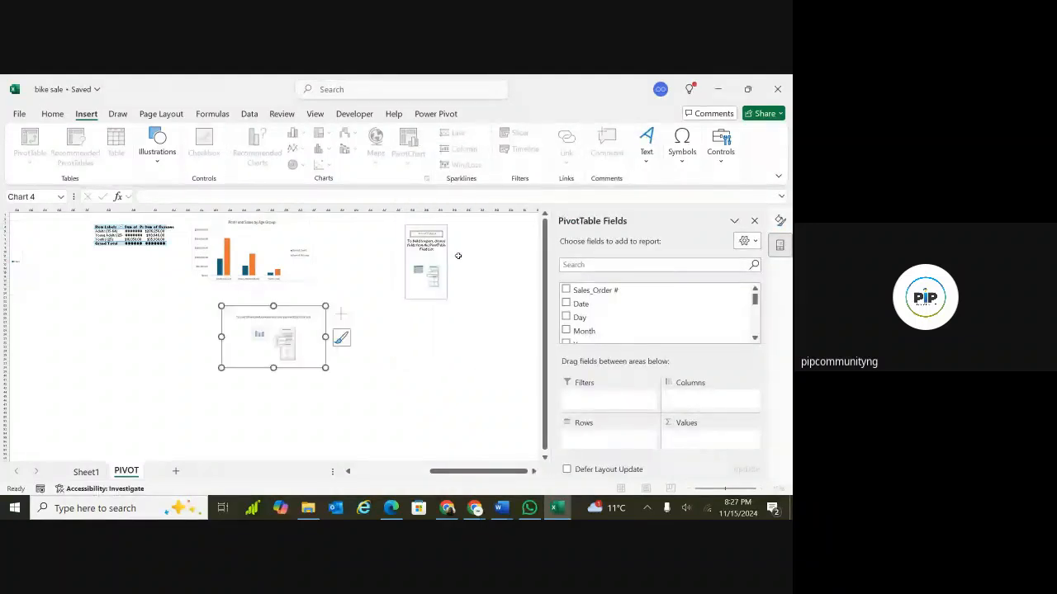
Add the Product_Description field to the new PivotTable's rows.
{"action": "left_click", "coordinate": [412, 247]}
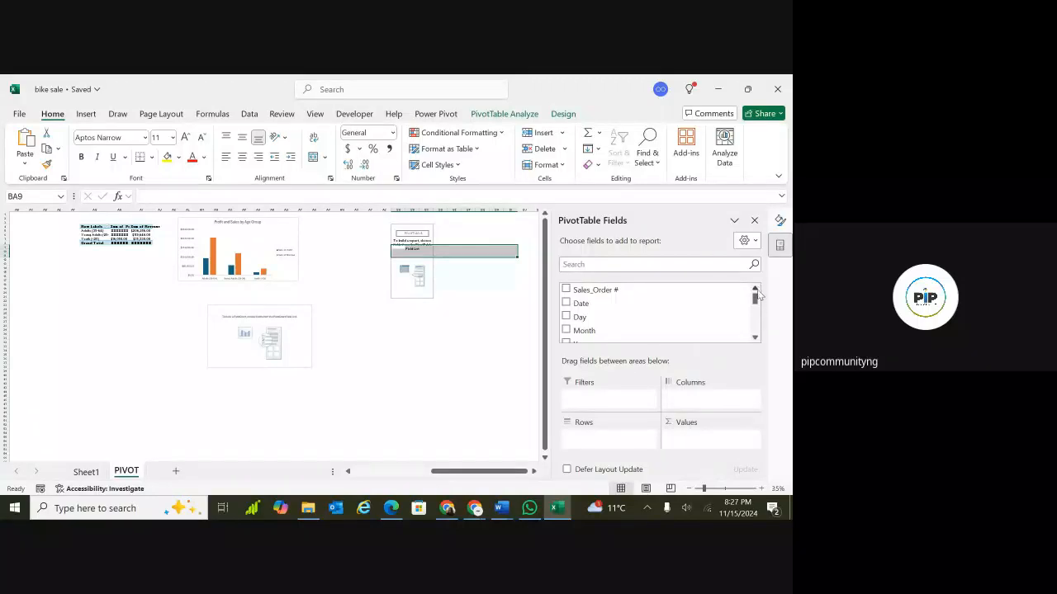
{"action": "left_click_drag", "start_coordinate": [754, 302], "coordinate": [755, 319]}
{"action": "left_click_drag", "start_coordinate": [755, 304], "coordinate": [756, 317]}
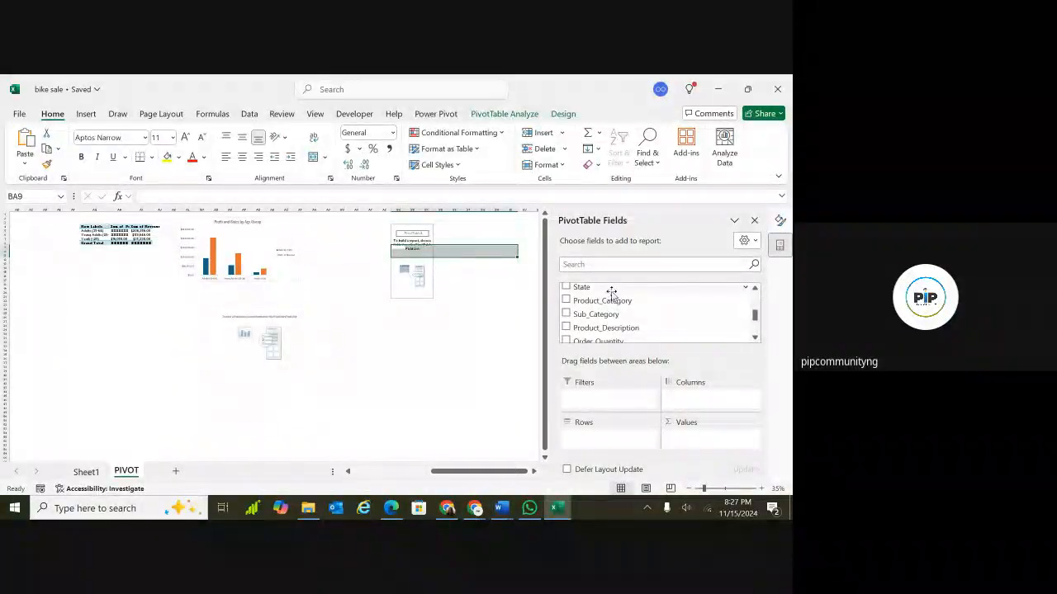
{"action": "left_click", "coordinate": [566, 329]}
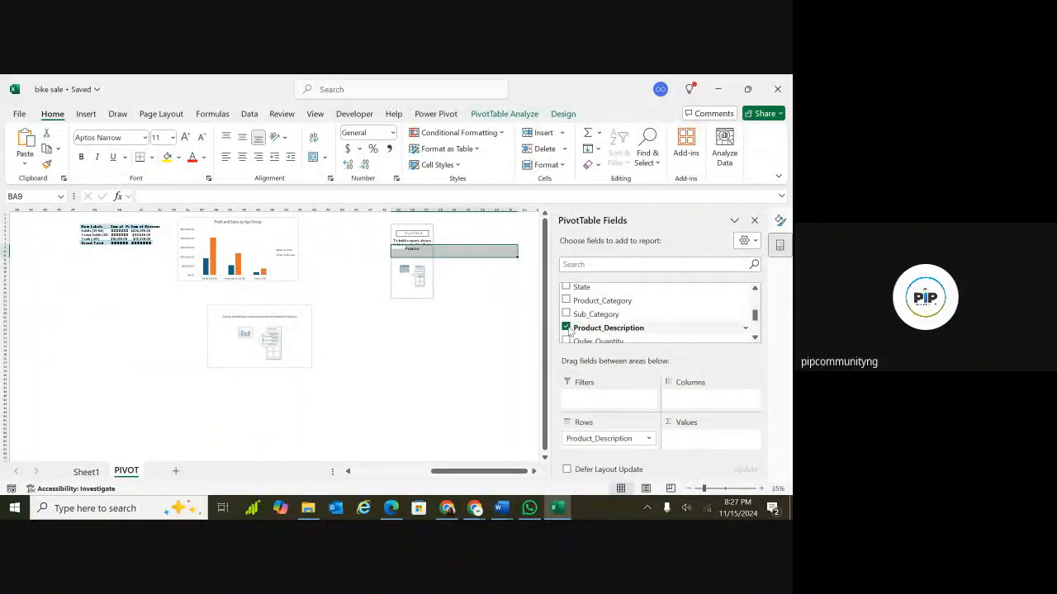
Replace the new PivotTable's row field with Sub_Category and add Revenue to its values.
{"action": "left_click", "coordinate": [566, 329]}
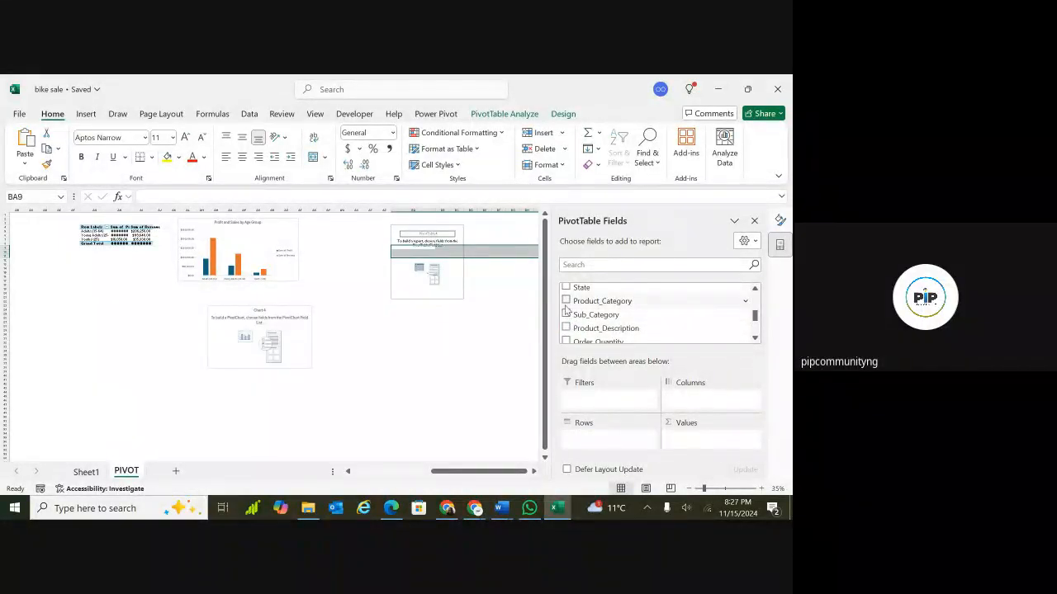
{"action": "left_click", "coordinate": [565, 302]}
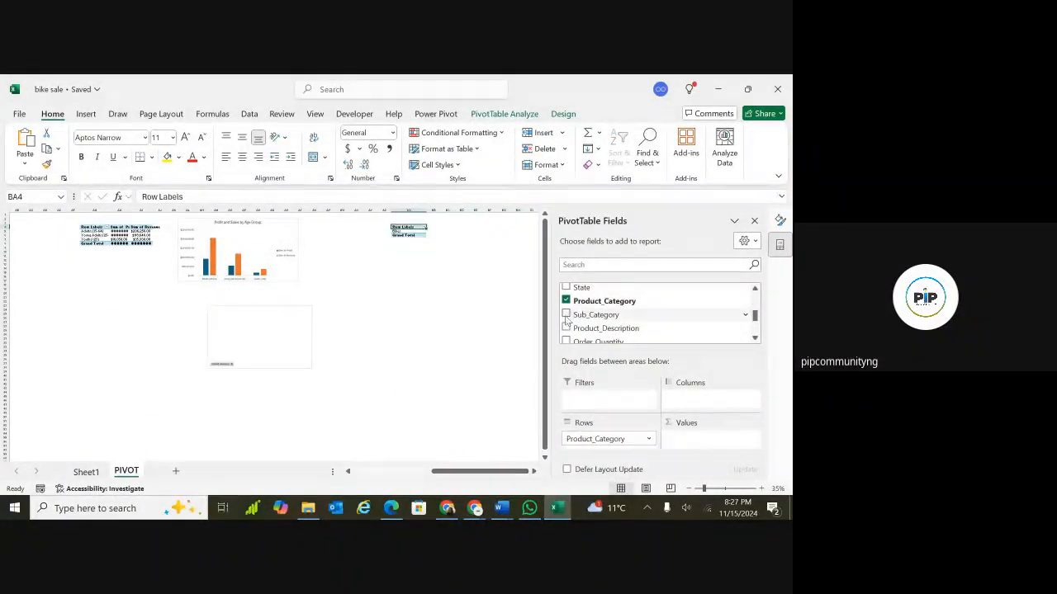
{"action": "left_click", "coordinate": [566, 314]}
{"action": "left_click", "coordinate": [566, 301]}
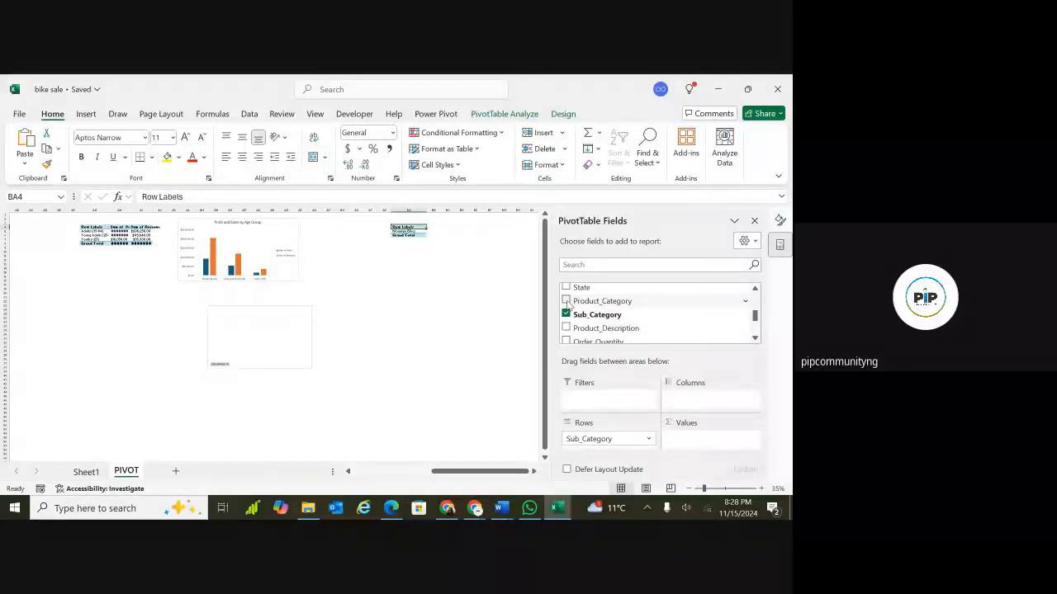
{"action": "left_click_drag", "start_coordinate": [570, 301], "coordinate": [651, 309]}
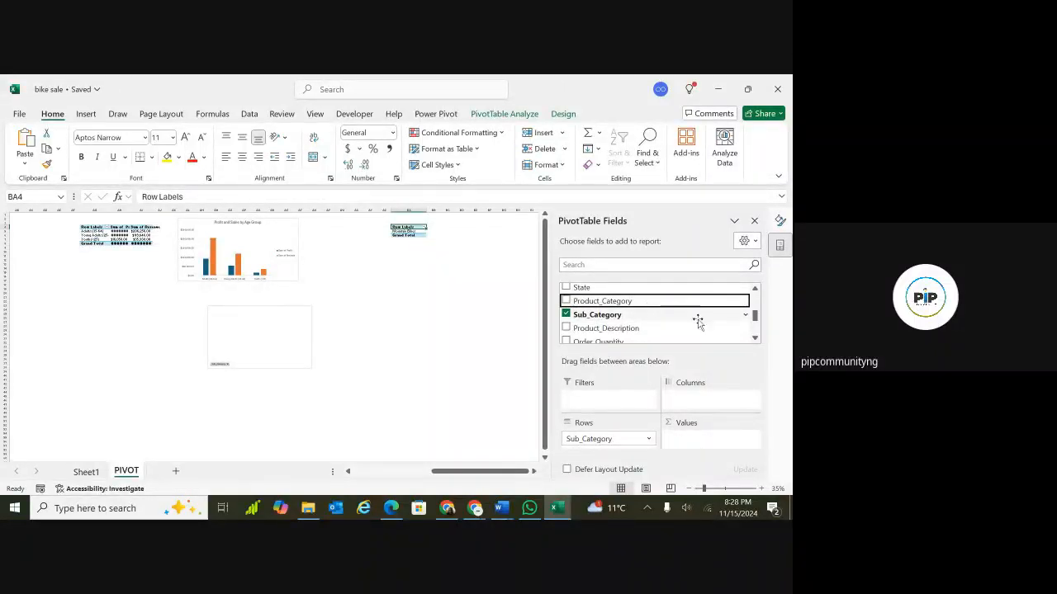
{"action": "left_click_drag", "start_coordinate": [754, 322], "coordinate": [756, 334]}
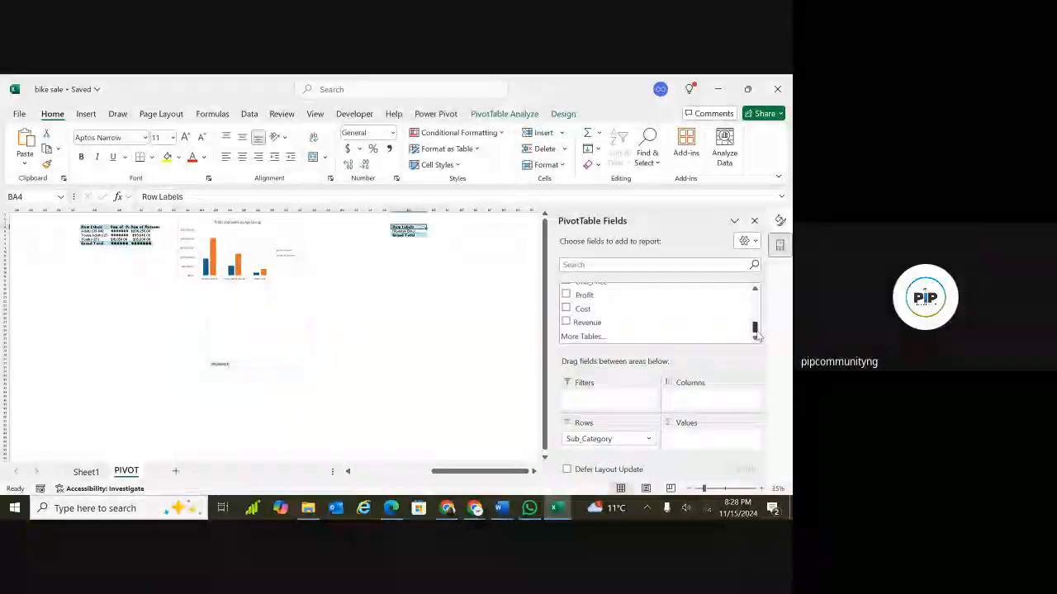
{"action": "left_click", "coordinate": [565, 322]}
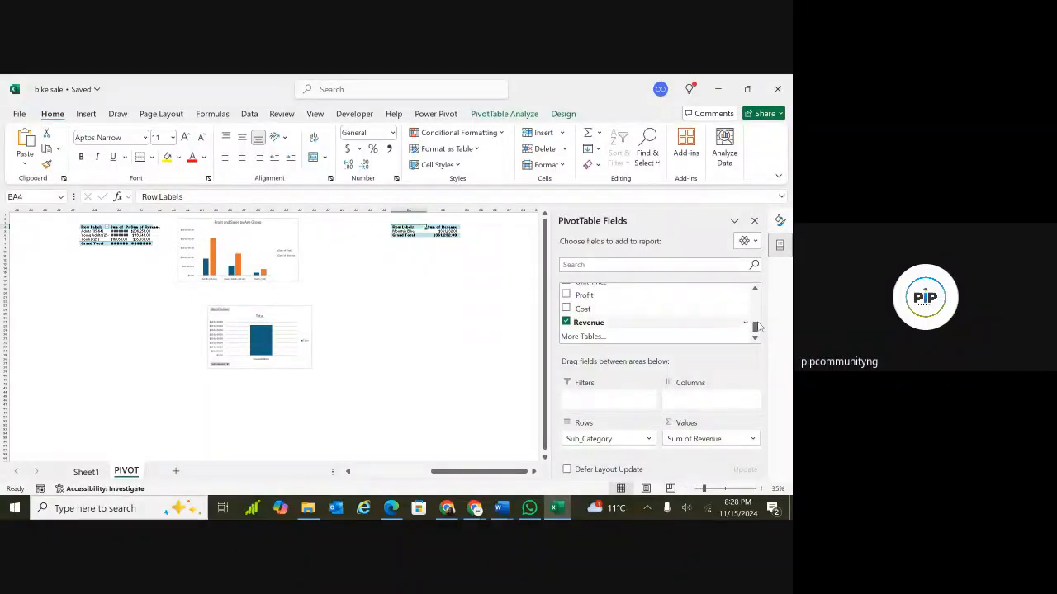
{"action": "left_click_drag", "start_coordinate": [755, 331], "coordinate": [756, 310]}
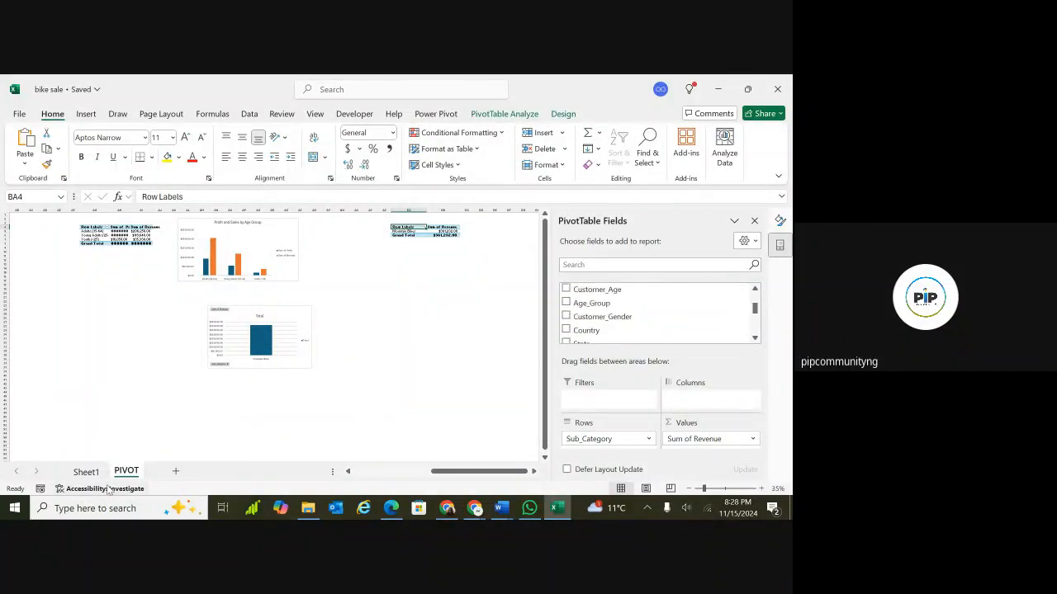
Examine the columns of the source sales table on Sheet1, then return to the PIVOT sheet.
{"action": "left_click", "coordinate": [85, 472]}
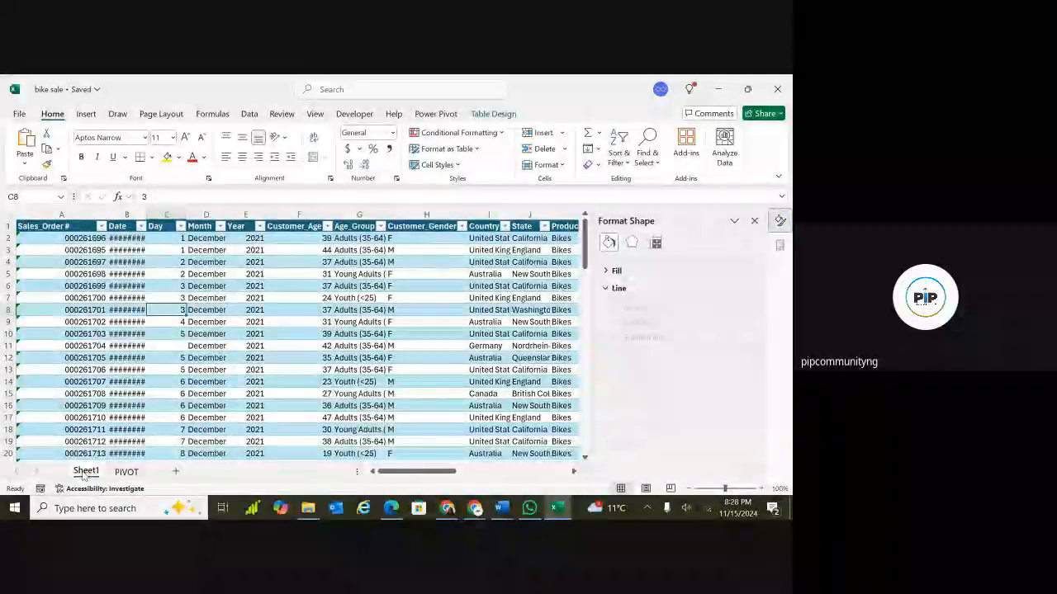
{"action": "scroll", "coordinate": [297, 339], "scroll_direction": "right", "scroll_amount": 1}
{"action": "scroll", "coordinate": [297, 338], "scroll_direction": "right", "scroll_amount": 2}
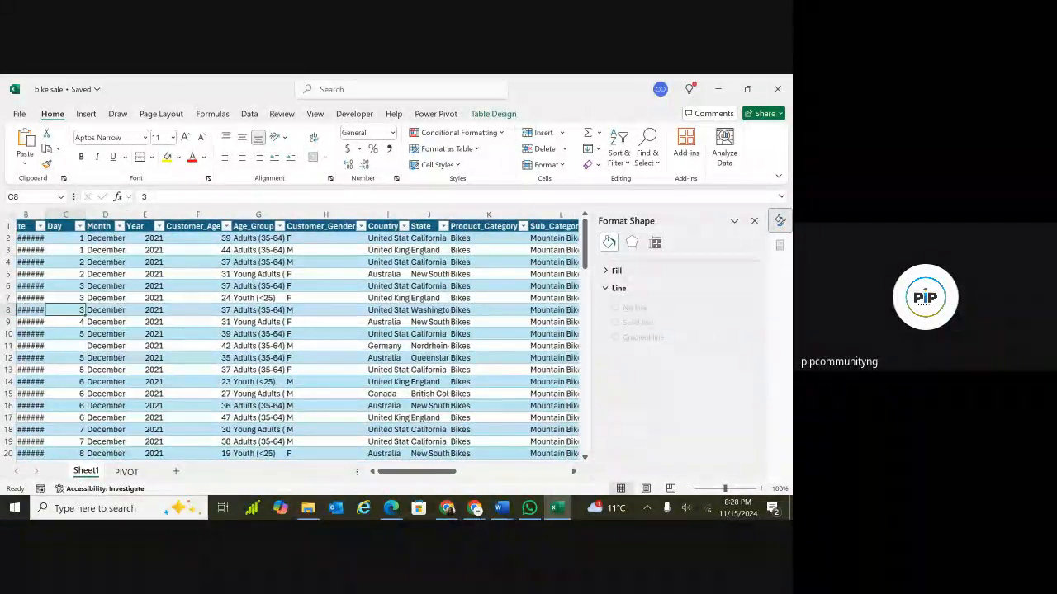
{"action": "scroll", "coordinate": [297, 338], "scroll_direction": "right", "scroll_amount": 4}
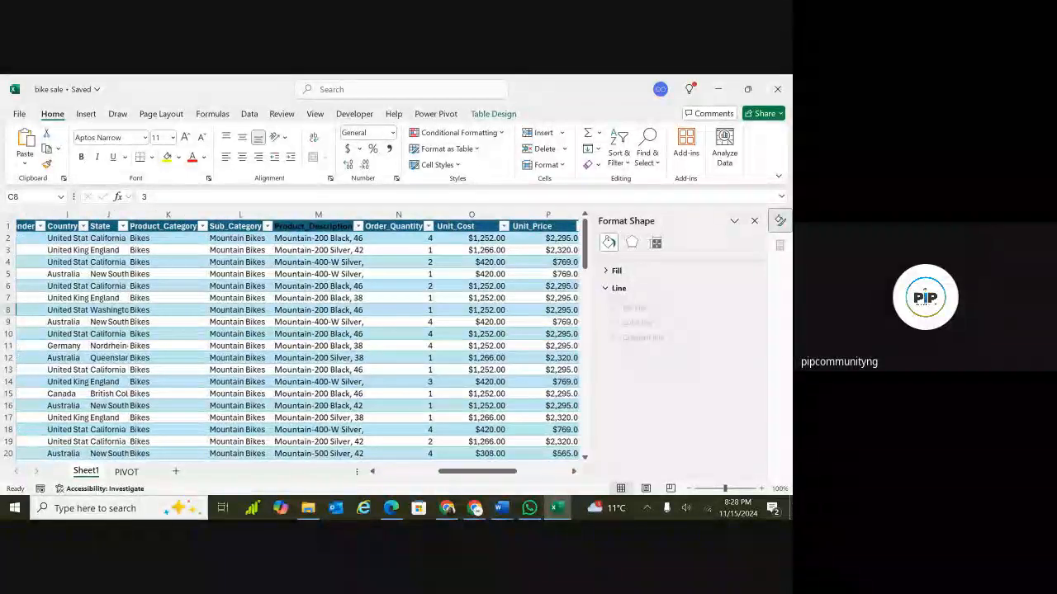
{"action": "scroll", "coordinate": [297, 338], "scroll_direction": "right", "scroll_amount": 1}
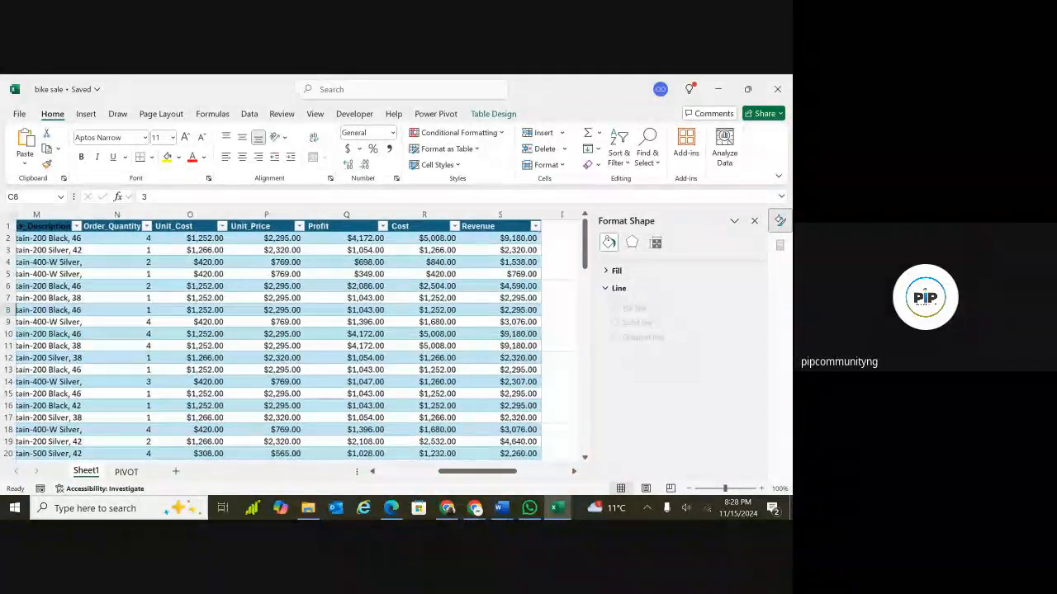
{"action": "scroll", "coordinate": [298, 339], "scroll_direction": "left", "scroll_amount": 13}
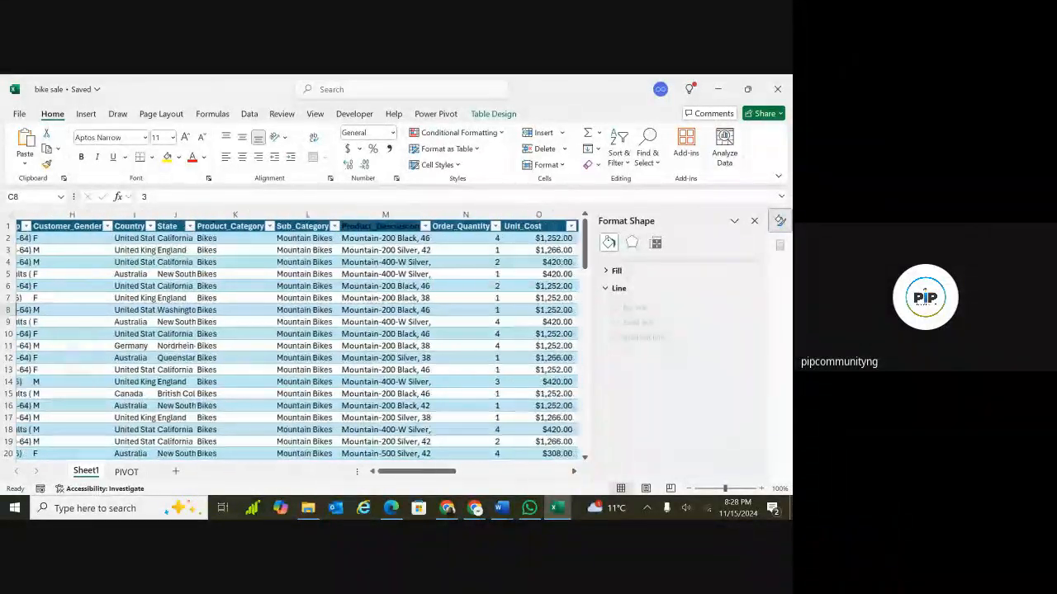
{"action": "scroll", "coordinate": [297, 338], "scroll_direction": "down", "scroll_amount": 4}
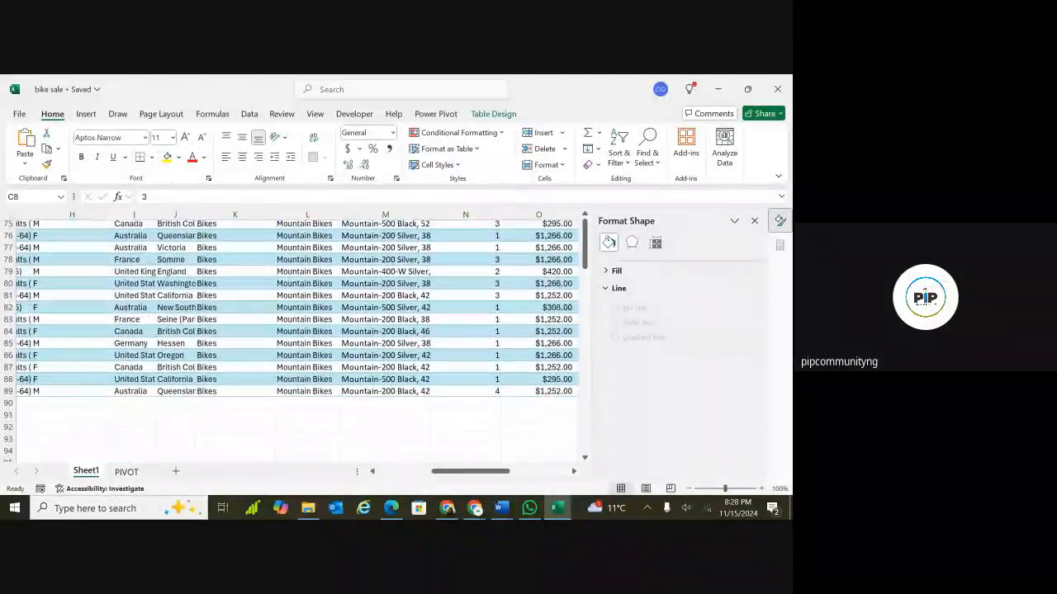
{"action": "scroll", "coordinate": [297, 339], "scroll_direction": "up", "scroll_amount": 20}
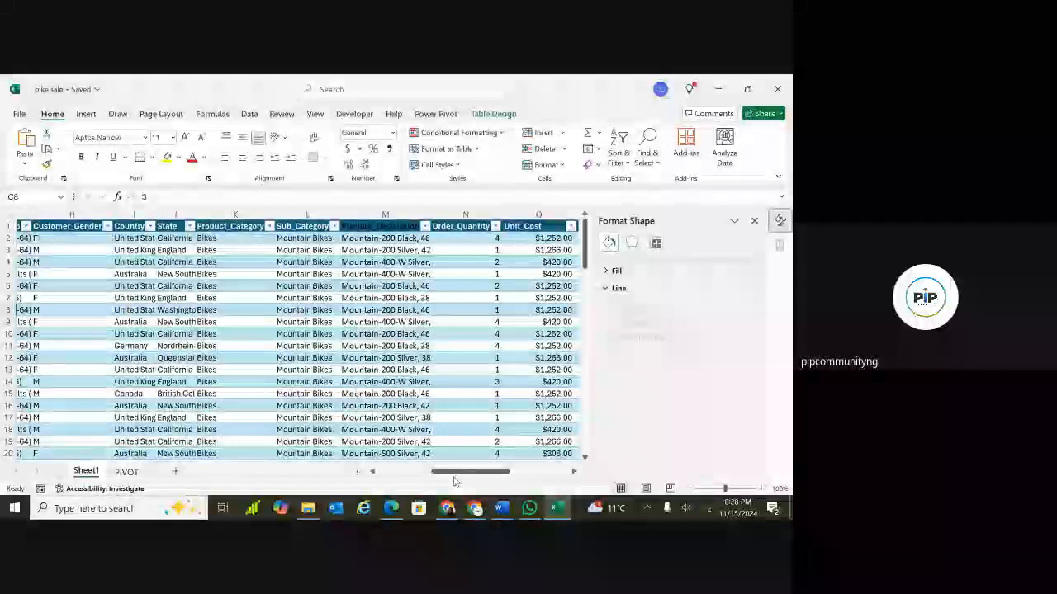
{"action": "left_click", "coordinate": [125, 472]}
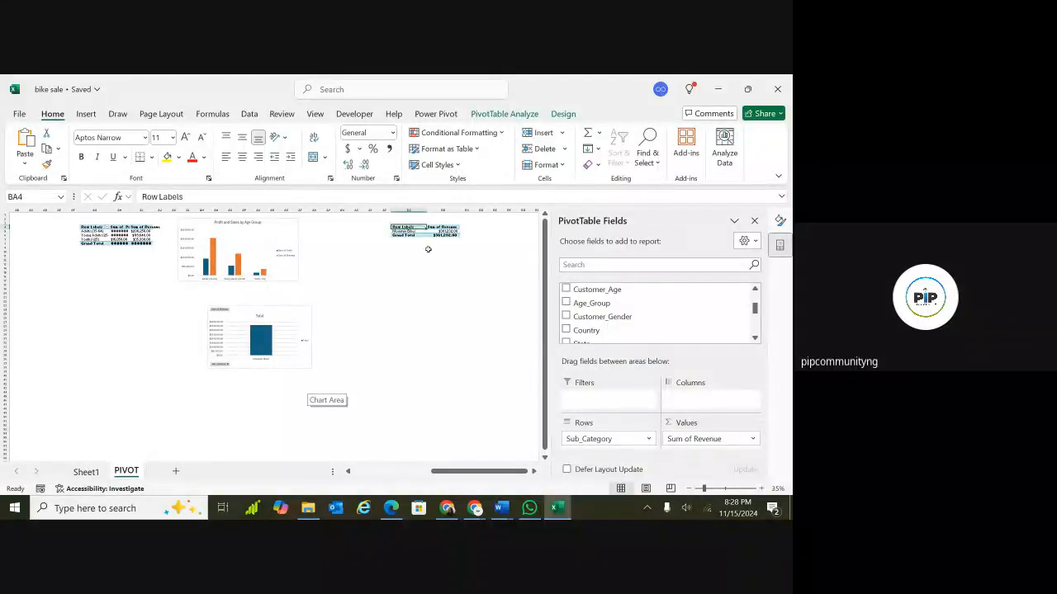
Undo the recent changes, removing the new PivotChart and PivotTable at BA4.
{"action": "left_click", "coordinate": [442, 227]}
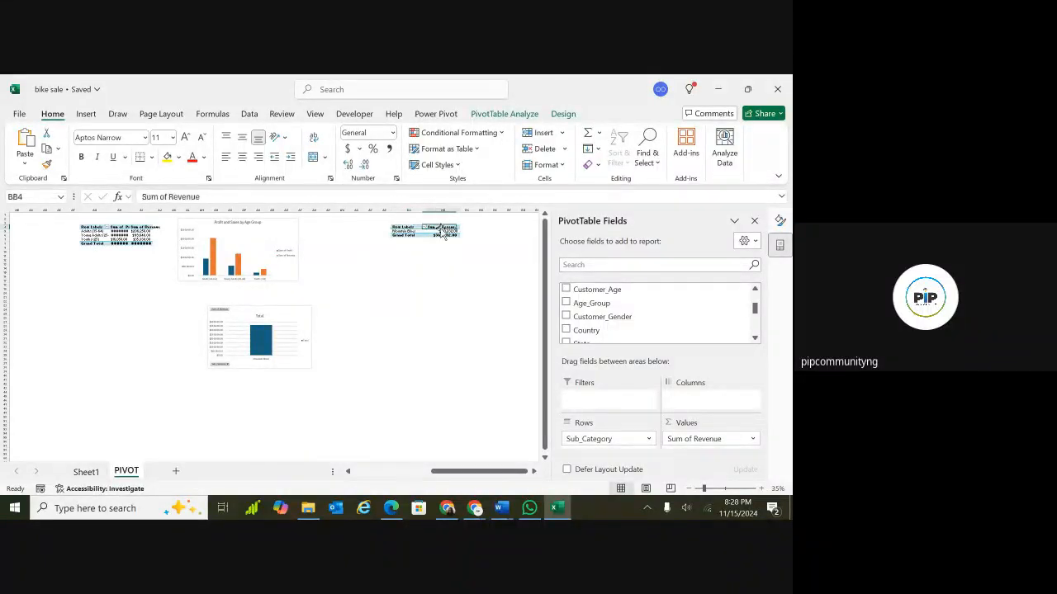
{"action": "left_click", "coordinate": [400, 229]}
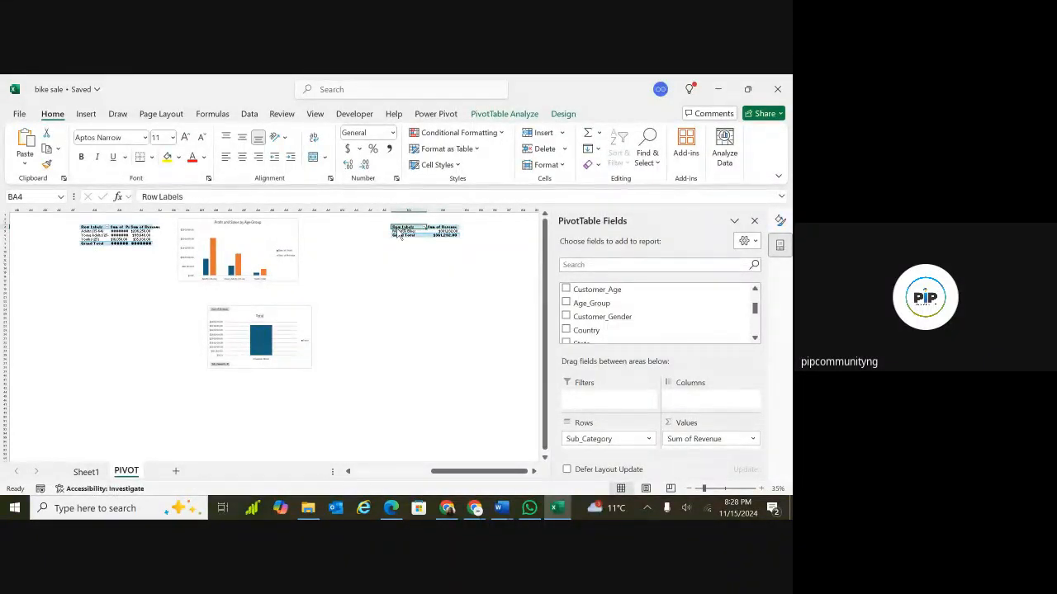
{"action": "key", "text": "ctrl+z"}
{"action": "key", "text": "ctrl+z"}
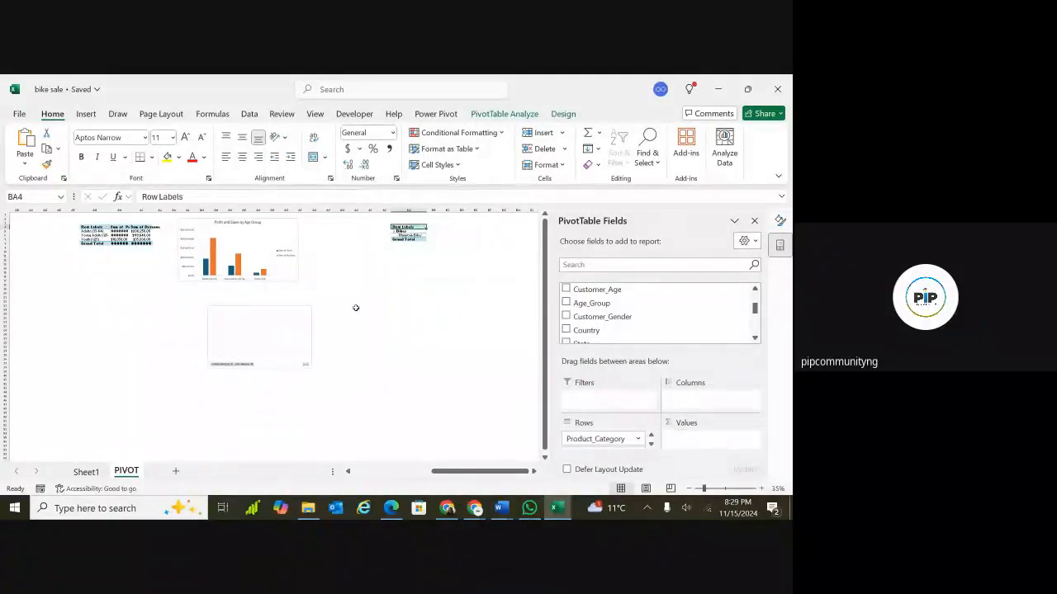
{"action": "left_click", "coordinate": [356, 309]}
{"action": "key", "text": "ctrl+z"}
{"action": "key", "text": "ctrl+z"}
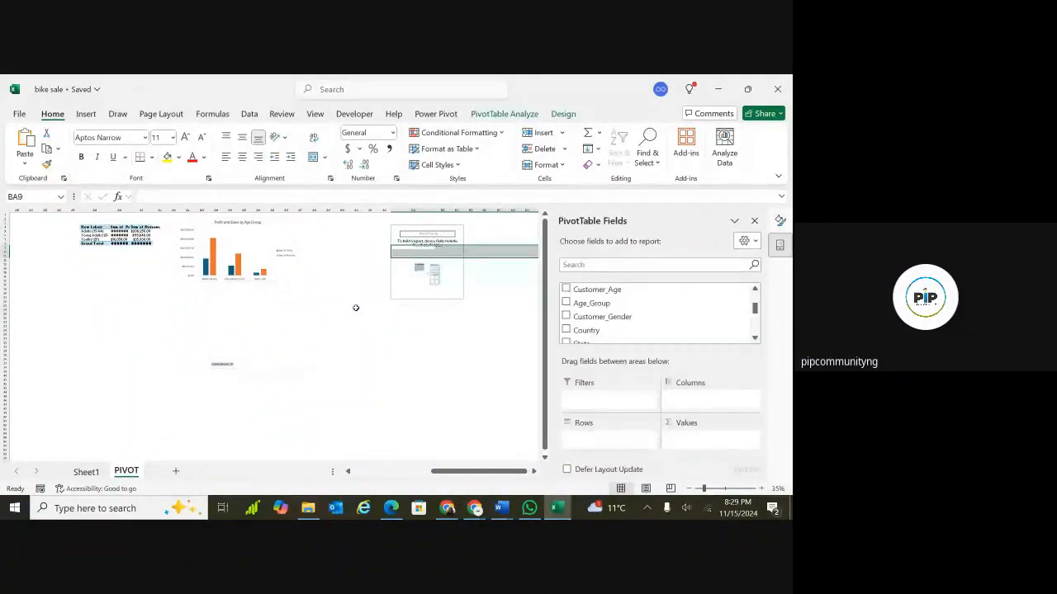
{"action": "key", "text": "ctrl+z"}
{"action": "key", "text": "ctrl+z"}
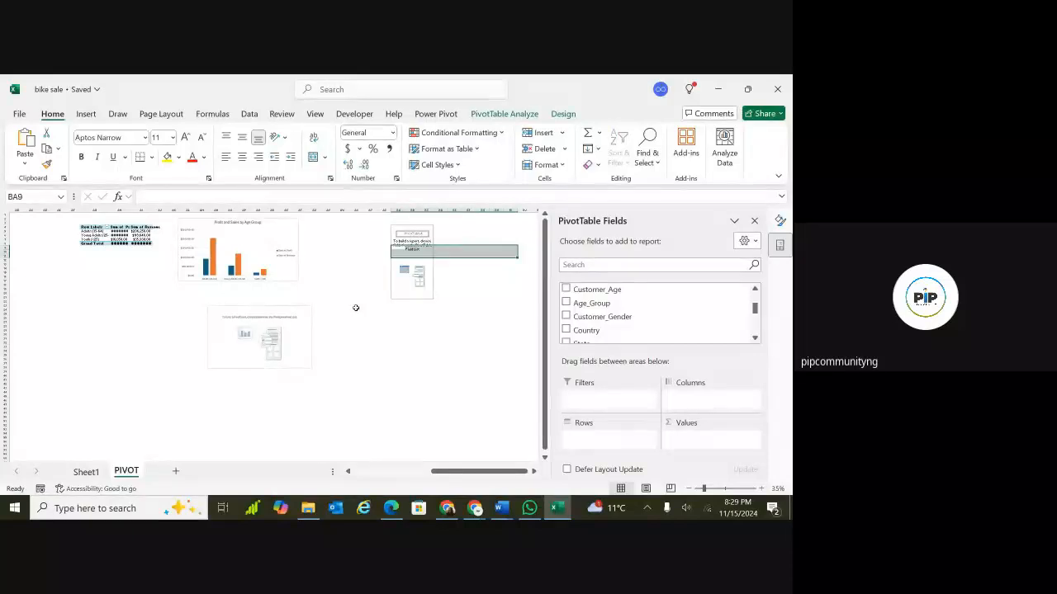
{"action": "key", "text": "ctrl+z"}
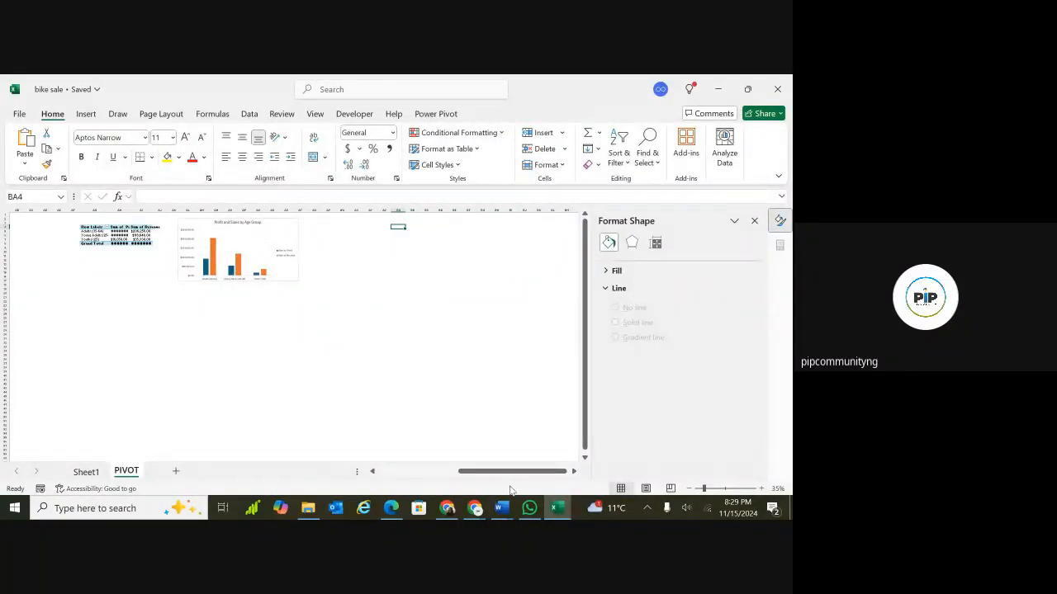
Insert a PivotChart with PivotTable from the Bike_sales table at cell BC3 of the PIVOT sheet.
{"action": "left_click_drag", "start_coordinate": [510, 471], "coordinate": [574, 472]}
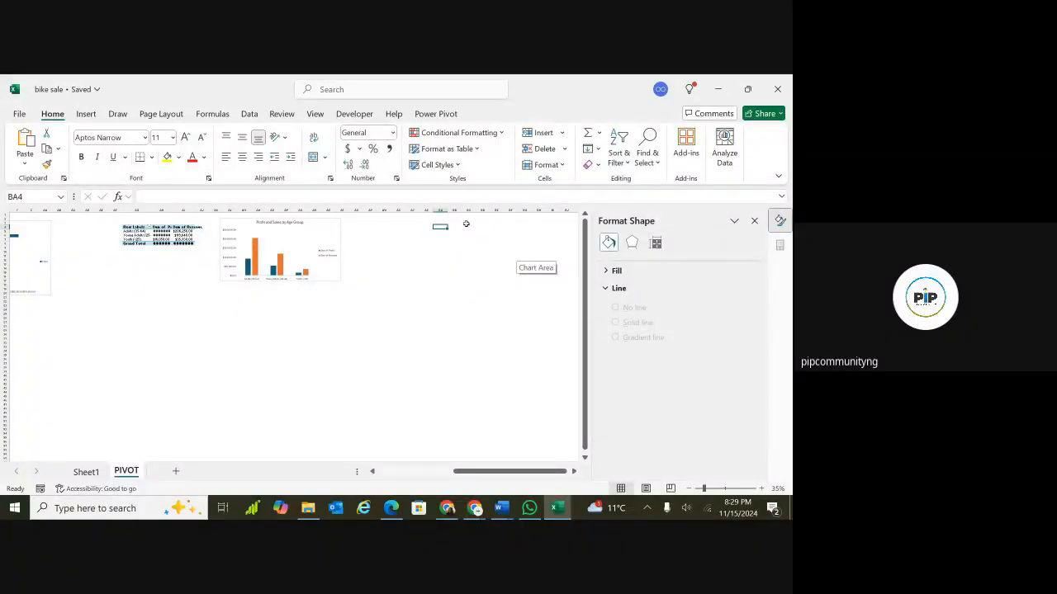
{"action": "left_click", "coordinate": [466, 223]}
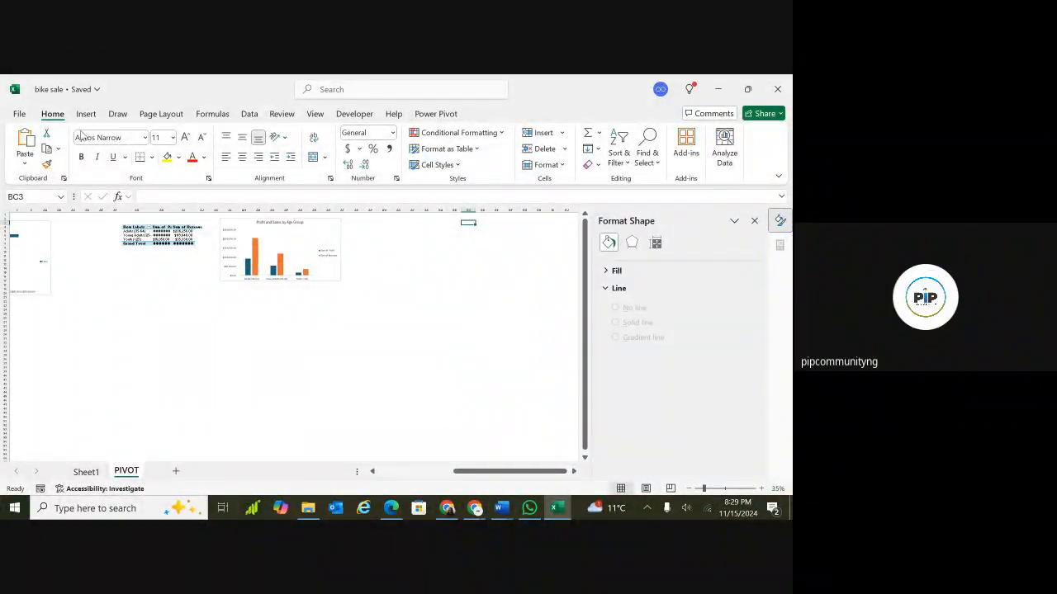
{"action": "left_click", "coordinate": [86, 114]}
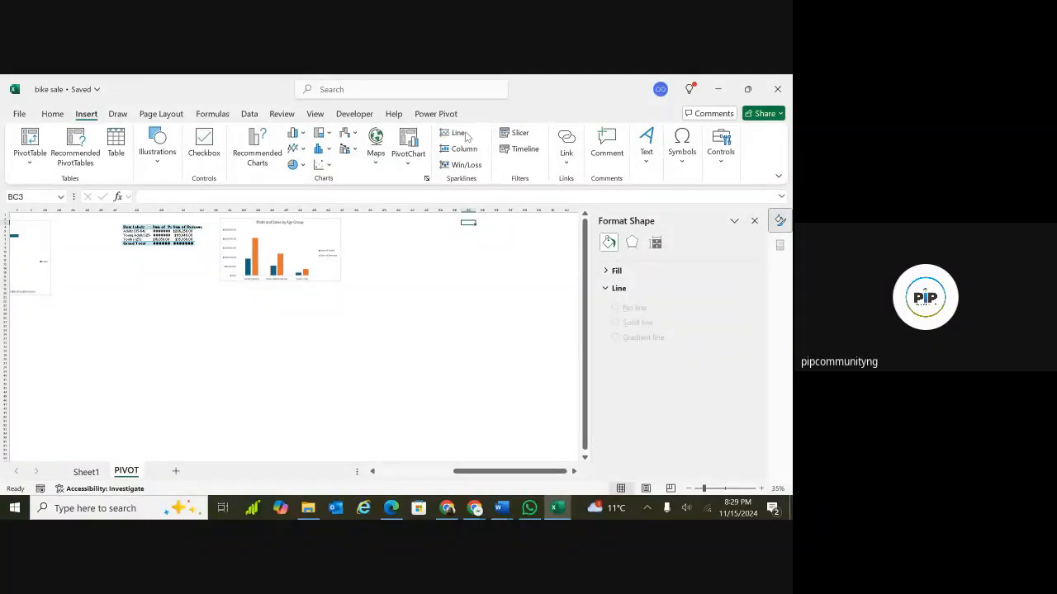
{"action": "left_click", "coordinate": [407, 167]}
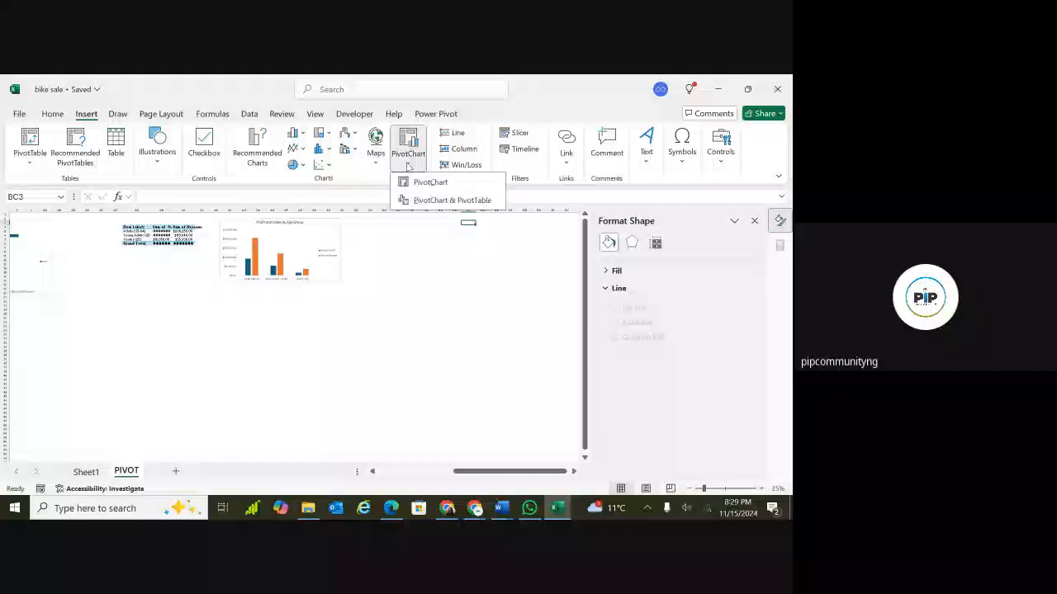
{"action": "left_click", "coordinate": [425, 202]}
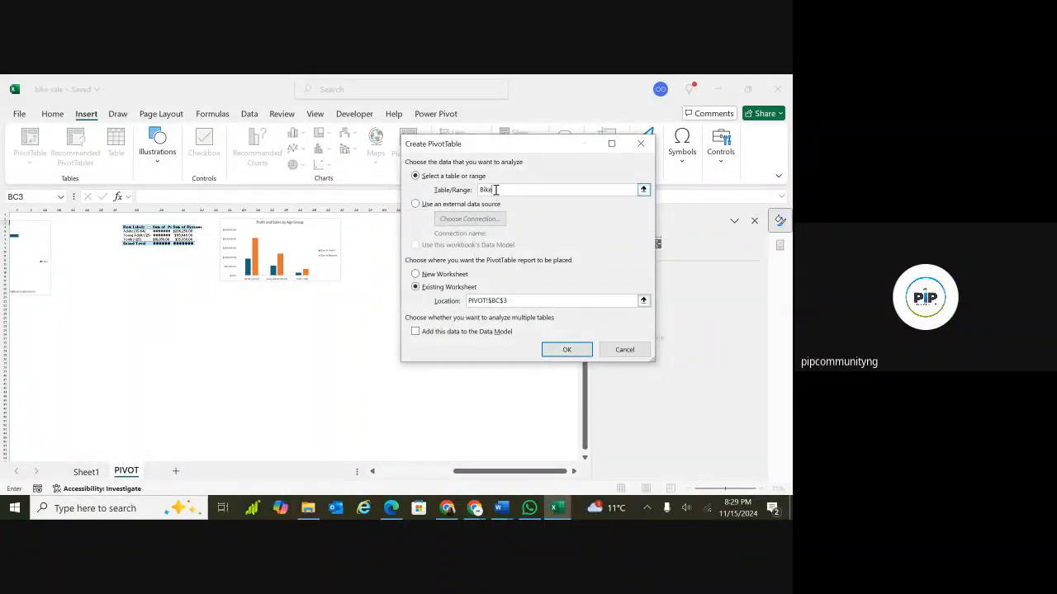
{"action": "type", "text": "Bike_Sales"}
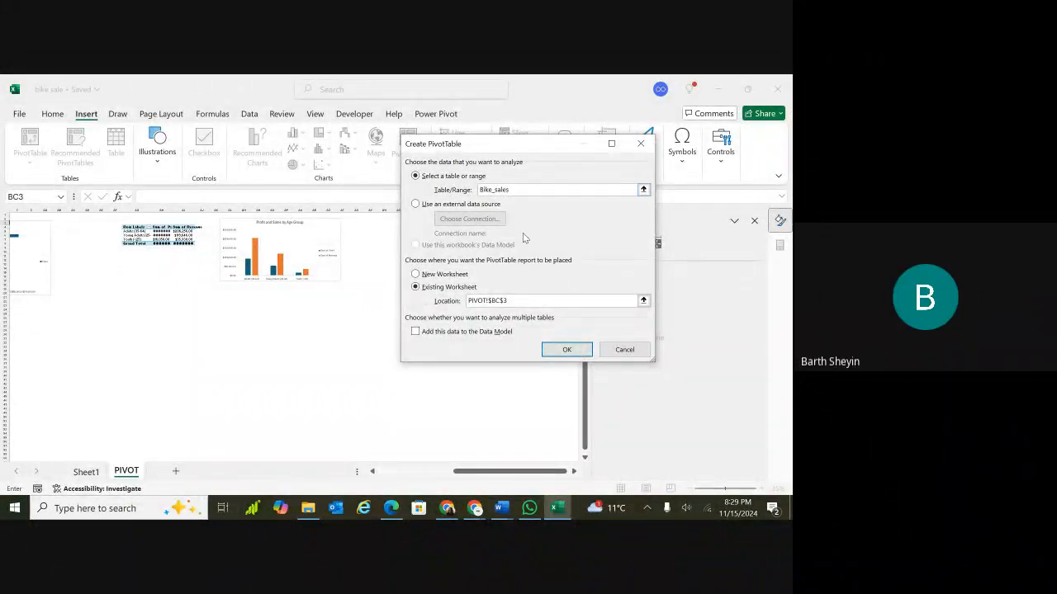
{"action": "left_click", "coordinate": [567, 349]}
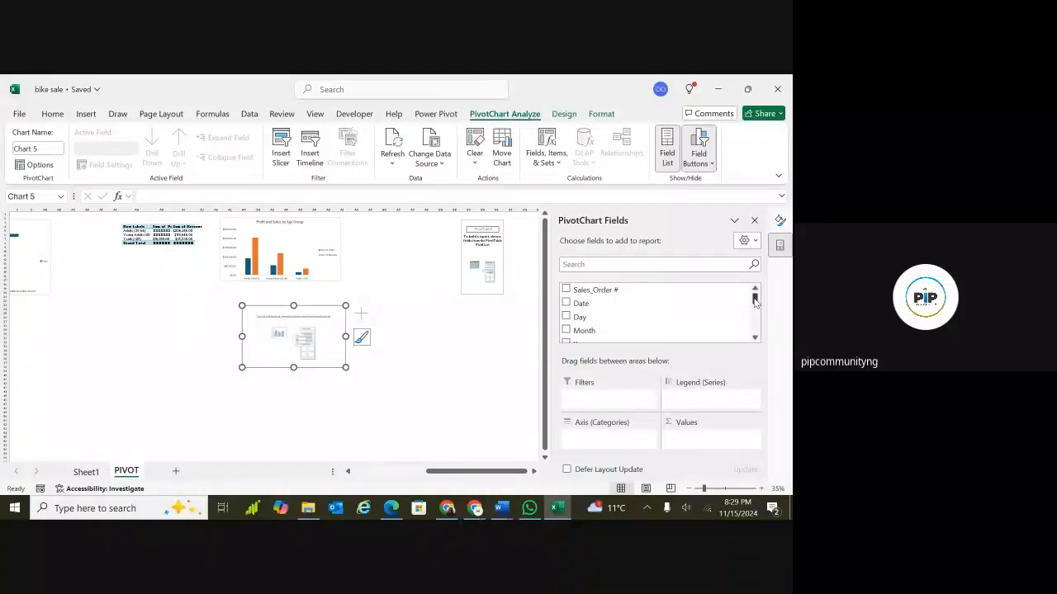
Add the Month field to the new PivotChart's axis and Year to its values.
{"action": "mouse_move", "coordinate": [754, 302]}
{"action": "left_mouse_down"}
{"action": "mouse_move", "coordinate": [754, 332]}
{"action": "mouse_move", "coordinate": [753, 302]}
{"action": "left_mouse_up"}
{"action": "left_click", "coordinate": [566, 304]}
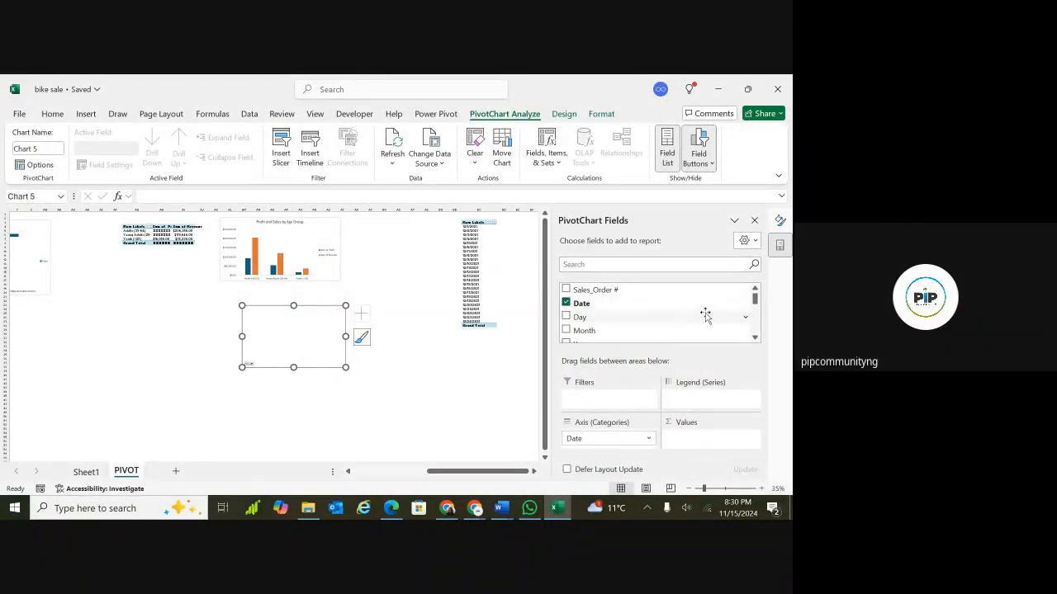
{"action": "scroll", "coordinate": [756, 305], "scroll_direction": "down", "scroll_amount": 2}
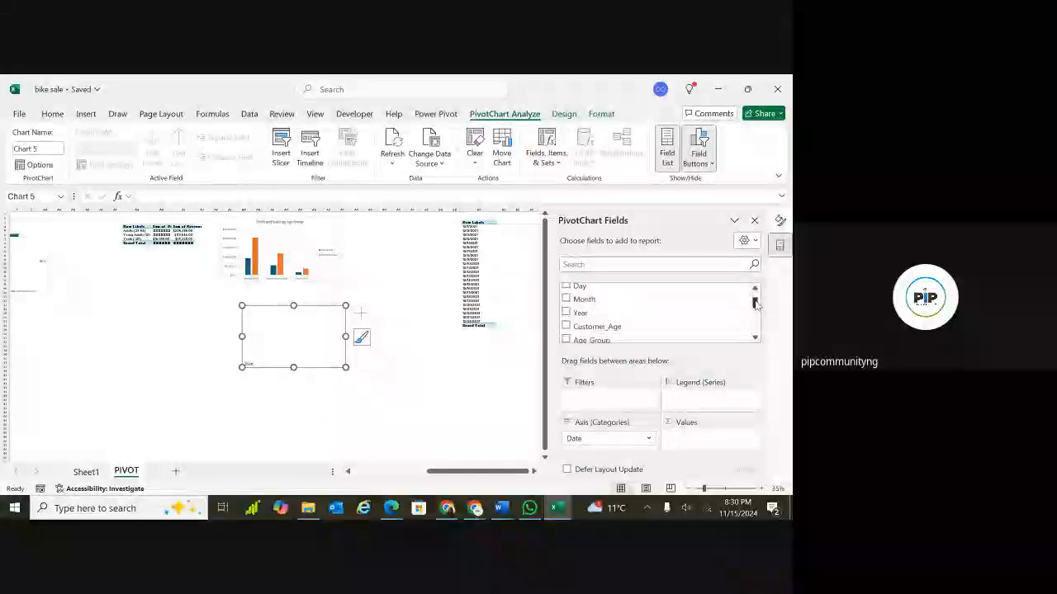
{"action": "scroll", "coordinate": [756, 305], "scroll_direction": "up", "scroll_amount": 2}
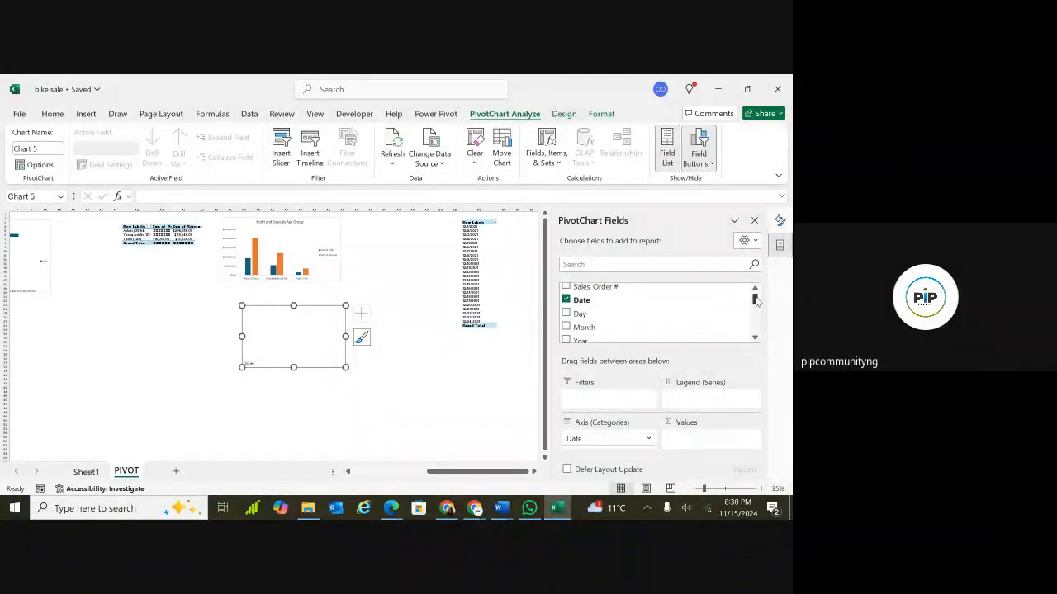
{"action": "left_click", "coordinate": [566, 340]}
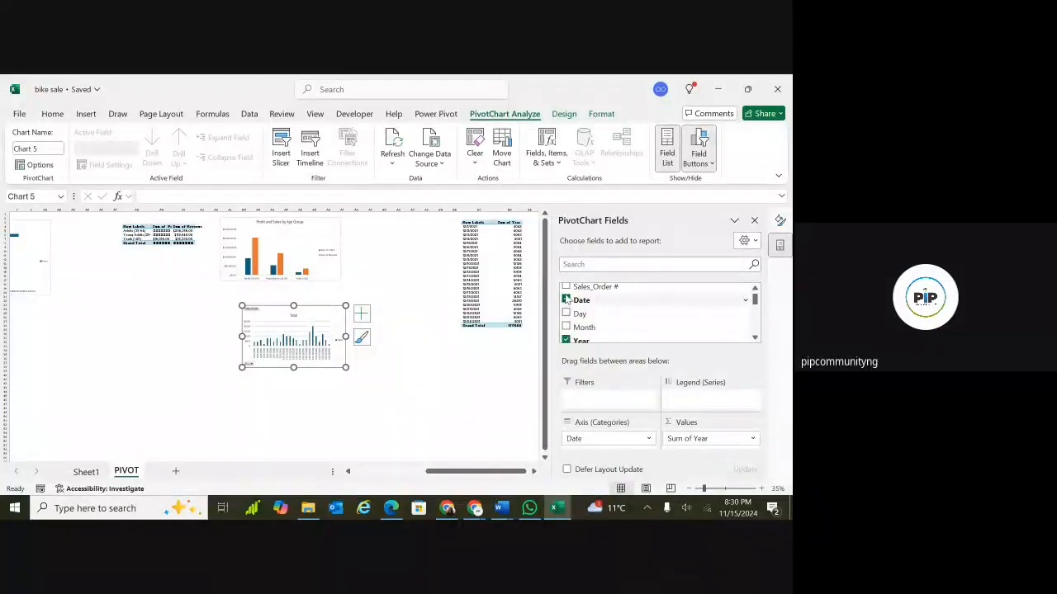
{"action": "left_click", "coordinate": [565, 287]}
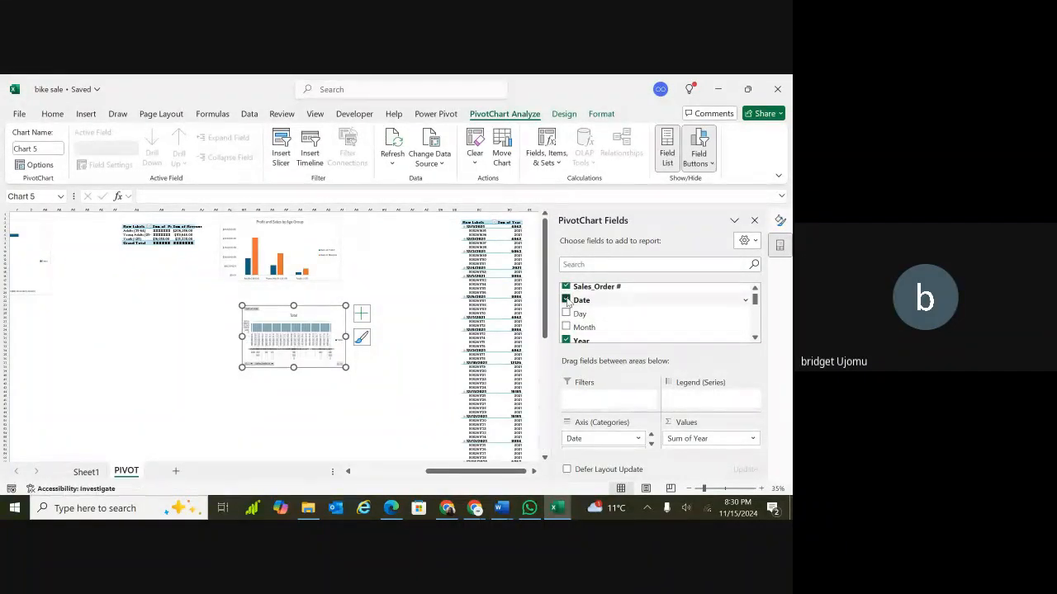
{"action": "left_click", "coordinate": [566, 300]}
{"action": "left_click", "coordinate": [567, 286]}
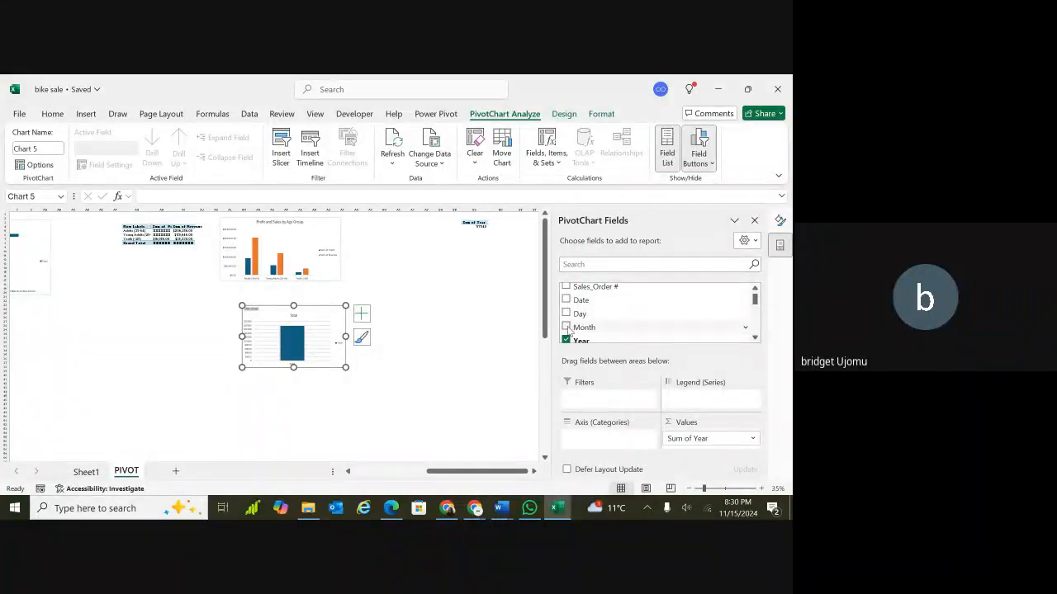
{"action": "left_click", "coordinate": [567, 327]}
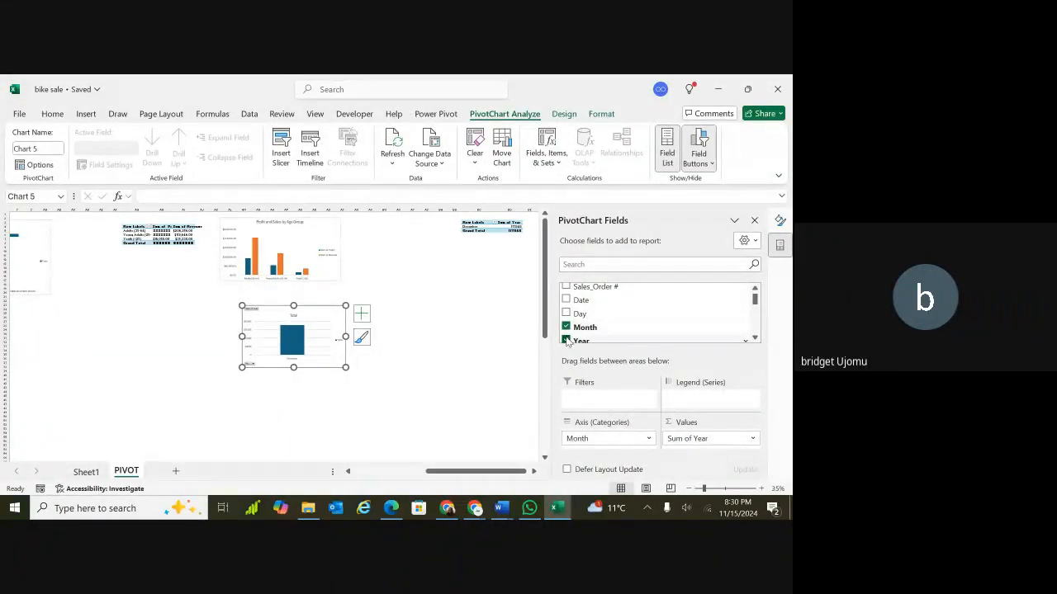
Replace Year with Revenue in the new PivotChart's values.
{"action": "left_click", "coordinate": [566, 340]}
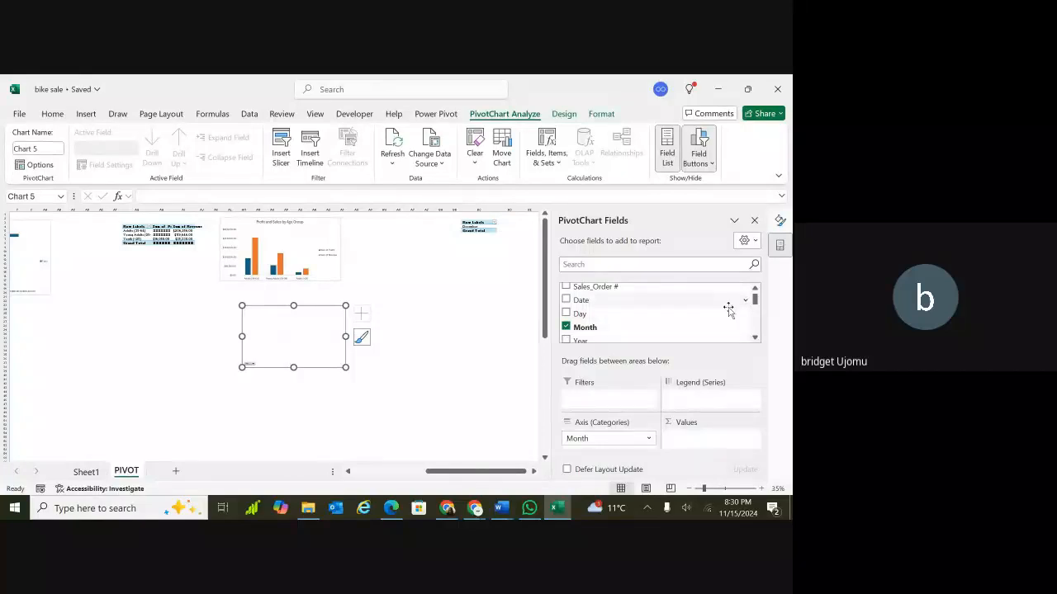
{"action": "left_click_drag", "start_coordinate": [755, 301], "coordinate": [757, 330]}
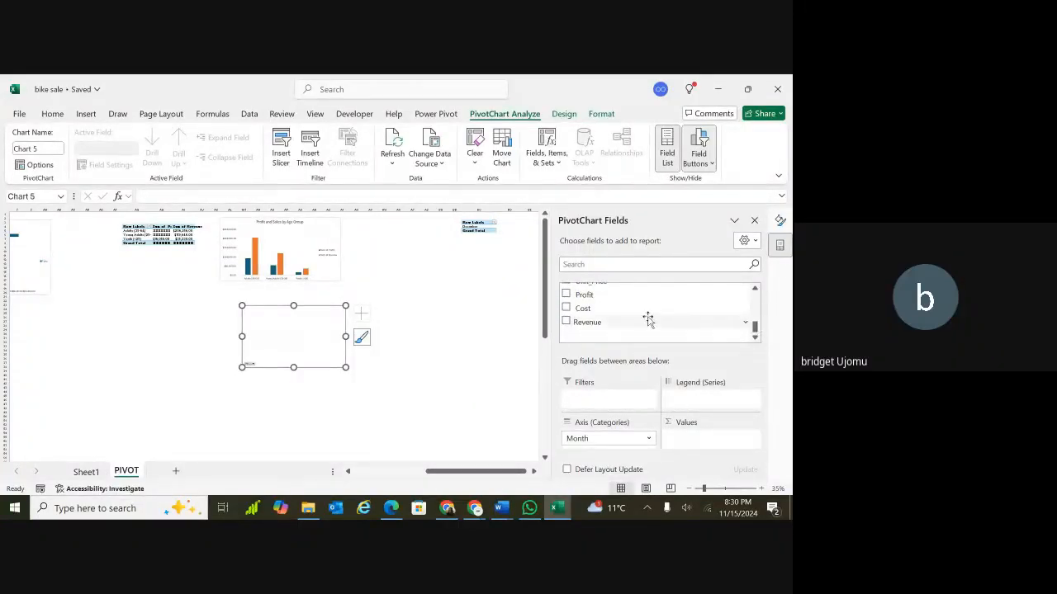
{"action": "left_click", "coordinate": [568, 323]}
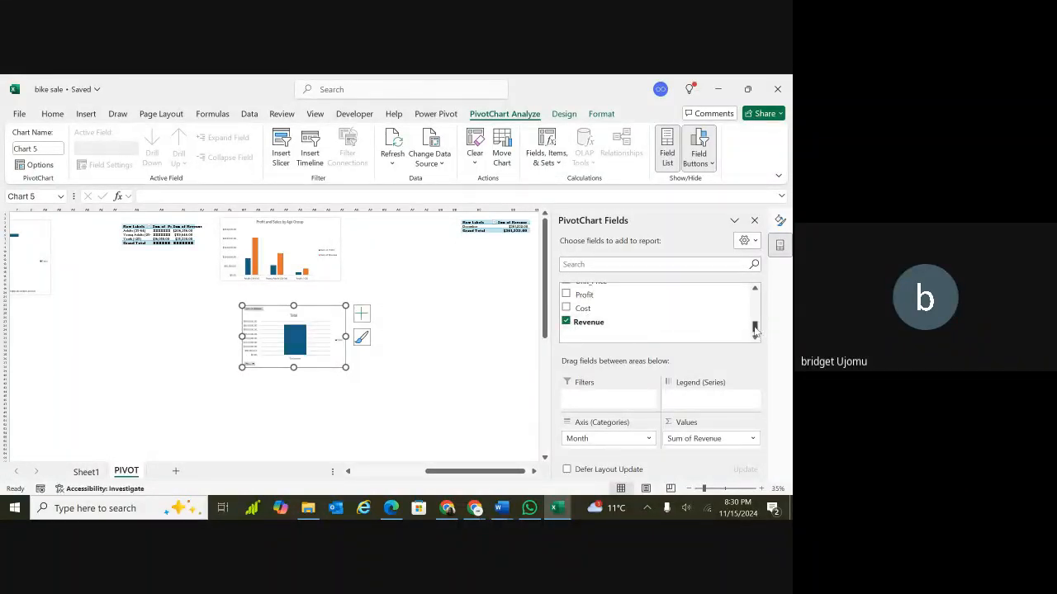
{"action": "left_click_drag", "start_coordinate": [753, 328], "coordinate": [755, 305]}
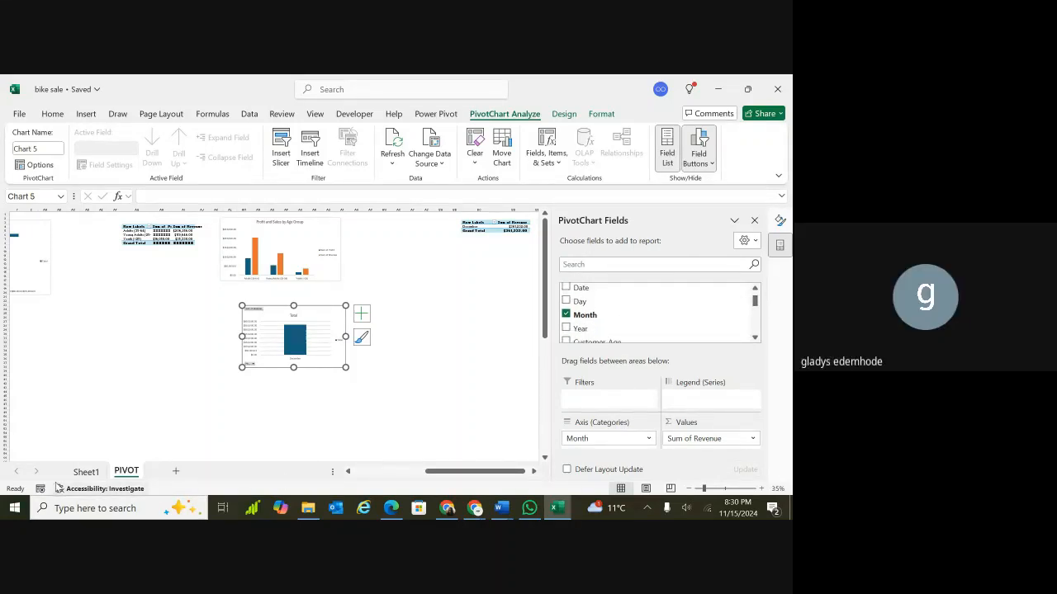
Examine the columns and rows of the source sales table on Sheet1, then return to the PIVOT sheet.
{"action": "left_click", "coordinate": [78, 473]}
{"action": "scroll", "coordinate": [288, 347], "scroll_direction": "right", "scroll_amount": 4}
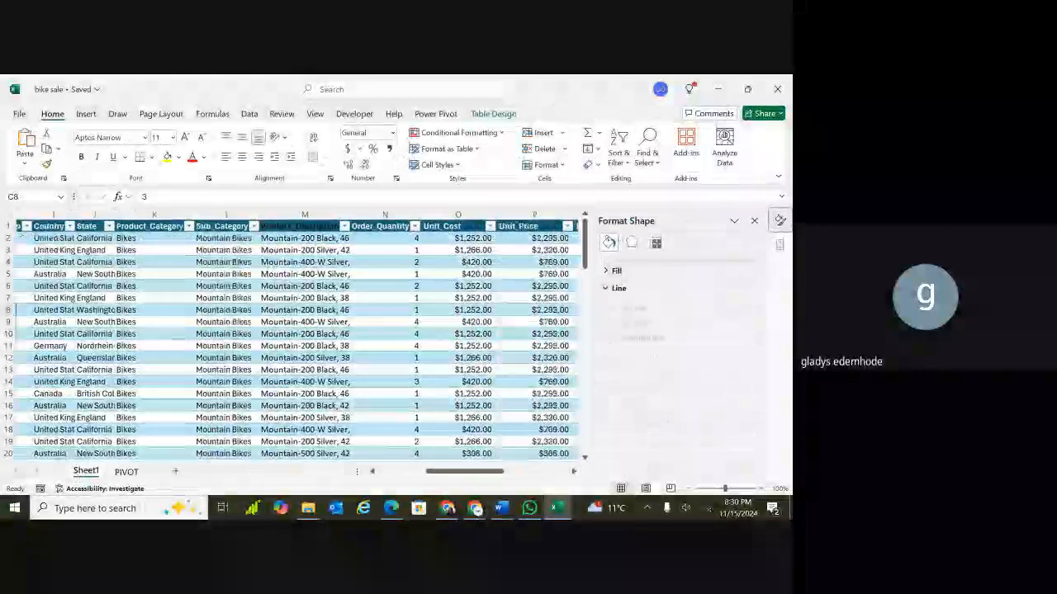
{"action": "scroll", "coordinate": [289, 347], "scroll_direction": "right", "scroll_amount": 1}
{"action": "scroll", "coordinate": [289, 347], "scroll_direction": "left", "scroll_amount": 5}
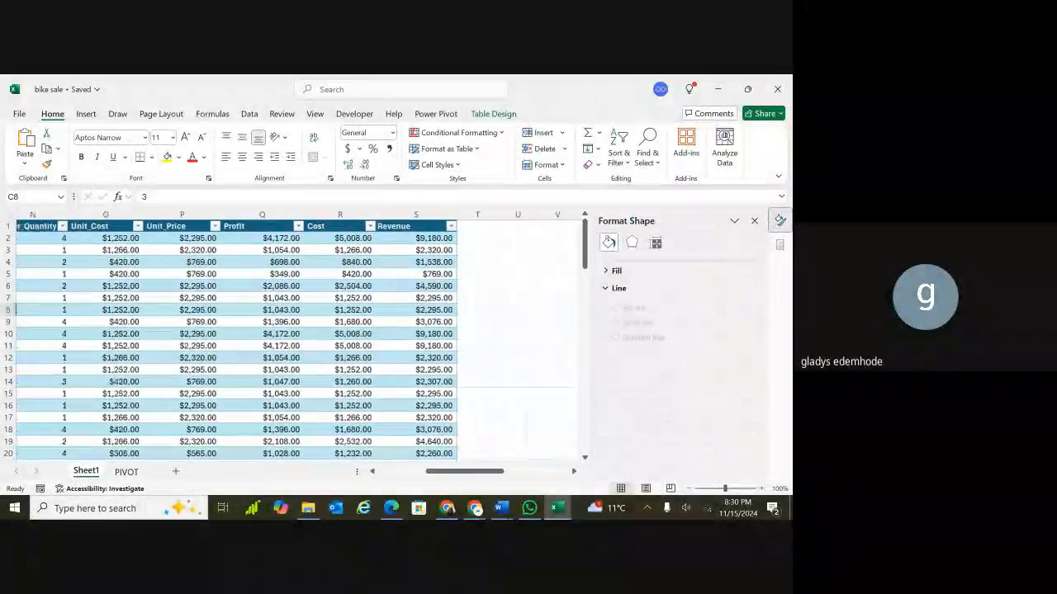
{"action": "scroll", "coordinate": [297, 338], "scroll_direction": "left", "scroll_amount": 6}
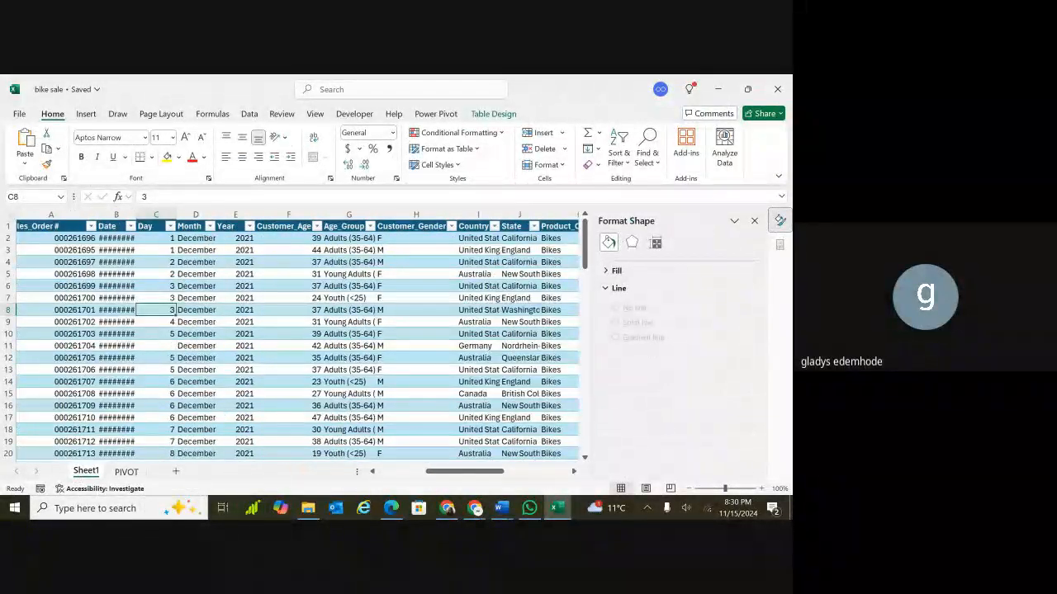
{"action": "scroll", "coordinate": [289, 339], "scroll_direction": "down", "scroll_amount": 5}
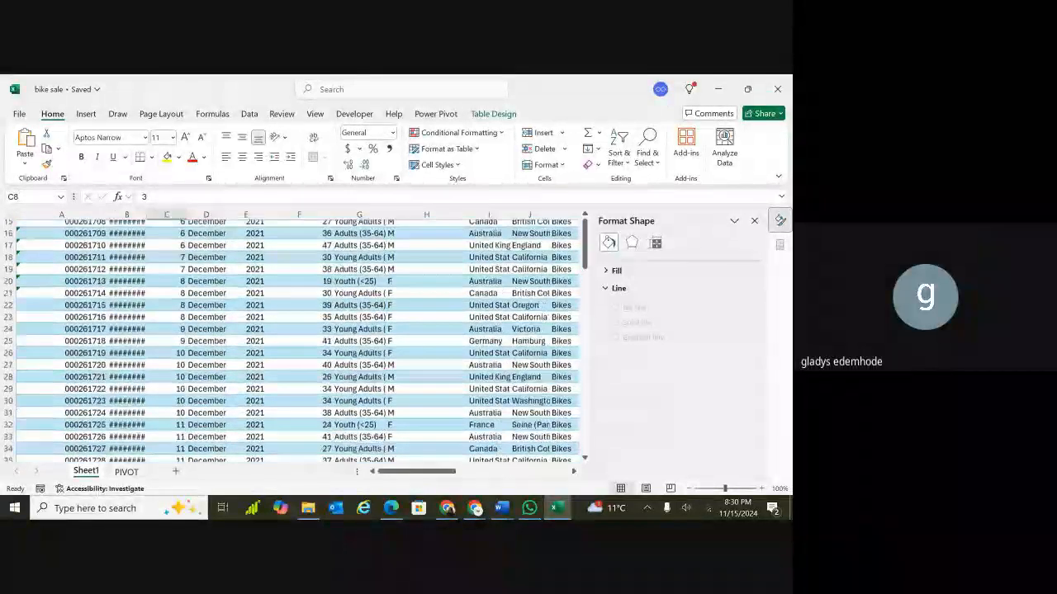
{"action": "scroll", "coordinate": [297, 339], "scroll_direction": "down", "scroll_amount": 20}
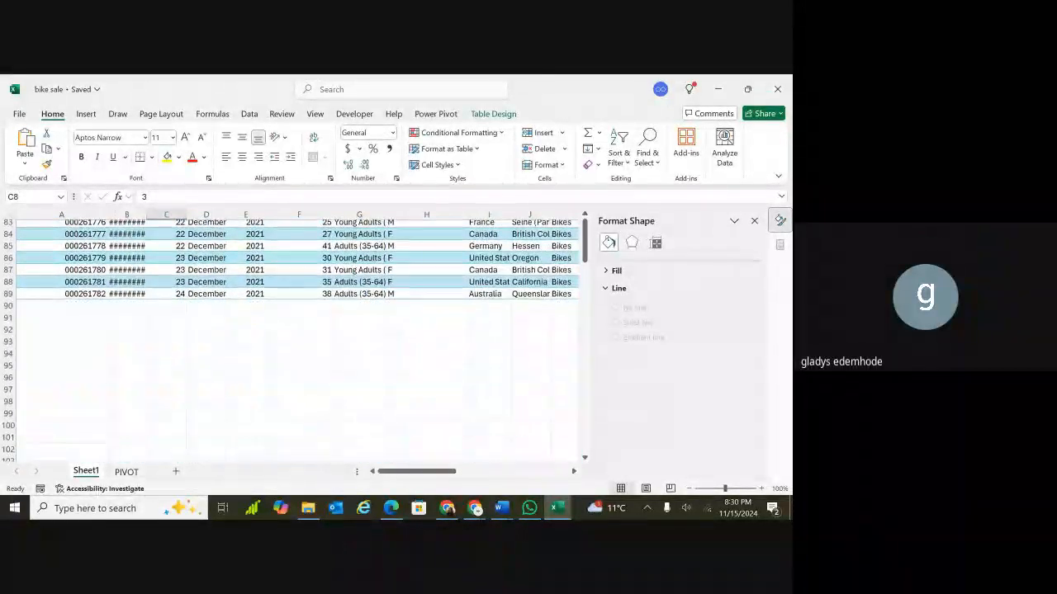
{"action": "scroll", "coordinate": [297, 338], "scroll_direction": "up", "scroll_amount": 20}
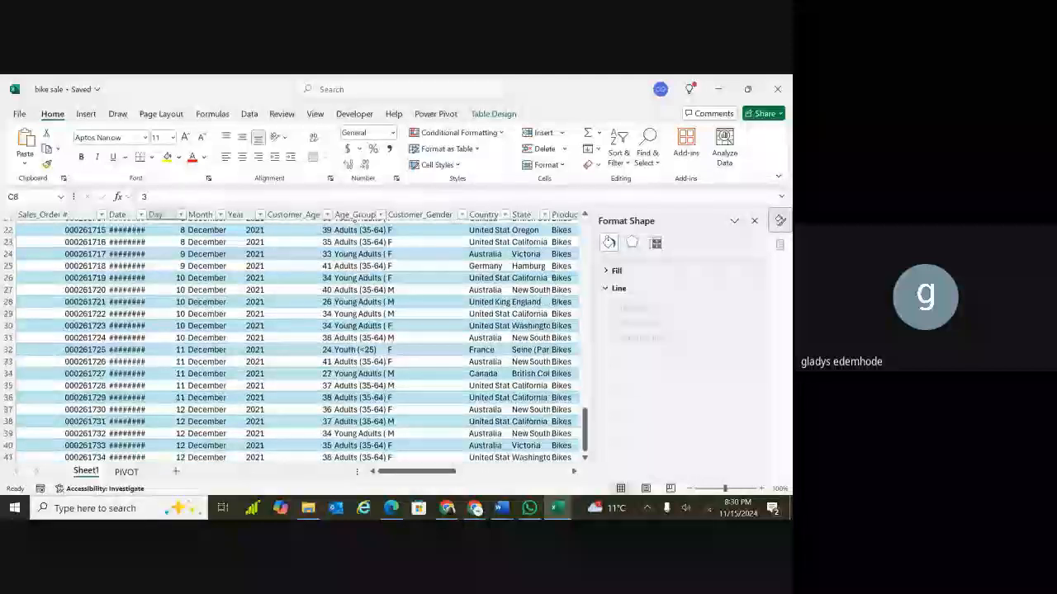
{"action": "scroll", "coordinate": [298, 339], "scroll_direction": "up", "scroll_amount": 7}
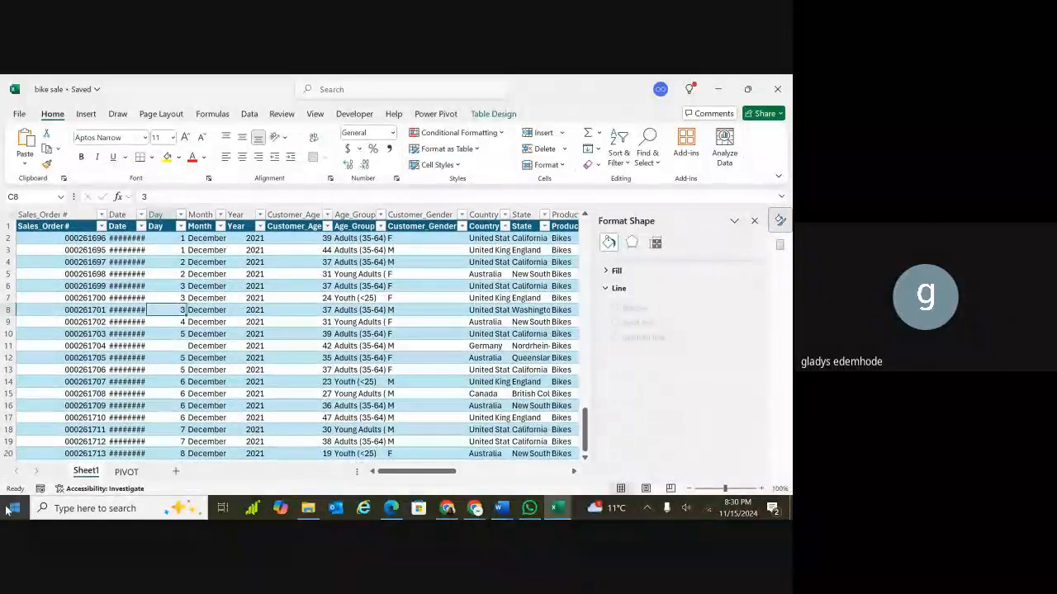
{"action": "left_click", "coordinate": [127, 472]}
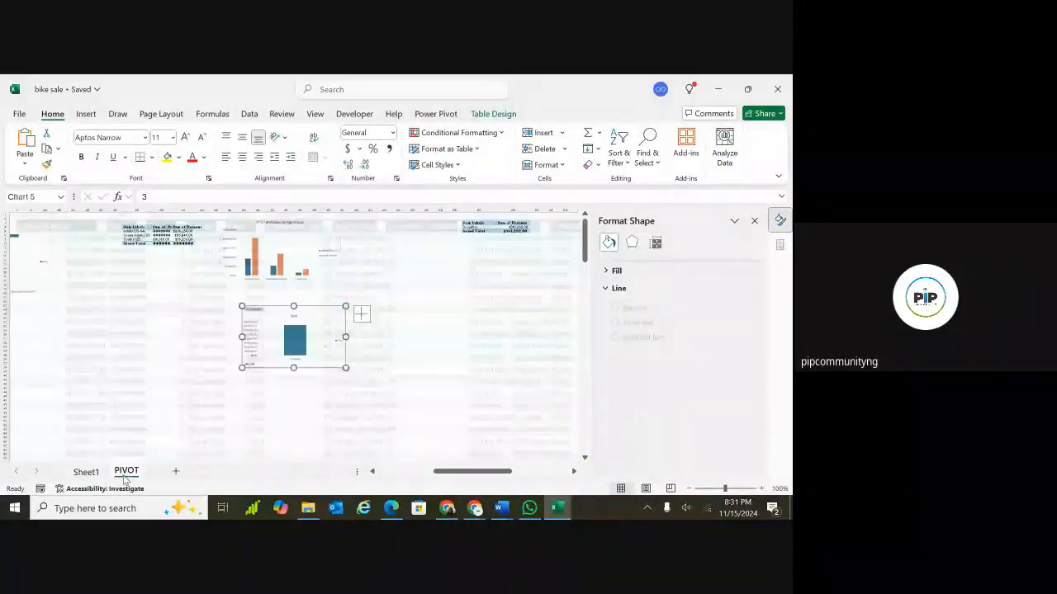
Undo the recent changes, removing the new PivotChart and PivotTable at BC3.
{"action": "key", "text": "ctrl+z"}
{"action": "key", "text": "ctrl+z"}
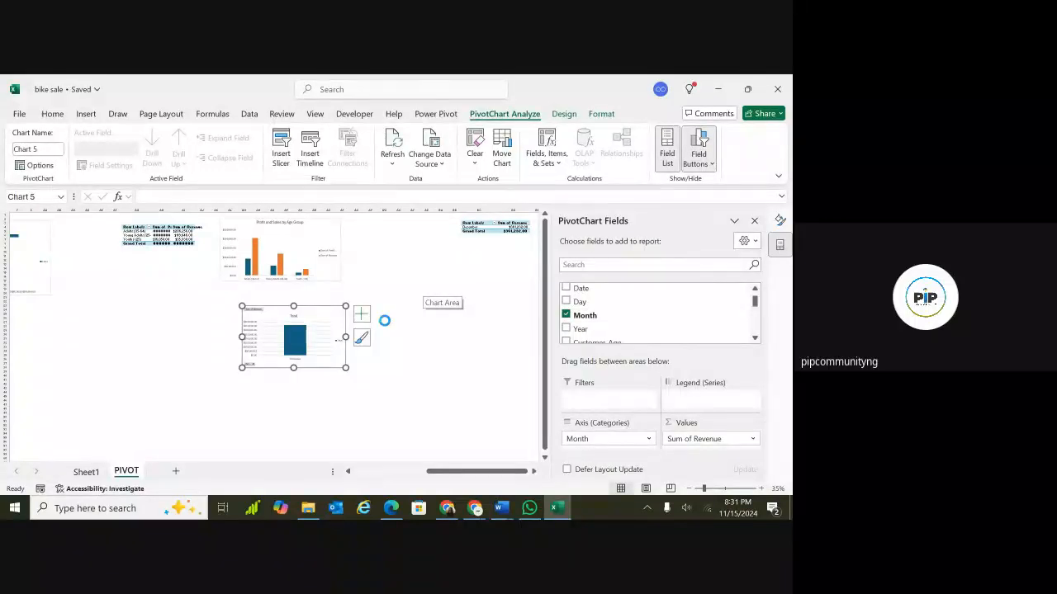
{"action": "key", "text": "ctrl+z"}
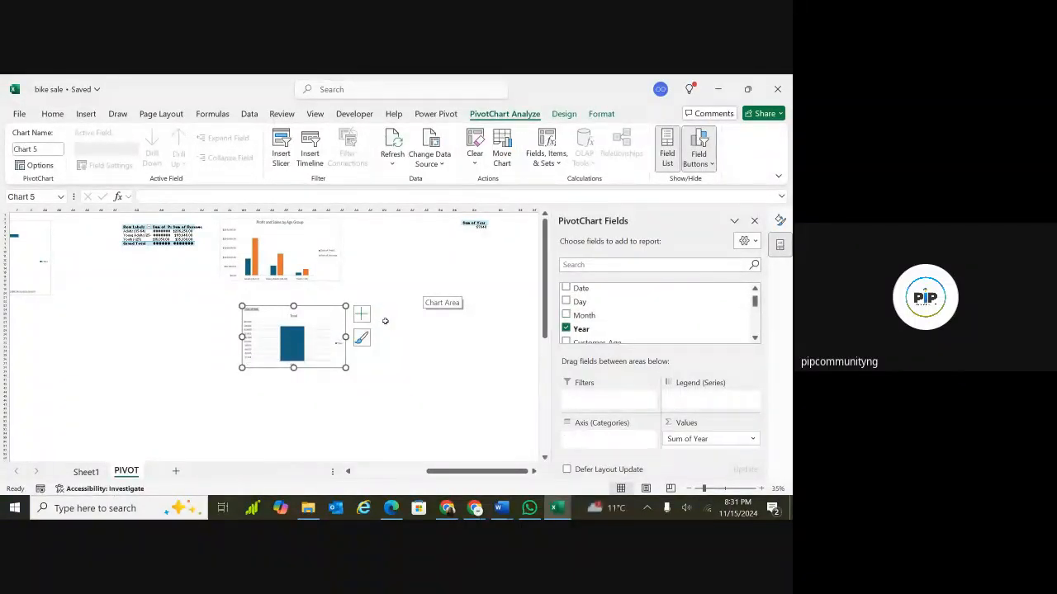
{"action": "key", "text": "ctrl+z"}
{"action": "key", "text": "ctrl+z"}
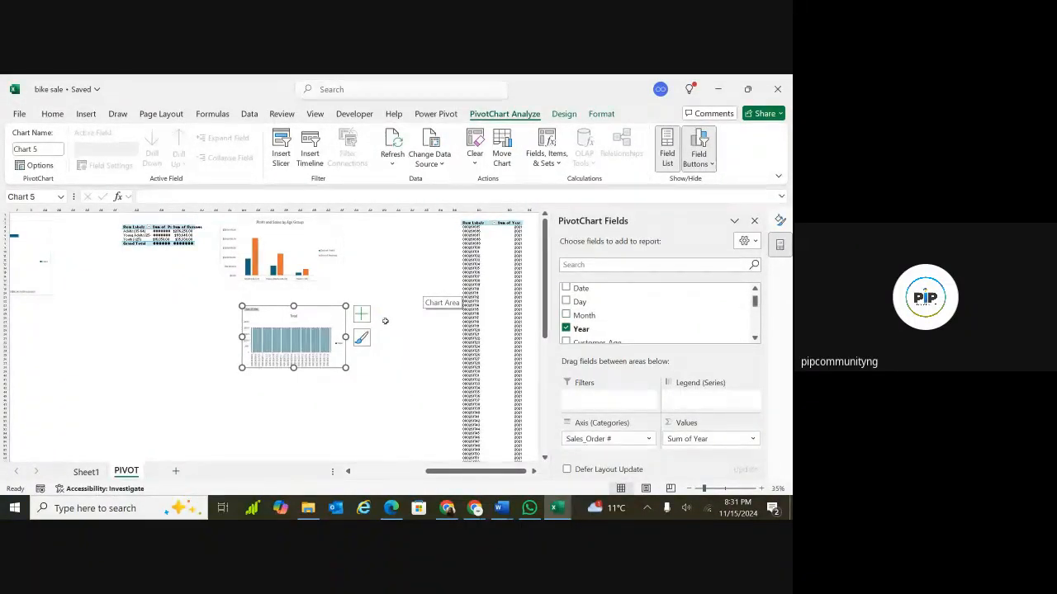
{"action": "key", "text": "ctrl+z"}
{"action": "key", "text": "ctrl+z"}
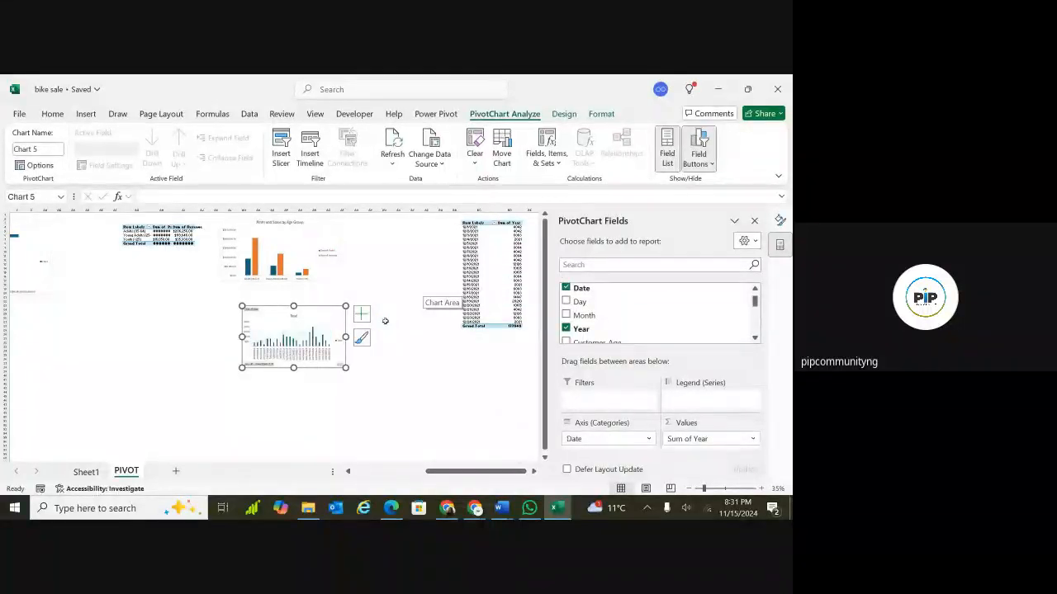
{"action": "key", "text": "ctrl+z"}
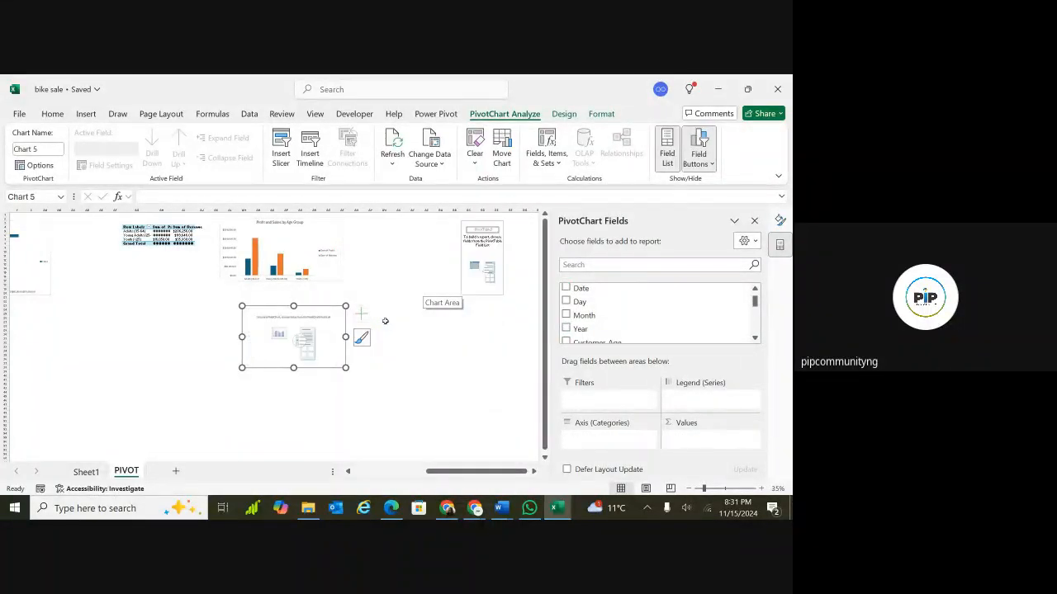
{"action": "key", "text": "ctrl+z"}
{"action": "key", "text": "ctrl+z"}
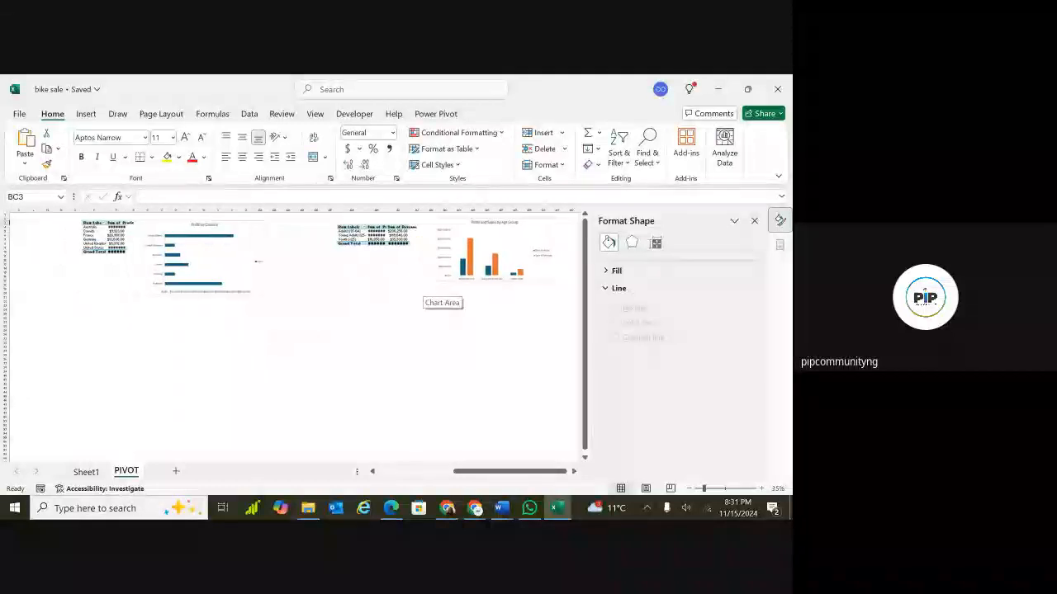
{"action": "scroll", "coordinate": [423, 284], "scroll_direction": "left", "scroll_amount": 4}
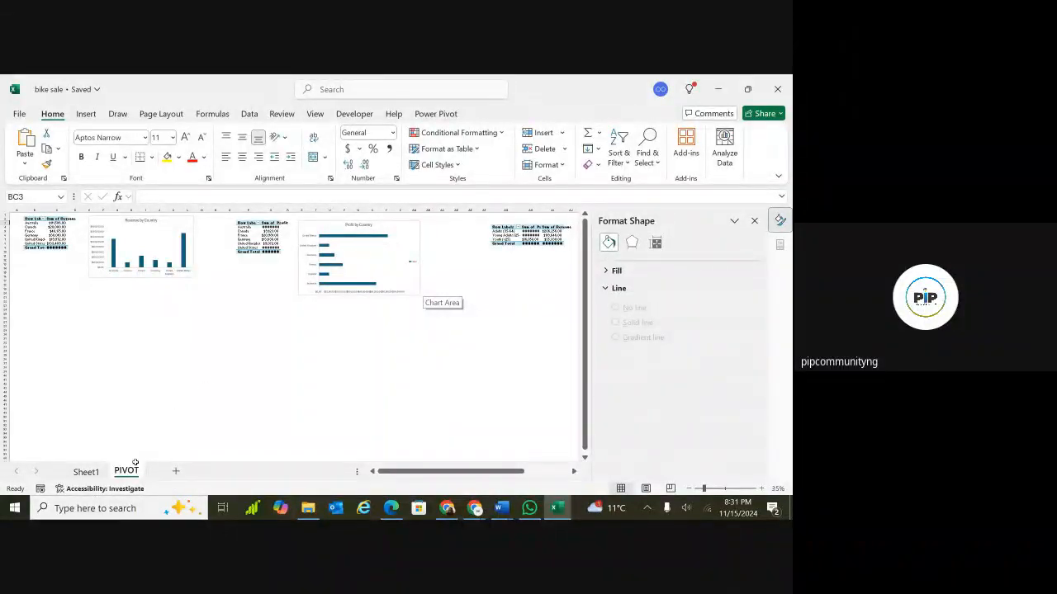
Review the source table's columns on Sheet1 again before going back to the PIVOT sheet.
{"action": "left_click", "coordinate": [86, 471]}
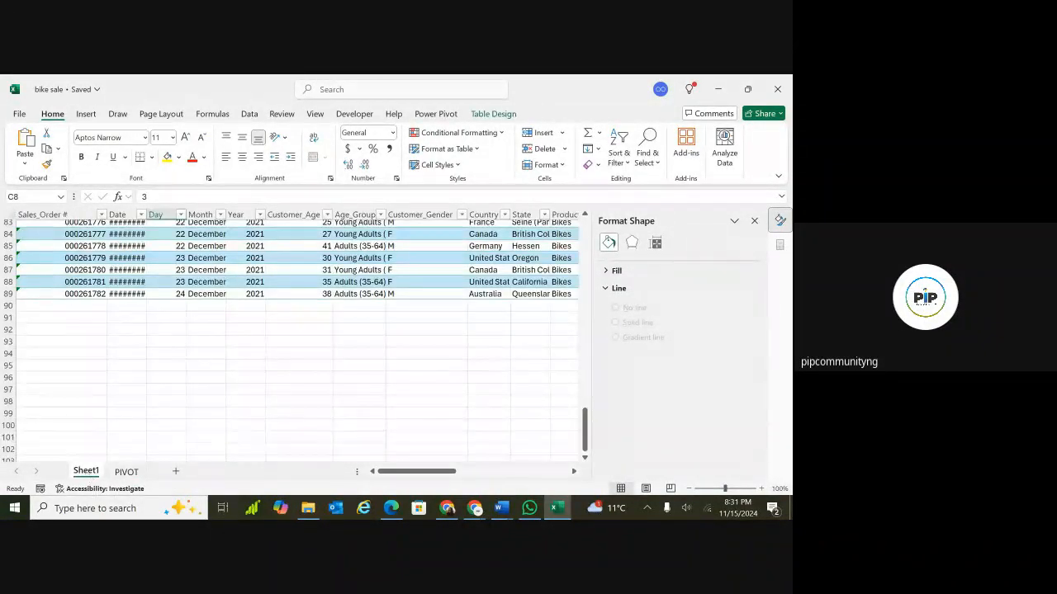
{"action": "scroll", "coordinate": [298, 338], "scroll_direction": "up", "scroll_amount": 20}
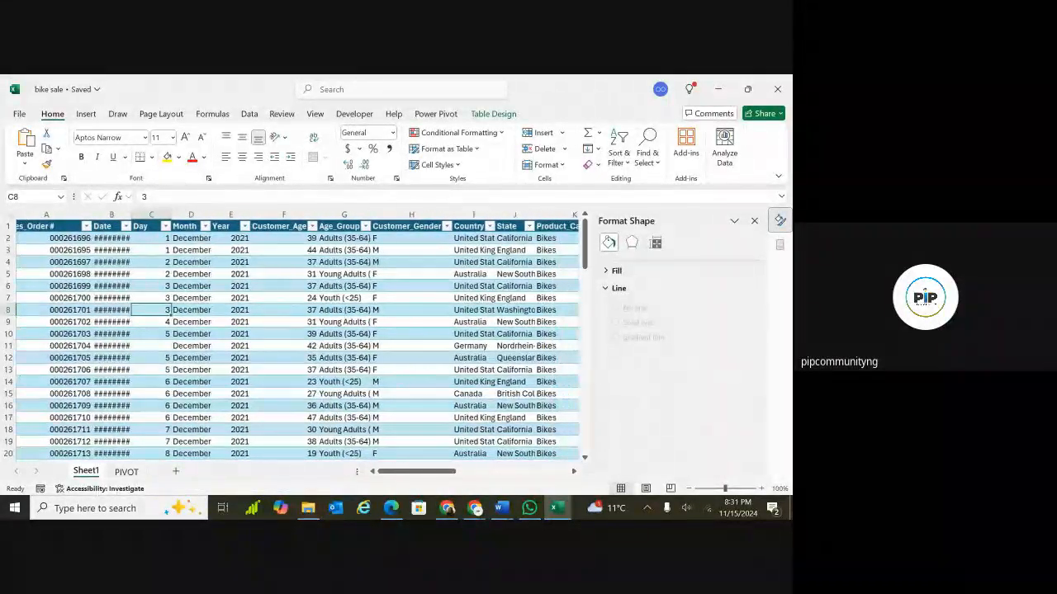
{"action": "scroll", "coordinate": [297, 338], "scroll_direction": "right", "scroll_amount": 5}
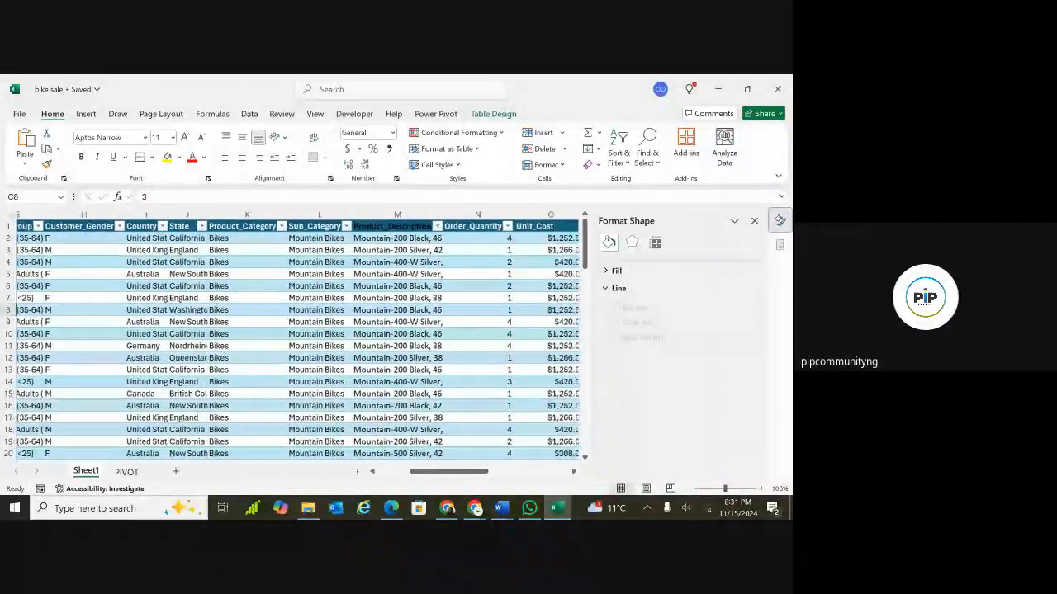
{"action": "scroll", "coordinate": [298, 339], "scroll_direction": "right", "scroll_amount": 4}
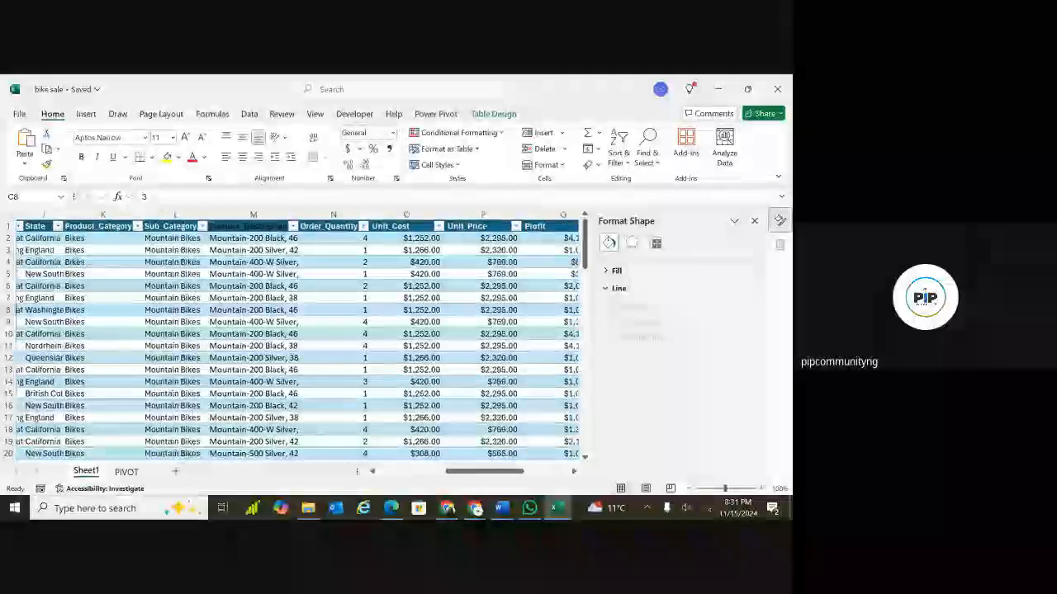
{"action": "scroll", "coordinate": [297, 339], "scroll_direction": "right", "scroll_amount": 2}
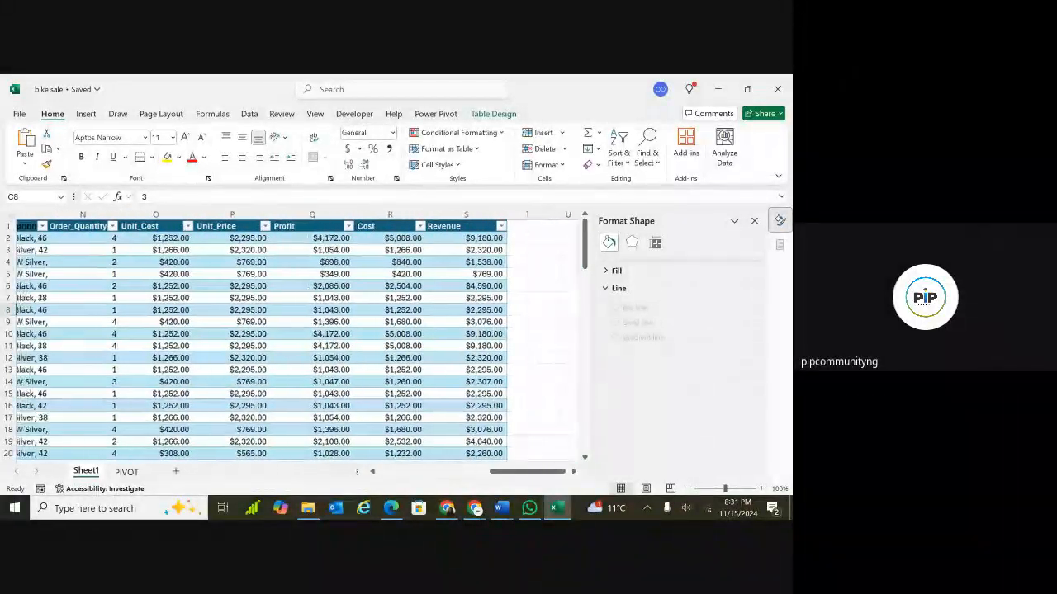
{"action": "scroll", "coordinate": [273, 339], "scroll_direction": "left", "scroll_amount": 1}
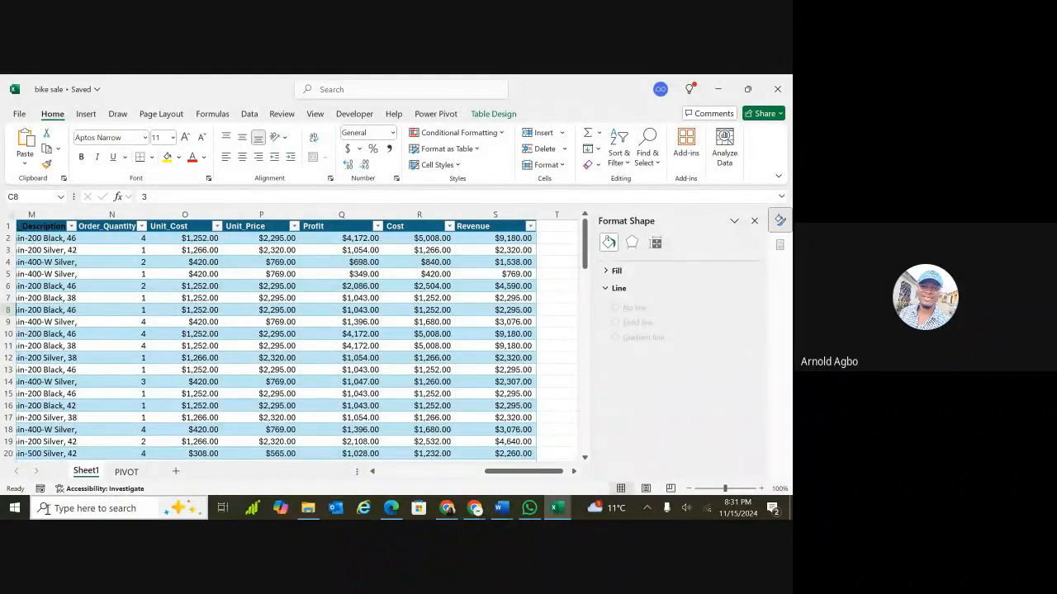
{"action": "left_click", "coordinate": [123, 473]}
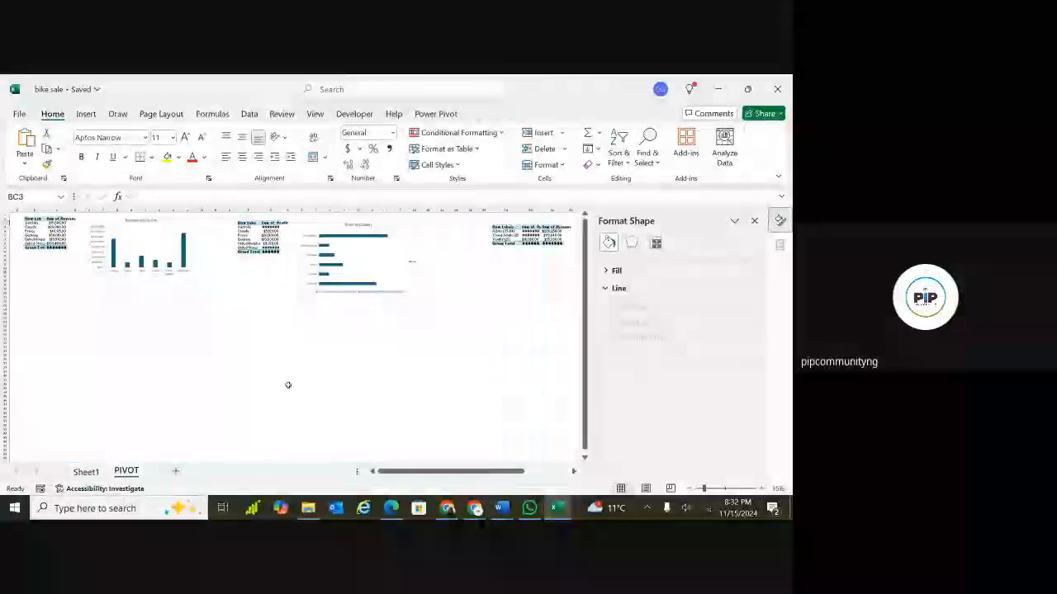
Enter the label Revenue in cell BC3 of the PIVOT sheet.
{"action": "scroll", "coordinate": [505, 265], "scroll_direction": "right", "scroll_amount": 5}
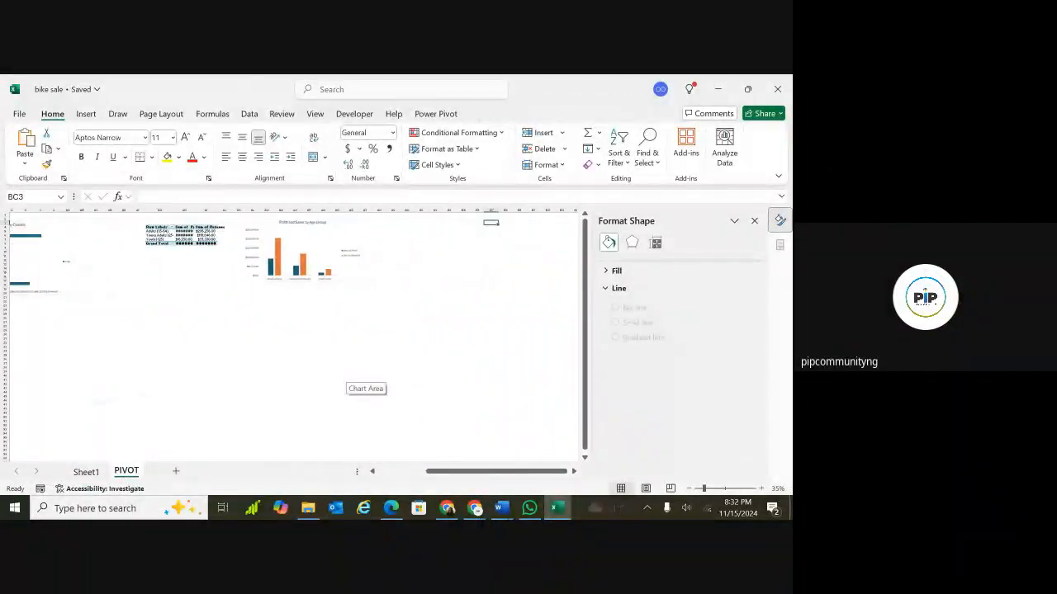
{"action": "double_click", "coordinate": [482, 223]}
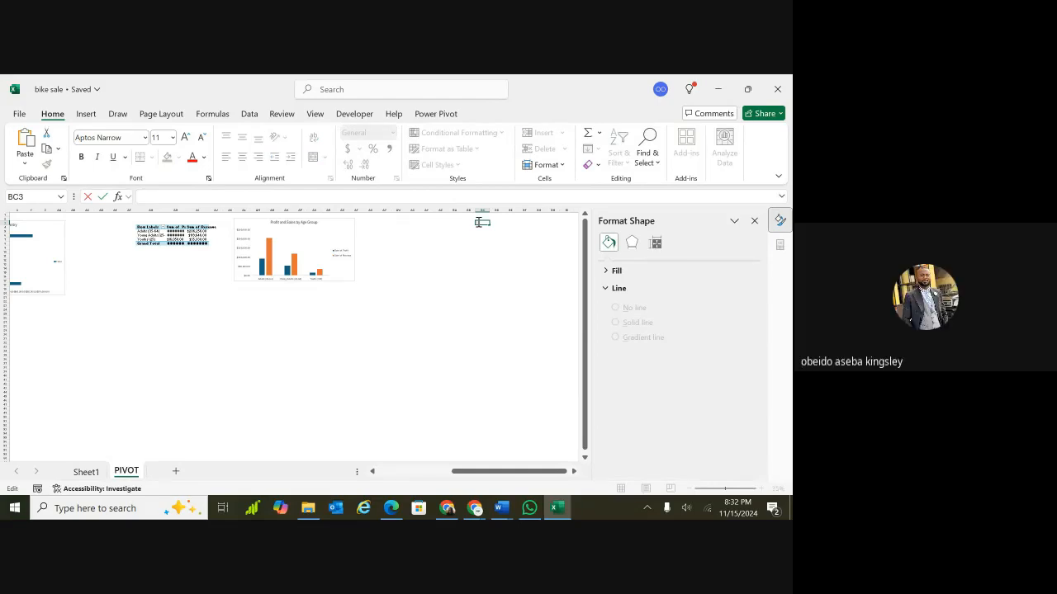
{"action": "type", "text": "R"}
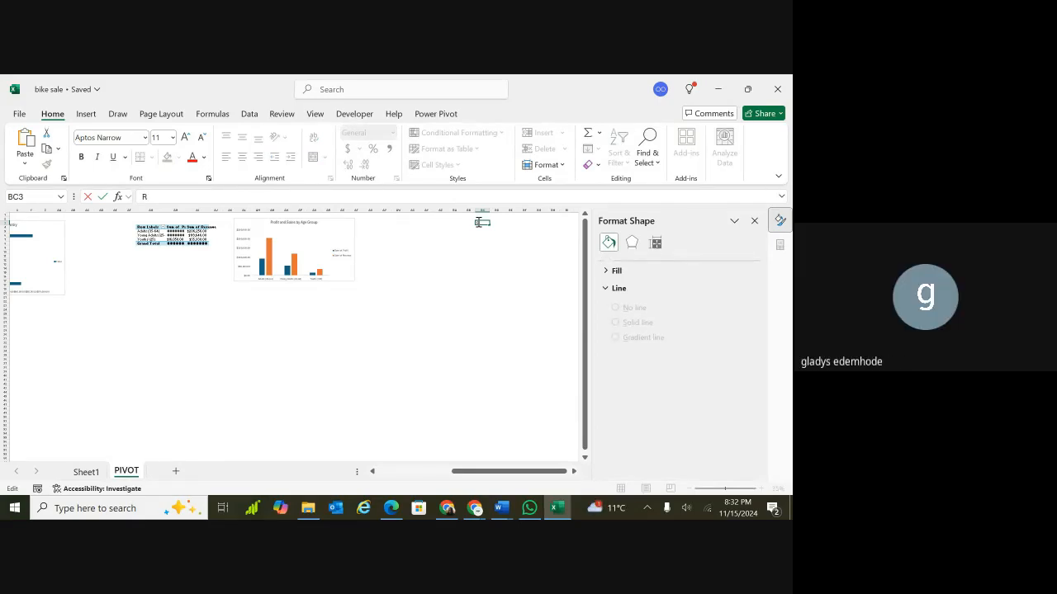
{"action": "type", "text": "evenue"}
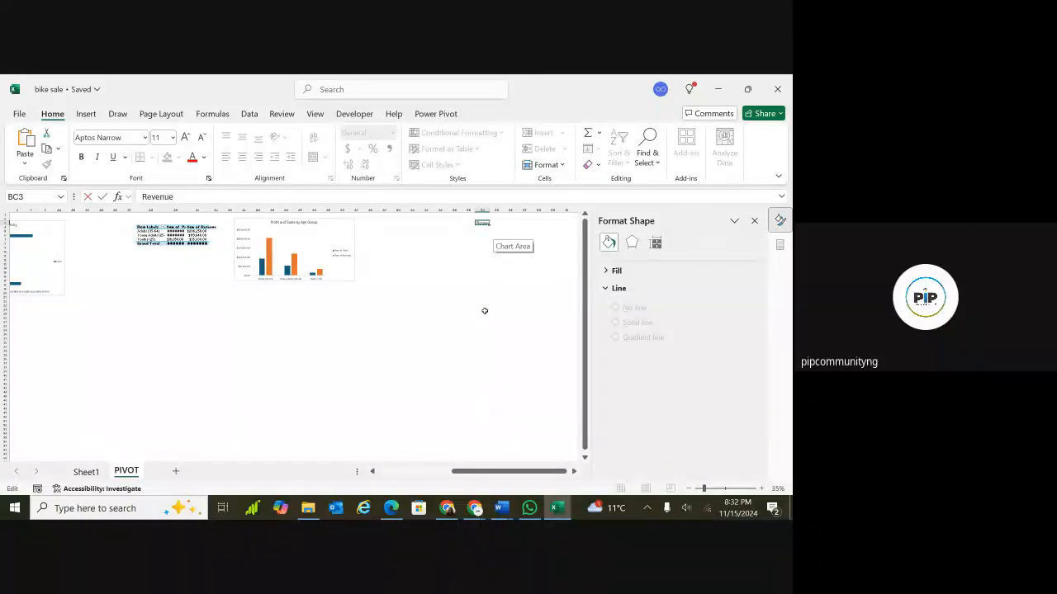
{"action": "left_click", "coordinate": [512, 358]}
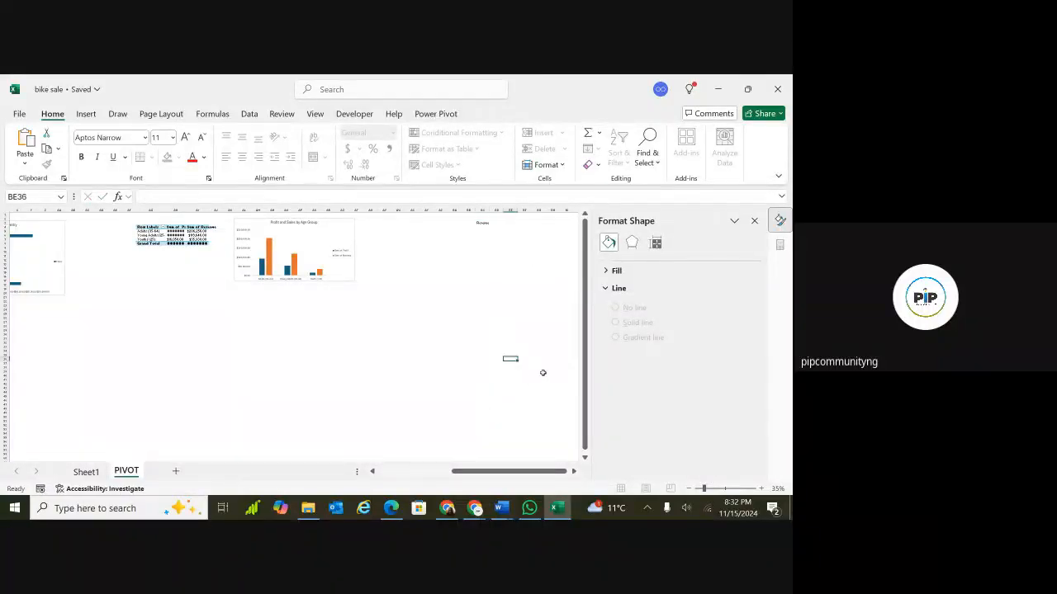
Enter the label Cost in cell BC4, below Revenue on the PIVOT sheet.
{"action": "left_click", "coordinate": [714, 490]}
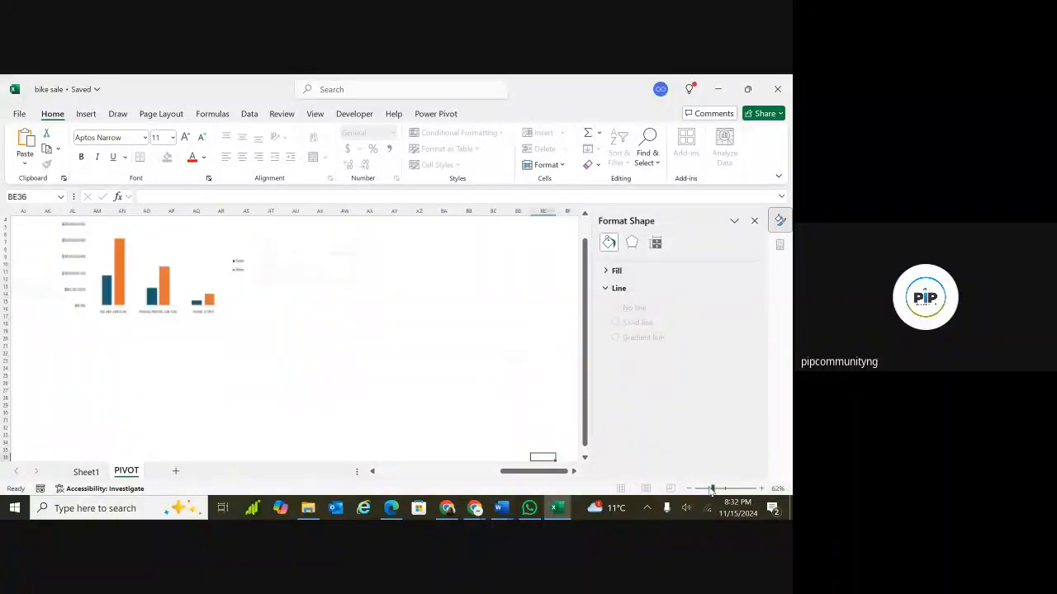
{"action": "scroll", "coordinate": [571, 338], "scroll_direction": "up", "scroll_amount": 4}
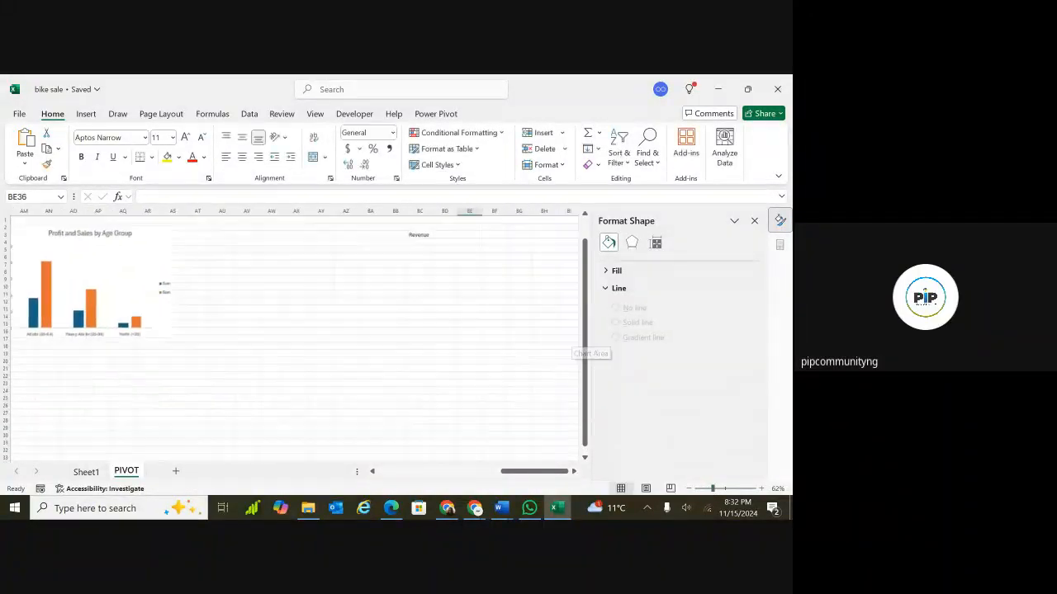
{"action": "left_click", "coordinate": [497, 273]}
{"action": "left_click", "coordinate": [380, 263]}
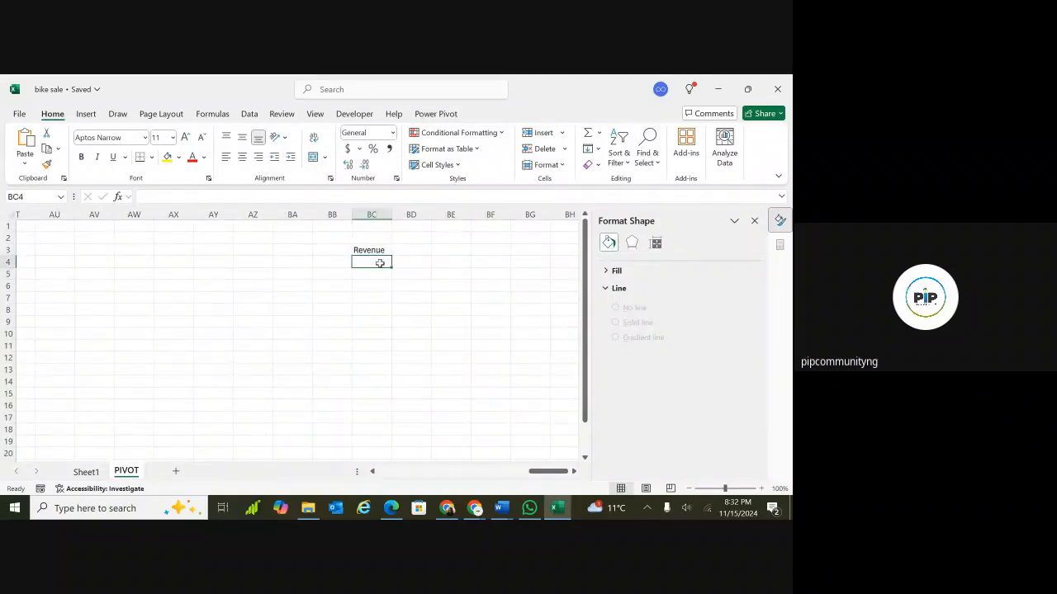
{"action": "type", "text": "Cost"}
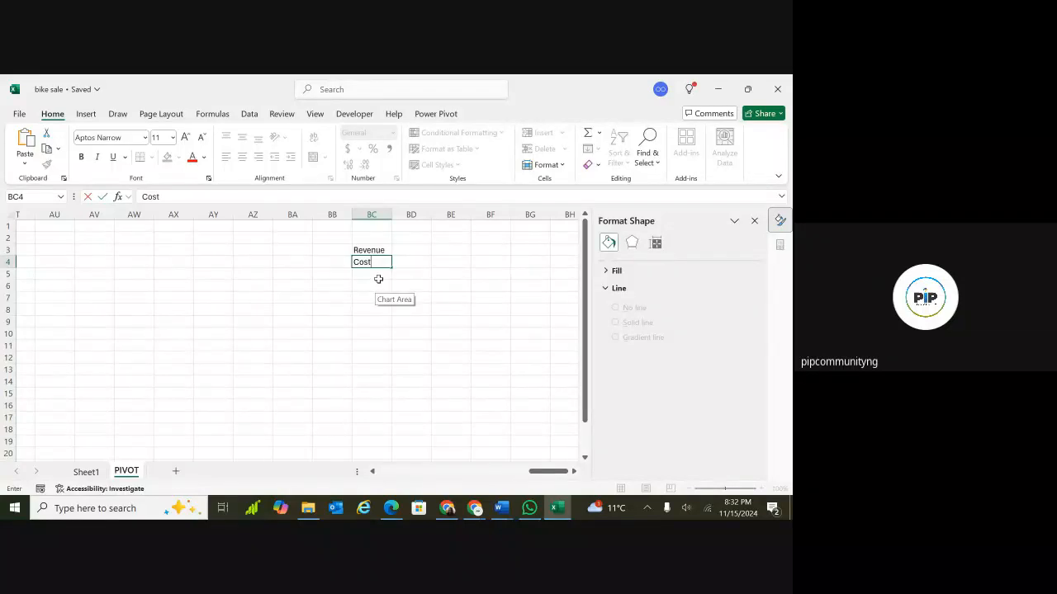
{"action": "key", "text": "Return"}
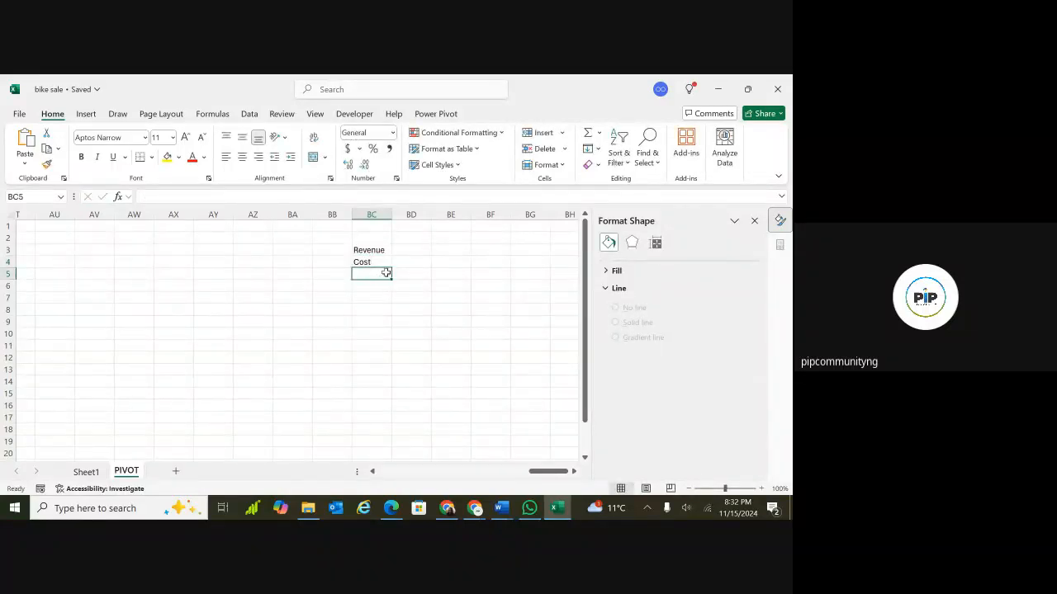
Enter the label Order Quantity in cell BC5 below Cost.
{"action": "double_click", "coordinate": [378, 273]}
{"action": "type", "text": "Ord"}
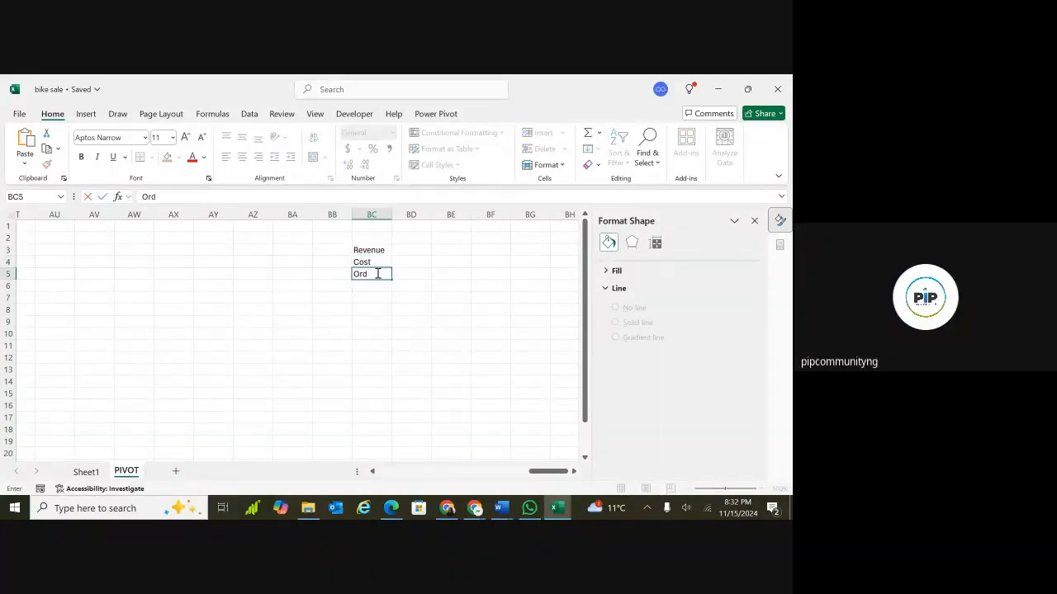
{"action": "type", "text": "er Quantity"}
{"action": "scroll", "coordinate": [415, 287], "scroll_direction": "left", "scroll_amount": 3}
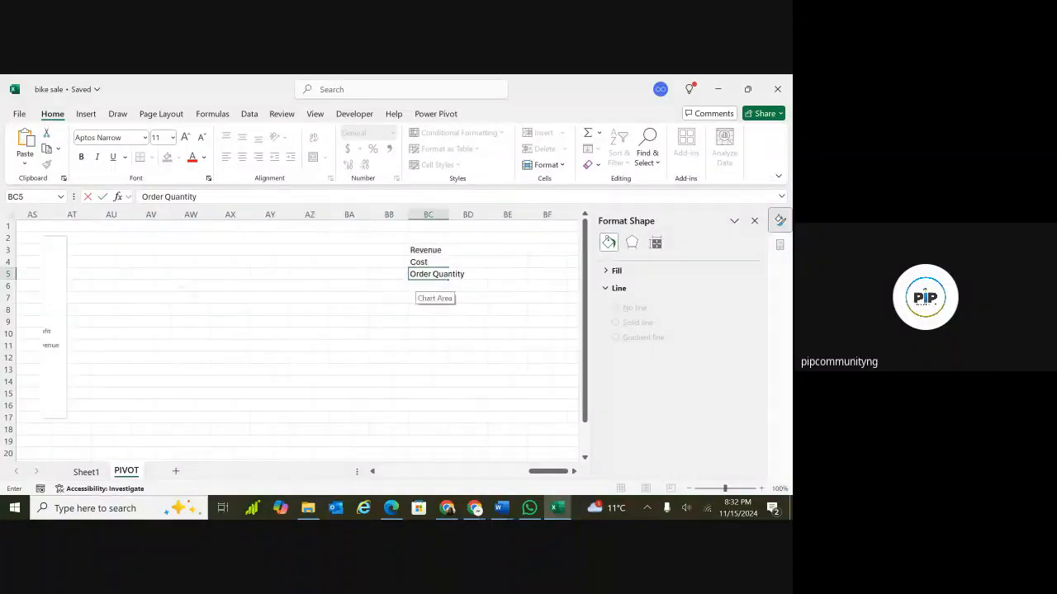
{"action": "scroll", "coordinate": [415, 288], "scroll_direction": "right", "scroll_amount": 1}
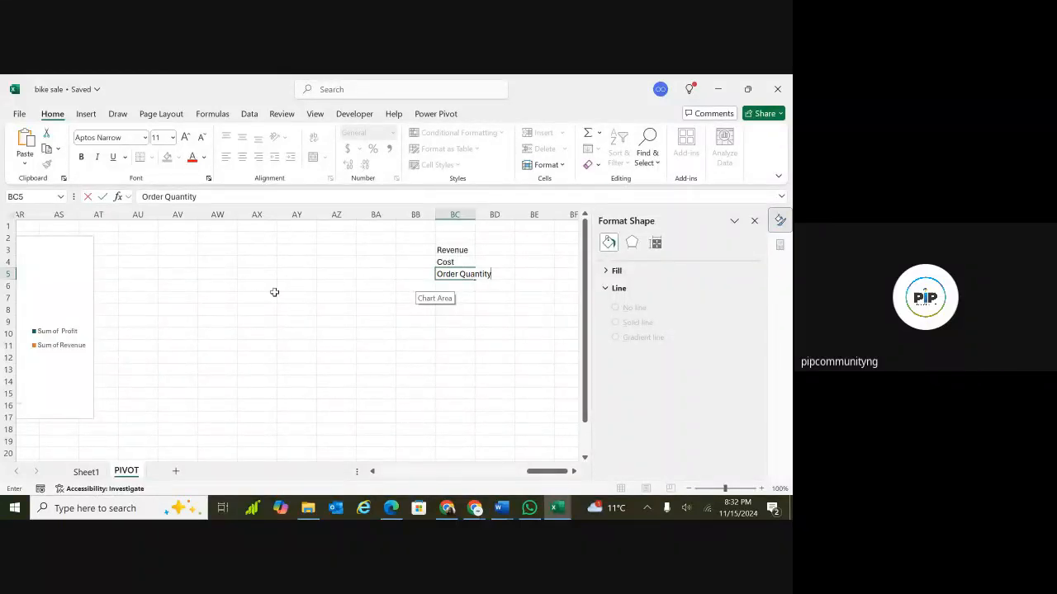
{"action": "left_click", "coordinate": [251, 323]}
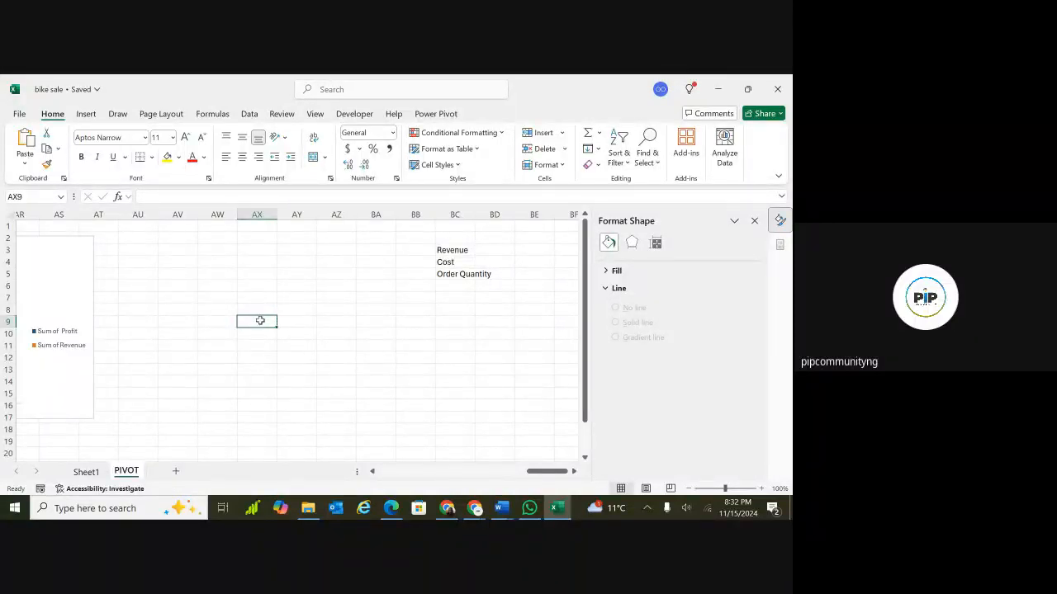
Widen column C of the revenue-by-country PivotTable and select its Sum of Revenue header cell.
{"action": "scroll", "coordinate": [256, 322], "scroll_direction": "left", "scroll_amount": 15}
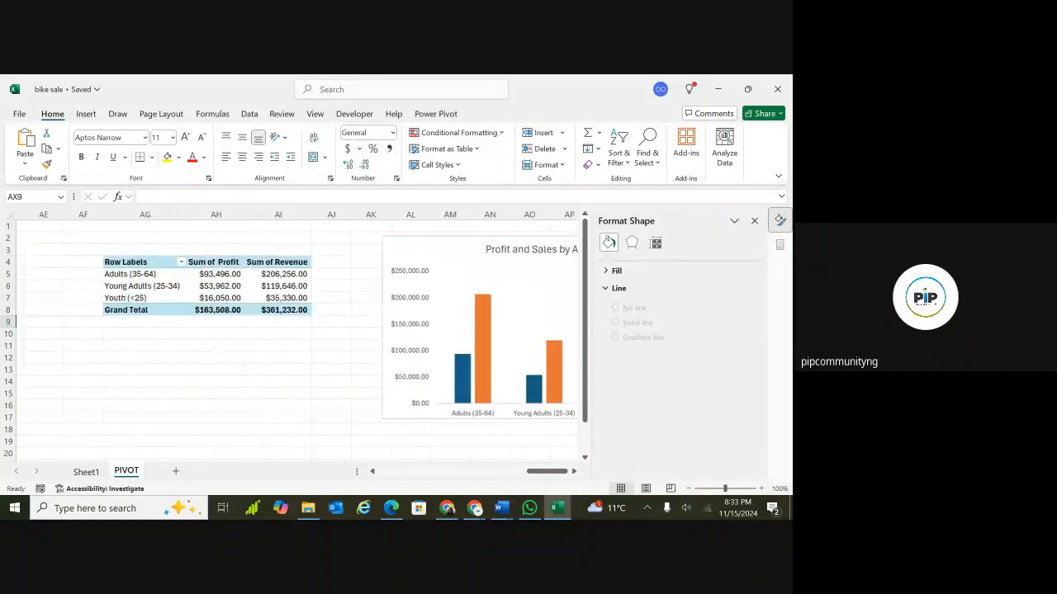
{"action": "scroll", "coordinate": [257, 322], "scroll_direction": "left", "scroll_amount": 3}
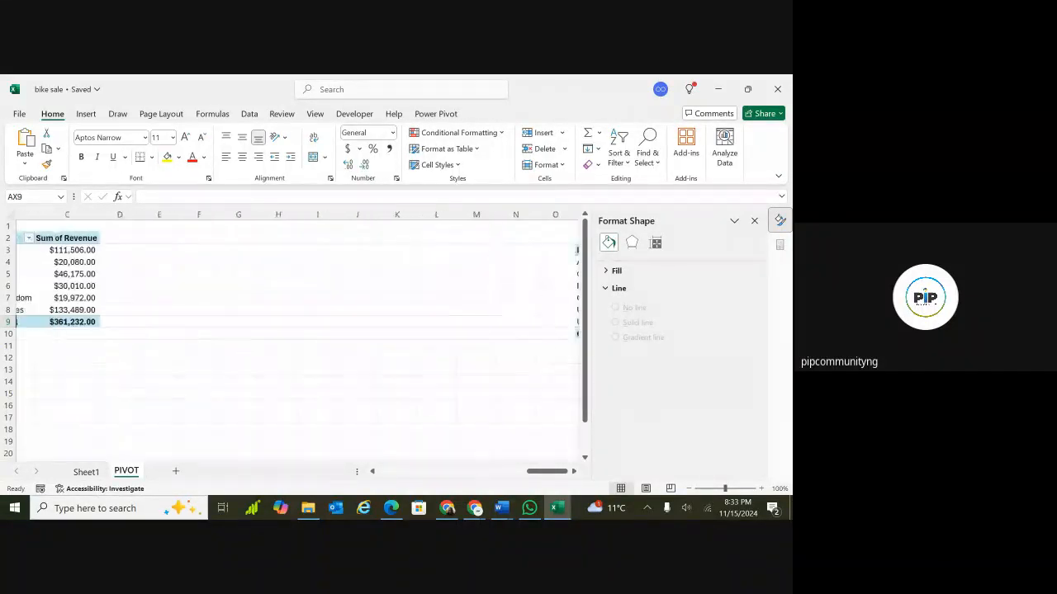
{"action": "scroll", "coordinate": [257, 322], "scroll_direction": "down", "scroll_amount": 5}
{"action": "scroll", "coordinate": [257, 322], "scroll_direction": "left", "scroll_amount": 2}
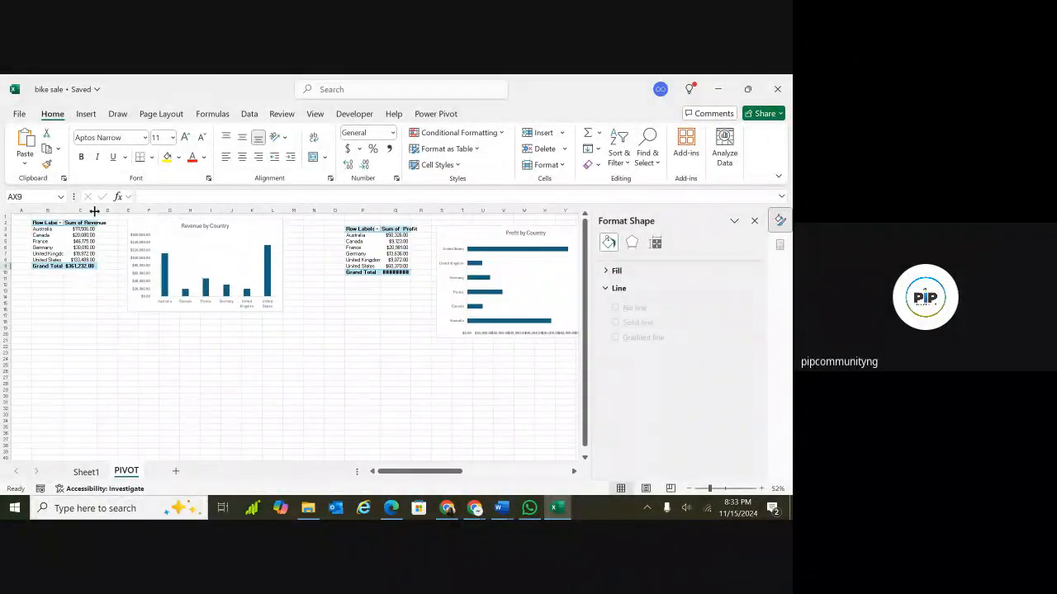
{"action": "left_click_drag", "start_coordinate": [96, 212], "coordinate": [108, 212]}
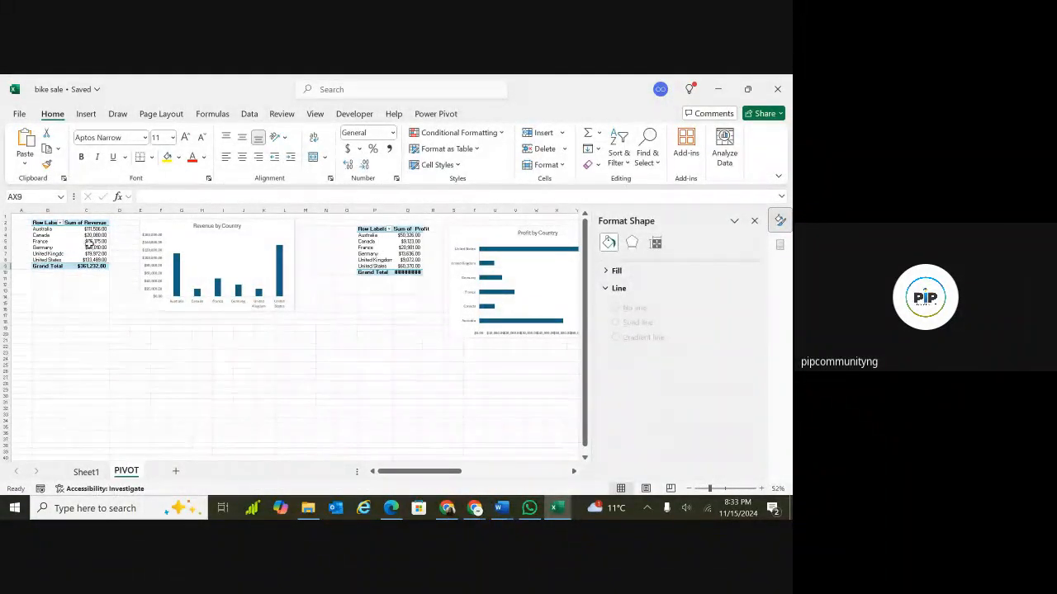
{"action": "mouse_move", "coordinate": [93, 229]}
{"action": "left_click", "coordinate": [86, 224]}
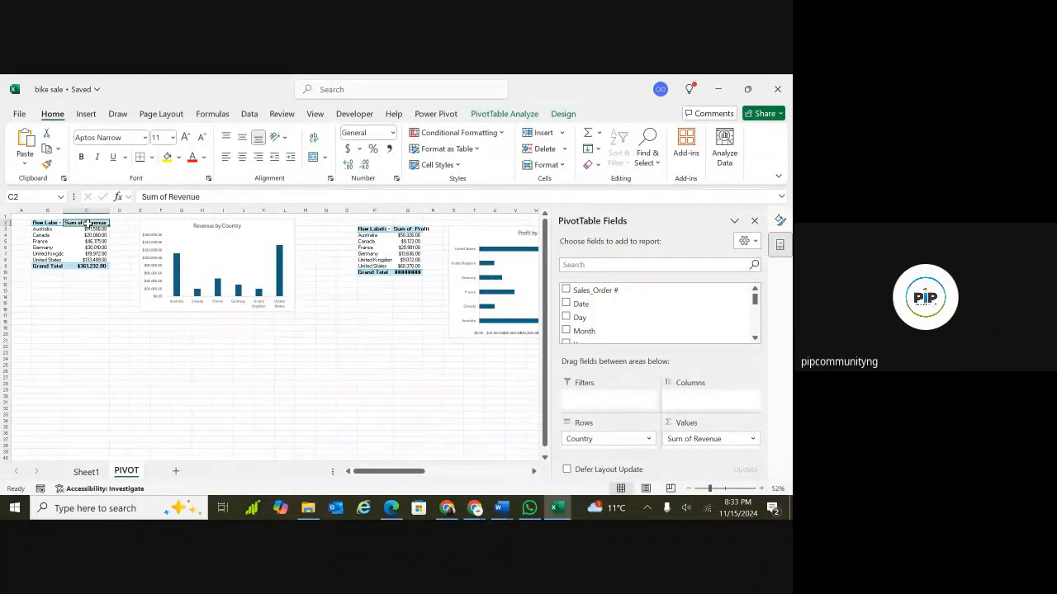
Rename the revenue-by-country PivotTable as Revenue_by_Country.
{"action": "left_click", "coordinate": [498, 115]}
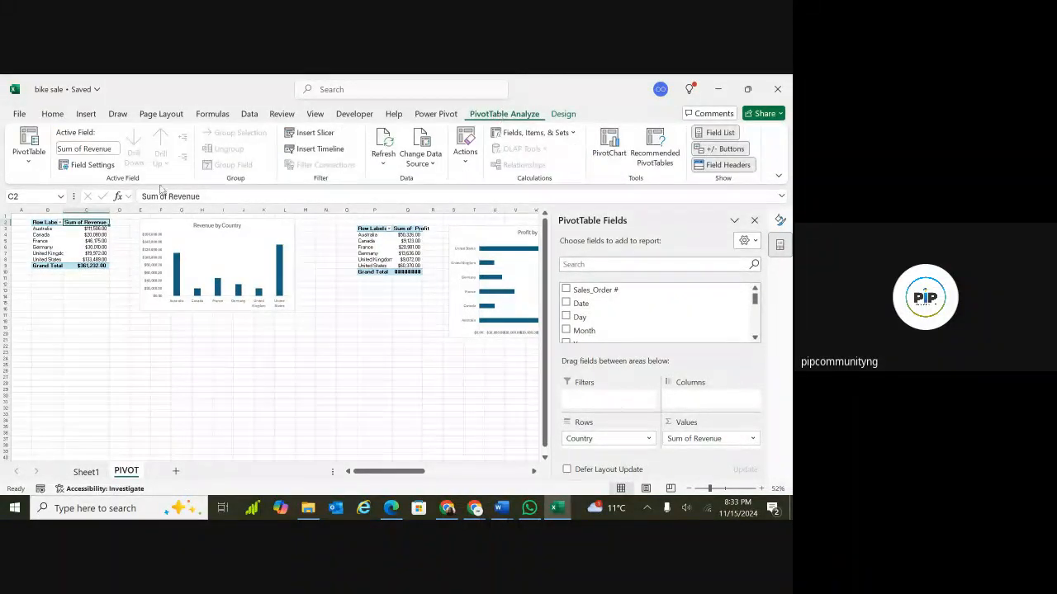
{"action": "left_click", "coordinate": [30, 161]}
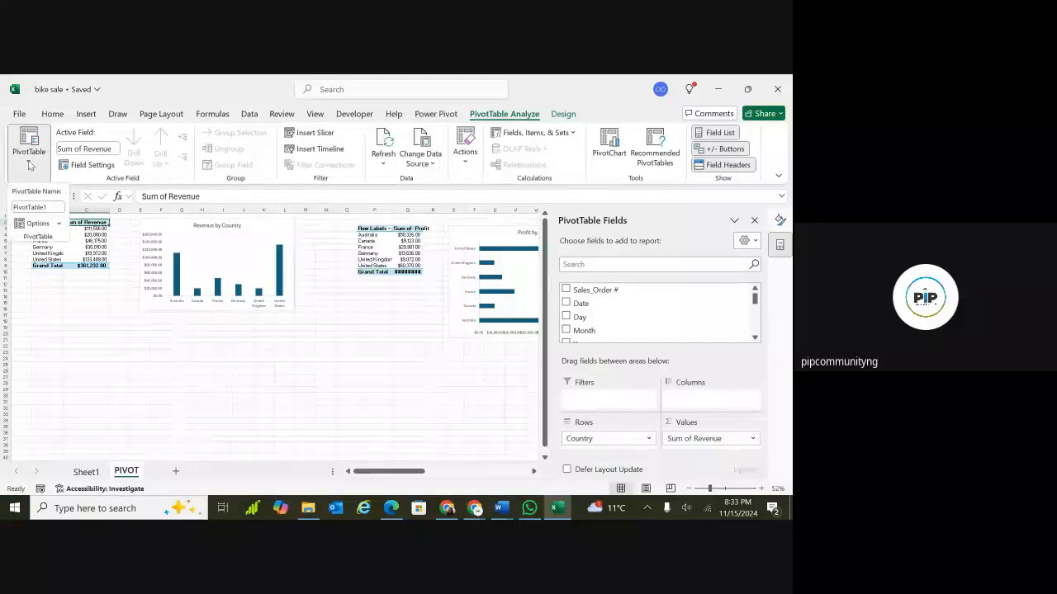
{"action": "left_click", "coordinate": [48, 207]}
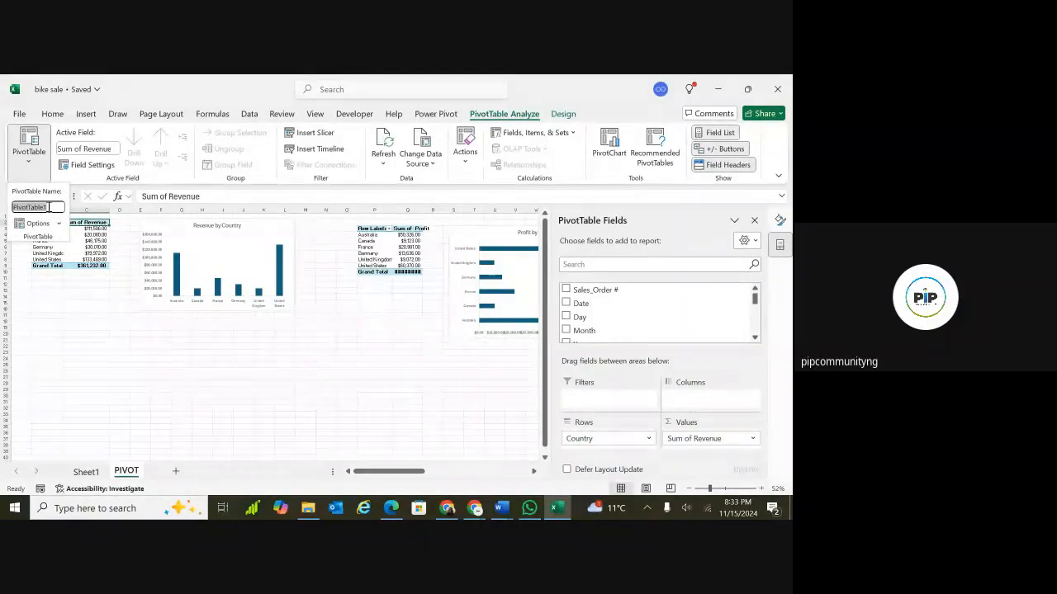
{"action": "key", "text": "BackSpace"}
{"action": "type", "text": "Revenue"}
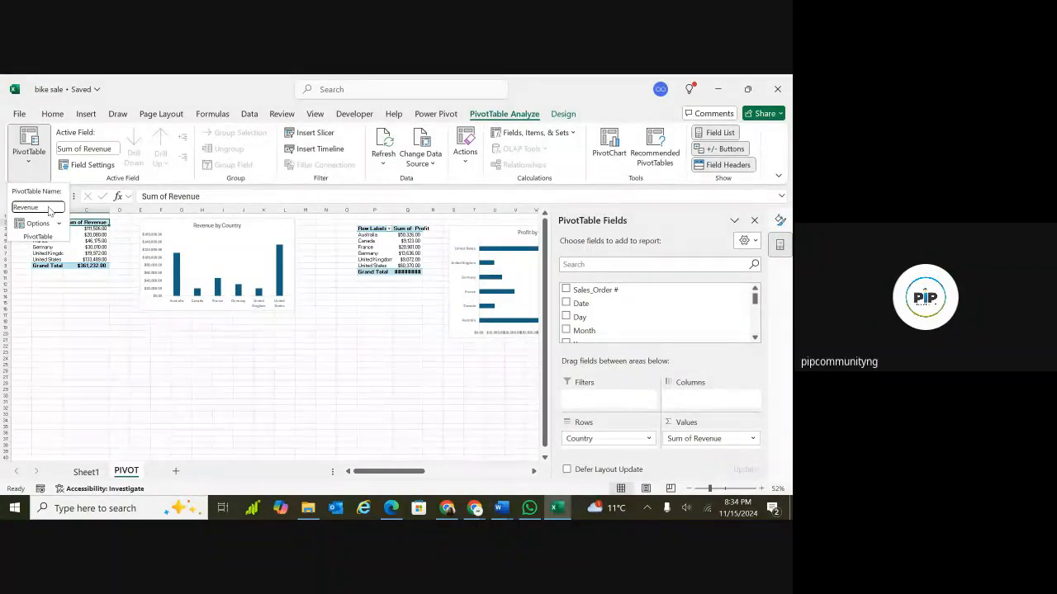
{"action": "type", "text": "_by"}
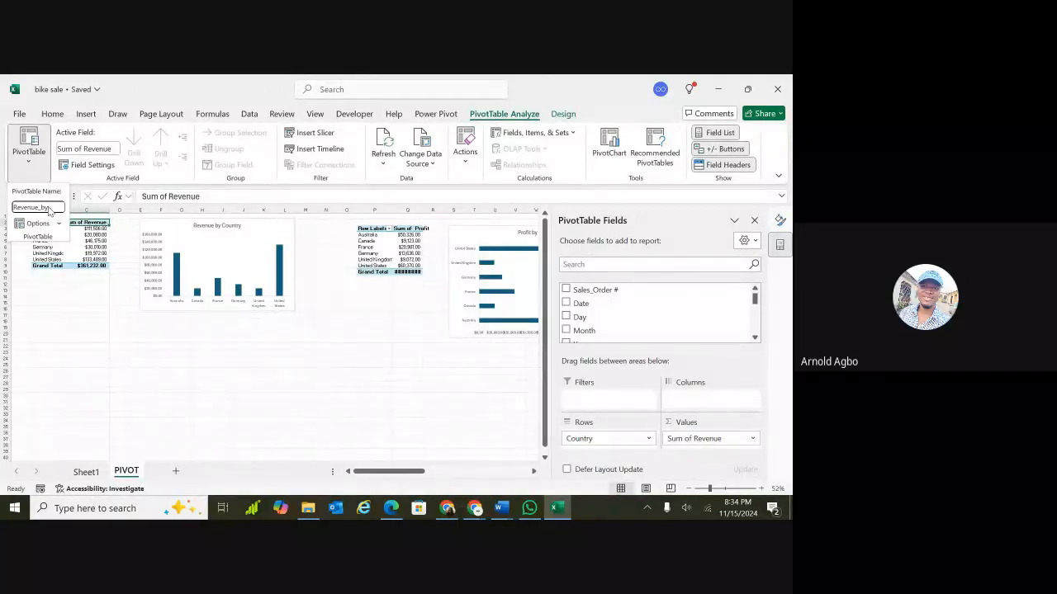
{"action": "type", "text": "_Reve"}
{"action": "key", "text": "BackSpace"}
{"action": "key", "text": "BackSpace"}
{"action": "key", "text": "BackSpace"}
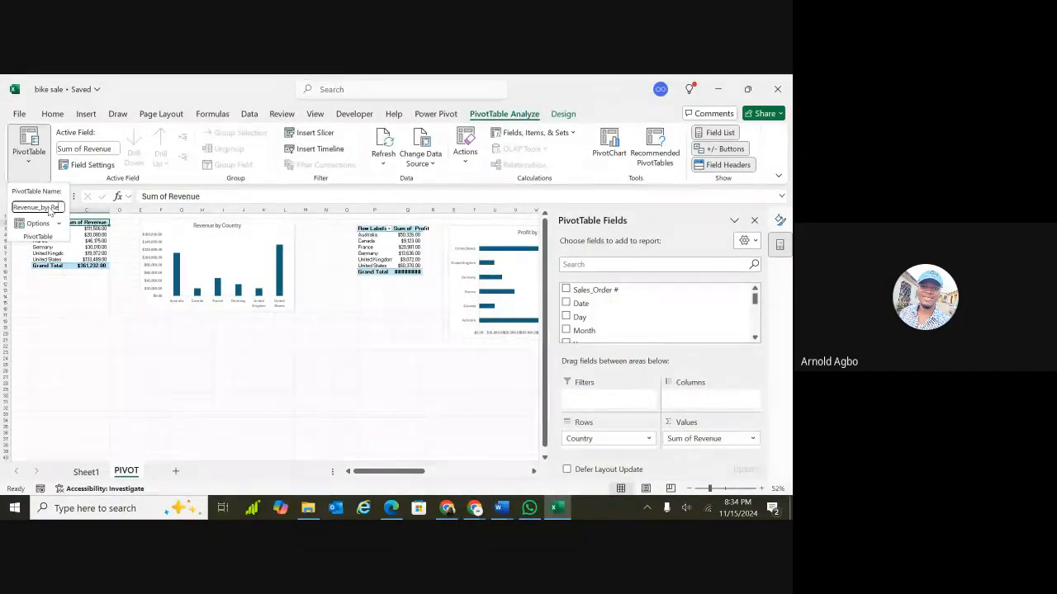
{"action": "type", "text": "_Co"}
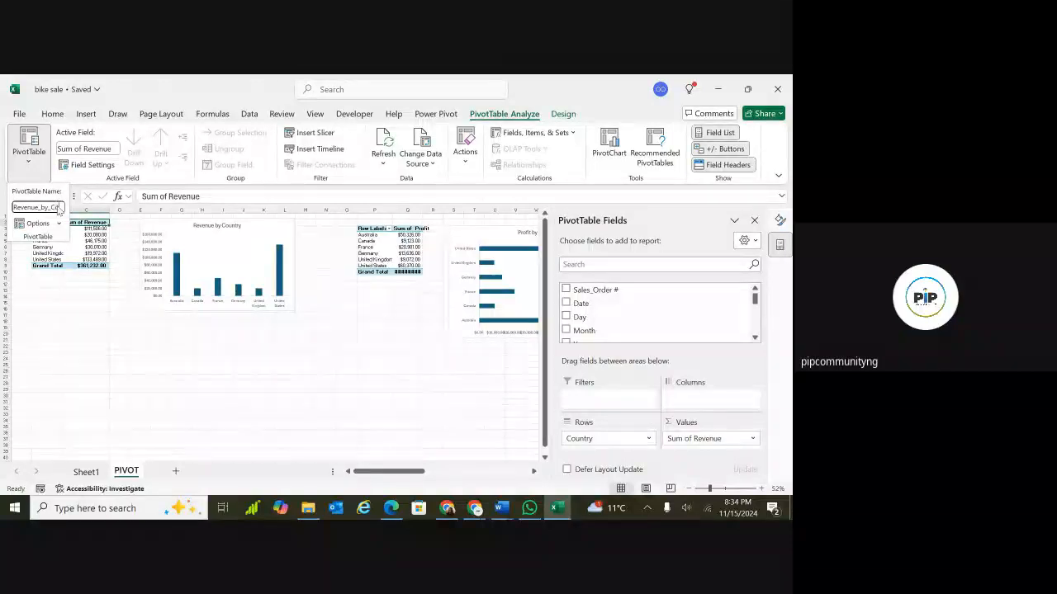
{"action": "type", "text": "untry"}
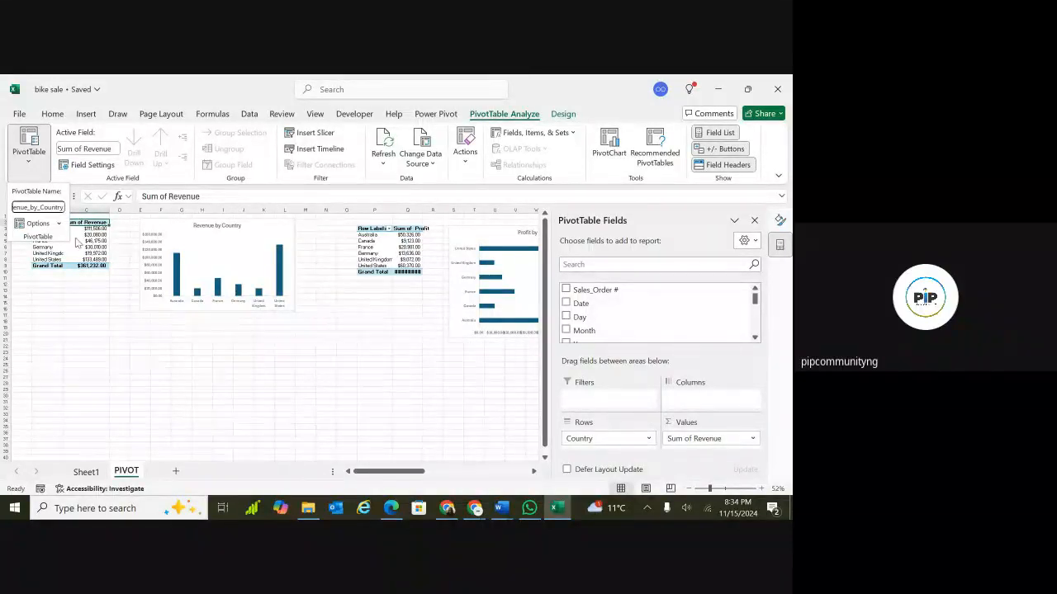
{"action": "key", "text": "Return"}
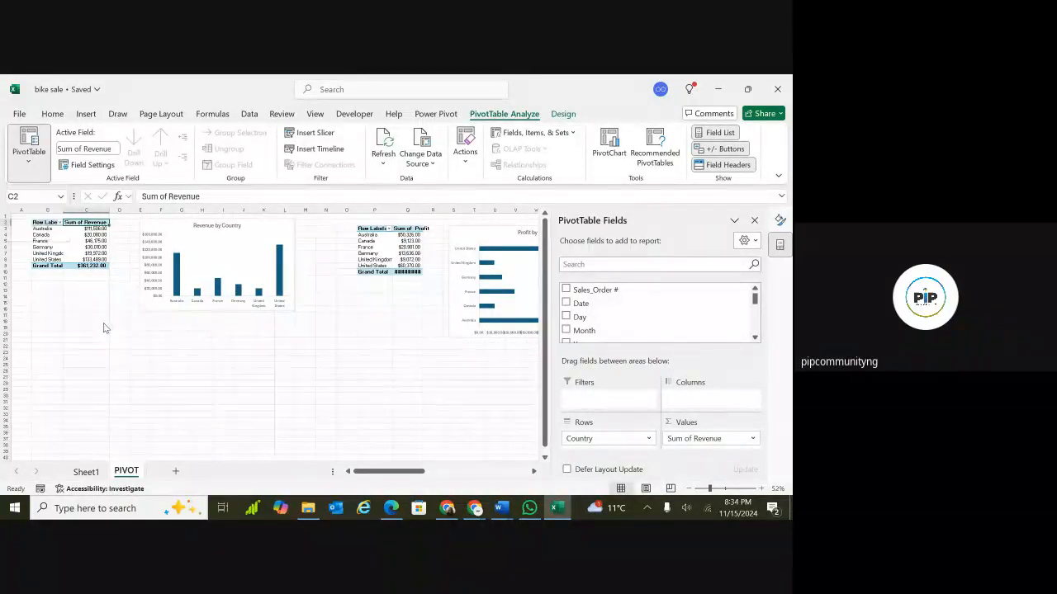
Rename the profit-by-country PivotTable as Profit_by_country.
{"action": "left_click", "coordinate": [142, 248]}
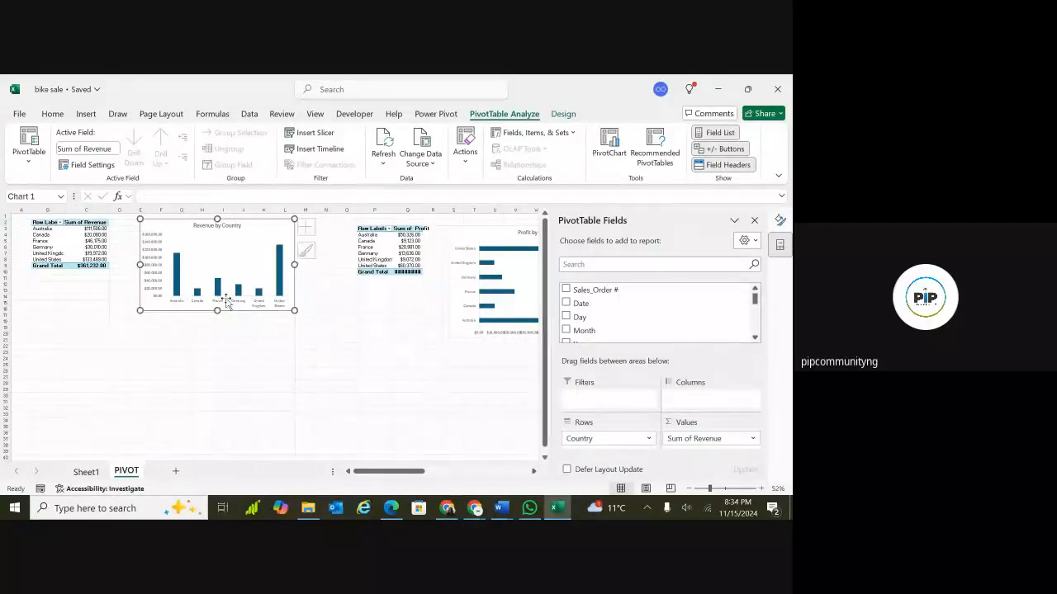
{"action": "left_click", "coordinate": [394, 403]}
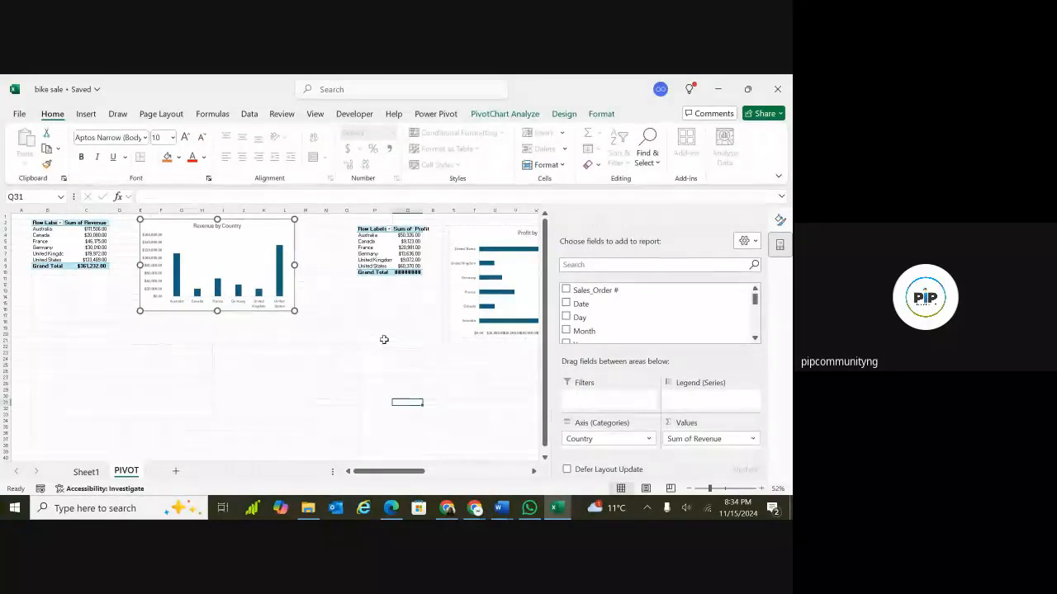
{"action": "left_click", "coordinate": [373, 235]}
{"action": "left_click", "coordinate": [376, 229]}
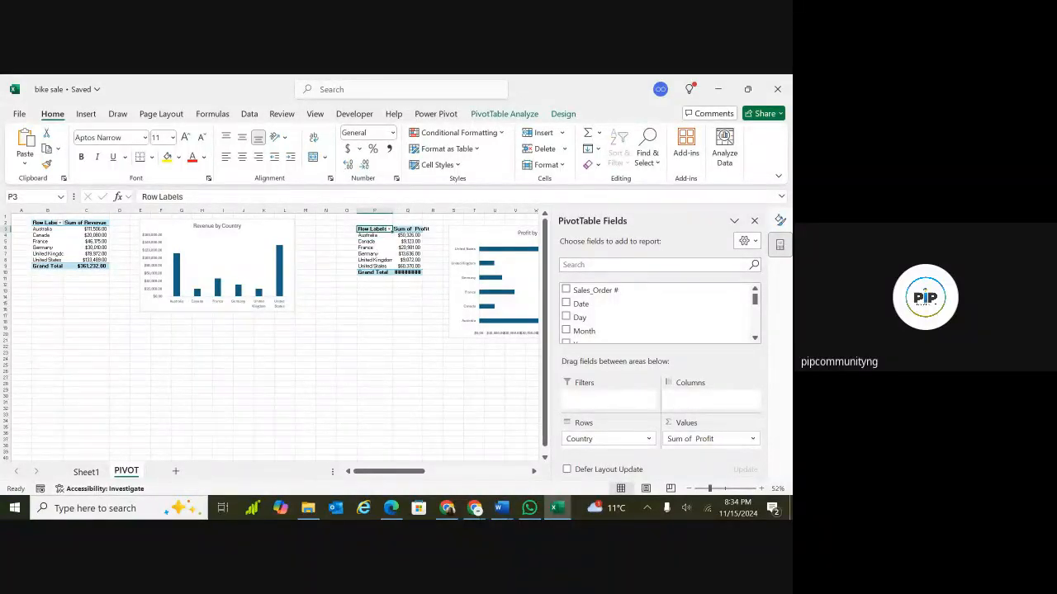
{"action": "scroll", "coordinate": [273, 330], "scroll_direction": "right", "scroll_amount": 3}
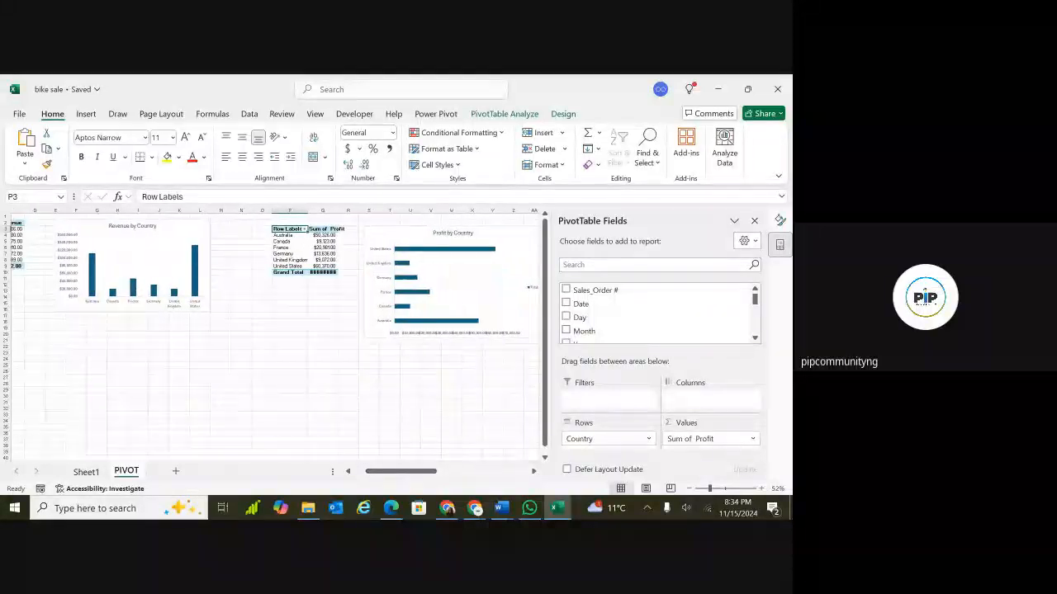
{"action": "scroll", "coordinate": [272, 330], "scroll_direction": "right", "scroll_amount": 6}
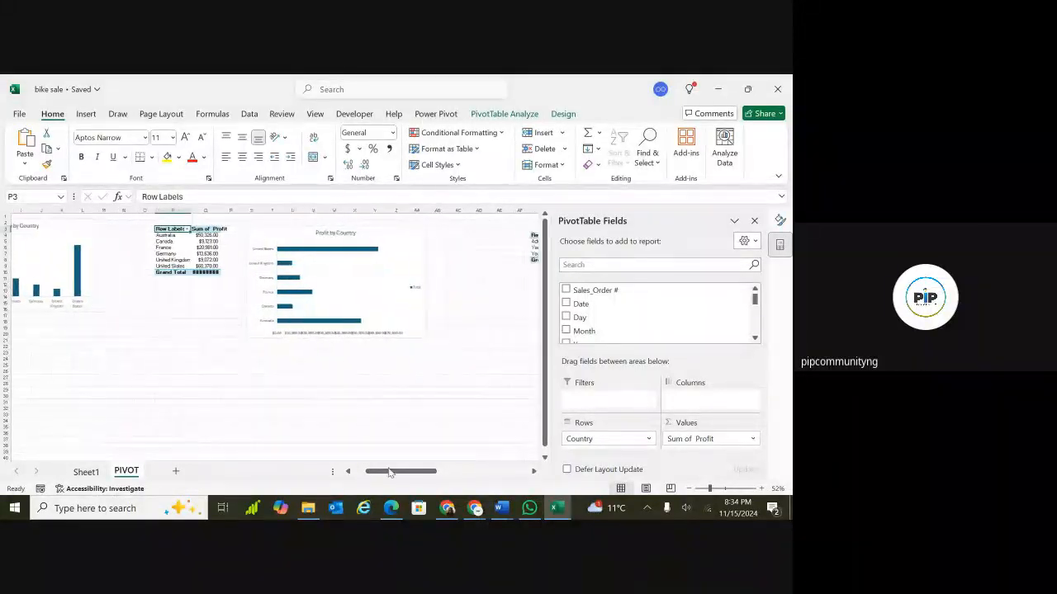
{"action": "left_click", "coordinate": [312, 231]}
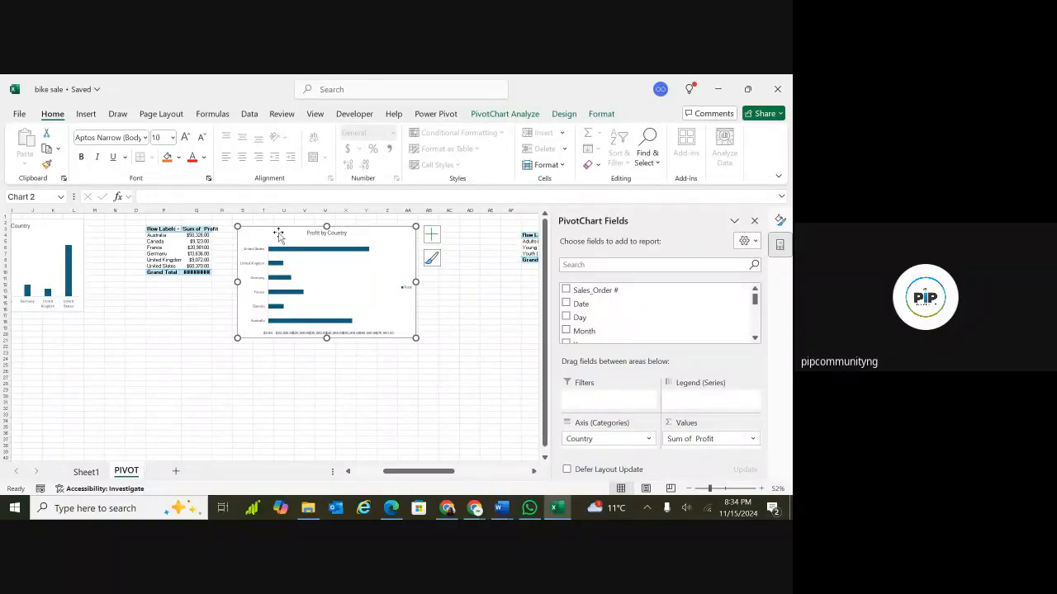
{"action": "left_click", "coordinate": [198, 228]}
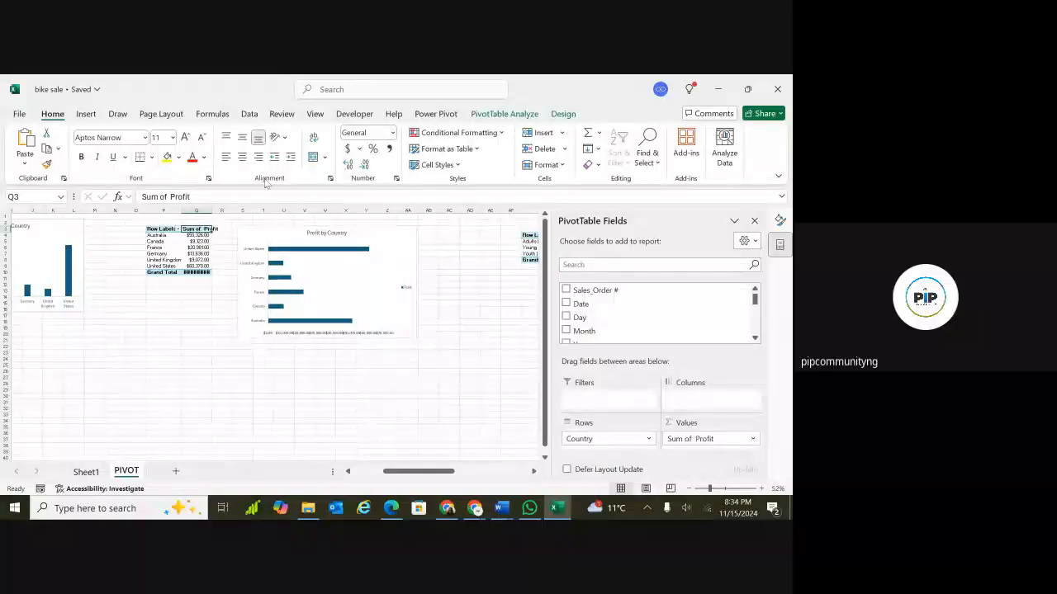
{"action": "left_click", "coordinate": [506, 114]}
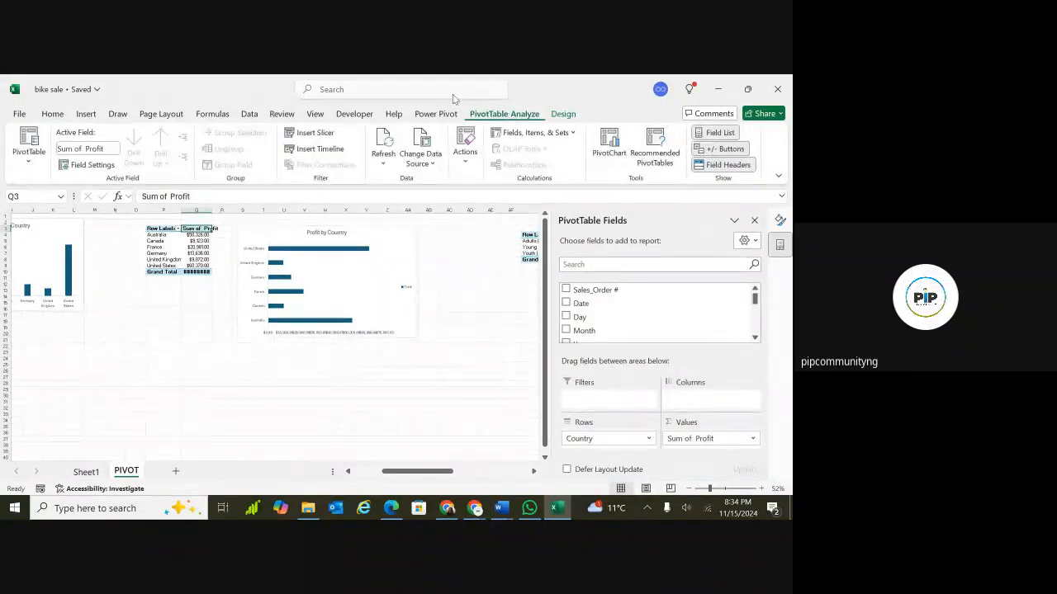
{"action": "left_click", "coordinate": [29, 161]}
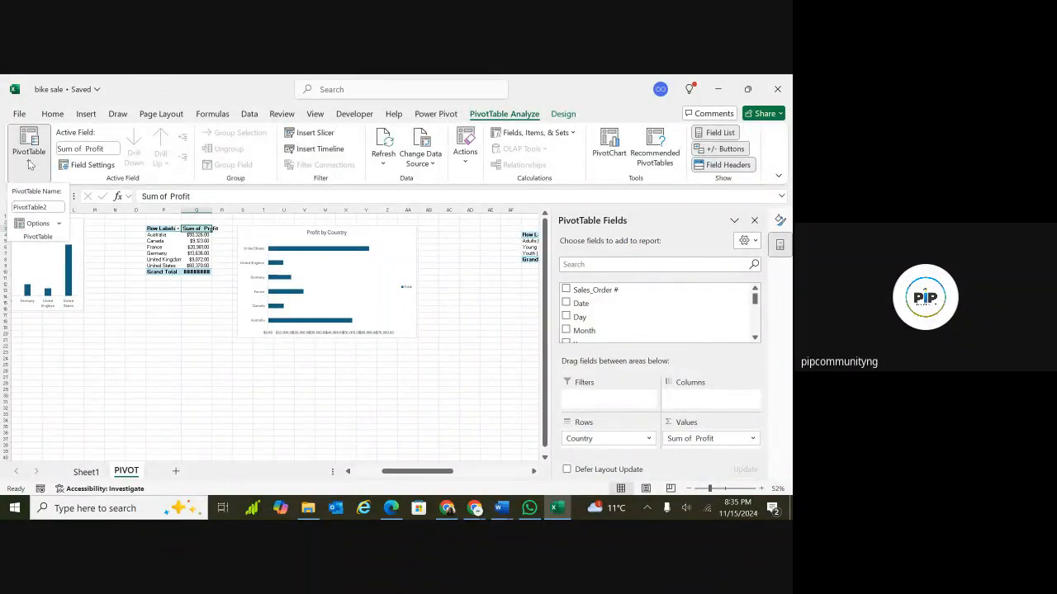
{"action": "left_click", "coordinate": [42, 206]}
{"action": "type", "text": "Profit_by_country"}
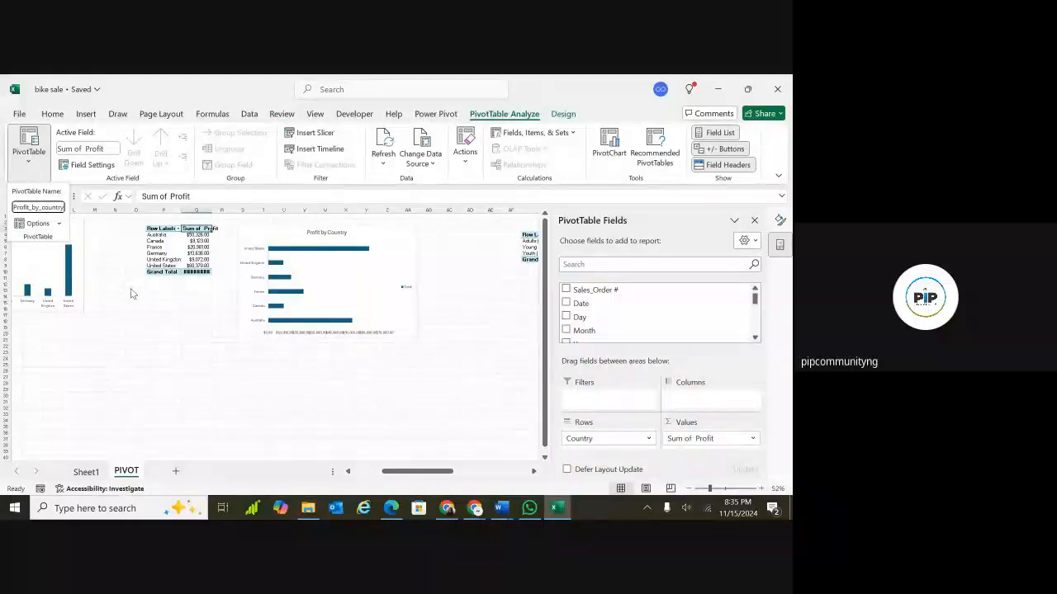
{"action": "key", "text": "Return"}
Review the Bike_sales source columns on Sheet1, then return to the age-group PivotChart on the PIVOT sheet.
{"action": "scroll", "coordinate": [292, 278], "scroll_direction": "right", "scroll_amount": 5}
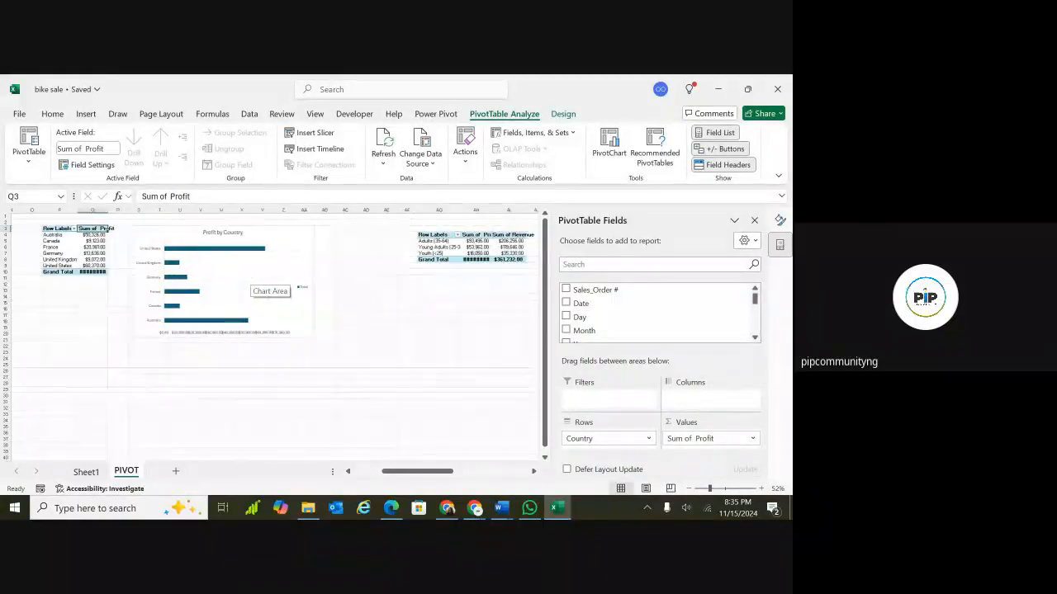
{"action": "scroll", "coordinate": [256, 280], "scroll_direction": "right", "scroll_amount": 3}
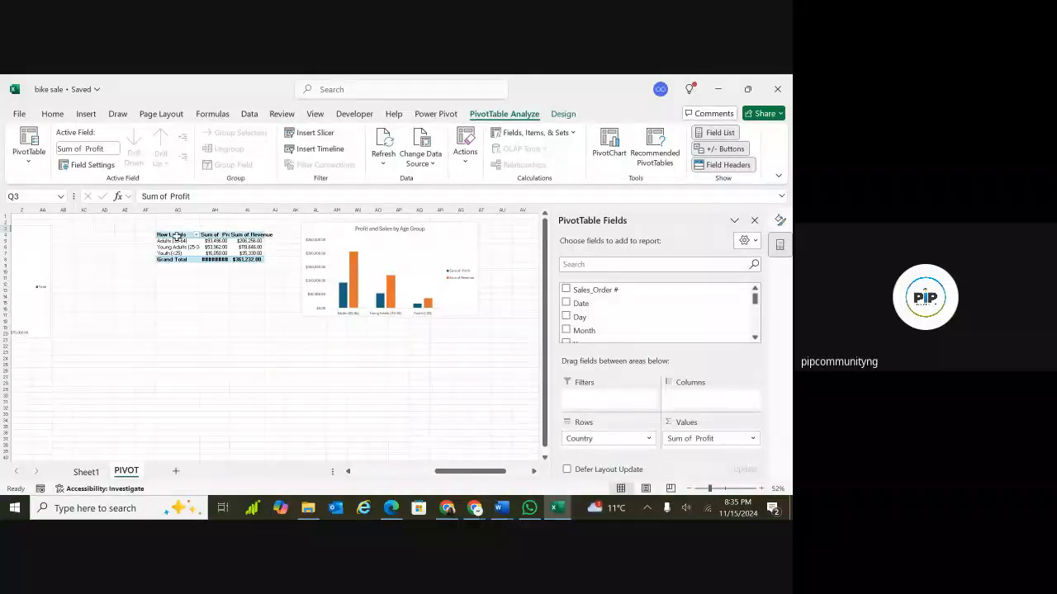
{"action": "left_click", "coordinate": [176, 236]}
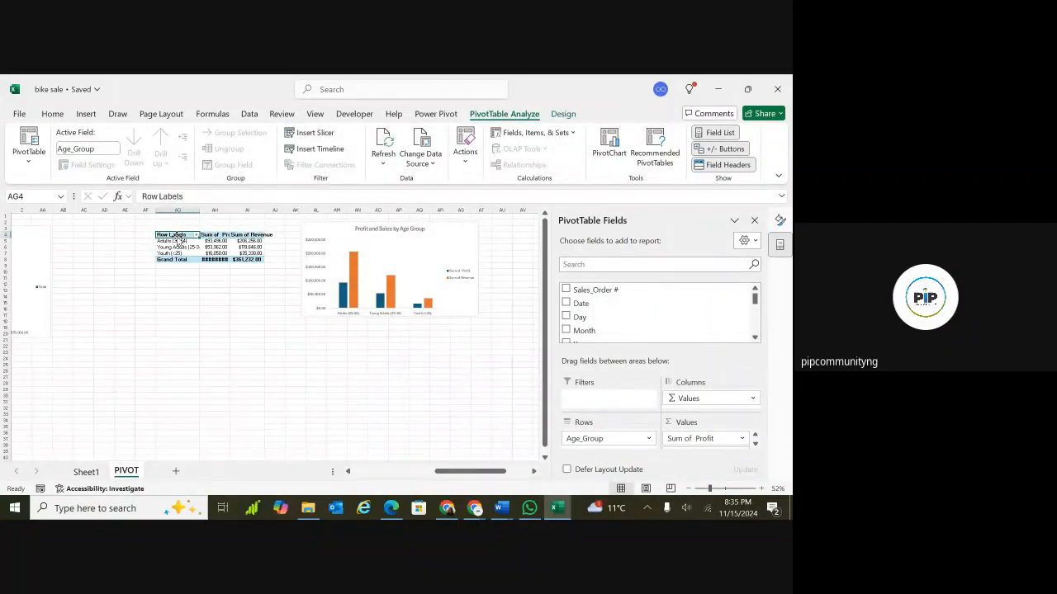
{"action": "left_click", "coordinate": [87, 472]}
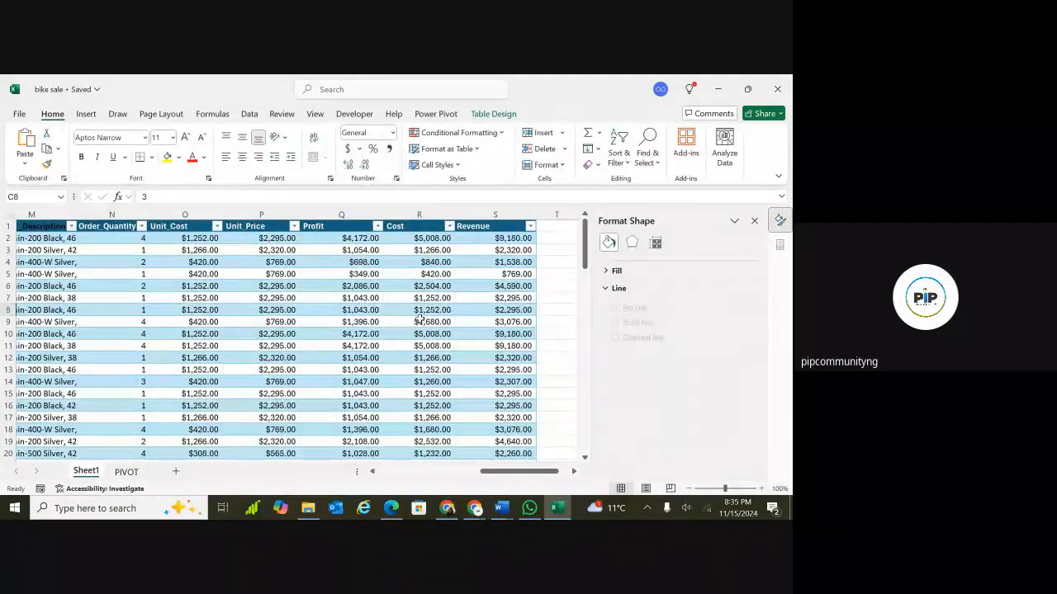
{"action": "scroll", "coordinate": [289, 338], "scroll_direction": "down", "scroll_amount": 3}
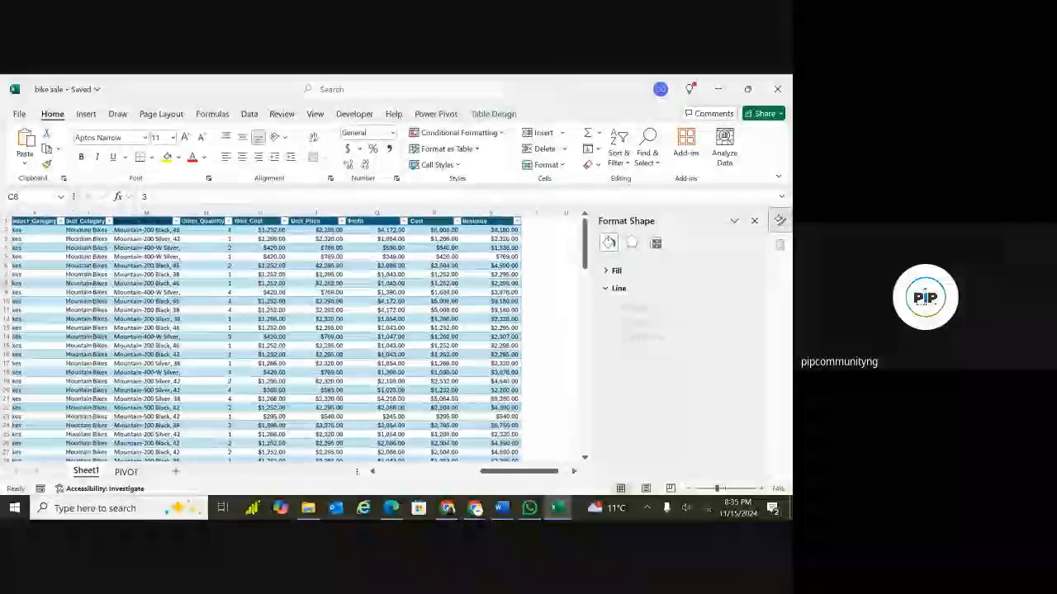
{"action": "scroll", "coordinate": [289, 338], "scroll_direction": "left", "scroll_amount": 3}
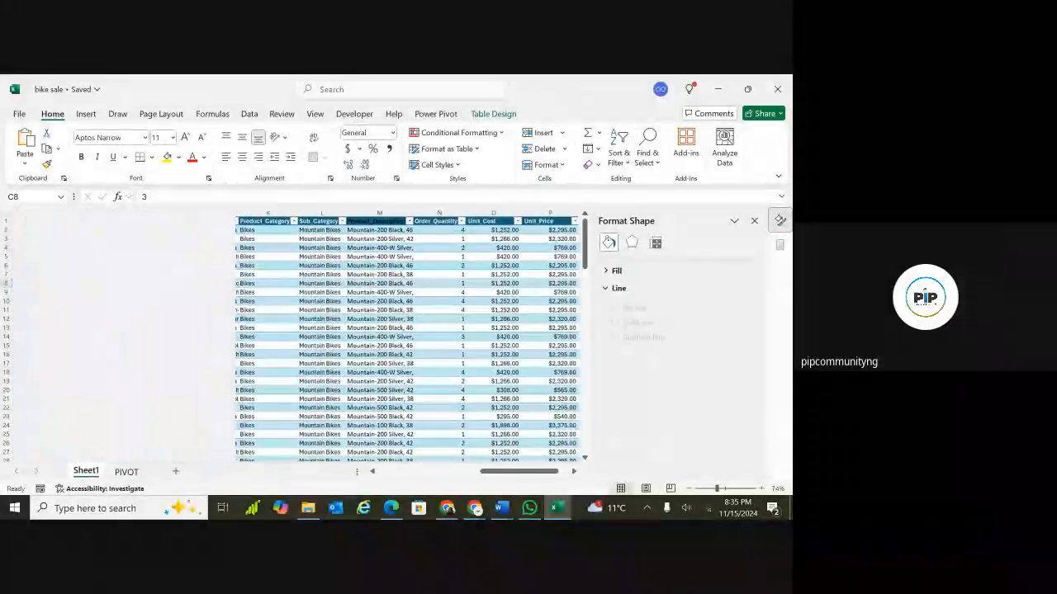
{"action": "scroll", "coordinate": [289, 339], "scroll_direction": "left", "scroll_amount": 5}
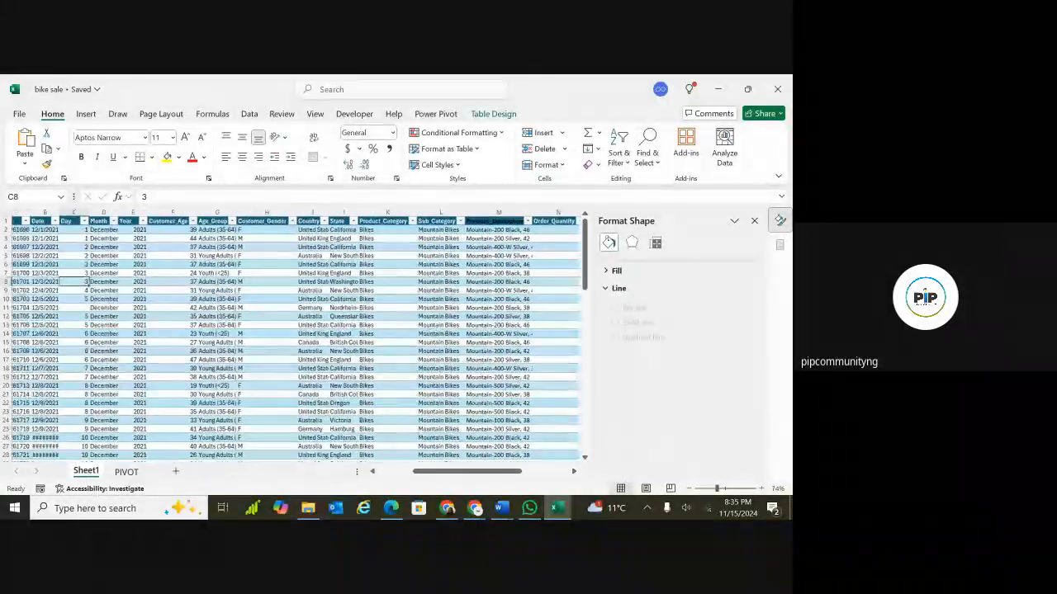
{"action": "scroll", "coordinate": [289, 339], "scroll_direction": "left", "scroll_amount": 1}
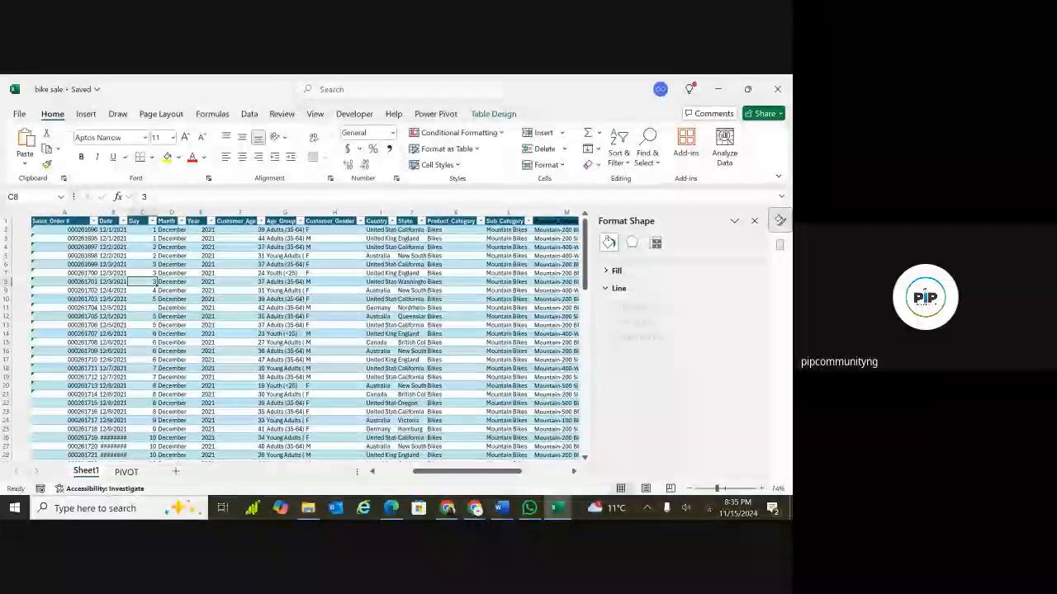
{"action": "scroll", "coordinate": [289, 338], "scroll_direction": "left", "scroll_amount": 2}
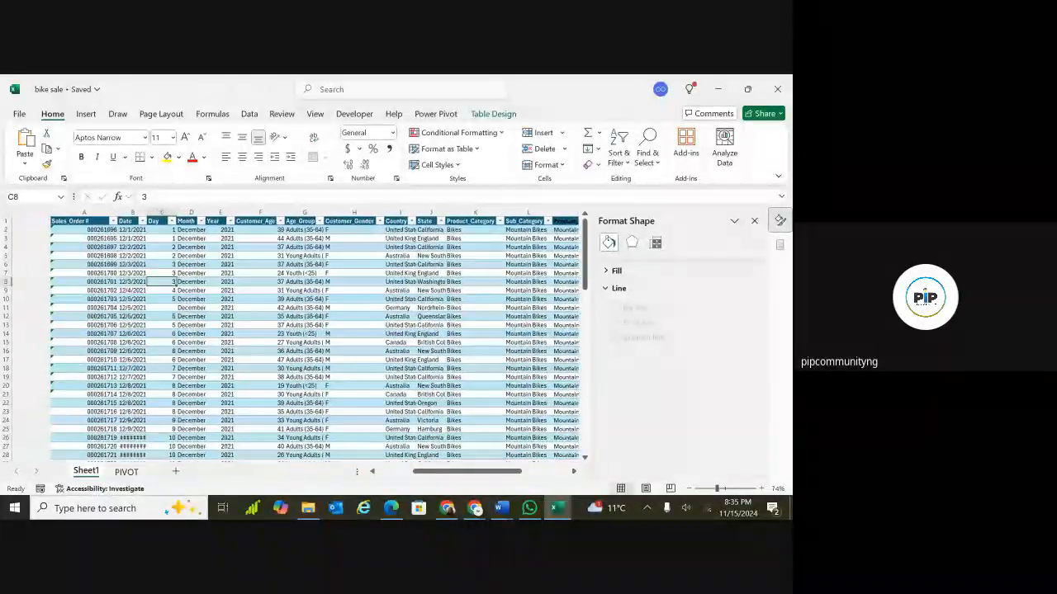
{"action": "scroll", "coordinate": [288, 339], "scroll_direction": "right", "scroll_amount": 2}
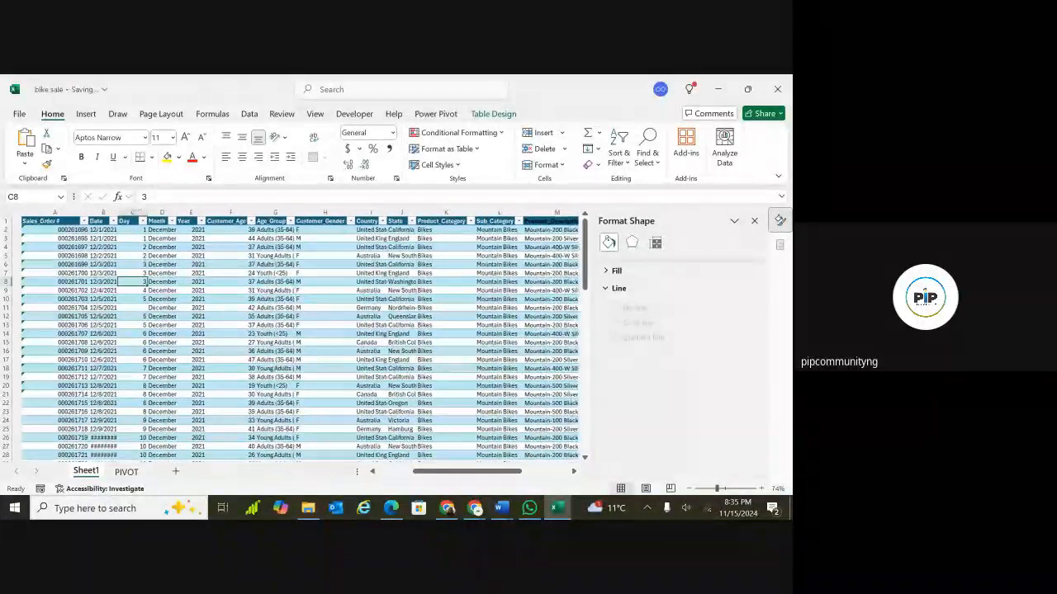
{"action": "scroll", "coordinate": [288, 338], "scroll_direction": "right", "scroll_amount": 5}
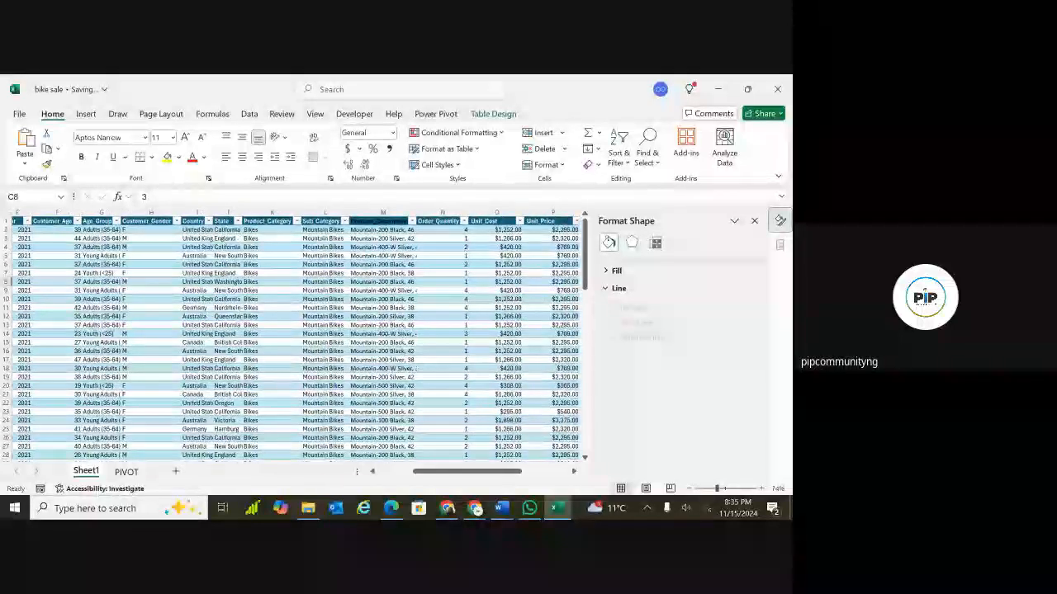
{"action": "scroll", "coordinate": [289, 339], "scroll_direction": "right", "scroll_amount": 2}
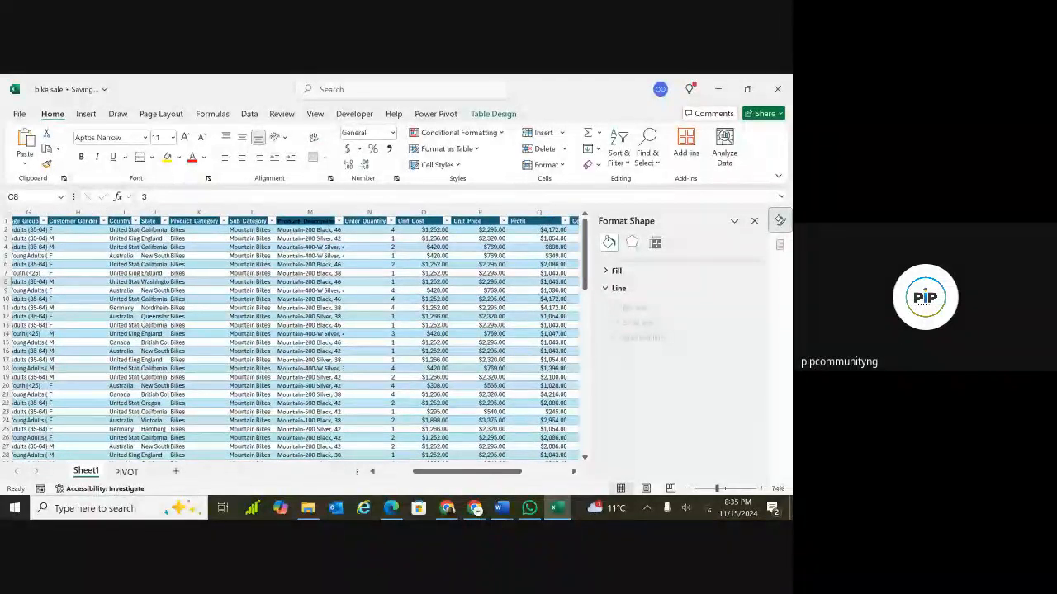
{"action": "scroll", "coordinate": [289, 338], "scroll_direction": "right", "scroll_amount": 2}
{"action": "scroll", "coordinate": [288, 338], "scroll_direction": "right", "scroll_amount": 5}
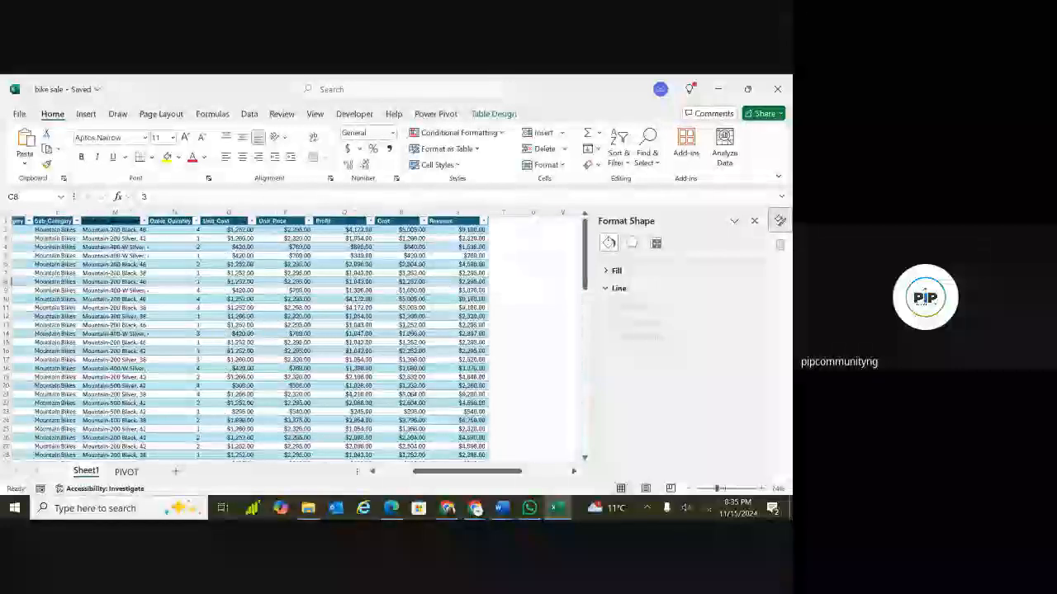
{"action": "scroll", "coordinate": [483, 304], "scroll_direction": "right", "scroll_amount": 1}
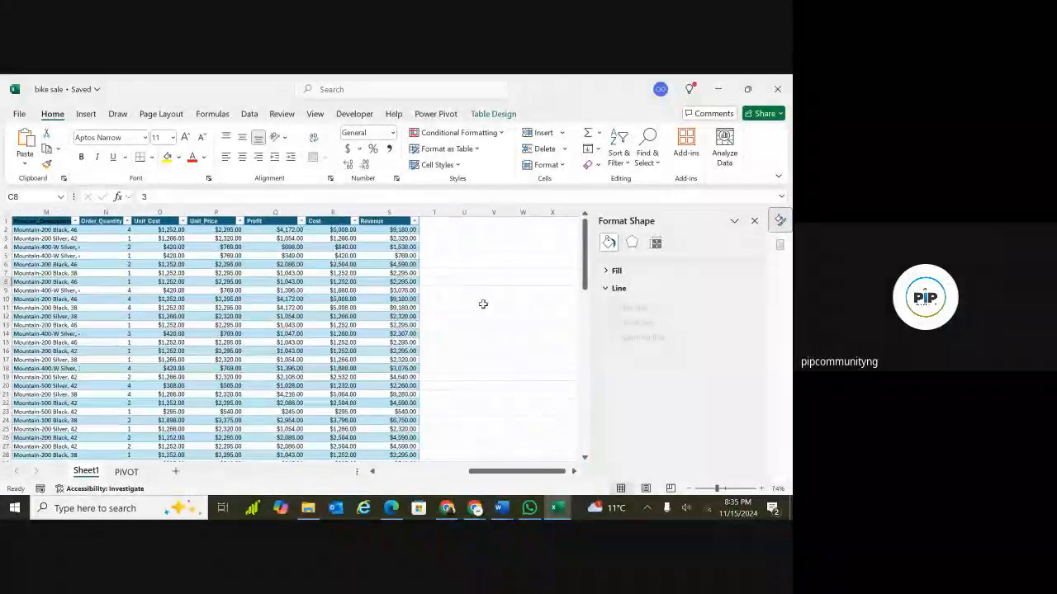
{"action": "left_click", "coordinate": [126, 472]}
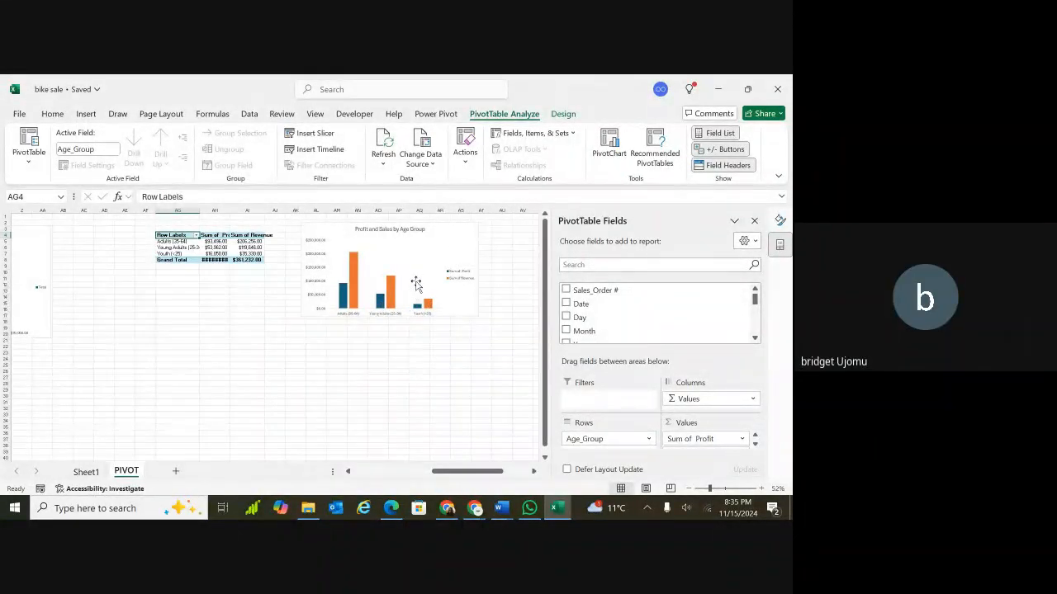
{"action": "left_click", "coordinate": [455, 246]}
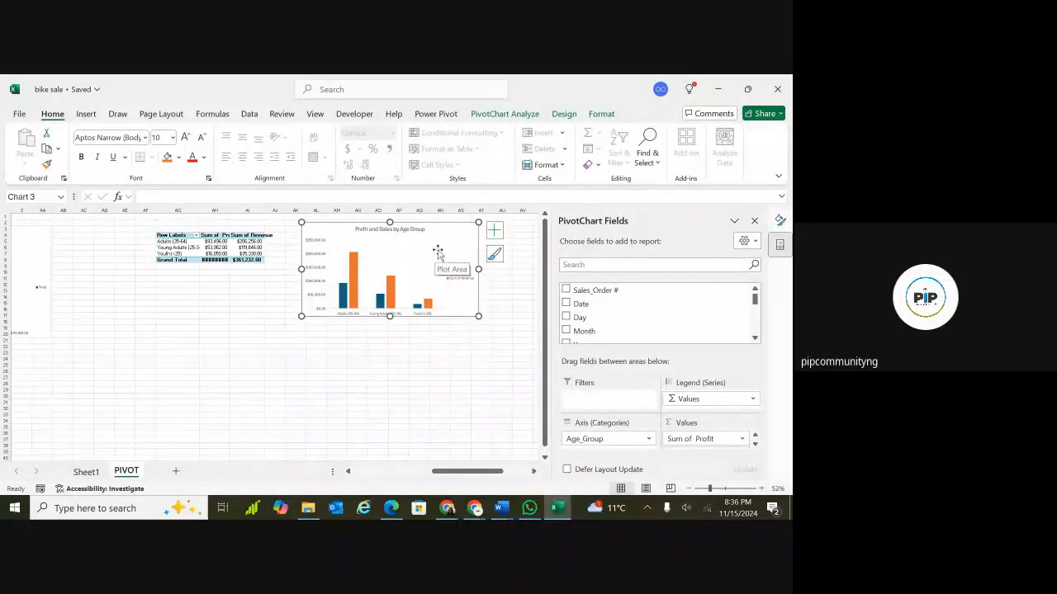
Change the age-group PivotChart's type to a pie chart.
{"action": "left_click", "coordinate": [564, 114]}
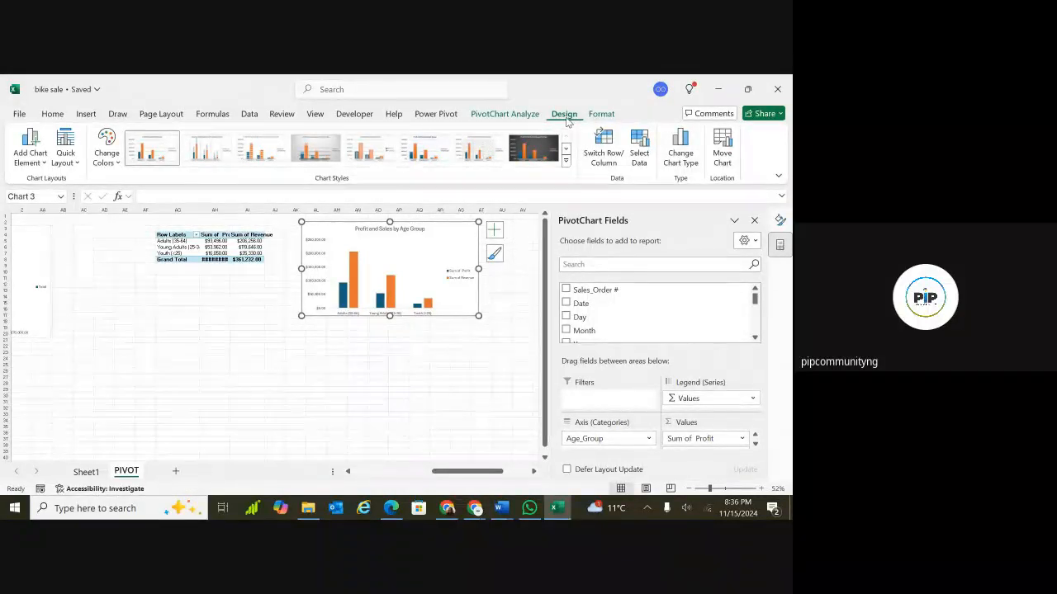
{"action": "left_click", "coordinate": [680, 150]}
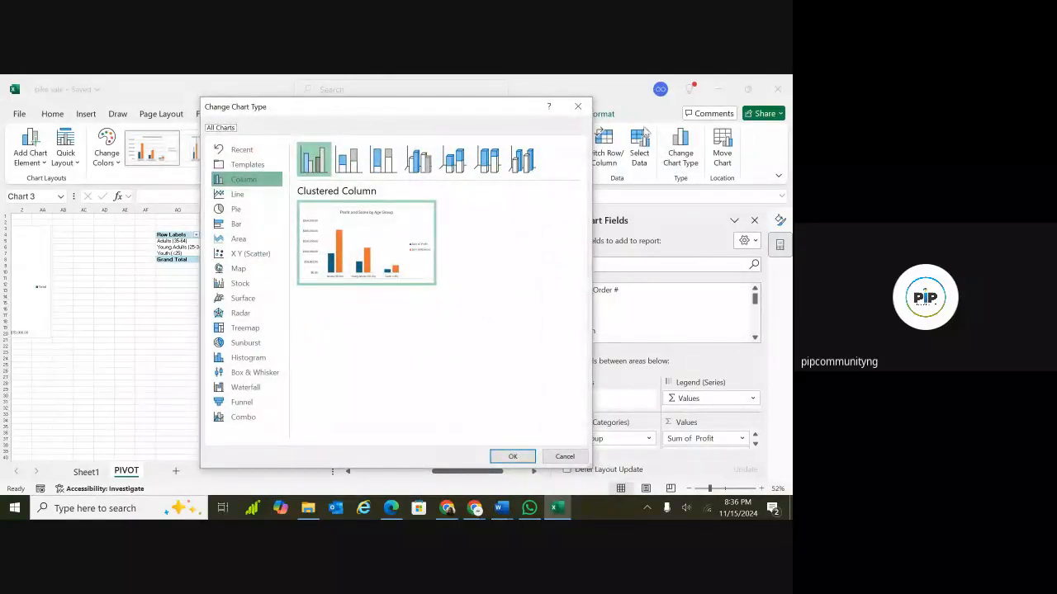
{"action": "left_click", "coordinate": [249, 212]}
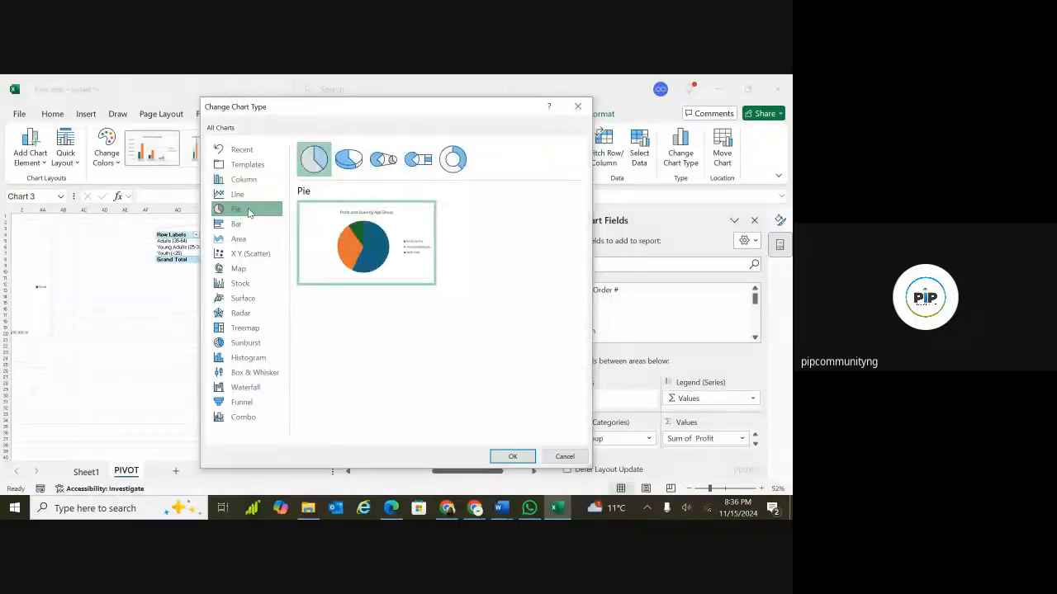
{"action": "mouse_move", "coordinate": [357, 244]}
{"action": "mouse_move", "coordinate": [410, 256]}
{"action": "mouse_move", "coordinate": [417, 287]}
{"action": "left_click", "coordinate": [511, 456]}
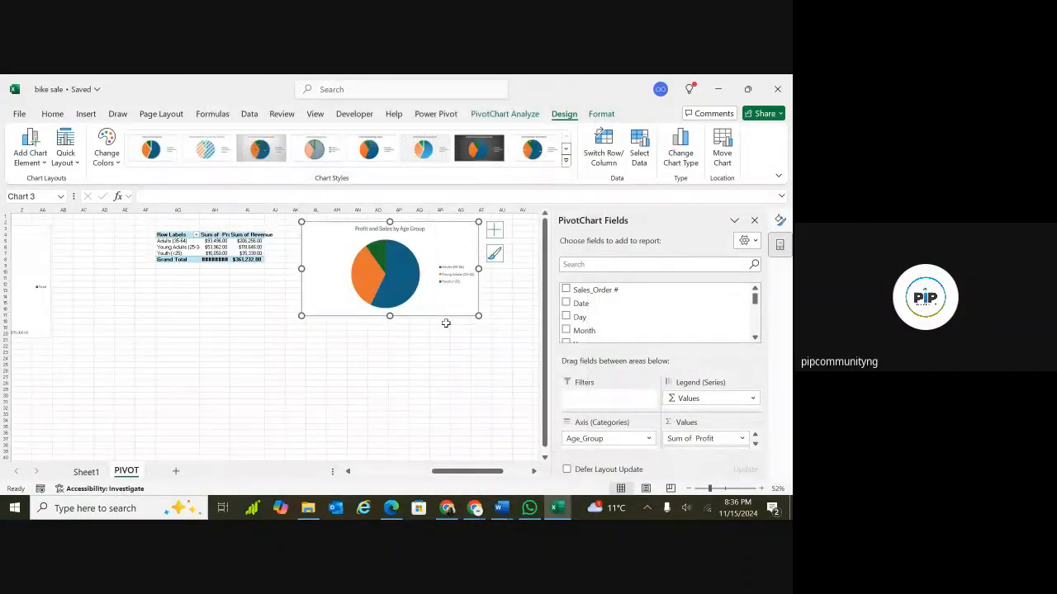
Remove Profit from the age-group PivotTable's values so only Sum of Revenue remains.
{"action": "left_click", "coordinate": [245, 247]}
{"action": "left_click", "coordinate": [218, 236]}
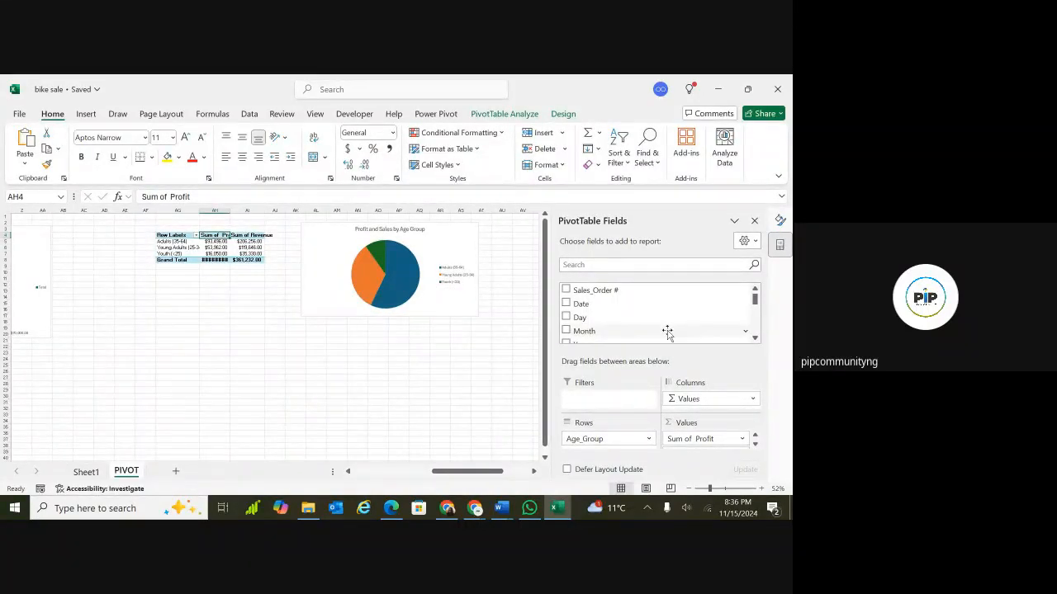
{"action": "left_click_drag", "start_coordinate": [754, 298], "coordinate": [755, 333]}
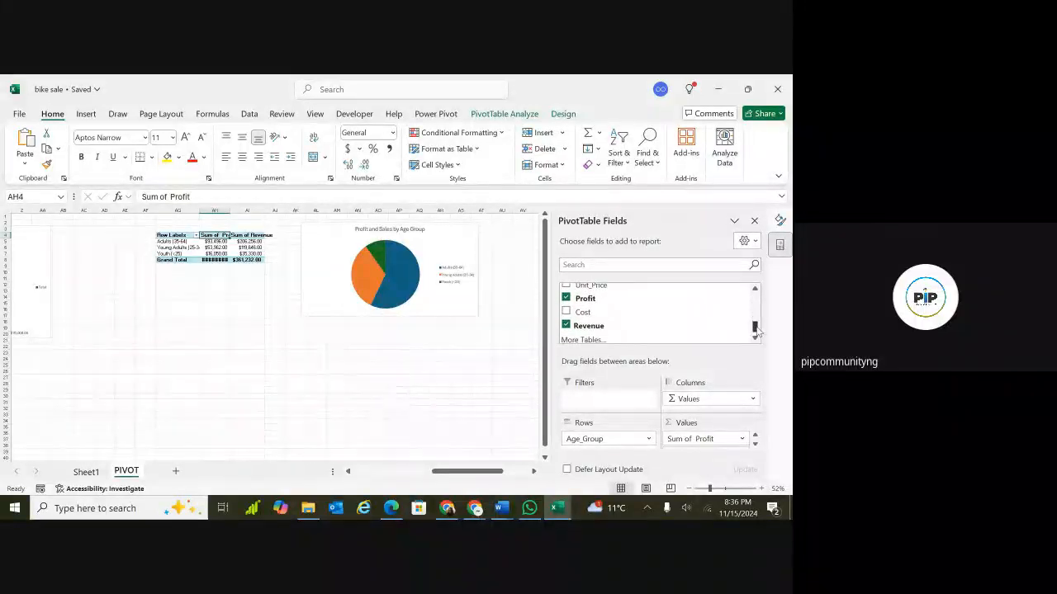
{"action": "left_click", "coordinate": [565, 299]}
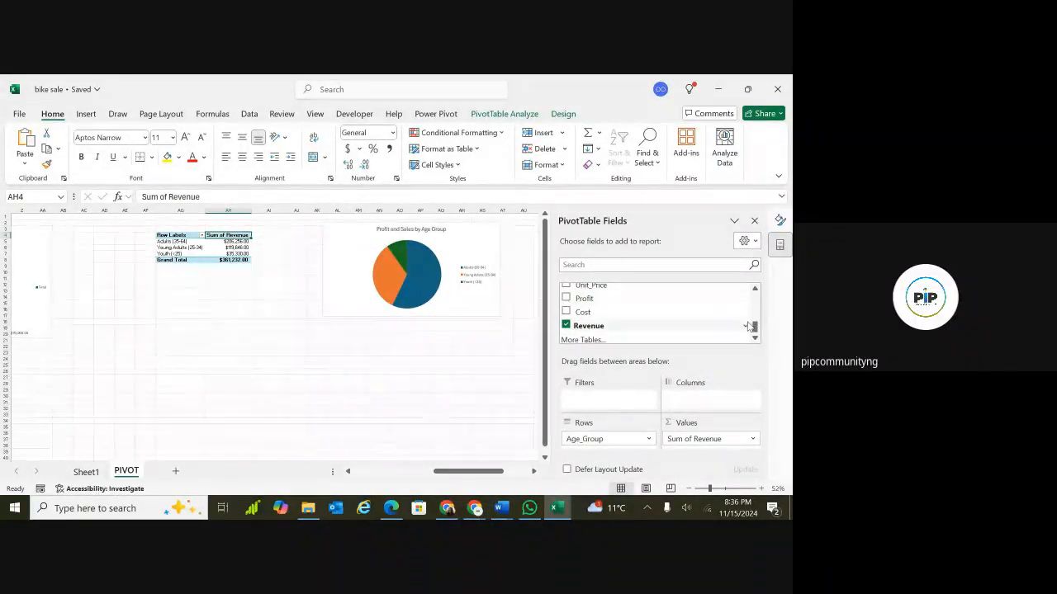
{"action": "left_click_drag", "start_coordinate": [753, 328], "coordinate": [754, 318]}
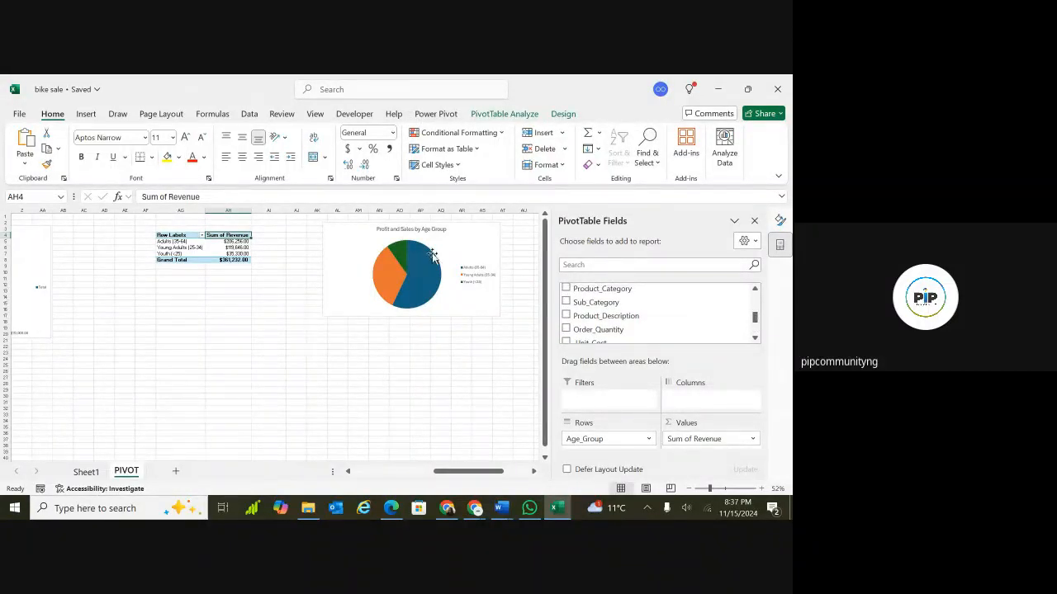
Edit the pie chart's title to read Sales by Age Group.
{"action": "double_click", "coordinate": [410, 230]}
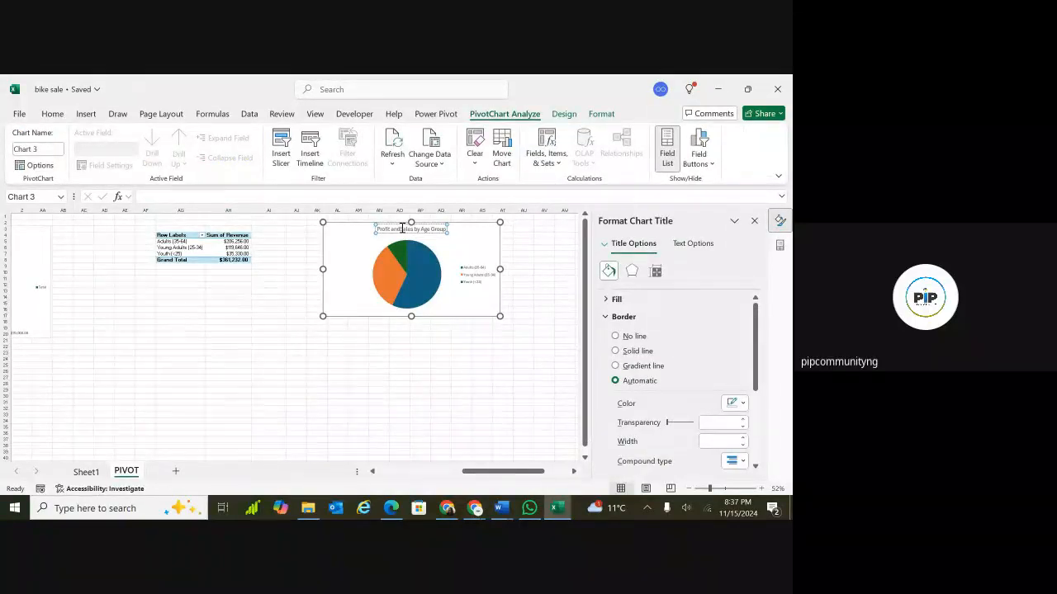
{"action": "key", "text": "BackSpace"}
{"action": "key", "text": "BackSpace"}
{"action": "key", "text": "BackSpace"}
{"action": "key", "text": "BackSpace"}
{"action": "key", "text": "BackSpace"}
{"action": "key", "text": "BackSpace"}
{"action": "key", "text": "BackSpace"}
{"action": "key", "text": "BackSpace"}
{"action": "key", "text": "BackSpace"}
{"action": "key", "text": "BackSpace"}
{"action": "key", "text": "BackSpace"}
{"action": "left_click", "coordinate": [208, 334]}
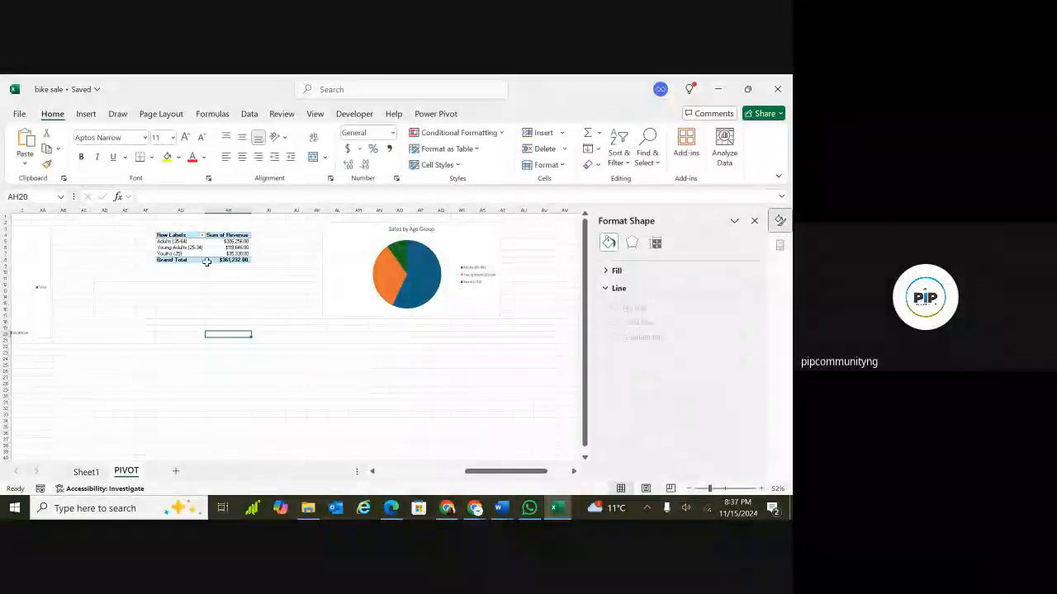
Rename the age-group PivotTable as Sales_by_Age_Group.
{"action": "left_click", "coordinate": [232, 240]}
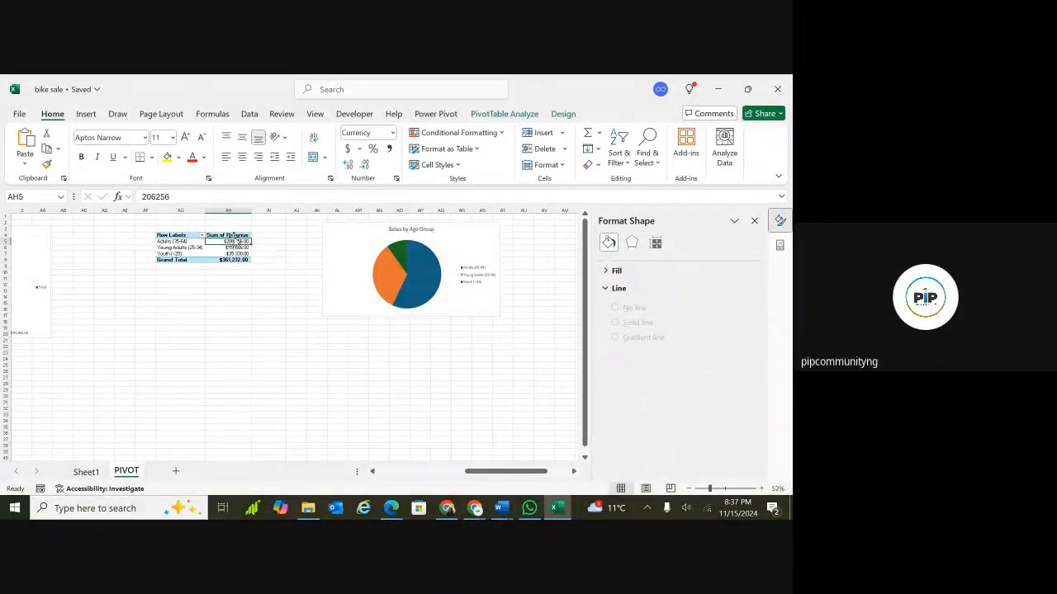
{"action": "left_click", "coordinate": [234, 235]}
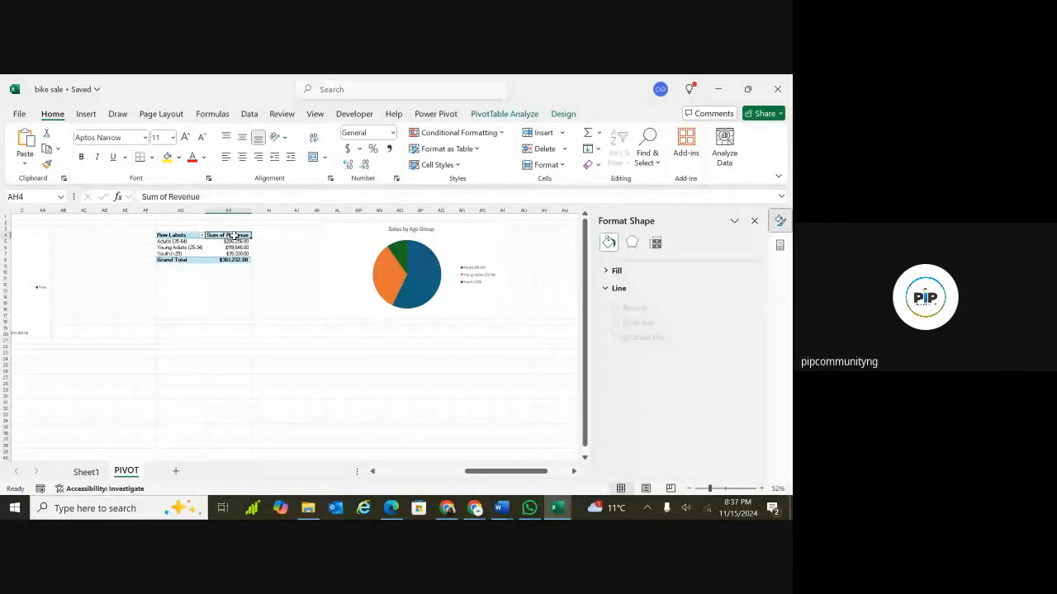
{"action": "left_click", "coordinate": [503, 114]}
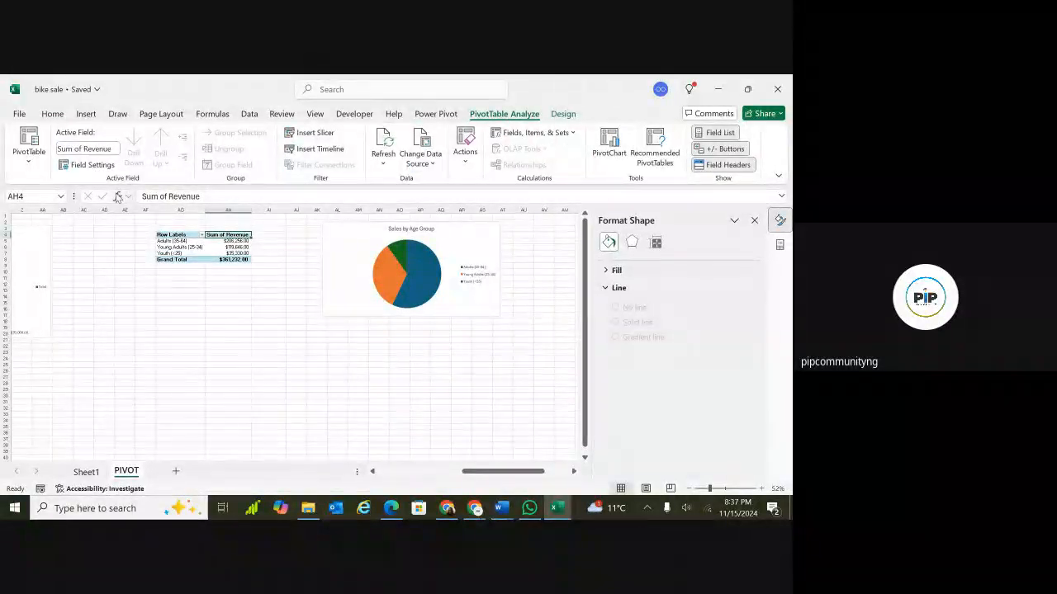
{"action": "left_click", "coordinate": [33, 168]}
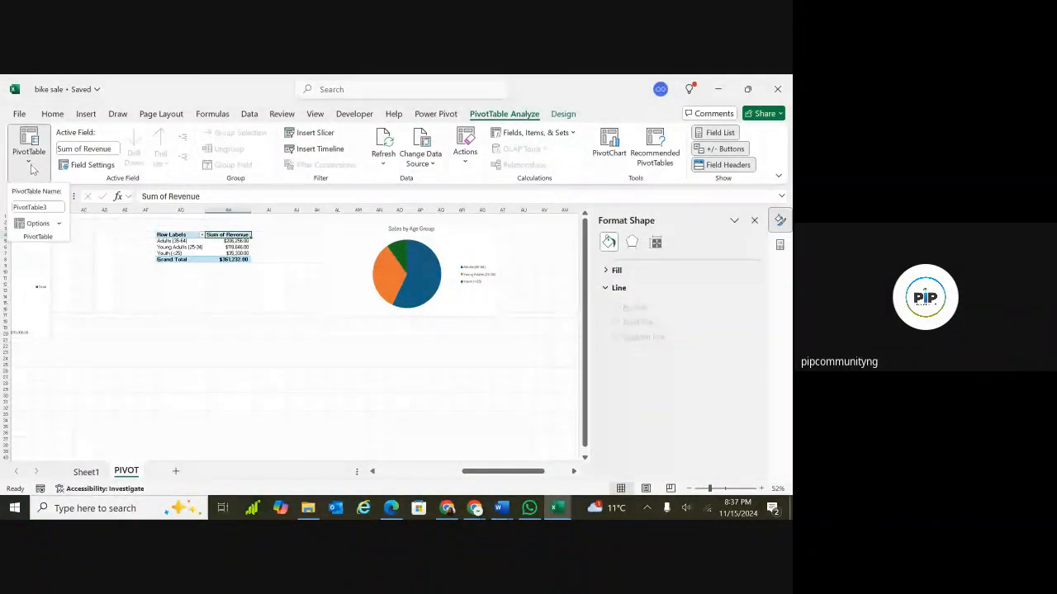
{"action": "left_click", "coordinate": [38, 205]}
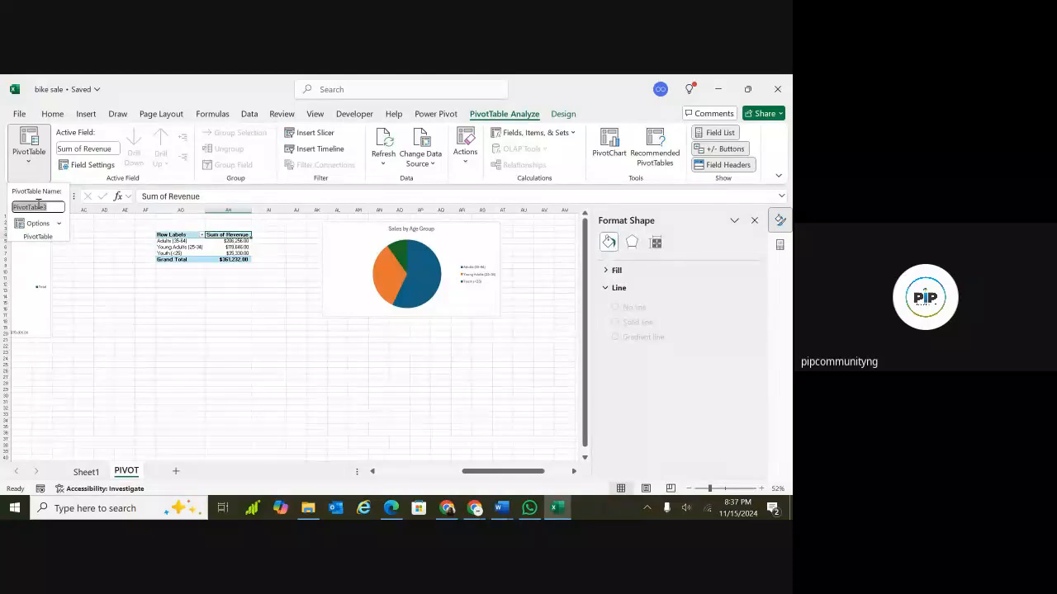
{"action": "key", "text": "BackSpace"}
{"action": "type", "text": "Sales_b"}
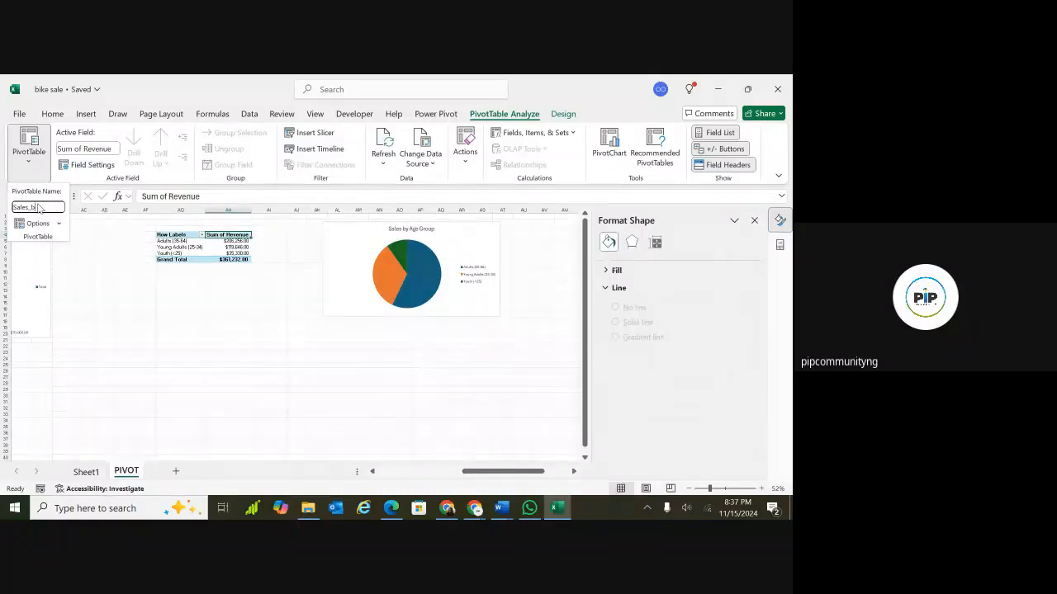
{"action": "type", "text": "y_Age"}
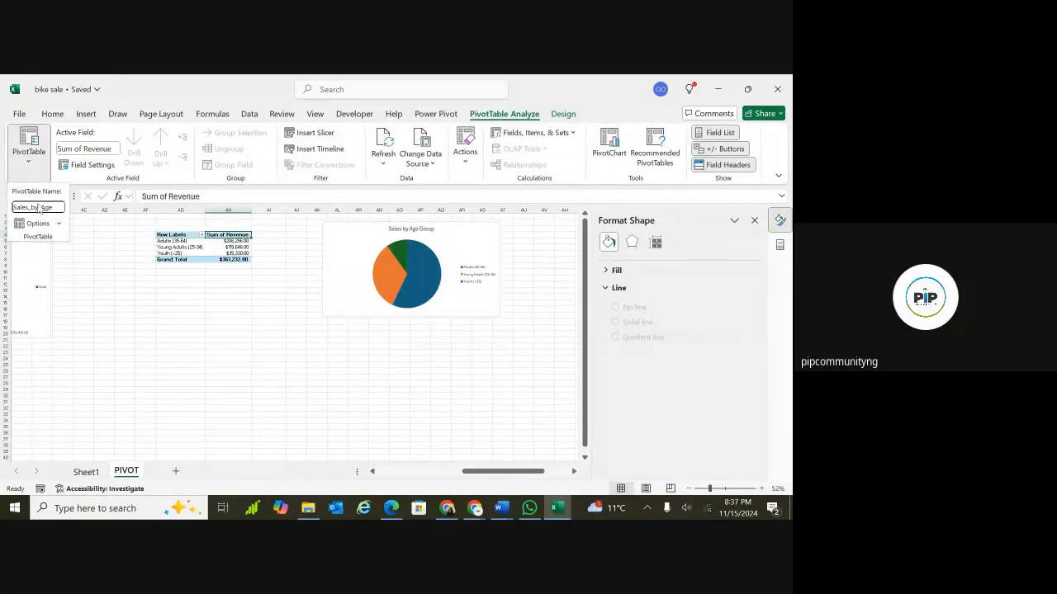
{"action": "type", "text": "_Group"}
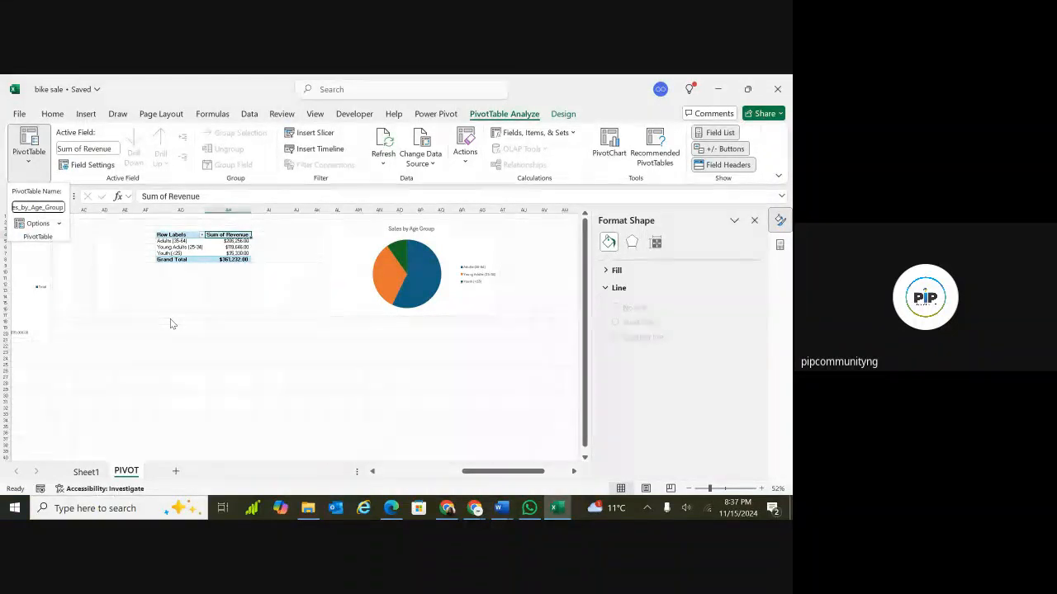
Insert a new PivotTable from the Bike_sales table at cell AY9 of the PIVOT sheet.
{"action": "scroll", "coordinate": [170, 324], "scroll_direction": "right", "scroll_amount": 5}
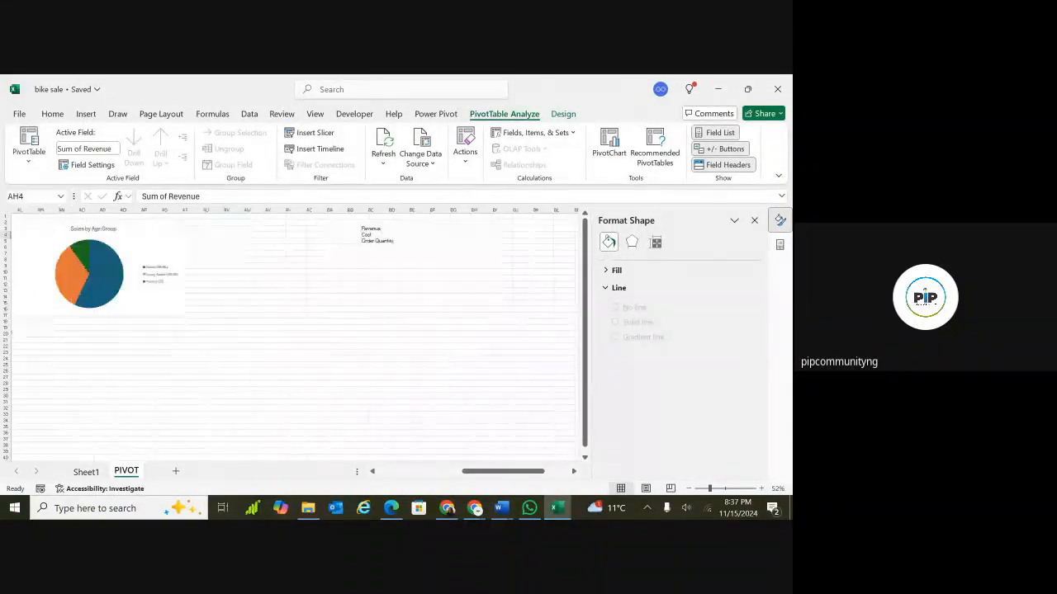
{"action": "left_click", "coordinate": [286, 265]}
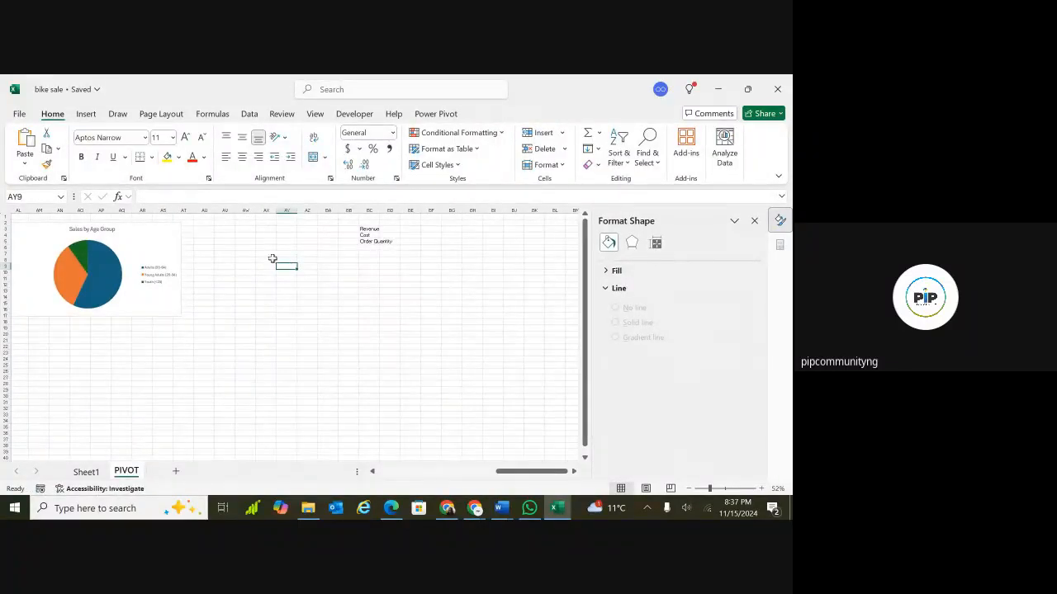
{"action": "left_click", "coordinate": [88, 115]}
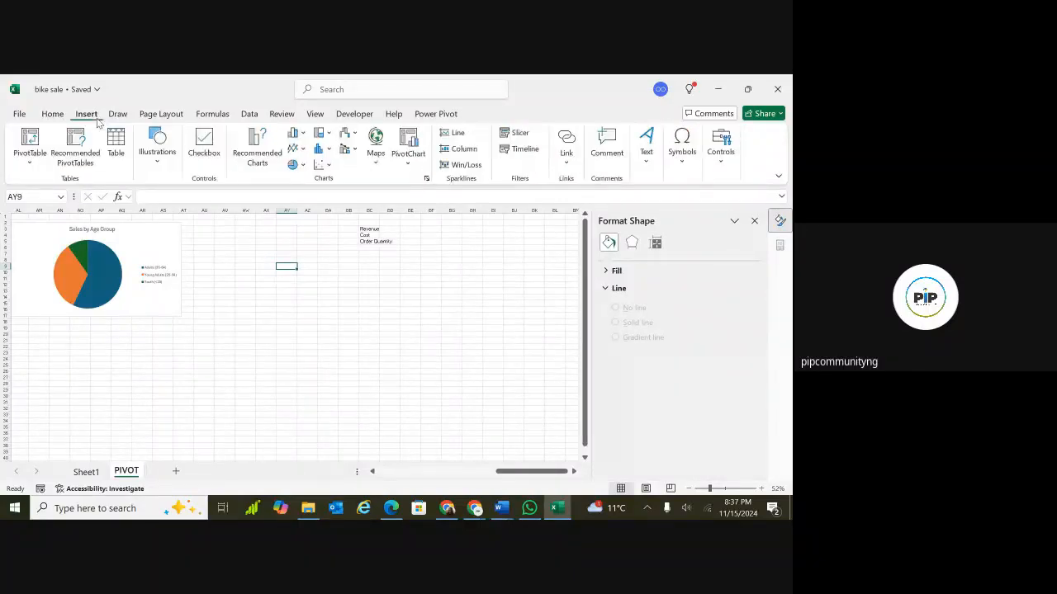
{"action": "left_click", "coordinate": [31, 165]}
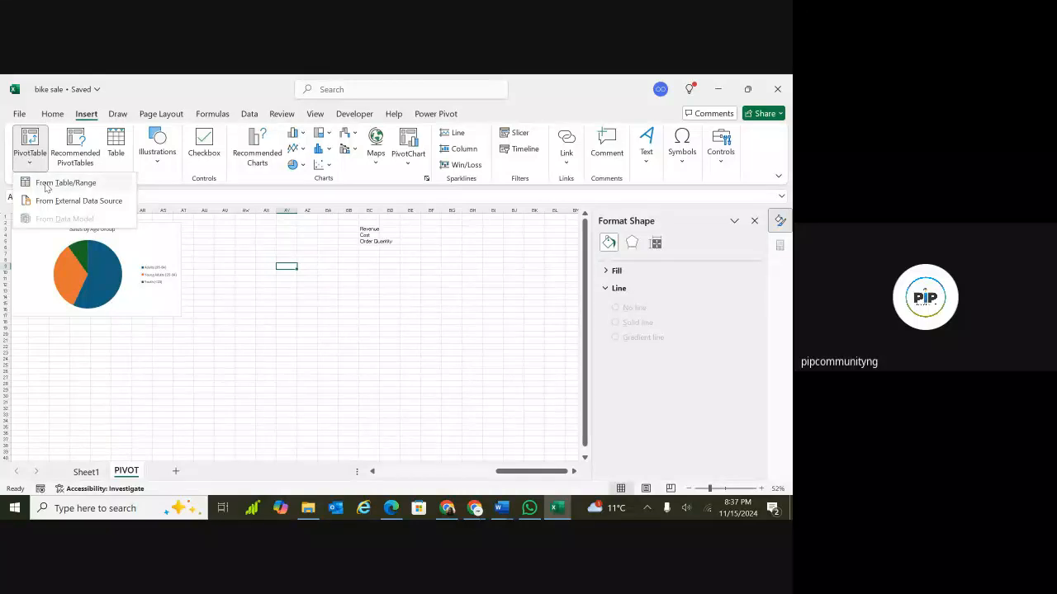
{"action": "left_click", "coordinate": [46, 184]}
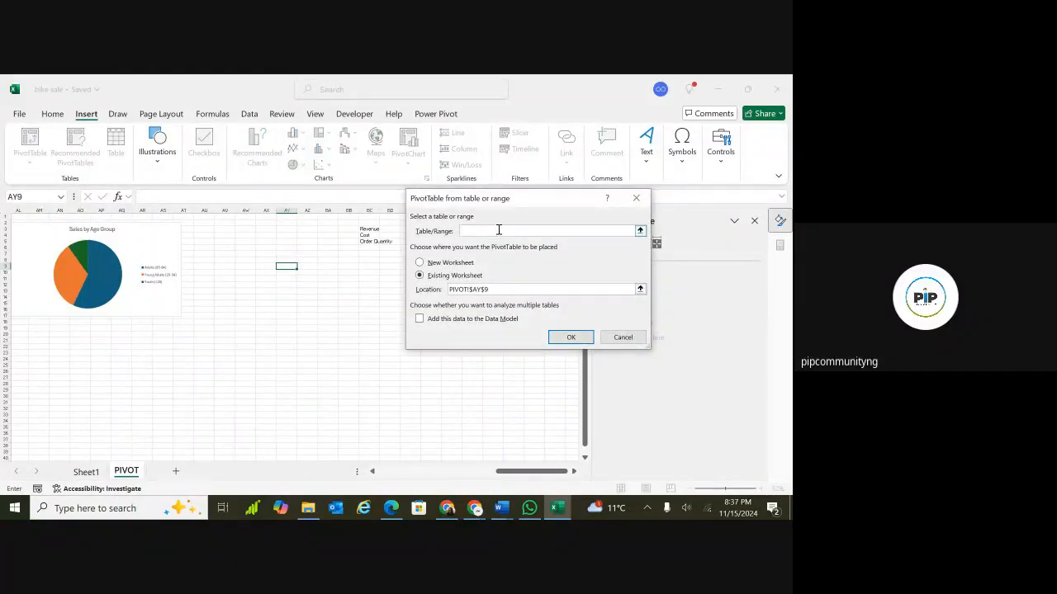
{"action": "type", "text": "Bike_sales"}
{"action": "left_click", "coordinate": [569, 338]}
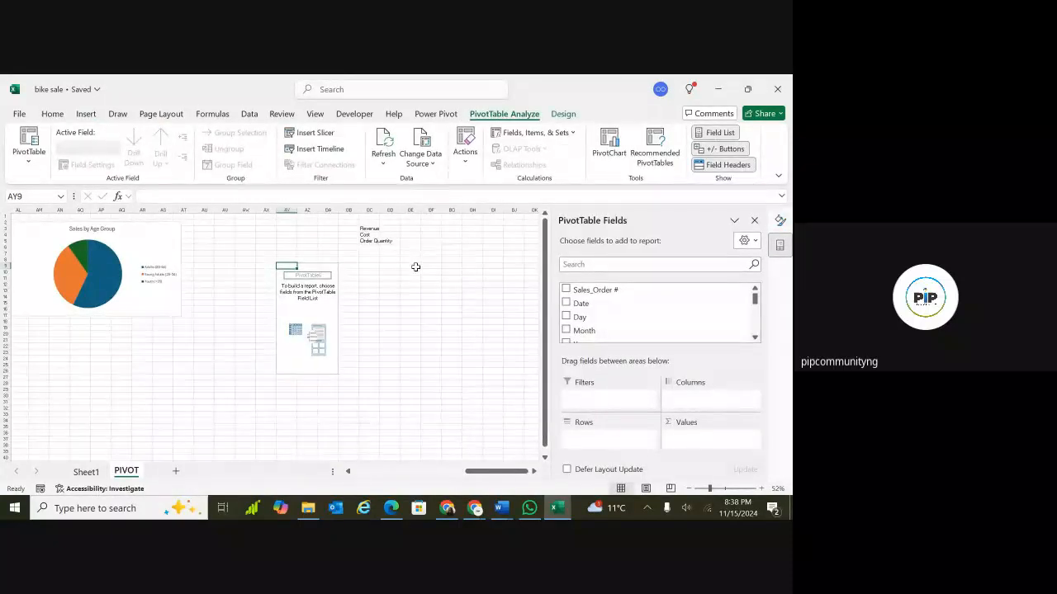
Add Revenue to the new PivotTable's values and select its header and total cells.
{"action": "left_click", "coordinate": [306, 273]}
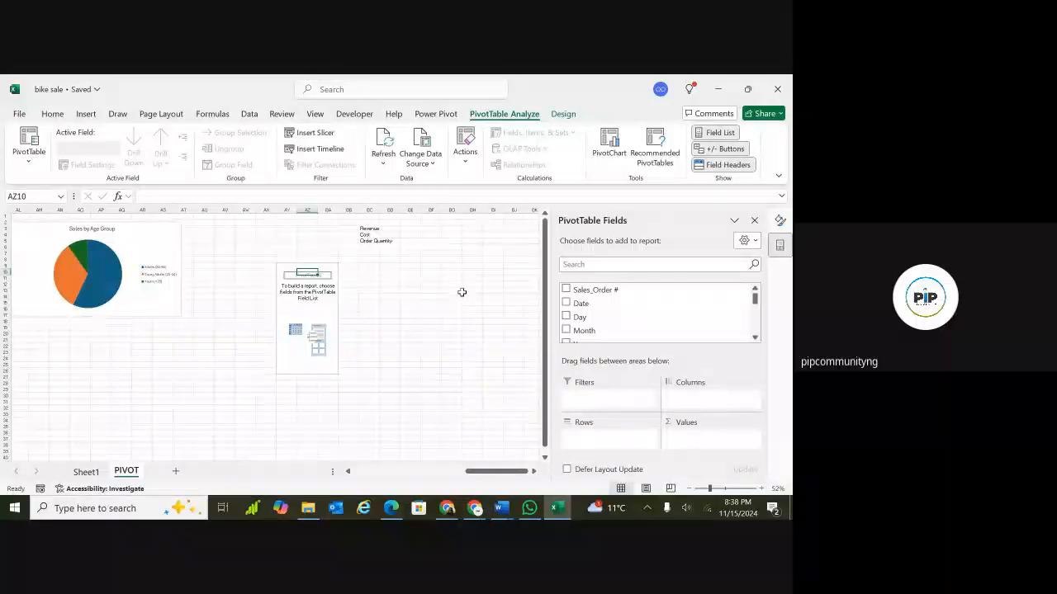
{"action": "left_click_drag", "start_coordinate": [754, 298], "coordinate": [756, 332]}
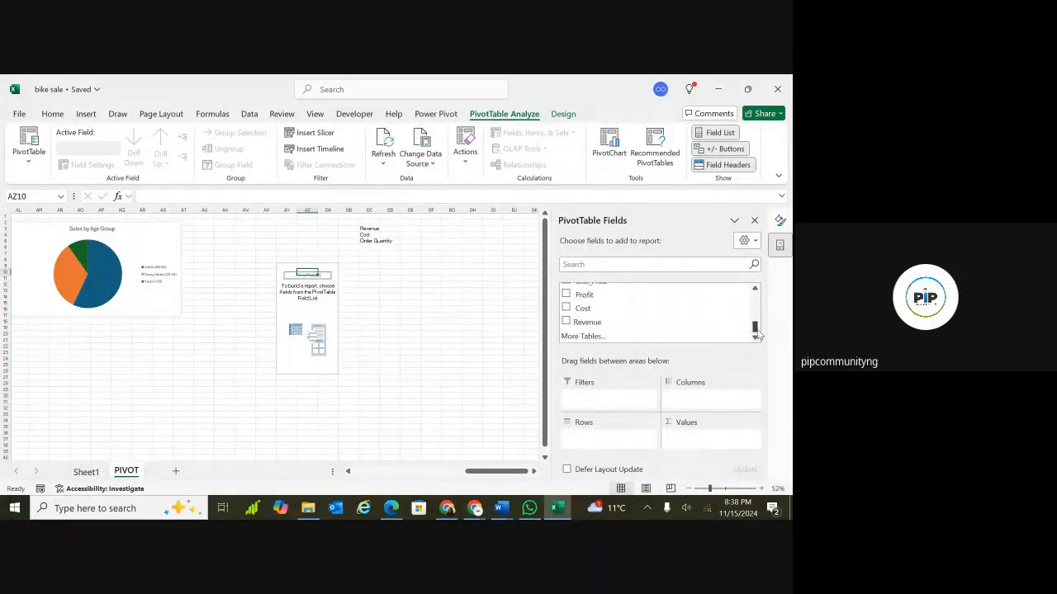
{"action": "left_click", "coordinate": [565, 322]}
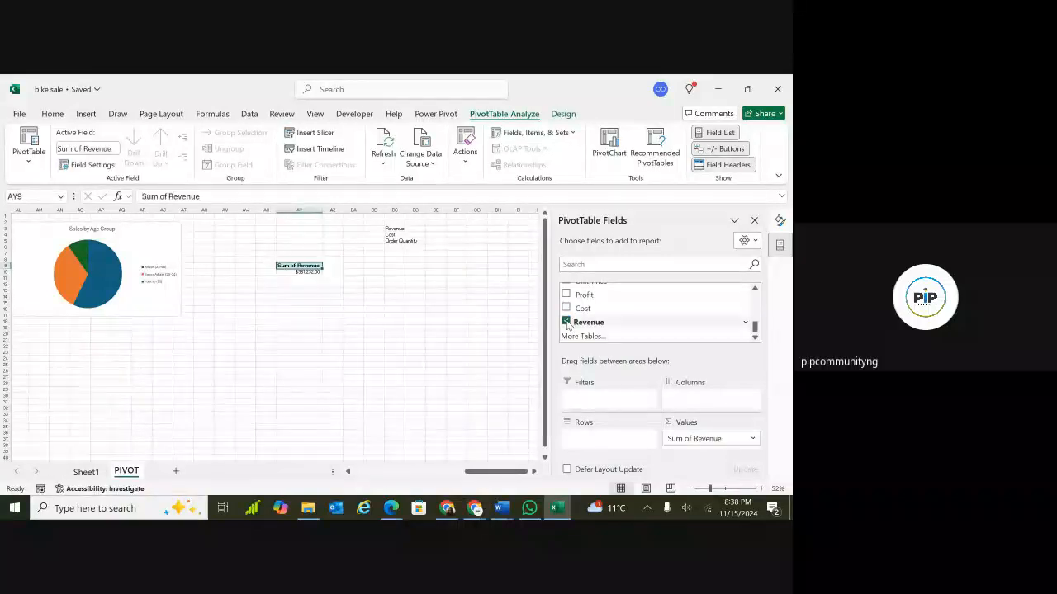
{"action": "left_click", "coordinate": [307, 272]}
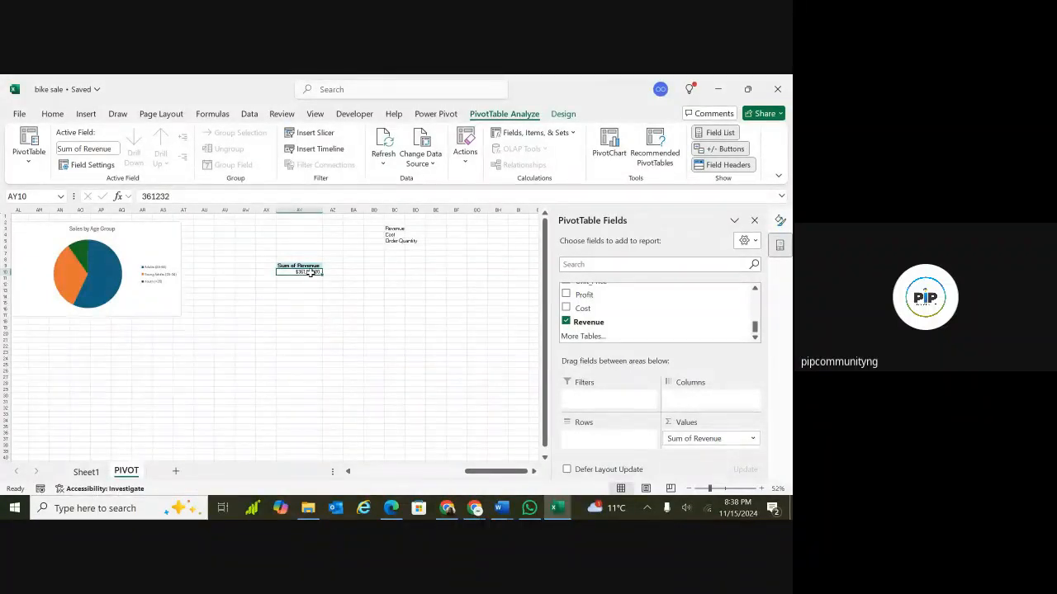
{"action": "left_click", "coordinate": [393, 266]}
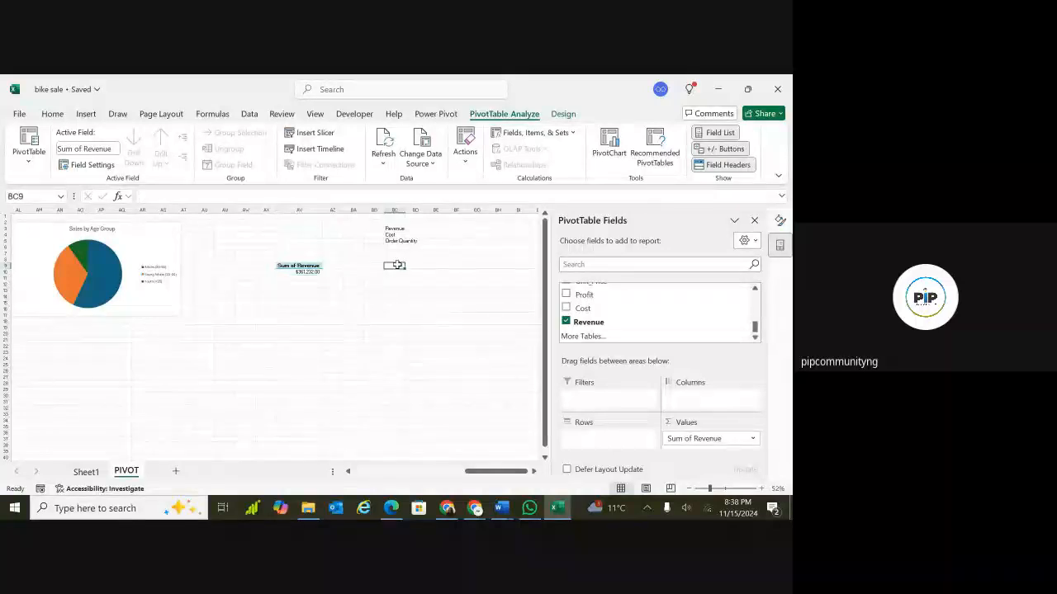
{"action": "left_click", "coordinate": [301, 271]}
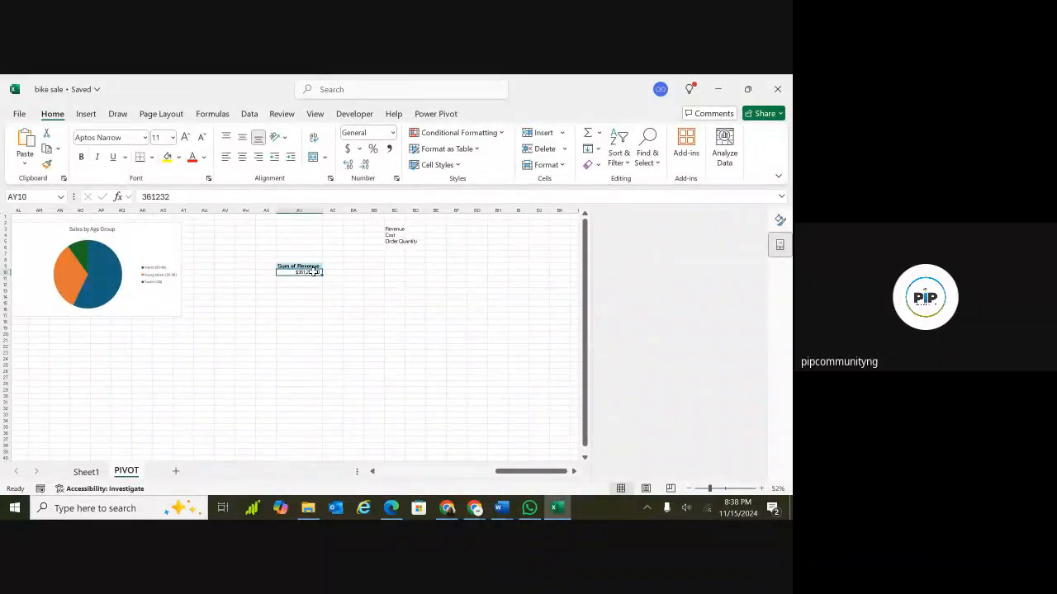
{"action": "left_click", "coordinate": [396, 266]}
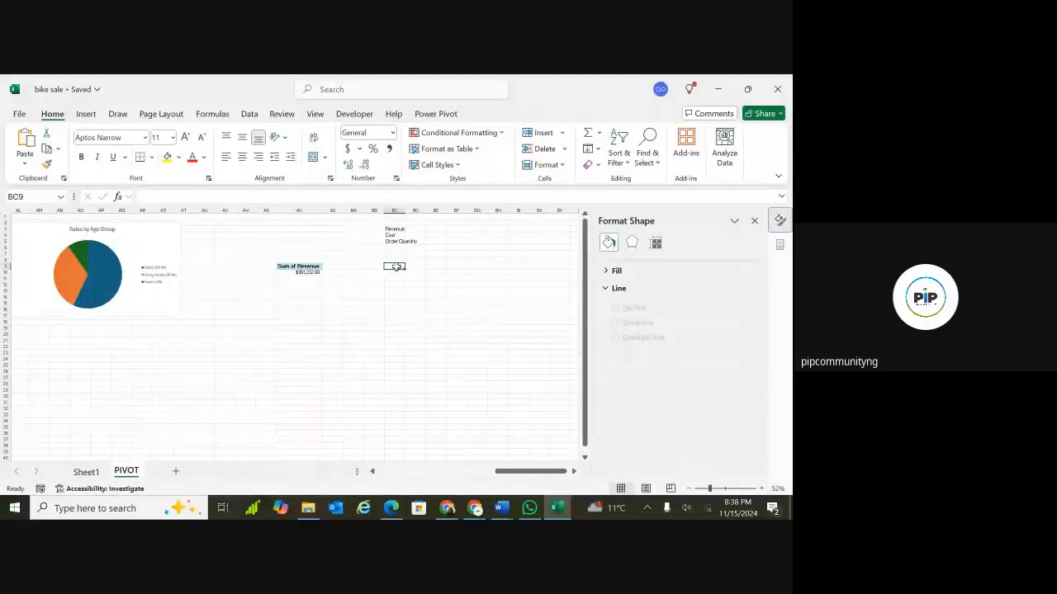
{"action": "left_click", "coordinate": [298, 265]}
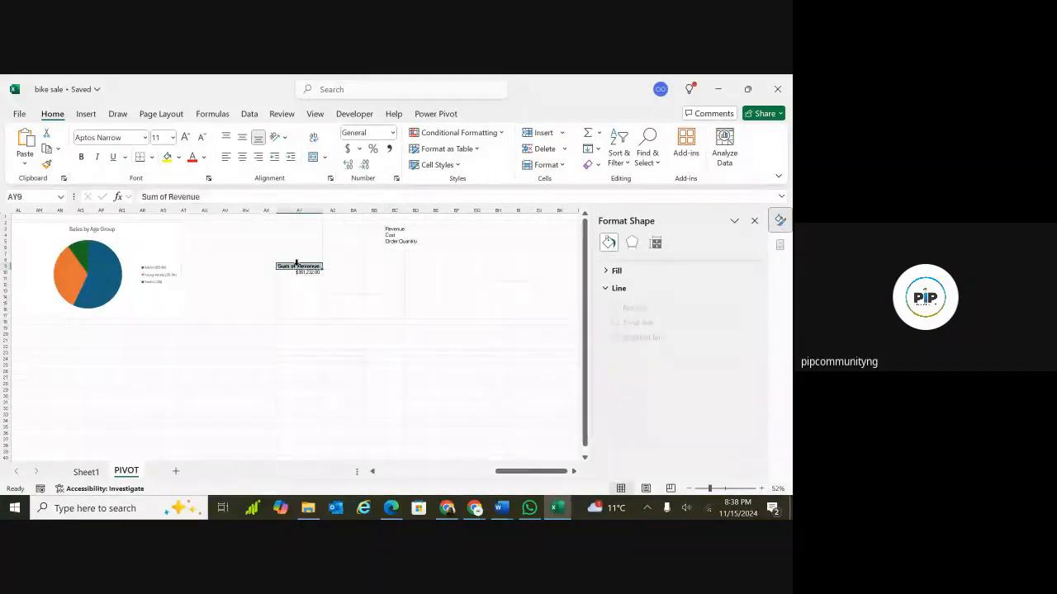
{"action": "left_click", "coordinate": [296, 291]}
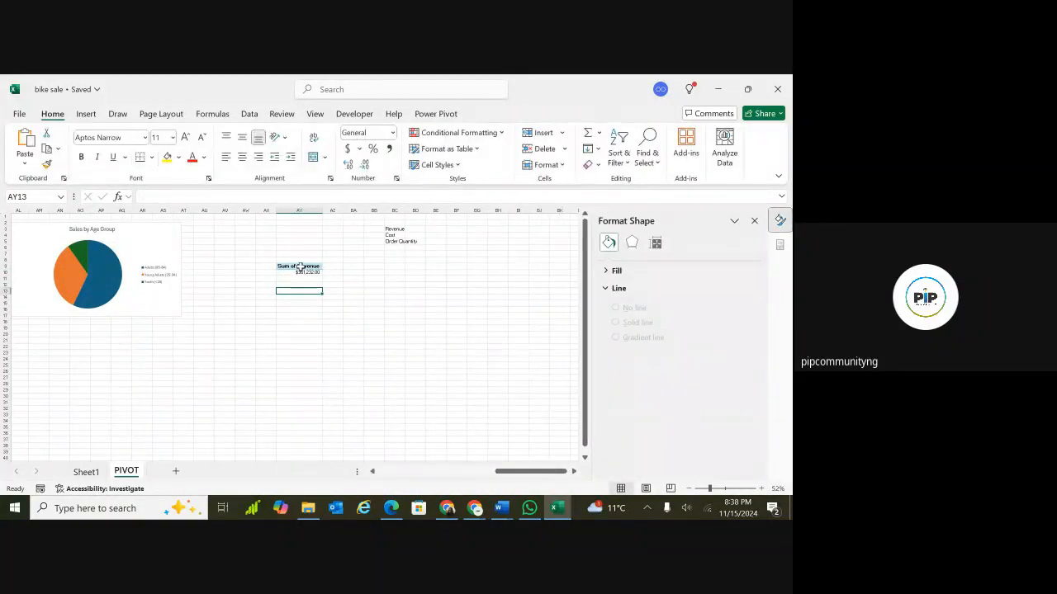
{"action": "left_click_drag", "start_coordinate": [299, 267], "coordinate": [300, 269]}
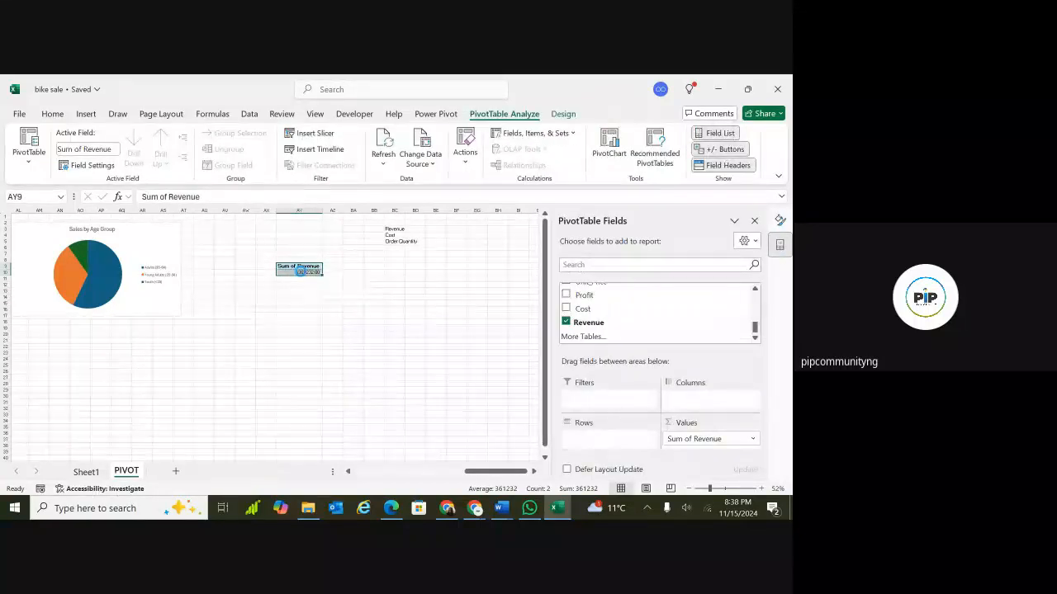
Copy the Revenue PivotTable to cell BD9 and widen column BD to fit it.
{"action": "key", "text": "ctrl+c"}
{"action": "left_click", "coordinate": [413, 264]}
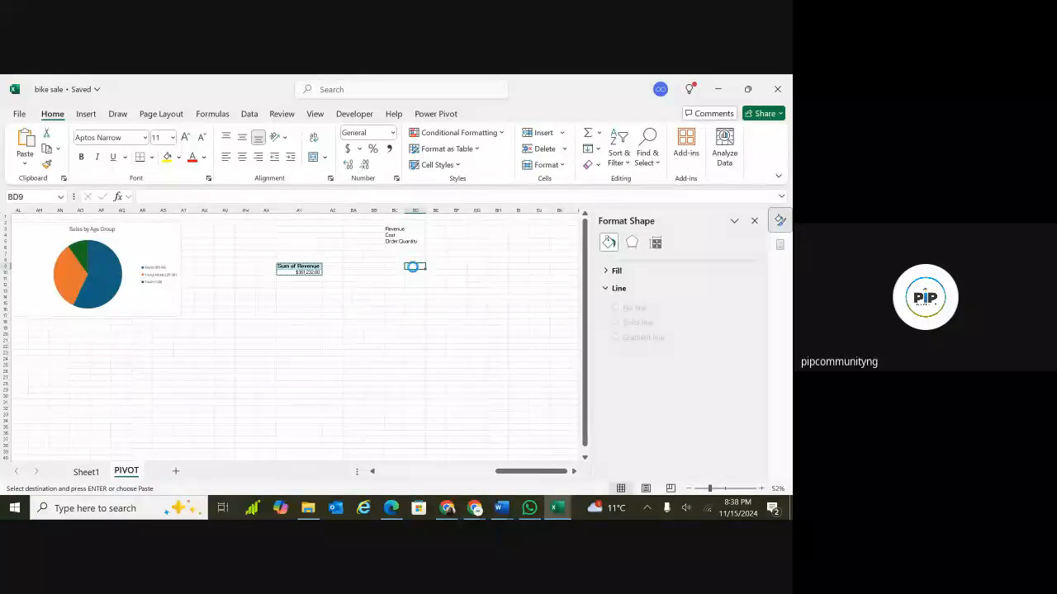
{"action": "key", "text": "ctrl+v"}
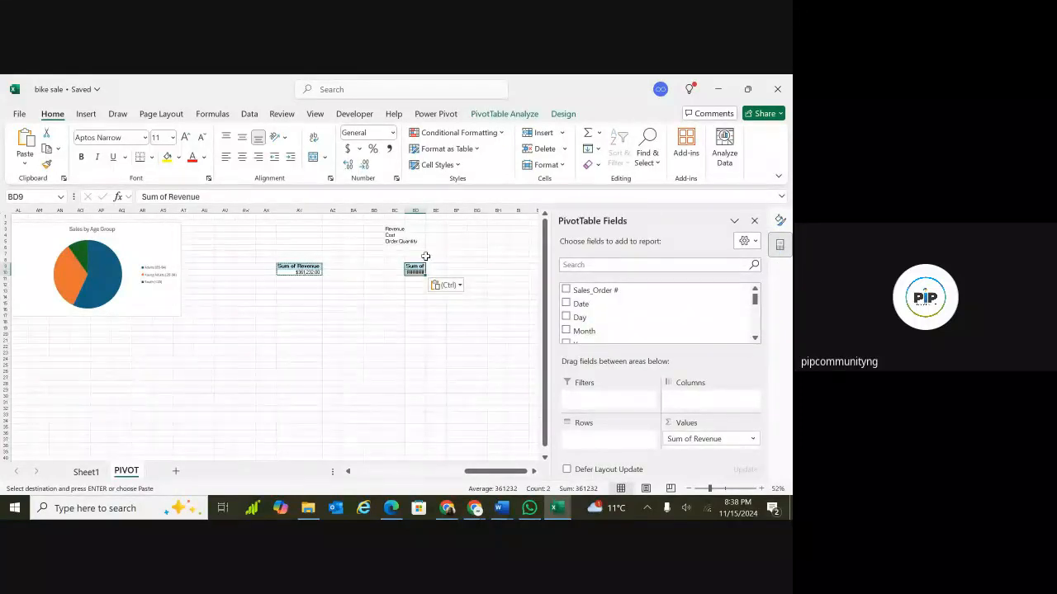
{"action": "left_click_drag", "start_coordinate": [425, 212], "coordinate": [466, 213]}
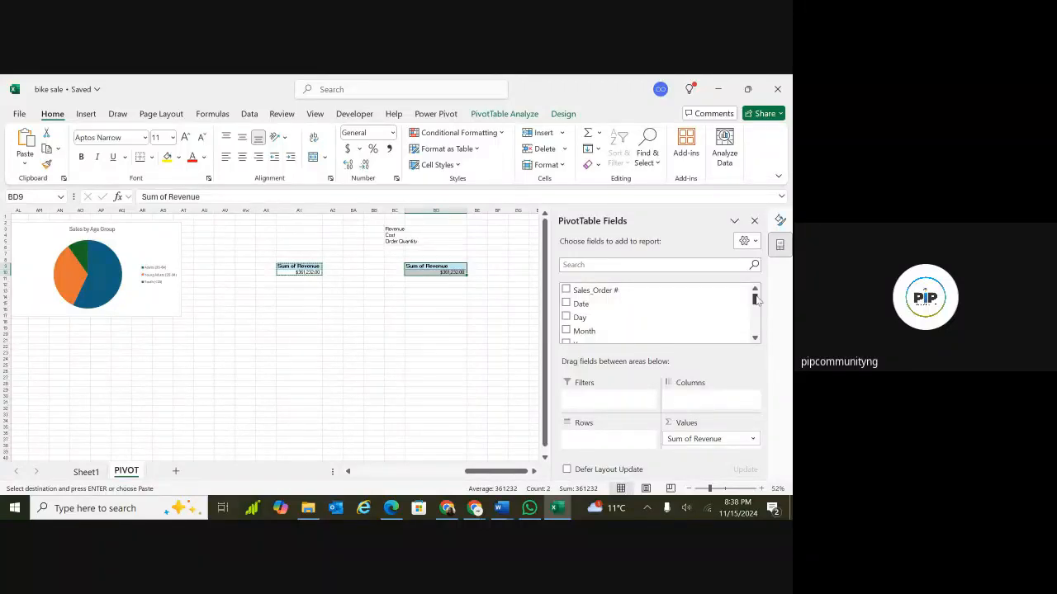
Add Order_Quantity to the copied PivotTable's values and remove Revenue from it.
{"action": "mouse_move", "coordinate": [754, 300]}
{"action": "left_mouse_down"}
{"action": "mouse_move", "coordinate": [757, 332]}
{"action": "mouse_move", "coordinate": [755, 319]}
{"action": "left_mouse_up"}
{"action": "left_click", "coordinate": [567, 311]}
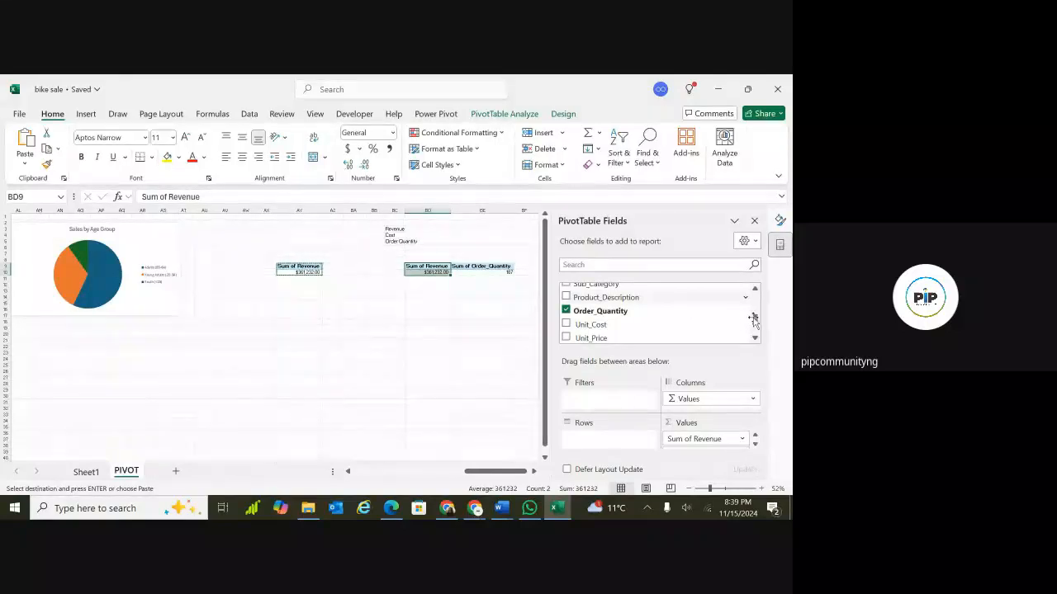
{"action": "scroll", "coordinate": [750, 320], "scroll_direction": "down", "scroll_amount": 2}
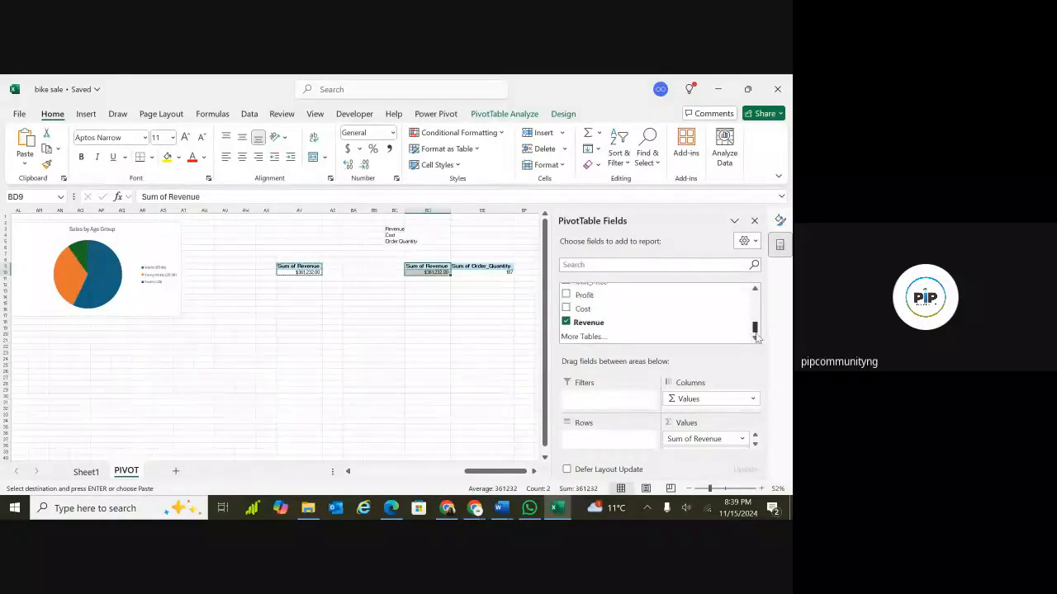
{"action": "left_click", "coordinate": [566, 322]}
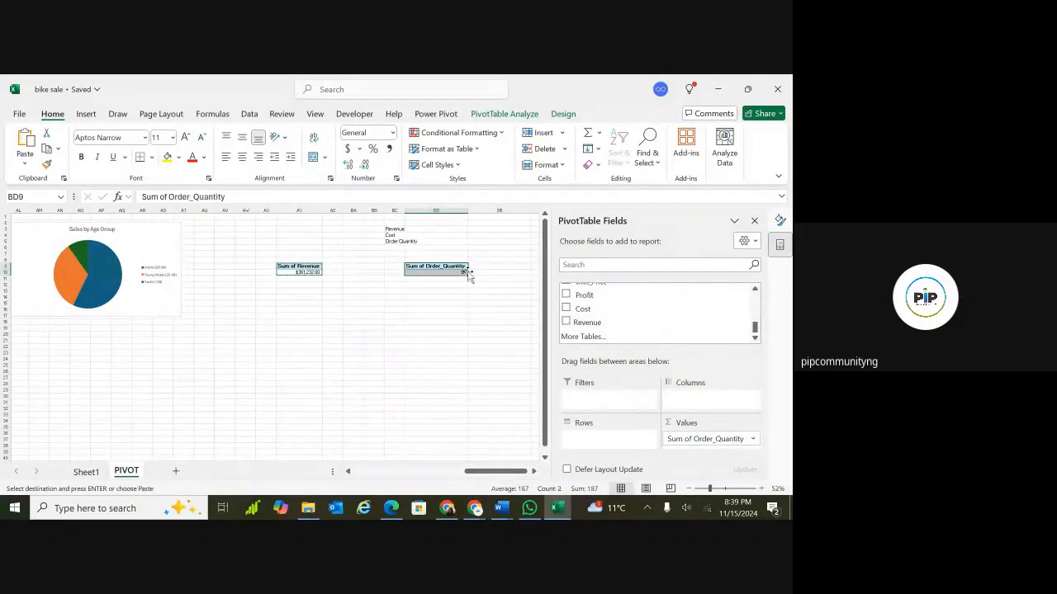
{"action": "left_click", "coordinate": [532, 470]}
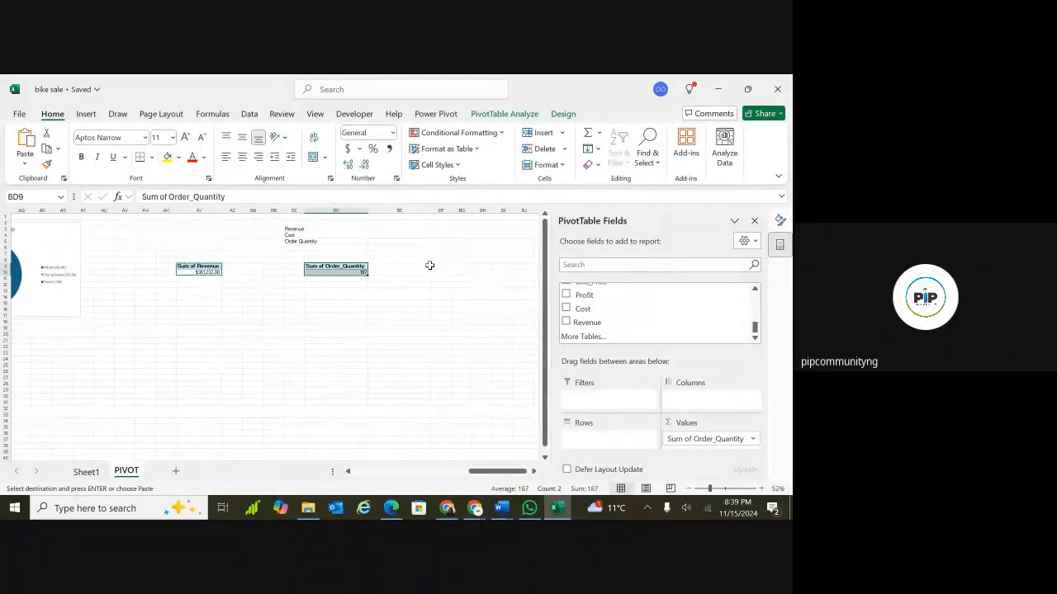
{"action": "left_click", "coordinate": [426, 266]}
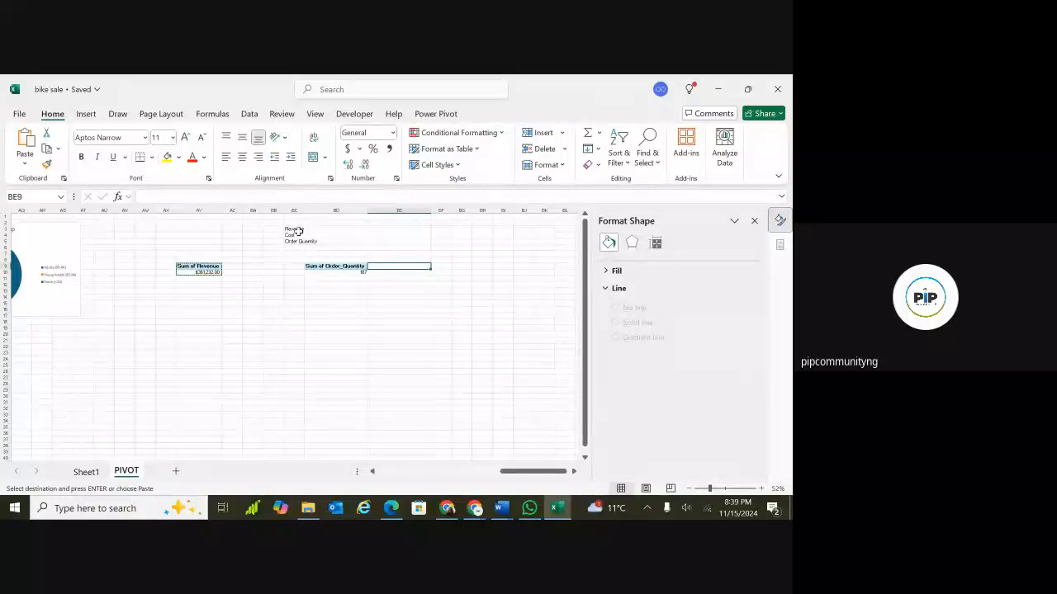
{"action": "left_click", "coordinate": [440, 267]}
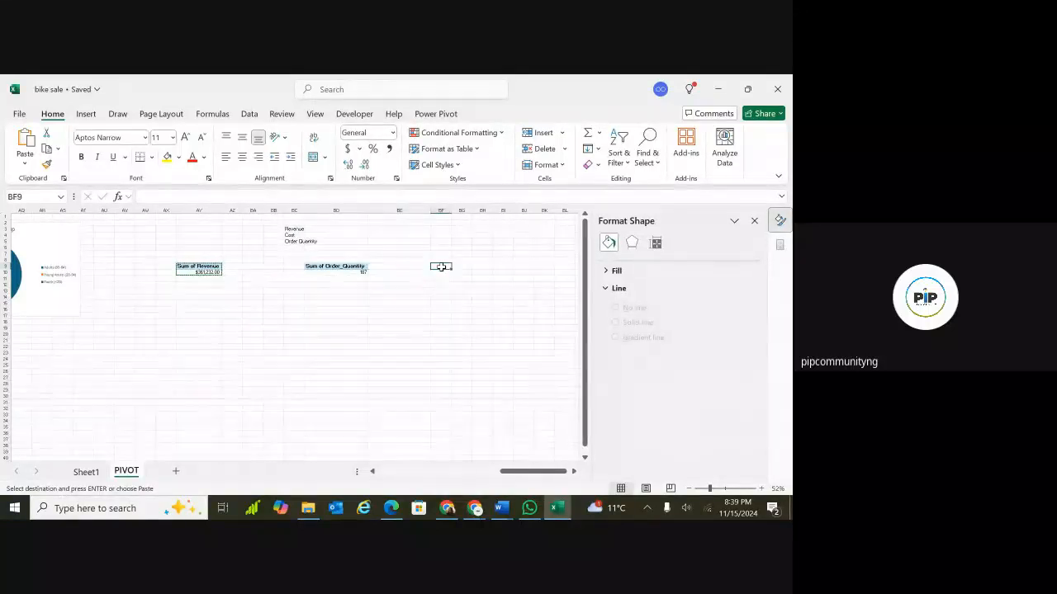
{"action": "left_click", "coordinate": [607, 288]}
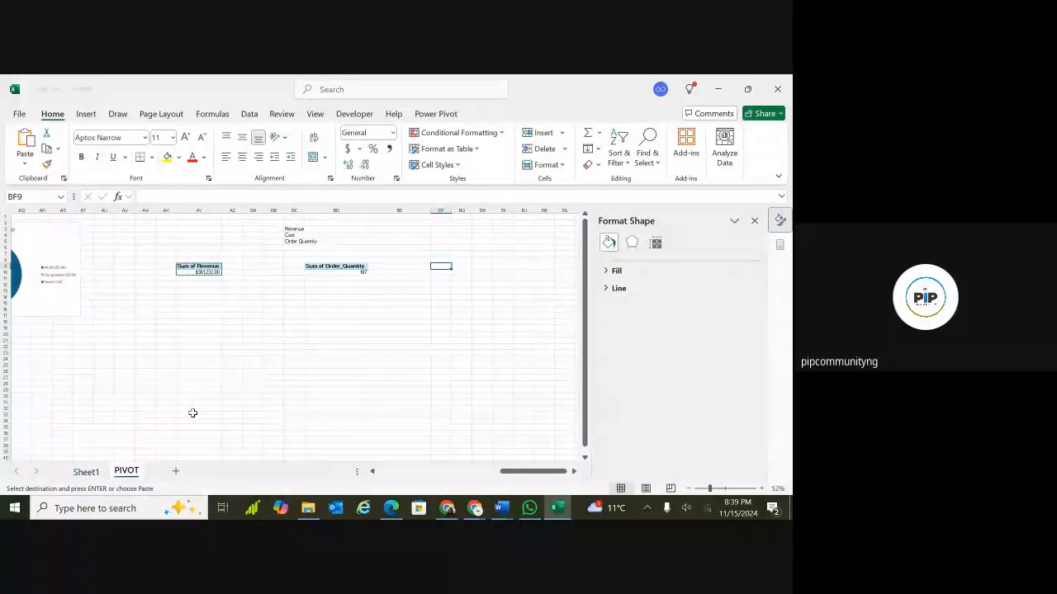
{"action": "left_click_drag", "start_coordinate": [194, 415], "coordinate": [216, 340]}
{"action": "left_click", "coordinate": [236, 327]}
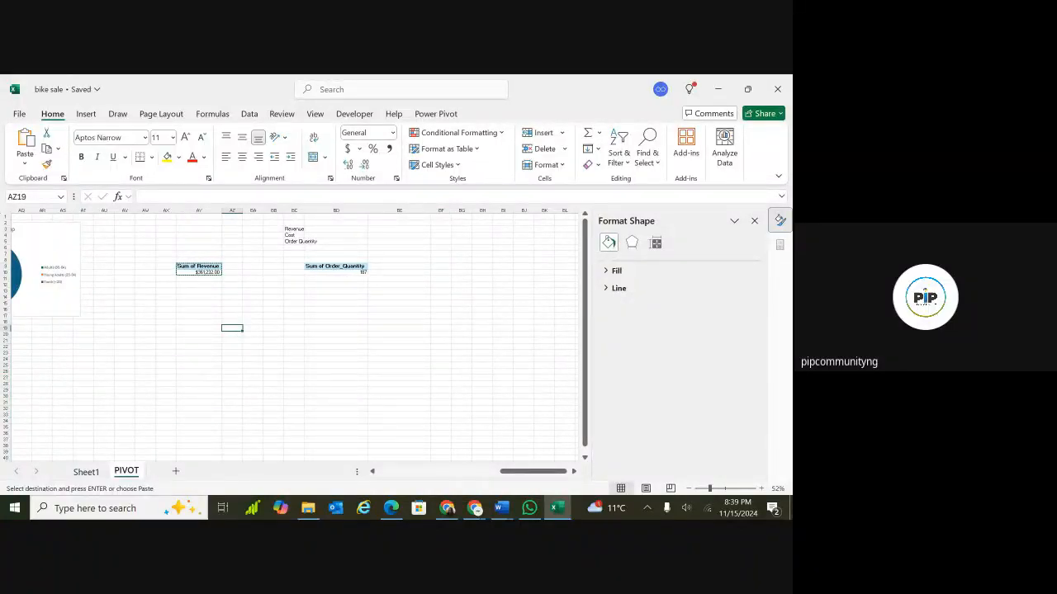
{"action": "scroll", "coordinate": [297, 330], "scroll_direction": "left", "scroll_amount": 10}
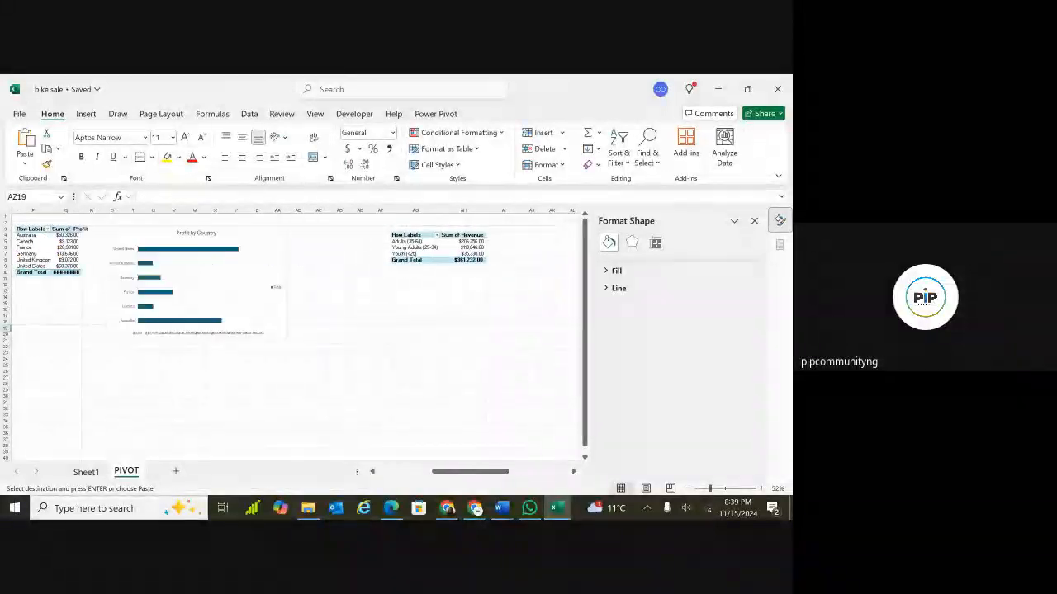
{"action": "scroll", "coordinate": [297, 330], "scroll_direction": "left", "scroll_amount": 6}
{"action": "left_click", "coordinate": [202, 365]}
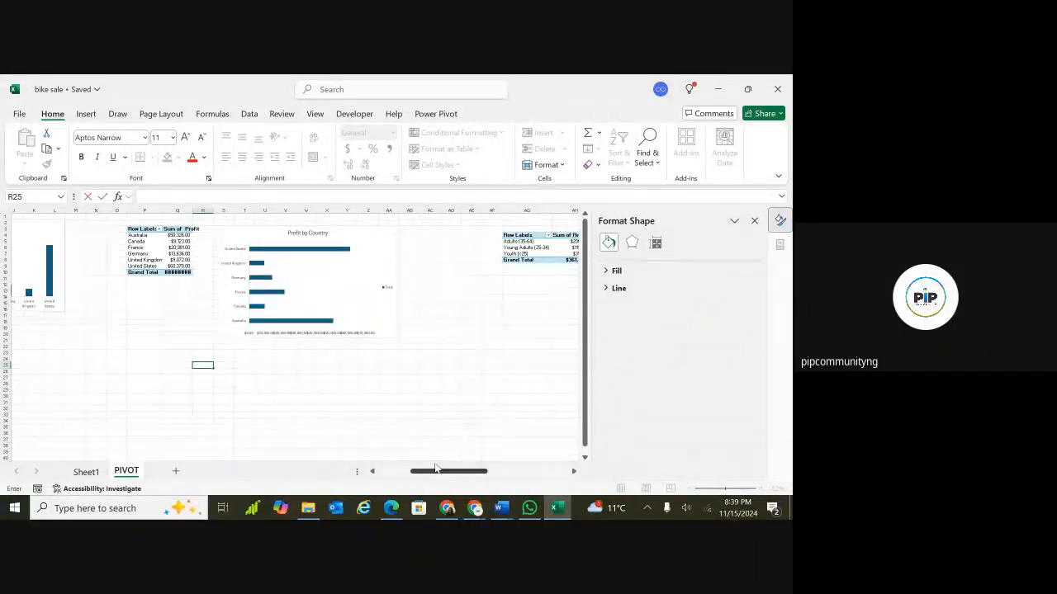
{"action": "left_click_drag", "start_coordinate": [450, 476], "coordinate": [555, 479]}
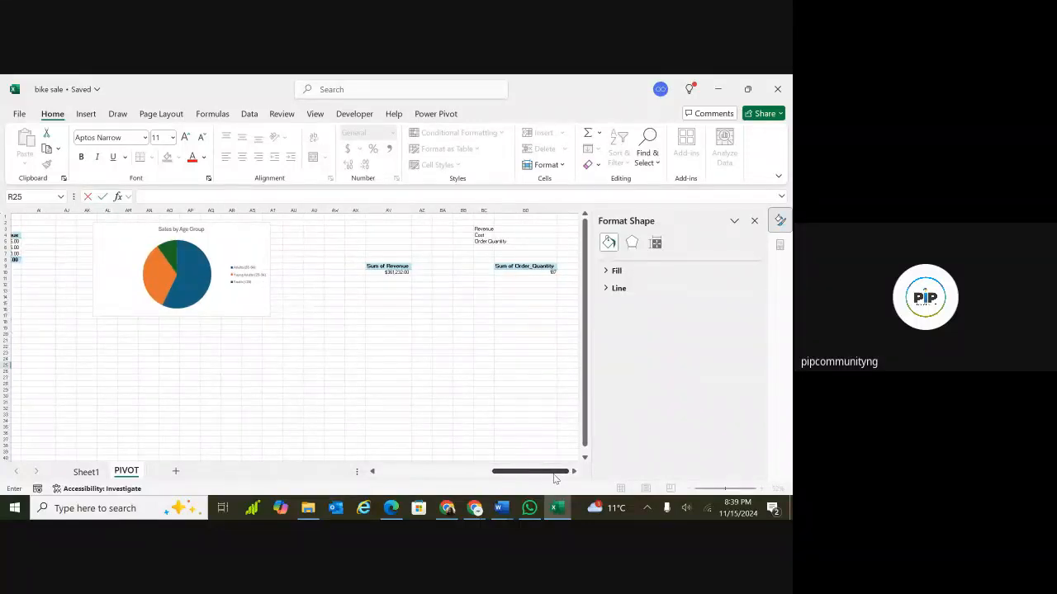
{"action": "scroll", "coordinate": [293, 330], "scroll_direction": "right", "scroll_amount": 3}
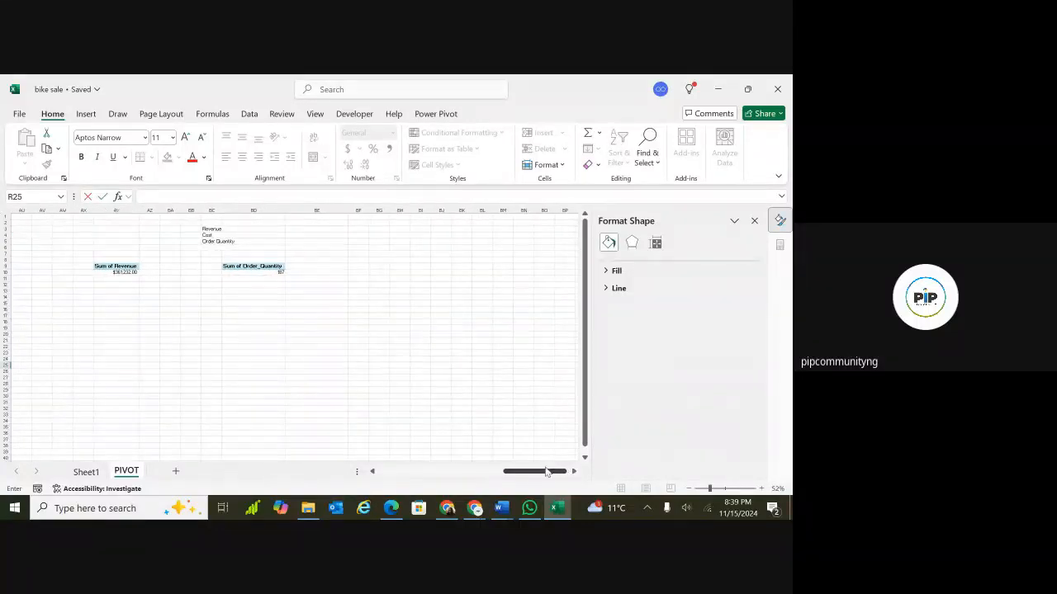
{"action": "left_click", "coordinate": [403, 307]}
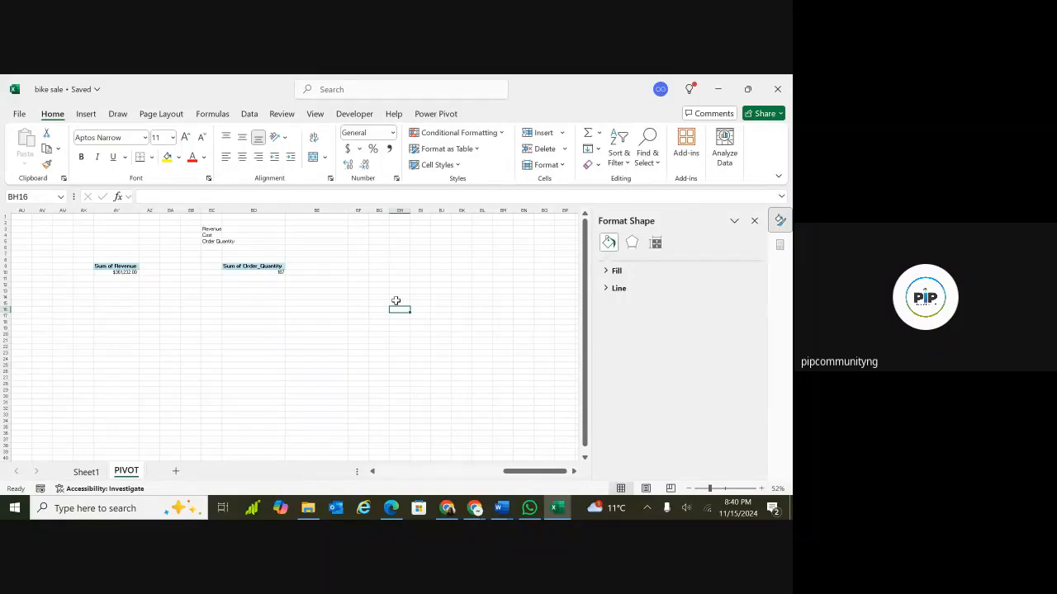
{"action": "left_click", "coordinate": [366, 267]}
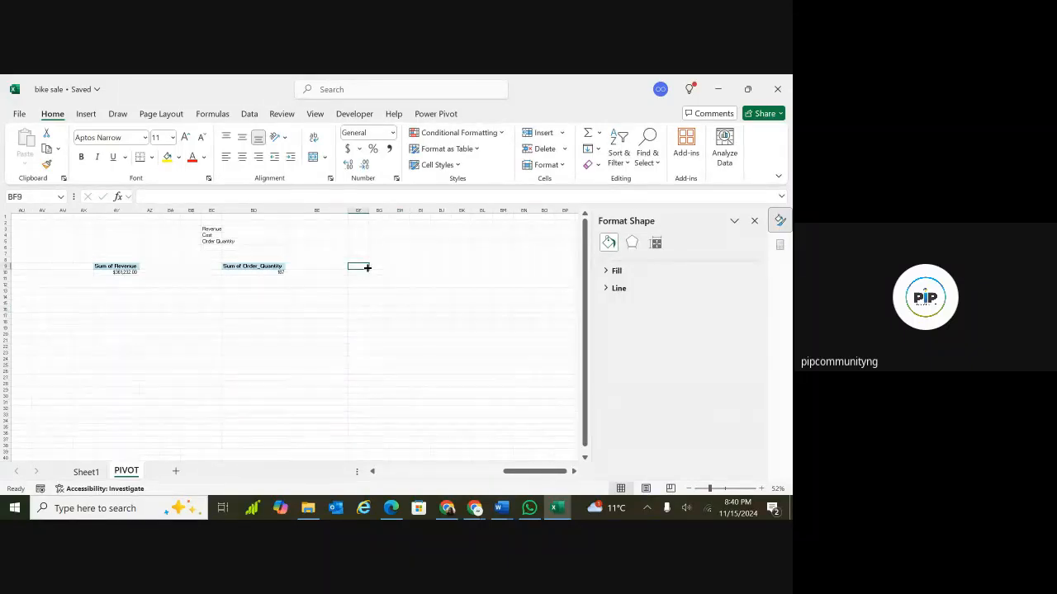
Copy the Order_Quantity PivotTable to cell BG9 and widen column BG to fit it.
{"action": "left_click_drag", "start_coordinate": [252, 267], "coordinate": [256, 279]}
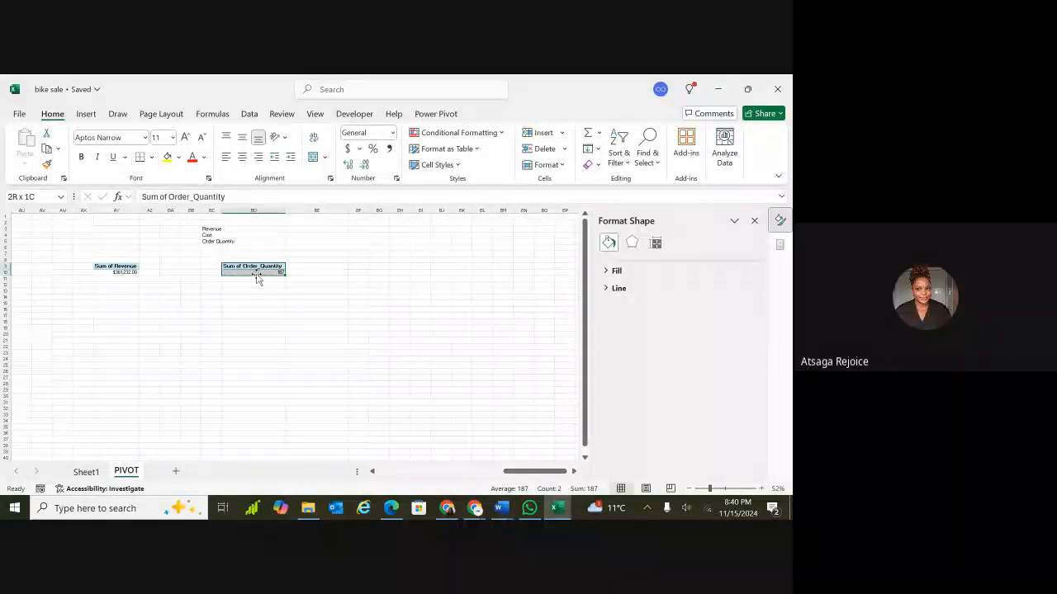
{"action": "key", "text": "ctrl+c"}
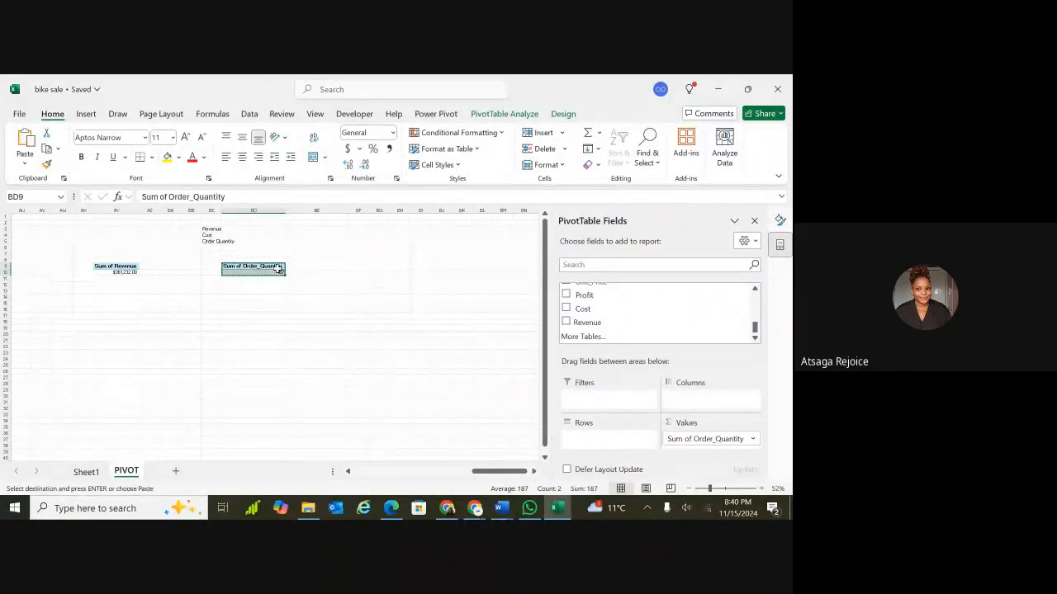
{"action": "left_click", "coordinate": [378, 266]}
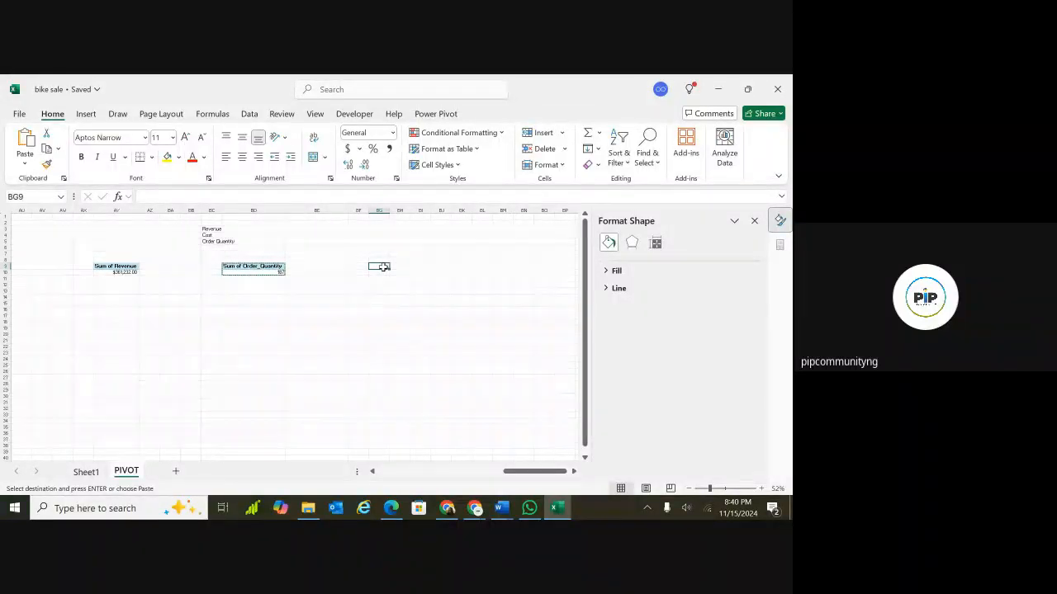
{"action": "key", "text": "ctrl+v"}
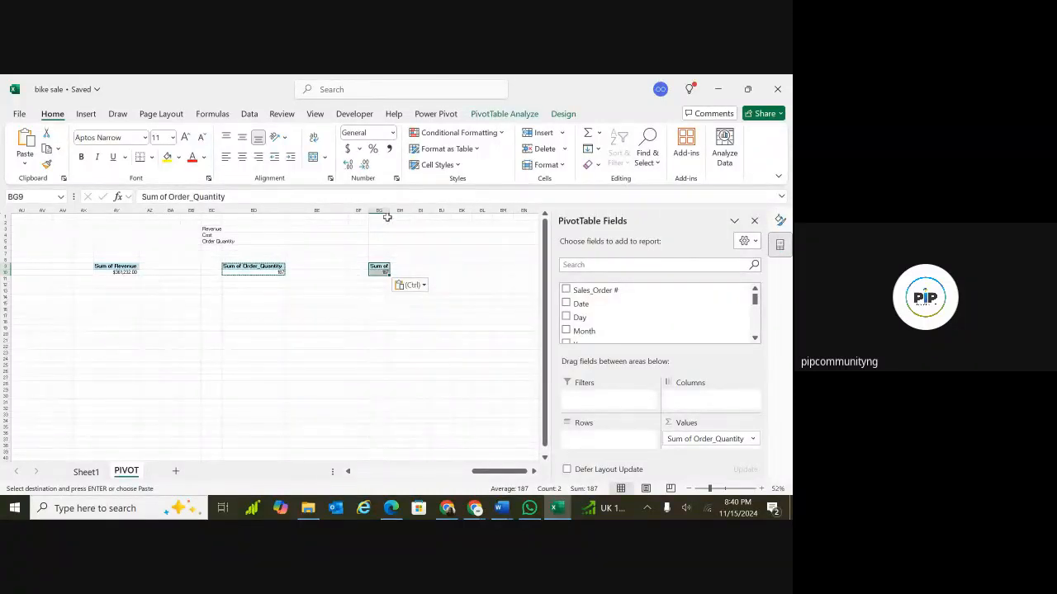
{"action": "left_click_drag", "start_coordinate": [389, 212], "coordinate": [401, 213]}
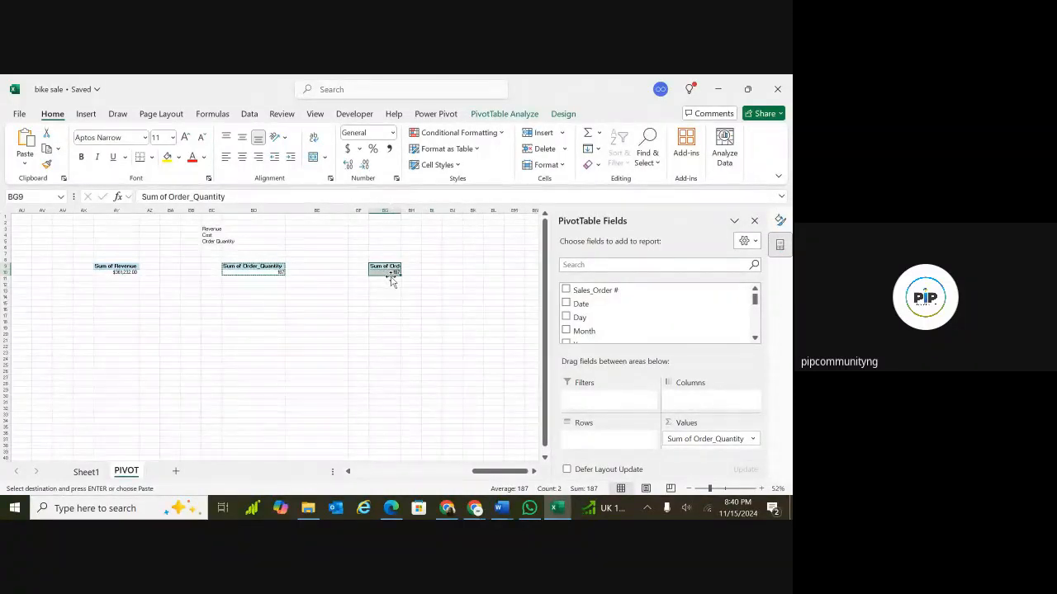
{"action": "left_click", "coordinate": [540, 285]}
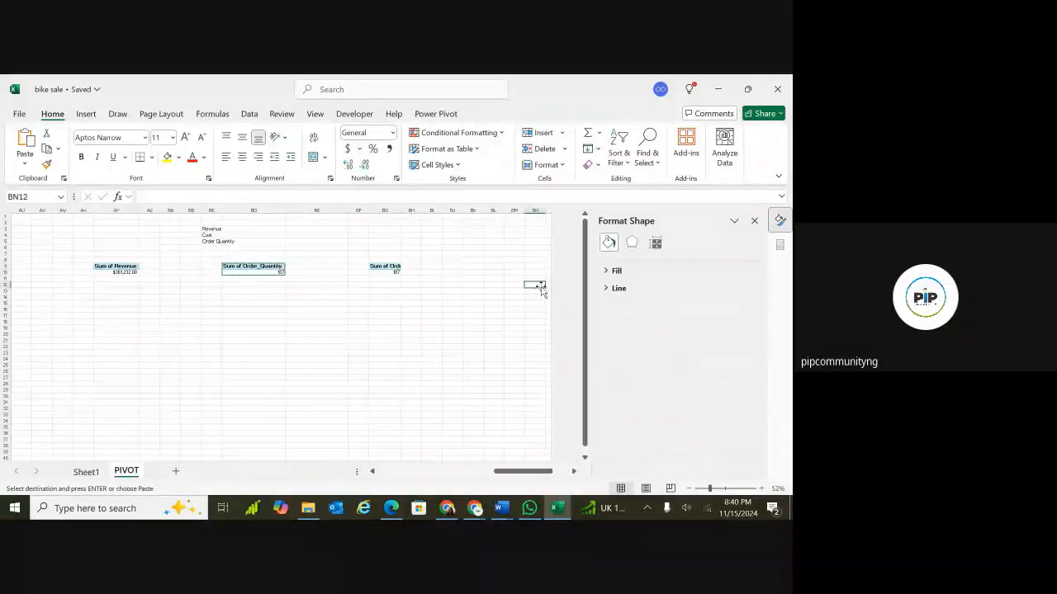
{"action": "left_click", "coordinate": [393, 266]}
{"action": "left_click_drag", "start_coordinate": [421, 283], "coordinate": [479, 300]}
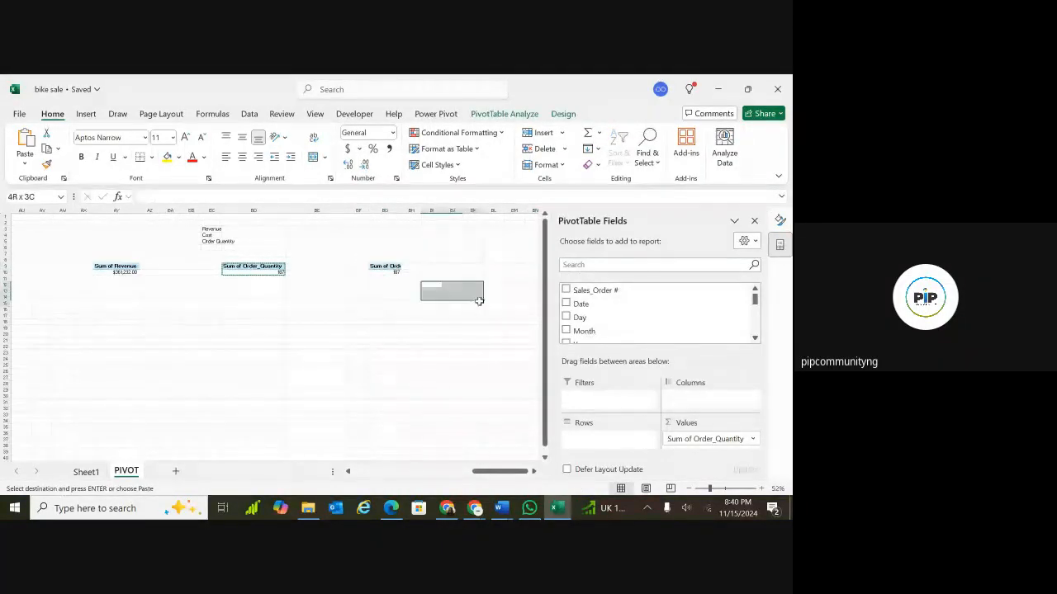
{"action": "left_click", "coordinate": [512, 279]}
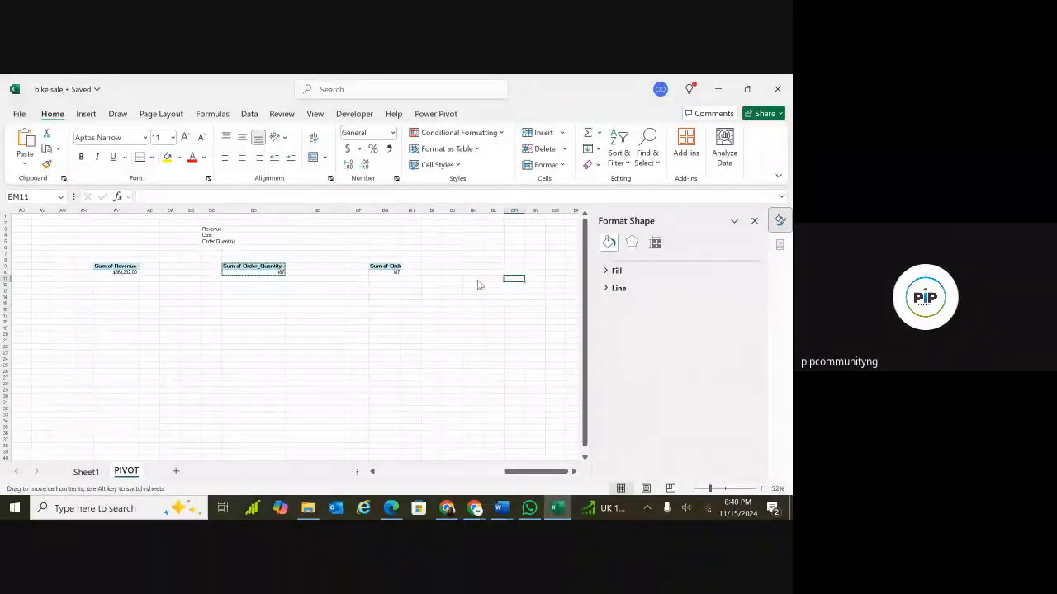
{"action": "left_click", "coordinate": [384, 382]}
Replace Order_Quantity with Profit in the values of the PivotTable at BG9.
{"action": "scroll", "coordinate": [385, 382], "scroll_direction": "up", "scroll_amount": 2, "text": "ctrl"}
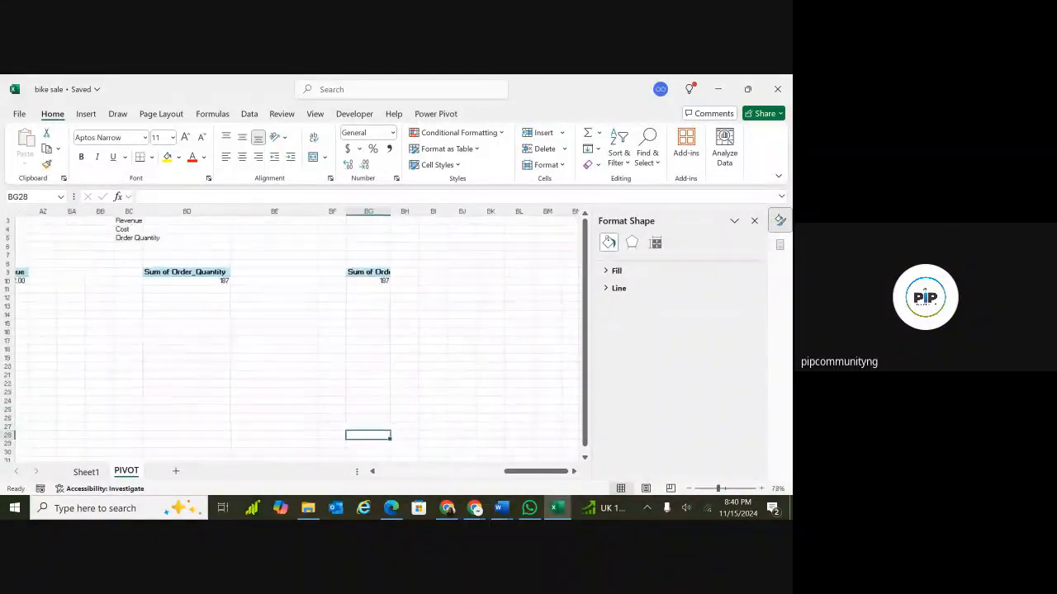
{"action": "scroll", "coordinate": [355, 331], "scroll_direction": "up", "scroll_amount": 1, "text": "ctrl"}
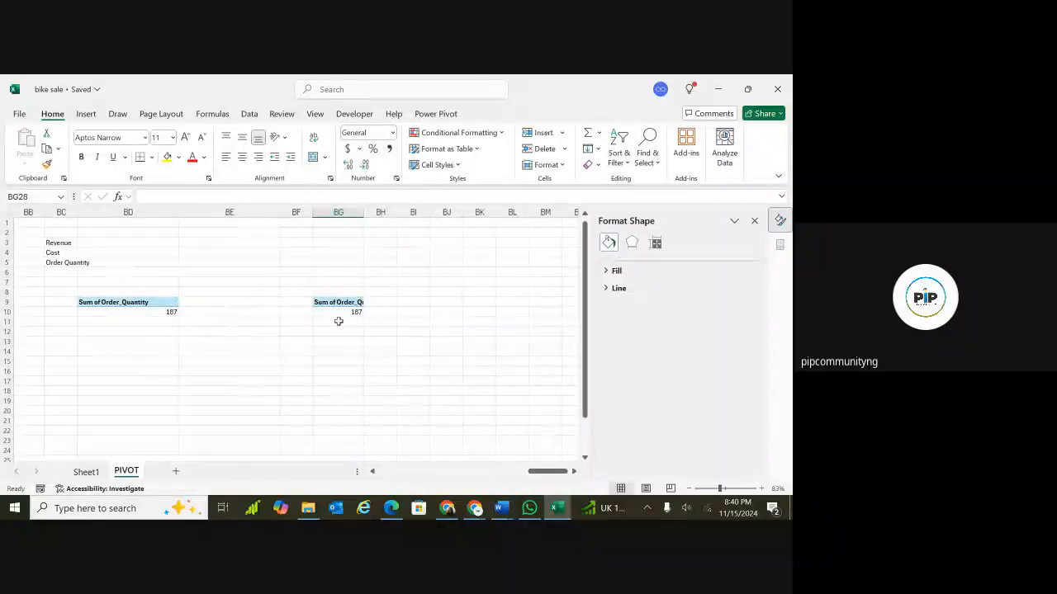
{"action": "left_click", "coordinate": [354, 302]}
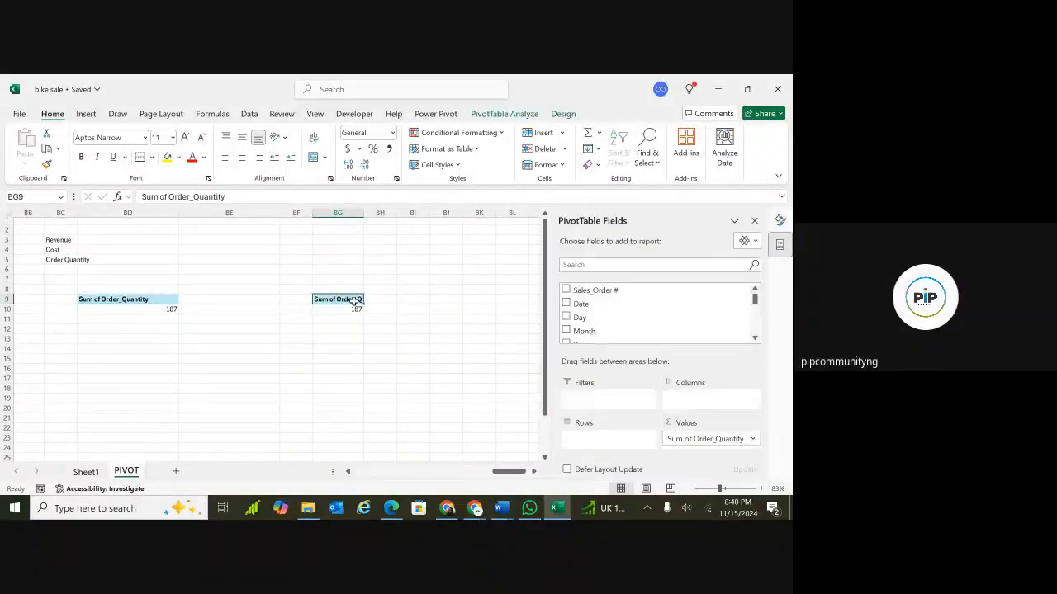
{"action": "left_click", "coordinate": [457, 300]}
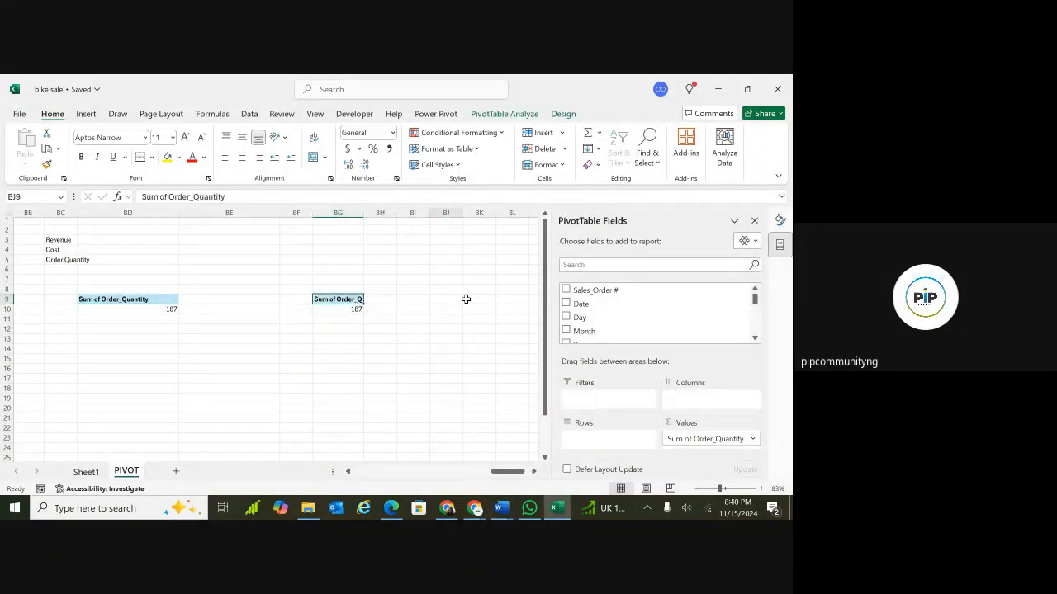
{"action": "left_click", "coordinate": [352, 298]}
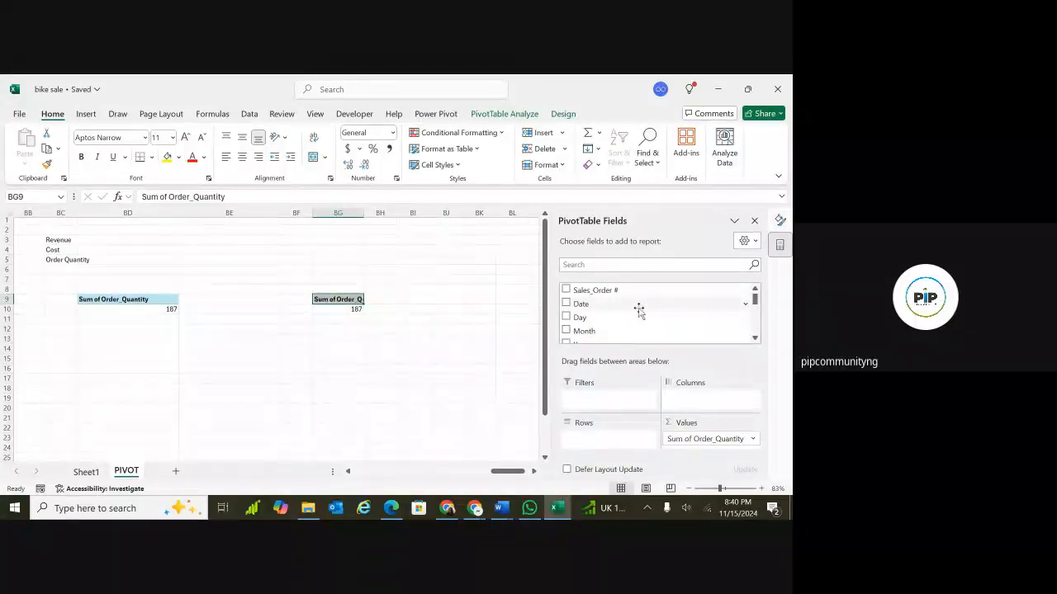
{"action": "scroll", "coordinate": [748, 332], "scroll_direction": "down", "scroll_amount": 5}
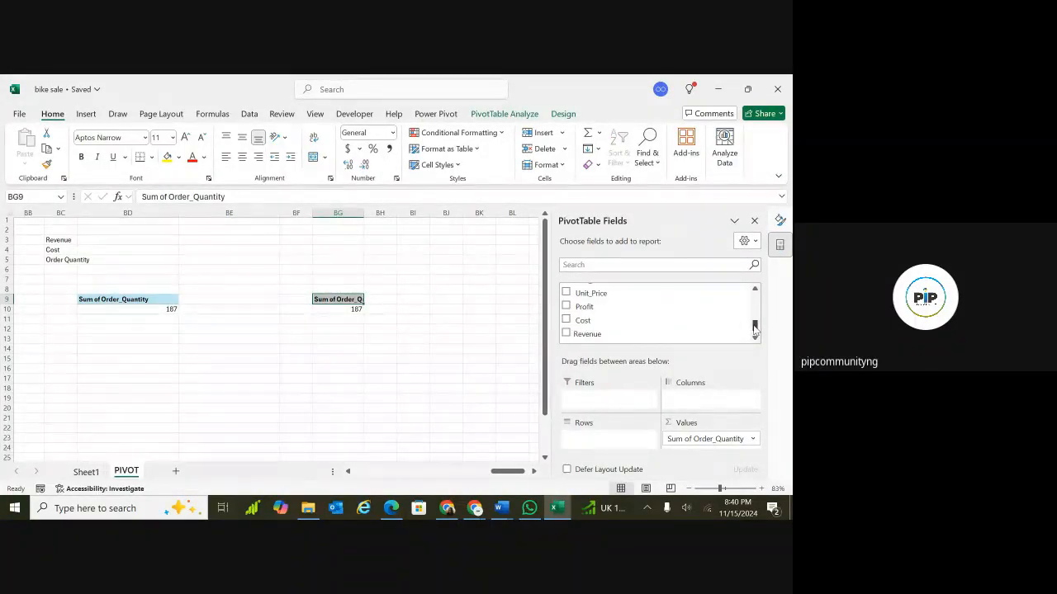
{"action": "left_click", "coordinate": [580, 307]}
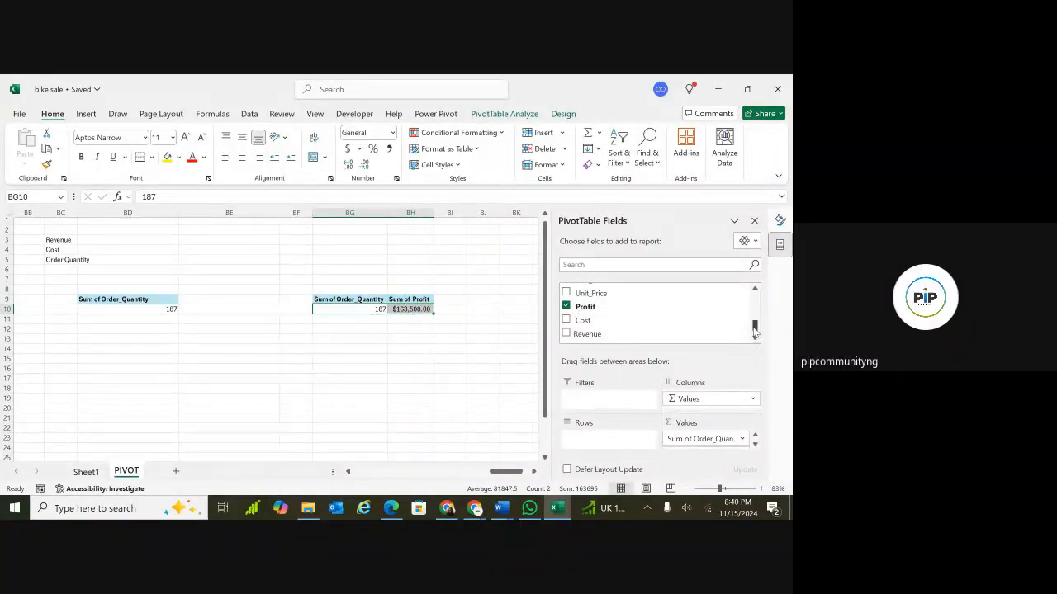
{"action": "left_click_drag", "start_coordinate": [753, 329], "coordinate": [686, 314]}
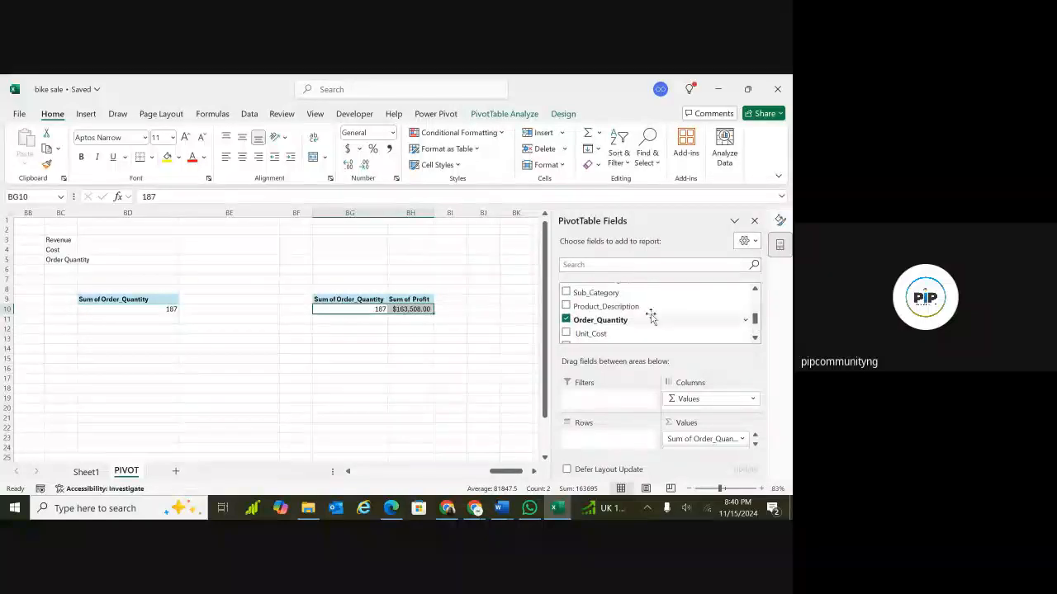
{"action": "left_click", "coordinate": [565, 319]}
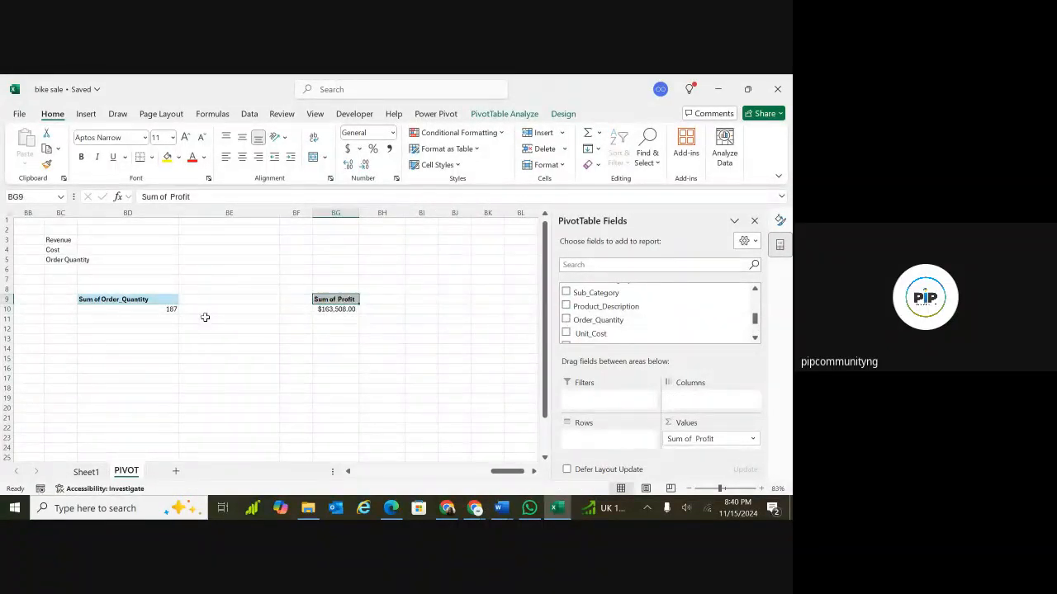
{"action": "left_click", "coordinate": [259, 318]}
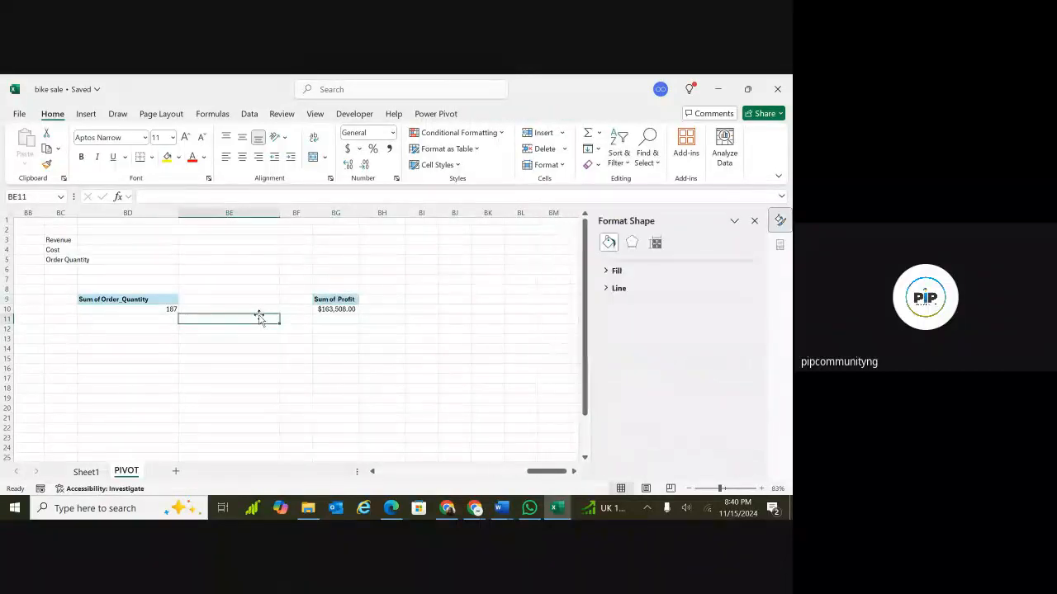
Rename the Sum of Profit PivotTable at BG9 as Total_Profit.
{"action": "scroll", "coordinate": [351, 296], "scroll_direction": "left", "scroll_amount": 4}
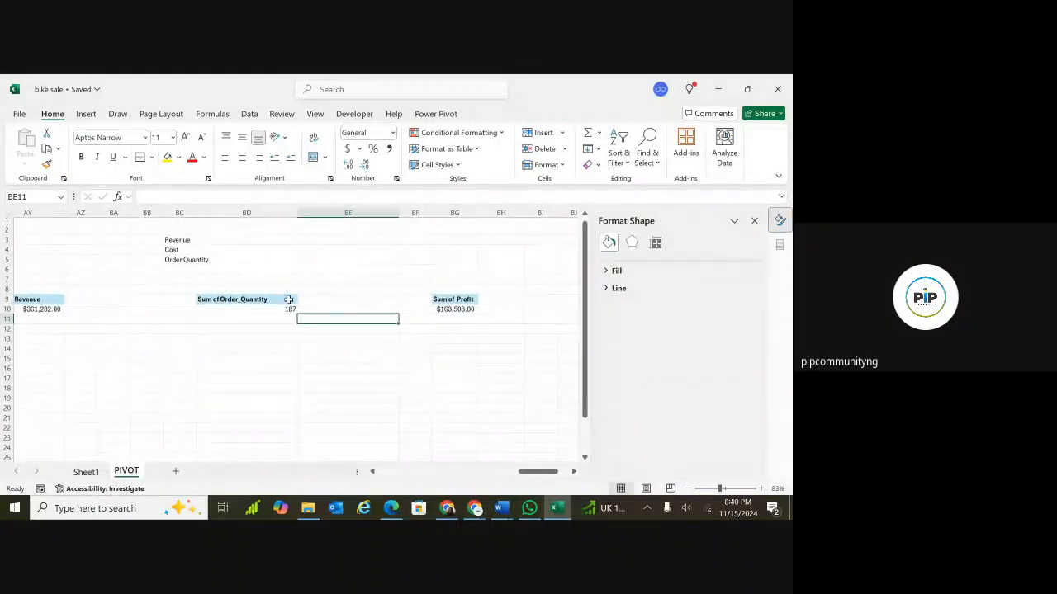
{"action": "left_click", "coordinate": [435, 301]}
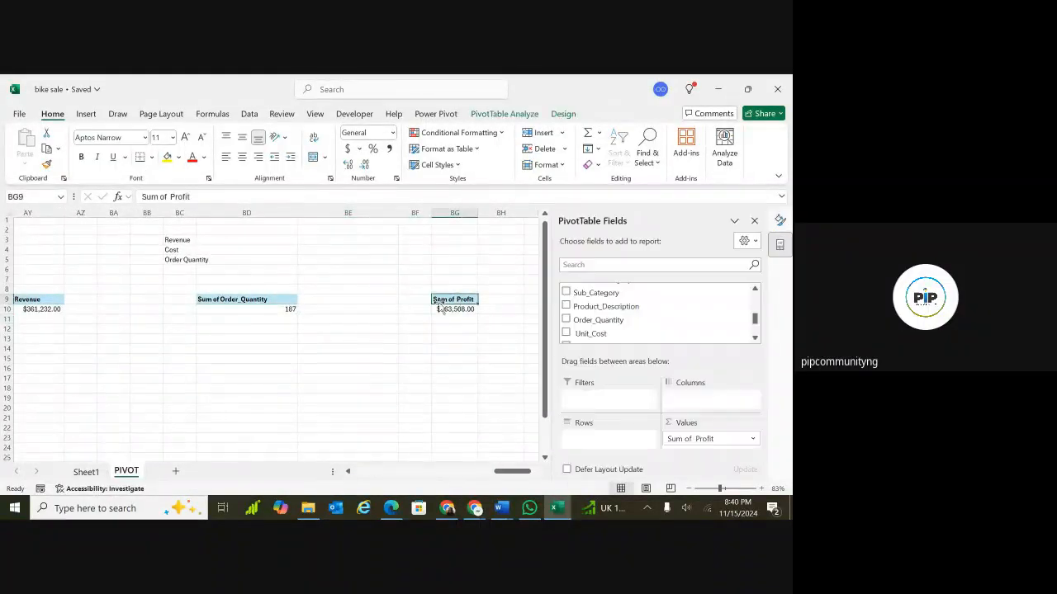
{"action": "left_click", "coordinate": [503, 114]}
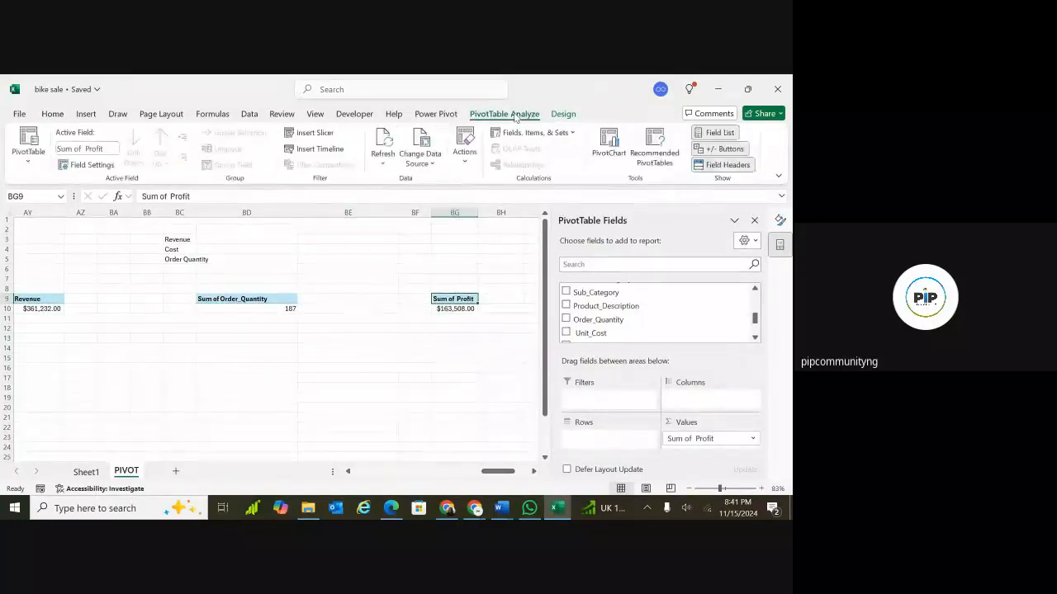
{"action": "left_click", "coordinate": [31, 157]}
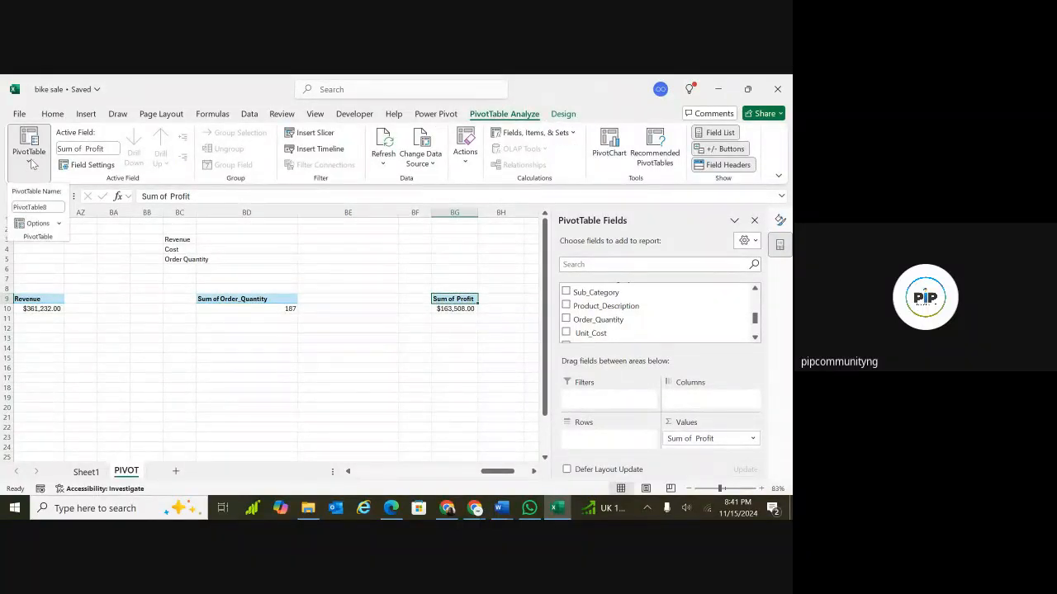
{"action": "left_click", "coordinate": [41, 208]}
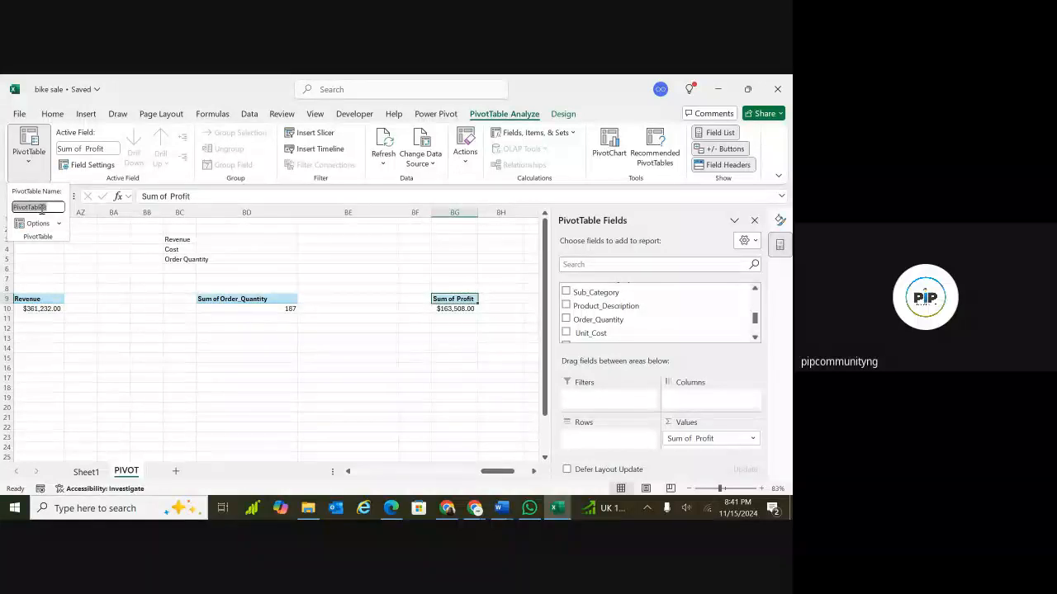
{"action": "key", "text": "BackSpace"}
{"action": "type", "text": "Total_Profit"}
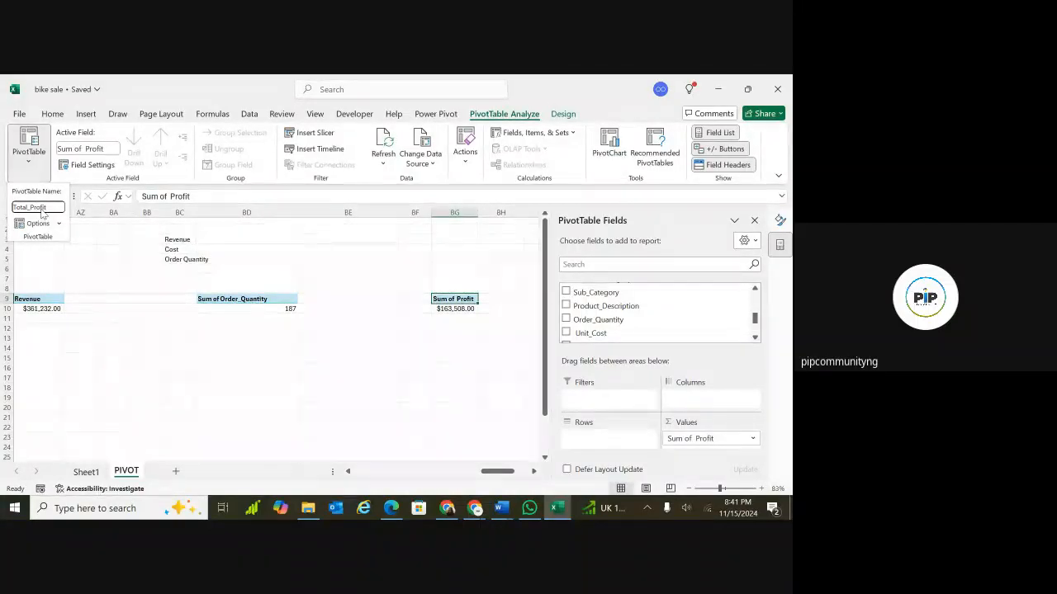
Rename the Sum of Order_Quantity PivotTable at BD9 as Total_Quantity.
{"action": "left_click", "coordinate": [225, 302]}
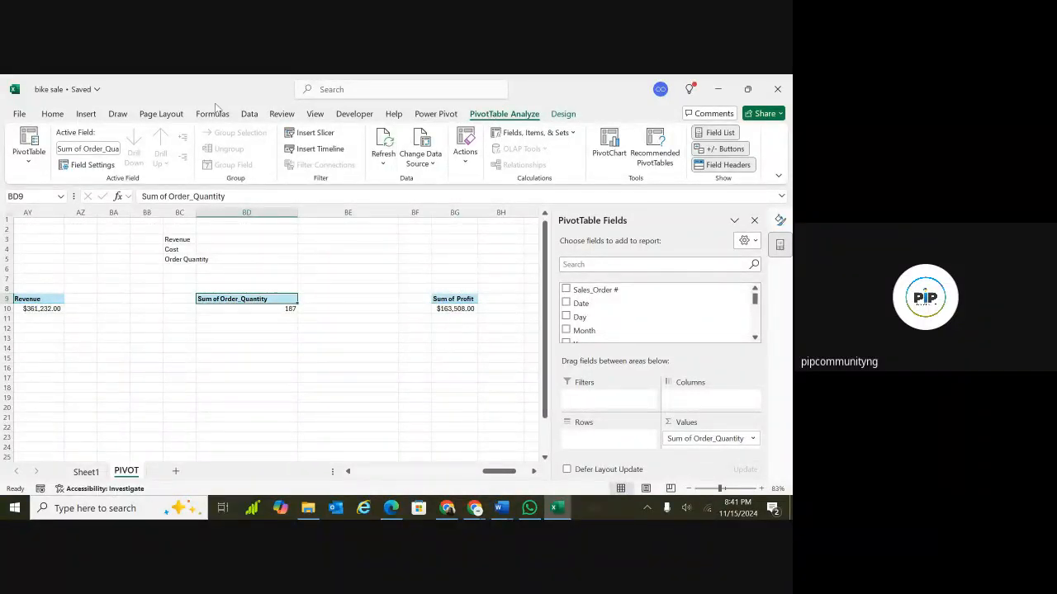
{"action": "left_click", "coordinate": [30, 165]}
{"action": "left_click", "coordinate": [33, 206]}
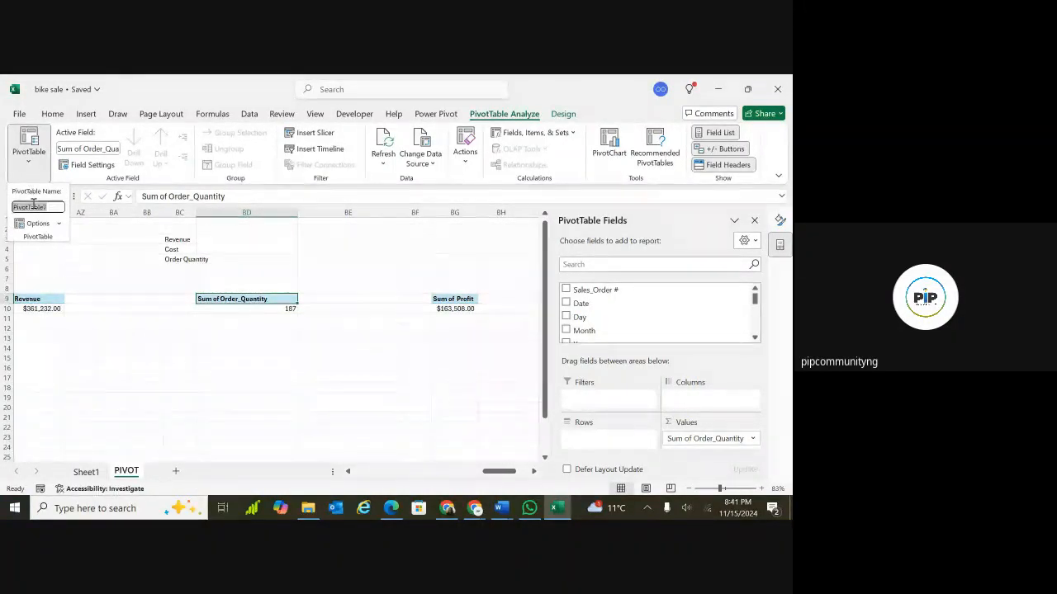
{"action": "key", "text": "BackSpace"}
{"action": "type", "text": "To"}
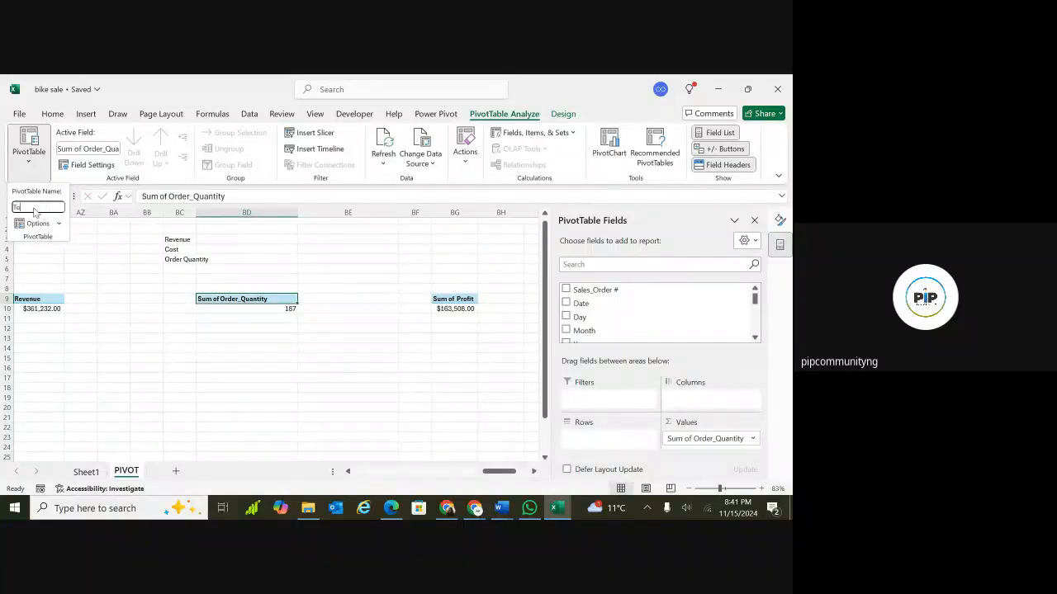
{"action": "type", "text": "tal"}
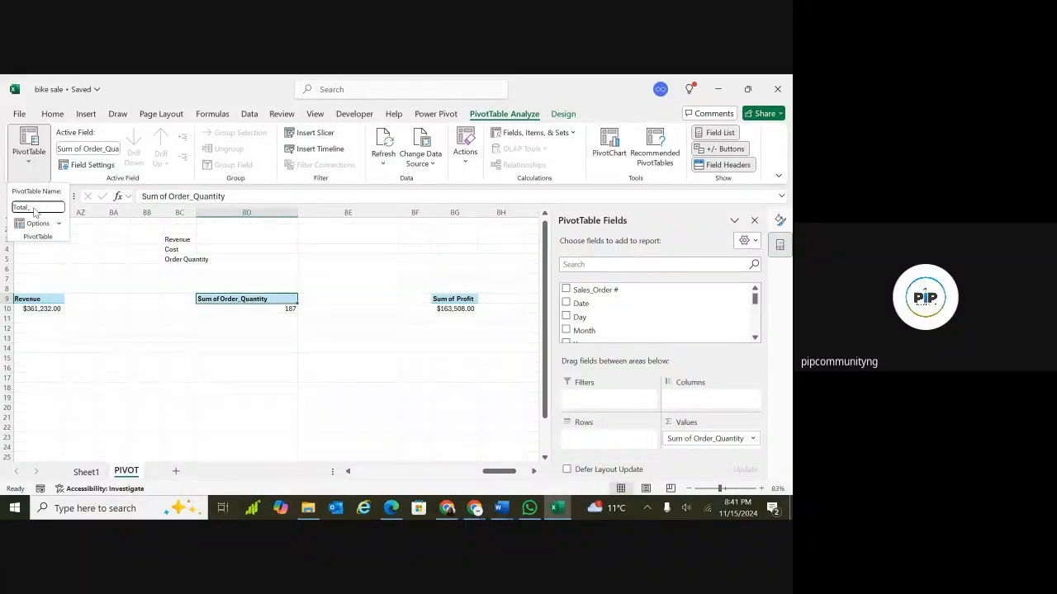
{"action": "type", "text": "_Quant"}
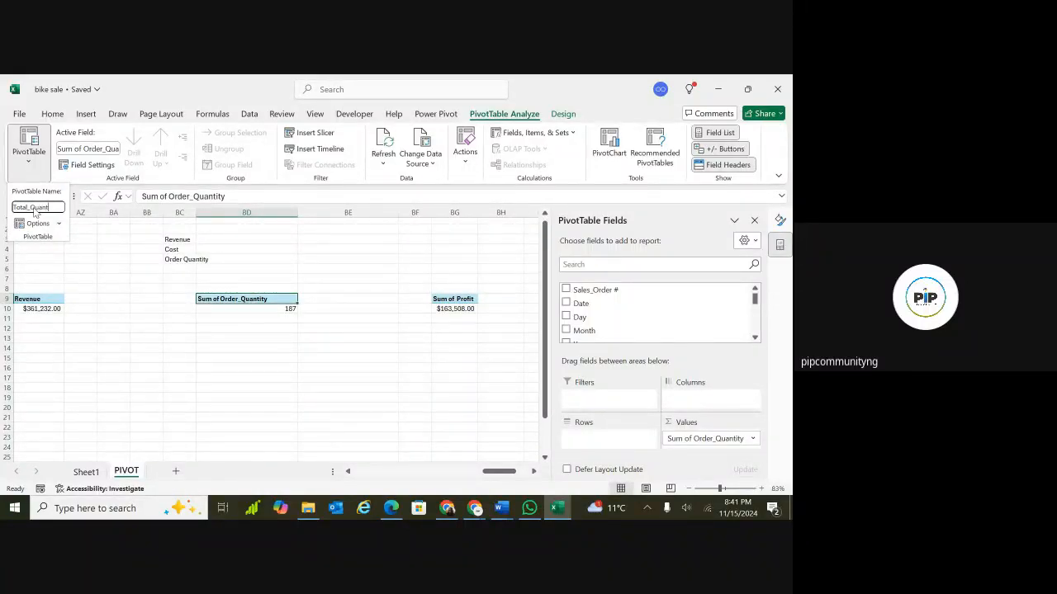
{"action": "type", "text": "ity"}
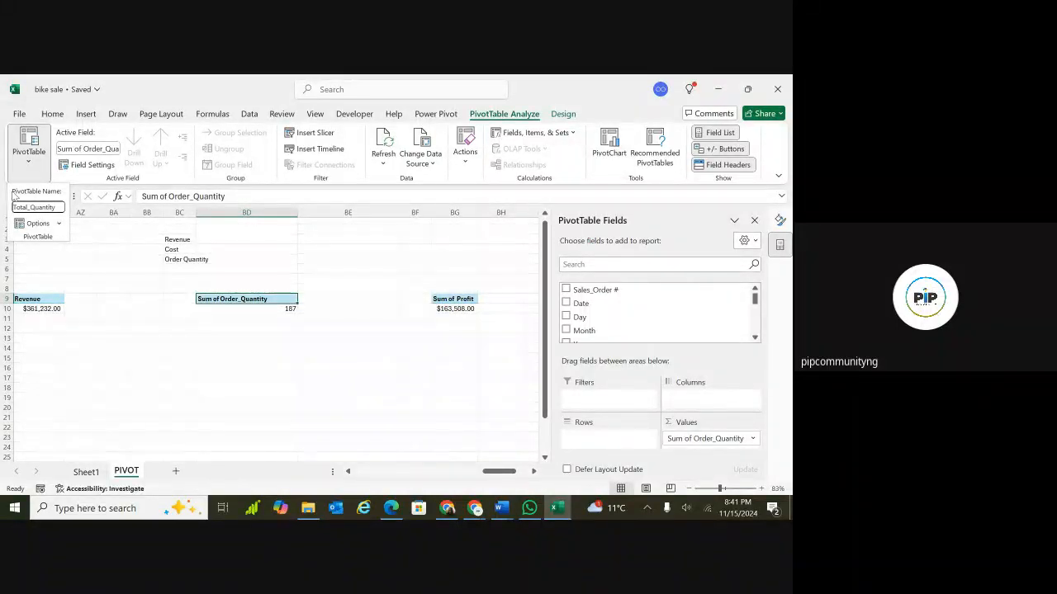
Rename the Sum of Revenue PivotTable at AY9 as Total_Revenue.
{"action": "left_click", "coordinate": [50, 302]}
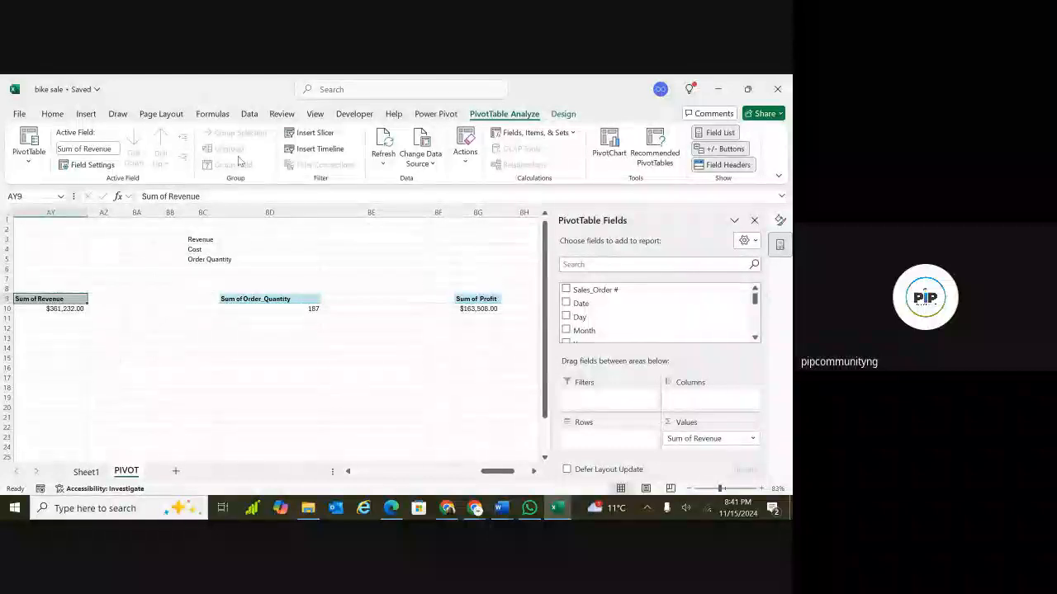
{"action": "left_click", "coordinate": [29, 167]}
{"action": "left_click", "coordinate": [32, 207]}
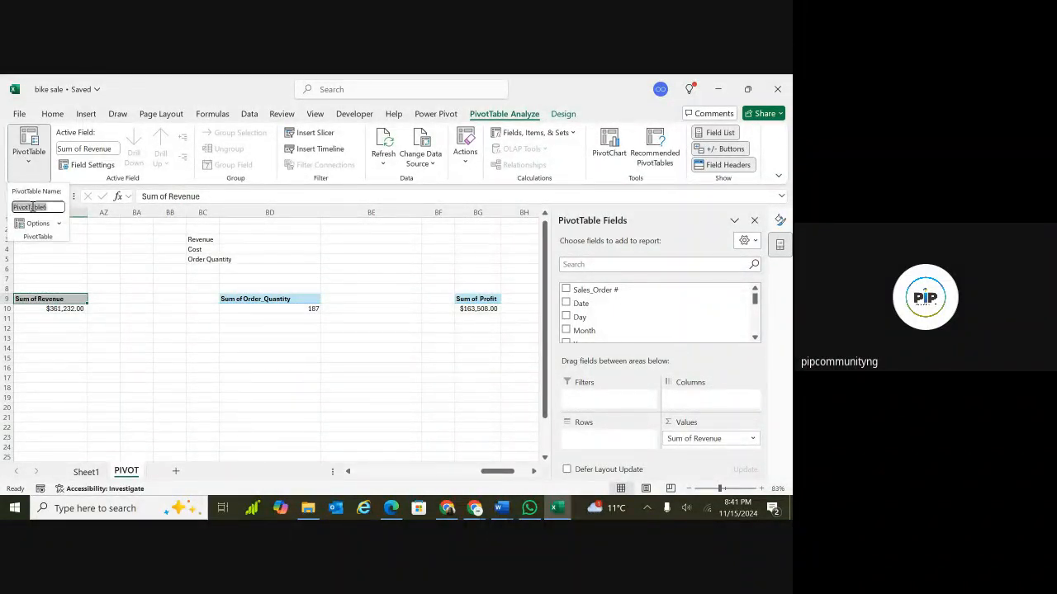
{"action": "type", "text": "To"}
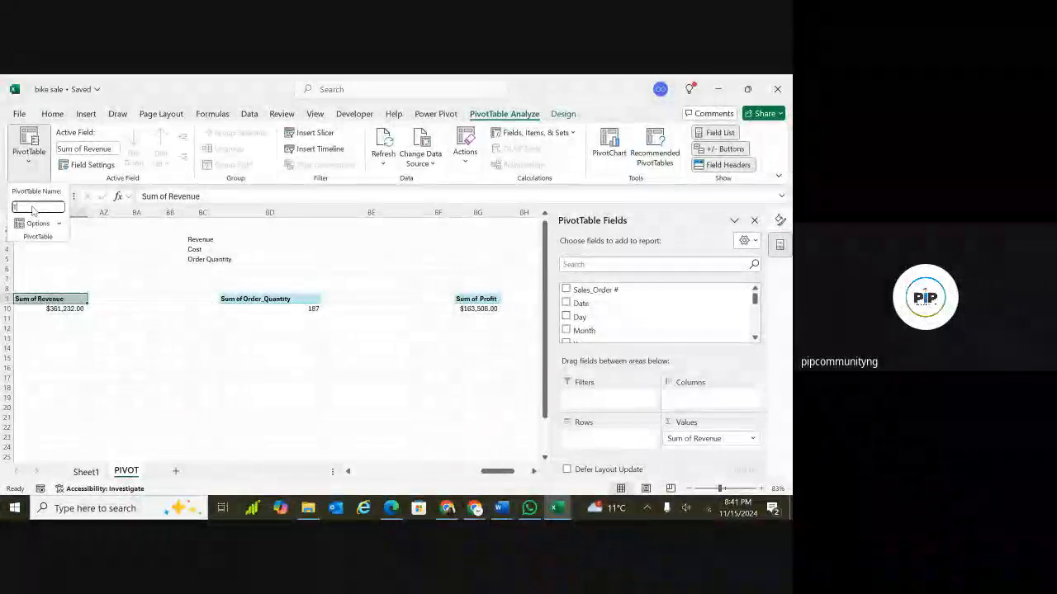
{"action": "type", "text": "ta"}
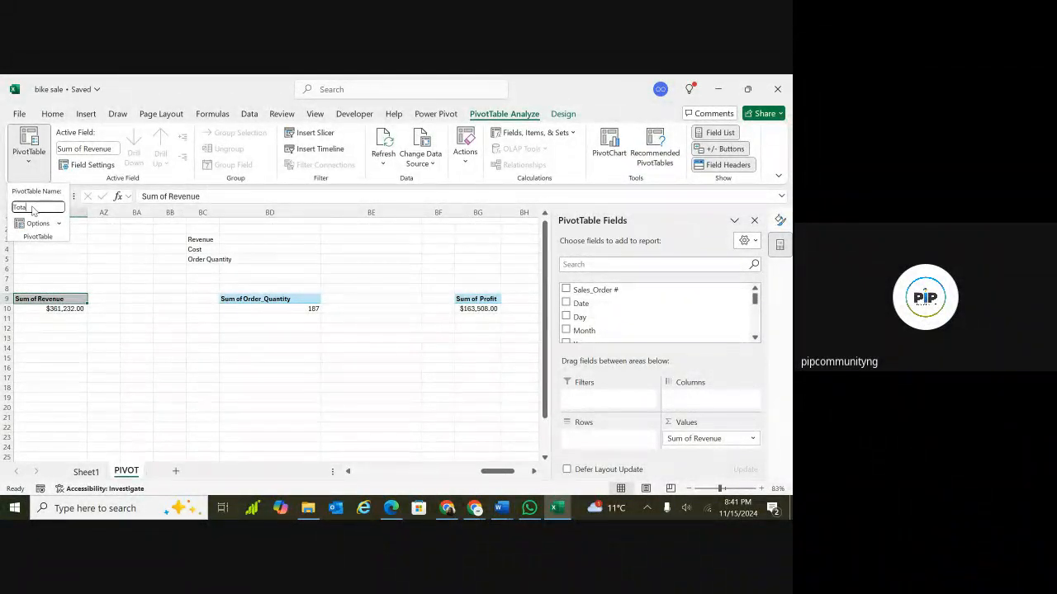
{"action": "type", "text": "l_Revenu"}
{"action": "key", "text": "Return"}
Add a new blank worksheet to the workbook.
{"action": "scroll", "coordinate": [33, 232], "scroll_direction": "down", "scroll_amount": 5}
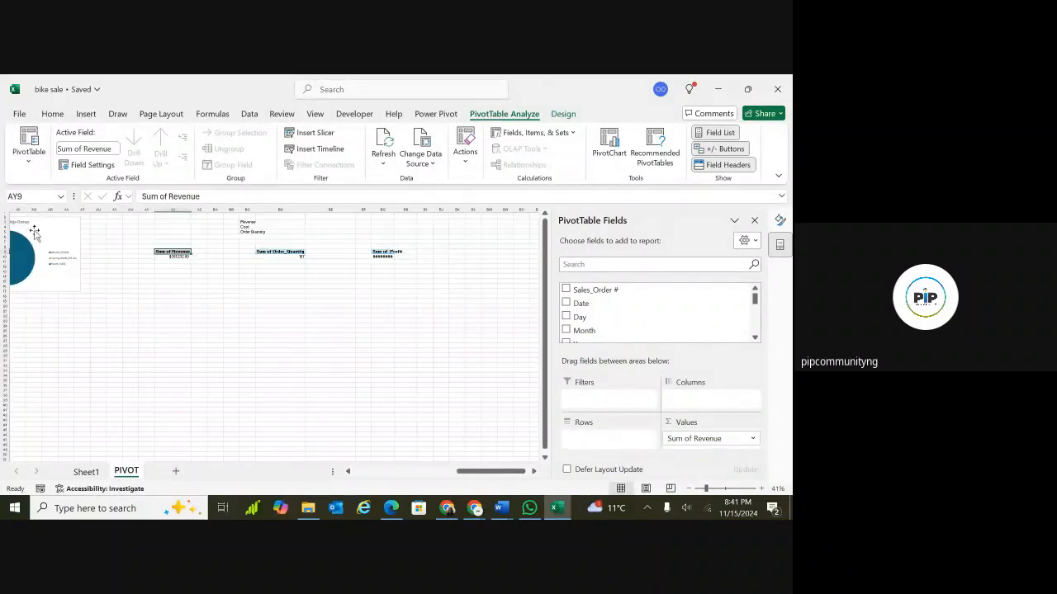
{"action": "left_click", "coordinate": [174, 282]}
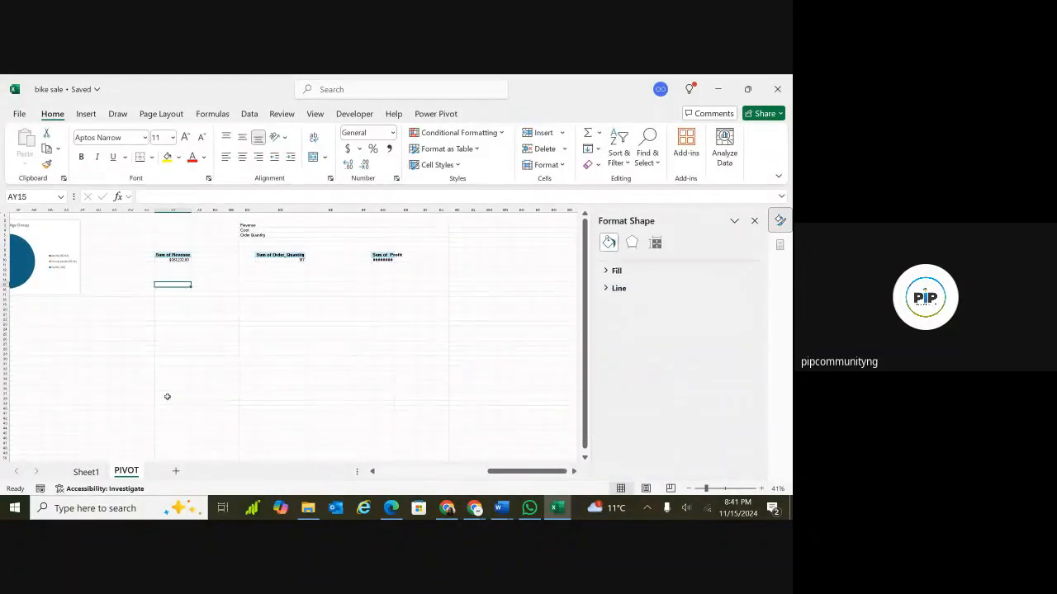
{"action": "left_click", "coordinate": [169, 406]}
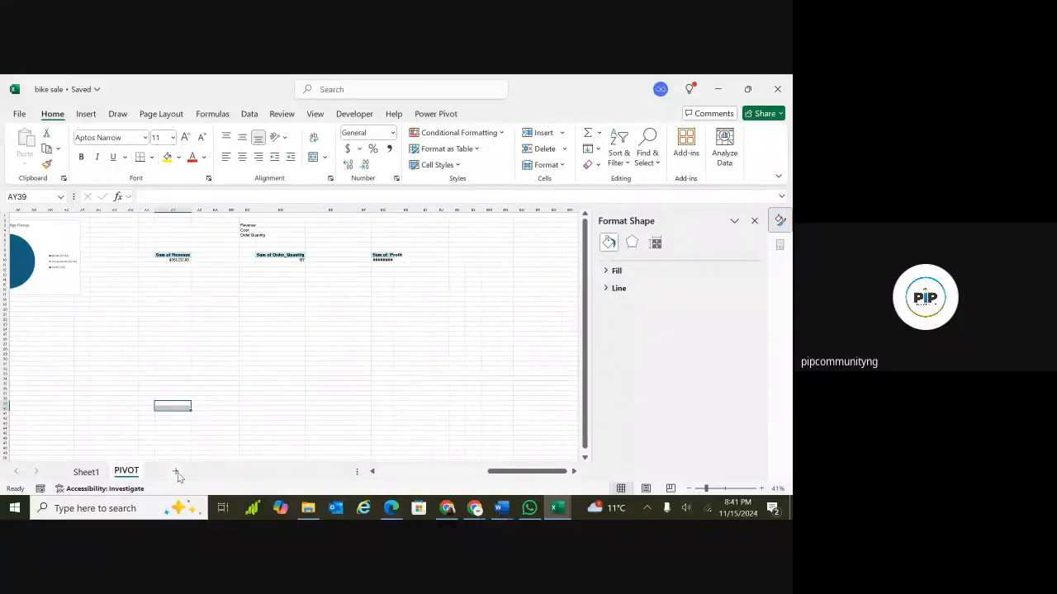
{"action": "left_click", "coordinate": [176, 472]}
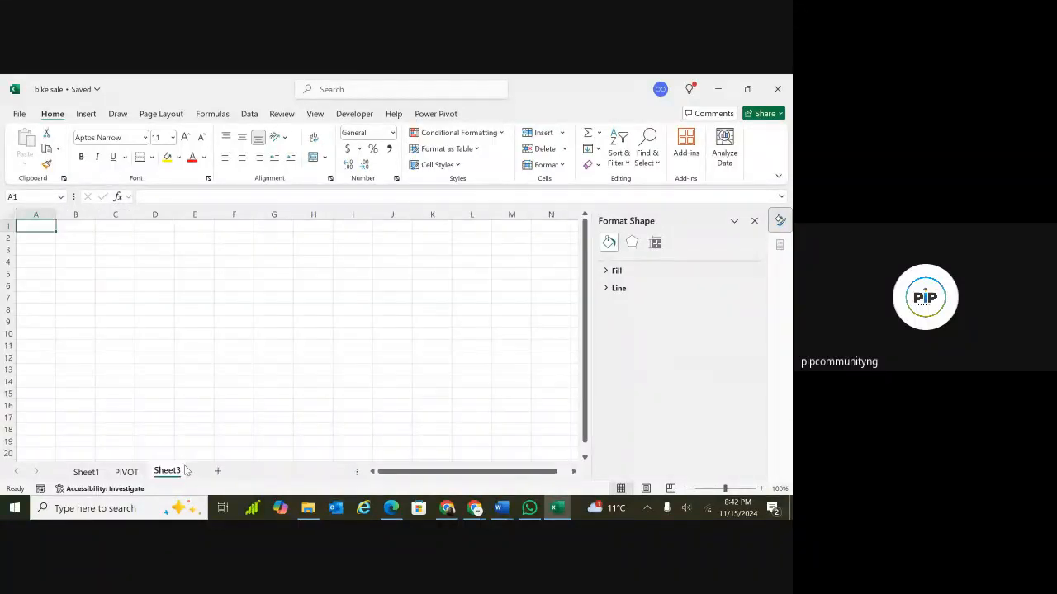
On the PIVOT sheet, select the Revenue by Country and Profit by Country charts together and delete them.
{"action": "left_click", "coordinate": [126, 473]}
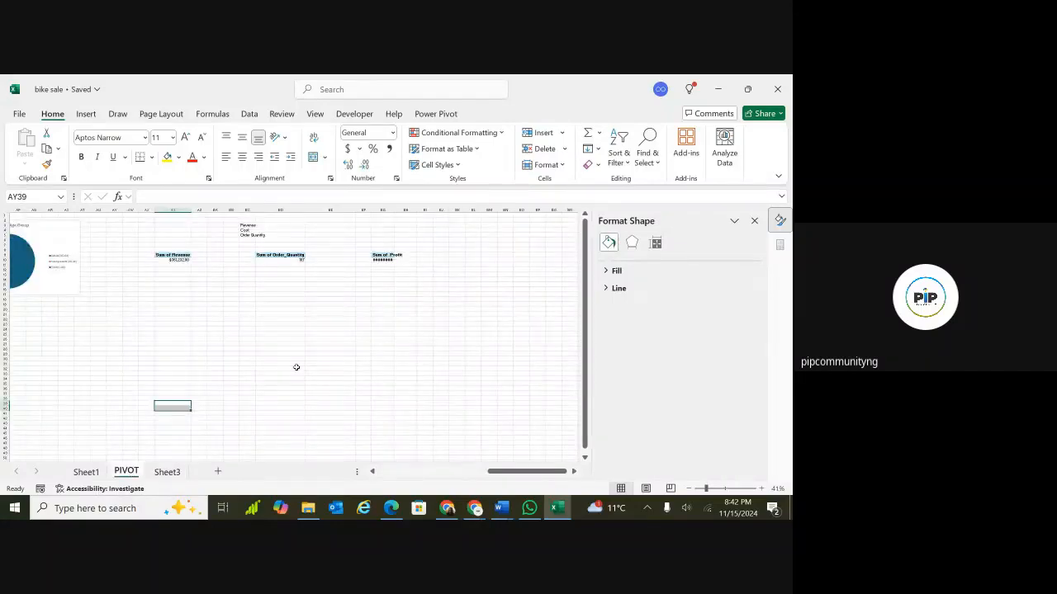
{"action": "scroll", "coordinate": [297, 366], "scroll_direction": "left", "scroll_amount": 15}
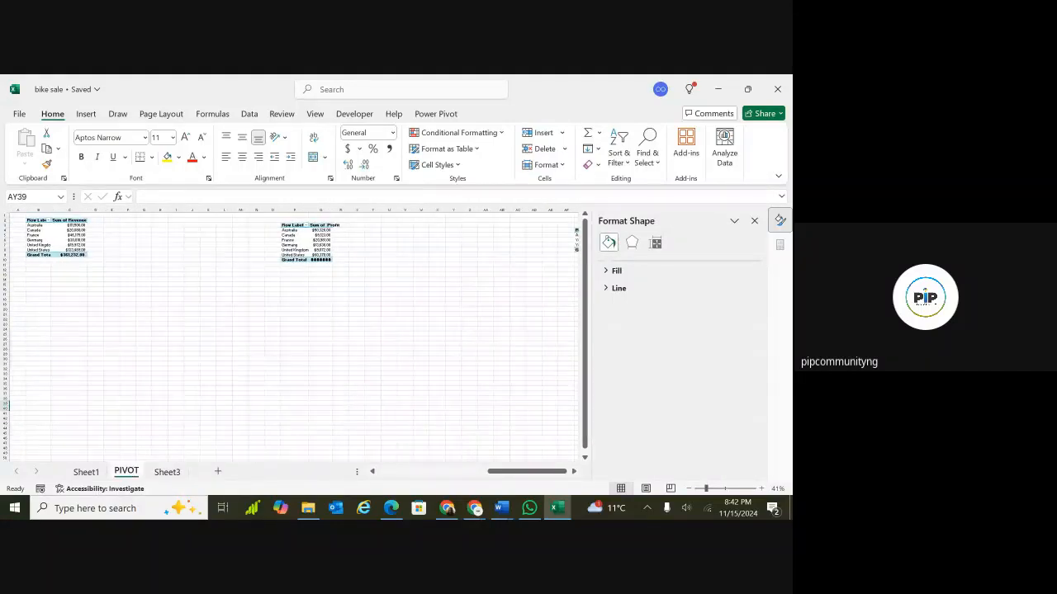
{"action": "scroll", "coordinate": [277, 330], "scroll_direction": "down", "scroll_amount": 2}
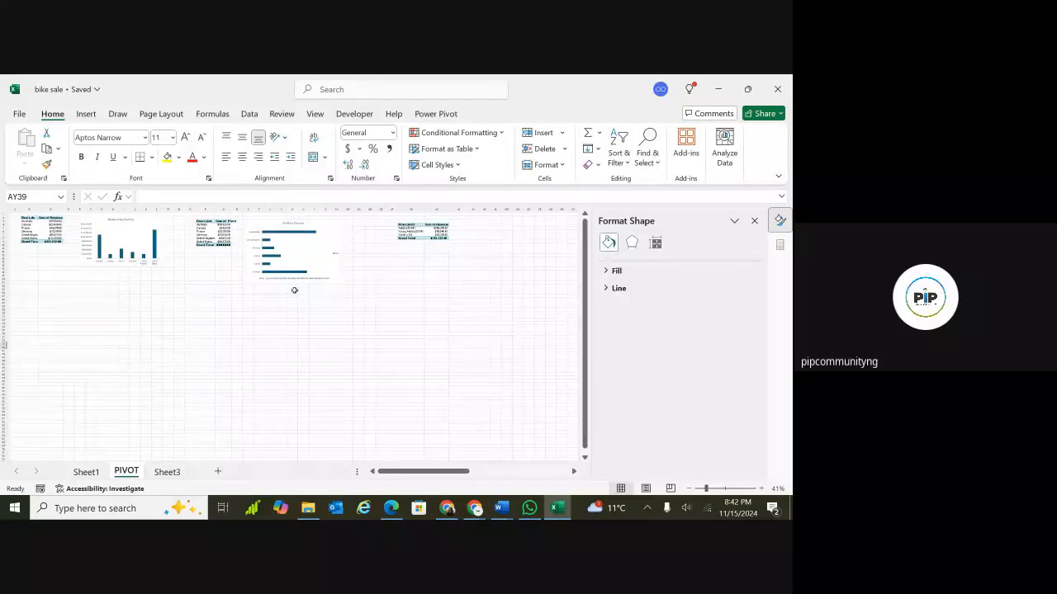
{"action": "left_click", "coordinate": [206, 266]}
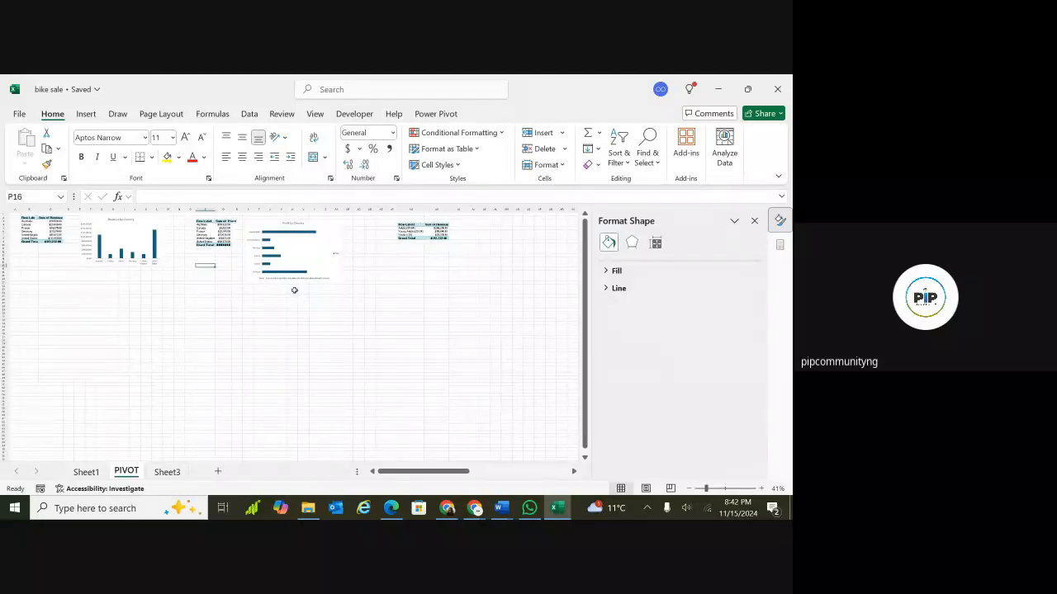
{"action": "left_click", "coordinate": [165, 237]}
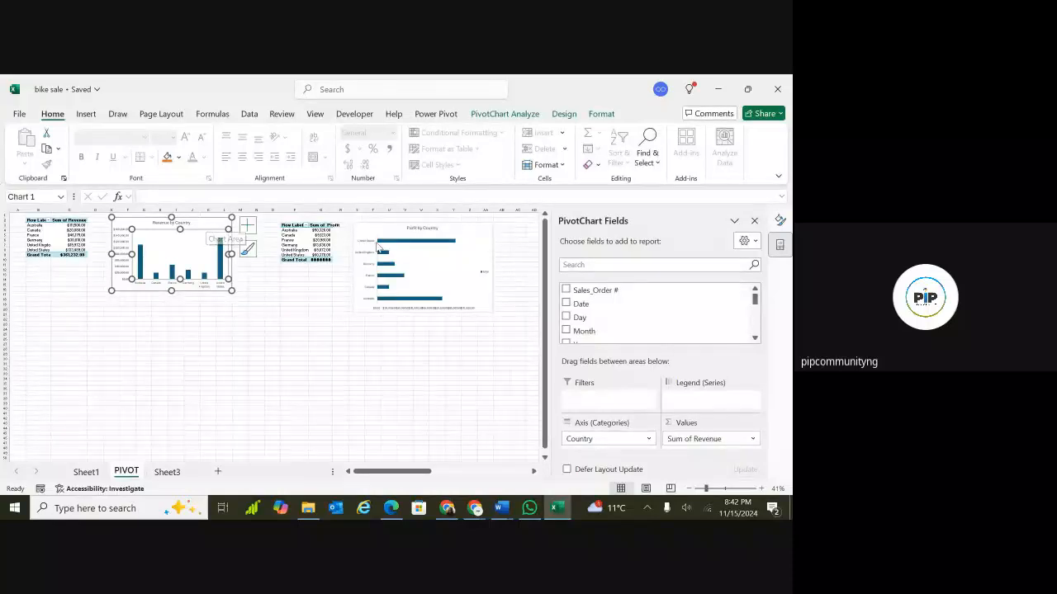
{"action": "left_click", "coordinate": [479, 230], "text": "ctrl"}
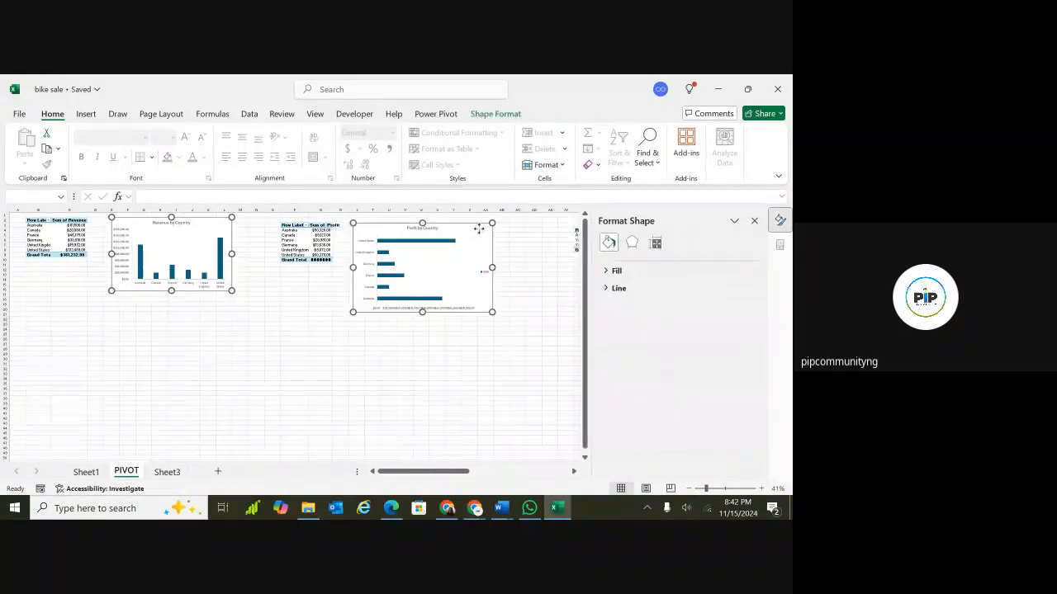
{"action": "scroll", "coordinate": [479, 229], "scroll_direction": "right", "scroll_amount": 8}
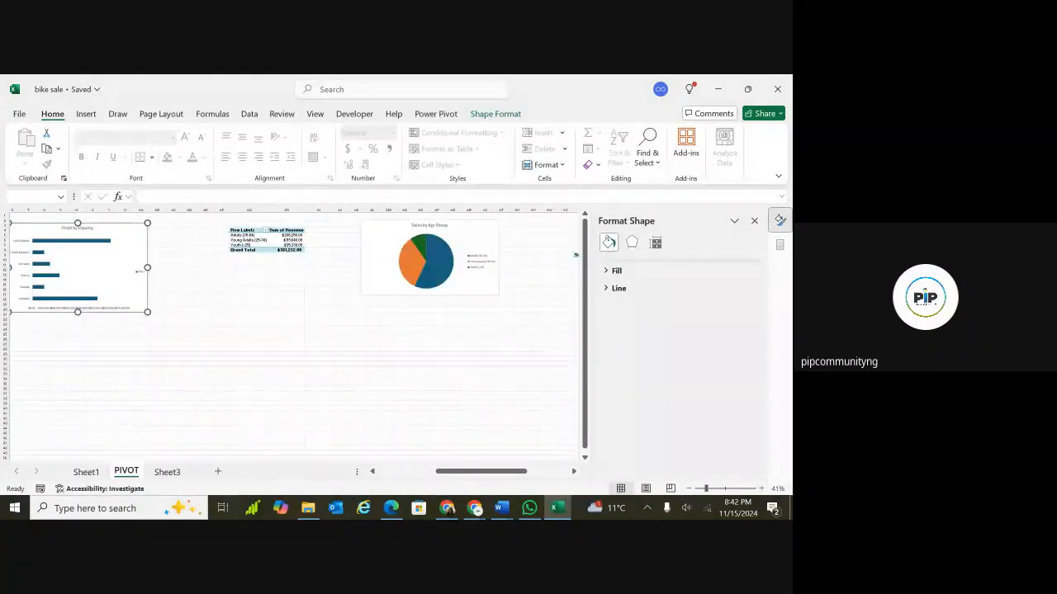
{"action": "scroll", "coordinate": [295, 333], "scroll_direction": "right", "scroll_amount": 5}
{"action": "scroll", "coordinate": [295, 333], "scroll_direction": "right", "scroll_amount": 2}
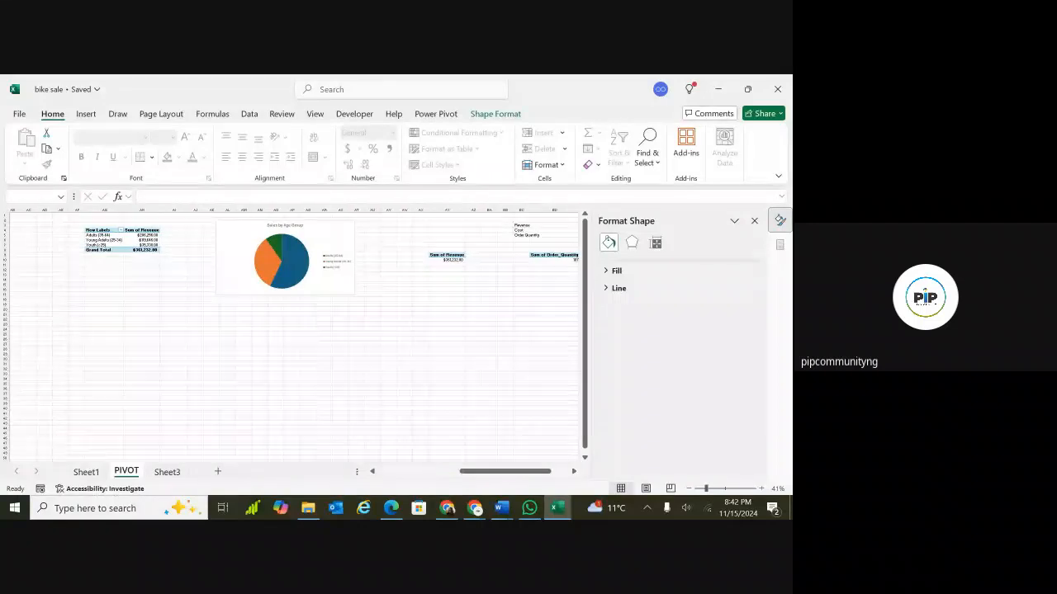
{"action": "left_click", "coordinate": [343, 237]}
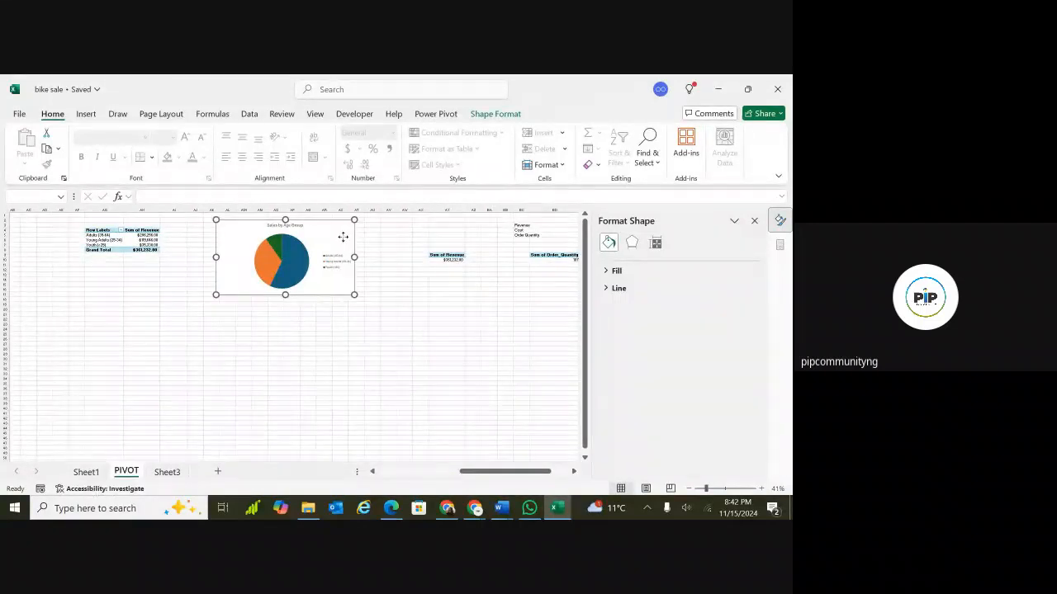
{"action": "scroll", "coordinate": [342, 238], "scroll_direction": "right", "scroll_amount": 6}
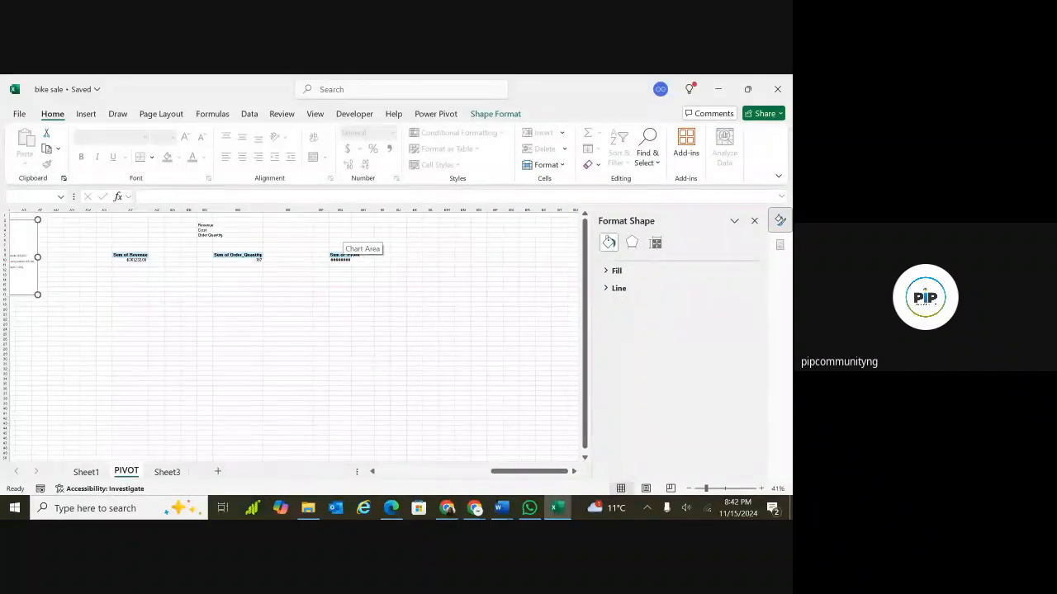
{"action": "scroll", "coordinate": [343, 238], "scroll_direction": "left", "scroll_amount": 2}
{"action": "scroll", "coordinate": [342, 238], "scroll_direction": "left", "scroll_amount": 8}
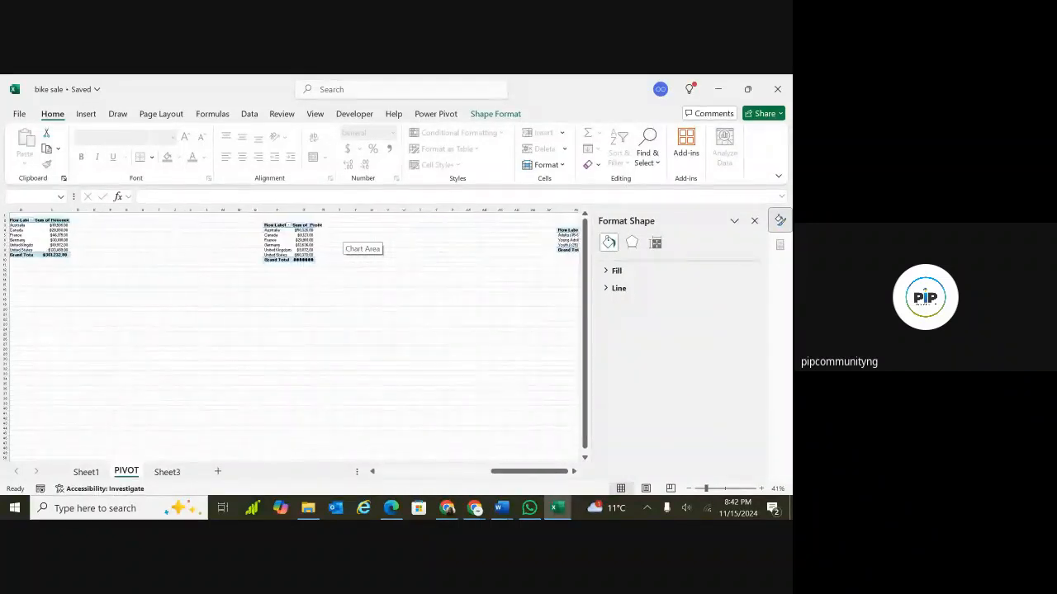
{"action": "scroll", "coordinate": [343, 238], "scroll_direction": "right", "scroll_amount": 7}
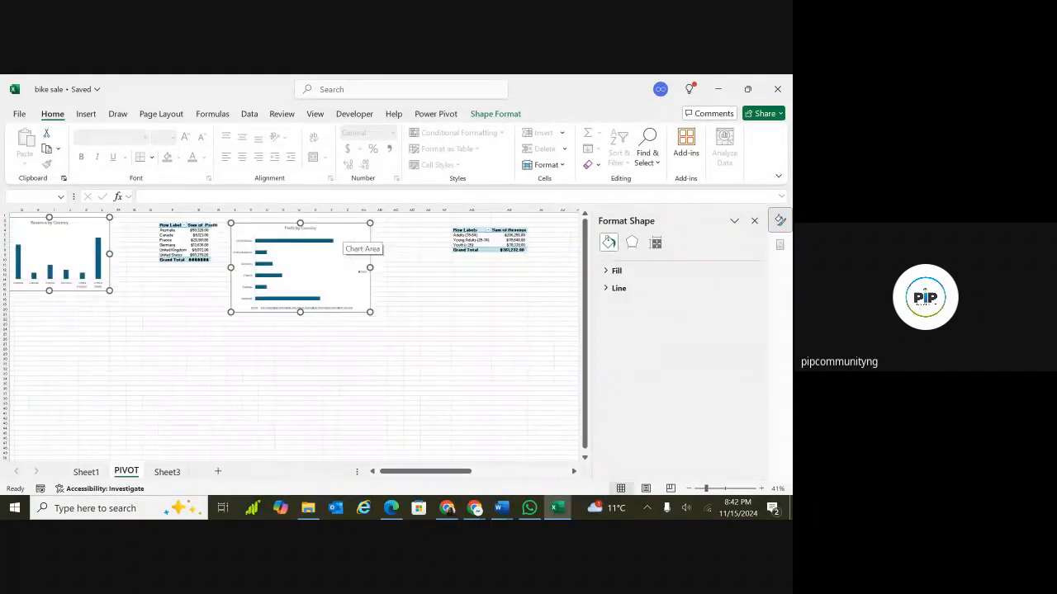
{"action": "scroll", "coordinate": [342, 240], "scroll_direction": "left", "scroll_amount": 6}
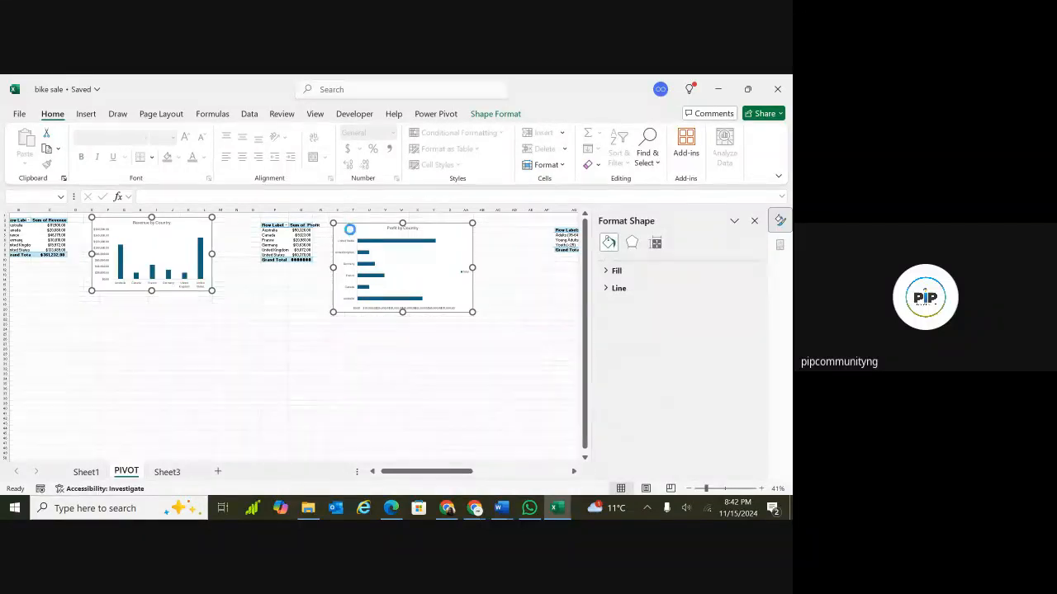
{"action": "key", "text": "Delete"}
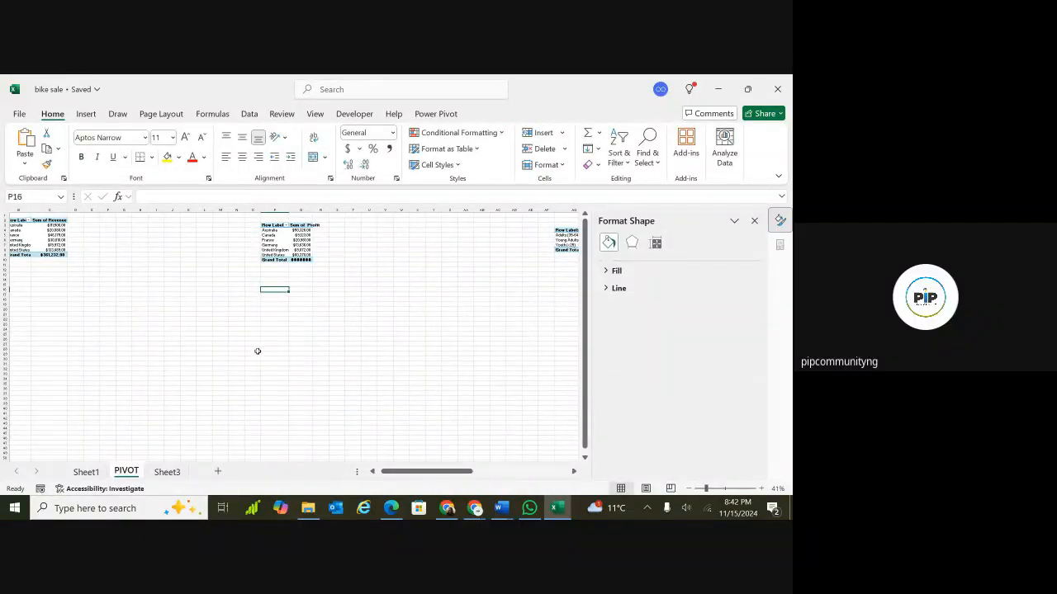
On Sheet3, arrange the charts in a row by moving the Sales by Age Group pie chart and Revenue by Country chart beside the Profit by Country chart.
{"action": "left_click", "coordinate": [167, 473]}
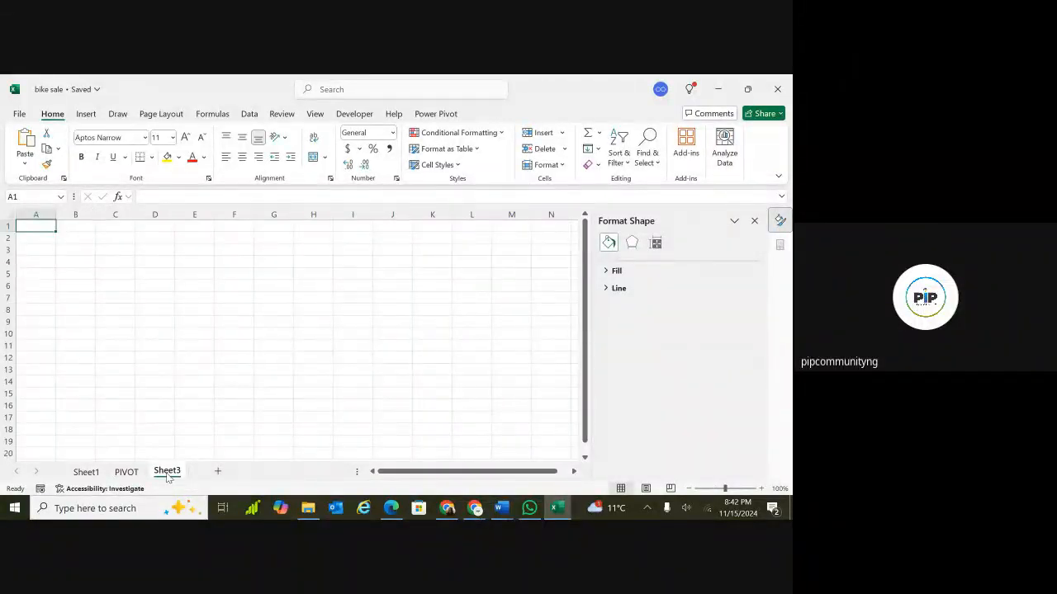
{"action": "left_click", "coordinate": [193, 272]}
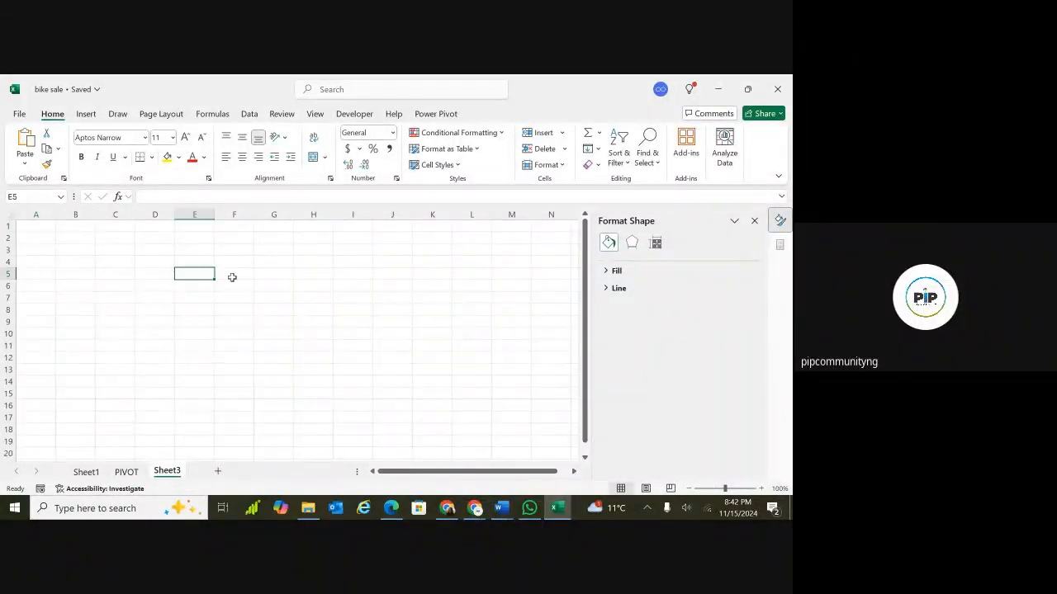
{"action": "left_click", "coordinate": [240, 277]}
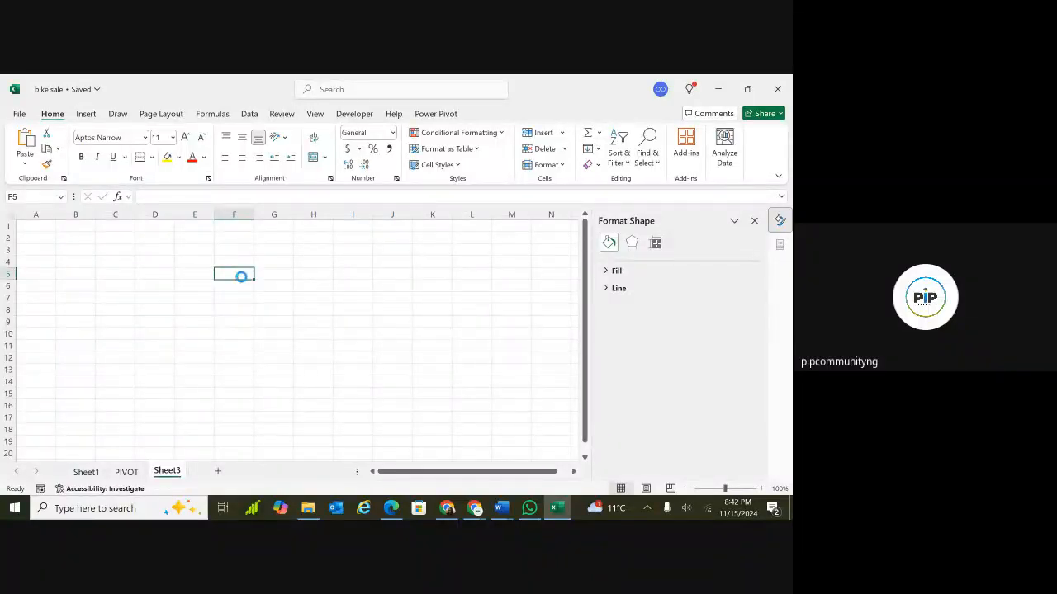
{"action": "scroll", "coordinate": [241, 277], "scroll_direction": "down", "scroll_amount": 5}
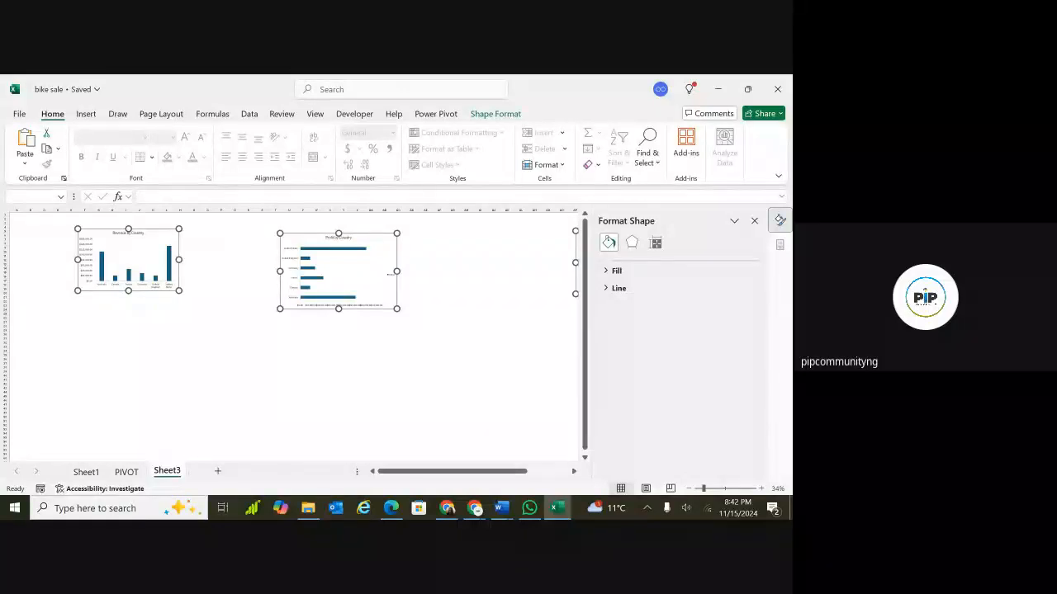
{"action": "scroll", "coordinate": [498, 244], "scroll_direction": "down", "scroll_amount": 2}
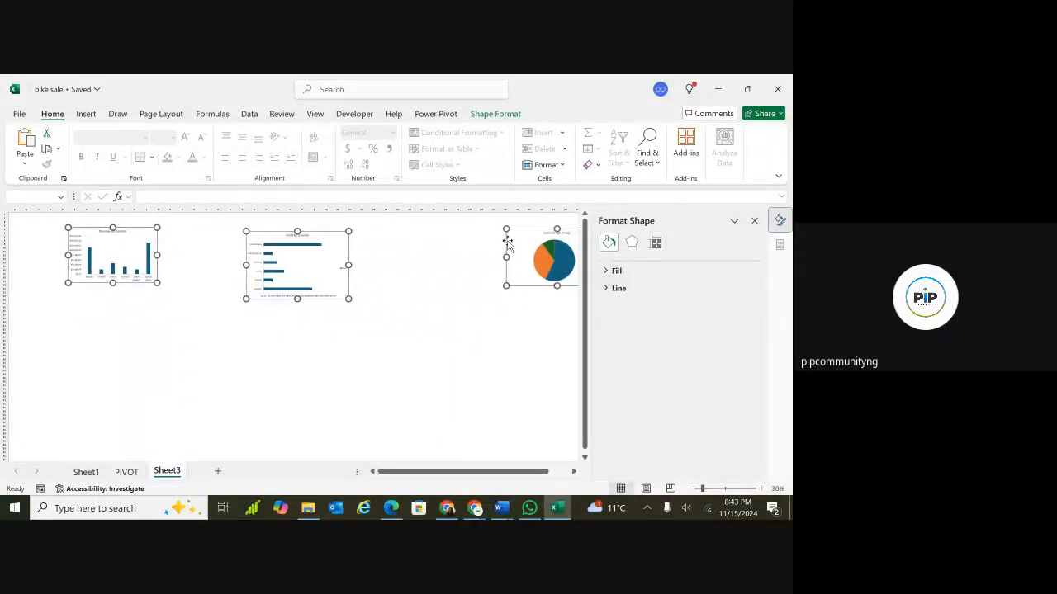
{"action": "left_click_drag", "start_coordinate": [507, 242], "coordinate": [349, 297]}
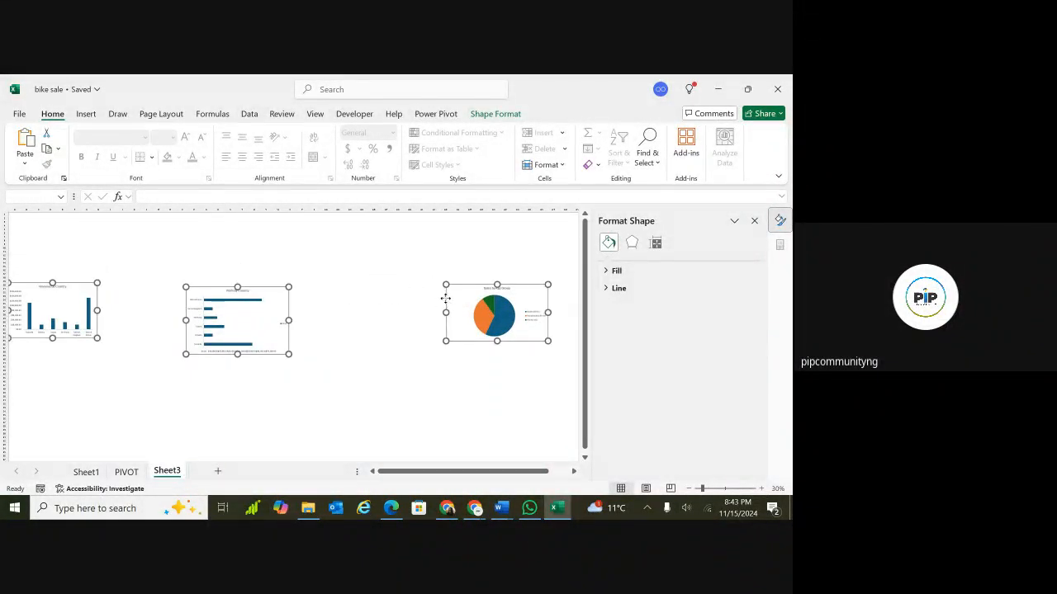
{"action": "left_click_drag", "start_coordinate": [446, 299], "coordinate": [472, 306]}
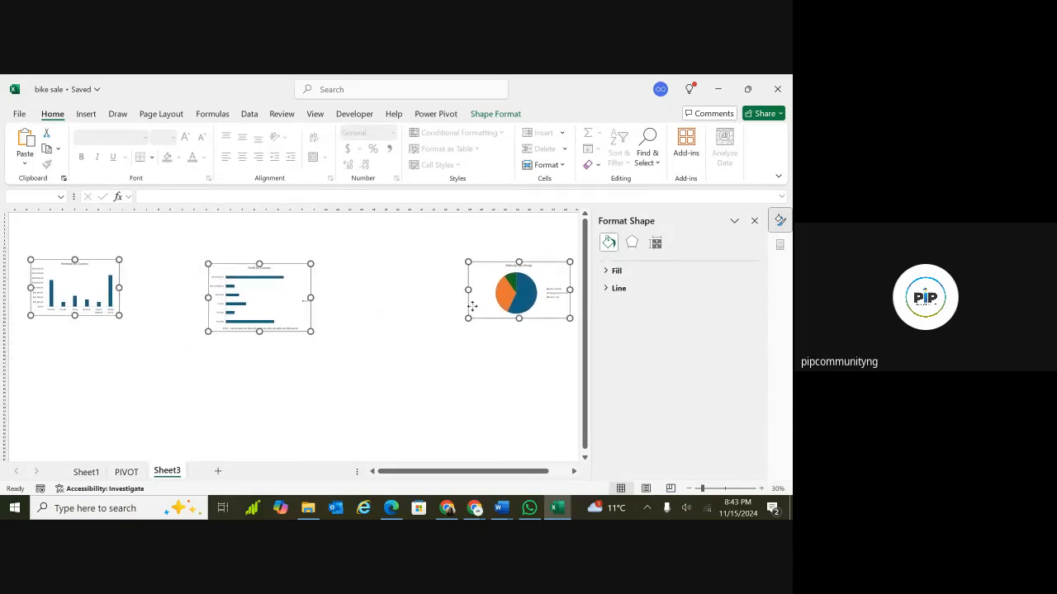
{"action": "left_click", "coordinate": [435, 366]}
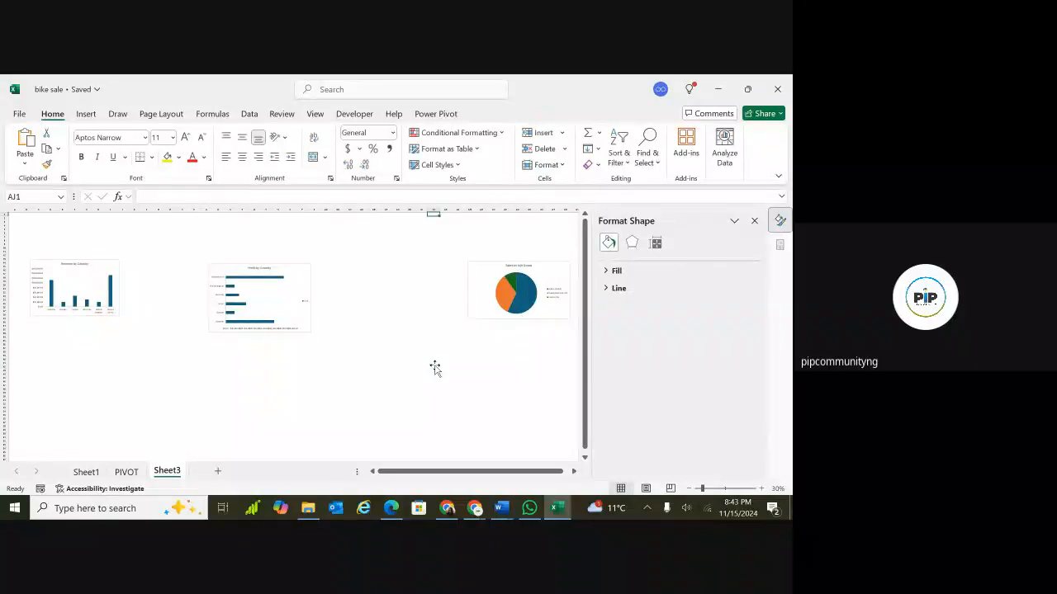
{"action": "left_click", "coordinate": [477, 312]}
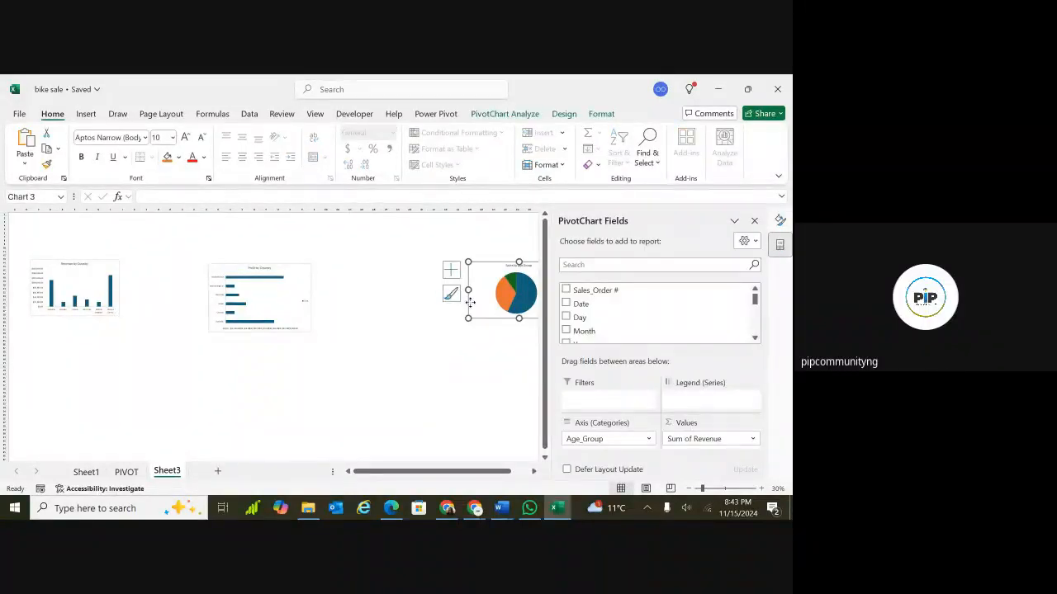
{"action": "left_click_drag", "start_coordinate": [470, 303], "coordinate": [340, 304]}
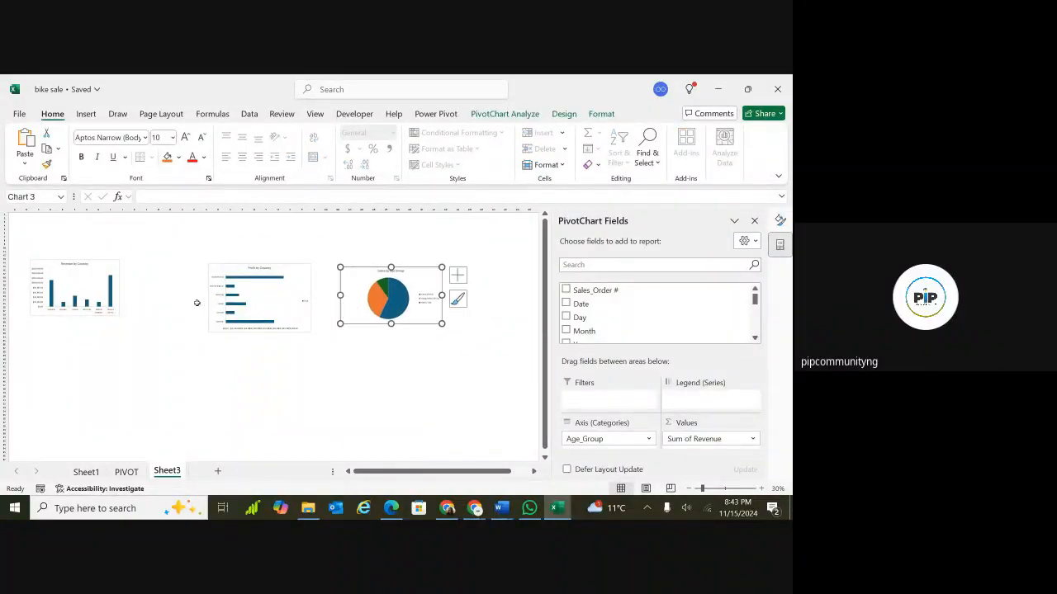
{"action": "left_click", "coordinate": [196, 303], "text": "ctrl"}
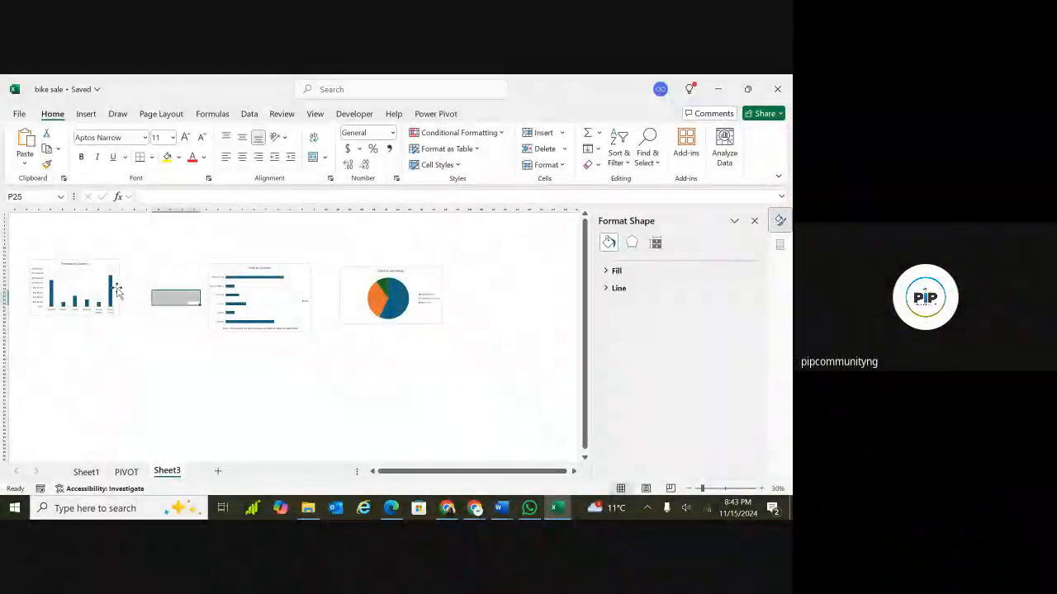
{"action": "left_click", "coordinate": [116, 268]}
{"action": "left_click_drag", "start_coordinate": [115, 269], "coordinate": [170, 278]}
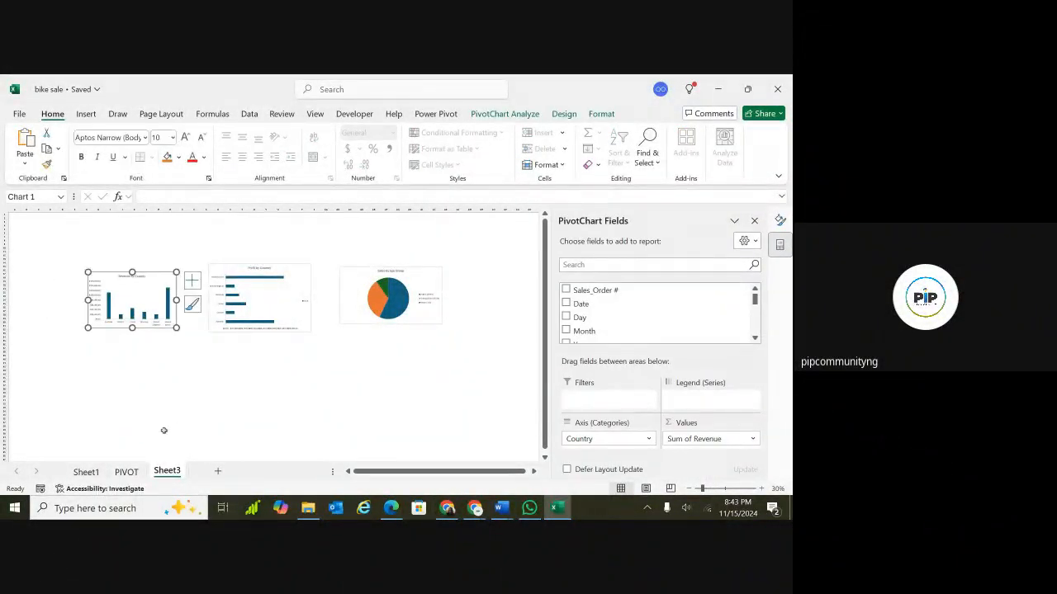
Review the Sum of Revenue, Order Quantity and Profit PivotTables on the PIVOT sheet, then return to Sheet3.
{"action": "left_click", "coordinate": [126, 473]}
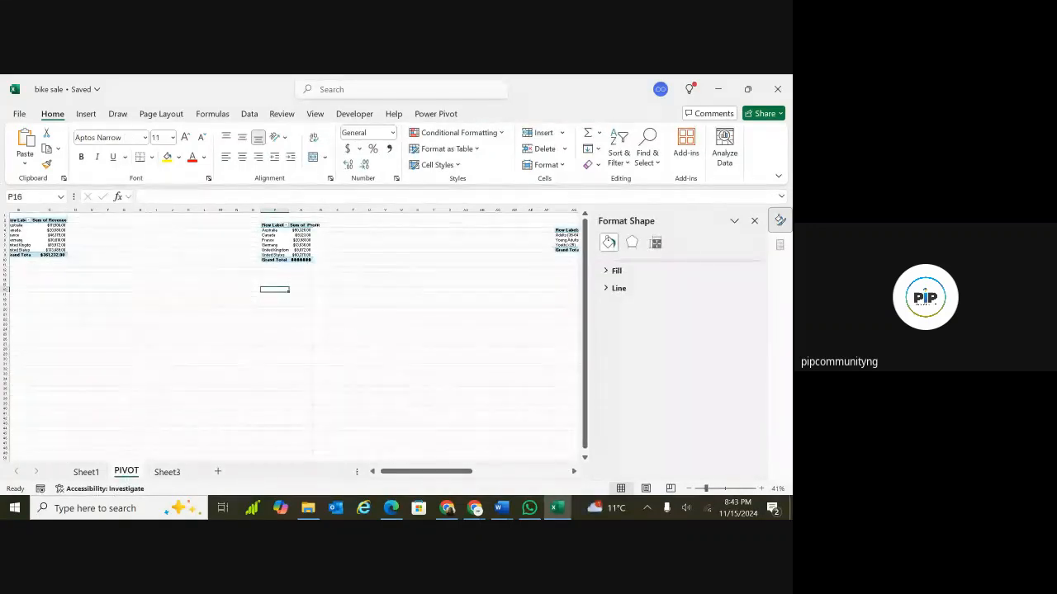
{"action": "scroll", "coordinate": [293, 334], "scroll_direction": "down", "scroll_amount": 3}
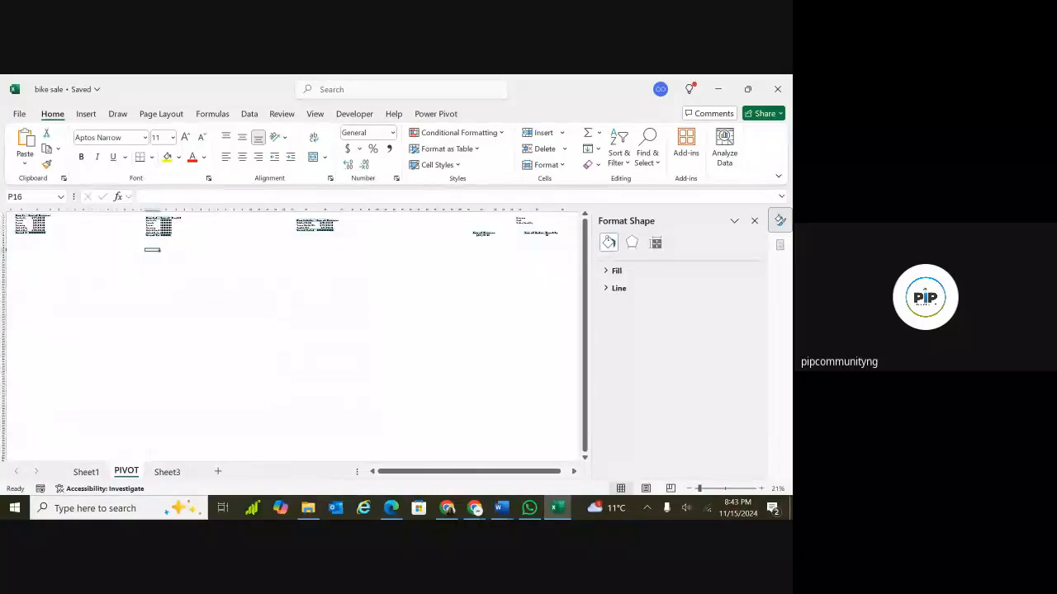
{"action": "scroll", "coordinate": [293, 334], "scroll_direction": "up", "scroll_amount": 3}
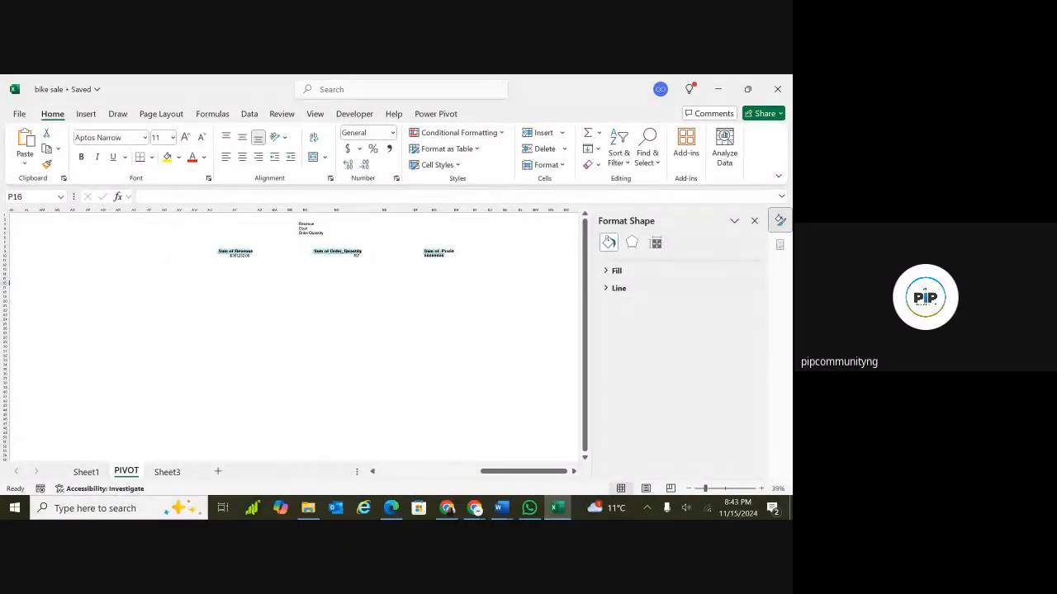
{"action": "scroll", "coordinate": [293, 335], "scroll_direction": "up", "scroll_amount": 2}
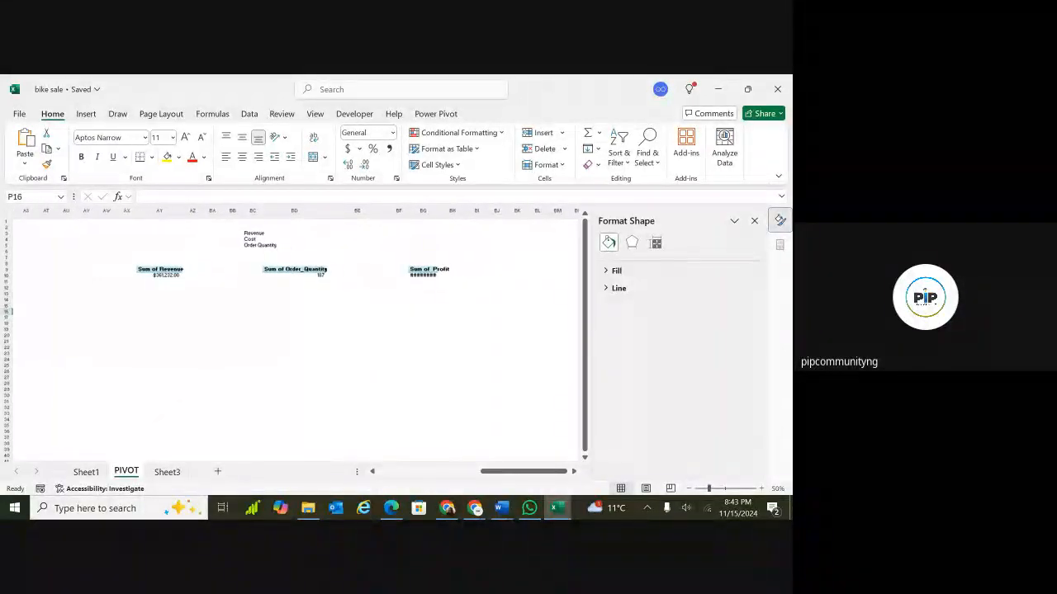
{"action": "left_click", "coordinate": [178, 283]}
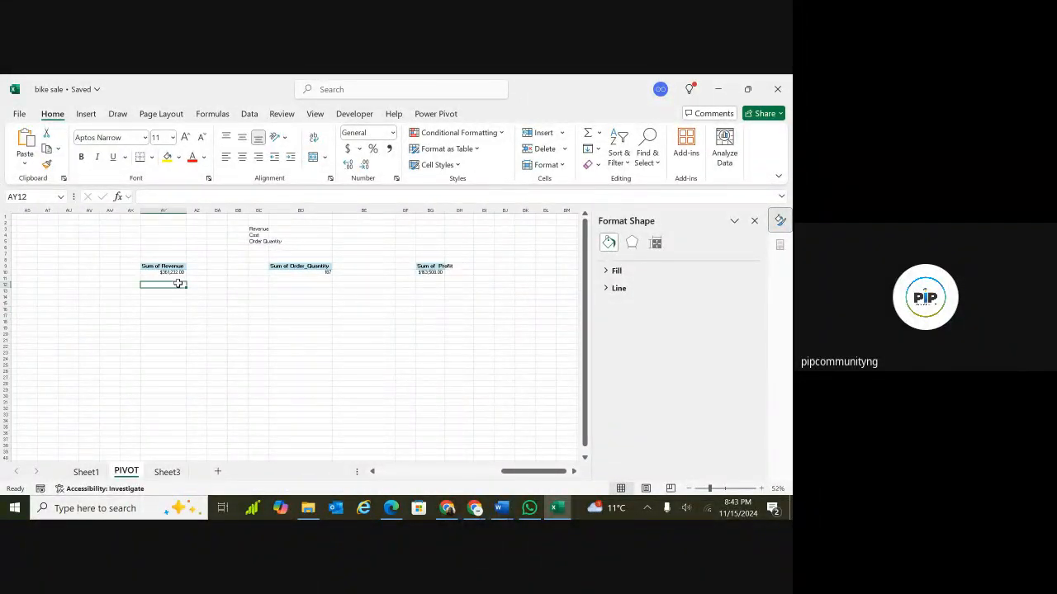
{"action": "left_click", "coordinate": [167, 471]}
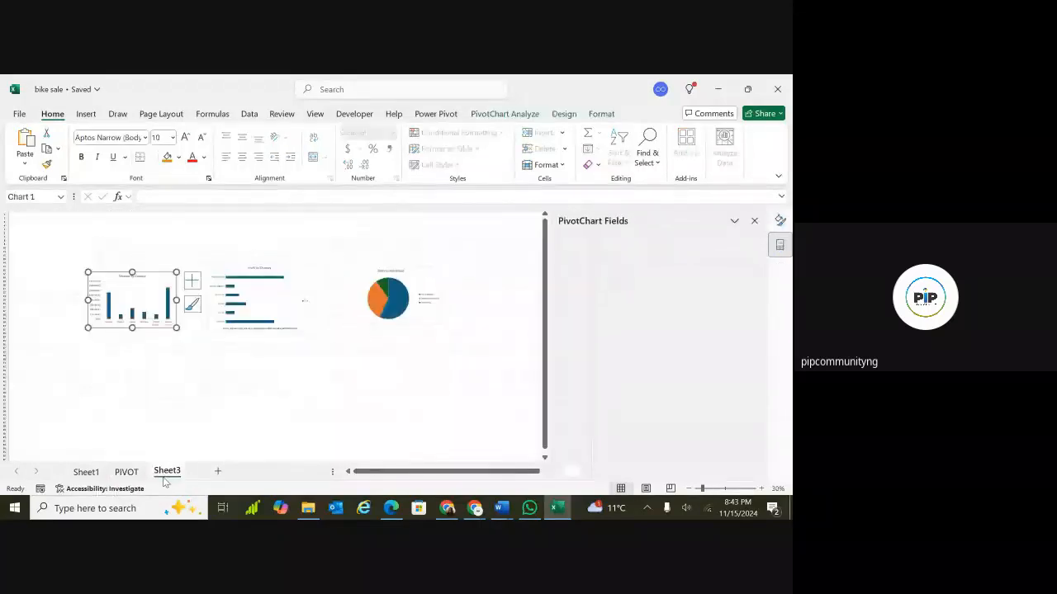
{"action": "left_click", "coordinate": [228, 389]}
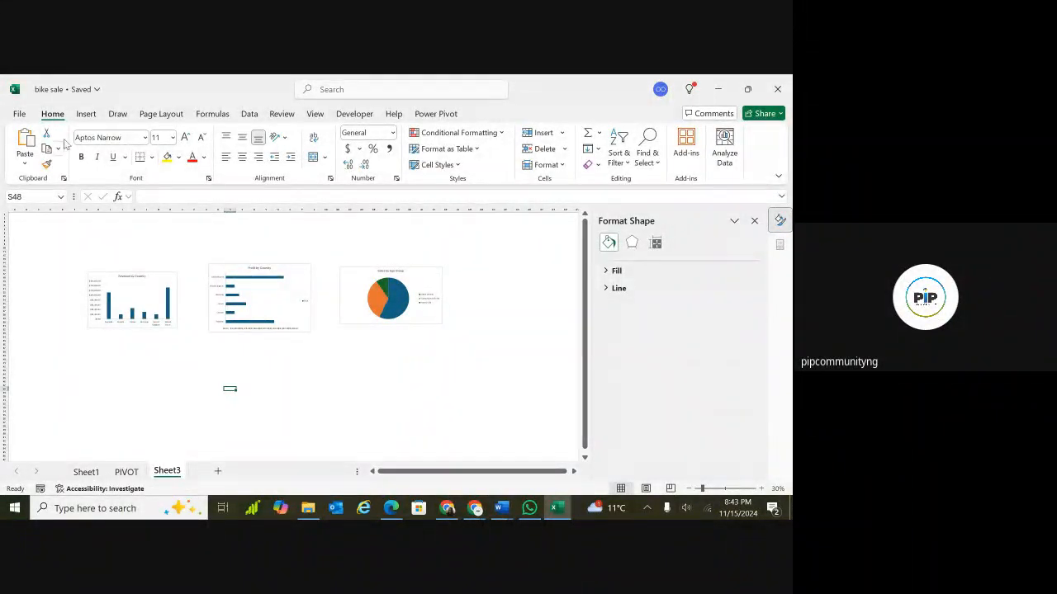
Insert a small rectangle shape below the Revenue by Country chart.
{"action": "left_click", "coordinate": [87, 115]}
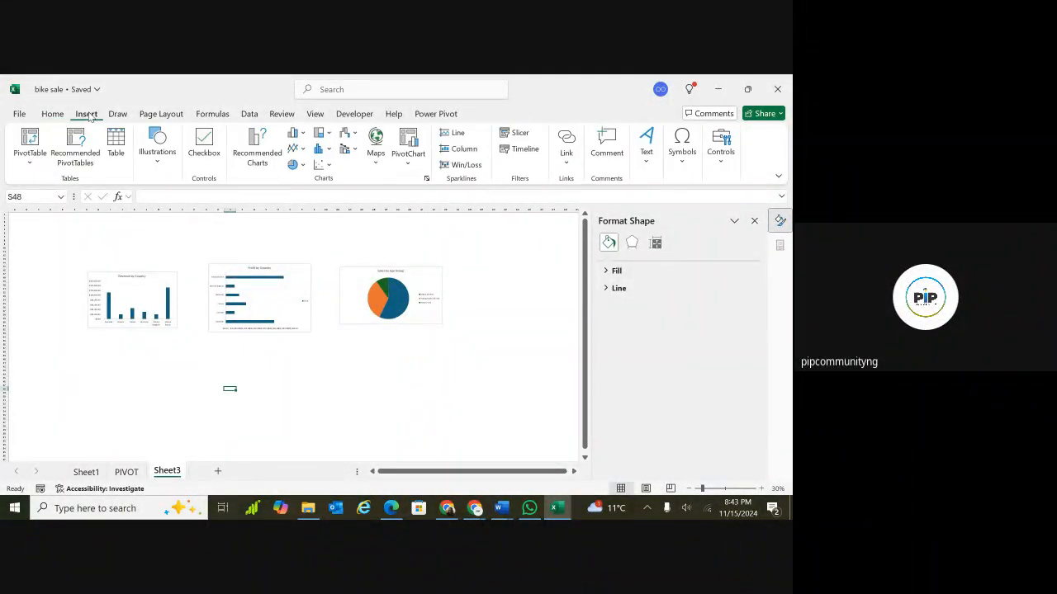
{"action": "left_click", "coordinate": [158, 161]}
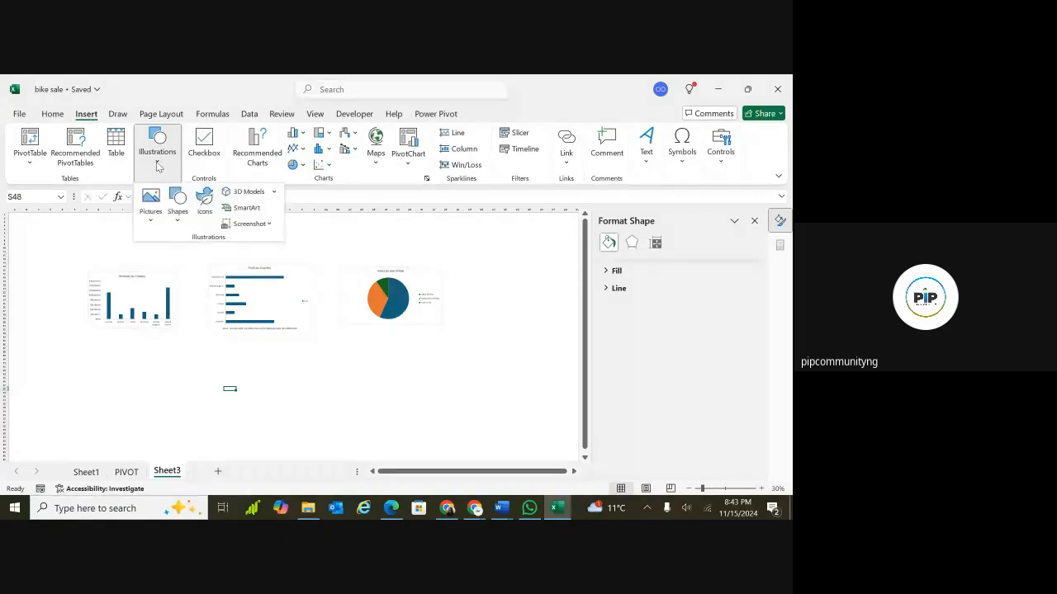
{"action": "left_click", "coordinate": [178, 218]}
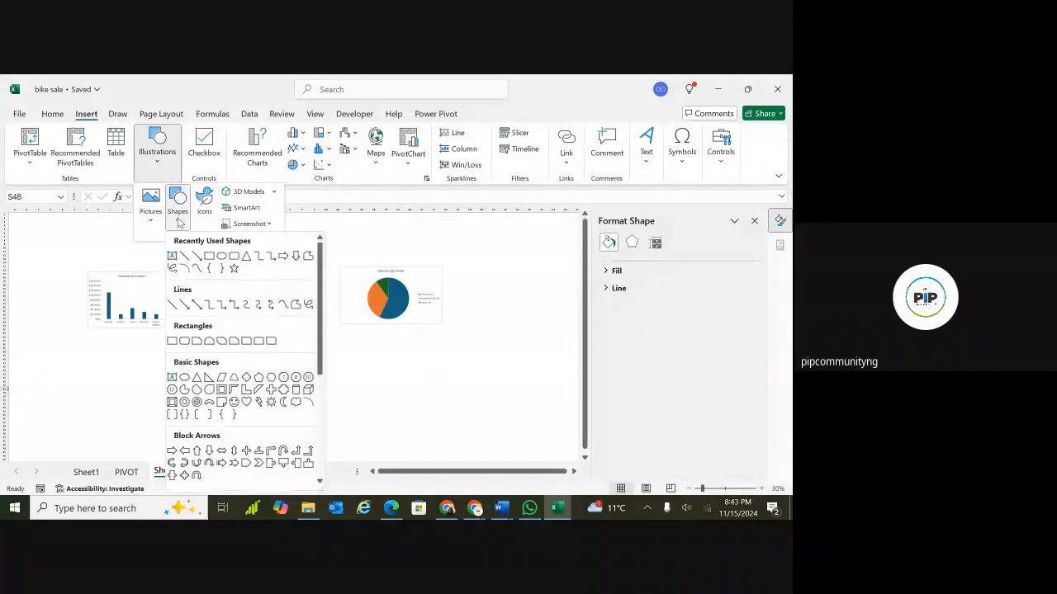
{"action": "left_click", "coordinate": [209, 257]}
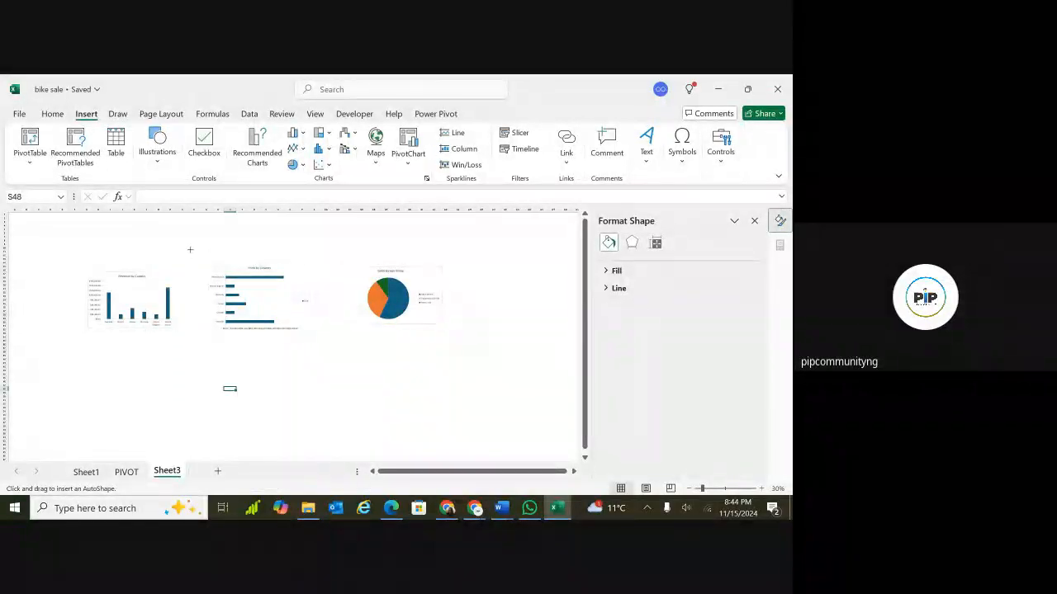
{"action": "left_click", "coordinate": [119, 357]}
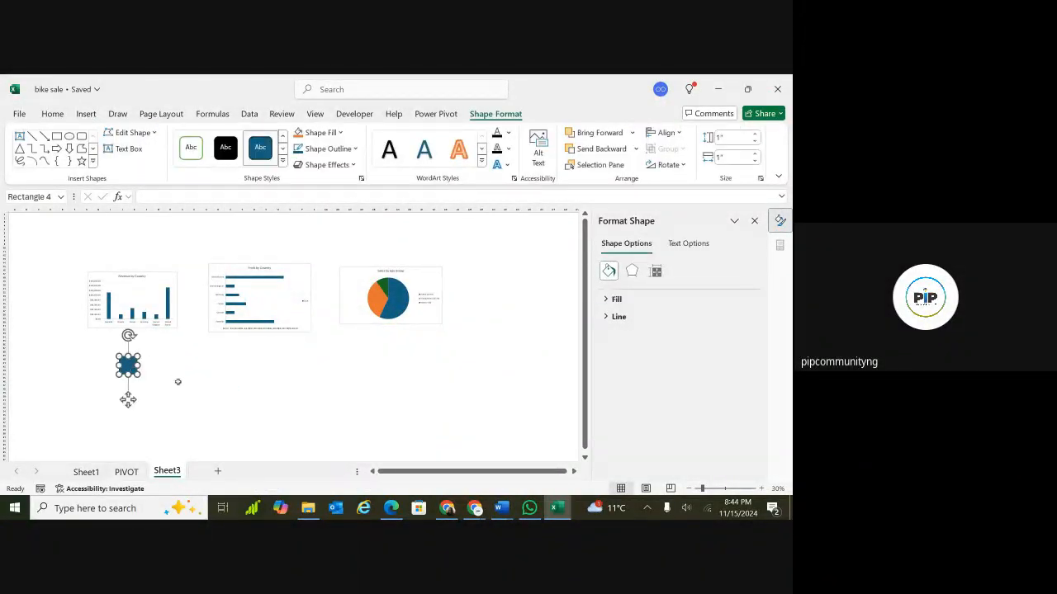
{"action": "scroll", "coordinate": [177, 381], "scroll_direction": "up", "scroll_amount": 1}
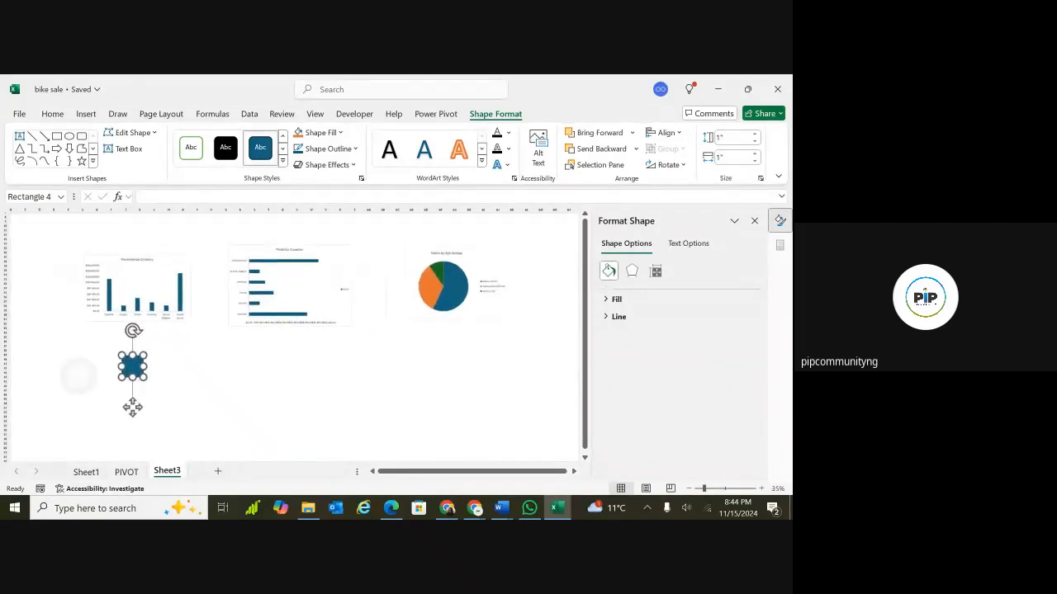
{"action": "scroll", "coordinate": [142, 364], "scroll_direction": "up", "scroll_amount": 1}
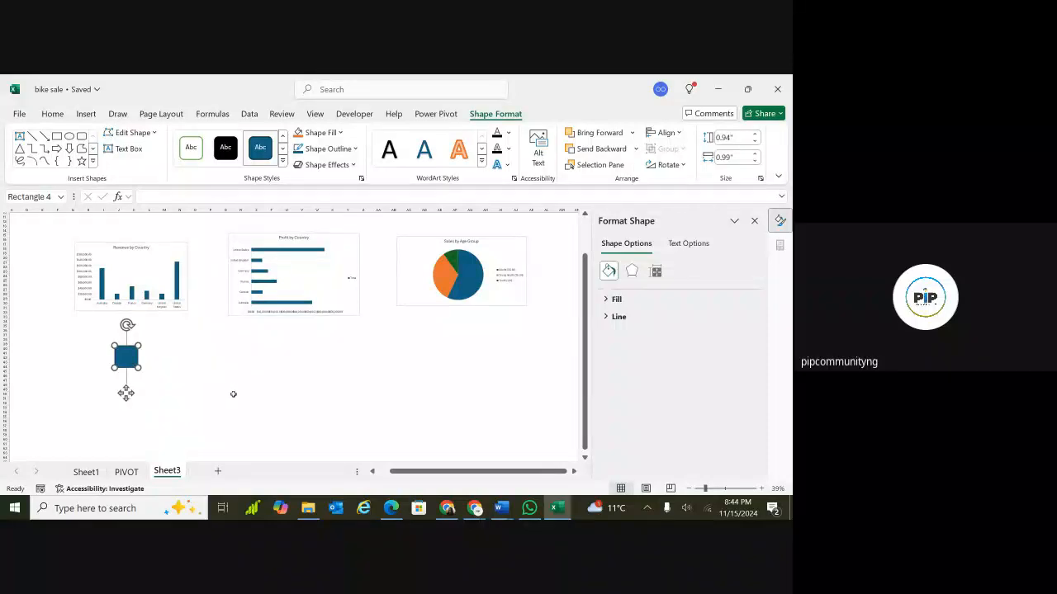
Resize the rectangle to about 8.49 by 20.8 inches so it spans the chart area.
{"action": "left_click_drag", "start_coordinate": [139, 368], "coordinate": [196, 420]}
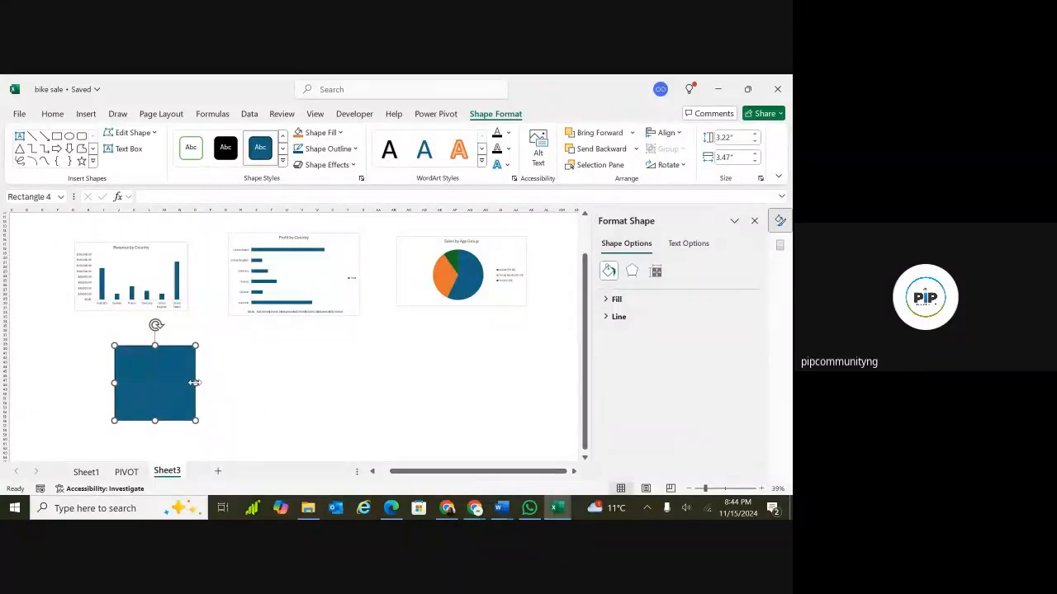
{"action": "left_click_drag", "start_coordinate": [195, 382], "coordinate": [550, 379]}
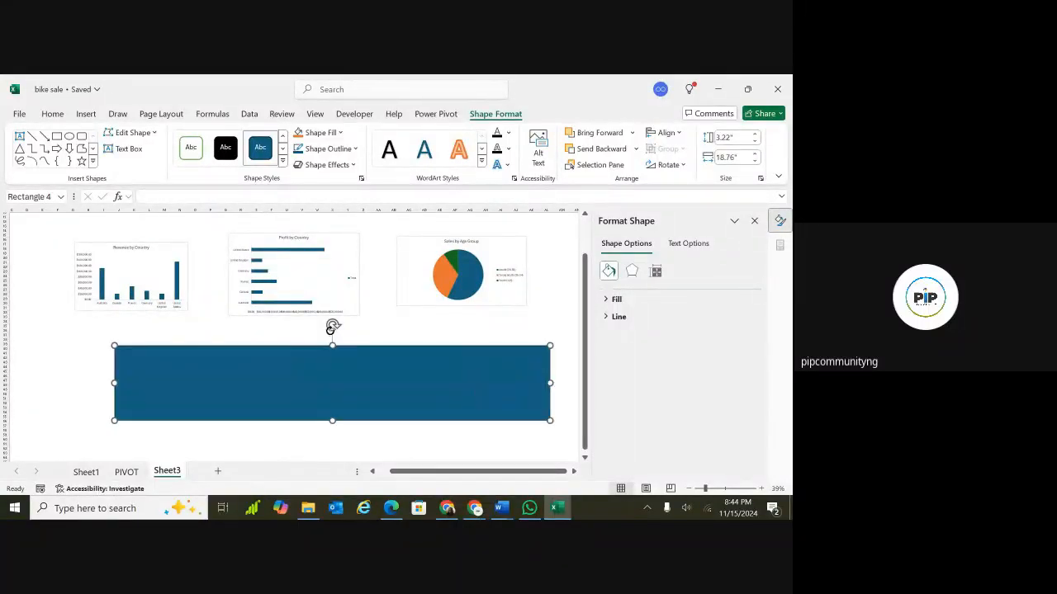
{"action": "left_click_drag", "start_coordinate": [332, 346], "coordinate": [332, 223]}
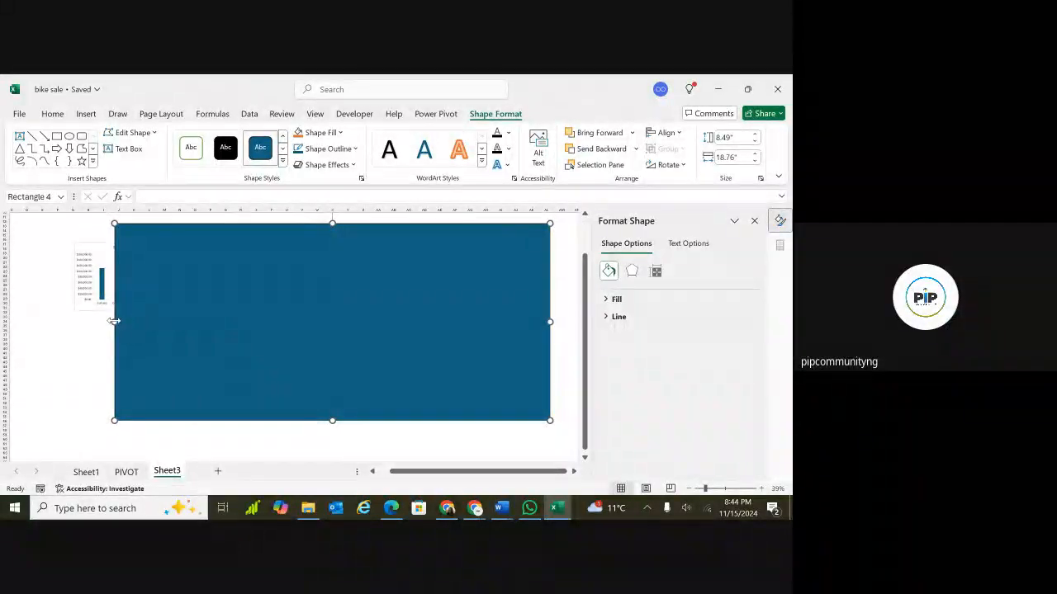
{"action": "left_click_drag", "start_coordinate": [114, 321], "coordinate": [66, 321]}
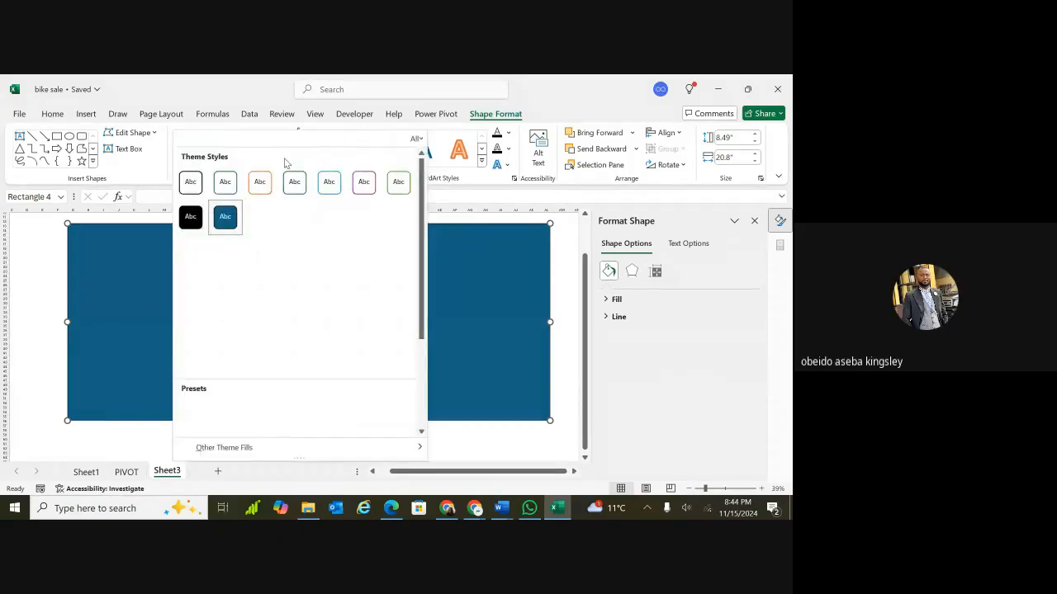
Apply a dark green Accent 3 theme style to the rectangle.
{"action": "left_click", "coordinate": [283, 161]}
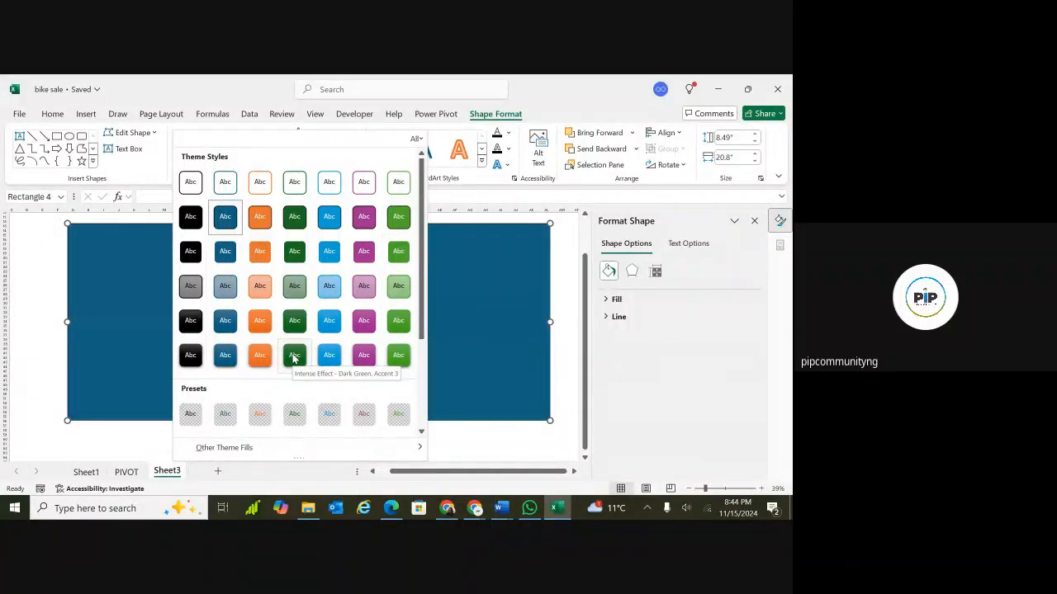
{"action": "left_click", "coordinate": [298, 232]}
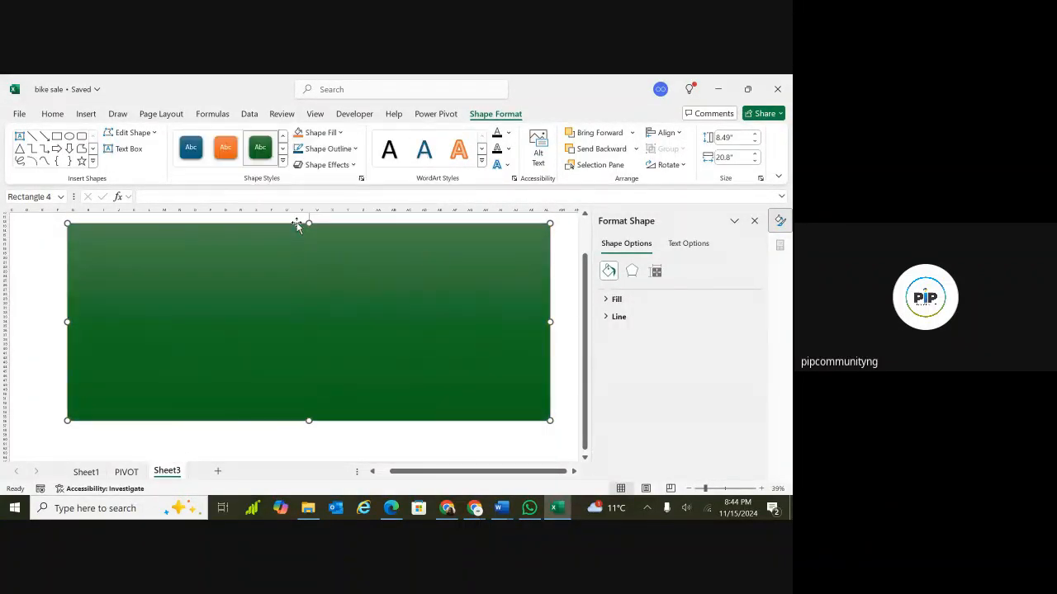
{"action": "left_click", "coordinate": [283, 162]}
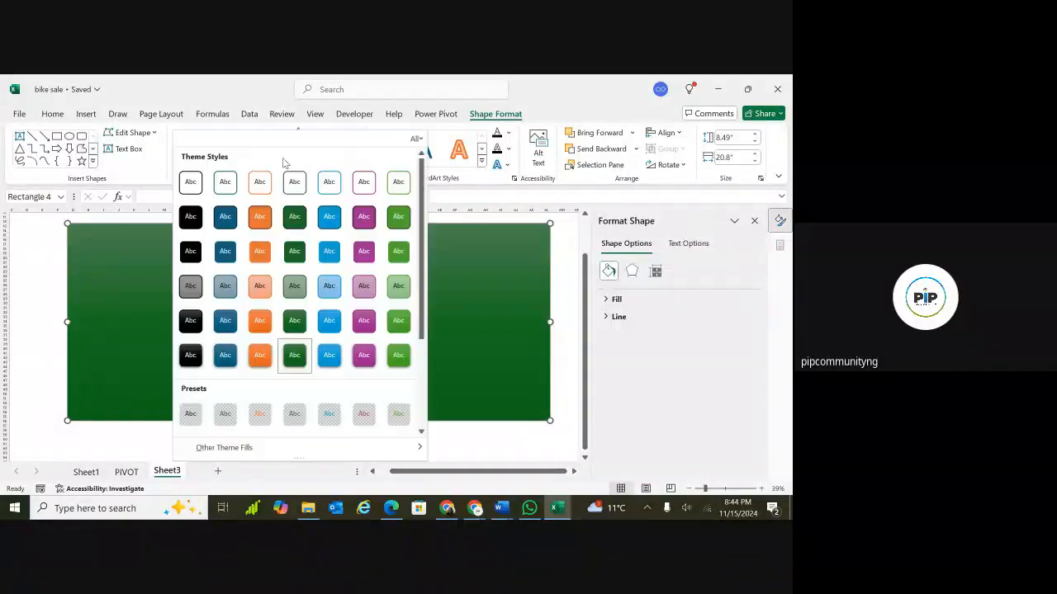
{"action": "left_click", "coordinate": [295, 218]}
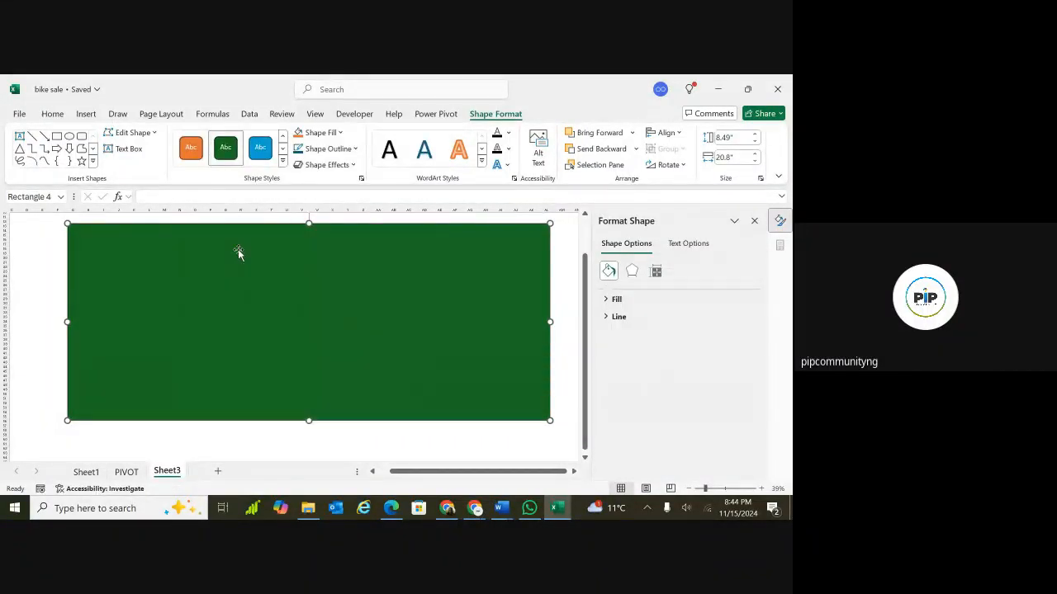
{"action": "left_click", "coordinate": [51, 114]}
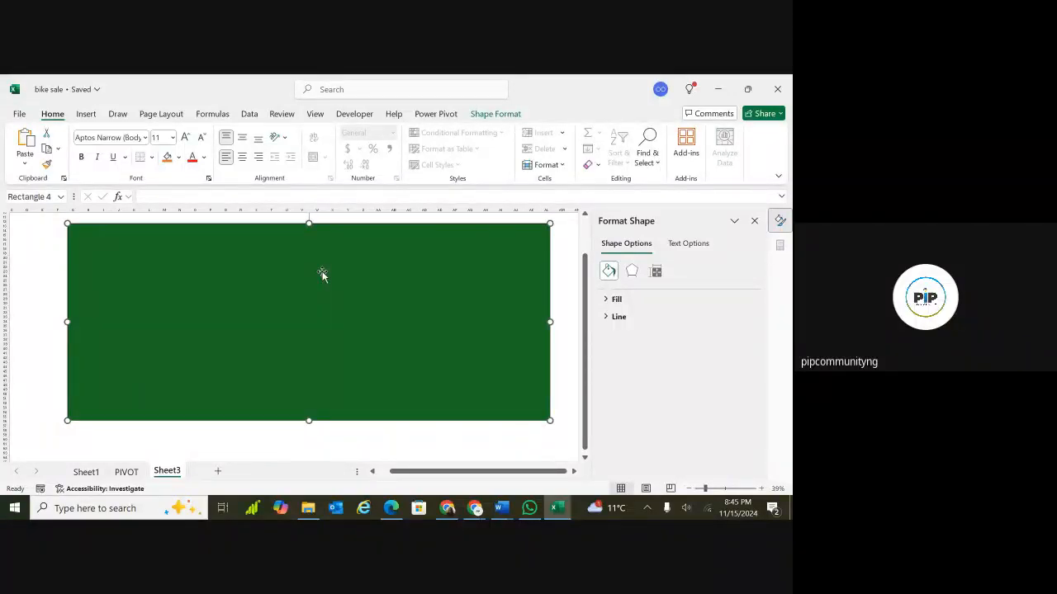
Send the green rectangle to the back so the charts sit on top of it.
{"action": "left_click", "coordinate": [498, 115]}
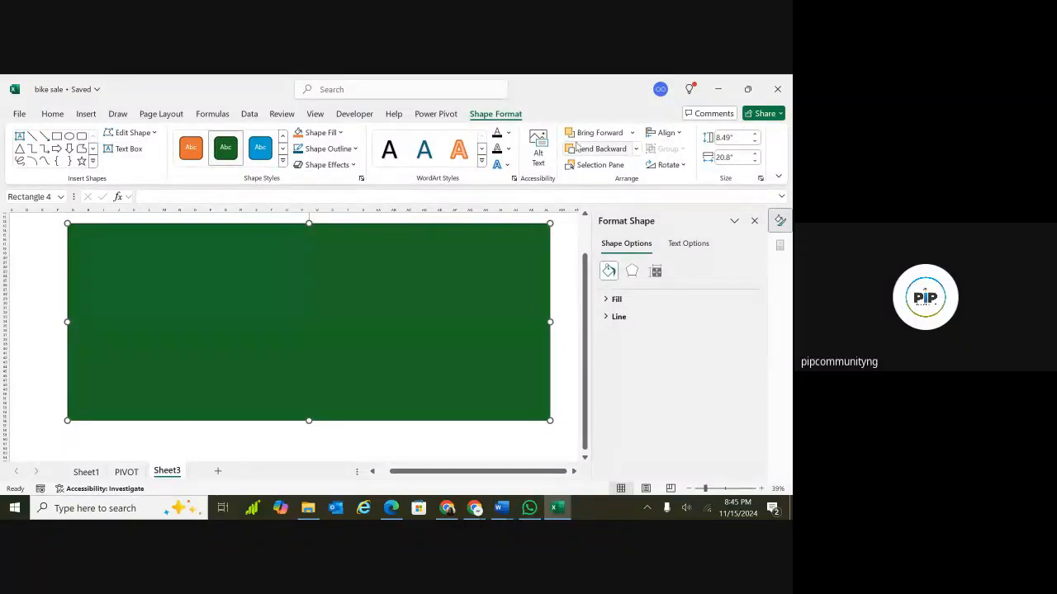
{"action": "left_click", "coordinate": [637, 150]}
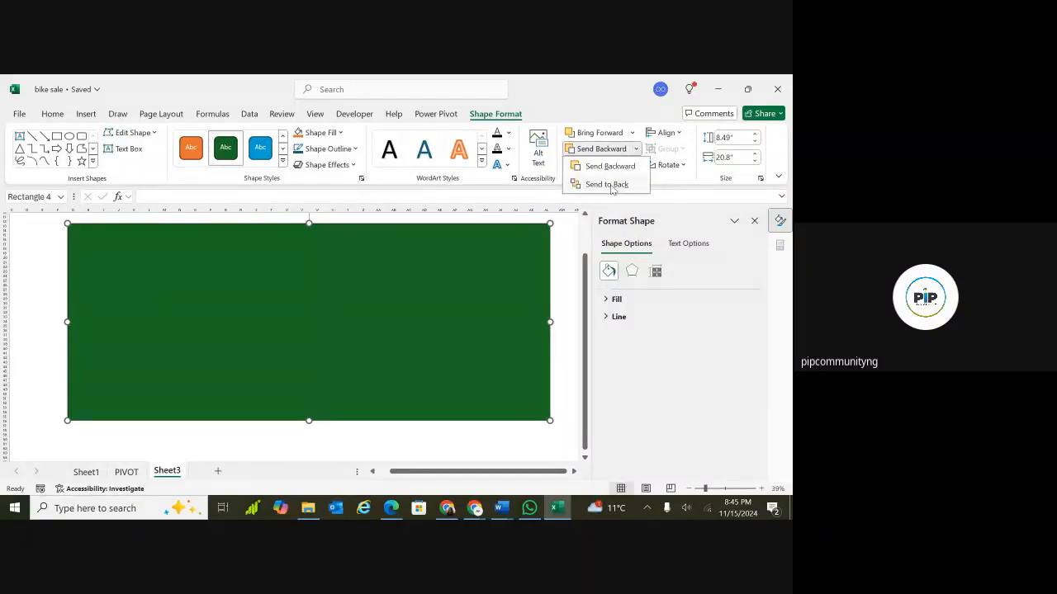
{"action": "left_click", "coordinate": [612, 185]}
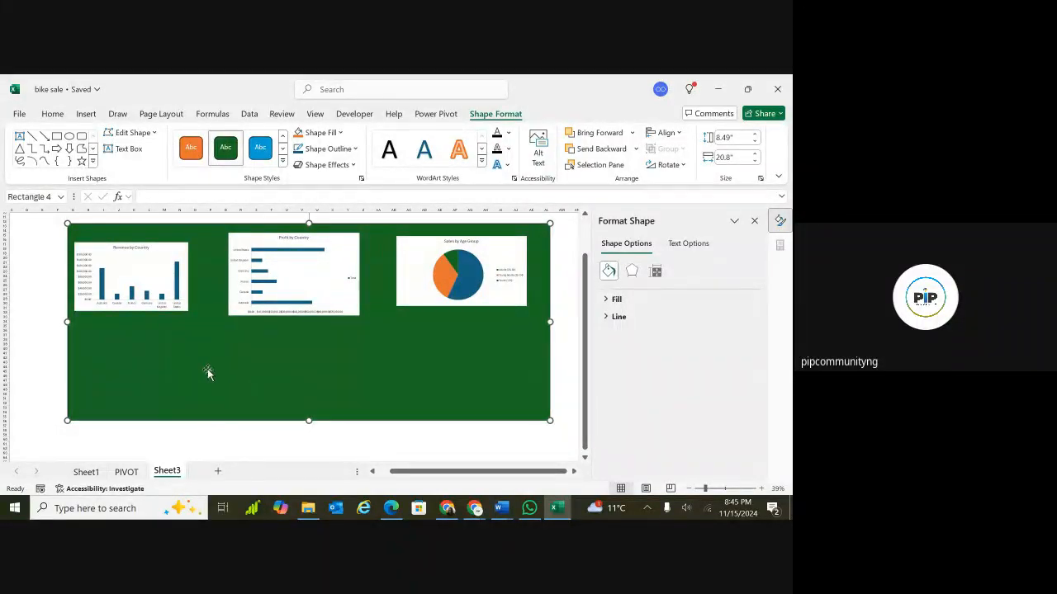
Move the Revenue by Country chart to the lower left of the green background, undoing an accidental move of the rectangle.
{"action": "left_click_drag", "start_coordinate": [178, 254], "coordinate": [185, 345]}
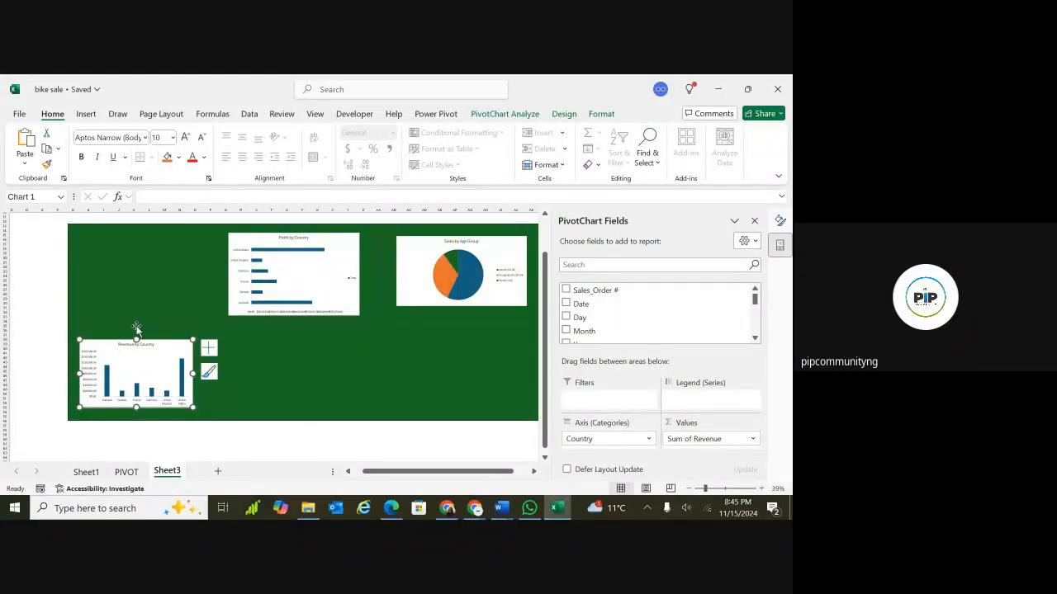
{"action": "left_click_drag", "start_coordinate": [137, 339], "coordinate": [138, 319]}
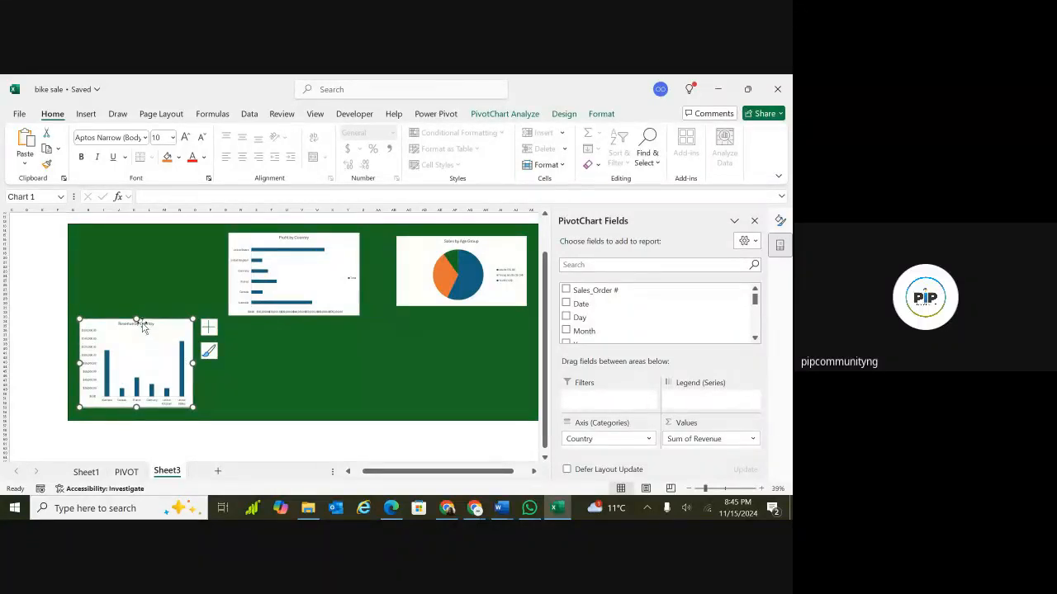
{"action": "left_click_drag", "start_coordinate": [136, 319], "coordinate": [137, 328]}
{"action": "double_click", "coordinate": [201, 305]}
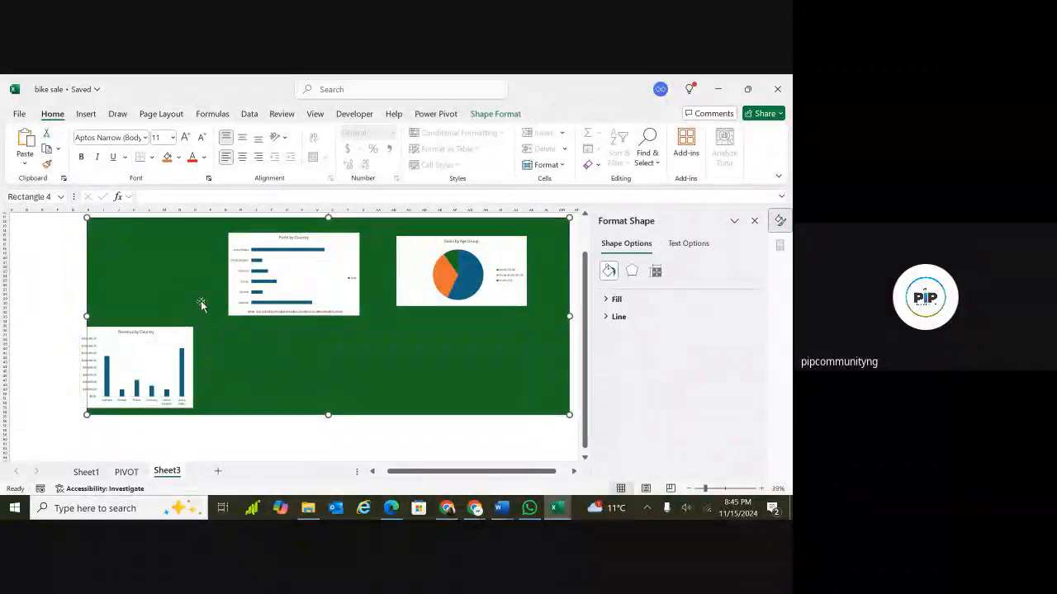
{"action": "key", "text": "ctrl+z"}
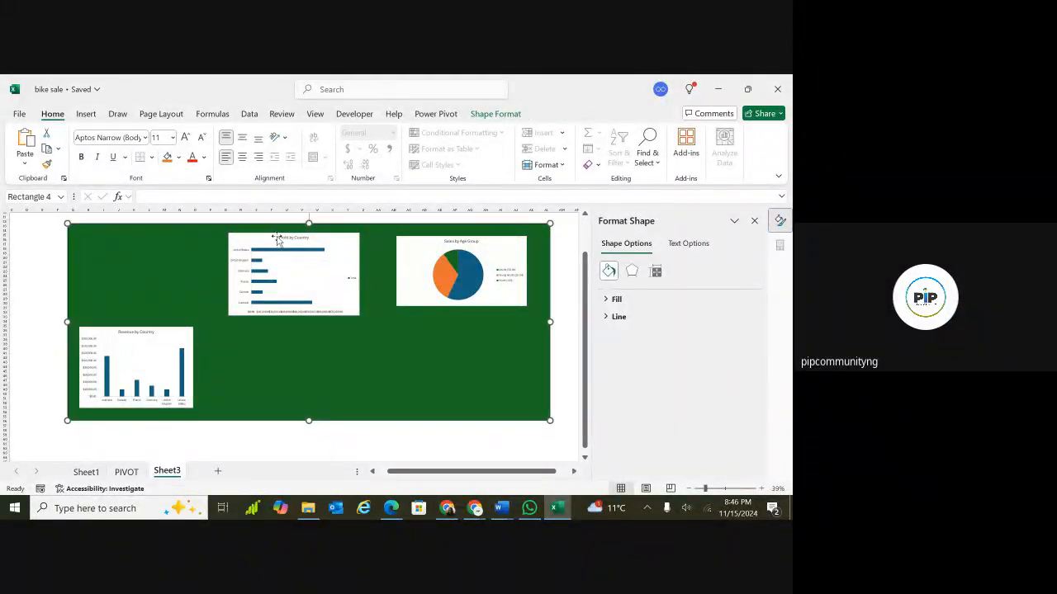
Move the Profit by Country chart down beside the Revenue by Country chart on the green background.
{"action": "left_click_drag", "start_coordinate": [274, 239], "coordinate": [258, 336]}
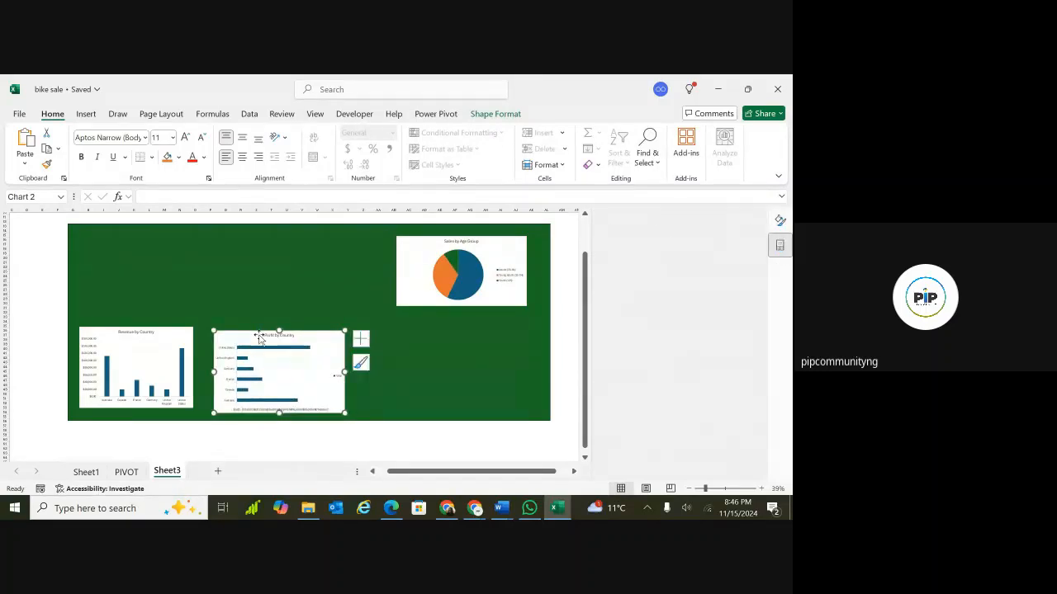
{"action": "scroll", "coordinate": [337, 309], "scroll_direction": "up", "scroll_amount": 2}
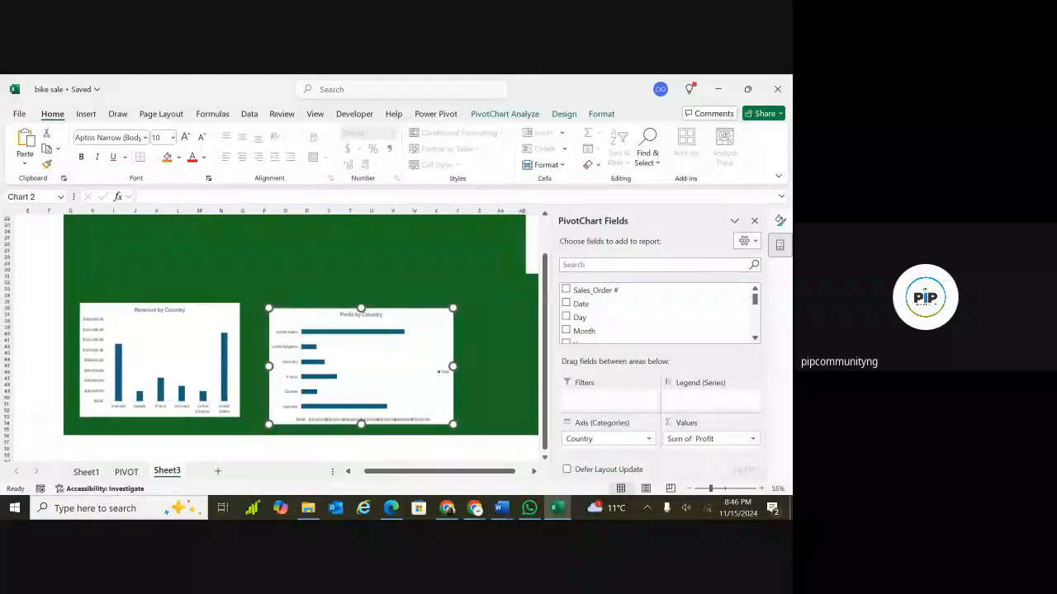
{"action": "scroll", "coordinate": [320, 322], "scroll_direction": "up", "scroll_amount": 1}
{"action": "mouse_move", "coordinate": [319, 321]}
{"action": "left_mouse_down"}
{"action": "mouse_move", "coordinate": [319, 306]}
{"action": "mouse_move", "coordinate": [314, 313]}
{"action": "left_mouse_up"}
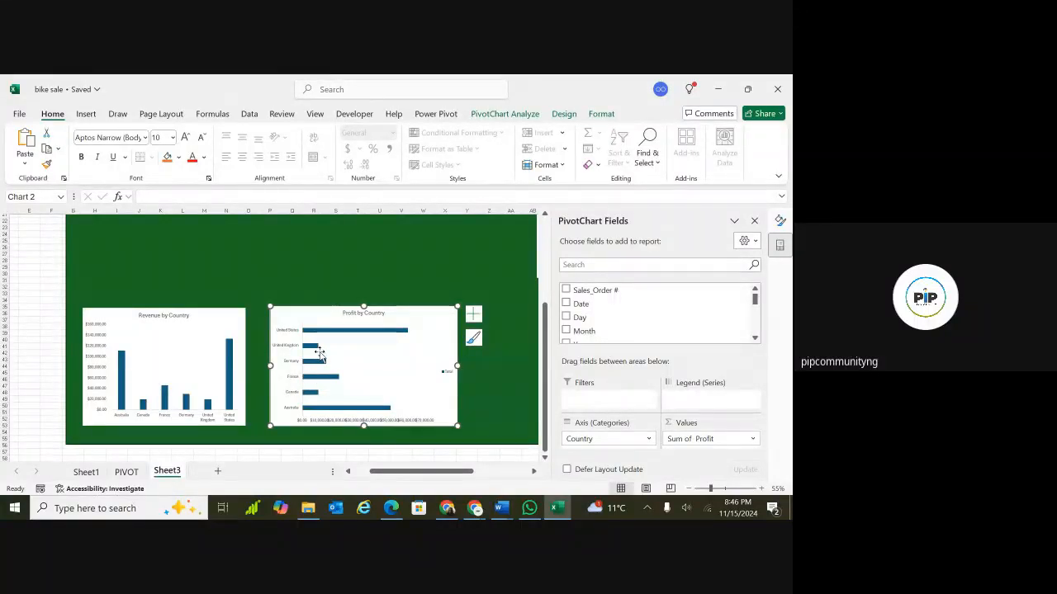
On the PIVOT sheet, sort the revenue-by-country PivotTable ascending by Sum of Revenue.
{"action": "left_click", "coordinate": [126, 471]}
{"action": "scroll", "coordinate": [296, 286], "scroll_direction": "left", "scroll_amount": 10}
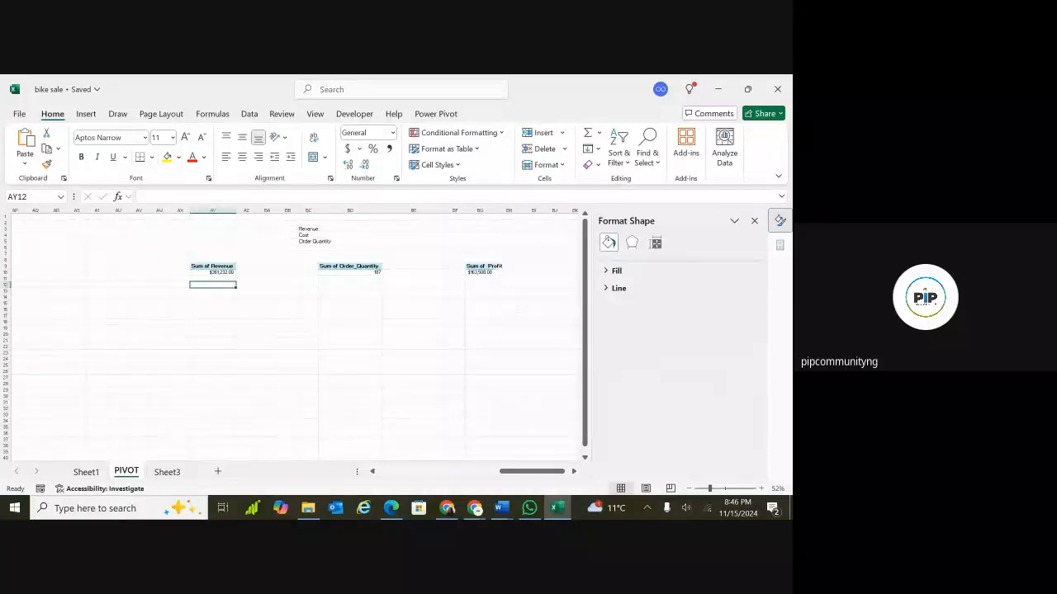
{"action": "scroll", "coordinate": [219, 242], "scroll_direction": "left", "scroll_amount": 8}
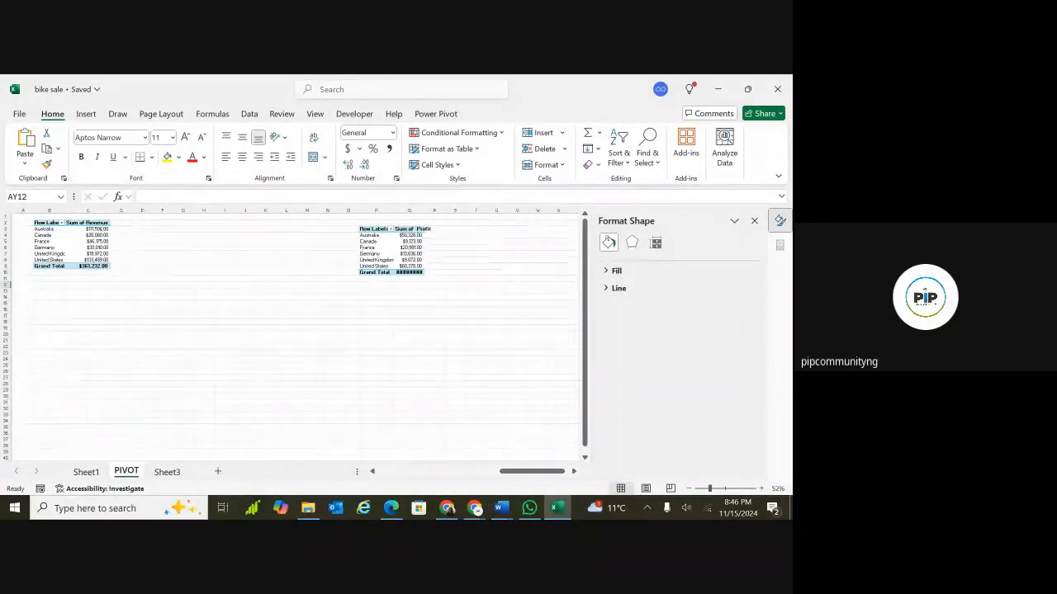
{"action": "left_click", "coordinate": [103, 223]}
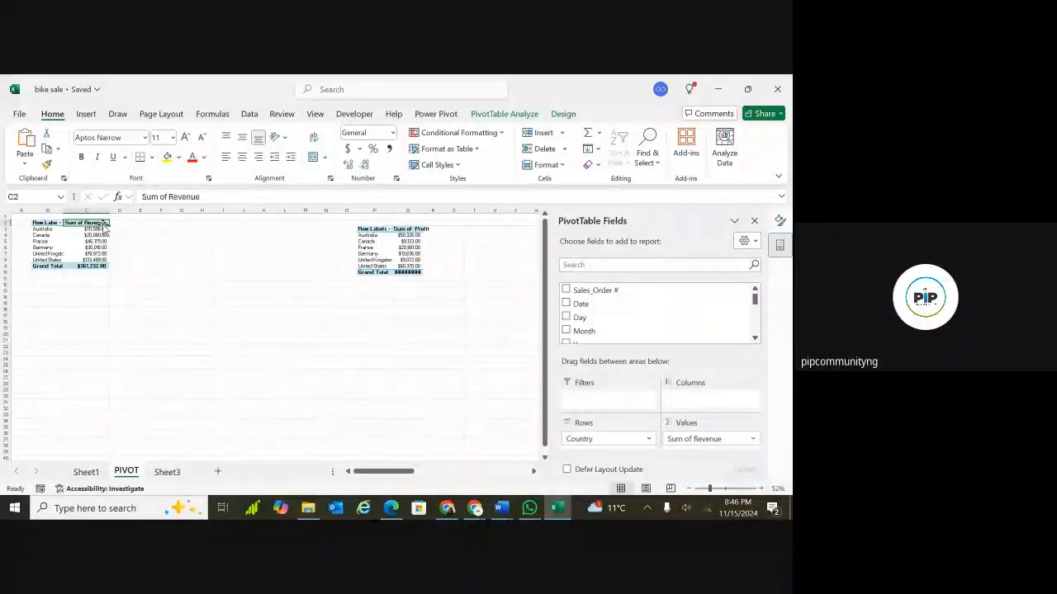
{"action": "left_click", "coordinate": [60, 222]}
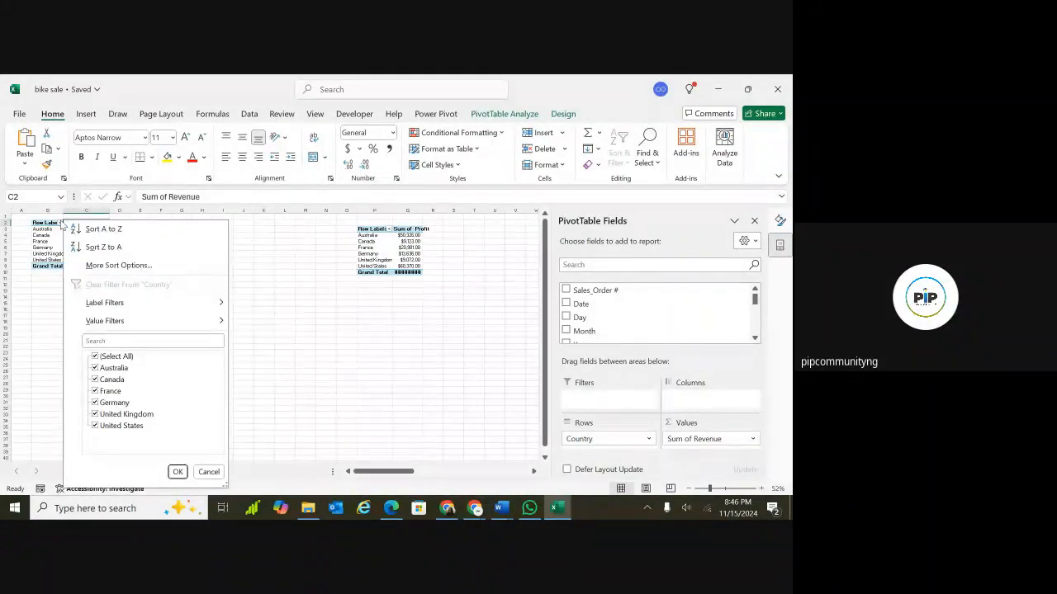
{"action": "left_click", "coordinate": [115, 266]}
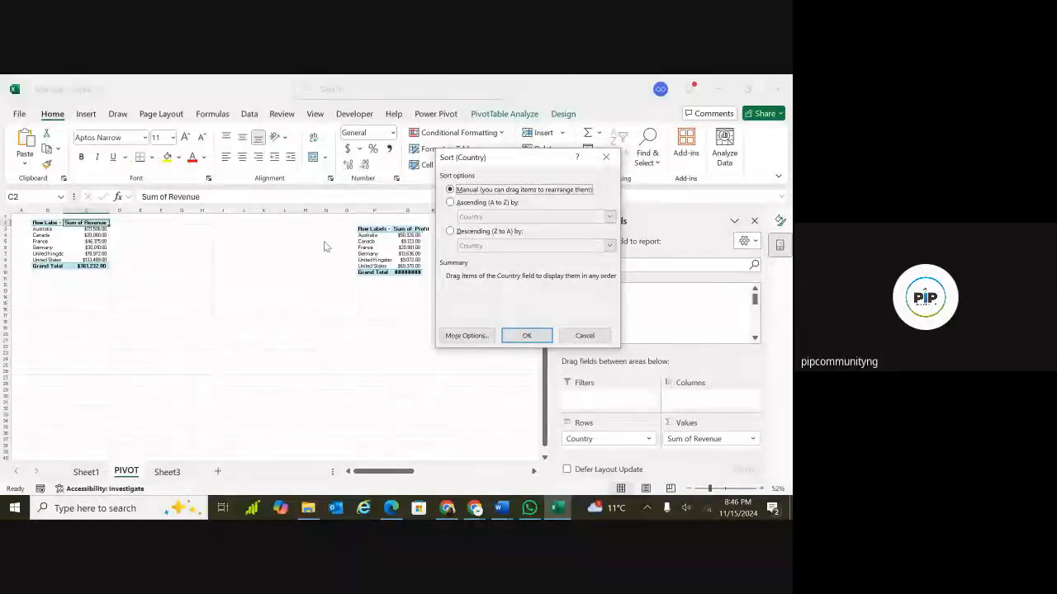
{"action": "left_click", "coordinate": [450, 203]}
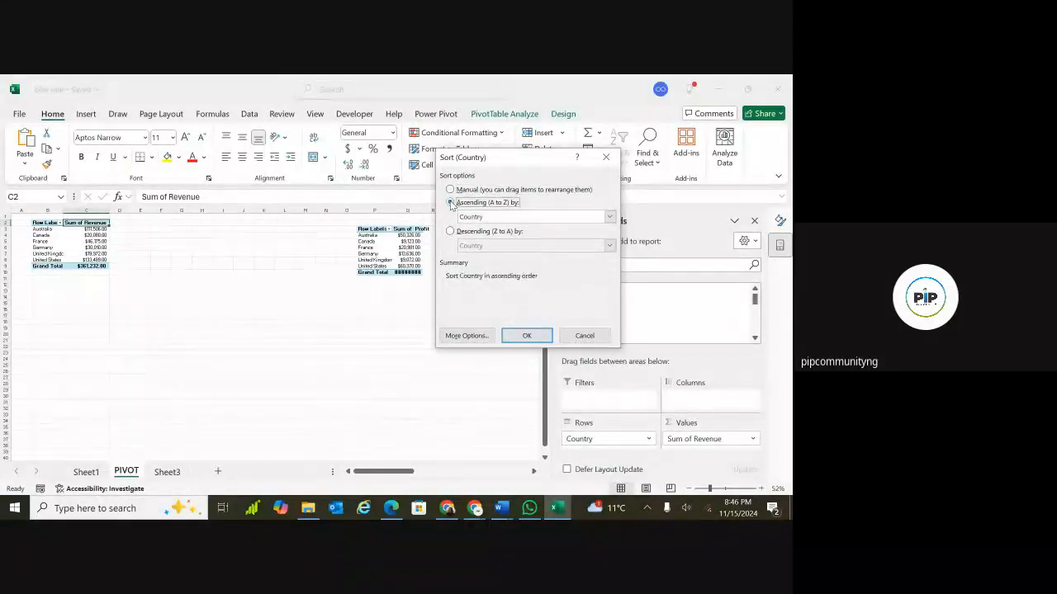
{"action": "left_click", "coordinate": [491, 217]}
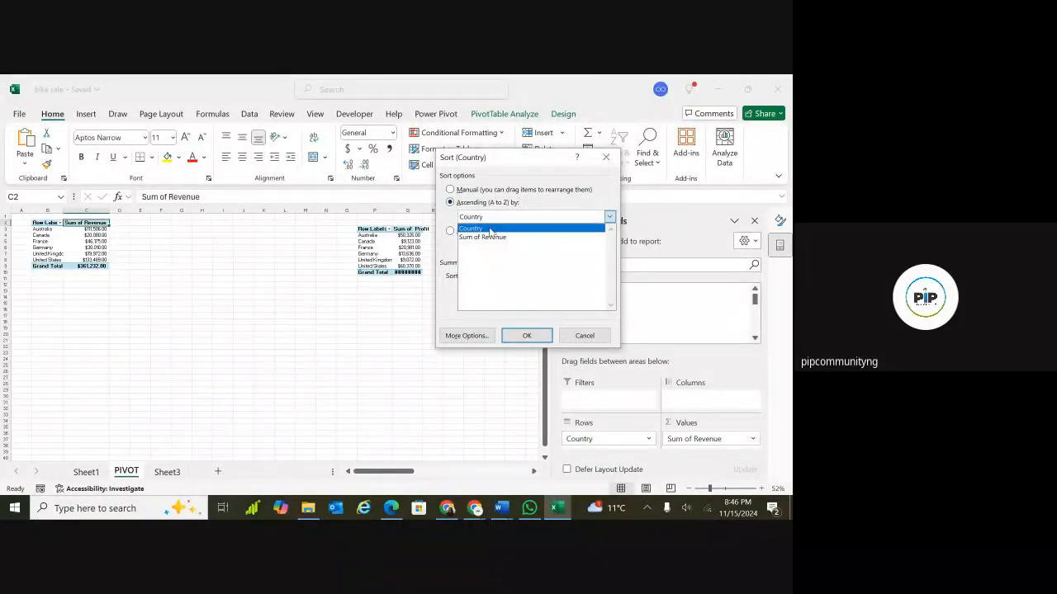
{"action": "left_click", "coordinate": [483, 237]}
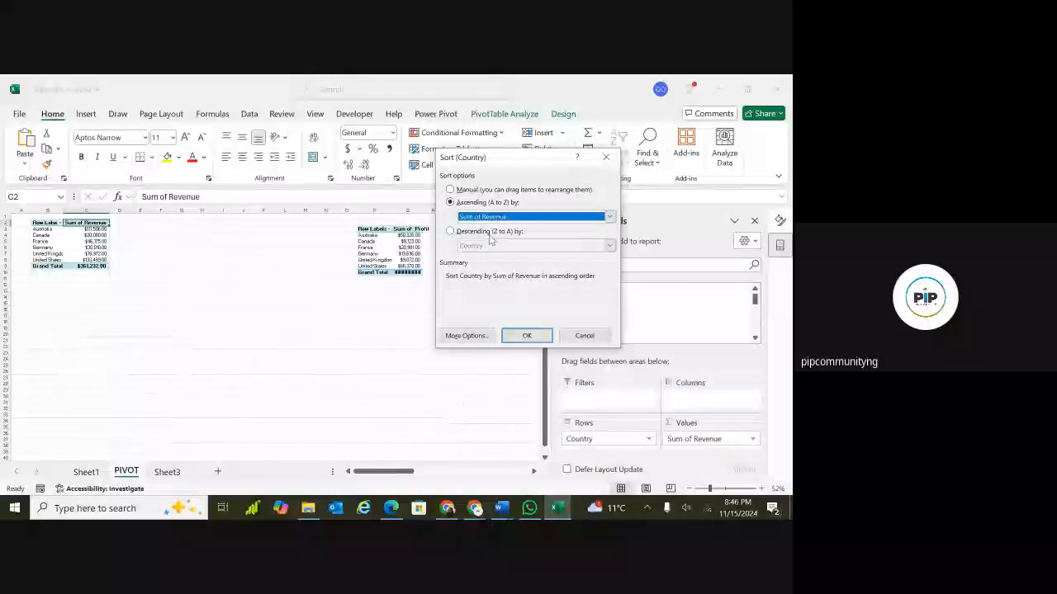
{"action": "left_click", "coordinate": [513, 335]}
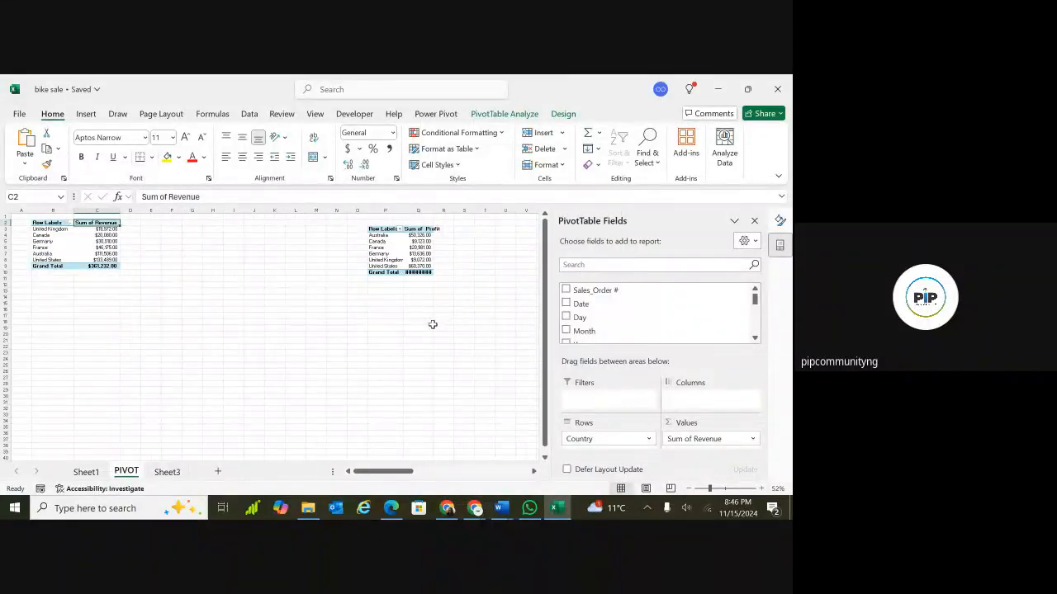
Sort the profit-by-country PivotTable ascending by Sum of Profit.
{"action": "left_click", "coordinate": [380, 229]}
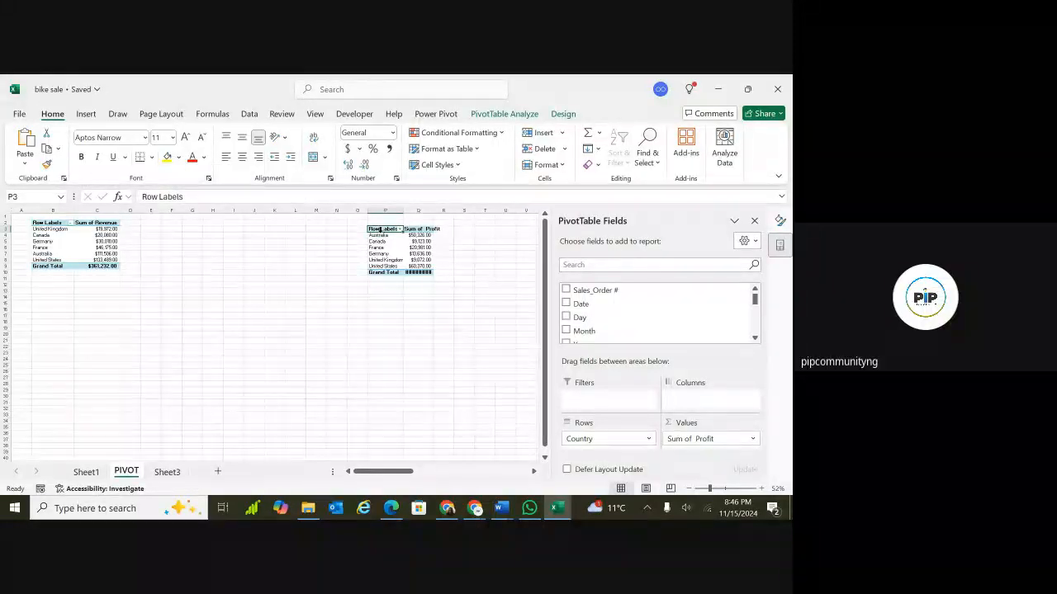
{"action": "left_click", "coordinate": [400, 228]}
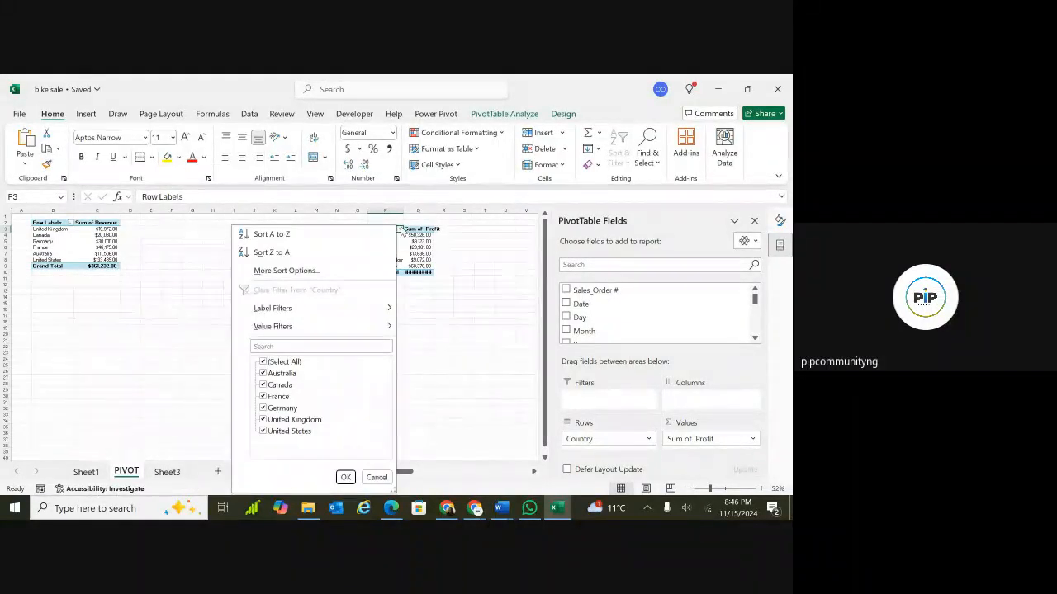
{"action": "left_click", "coordinate": [287, 271]}
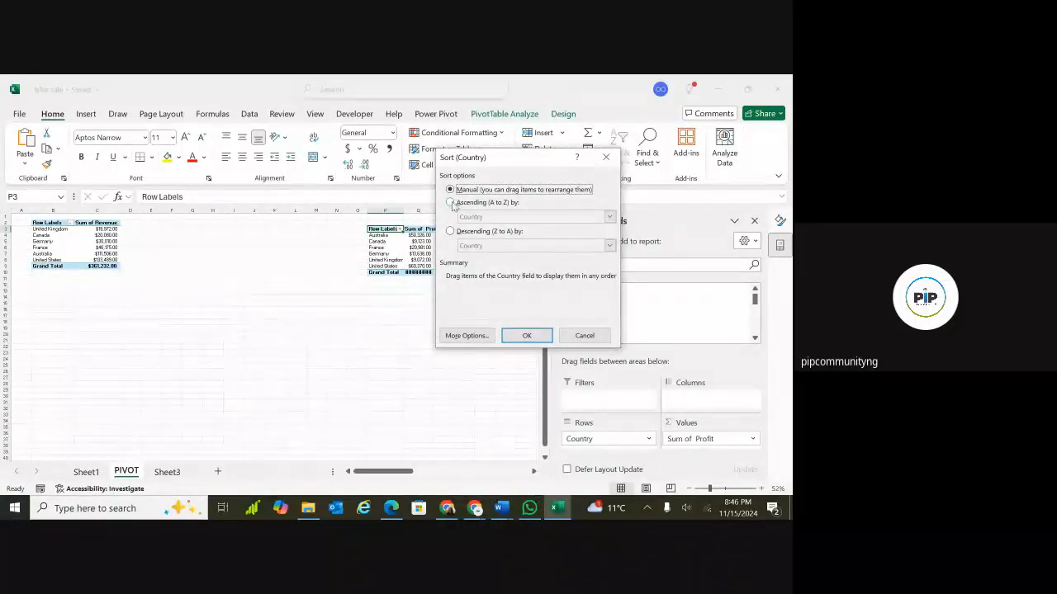
{"action": "left_click", "coordinate": [454, 203]}
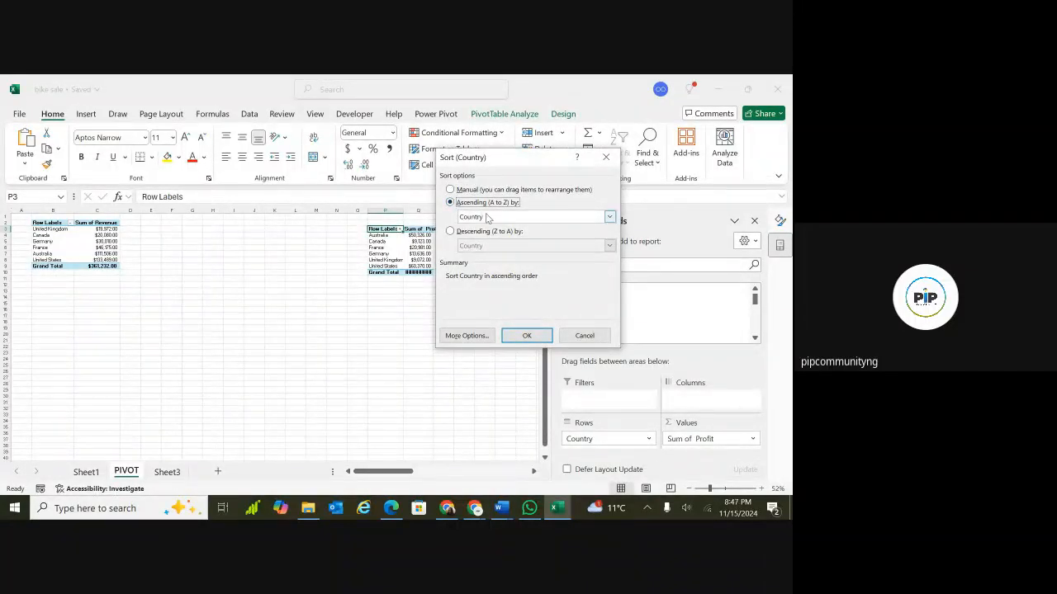
{"action": "left_click", "coordinate": [489, 217]}
{"action": "left_click", "coordinate": [488, 237]}
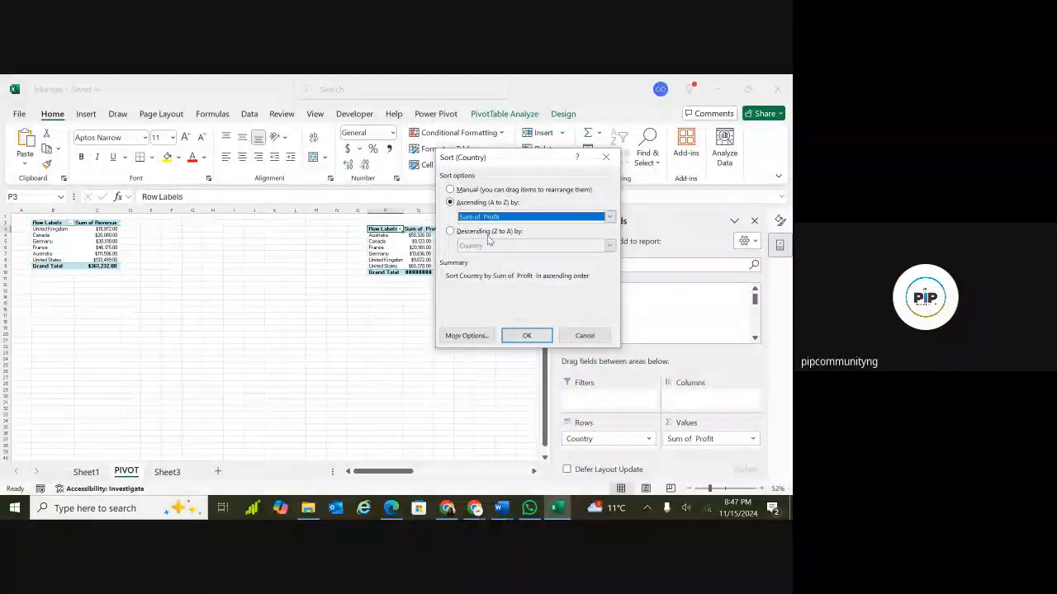
{"action": "left_click", "coordinate": [524, 336]}
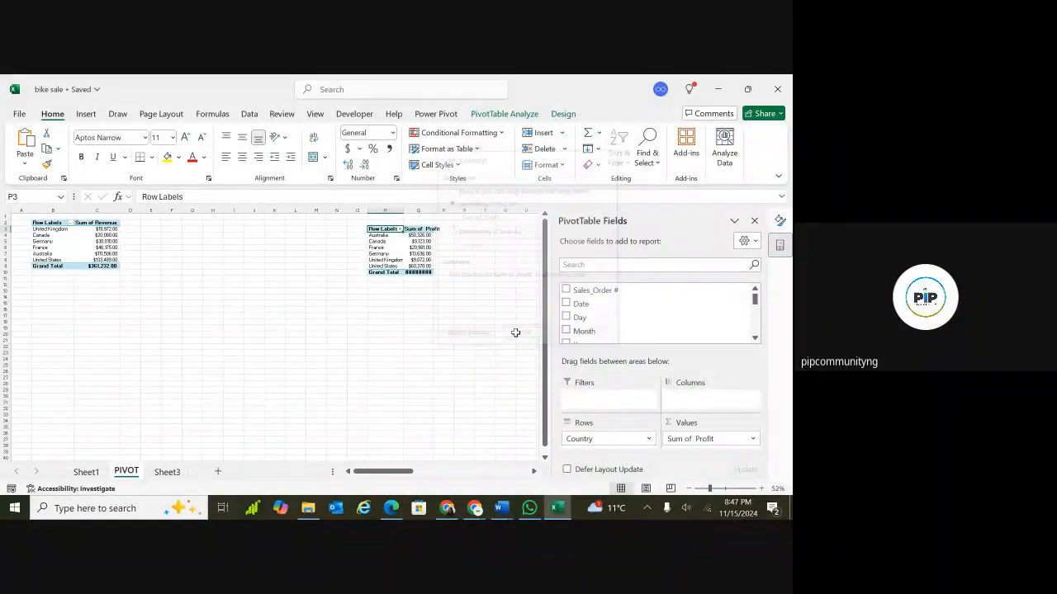
Copy the Age Group revenue PivotTable and paste a duplicate of it at cell AM4.
{"action": "scroll", "coordinate": [515, 333], "scroll_direction": "right", "scroll_amount": 5}
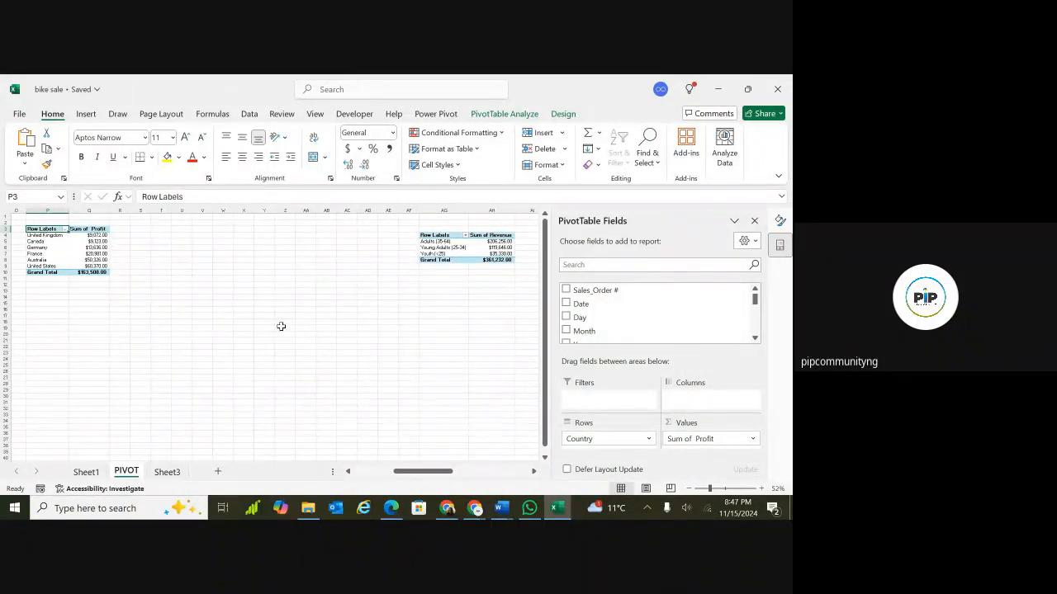
{"action": "left_click", "coordinate": [217, 236]}
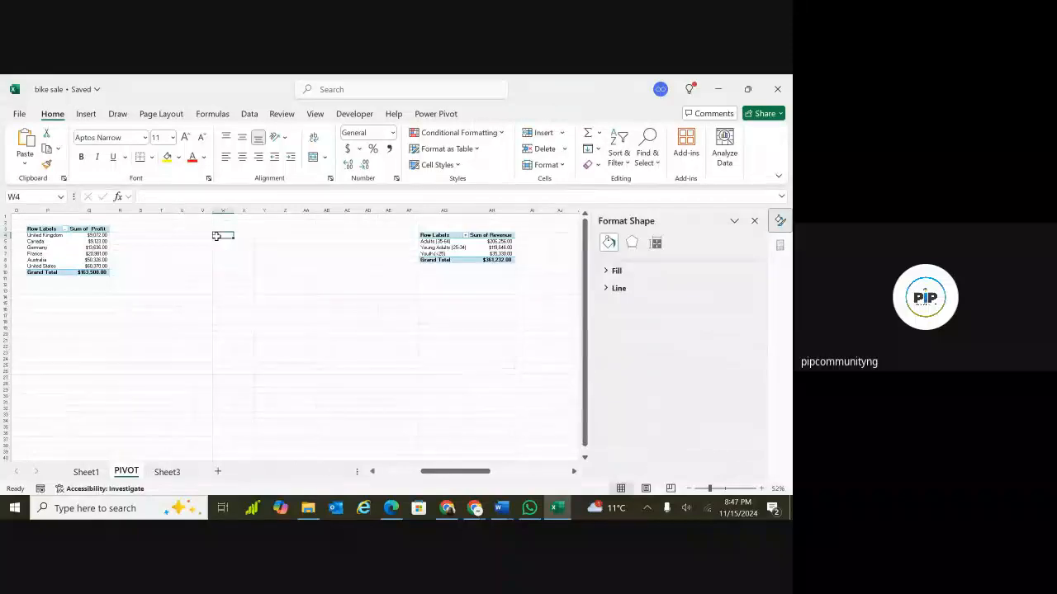
{"action": "scroll", "coordinate": [293, 335], "scroll_direction": "right", "scroll_amount": 3}
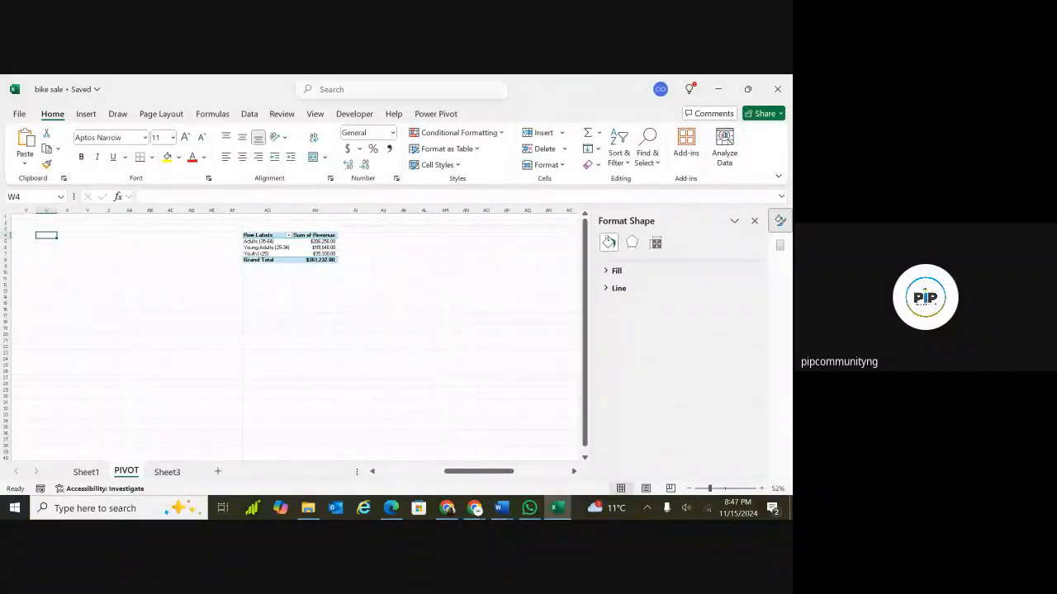
{"action": "scroll", "coordinate": [293, 334], "scroll_direction": "right", "scroll_amount": 3}
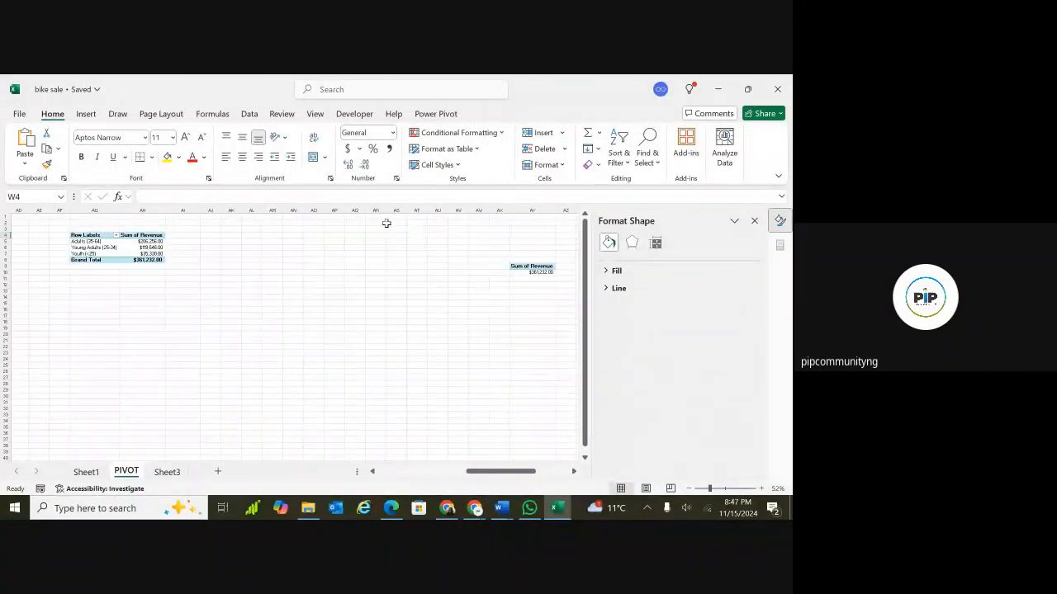
{"action": "left_click", "coordinate": [272, 234]}
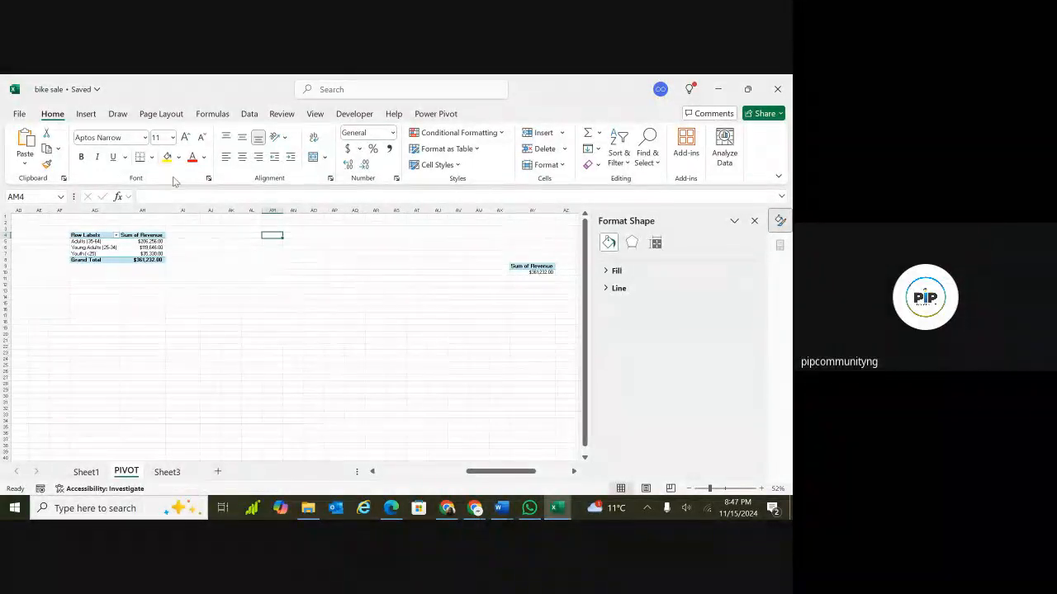
{"action": "left_click", "coordinate": [101, 235]}
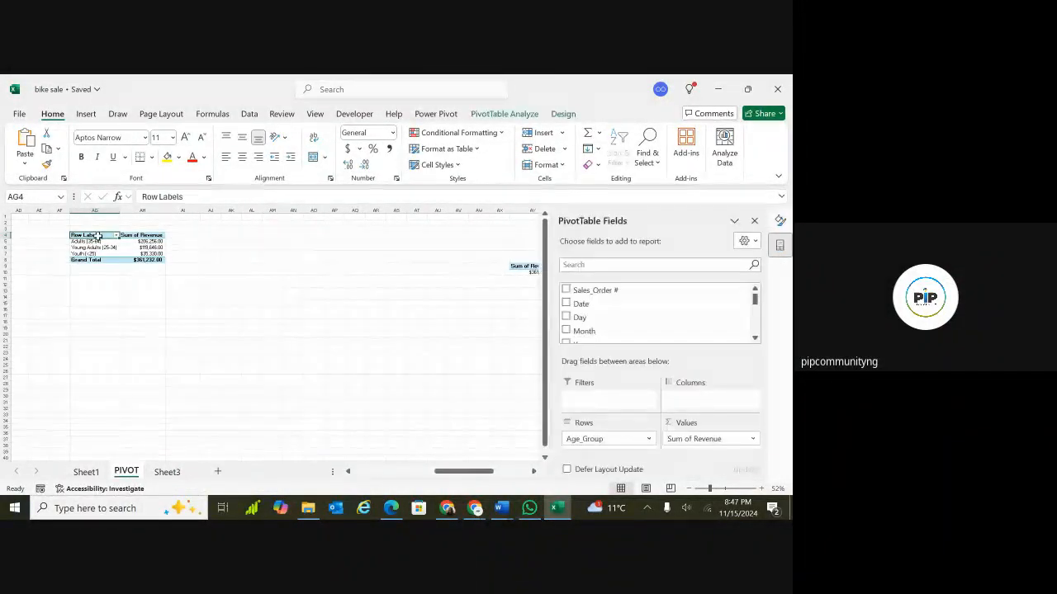
{"action": "left_click_drag", "start_coordinate": [101, 235], "coordinate": [142, 259]}
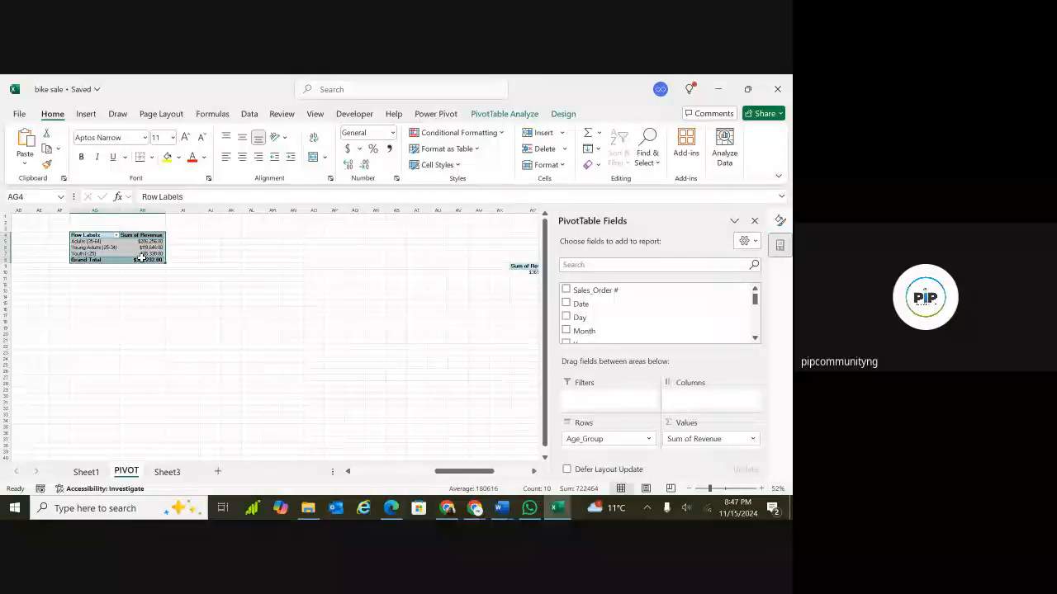
{"action": "key", "text": "ctrl+c"}
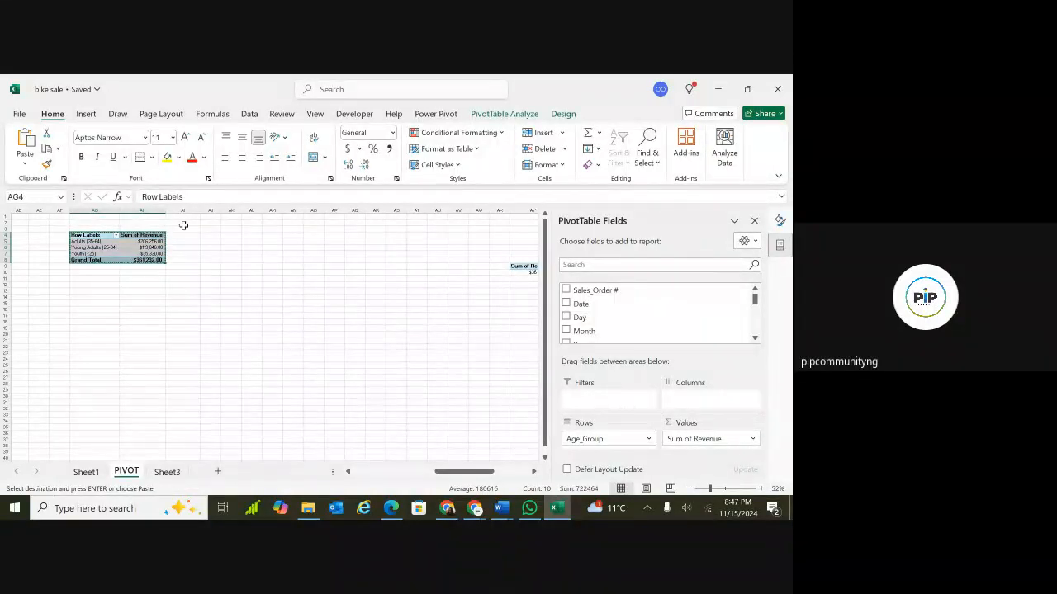
{"action": "left_click", "coordinate": [264, 235]}
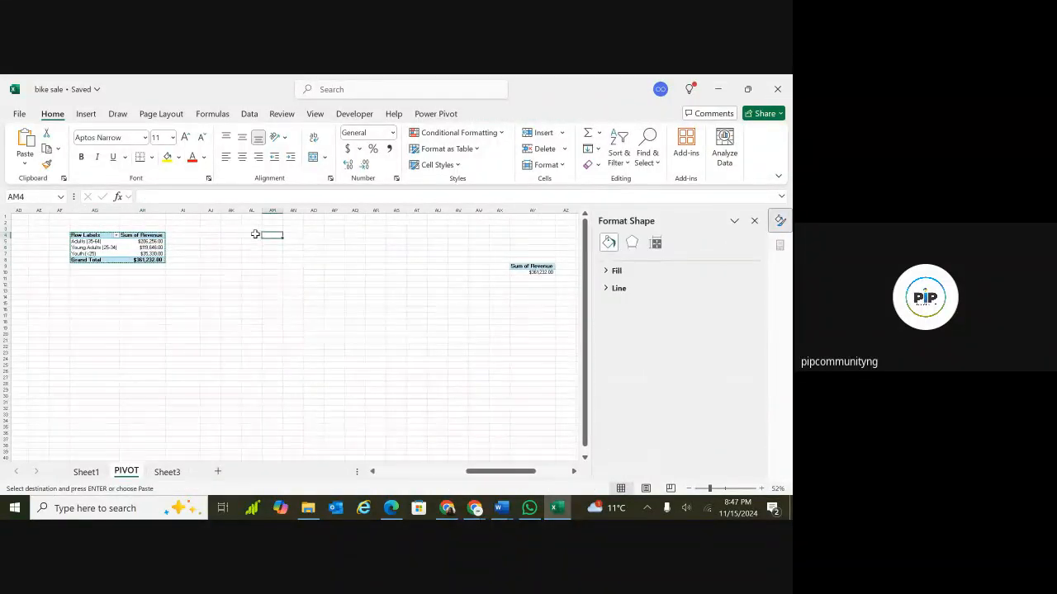
{"action": "key", "text": "ctrl+v"}
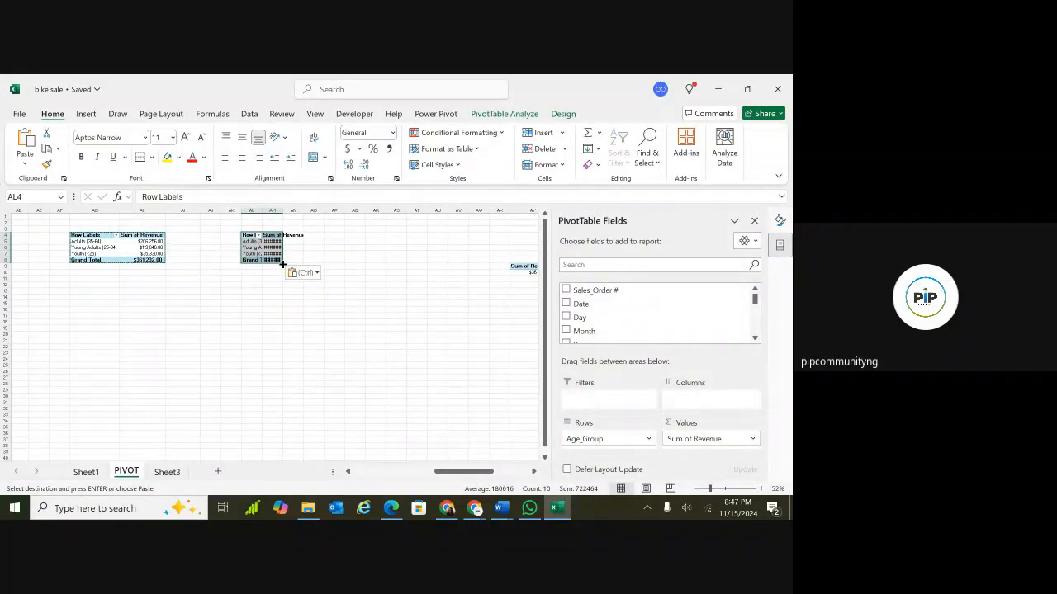
{"action": "left_click_drag", "start_coordinate": [282, 265], "coordinate": [326, 280]}
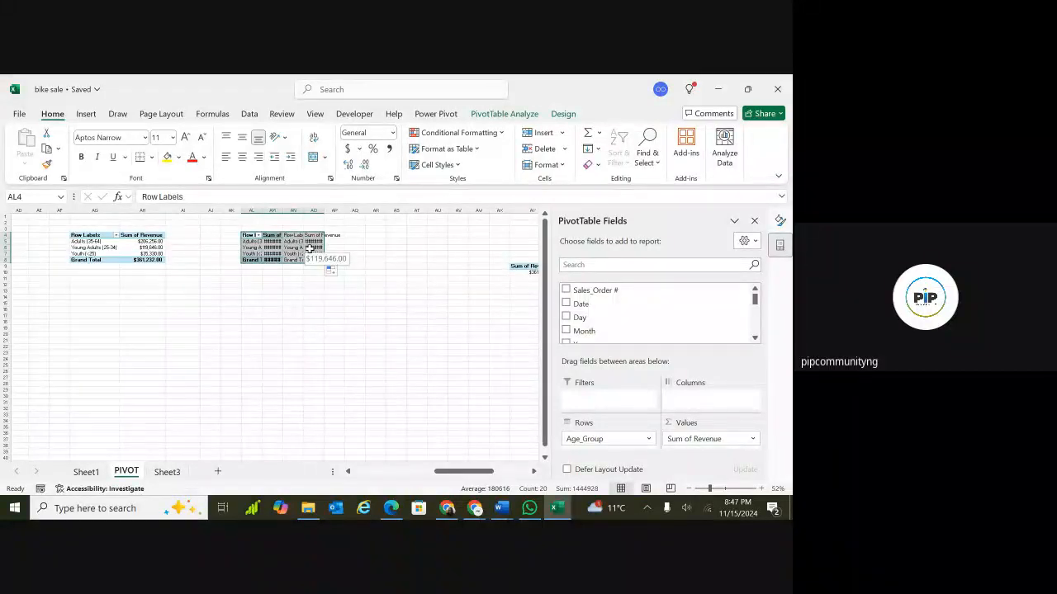
{"action": "key", "text": "ctrl+z"}
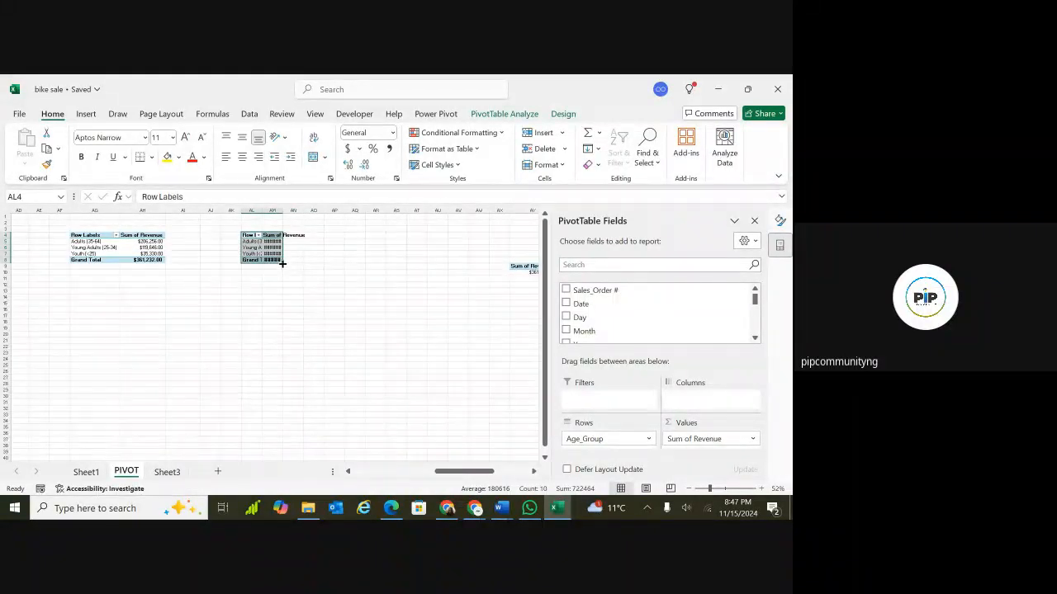
{"action": "left_click_drag", "start_coordinate": [283, 263], "coordinate": [324, 284]}
In the duplicated PivotTable at AM4, replace the Age_Group row field with Product_Description.
{"action": "scroll", "coordinate": [324, 284], "scroll_direction": "up", "scroll_amount": 4}
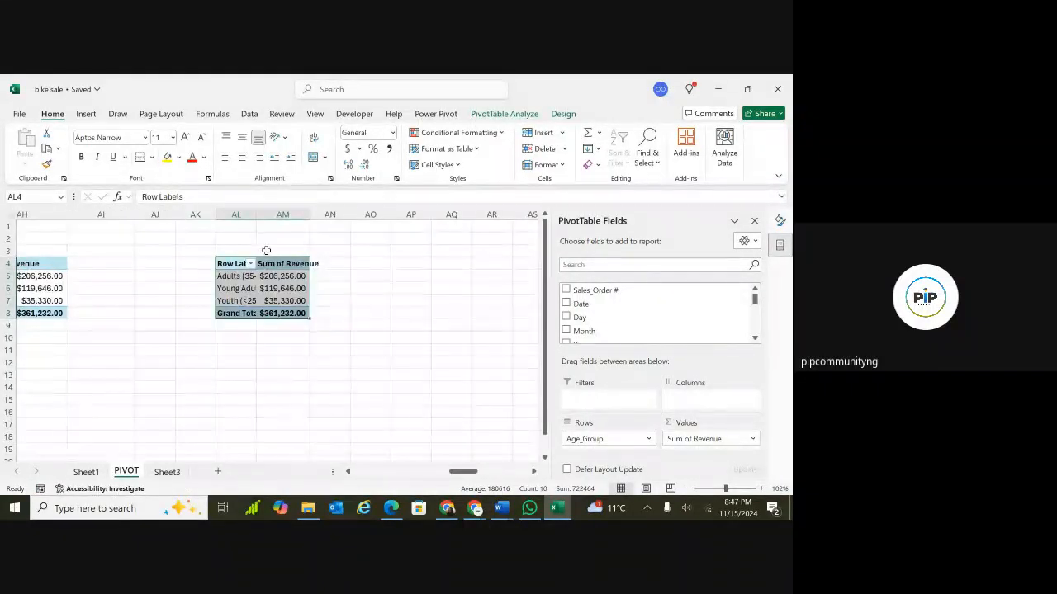
{"action": "left_click", "coordinate": [334, 292]}
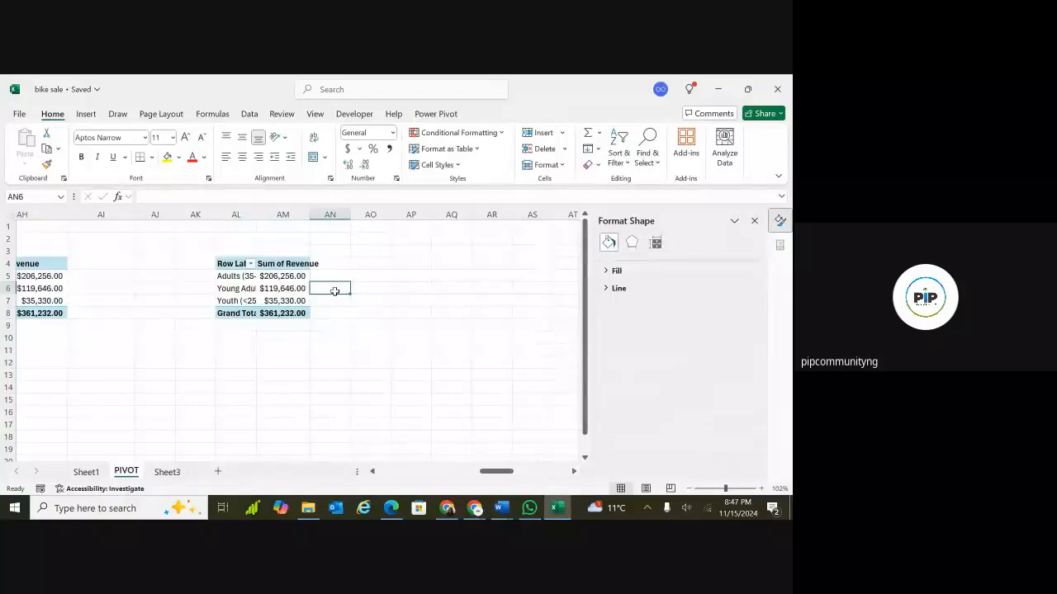
{"action": "left_click", "coordinate": [271, 265]}
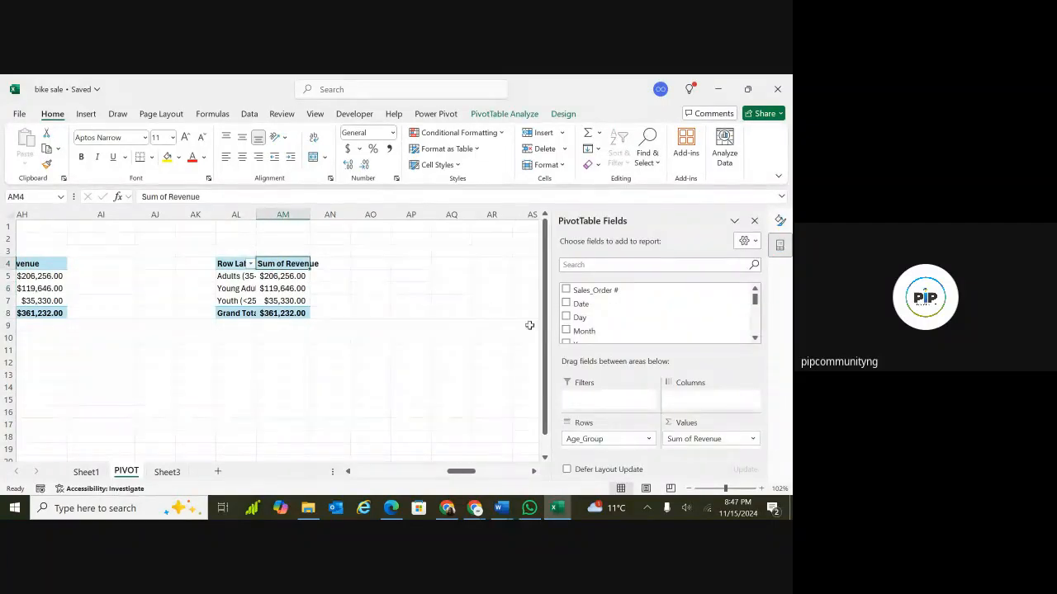
{"action": "left_click_drag", "start_coordinate": [755, 305], "coordinate": [754, 312]}
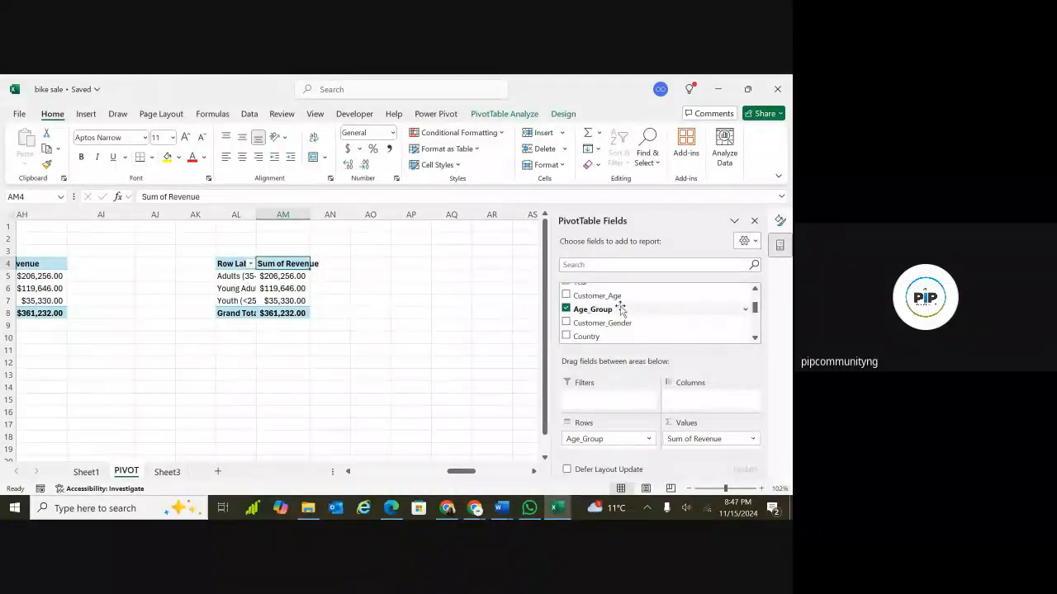
{"action": "left_click", "coordinate": [565, 309]}
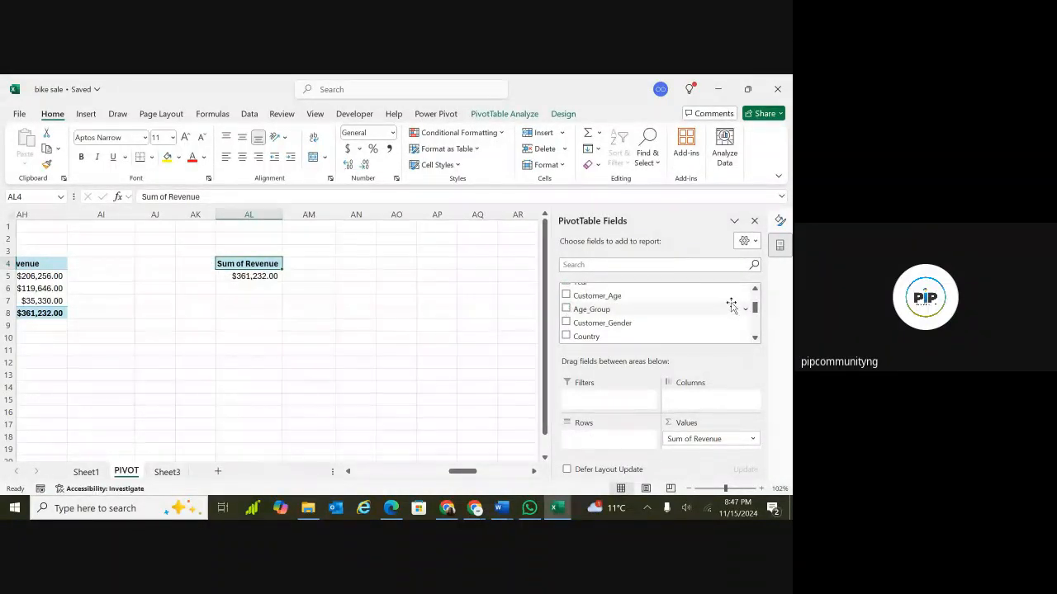
{"action": "left_click_drag", "start_coordinate": [755, 307], "coordinate": [754, 320]}
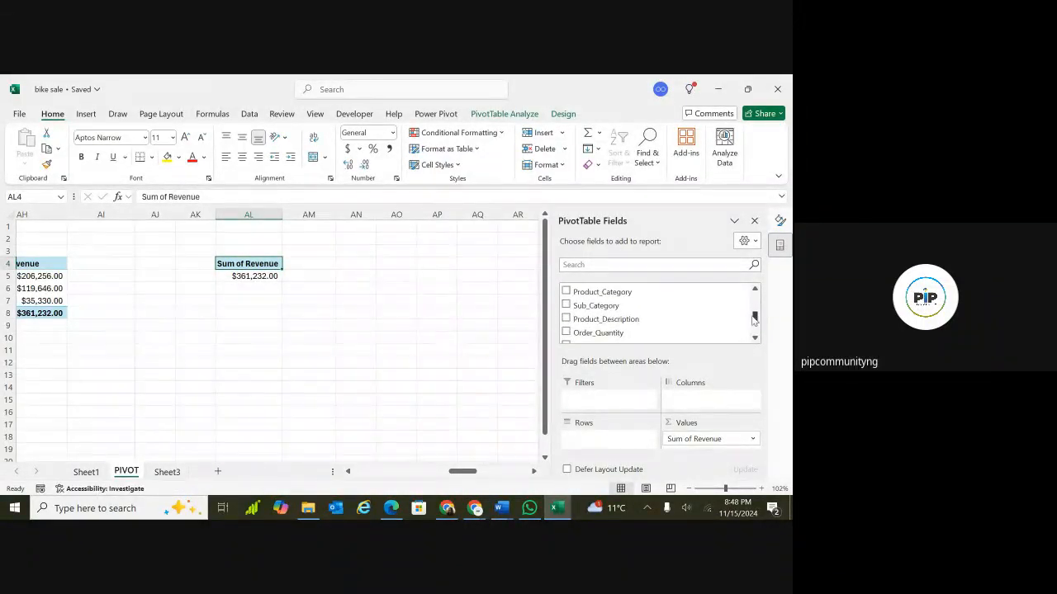
{"action": "left_click", "coordinate": [567, 318]}
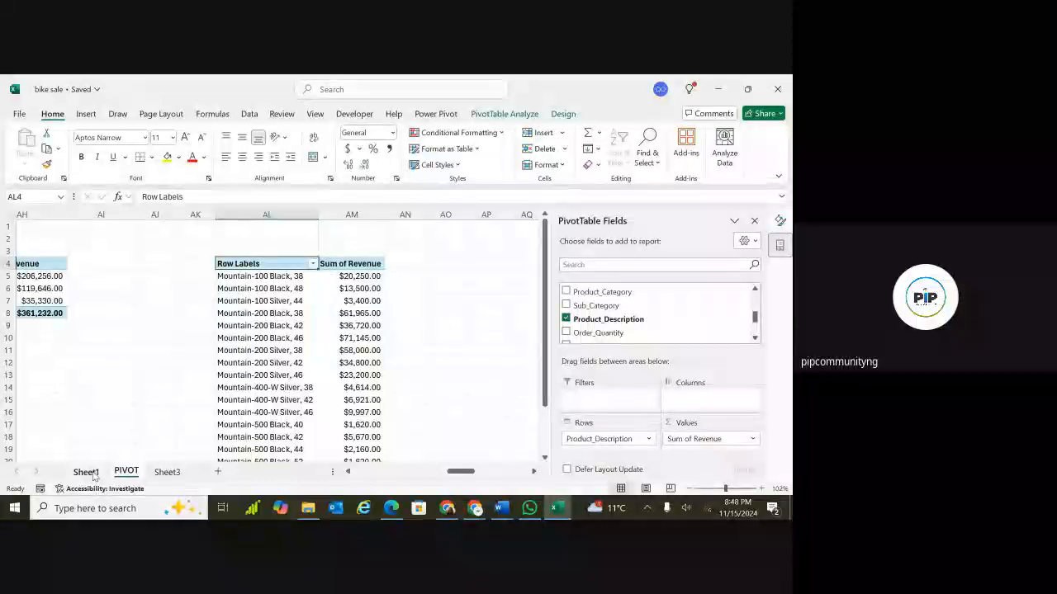
Examine the Product_Category and Sub_Category values in the Sheet1 data table, then return to the PIVOT sheet.
{"action": "left_click", "coordinate": [90, 477]}
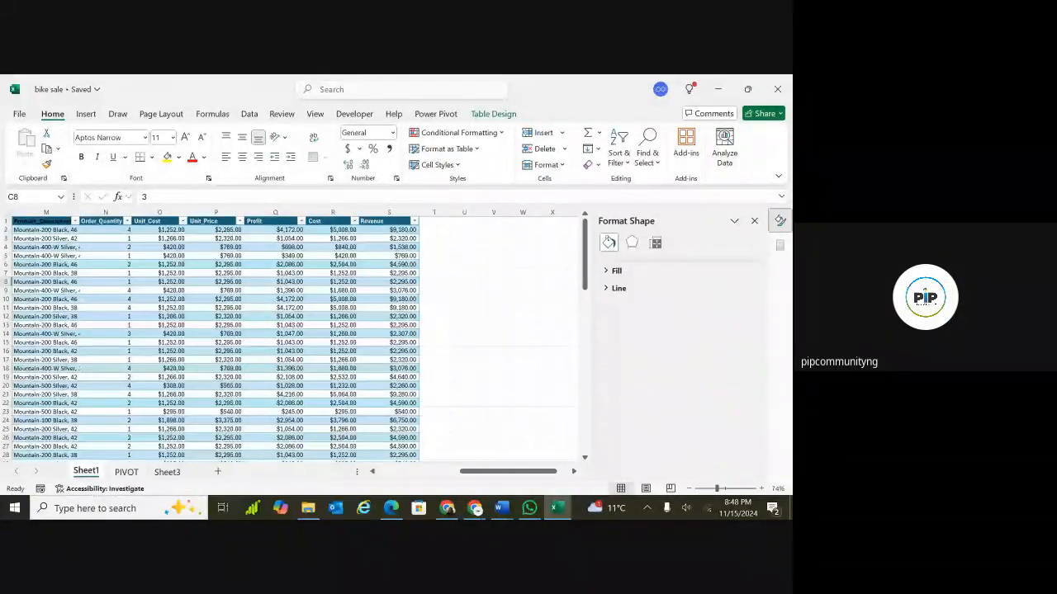
{"action": "scroll", "coordinate": [294, 337], "scroll_direction": "left", "scroll_amount": 6}
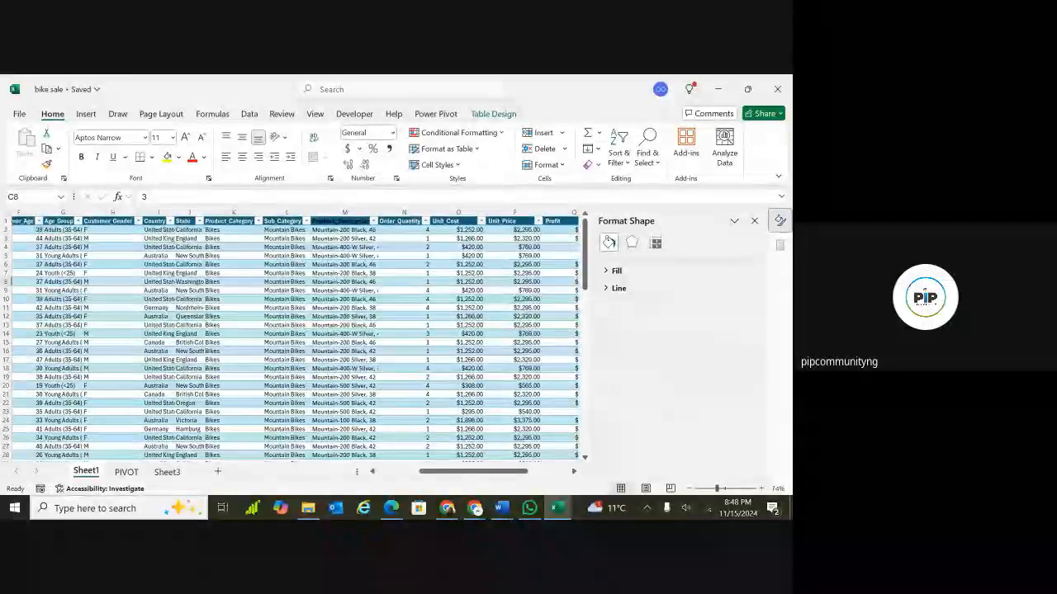
{"action": "left_click", "coordinate": [257, 221]}
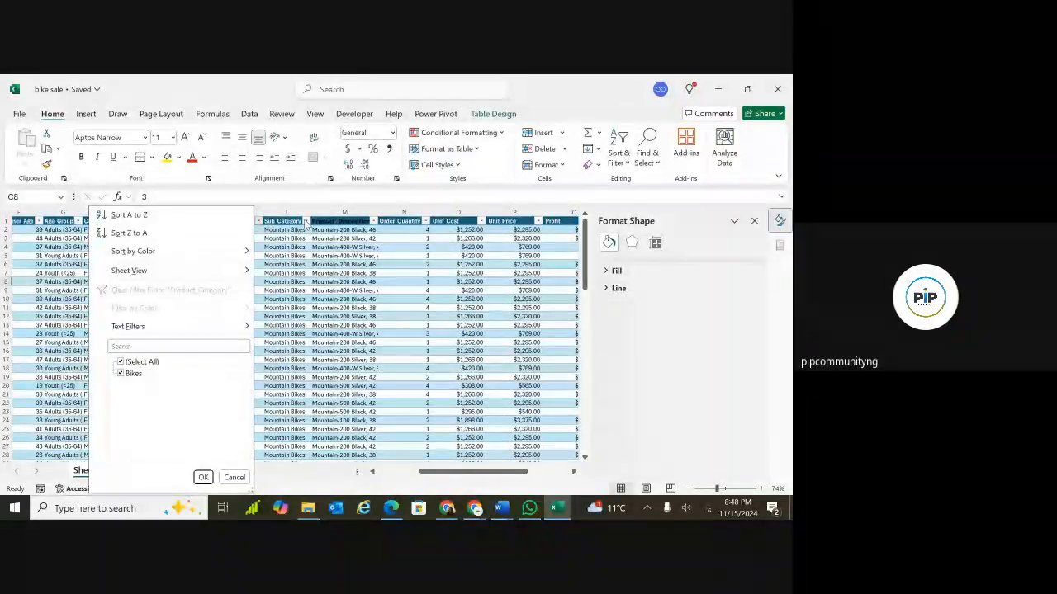
{"action": "left_click", "coordinate": [305, 221]}
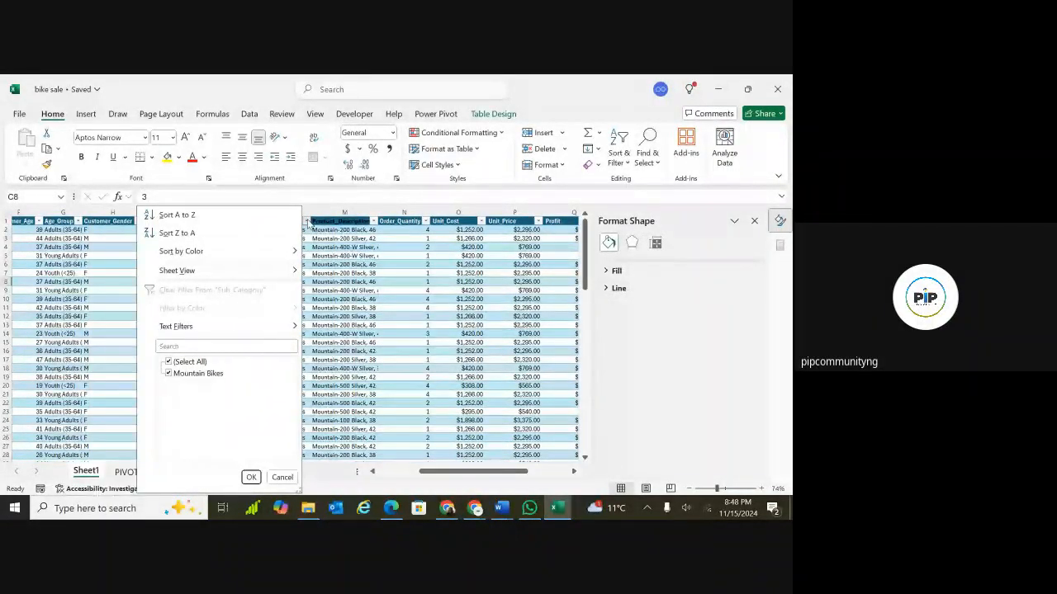
{"action": "left_click", "coordinate": [354, 272]}
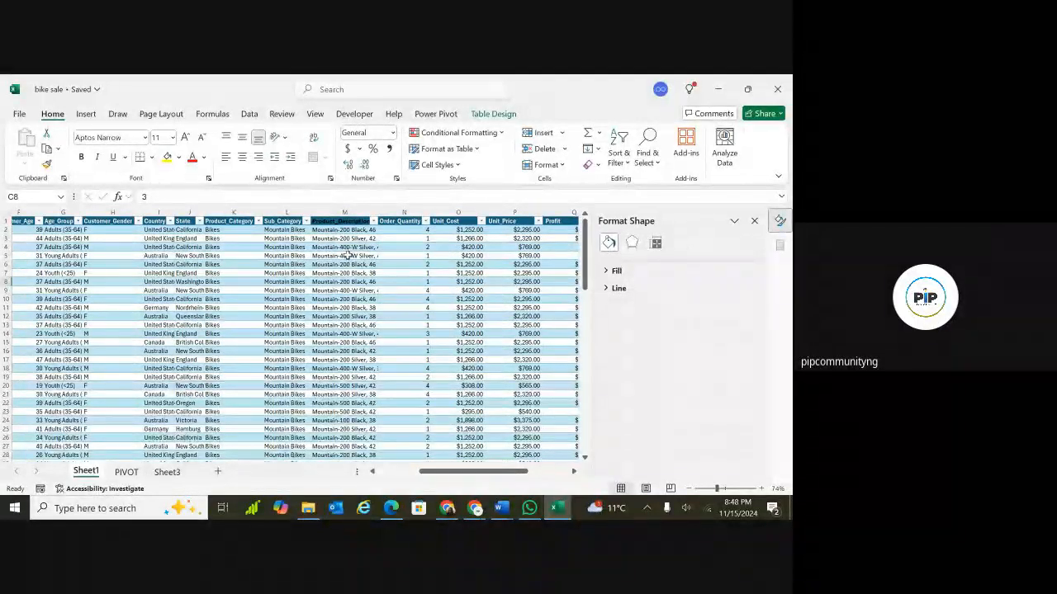
{"action": "left_click", "coordinate": [125, 472]}
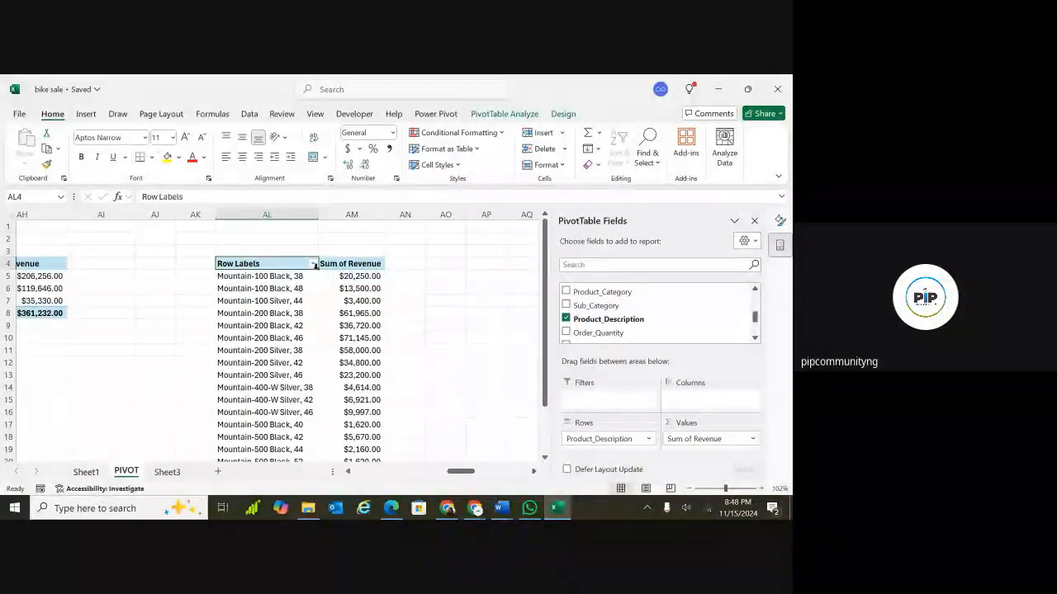
Apply a Top 10 value filter showing the top 5 product descriptions by Sum of Revenue.
{"action": "left_click", "coordinate": [313, 264]}
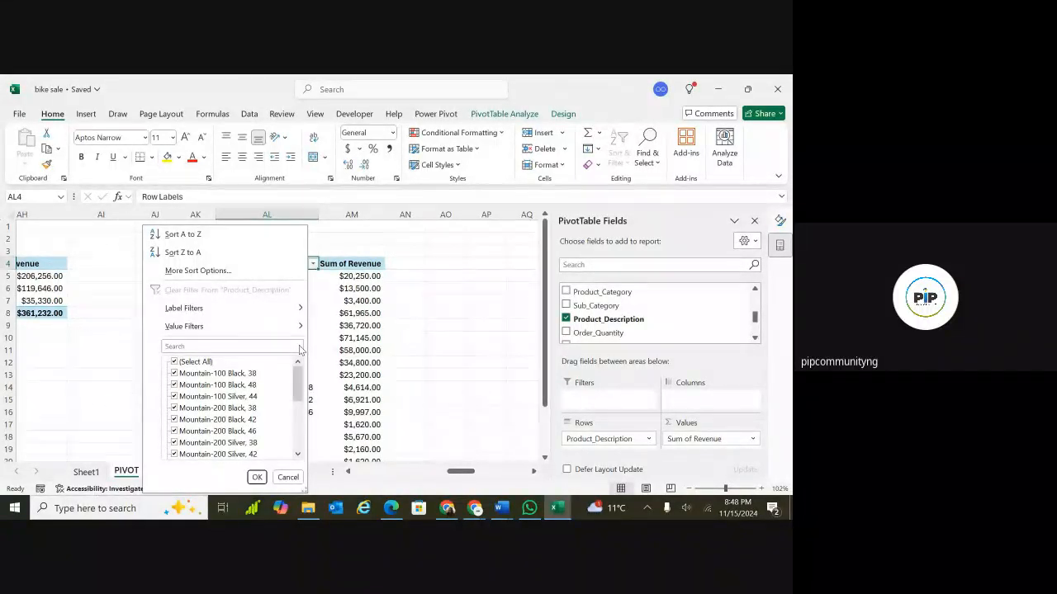
{"action": "mouse_move", "coordinate": [301, 328]}
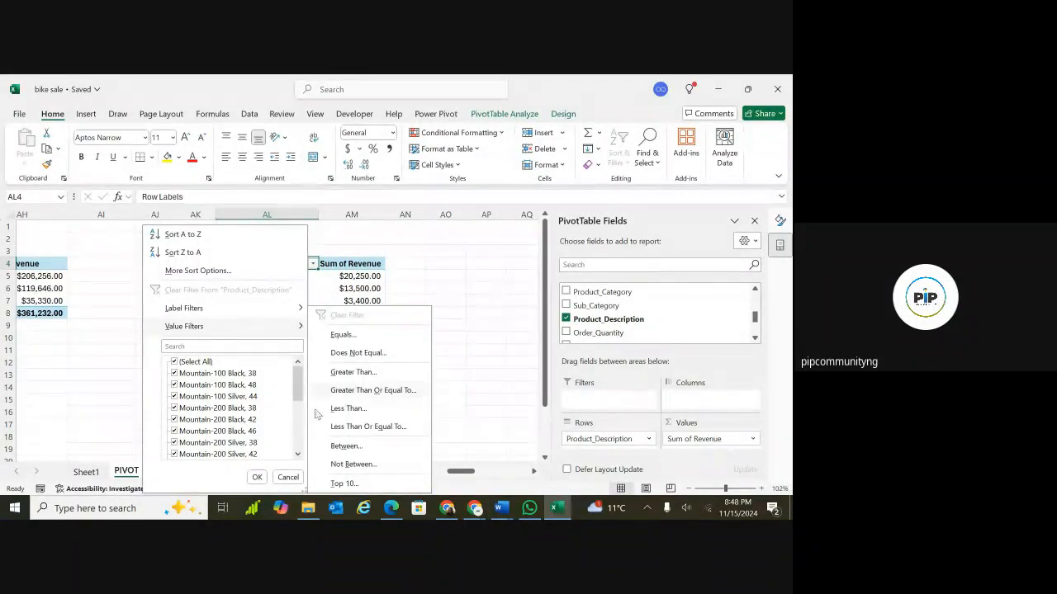
{"action": "left_click", "coordinate": [342, 484]}
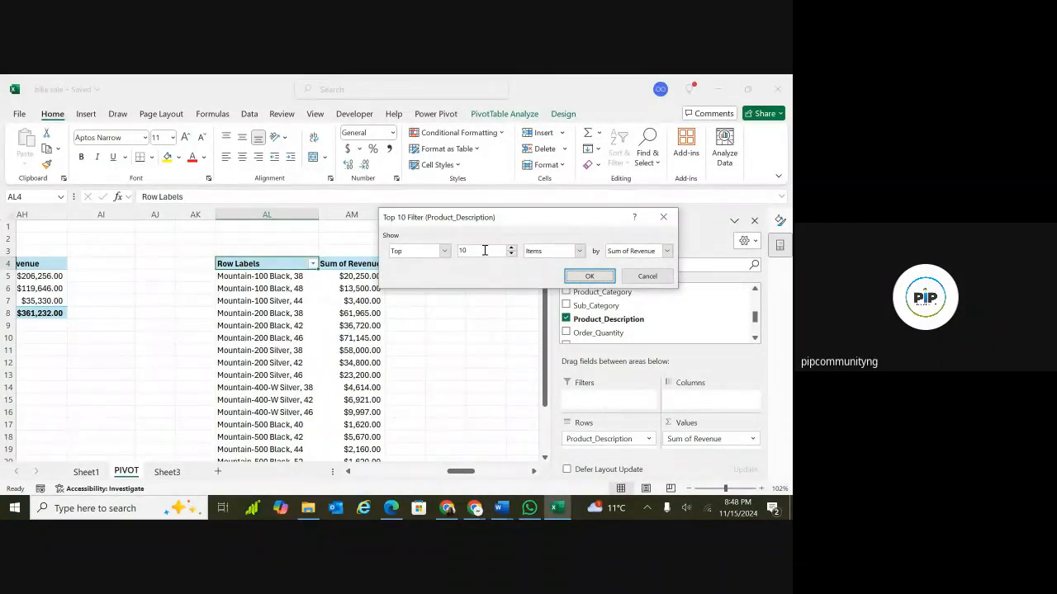
{"action": "left_click", "coordinate": [484, 251]}
{"action": "key", "text": "BackSpace"}
{"action": "key", "text": "BackSpace"}
{"action": "type", "text": "5"}
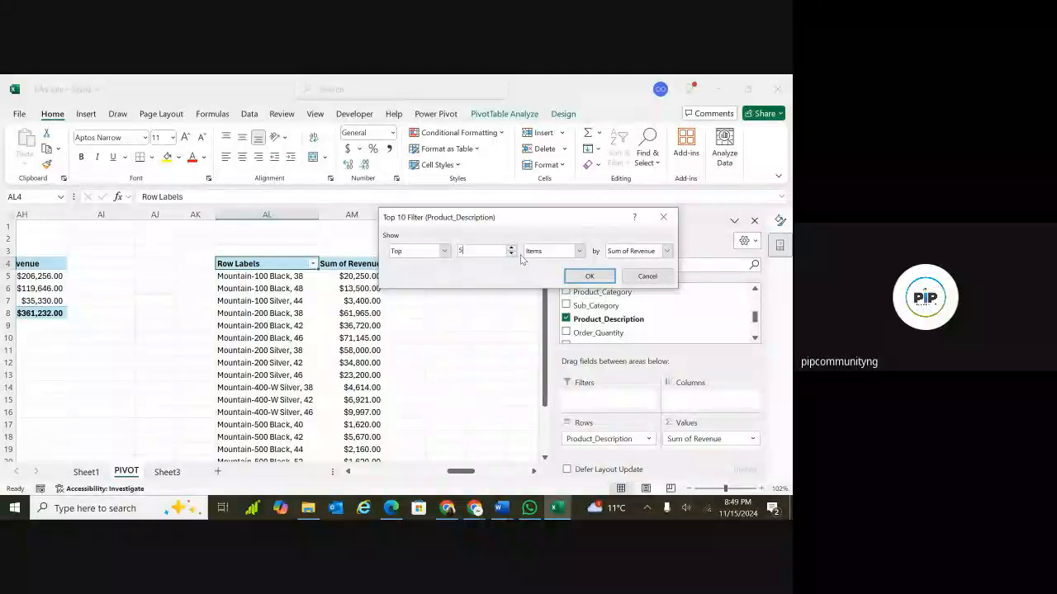
{"action": "left_click", "coordinate": [588, 278]}
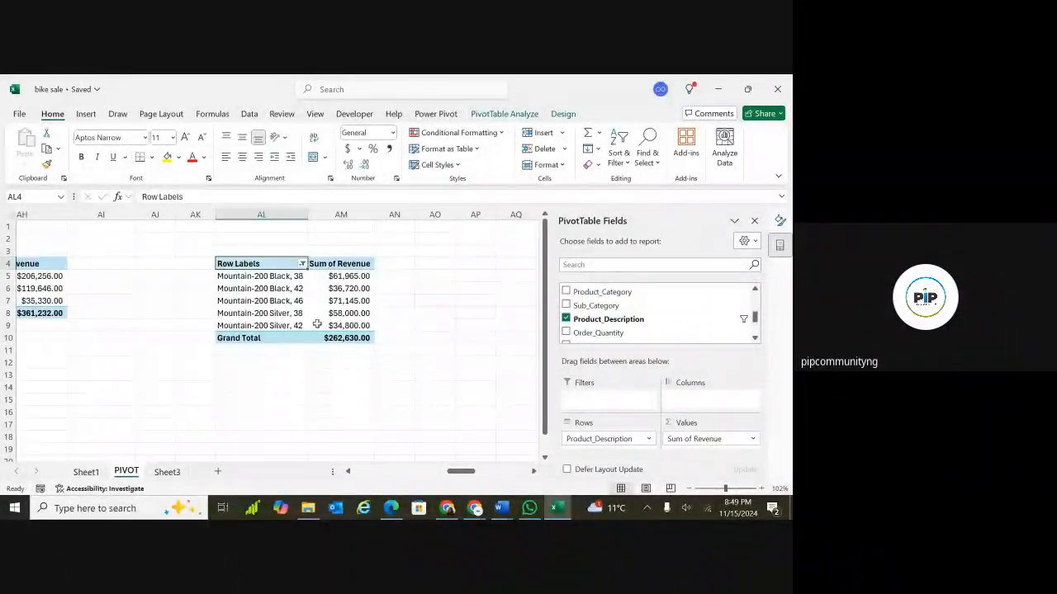
Sort the product-description PivotTable ascending by Sum of Revenue.
{"action": "left_click", "coordinate": [302, 264]}
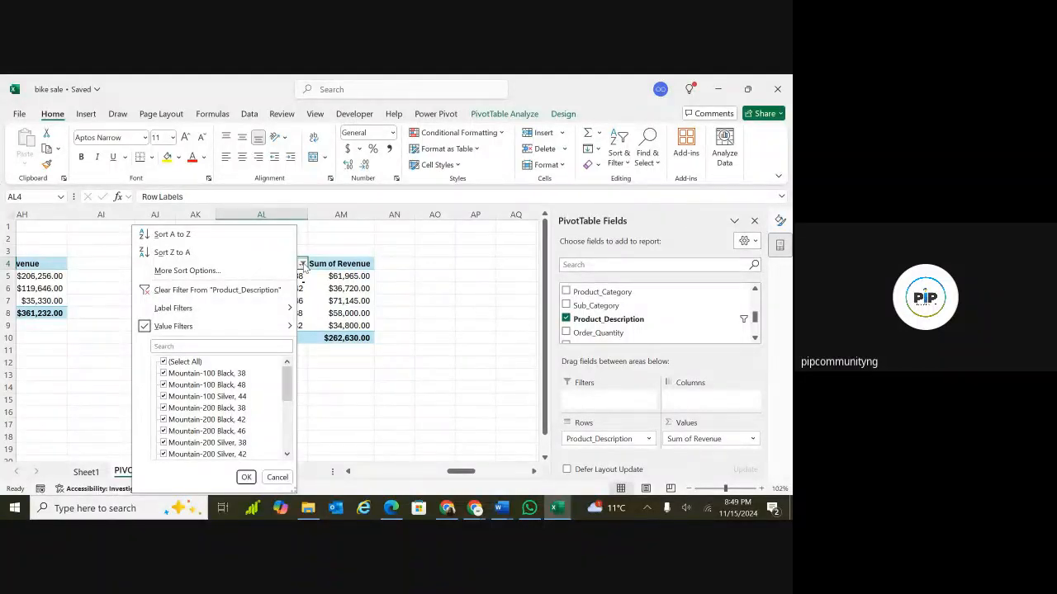
{"action": "left_click", "coordinate": [179, 271]}
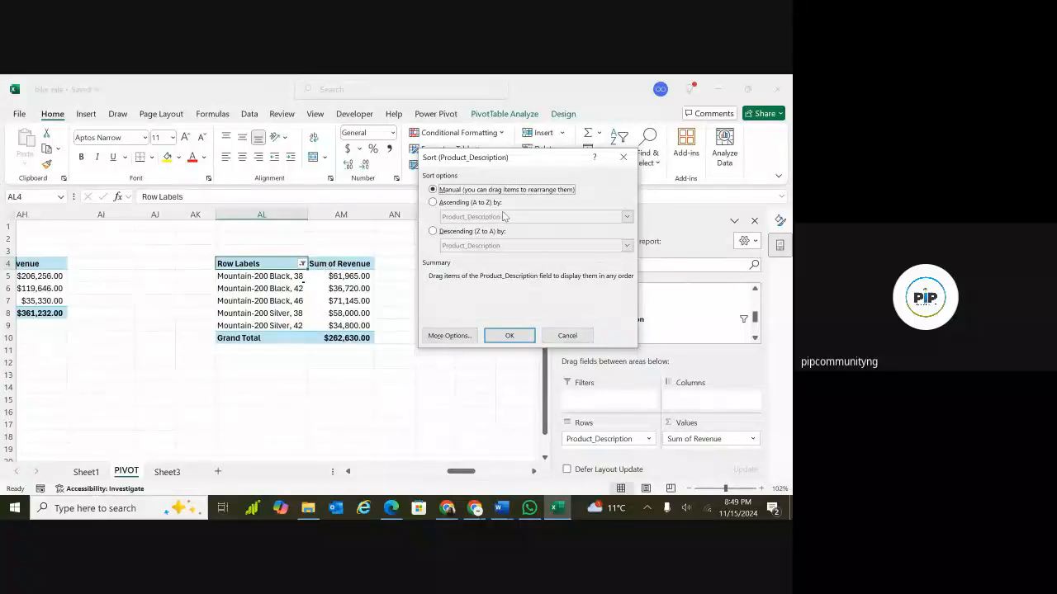
{"action": "left_click", "coordinate": [432, 203]}
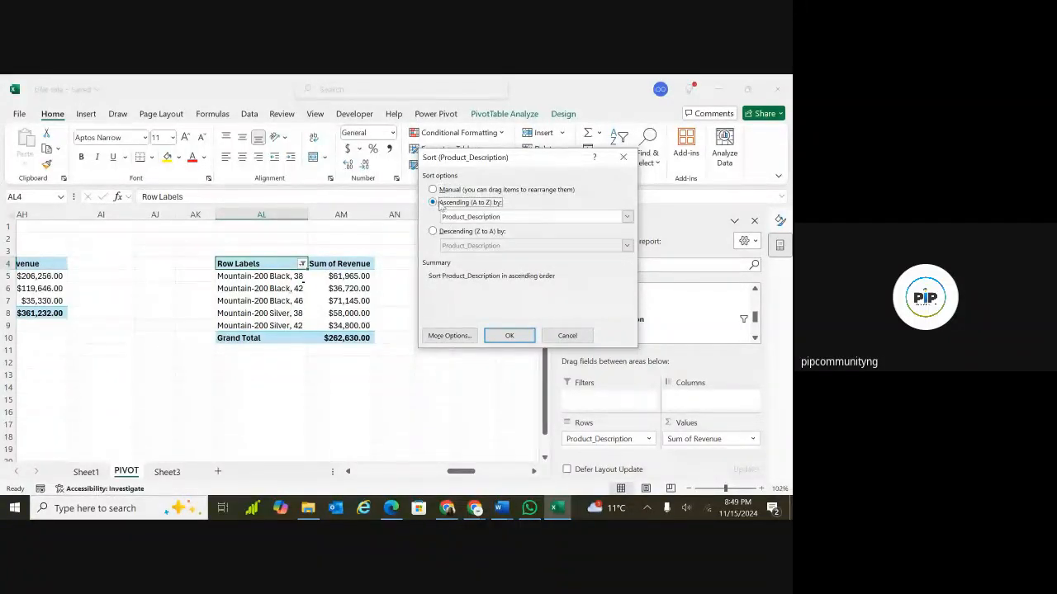
{"action": "left_click", "coordinate": [626, 217]}
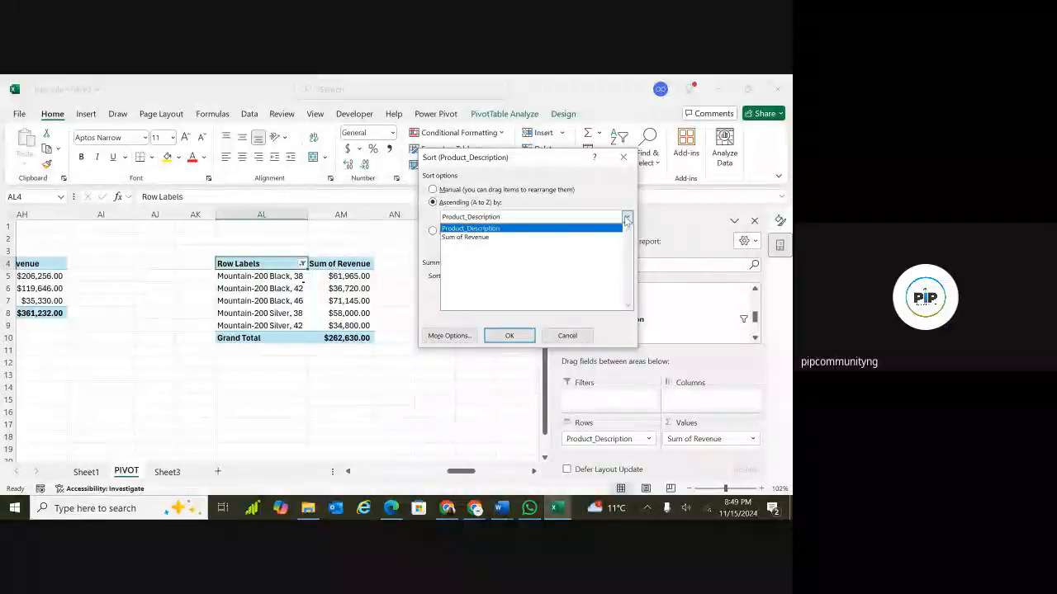
{"action": "left_click", "coordinate": [561, 238]}
{"action": "left_click", "coordinate": [509, 336]}
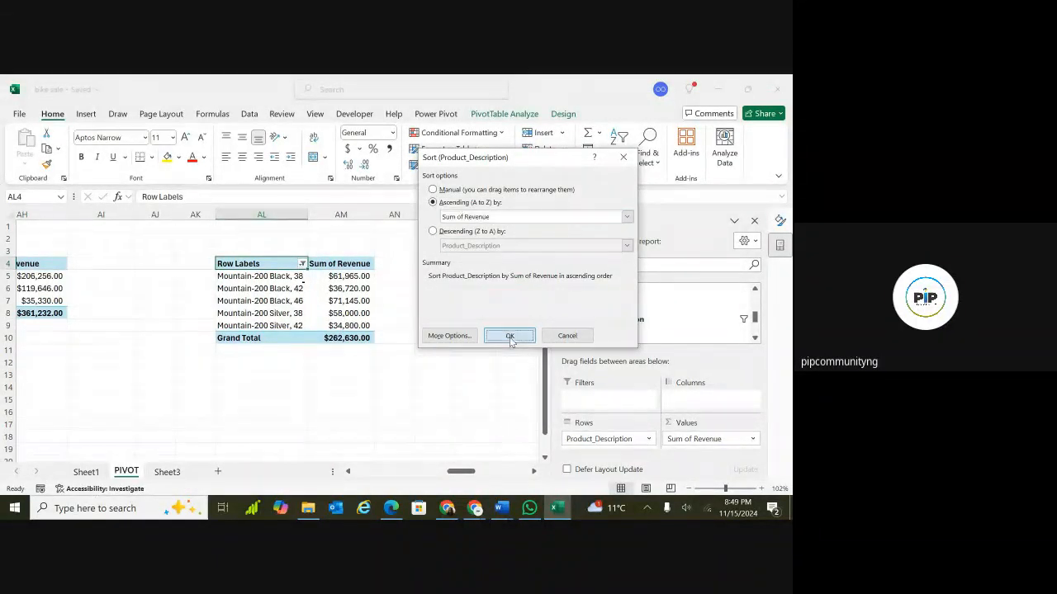
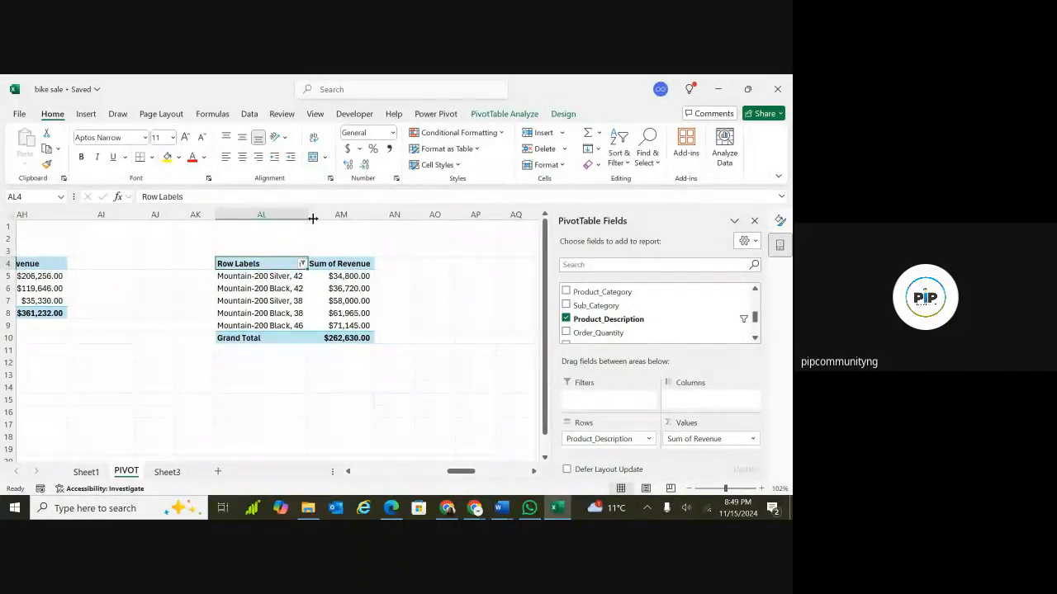
{"action": "left_click", "coordinate": [86, 114]}
{"action": "left_click", "coordinate": [119, 113]}
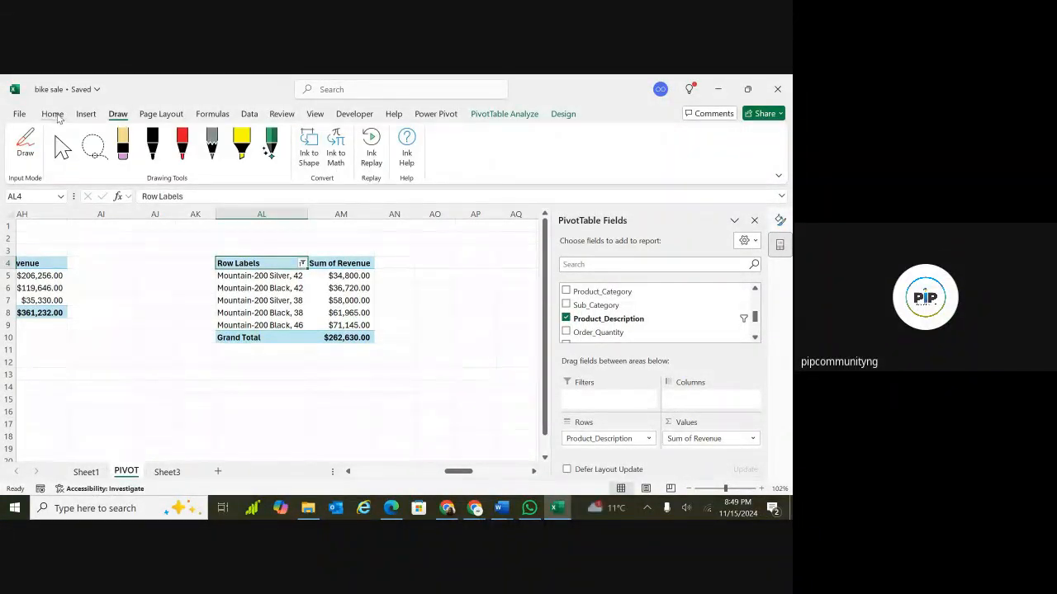
{"action": "left_click", "coordinate": [86, 114]}
{"action": "left_click", "coordinate": [157, 142]}
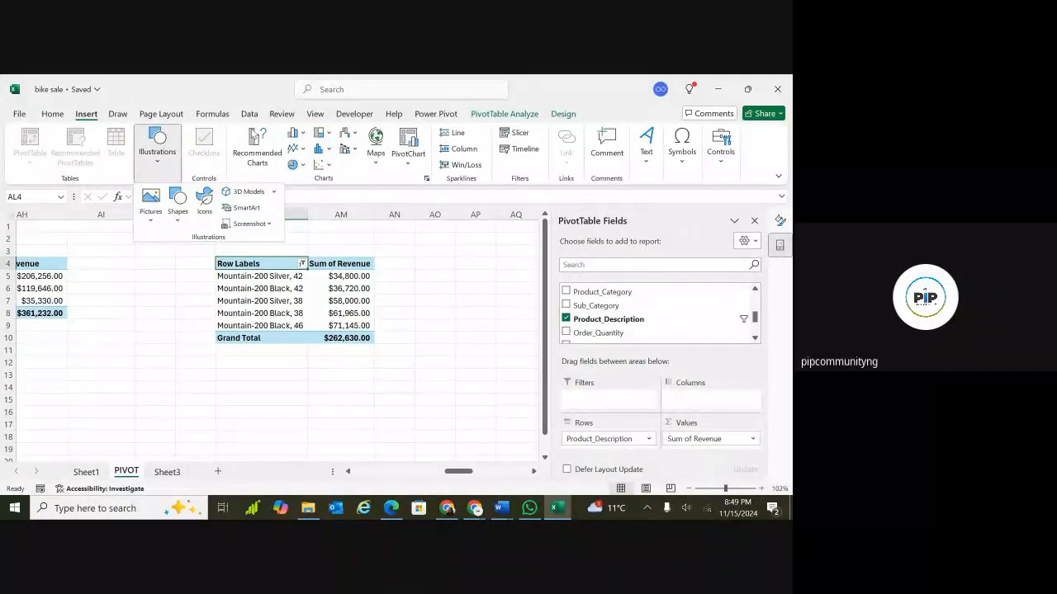
{"action": "left_click", "coordinate": [311, 174]}
{"action": "left_click", "coordinate": [302, 165]}
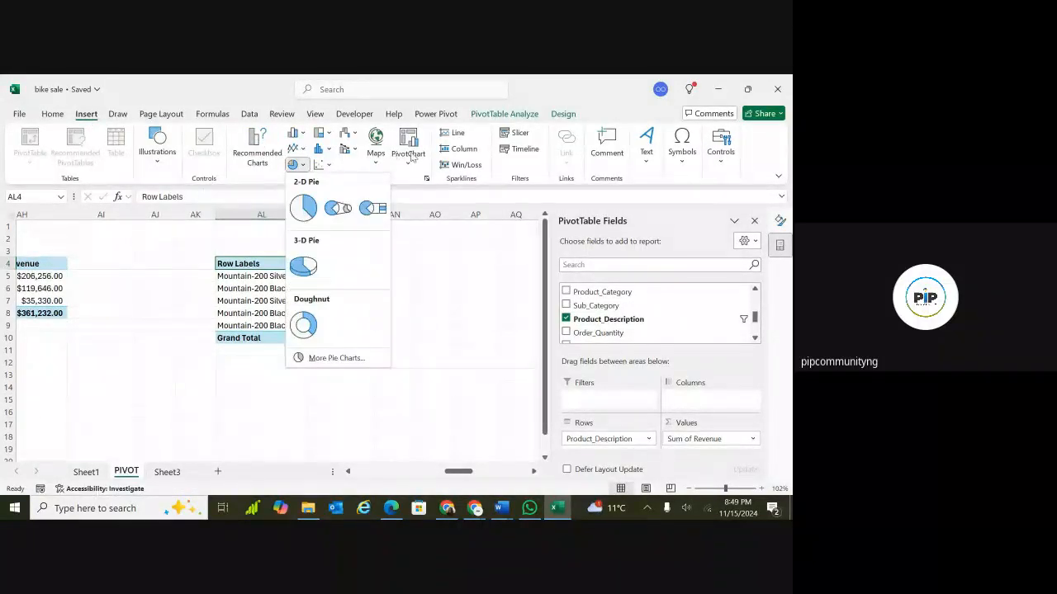
Insert a clustered bar PivotChart from the product-description revenue PivotTable.
{"action": "left_click", "coordinate": [408, 160]}
{"action": "left_click", "coordinate": [409, 160]}
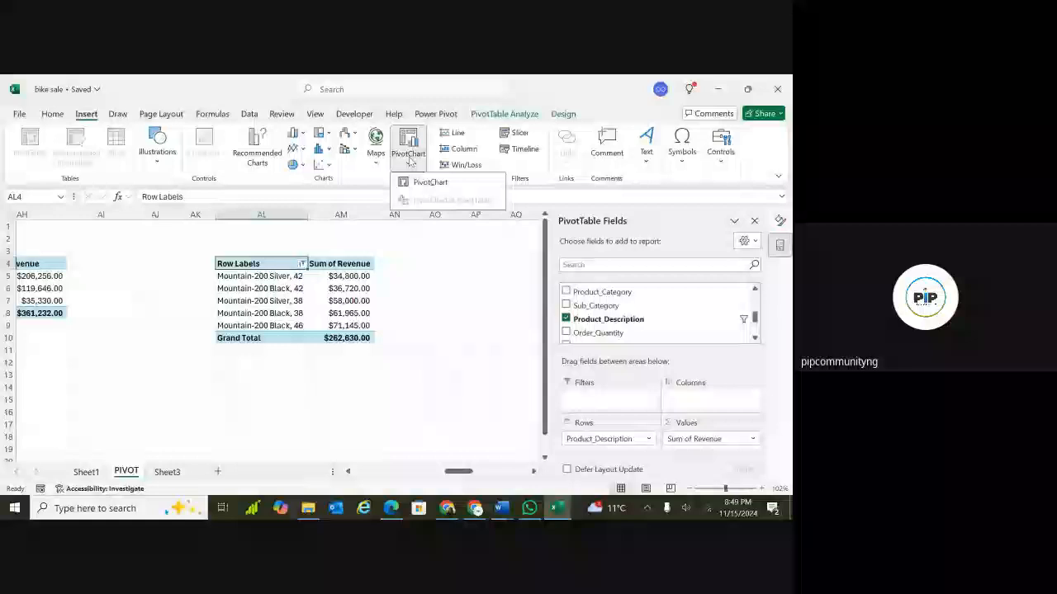
{"action": "left_click", "coordinate": [430, 182]}
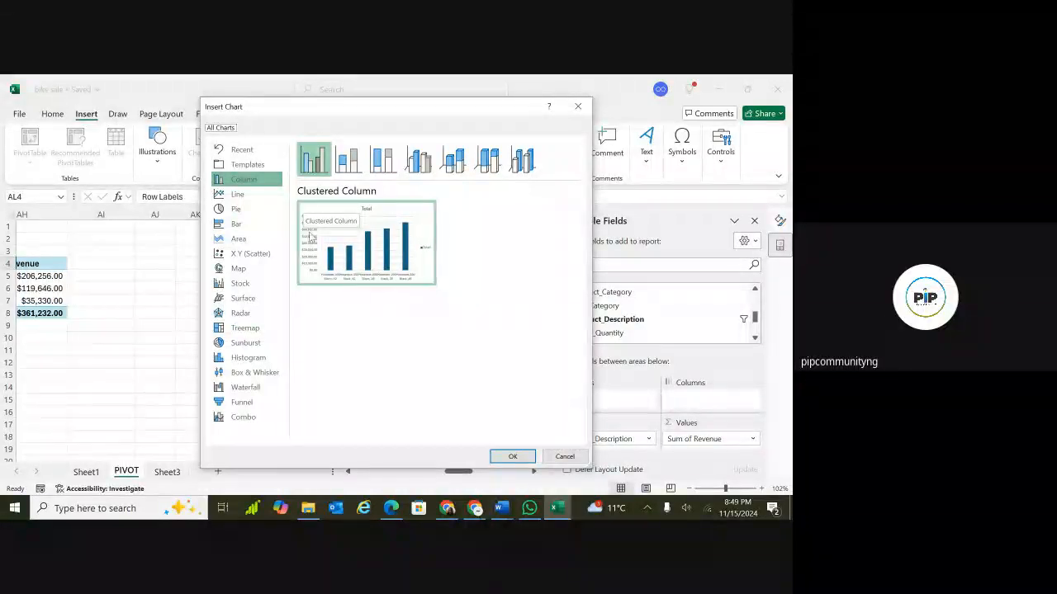
{"action": "mouse_move", "coordinate": [311, 239]}
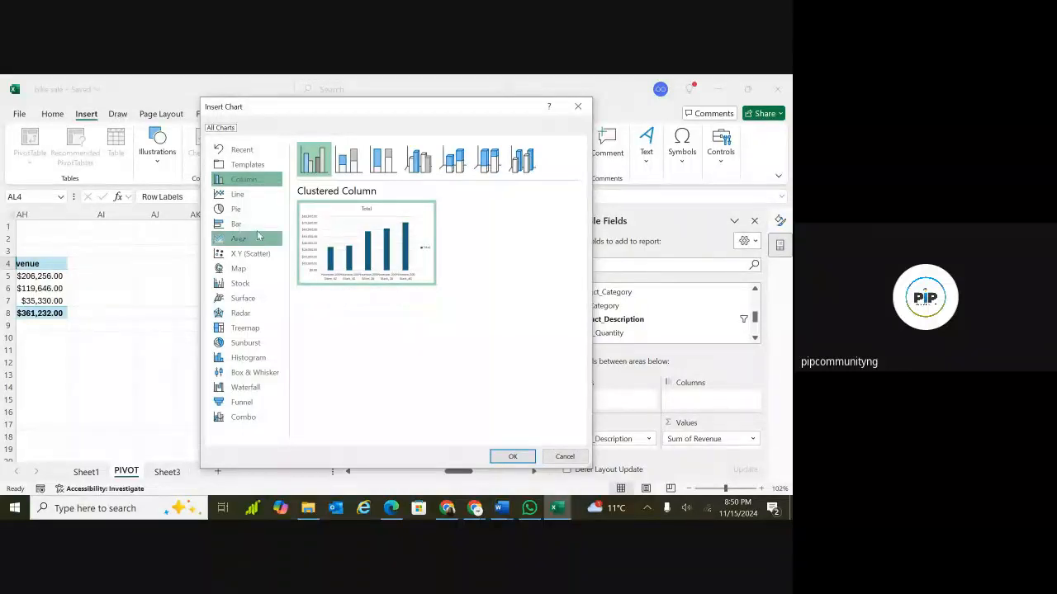
{"action": "left_click", "coordinate": [258, 230]}
{"action": "mouse_move", "coordinate": [403, 275]}
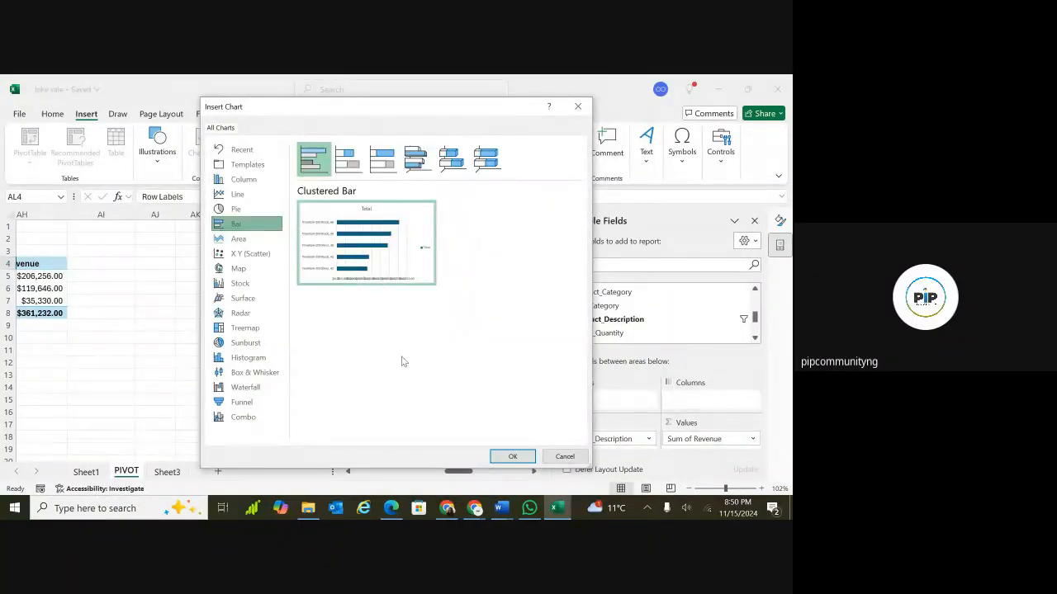
{"action": "left_click", "coordinate": [512, 457]}
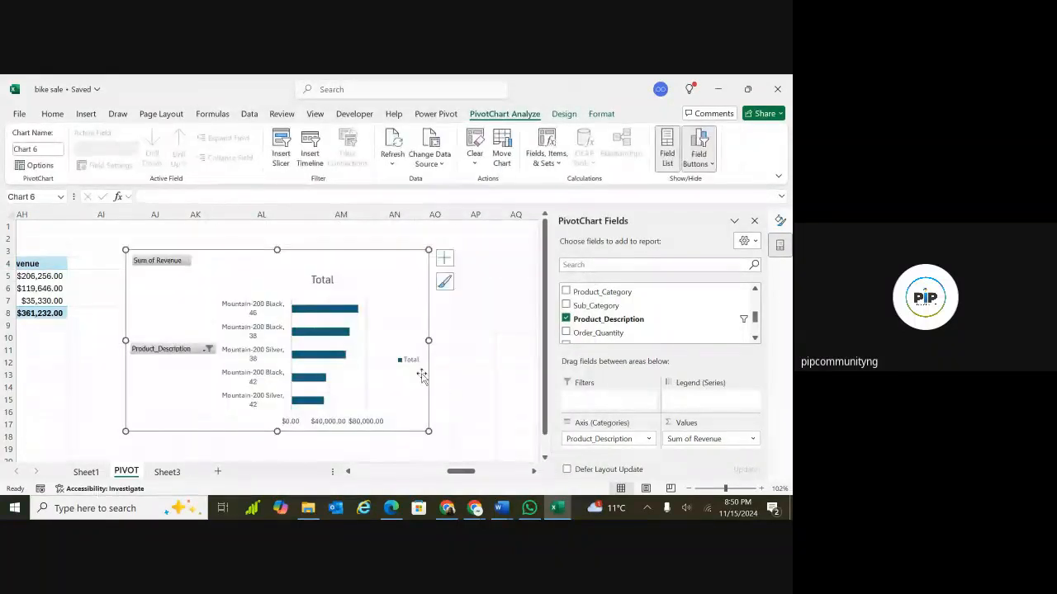
Remove the legend and the gridlines from the new bar chart.
{"action": "left_click", "coordinate": [445, 259]}
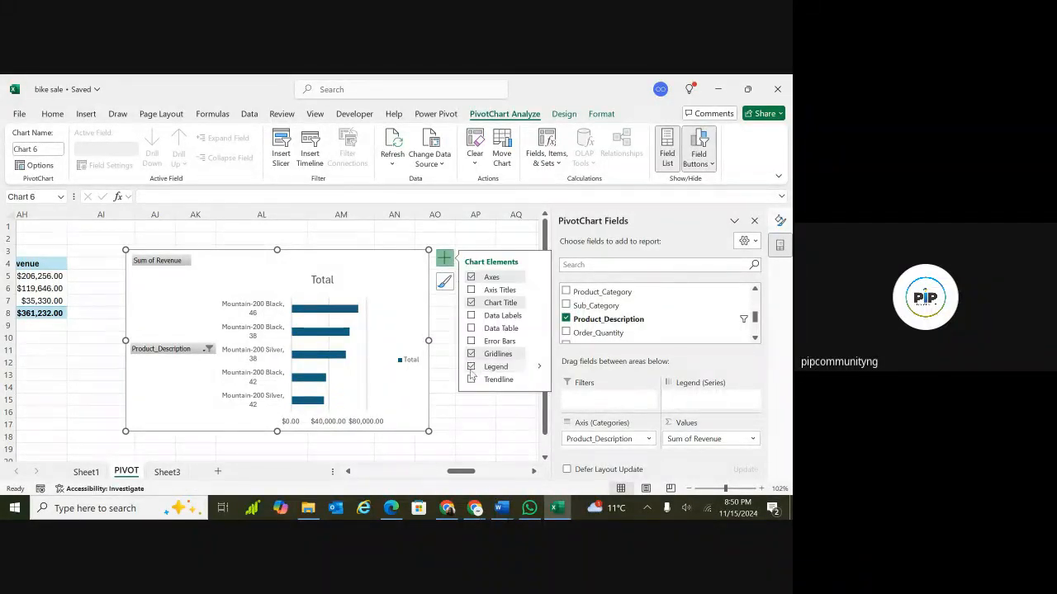
{"action": "left_click", "coordinate": [471, 368]}
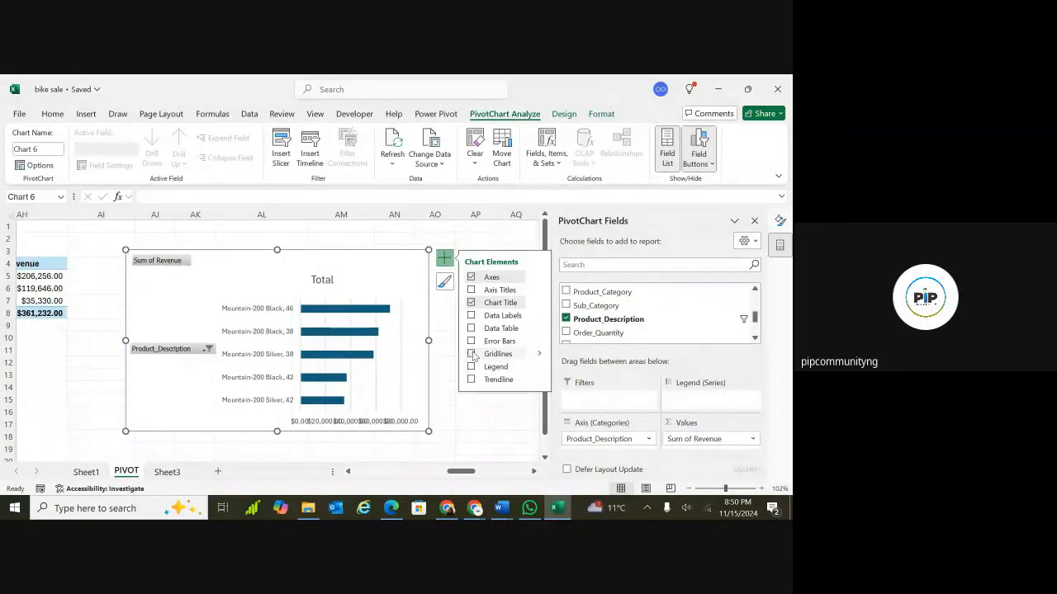
{"action": "left_click", "coordinate": [473, 355]}
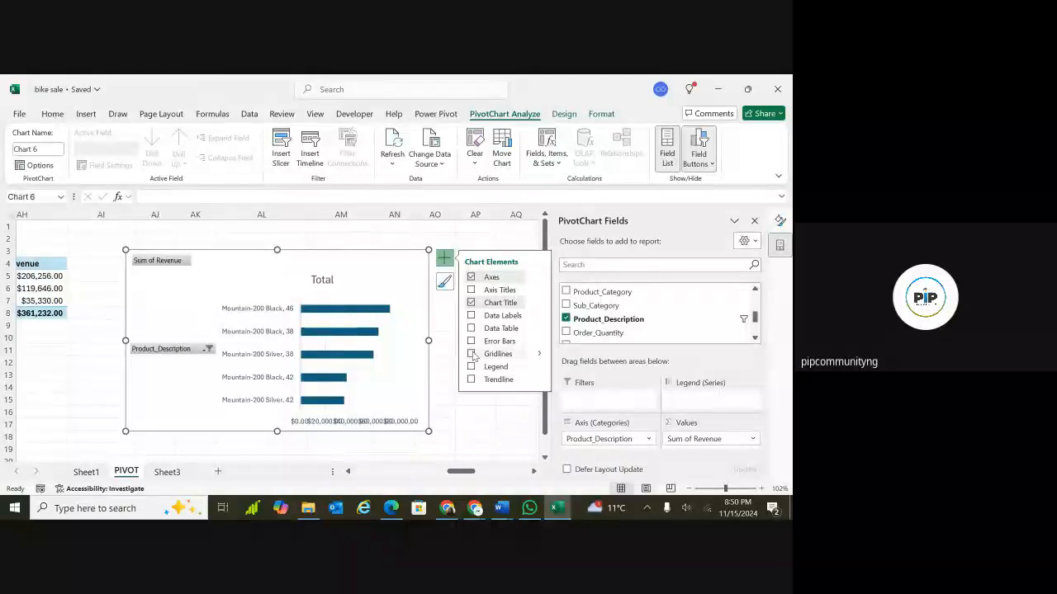
Retitle the bar chart as "Revenue by Product".
{"action": "double_click", "coordinate": [324, 282]}
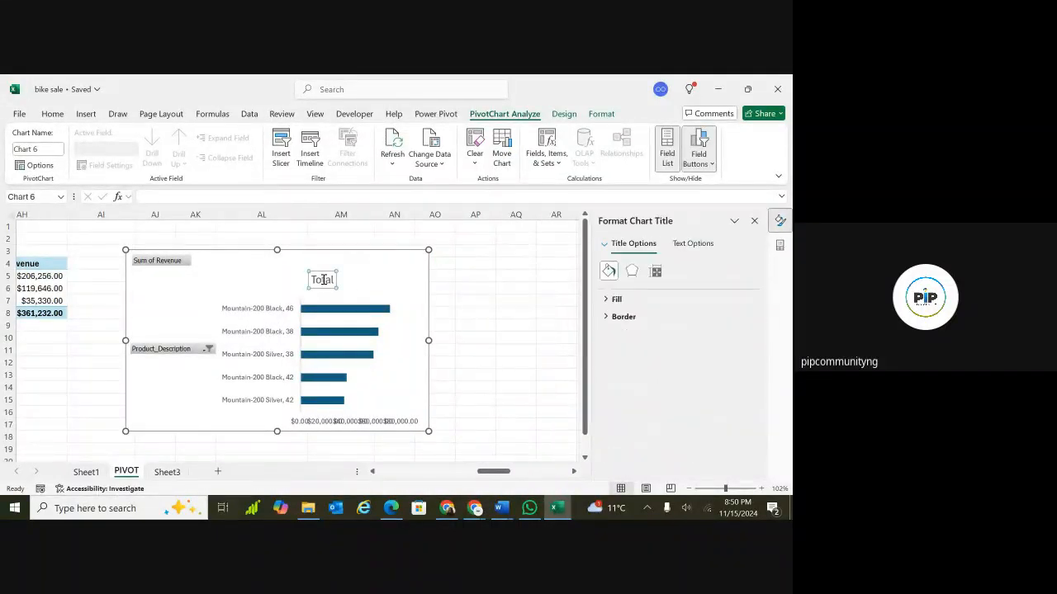
{"action": "left_click", "coordinate": [323, 280]}
{"action": "double_click", "coordinate": [323, 280]}
{"action": "type", "text": "Revenue"}
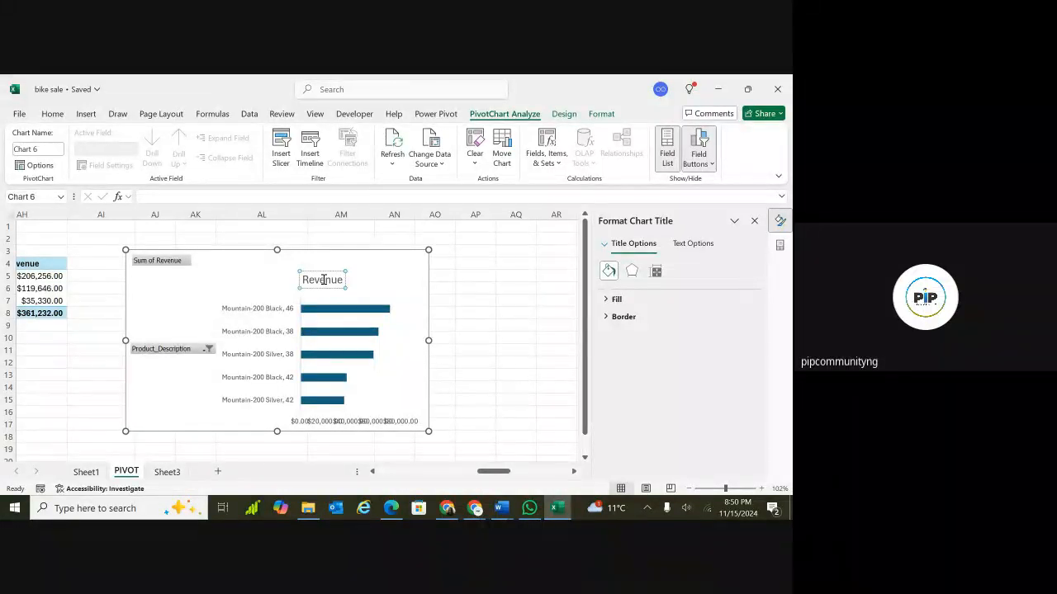
{"action": "type", "text": " by"}
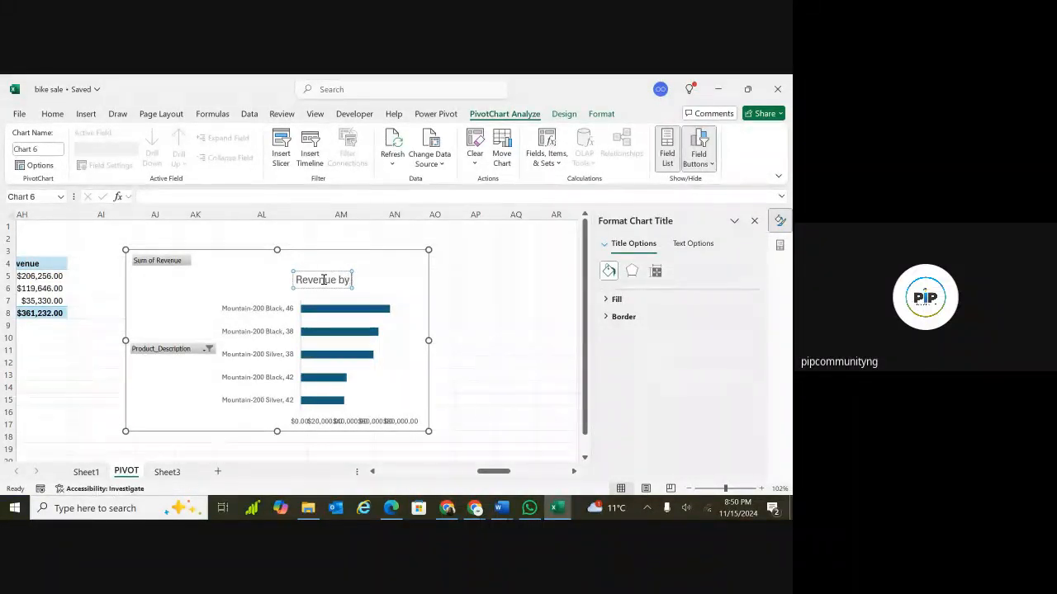
{"action": "type", "text": " Product"}
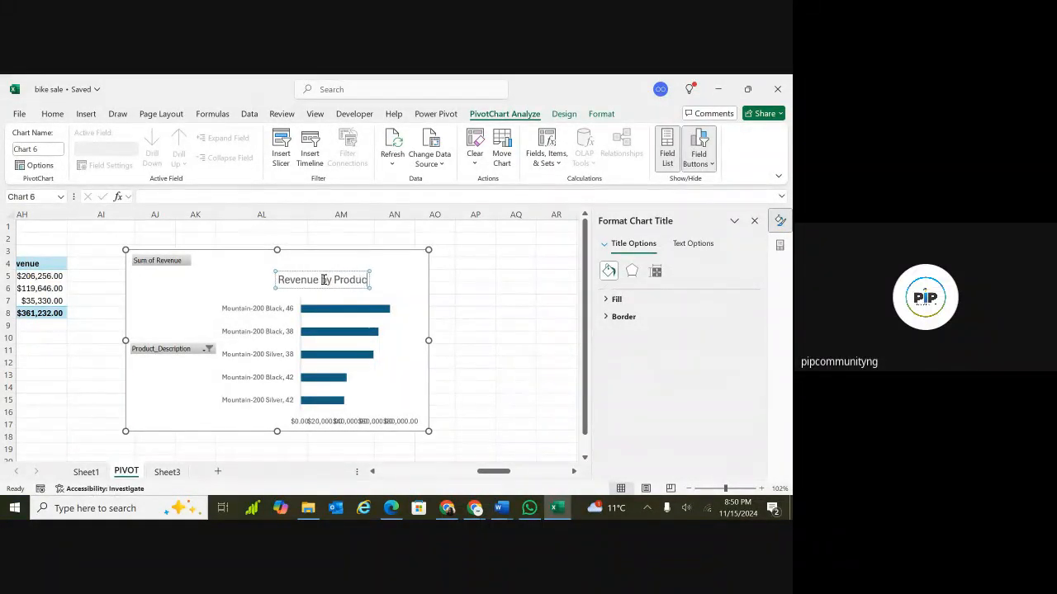
Hide all field buttons on the Revenue by Product chart.
{"action": "left_click", "coordinate": [189, 312]}
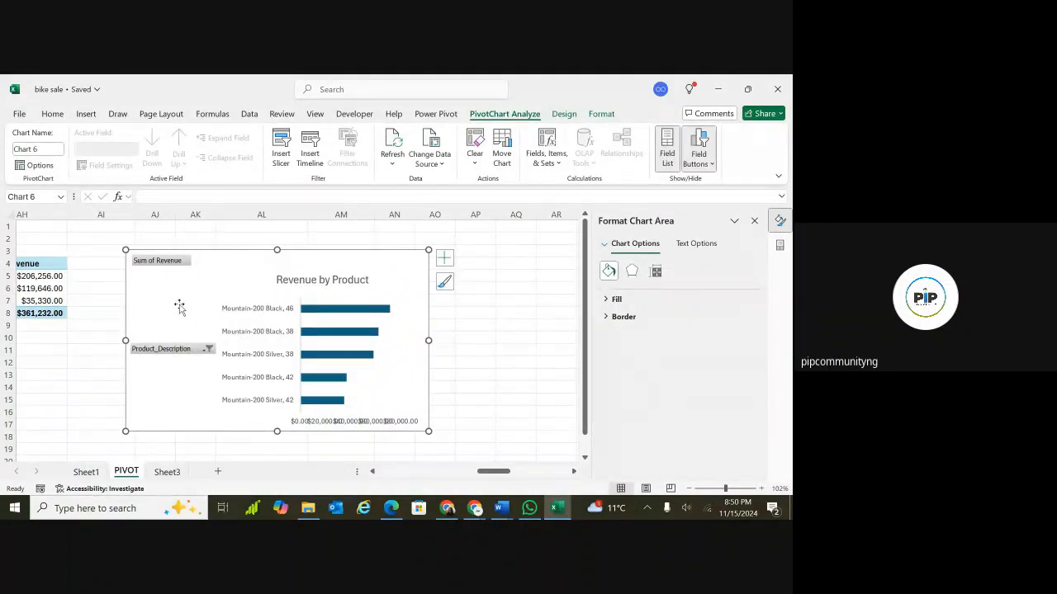
{"action": "right_click", "coordinate": [179, 305]}
{"action": "right_click", "coordinate": [156, 351]}
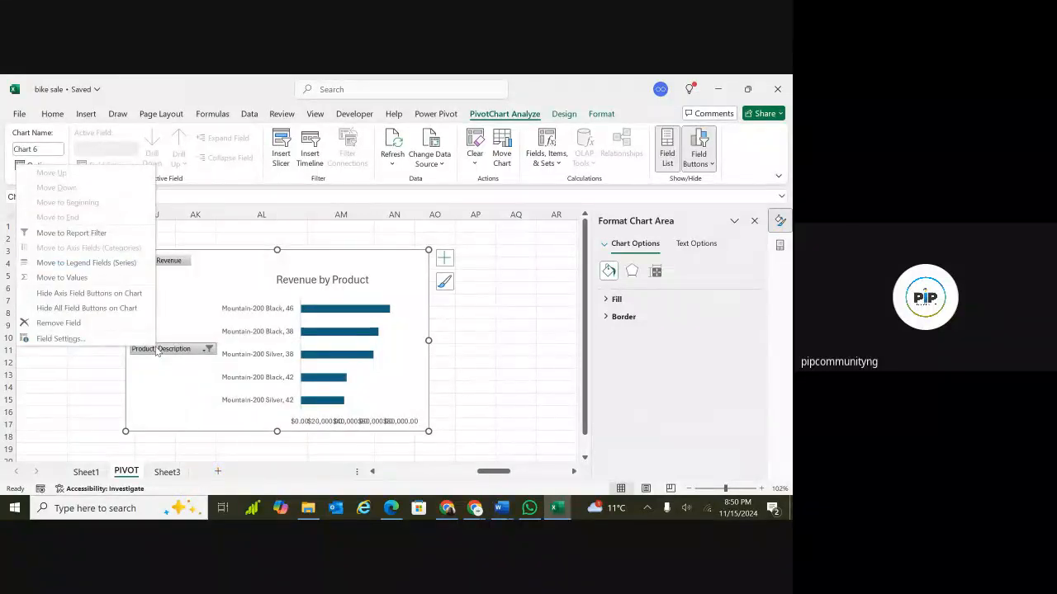
{"action": "left_click", "coordinate": [137, 312]}
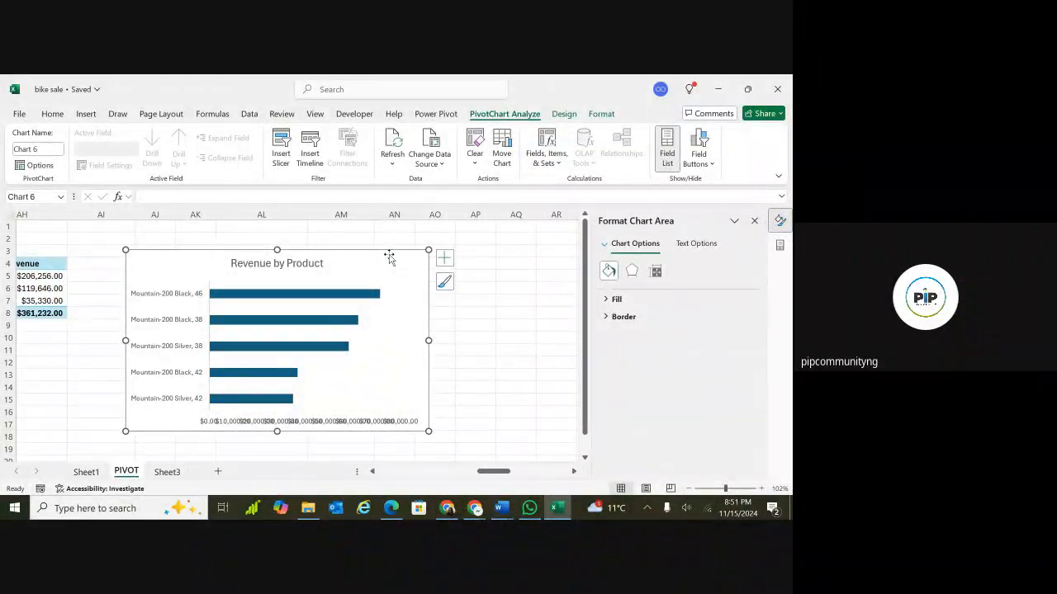
{"action": "left_click", "coordinate": [444, 259]}
{"action": "left_click_drag", "start_coordinate": [125, 340], "coordinate": [230, 340]}
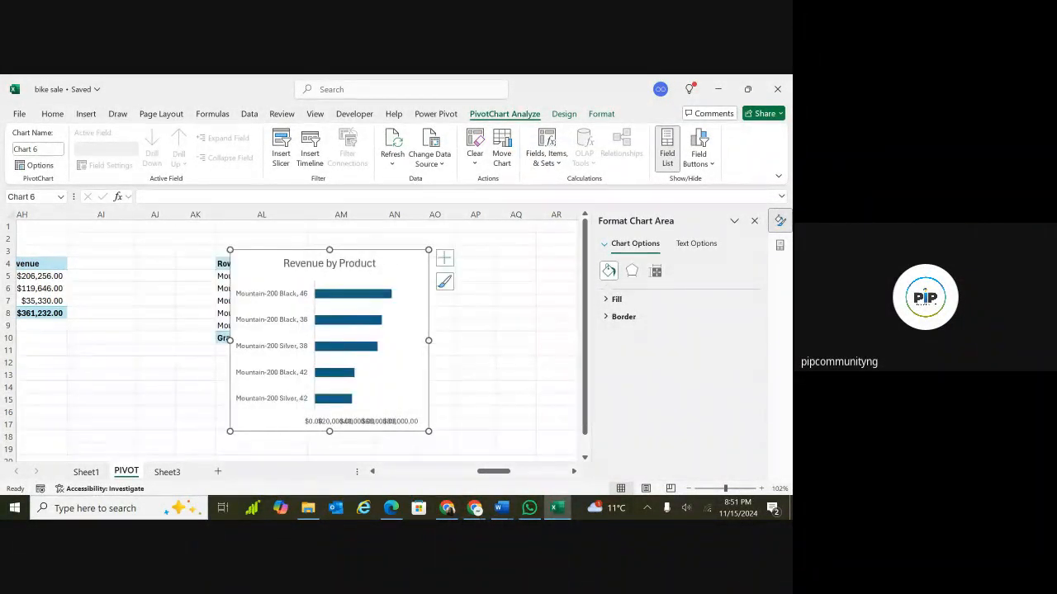
{"action": "key", "text": "ctrl+z"}
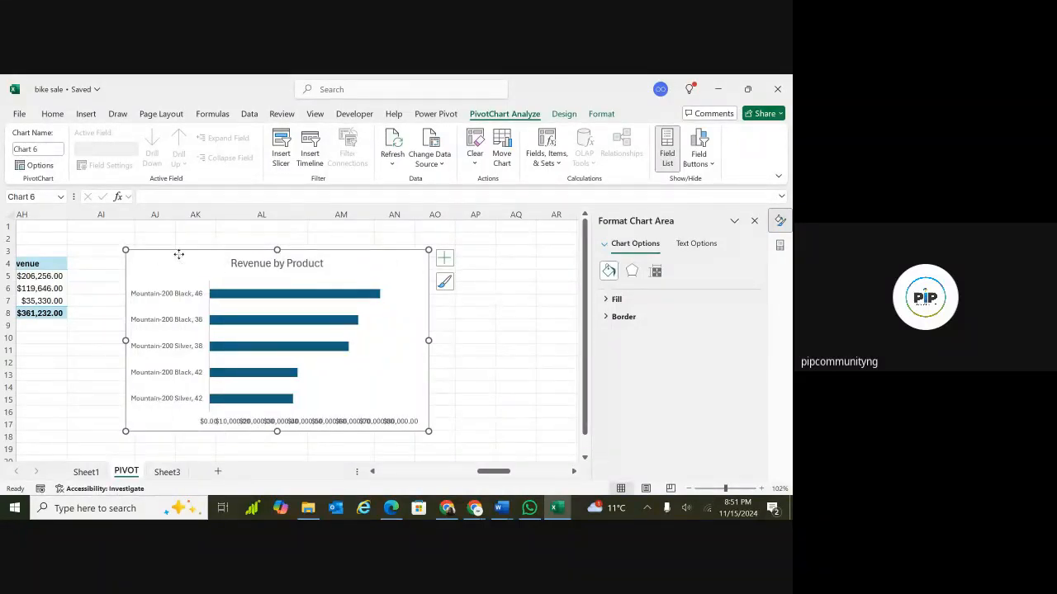
Move the Revenue by Product chart below the PivotTable.
{"action": "left_click_drag", "start_coordinate": [178, 254], "coordinate": [176, 346]}
{"action": "left_click", "coordinate": [283, 266]}
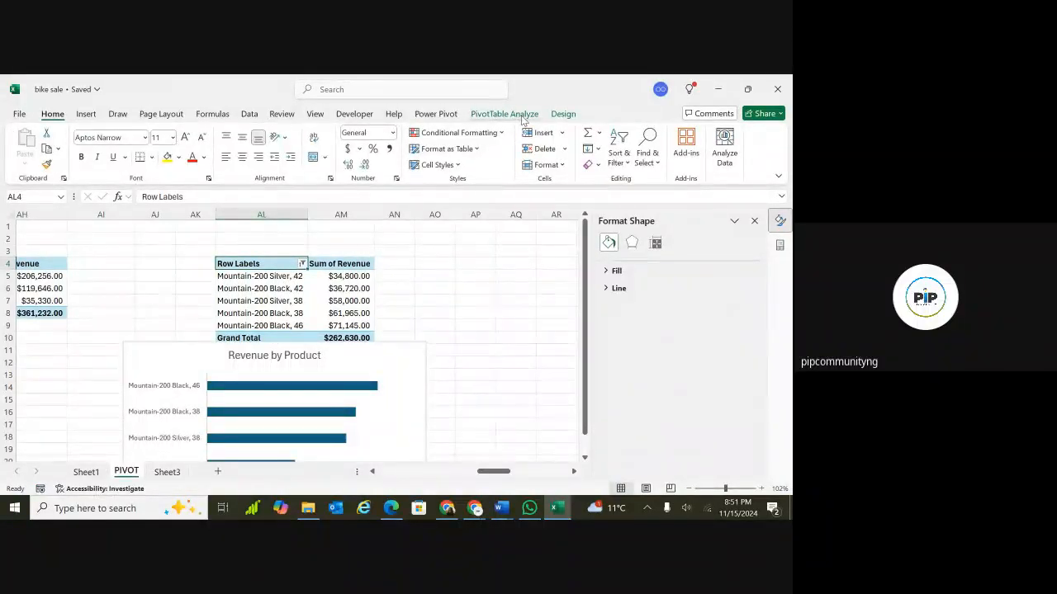
Rename the product-description PivotTable as Revenue_by_Product.
{"action": "left_click", "coordinate": [504, 114]}
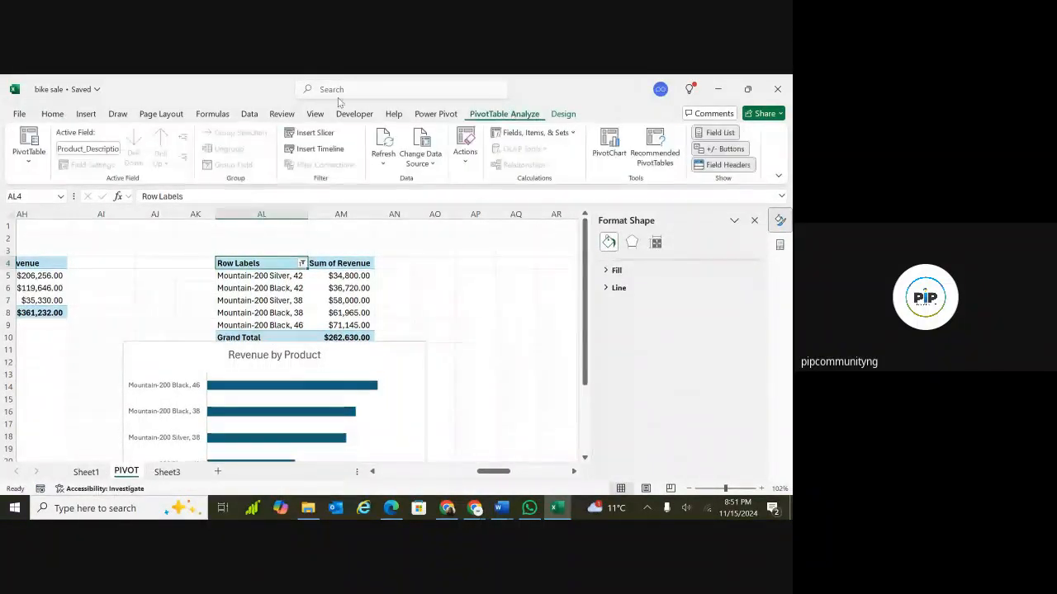
{"action": "left_click", "coordinate": [29, 153]}
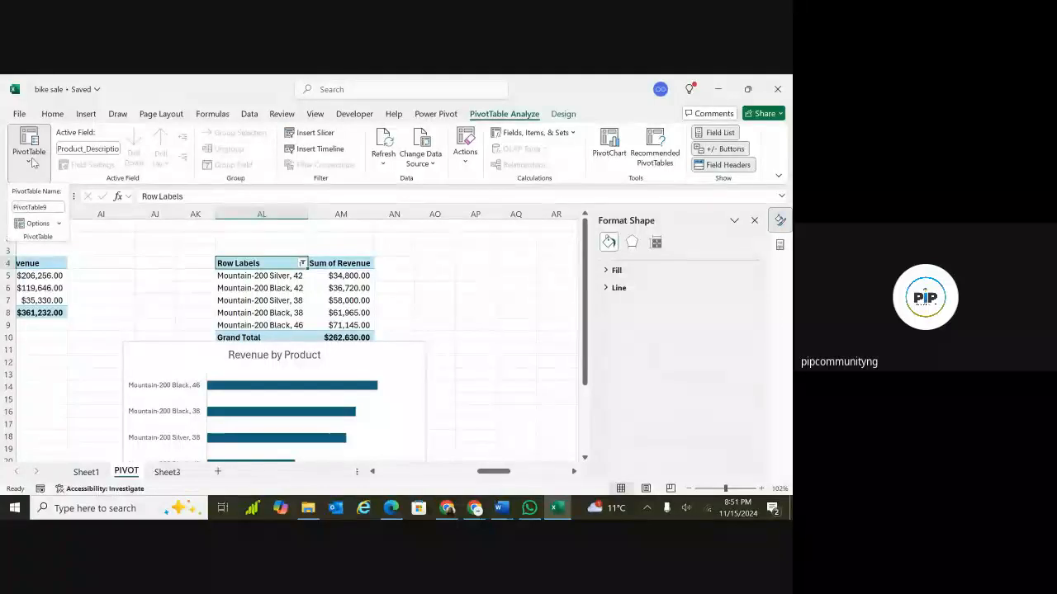
{"action": "double_click", "coordinate": [39, 207]}
{"action": "key", "text": "BackSpace"}
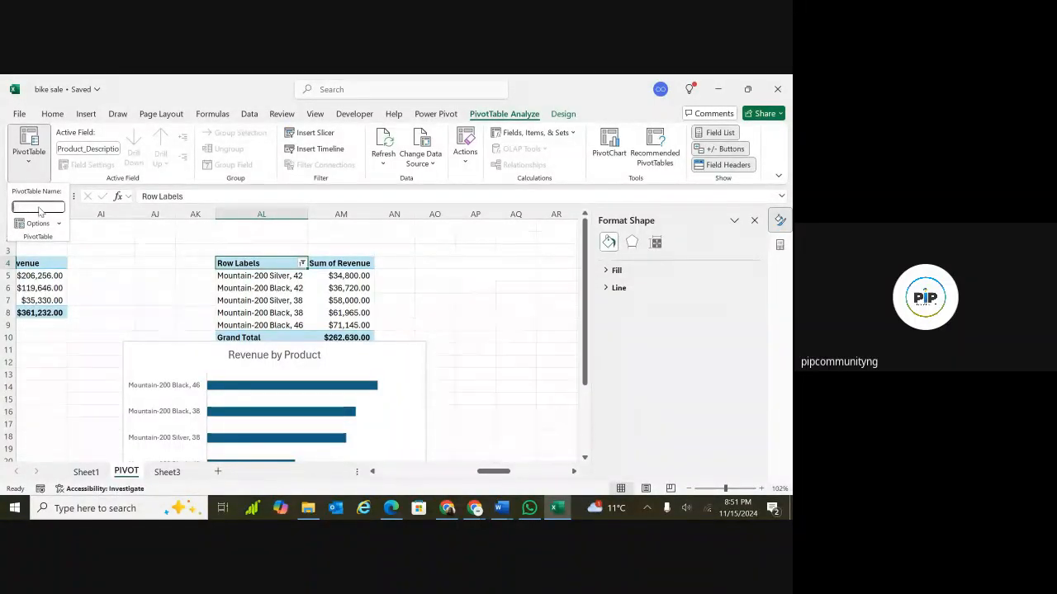
{"action": "type", "text": "Reve"}
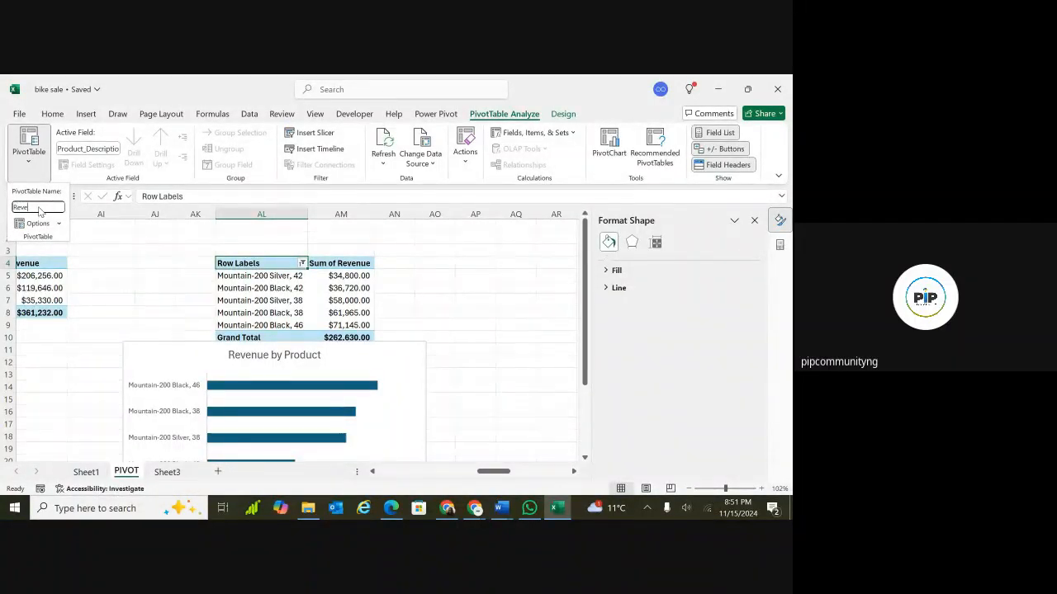
{"action": "type", "text": "nue by"}
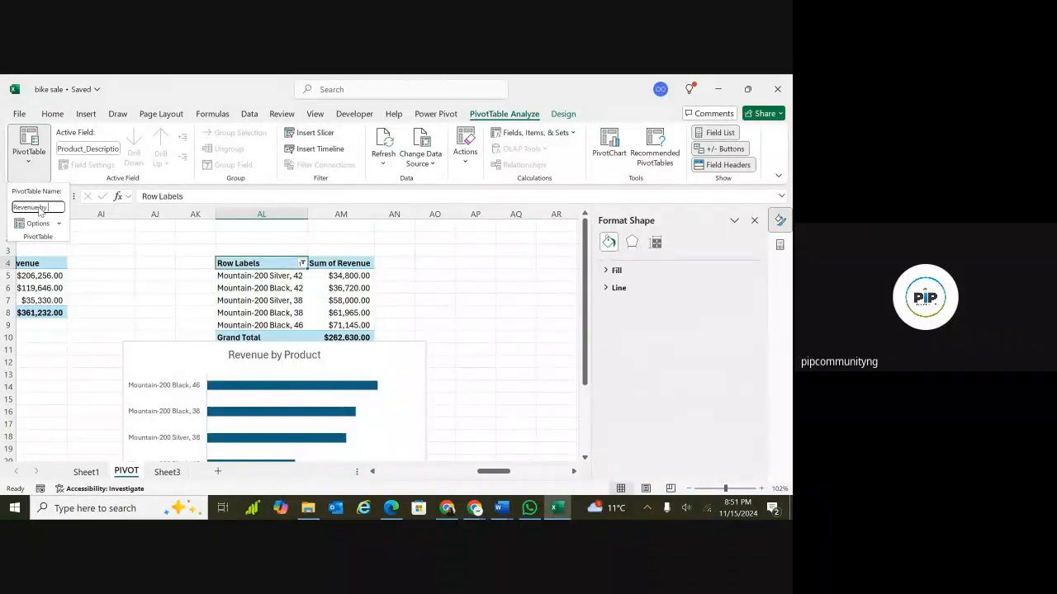
{"action": "type", "text": " P"}
{"action": "key", "text": "BackSpace"}
{"action": "key", "text": "BackSpace"}
{"action": "key", "text": "BackSpace"}
{"action": "key", "text": "BackSpace"}
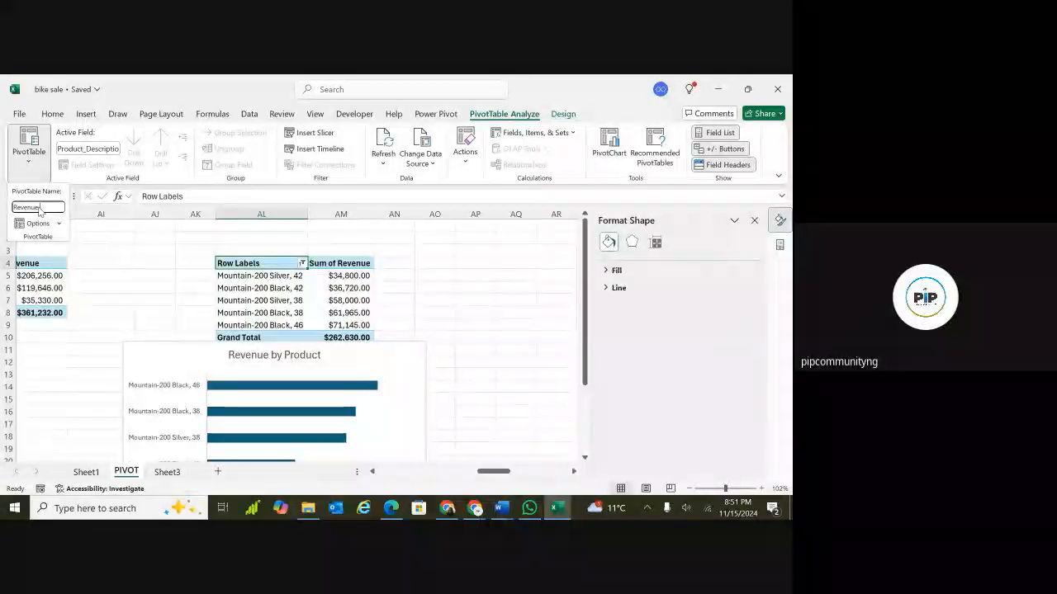
{"action": "type", "text": "by"}
{"action": "type", "text": " Pr"}
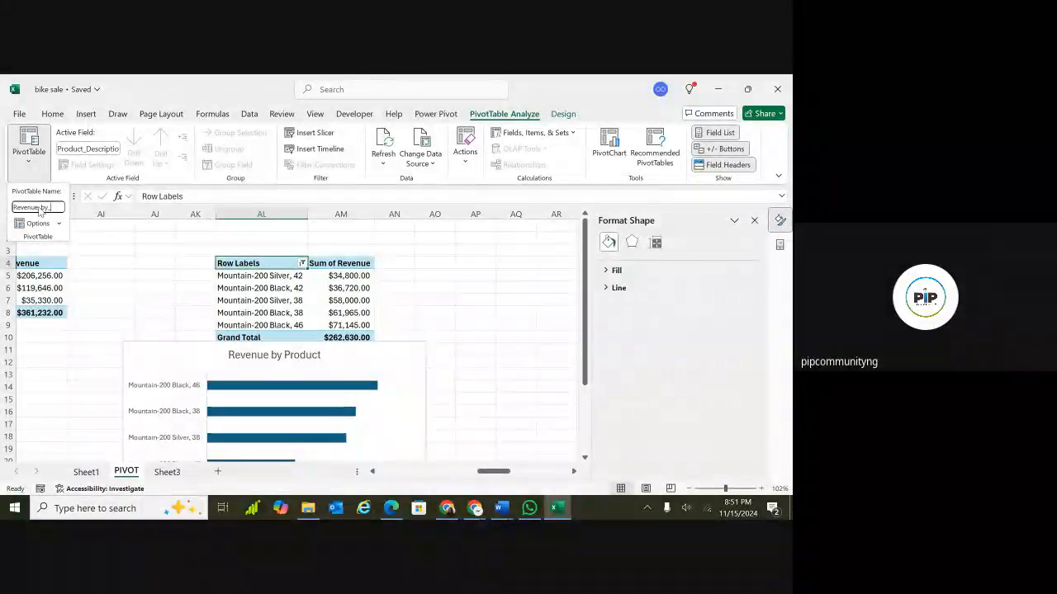
{"action": "type", "text": "oduct"}
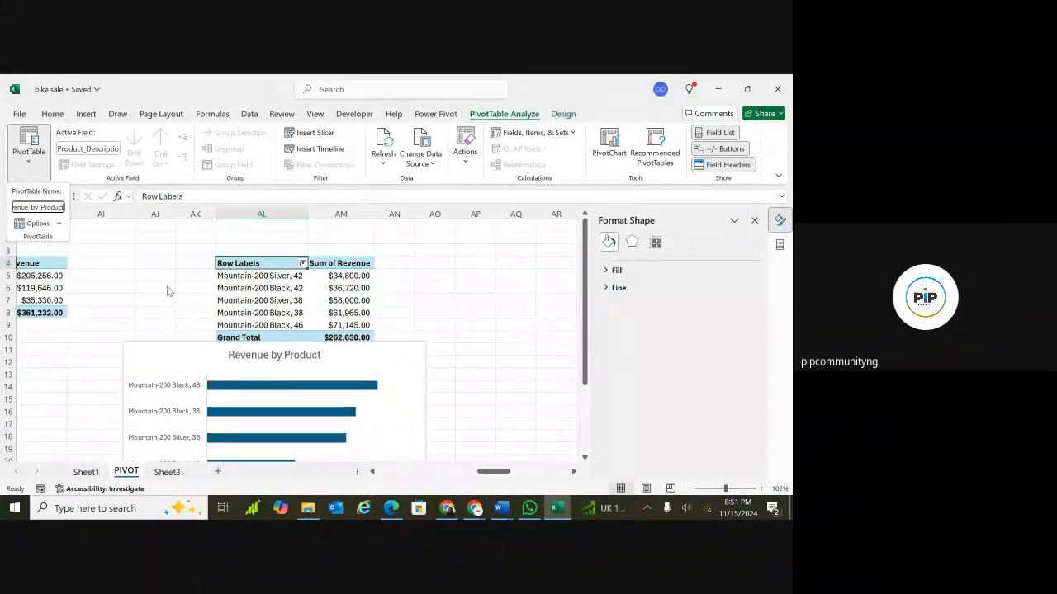
{"action": "key", "text": "Return"}
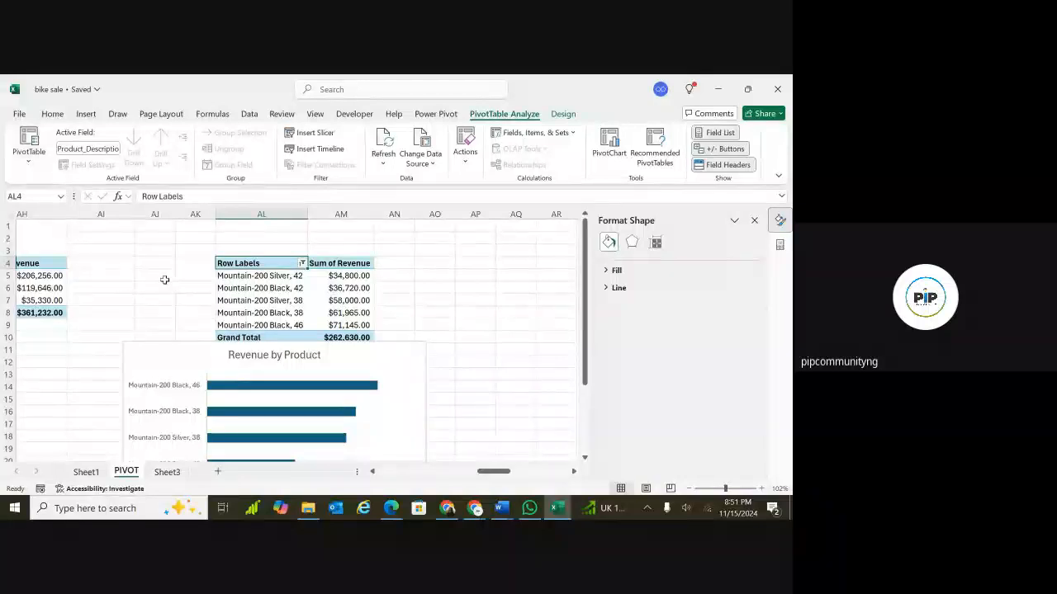
Move the Revenue by Product chart onto the green dashboard area on Sheet3.
{"action": "left_click", "coordinate": [172, 354]}
{"action": "key", "text": "Delete"}
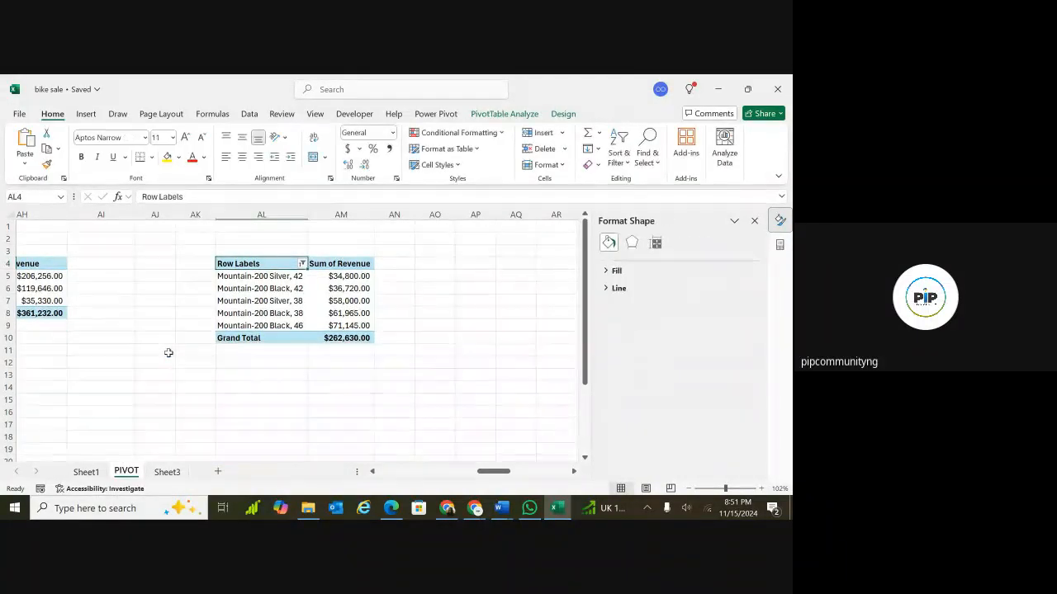
{"action": "left_click", "coordinate": [167, 472]}
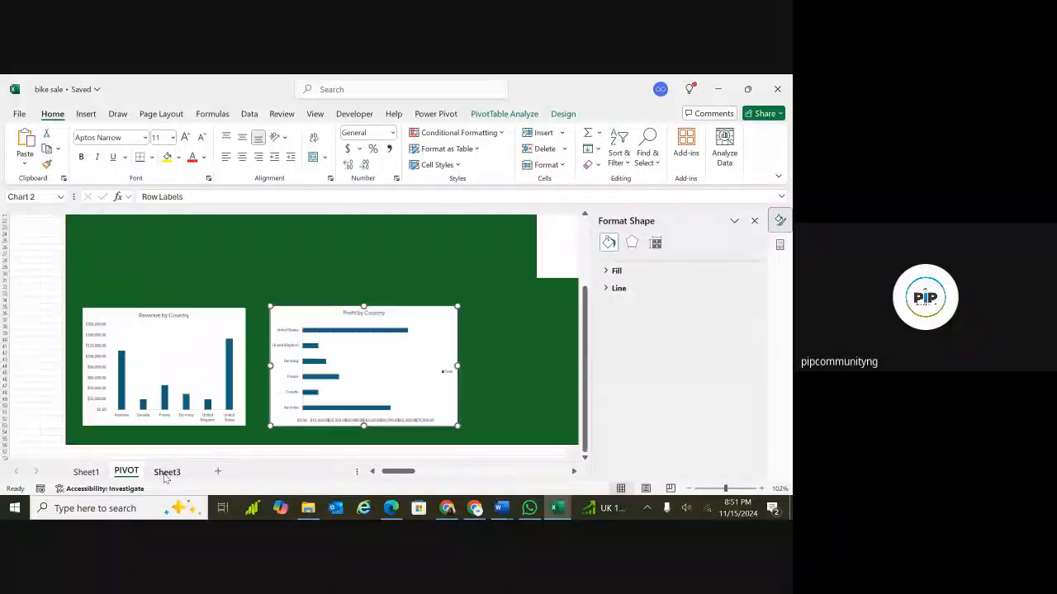
{"action": "left_click", "coordinate": [523, 317]}
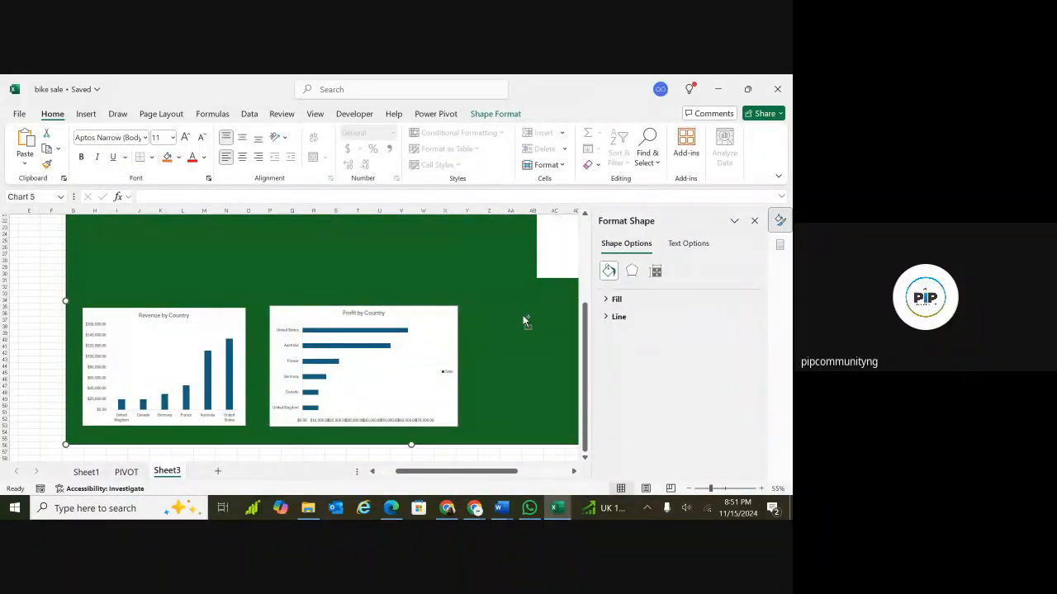
{"action": "key", "text": "ctrl+v"}
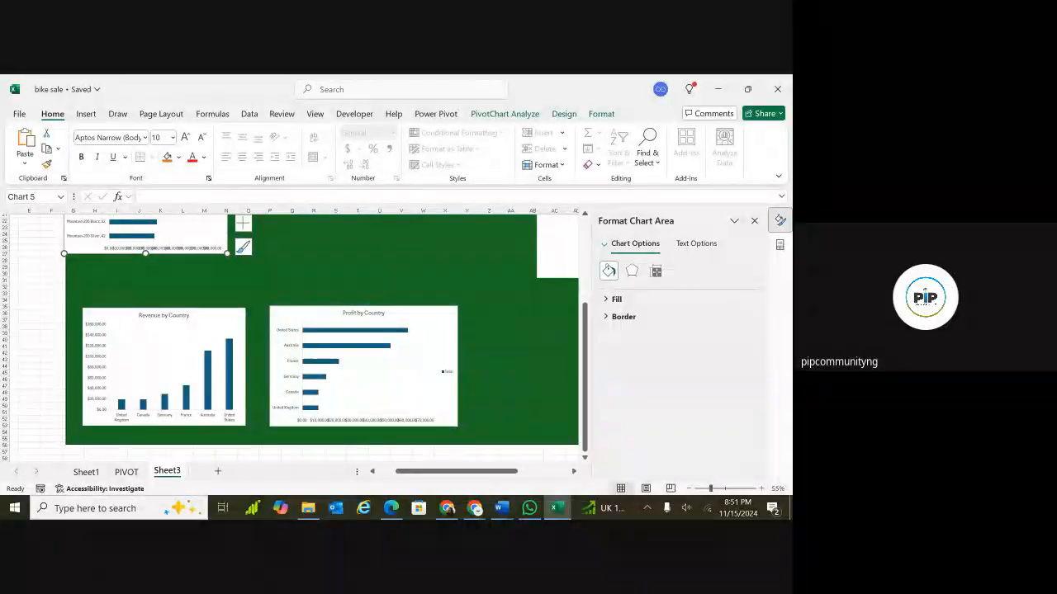
{"action": "scroll", "coordinate": [288, 267], "scroll_direction": "down", "scroll_amount": 3}
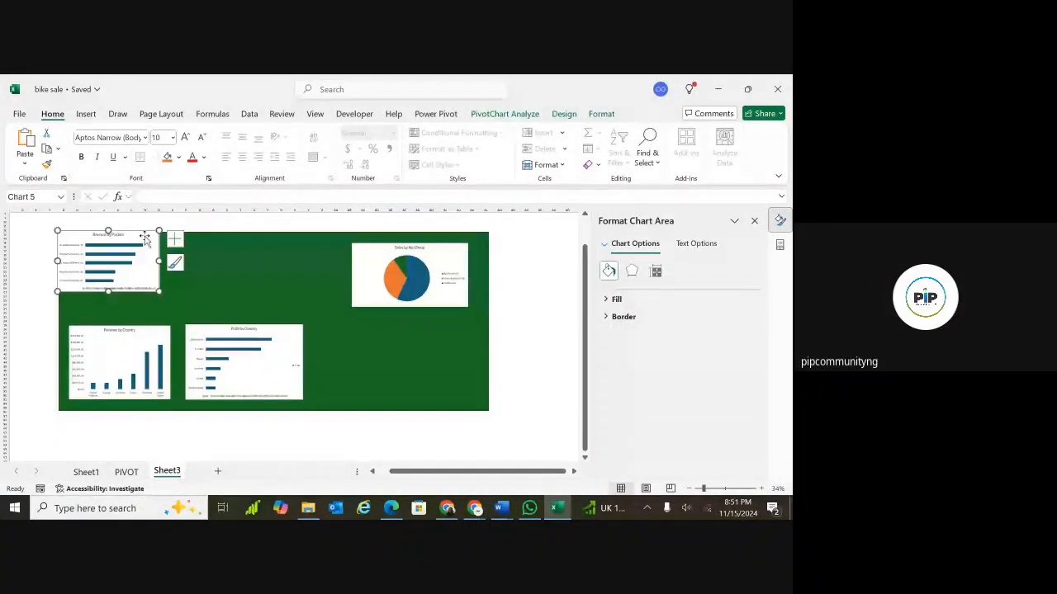
Place the Revenue by Product chart beside the Profit by Country chart and extend the green dashboard rectangle downward.
{"action": "left_click_drag", "start_coordinate": [158, 242], "coordinate": [403, 330]}
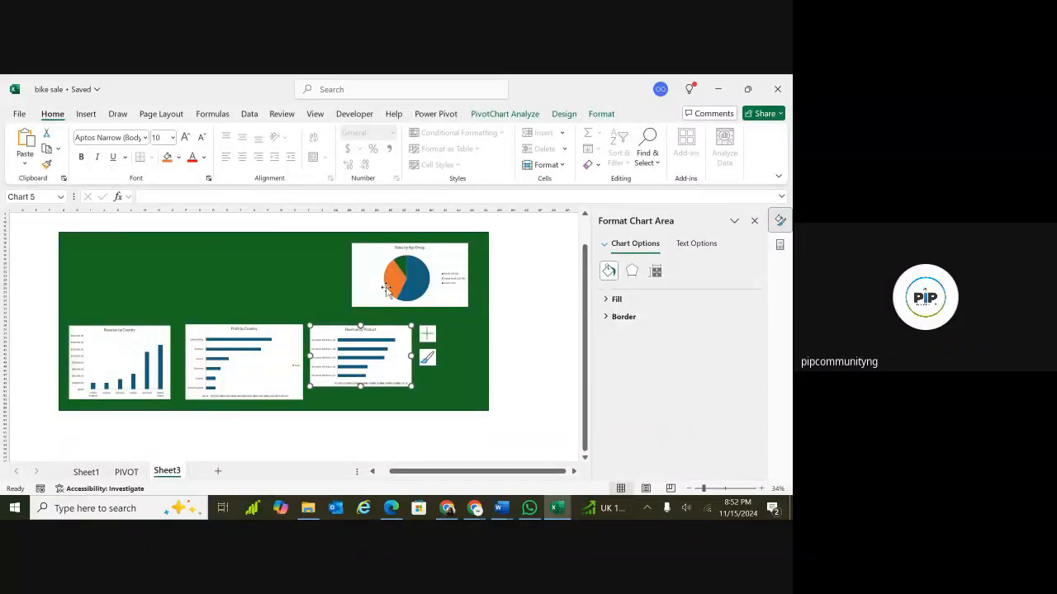
{"action": "left_click", "coordinate": [275, 409]}
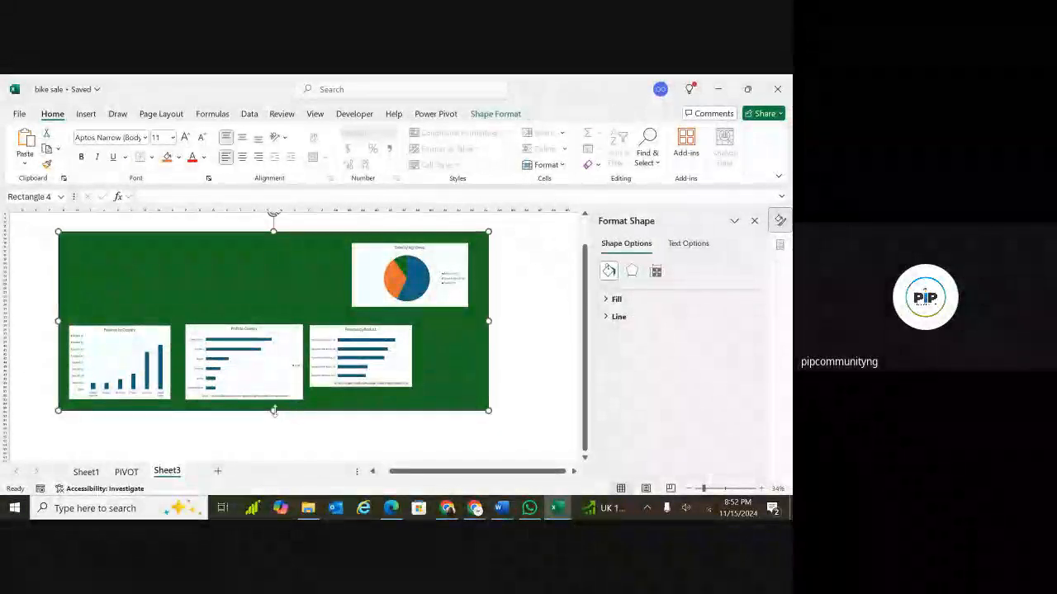
{"action": "left_click_drag", "start_coordinate": [273, 410], "coordinate": [274, 437]}
{"action": "left_click", "coordinate": [254, 331]}
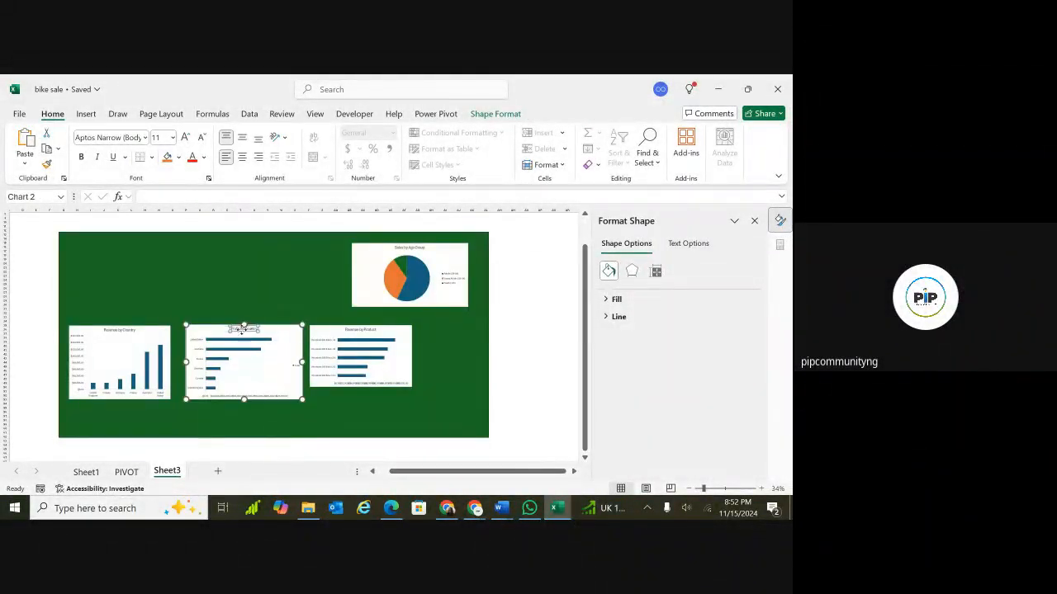
{"action": "left_click", "coordinate": [248, 329]}
{"action": "left_click", "coordinate": [179, 336]}
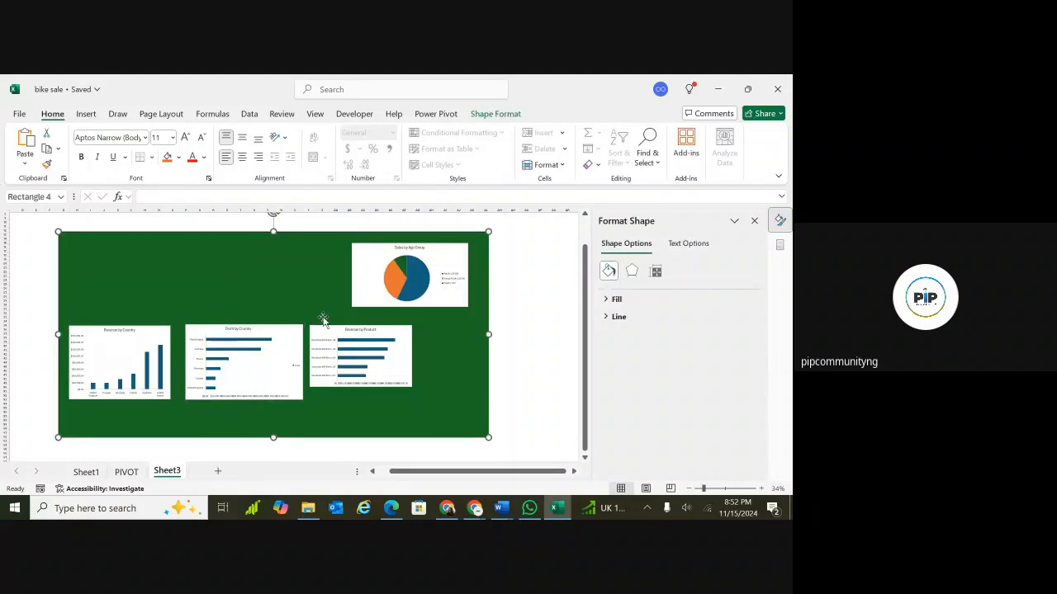
Reposition the age-group pie chart and Revenue by Product chart toward the dashboard's right side, enlarging the Revenue by Product chart.
{"action": "left_click_drag", "start_coordinate": [325, 332], "coordinate": [354, 361]}
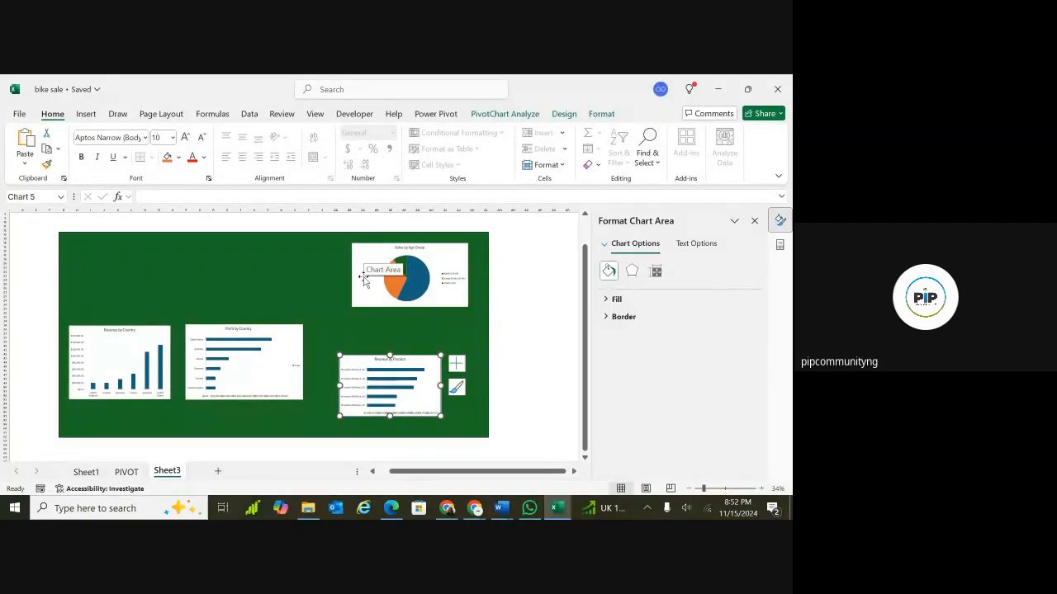
{"action": "left_click_drag", "start_coordinate": [363, 250], "coordinate": [375, 275]}
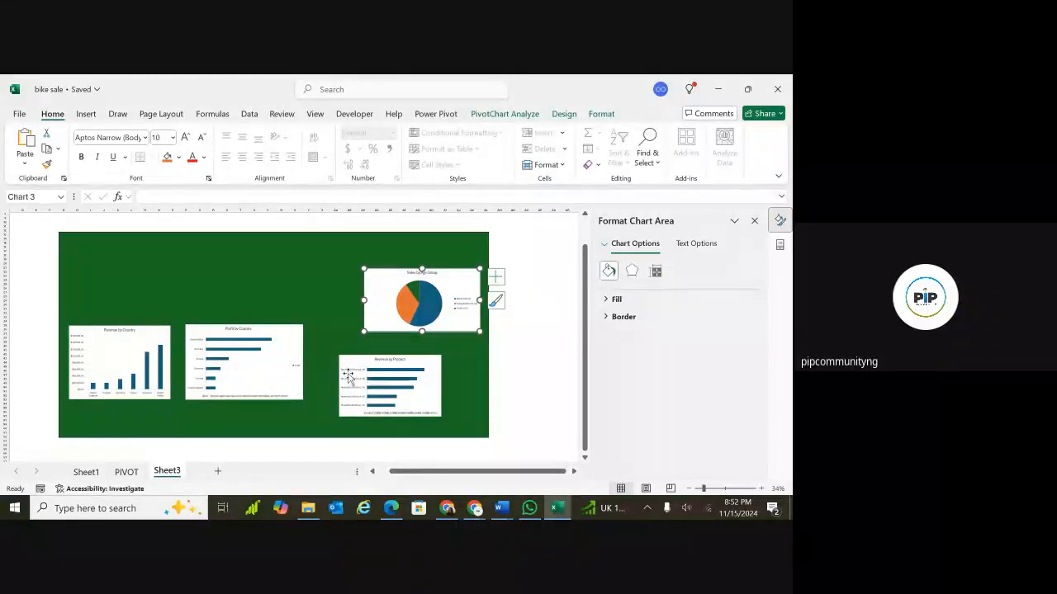
{"action": "left_click_drag", "start_coordinate": [351, 361], "coordinate": [388, 353]}
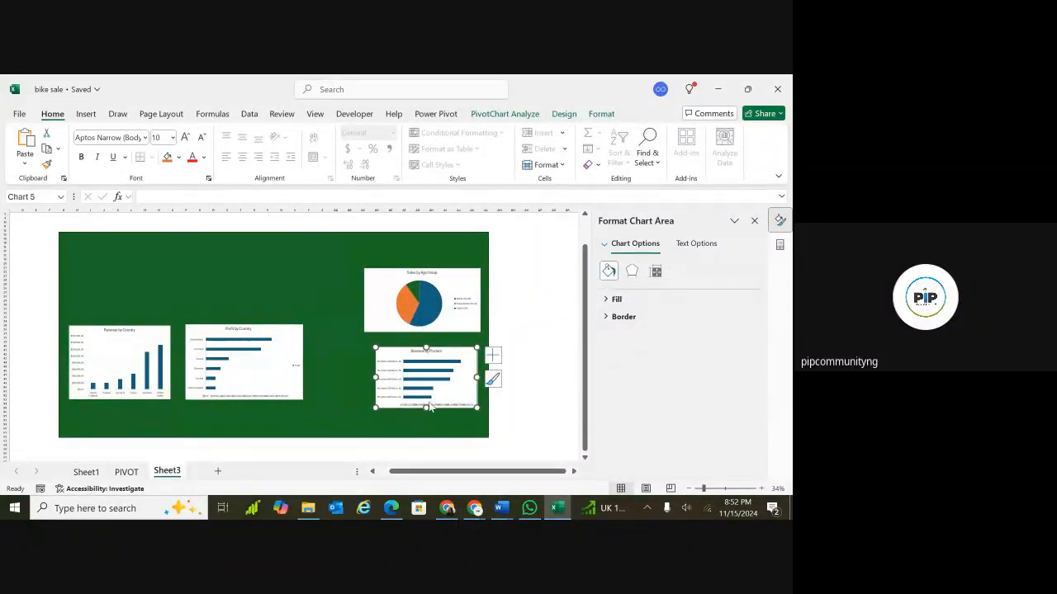
{"action": "left_click_drag", "start_coordinate": [424, 407], "coordinate": [425, 422]}
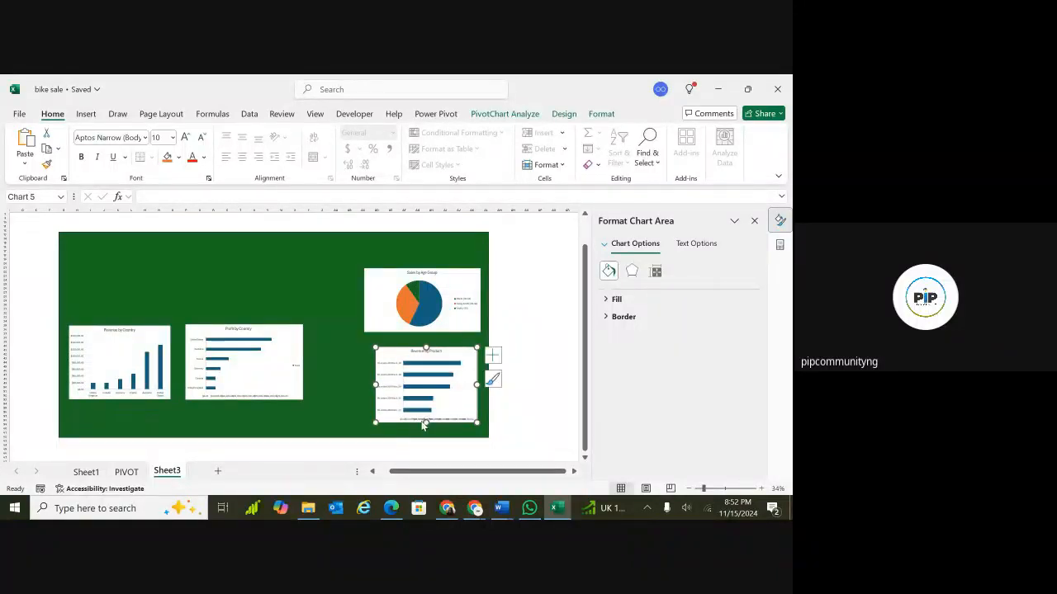
{"action": "left_click_drag", "start_coordinate": [376, 385], "coordinate": [360, 384]}
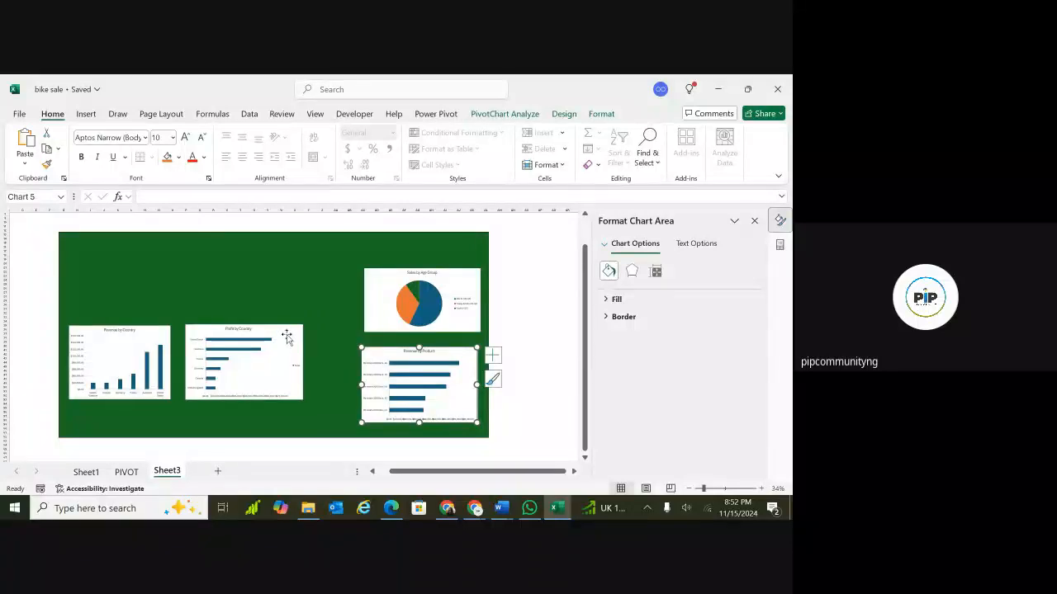
Move the Profit by Country chart next to the Revenue by Product chart in the bottom row.
{"action": "left_click_drag", "start_coordinate": [286, 337], "coordinate": [337, 358]}
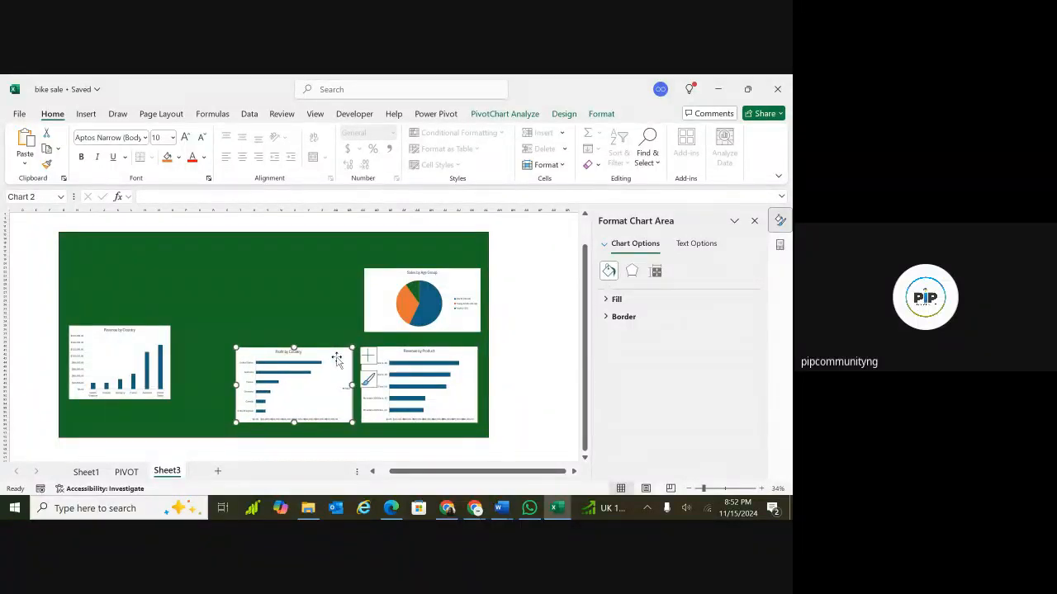
{"action": "left_click", "coordinate": [153, 333]}
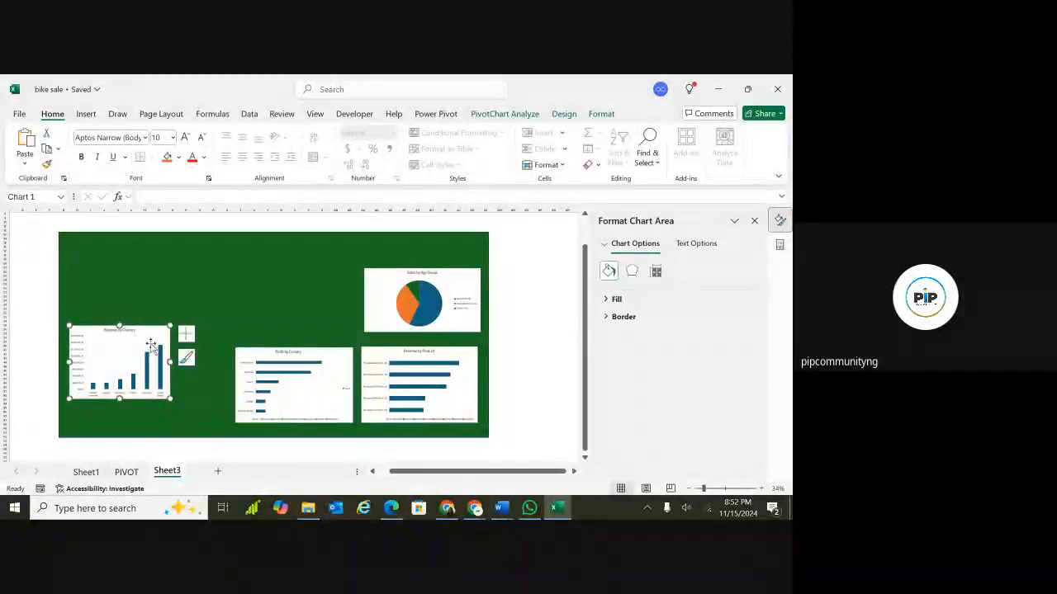
{"action": "left_click", "coordinate": [153, 334]}
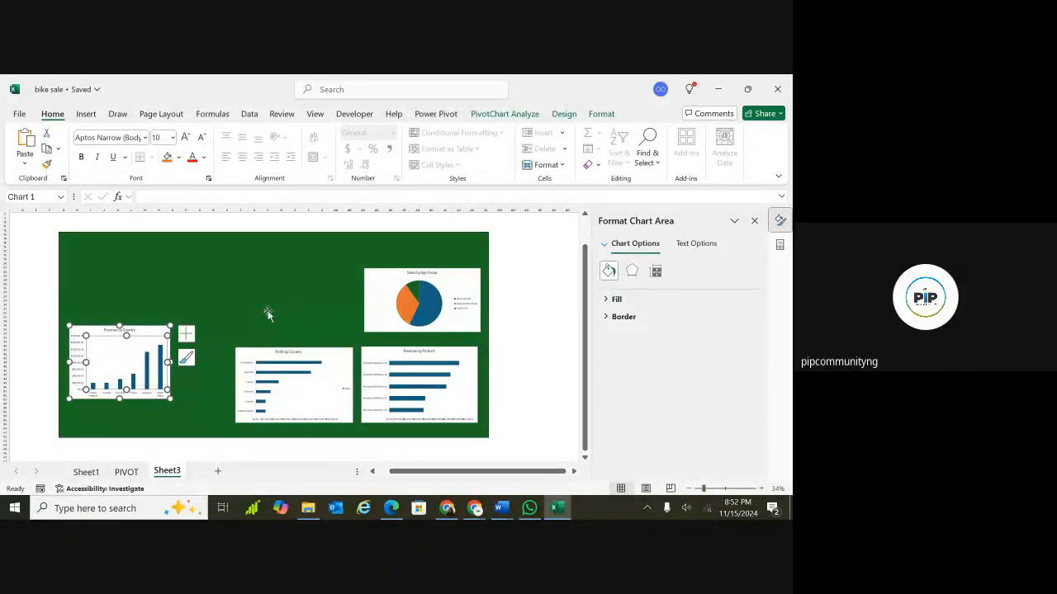
{"action": "key", "text": "ctrl+z"}
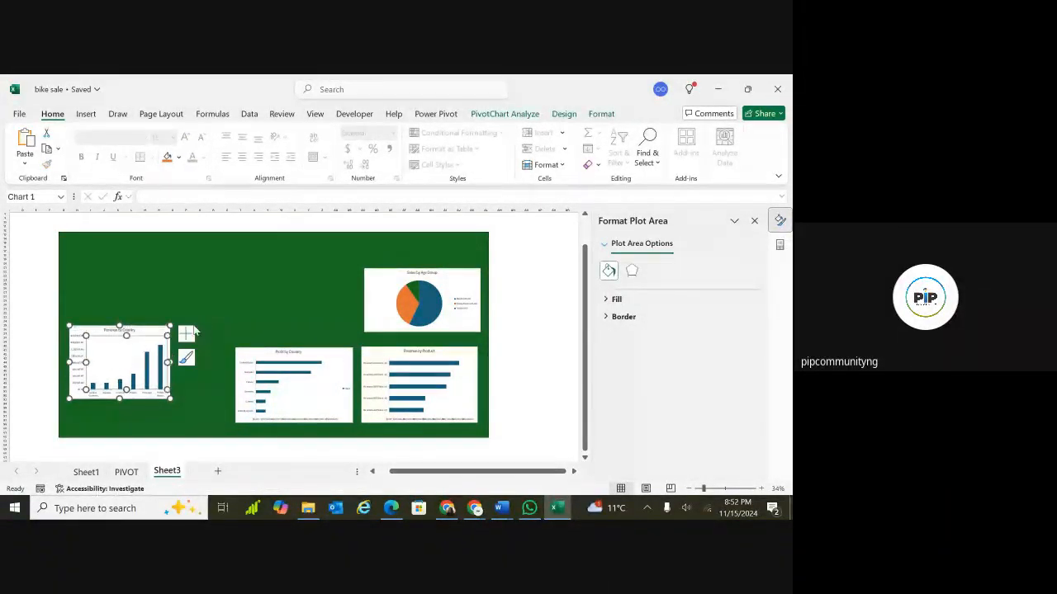
Move the Revenue by Country chart into the top row beside the pie chart and widen it.
{"action": "left_click_drag", "start_coordinate": [158, 327], "coordinate": [347, 304]}
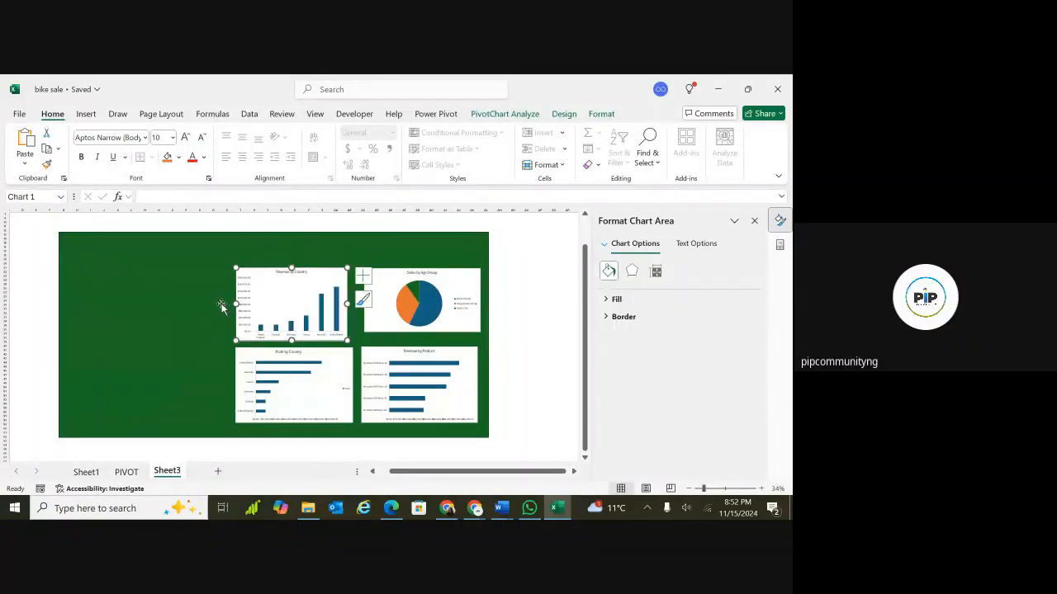
{"action": "left_click_drag", "start_coordinate": [236, 303], "coordinate": [216, 304]}
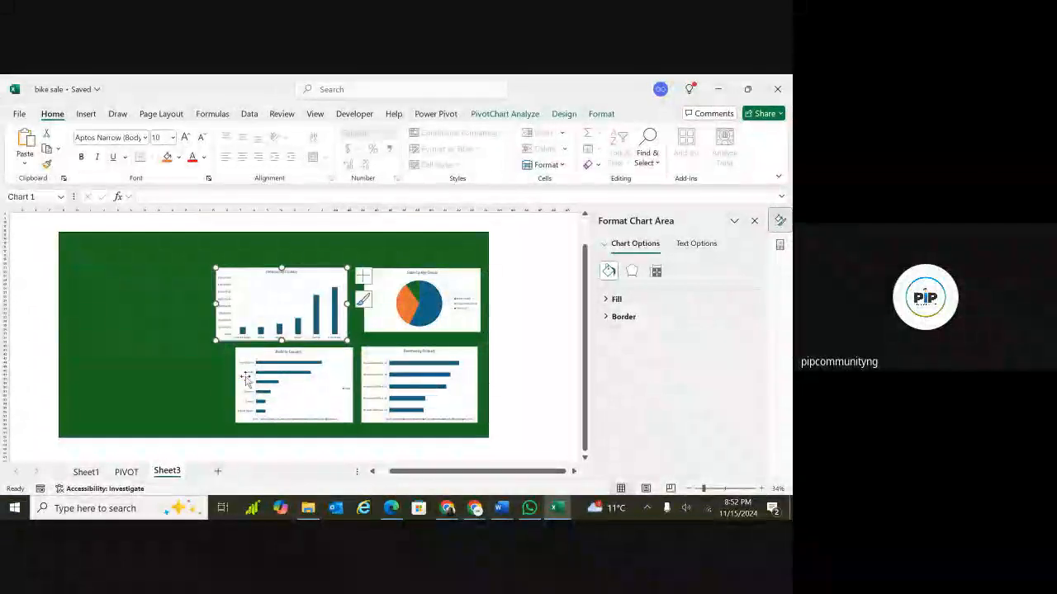
Resize the Profit by Country chart to line up under the Revenue by Country chart.
{"action": "left_click", "coordinate": [238, 386]}
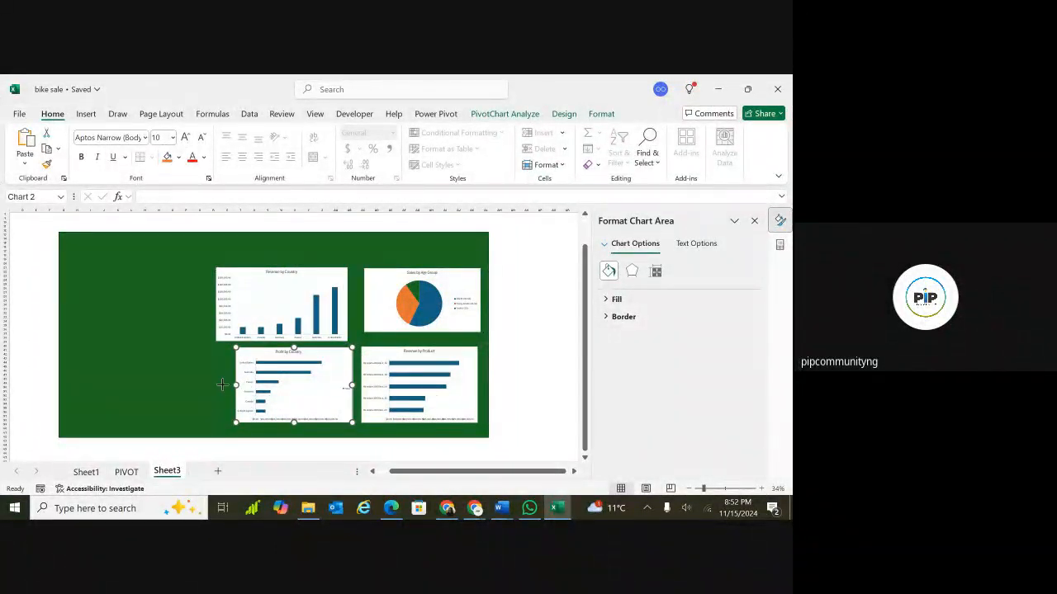
{"action": "left_click_drag", "start_coordinate": [236, 384], "coordinate": [214, 384]}
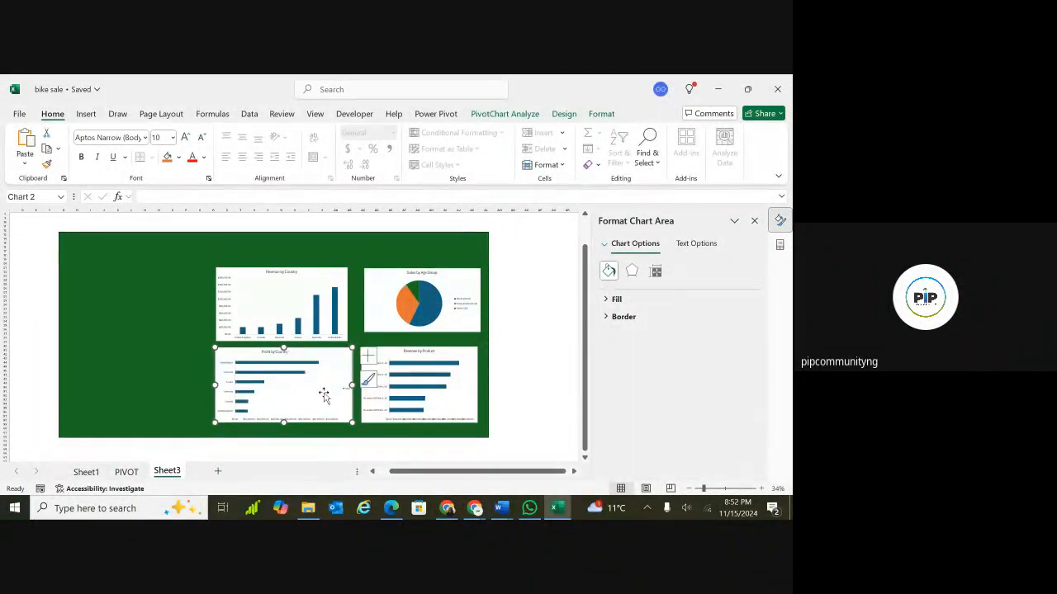
{"action": "left_click_drag", "start_coordinate": [353, 385], "coordinate": [347, 385]}
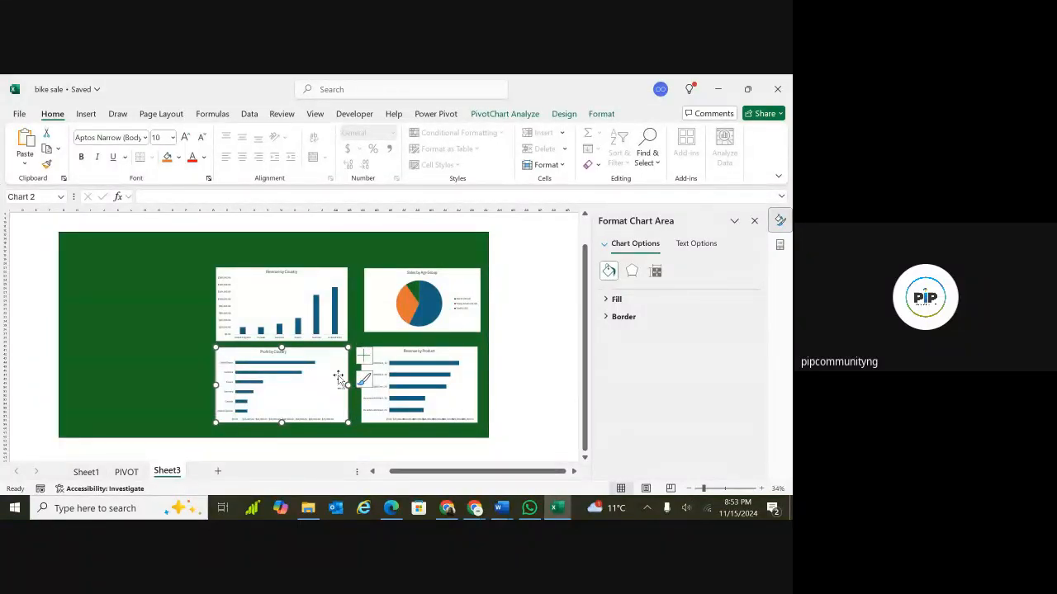
{"action": "left_click", "coordinate": [364, 356]}
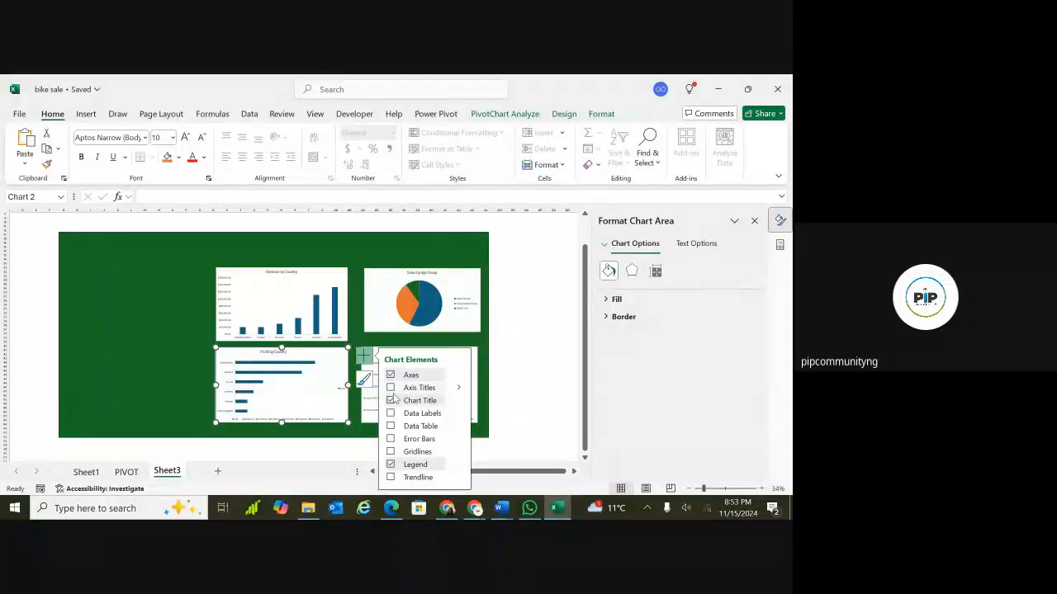
{"action": "left_click", "coordinate": [390, 387]}
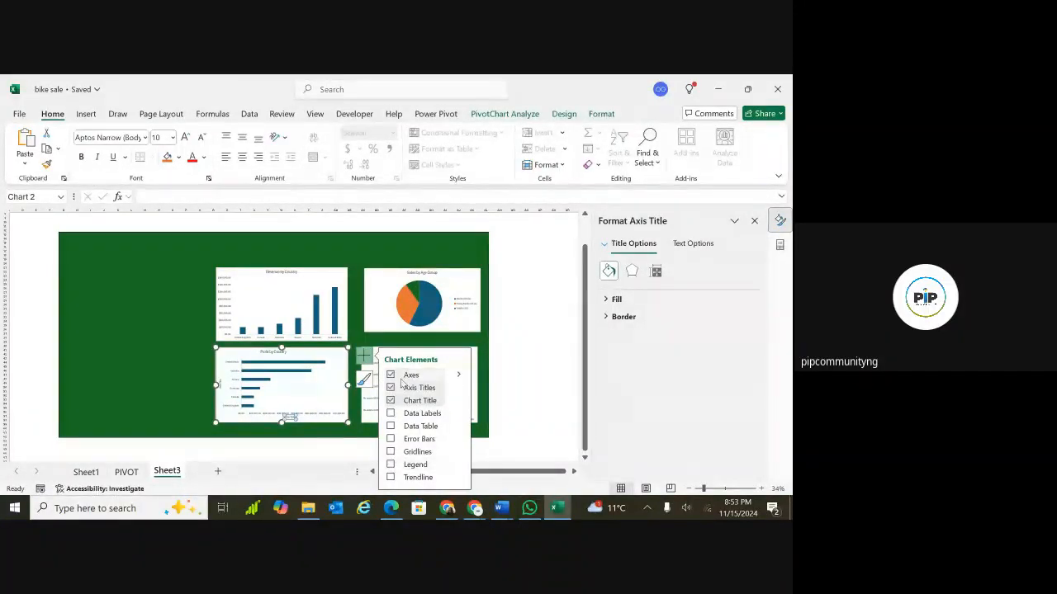
{"action": "left_click", "coordinate": [390, 389]}
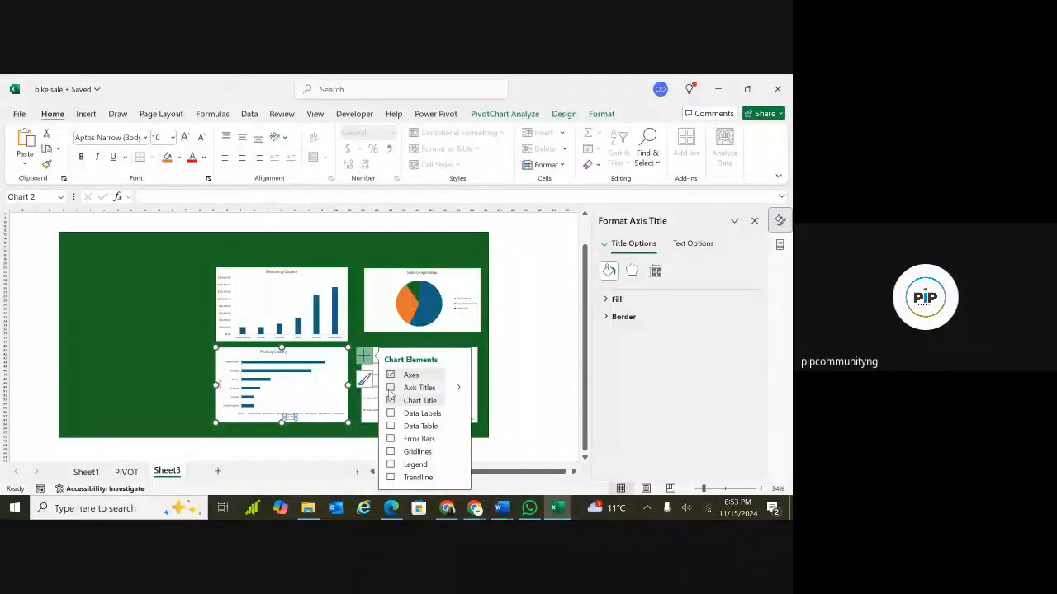
{"action": "left_click", "coordinate": [211, 384]}
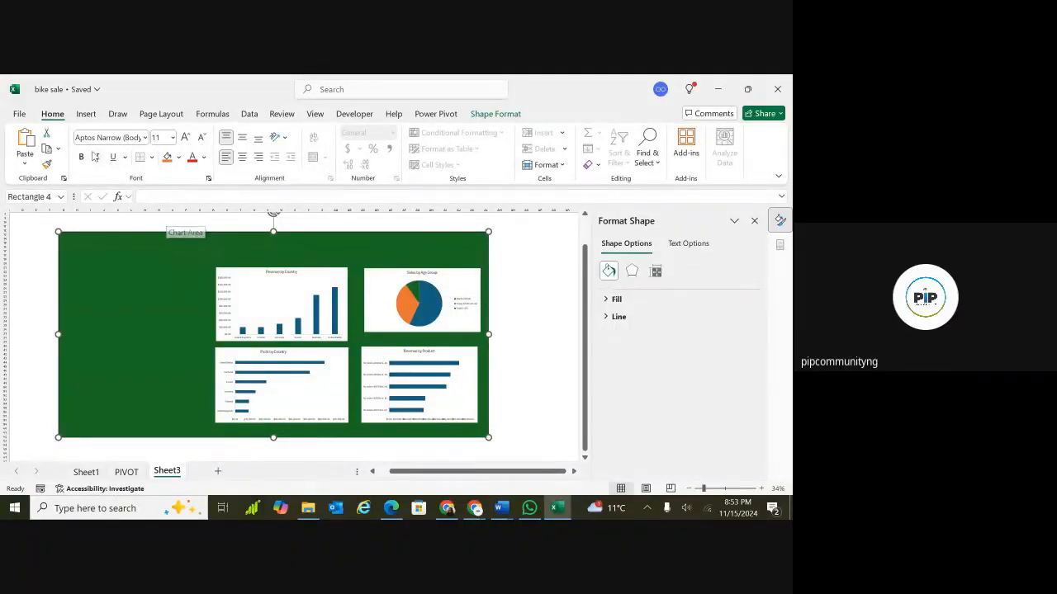
{"action": "left_click", "coordinate": [87, 116]}
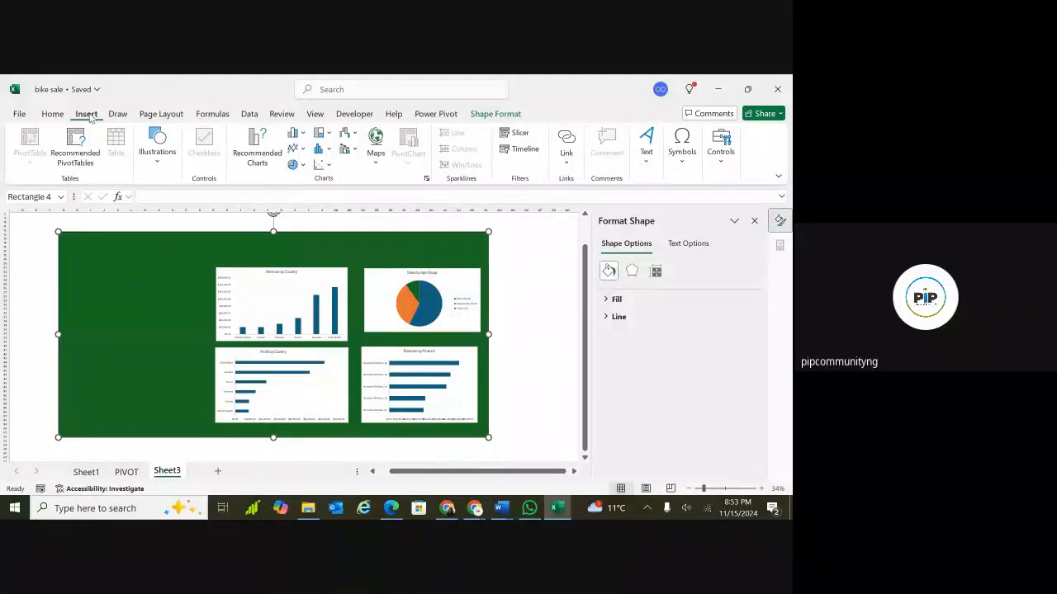
{"action": "left_click", "coordinate": [158, 155]}
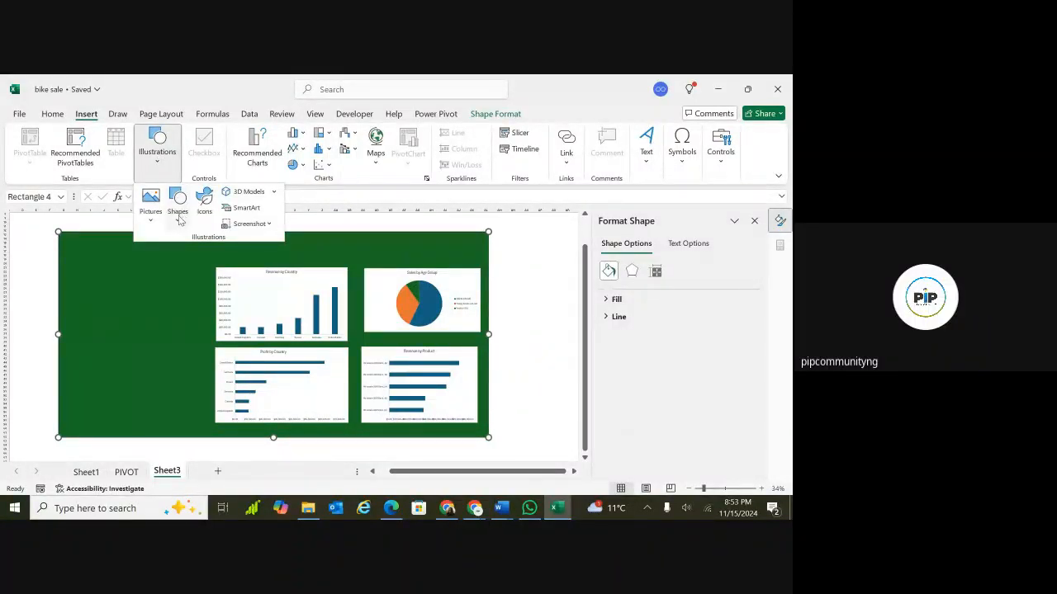
{"action": "left_click", "coordinate": [178, 213]}
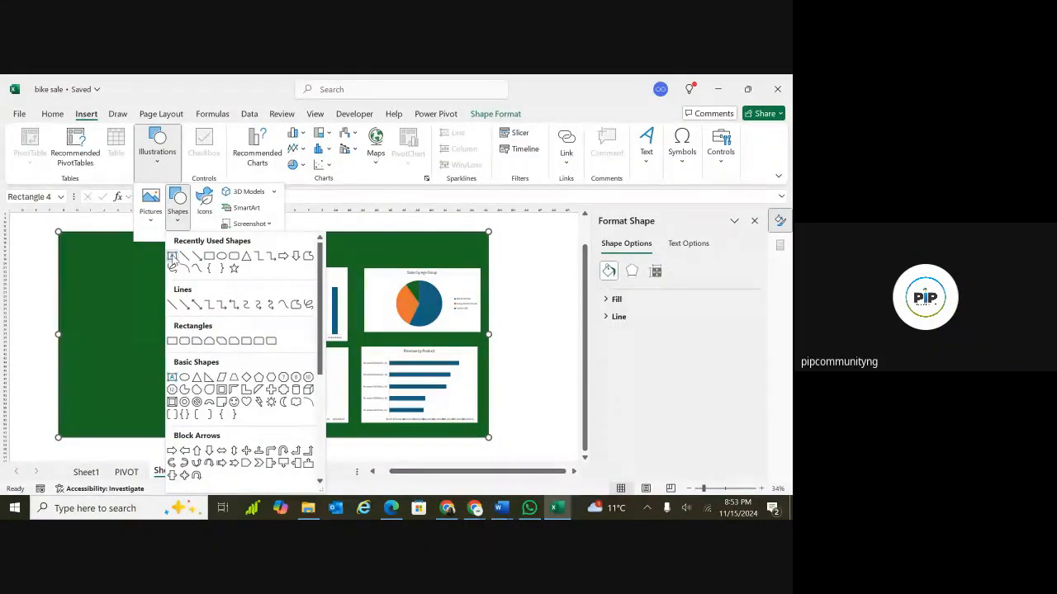
{"action": "left_click", "coordinate": [172, 258]}
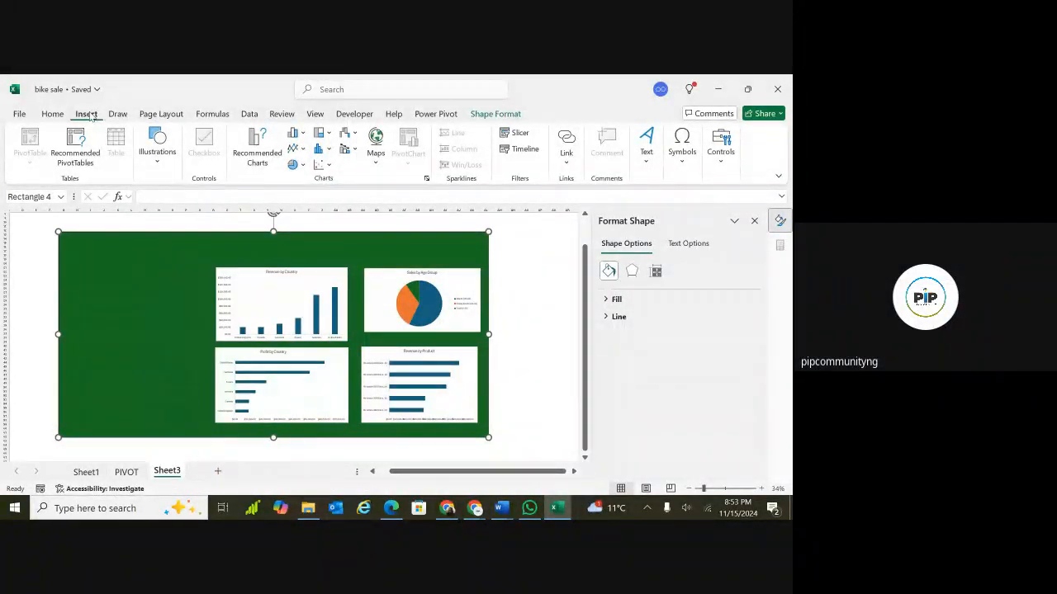
{"action": "left_click", "coordinate": [159, 162]}
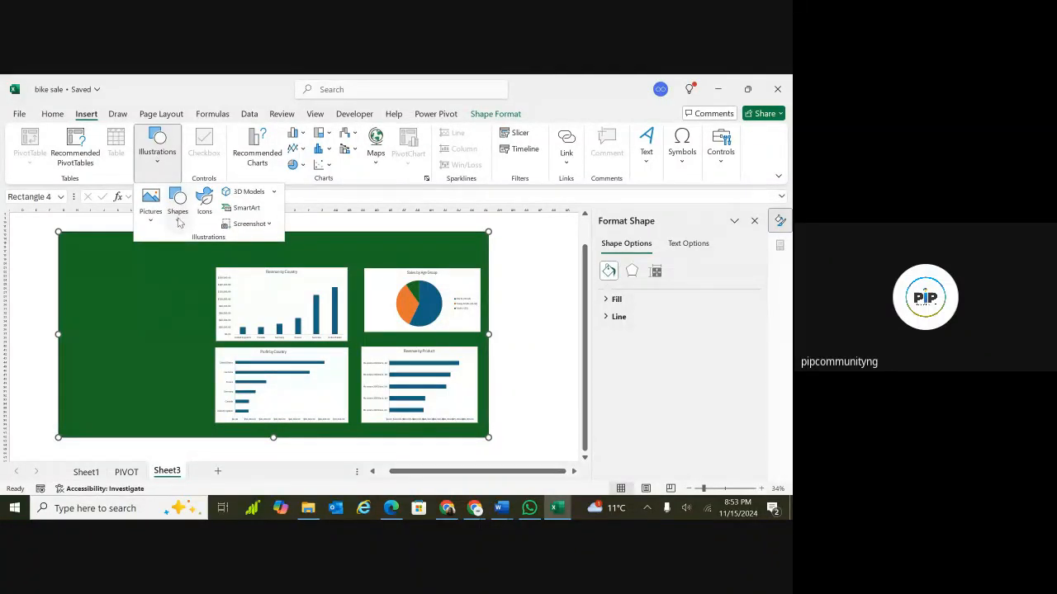
{"action": "left_click", "coordinate": [179, 221]}
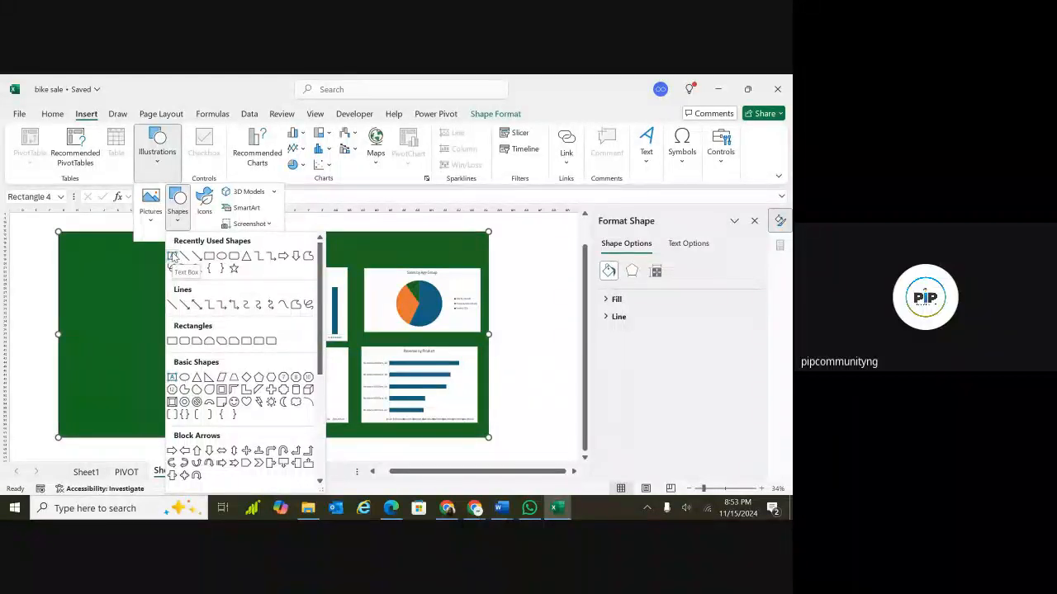
{"action": "left_click", "coordinate": [173, 256]}
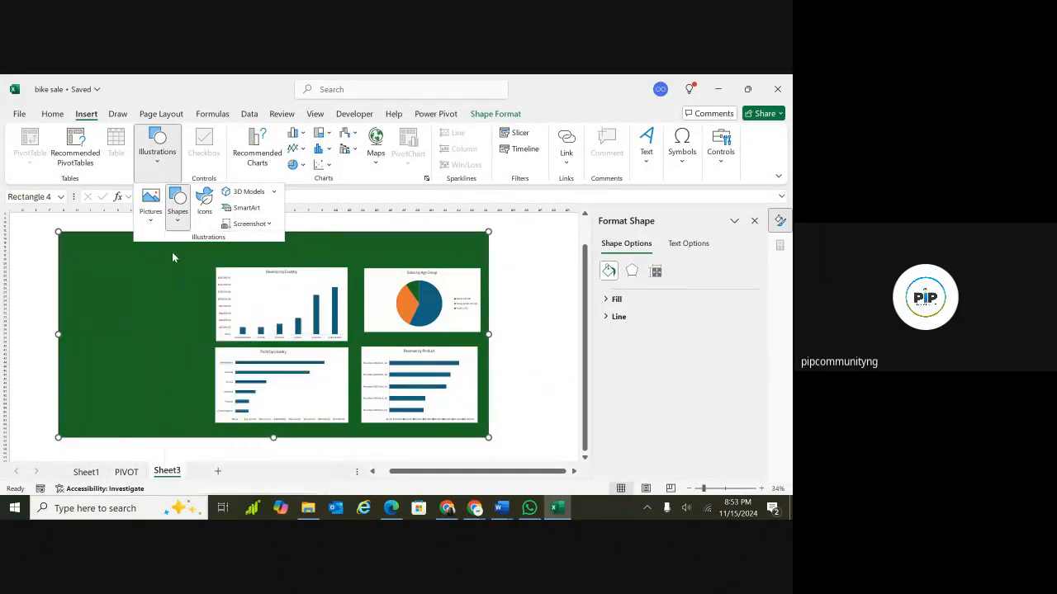
{"action": "key", "text": "Escape"}
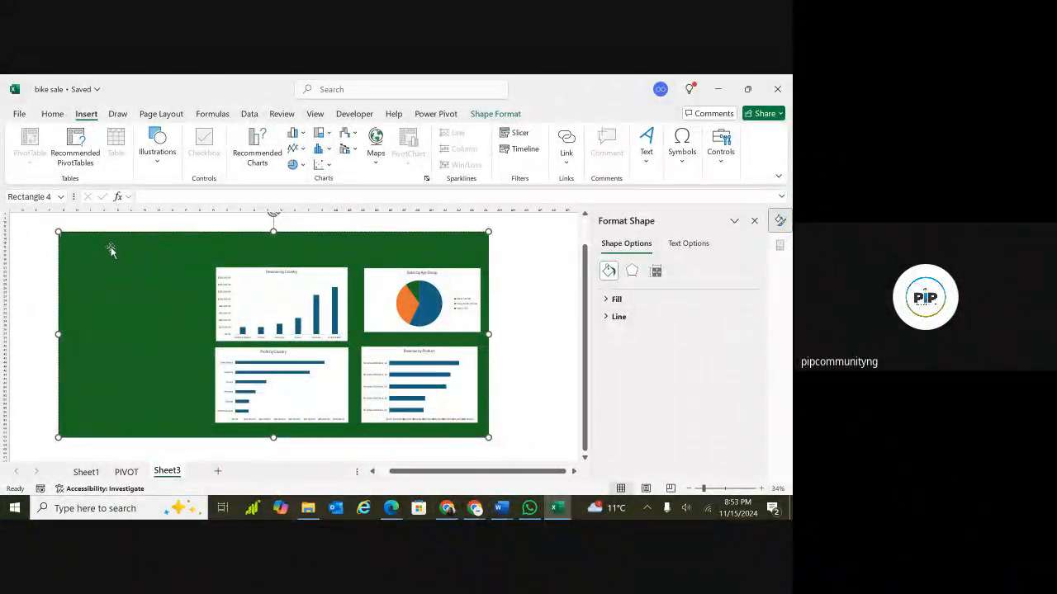
{"action": "left_click", "coordinate": [172, 225]}
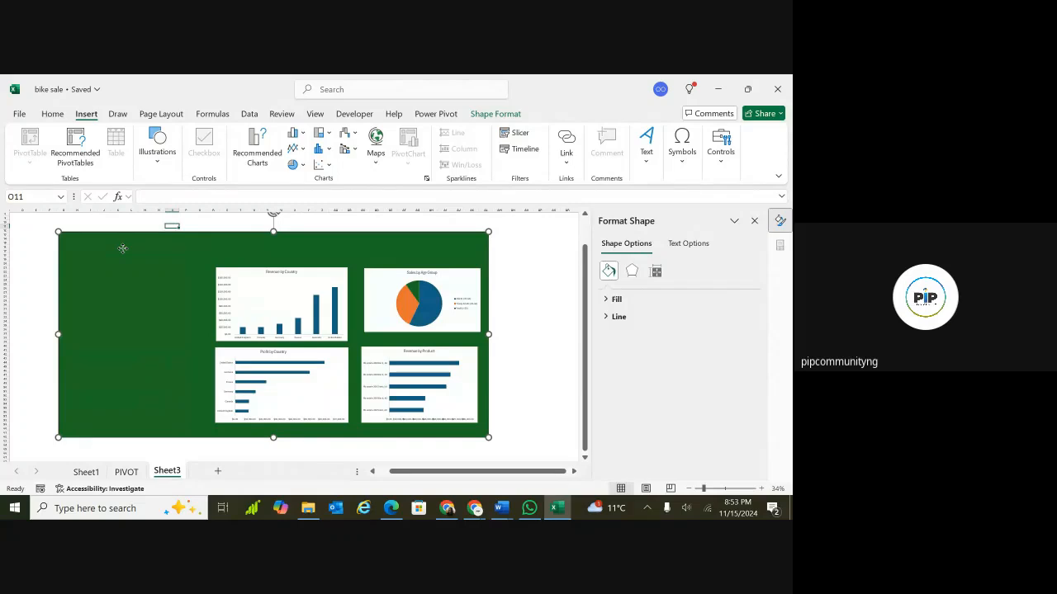
{"action": "left_click", "coordinate": [142, 226]}
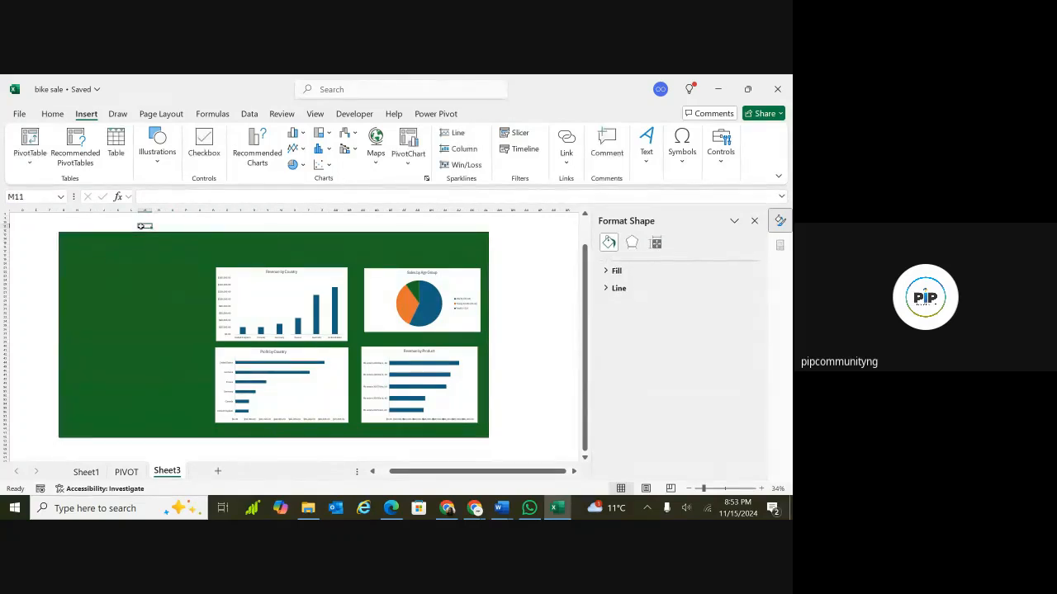
Insert a text box just right of the green dashboard area.
{"action": "left_click", "coordinate": [159, 165]}
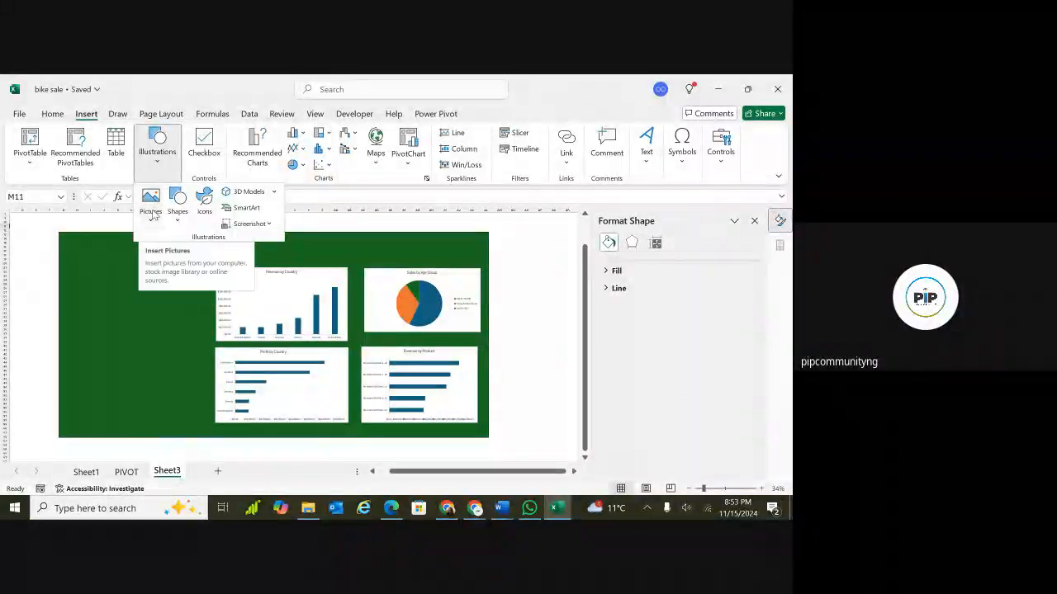
{"action": "left_click", "coordinate": [177, 208]}
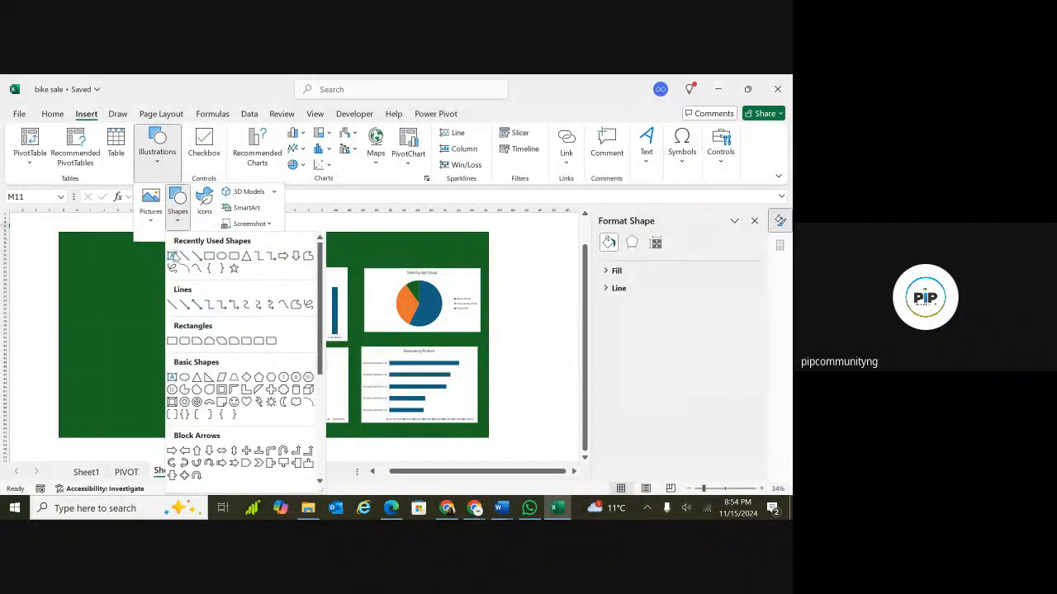
{"action": "left_click", "coordinate": [171, 257]}
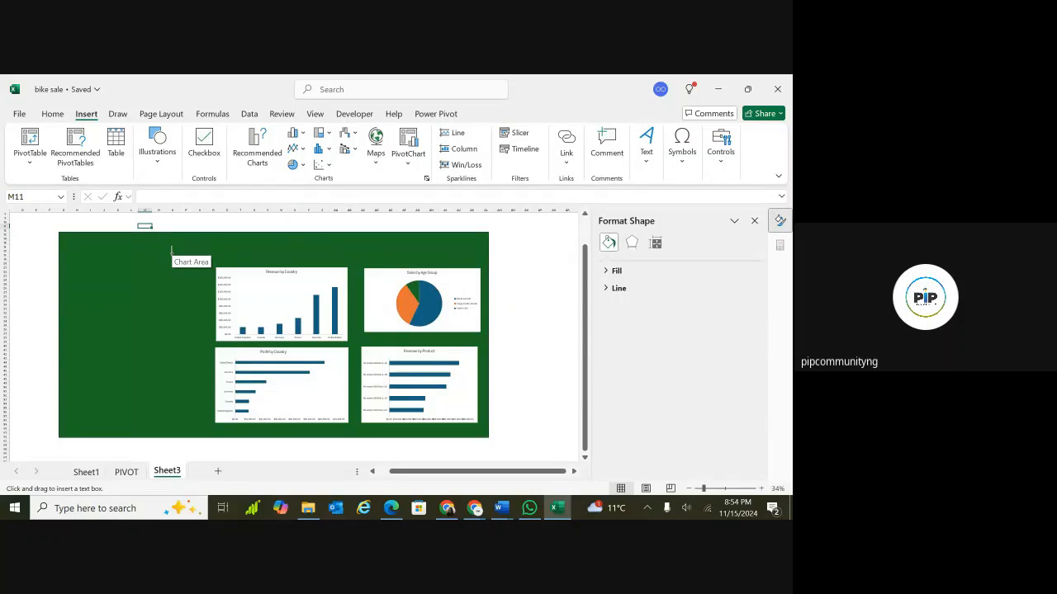
{"action": "mouse_move", "coordinate": [553, 367]}
{"action": "left_mouse_down"}
{"action": "mouse_move", "coordinate": [578, 401]}
{"action": "mouse_move", "coordinate": [576, 432]}
{"action": "left_mouse_up"}
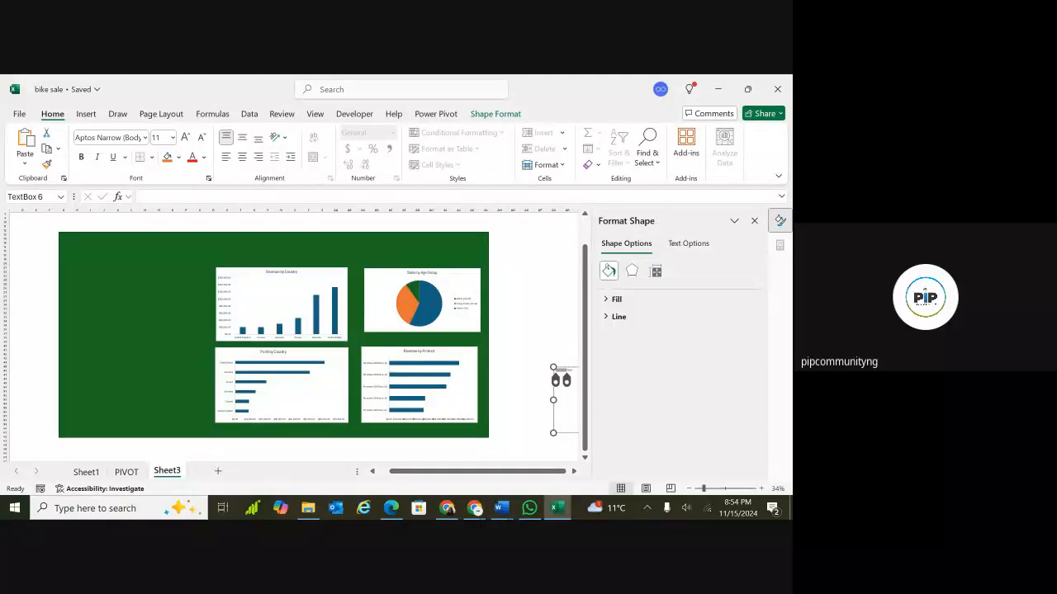
{"action": "scroll", "coordinate": [571, 380], "scroll_direction": "up", "scroll_amount": 3}
{"action": "scroll", "coordinate": [299, 338], "scroll_direction": "left", "scroll_amount": 2}
{"action": "scroll", "coordinate": [299, 339], "scroll_direction": "up", "scroll_amount": 1}
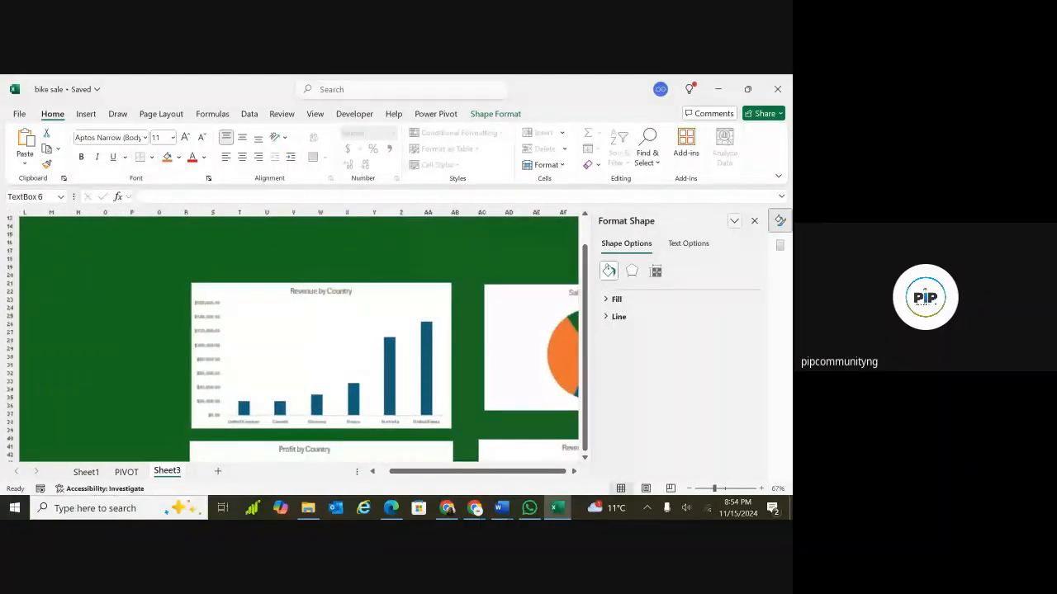
{"action": "scroll", "coordinate": [294, 338], "scroll_direction": "down", "scroll_amount": 1}
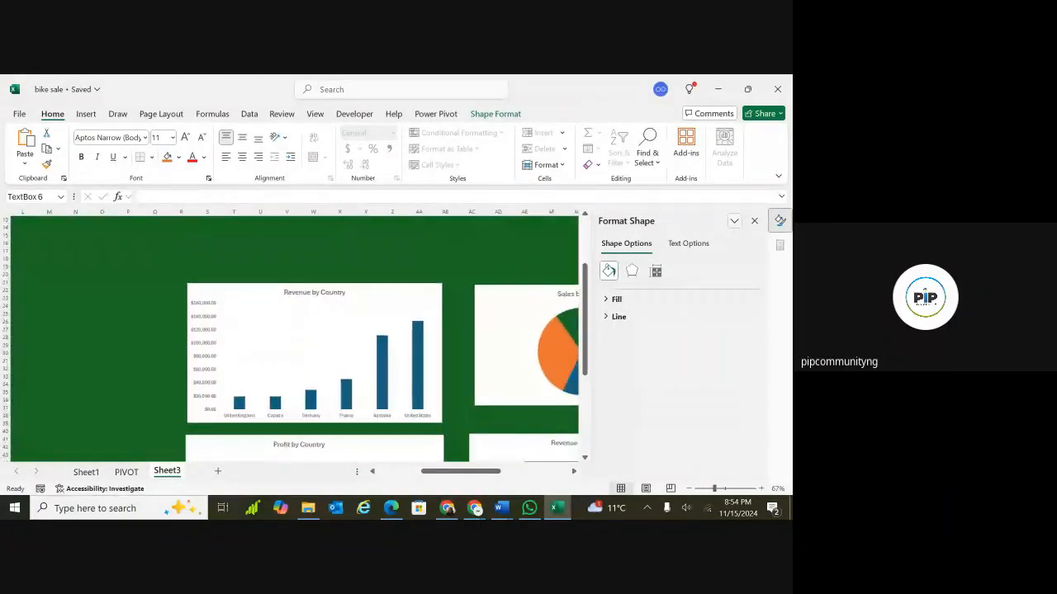
{"action": "scroll", "coordinate": [294, 339], "scroll_direction": "left", "scroll_amount": 1}
{"action": "scroll", "coordinate": [379, 343], "scroll_direction": "left", "scroll_amount": 1}
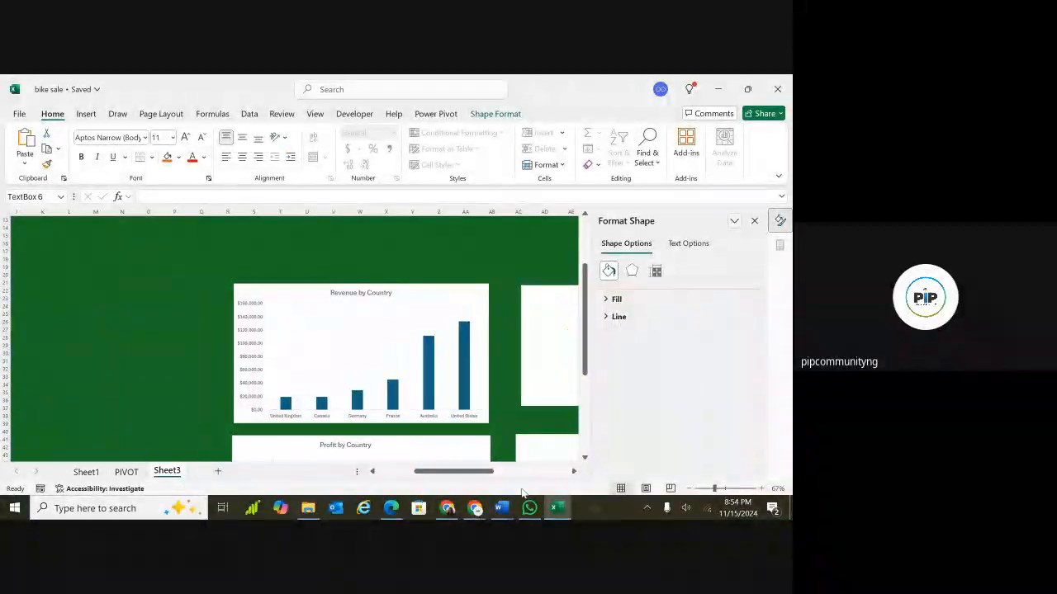
{"action": "left_click", "coordinate": [379, 343]}
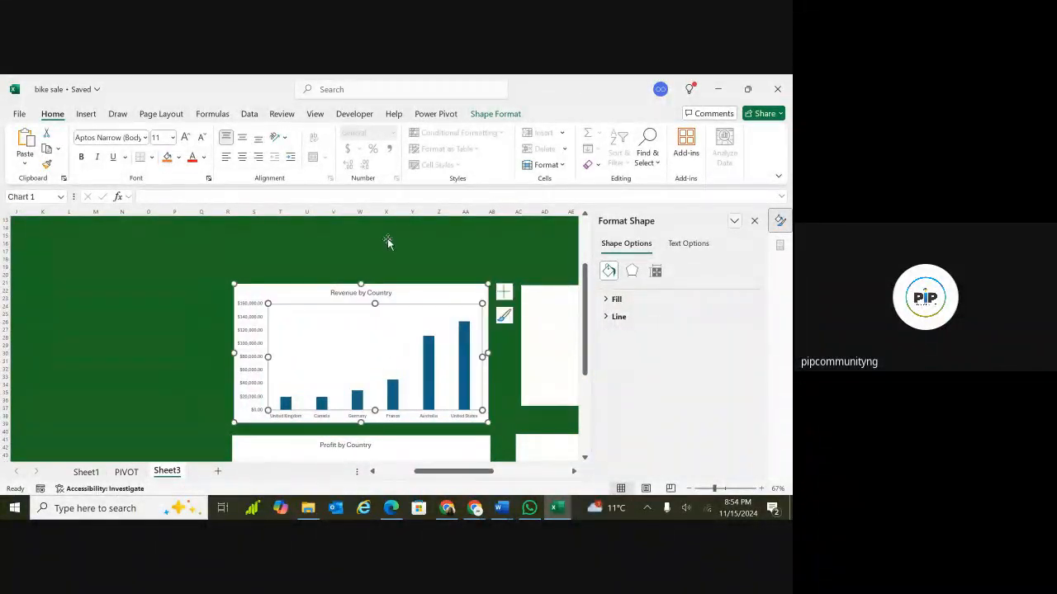
{"action": "left_click", "coordinate": [165, 227]}
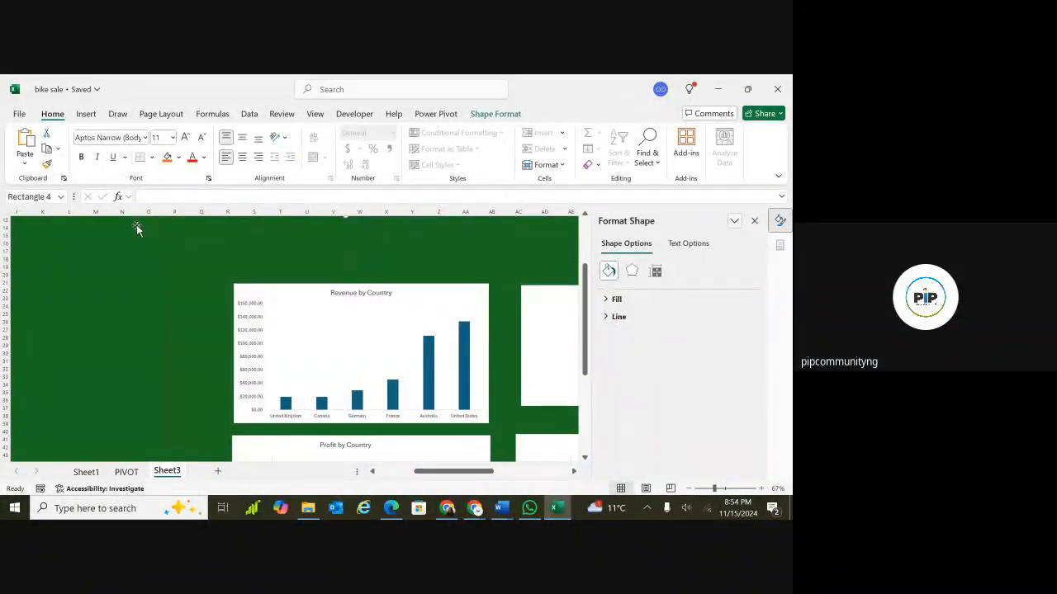
{"action": "left_click", "coordinate": [92, 118]}
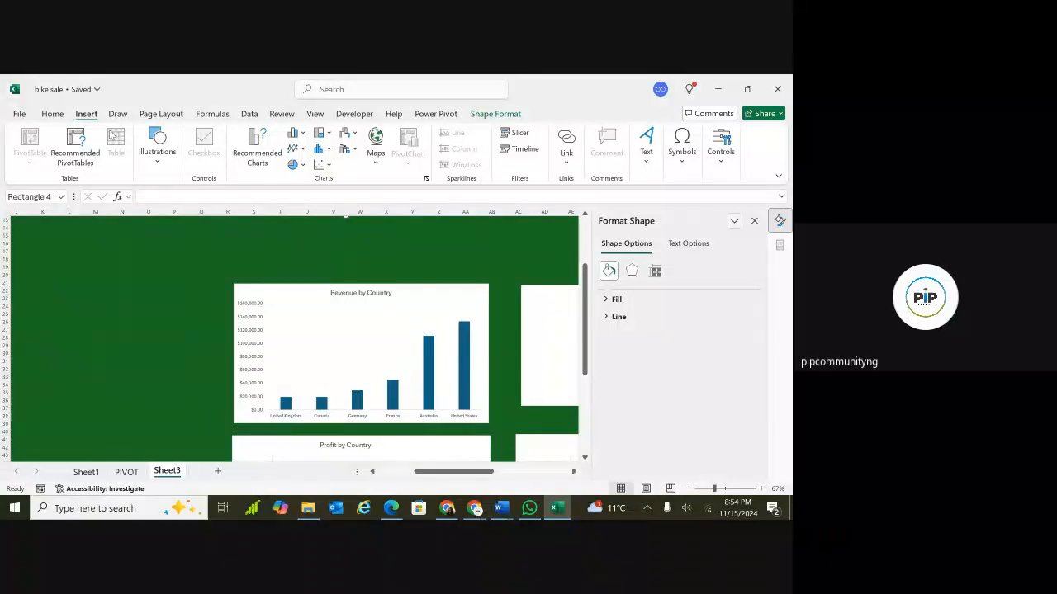
{"action": "left_click", "coordinate": [153, 159]}
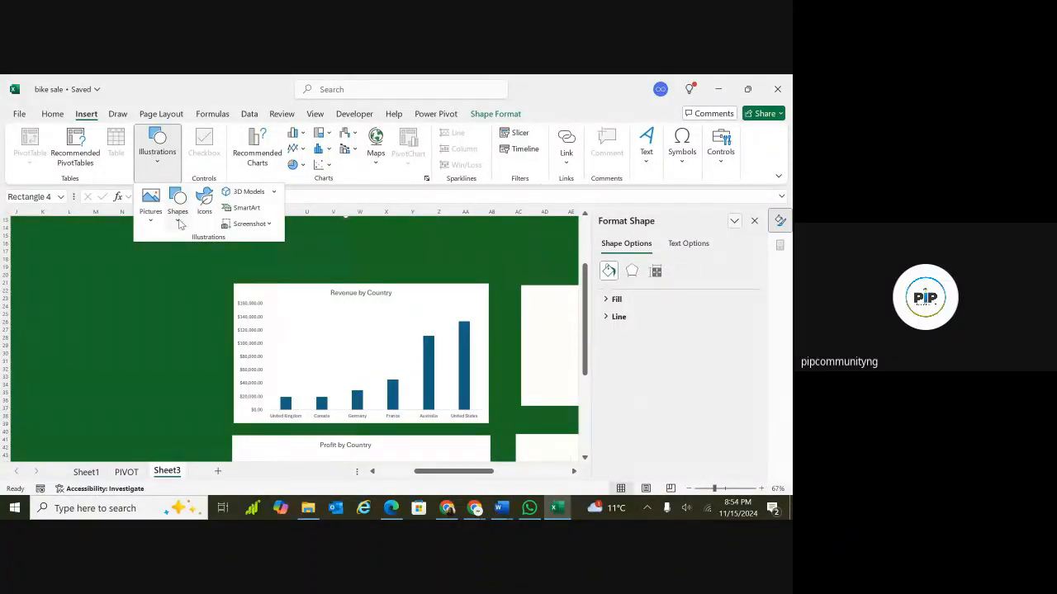
{"action": "left_click", "coordinate": [178, 213]}
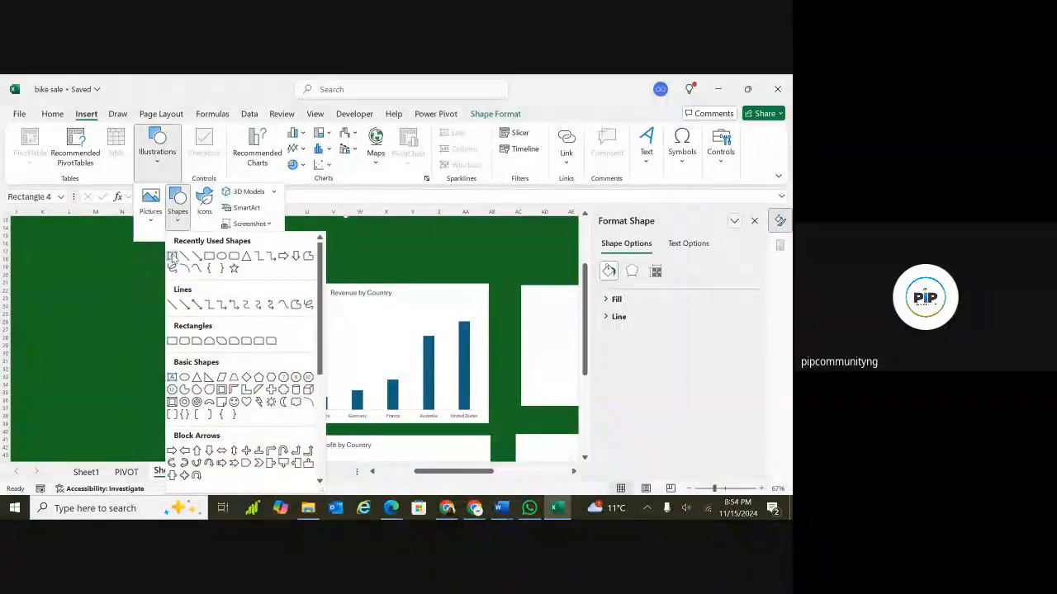
{"action": "left_click", "coordinate": [172, 256]}
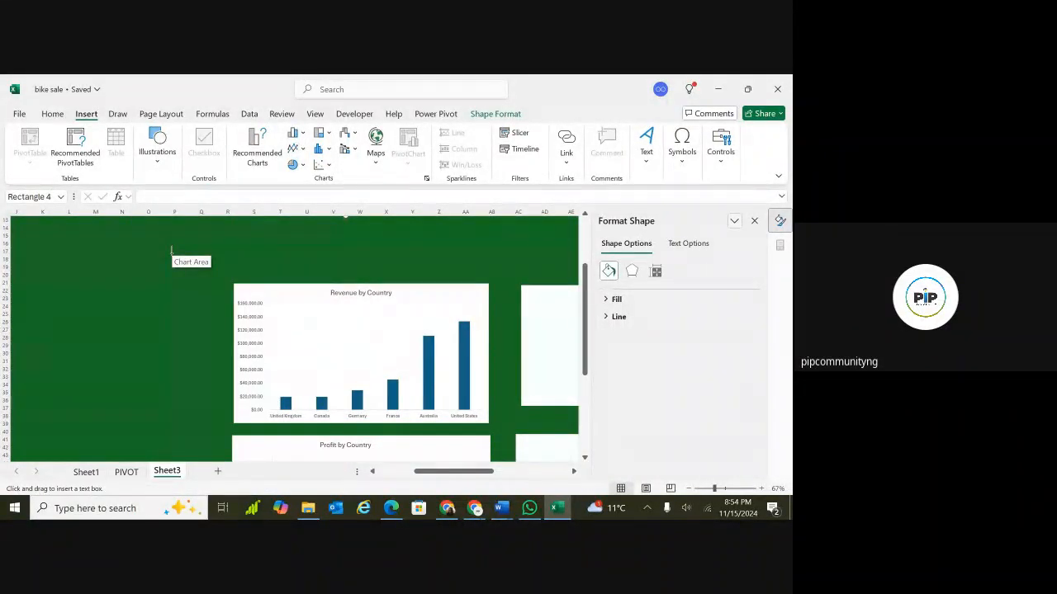
{"action": "key", "text": "Escape"}
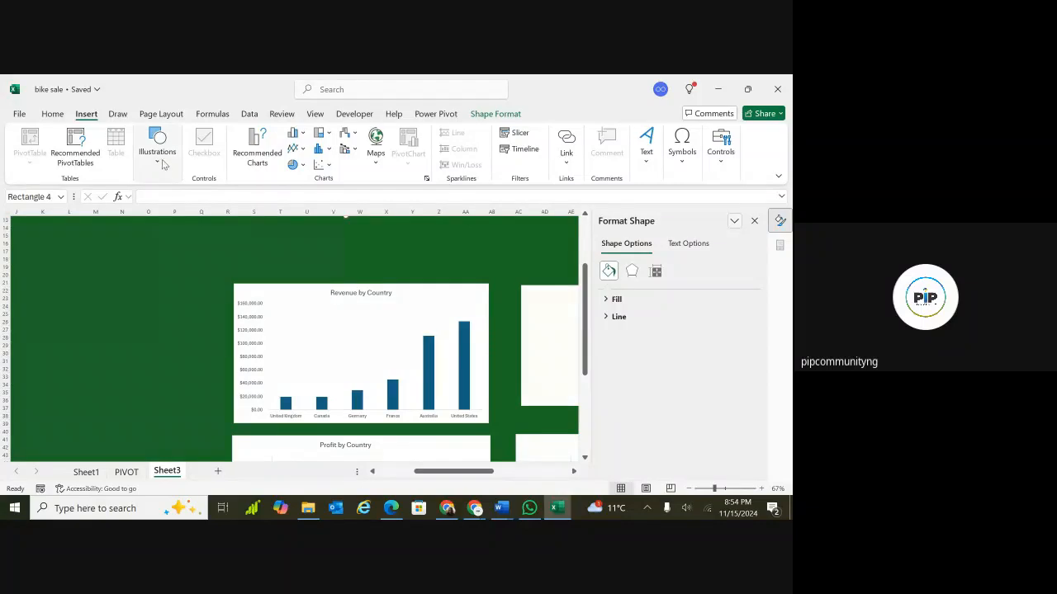
Draw a rectangle in the green dashboard area above the Revenue by Country chart.
{"action": "left_click", "coordinate": [160, 164]}
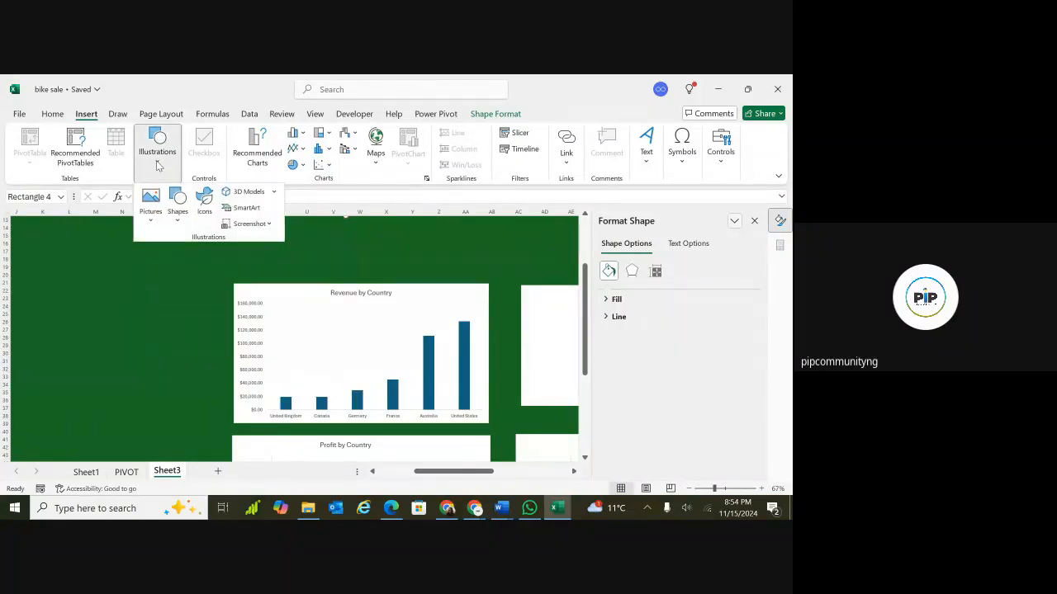
{"action": "left_click", "coordinate": [178, 216]}
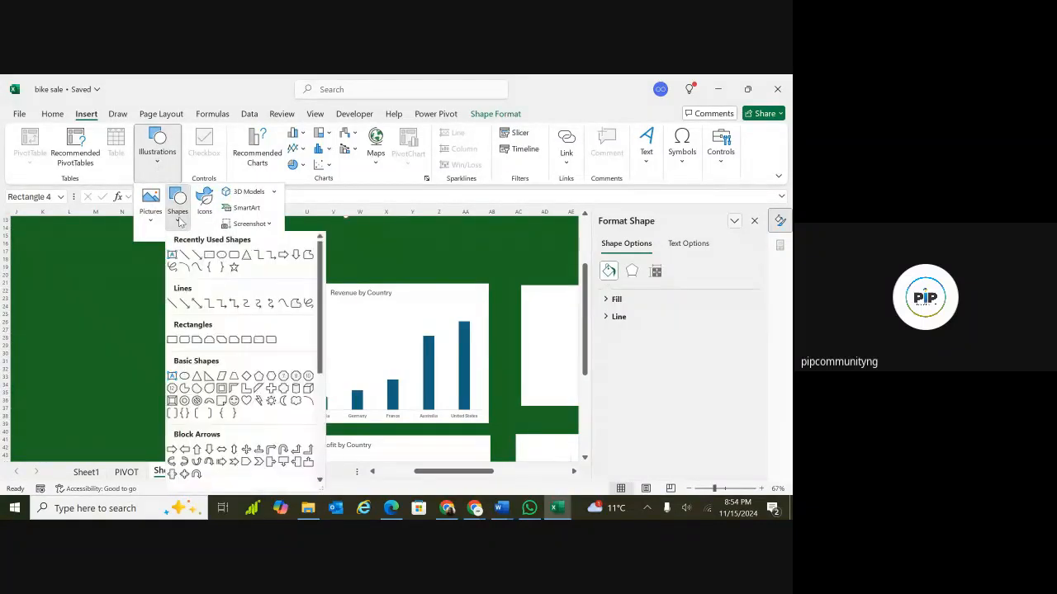
{"action": "left_click", "coordinate": [209, 257]}
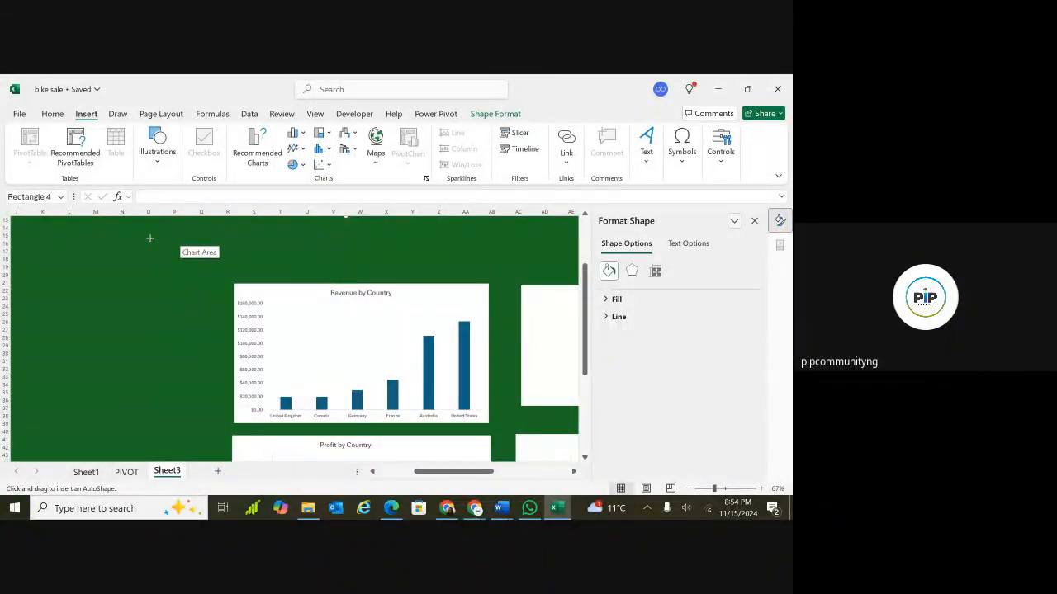
{"action": "mouse_move", "coordinate": [149, 239]}
{"action": "left_mouse_down"}
{"action": "mouse_move", "coordinate": [191, 277]}
{"action": "mouse_move", "coordinate": [281, 255]}
{"action": "left_mouse_up"}
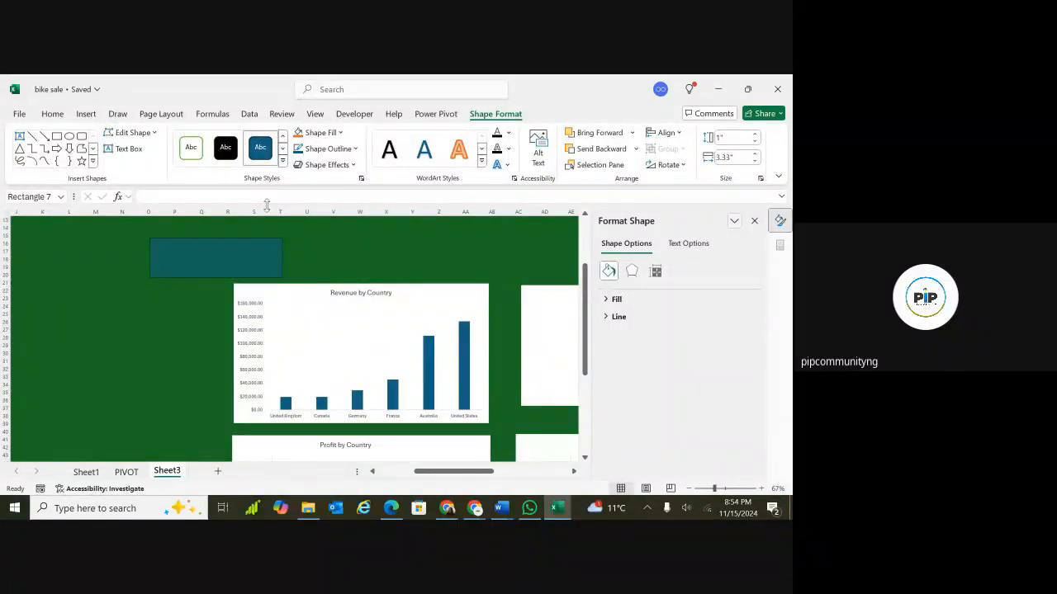
{"action": "left_click", "coordinate": [333, 239]}
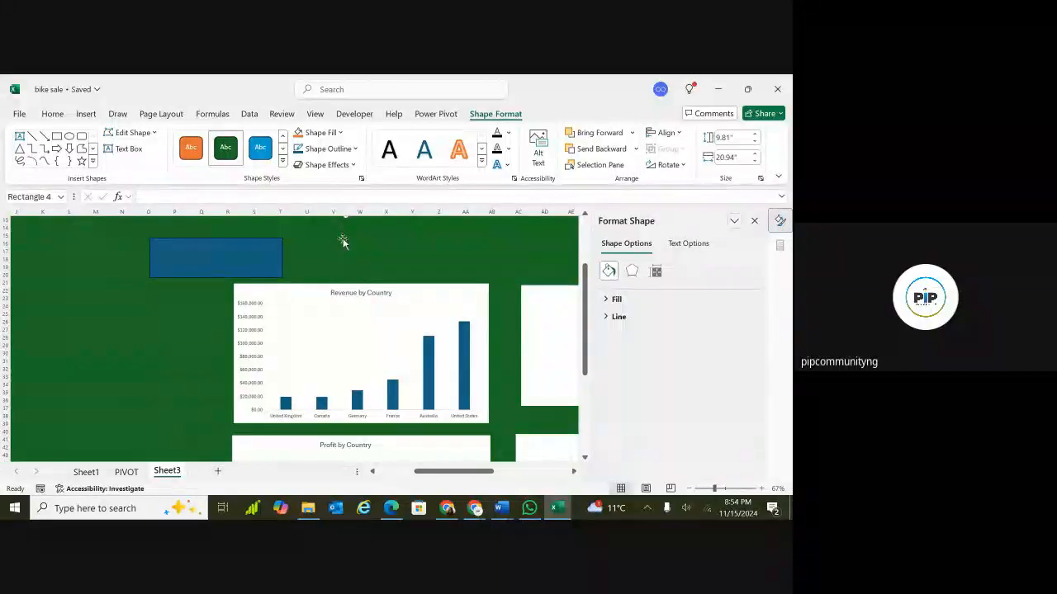
Stretch the new rectangle into a banner spanning the full width across the top of the dashboard.
{"action": "left_click", "coordinate": [707, 489]}
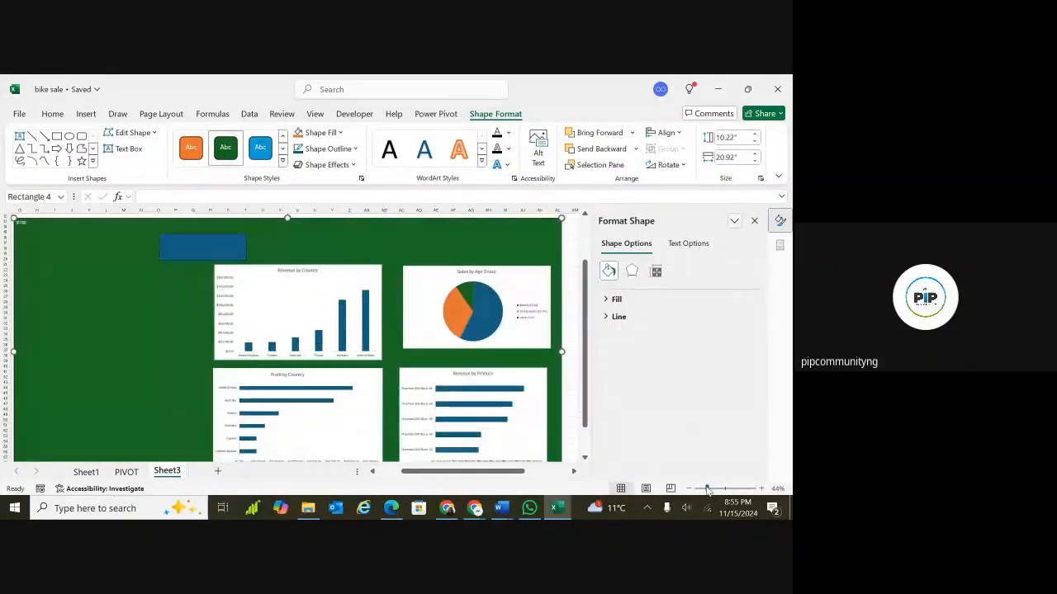
{"action": "left_click_drag", "start_coordinate": [706, 488], "coordinate": [702, 488]}
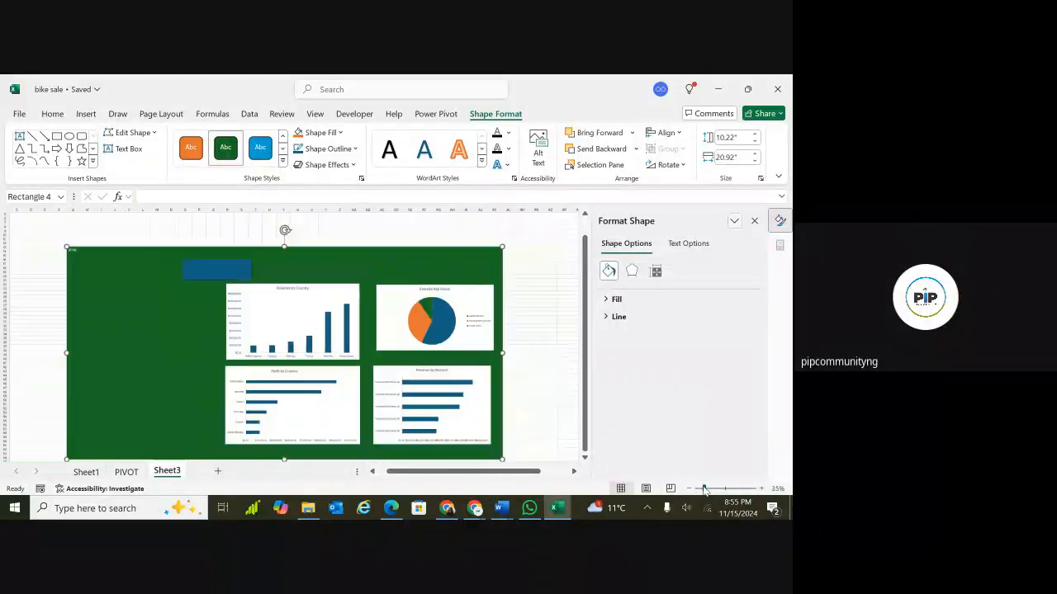
{"action": "left_click", "coordinate": [247, 264]}
{"action": "left_click_drag", "start_coordinate": [256, 267], "coordinate": [495, 267]}
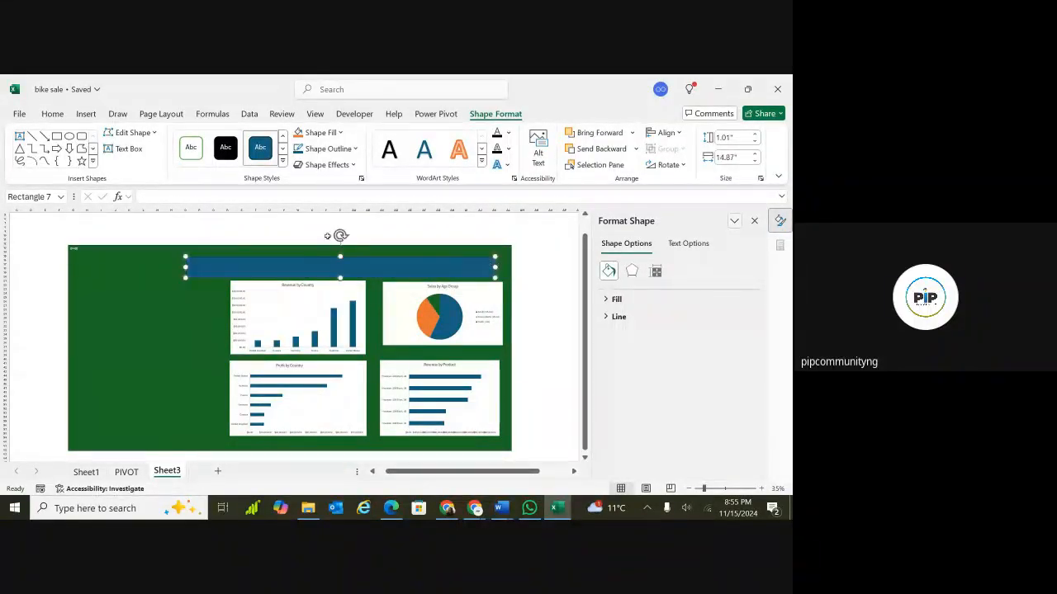
{"action": "left_click_drag", "start_coordinate": [185, 266], "coordinate": [78, 267]}
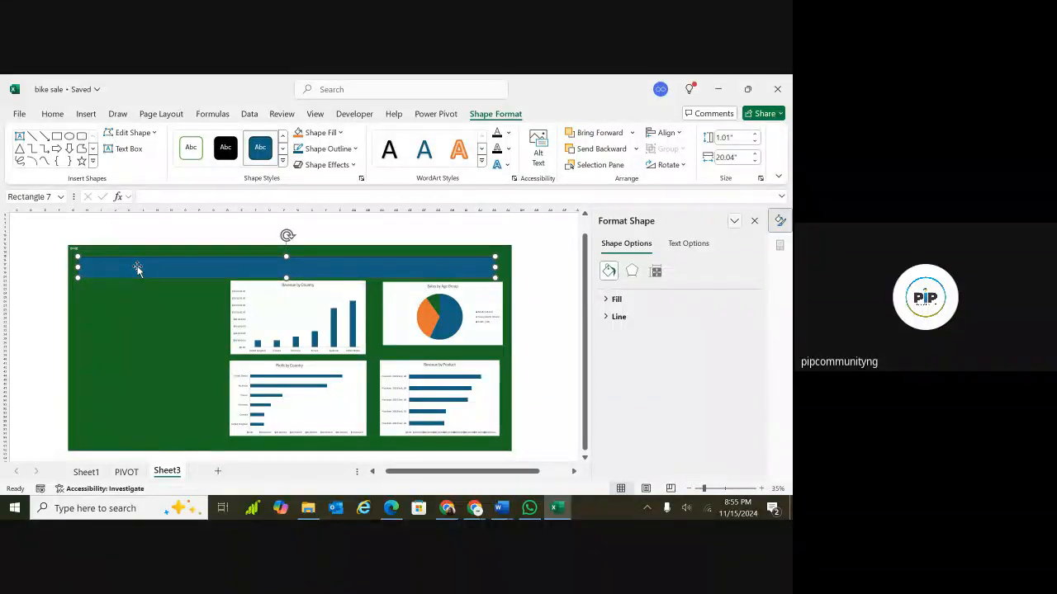
Apply the white-fill outlined shape style to the banner rectangle.
{"action": "left_click", "coordinate": [191, 142]}
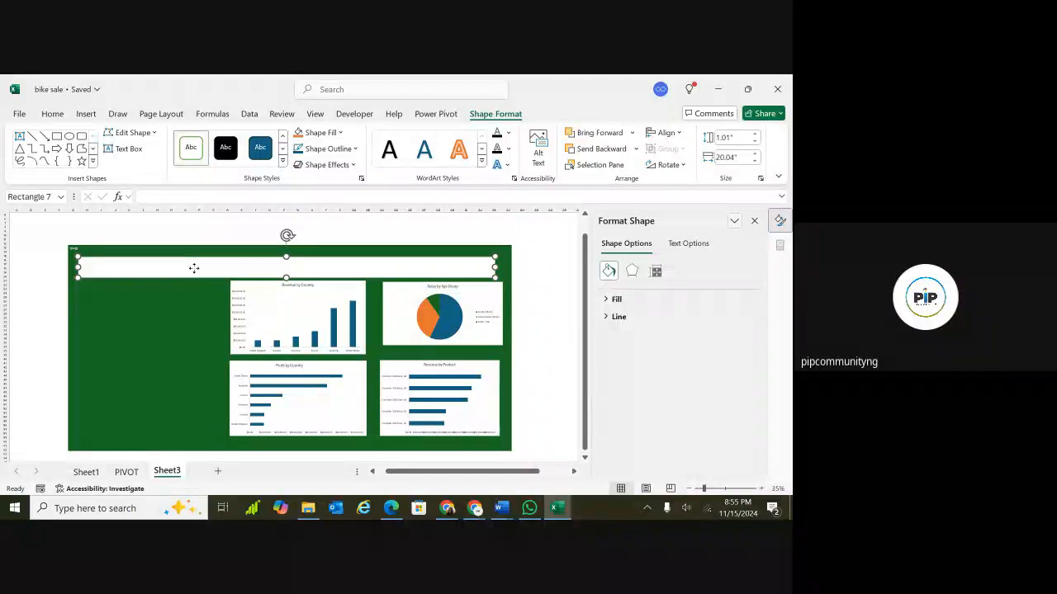
{"action": "left_click", "coordinate": [31, 255]}
{"action": "left_click", "coordinate": [121, 267]}
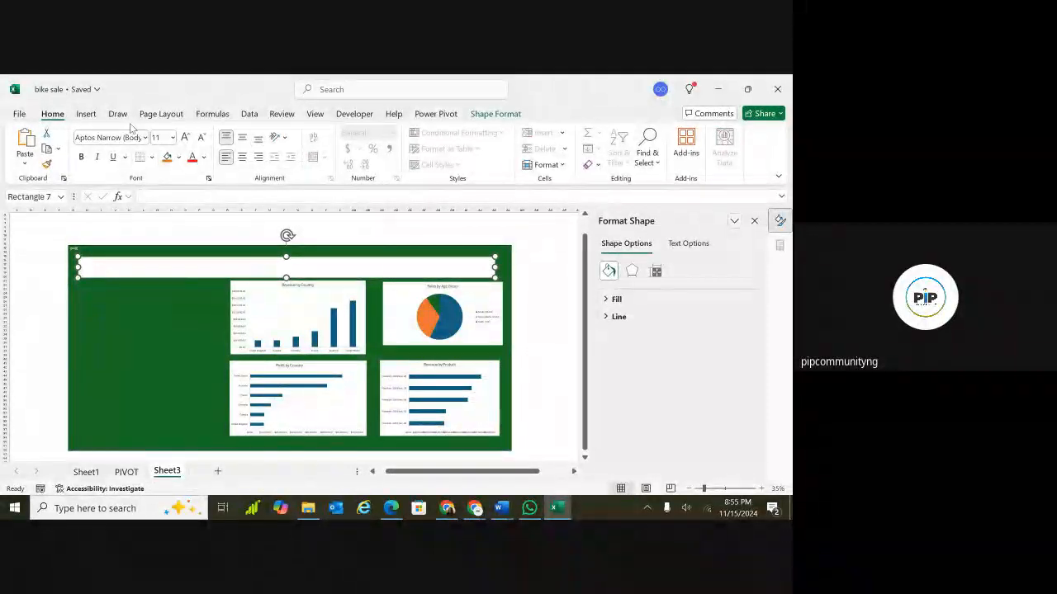
Insert a text box inside the banner and enter the title BIKE SALES.
{"action": "left_click", "coordinate": [85, 115]}
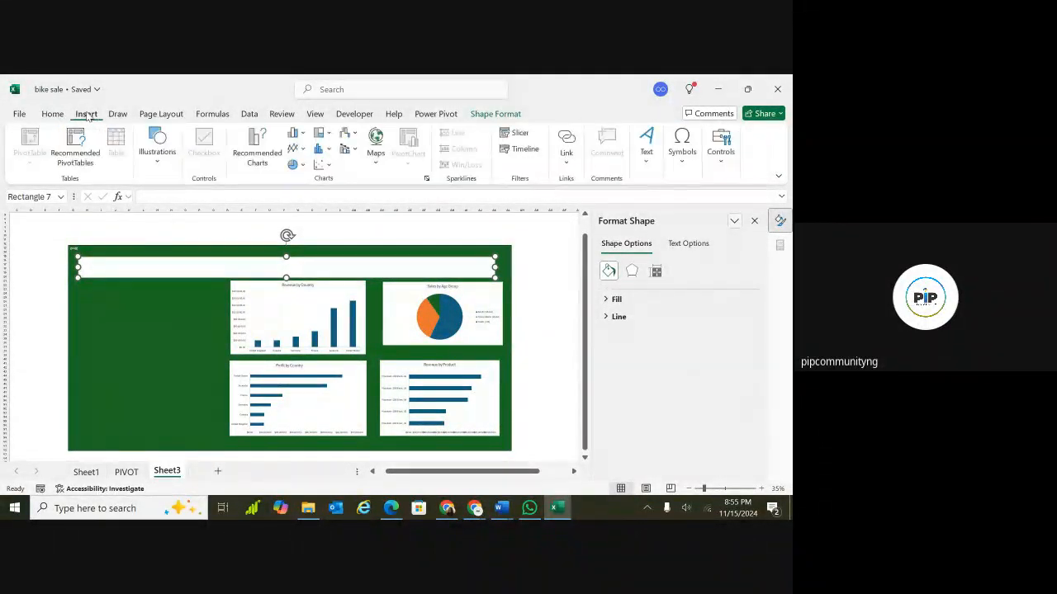
{"action": "left_click", "coordinate": [158, 164]}
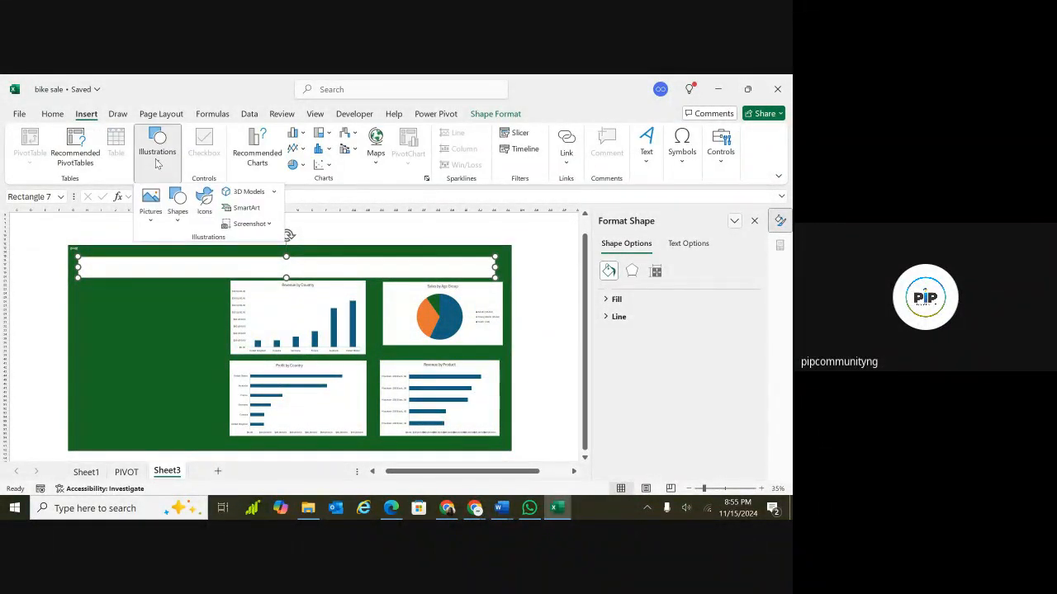
{"action": "left_click", "coordinate": [176, 206]}
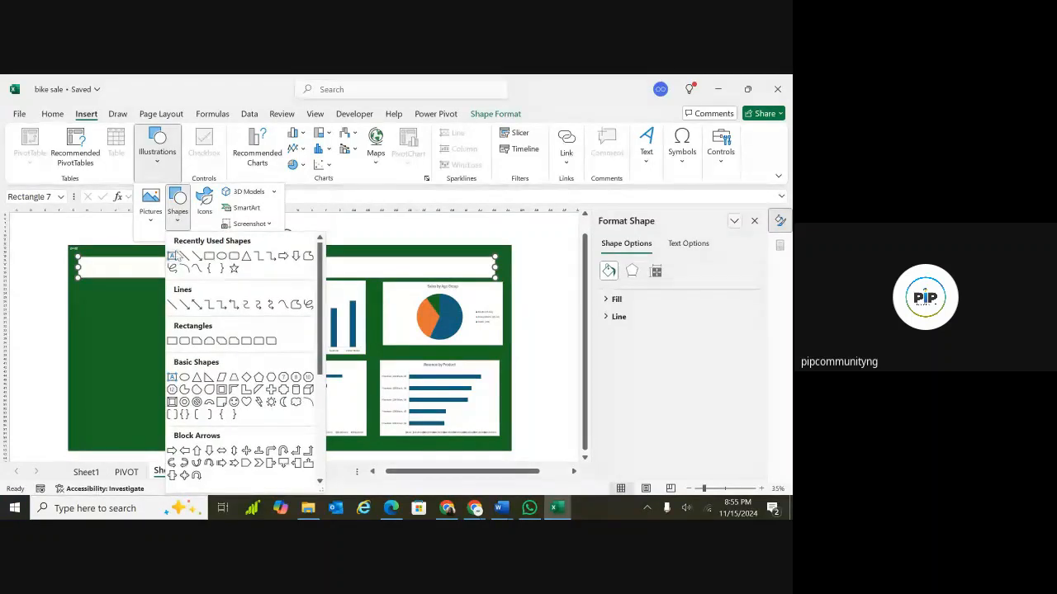
{"action": "left_click", "coordinate": [173, 256]}
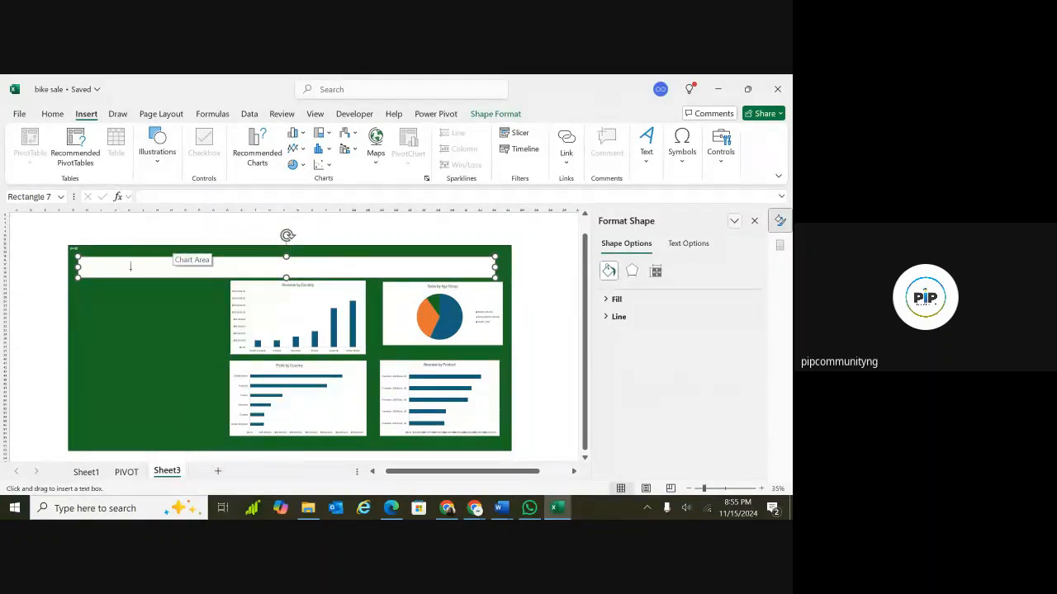
{"action": "left_click", "coordinate": [115, 267]}
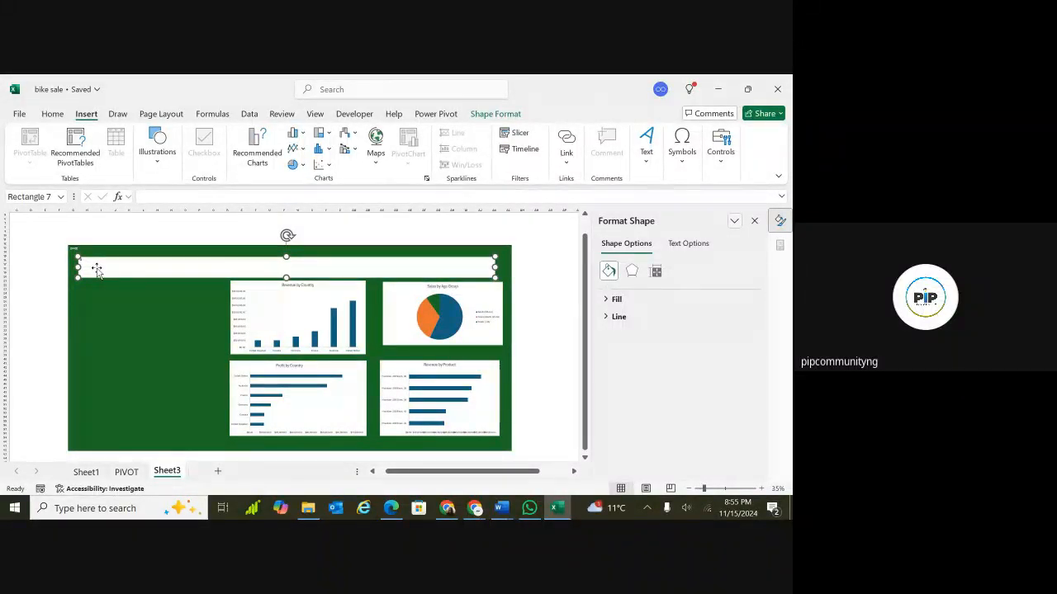
{"action": "type", "text": "SAL"}
Extend the banner title to read BIKE SALES DASHBOARD.
{"action": "scroll", "coordinate": [47, 372], "scroll_direction": "up", "scroll_amount": 2, "text": "ctrl"}
{"action": "scroll", "coordinate": [47, 372], "scroll_direction": "up", "scroll_amount": 2, "text": "ctrl"}
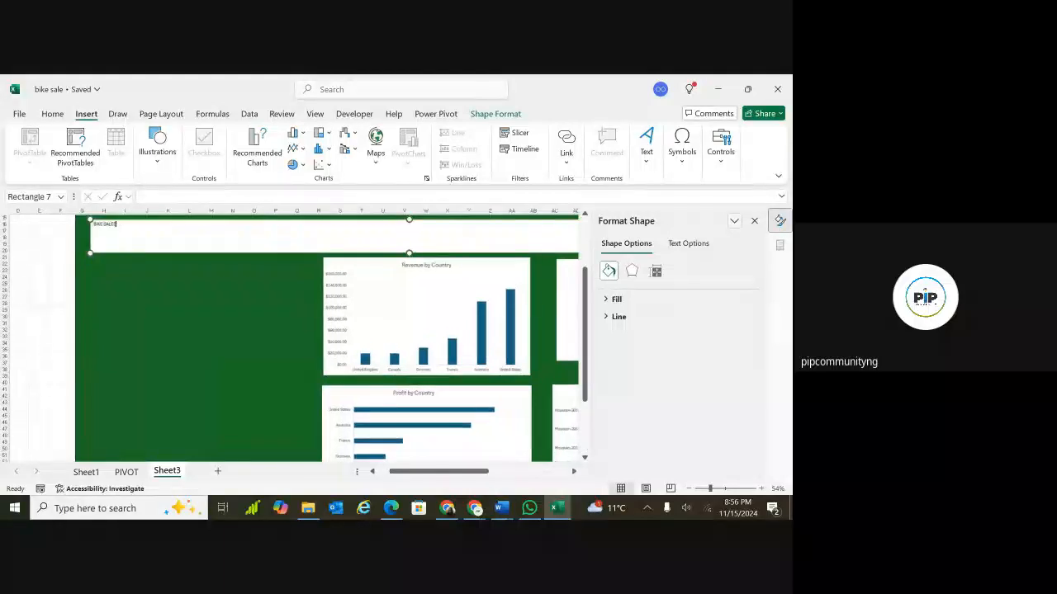
{"action": "scroll", "coordinate": [47, 372], "scroll_direction": "down", "scroll_amount": 3, "text": "ctrl"}
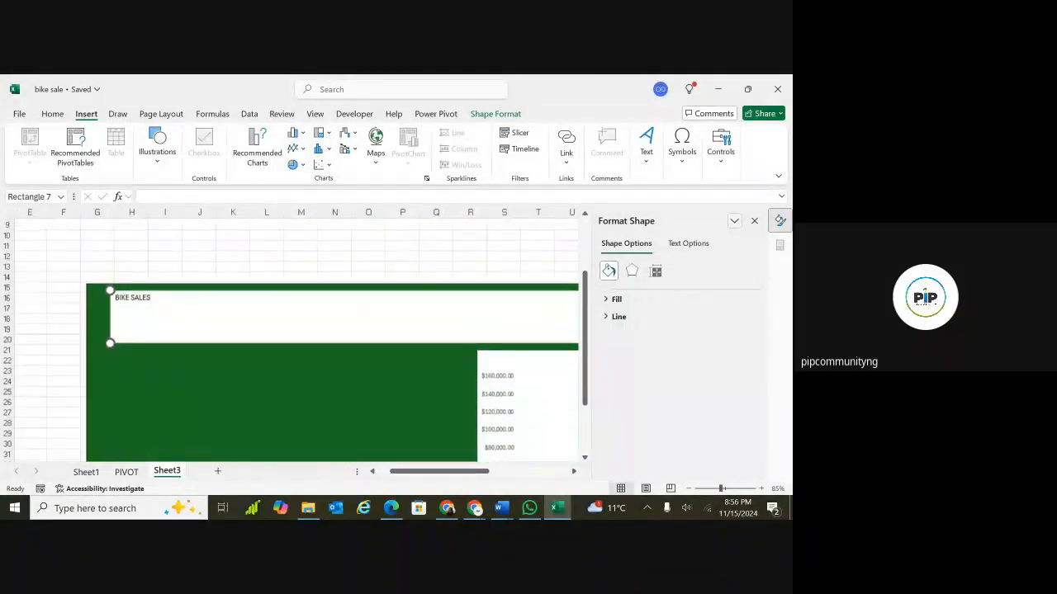
{"action": "scroll", "coordinate": [47, 372], "scroll_direction": "up", "scroll_amount": 2, "text": "ctrl"}
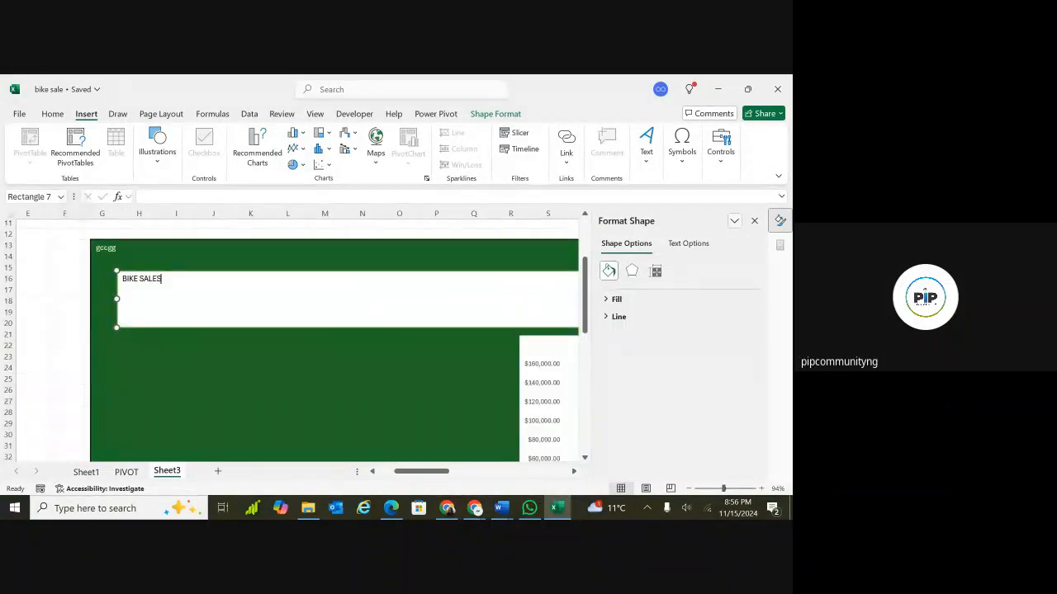
{"action": "double_click", "coordinate": [151, 279]}
{"action": "left_click", "coordinate": [154, 294]}
{"action": "type", "text": "DASHBOARD"}
Select the banner title text and center it both horizontally and vertically within the banner.
{"action": "triple_click", "coordinate": [163, 280]}
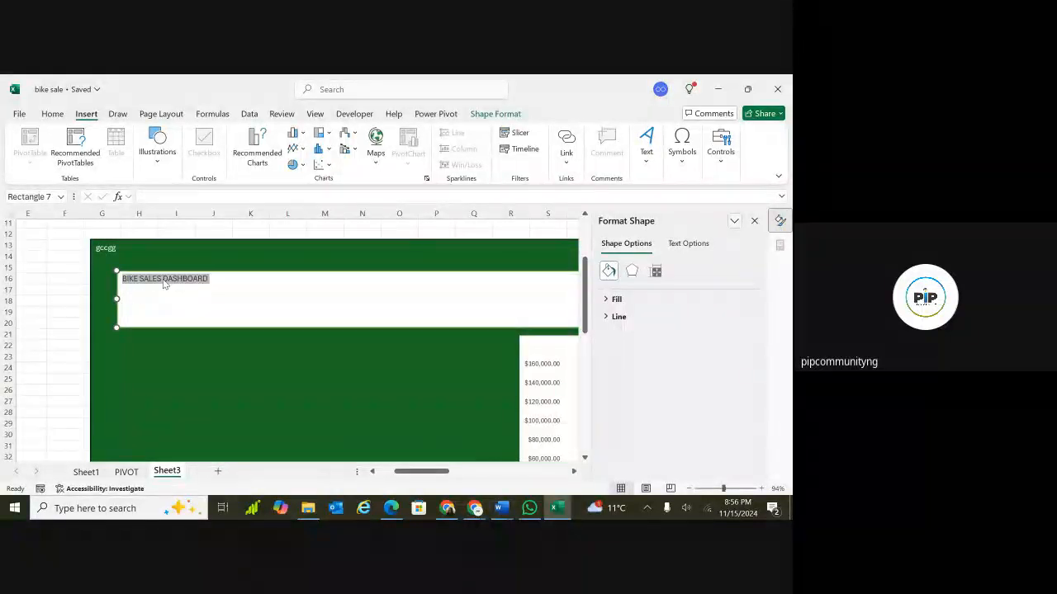
{"action": "scroll", "coordinate": [193, 291], "scroll_direction": "down", "scroll_amount": 5}
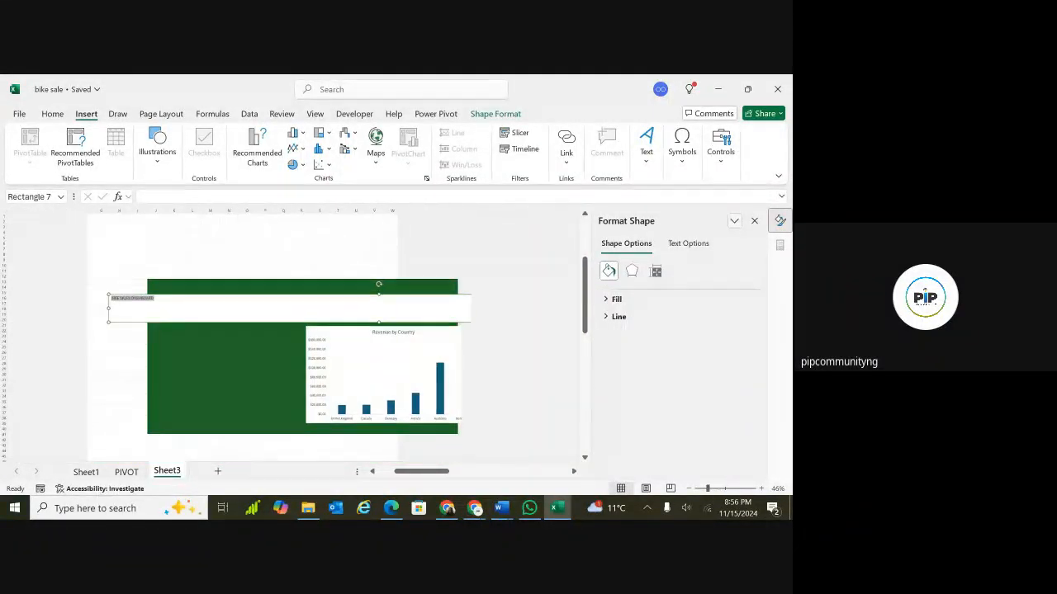
{"action": "scroll", "coordinate": [193, 291], "scroll_direction": "down", "scroll_amount": 1}
{"action": "scroll", "coordinate": [177, 288], "scroll_direction": "down", "scroll_amount": 1}
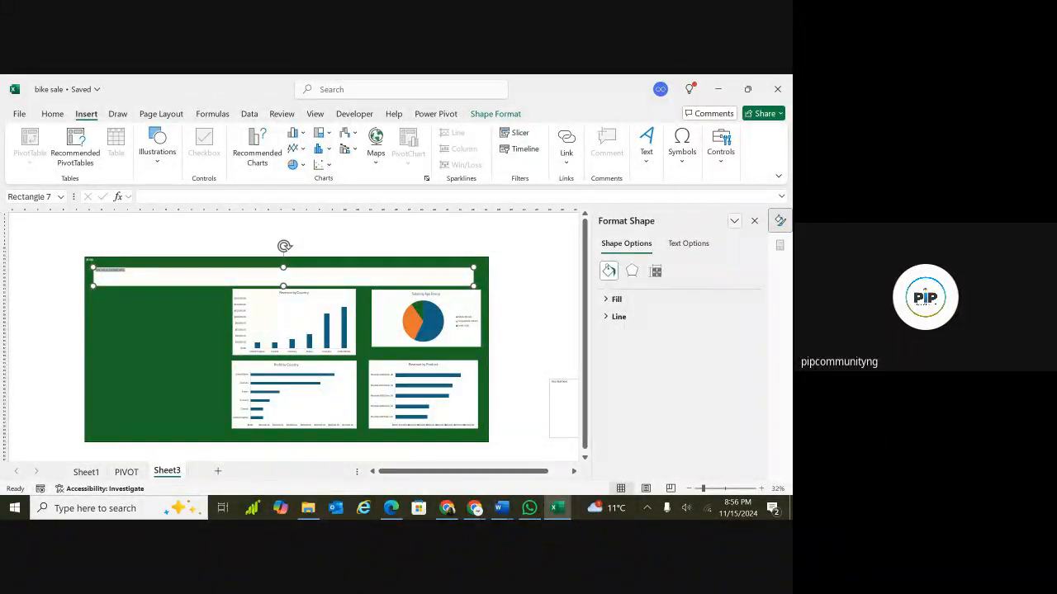
{"action": "scroll", "coordinate": [97, 270], "scroll_direction": "up", "scroll_amount": 3, "text": "ctrl"}
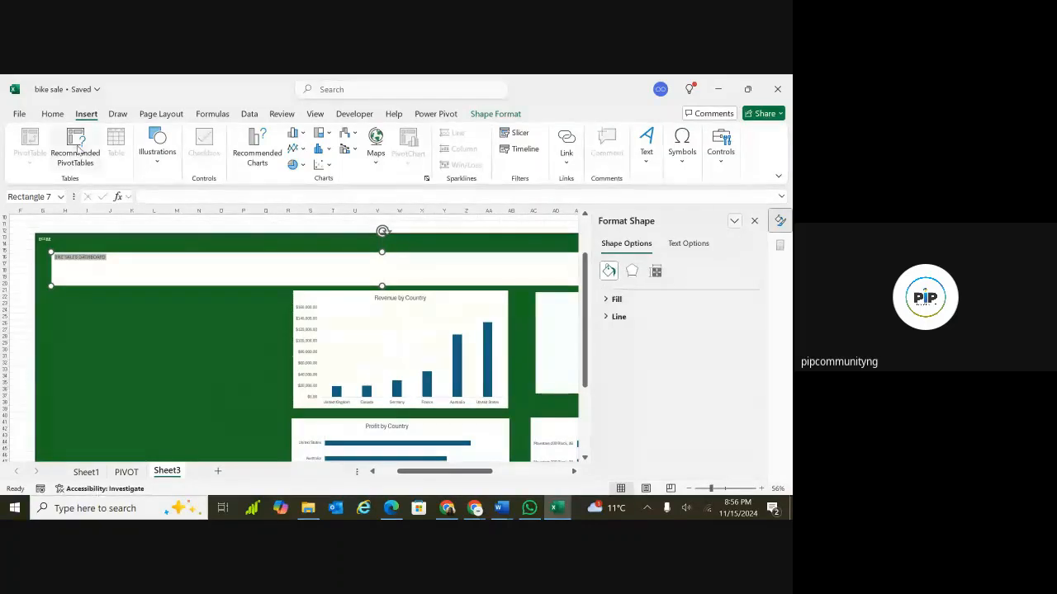
{"action": "left_click", "coordinate": [53, 116]}
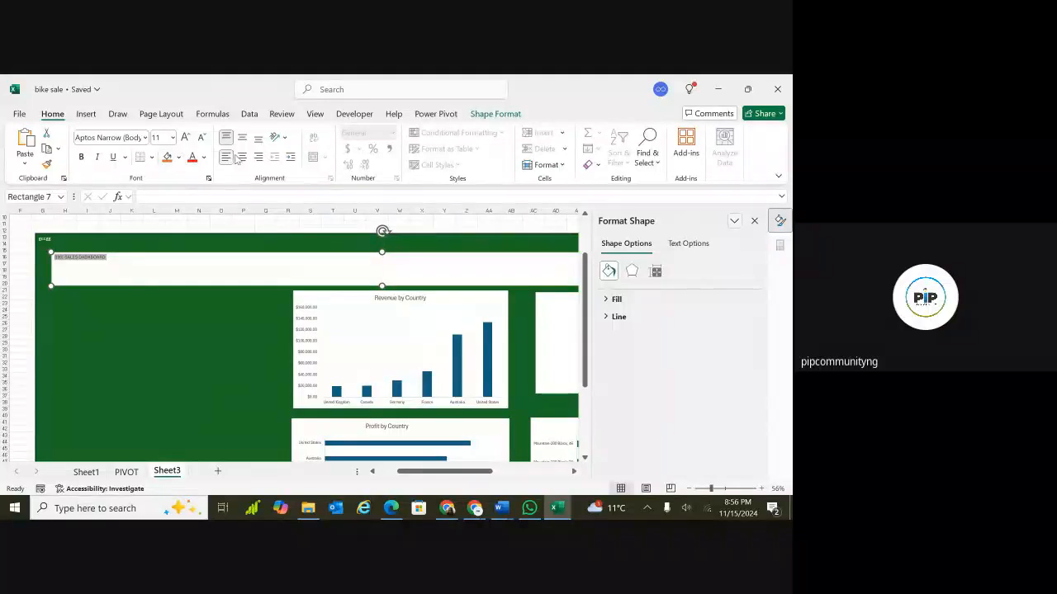
{"action": "left_click", "coordinate": [242, 158]}
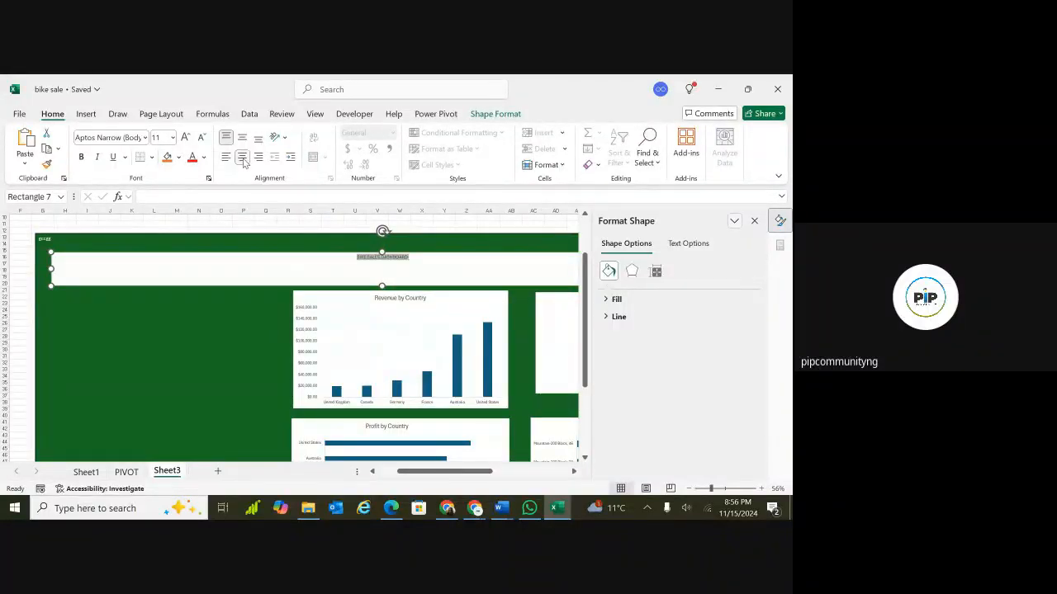
{"action": "left_click", "coordinate": [241, 139]}
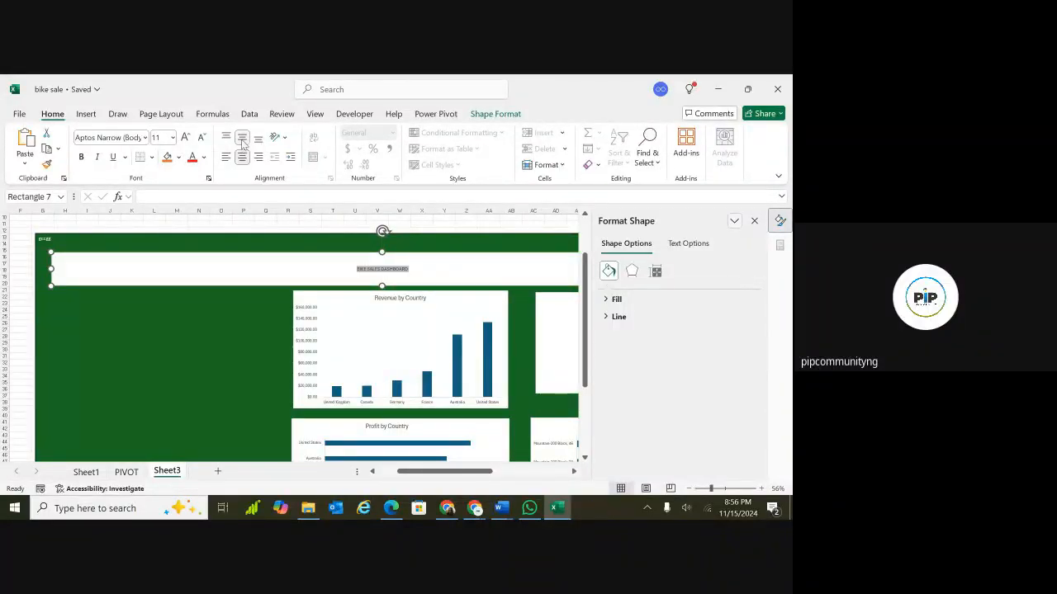
Enlarge the banner title font to 44 pt and make it bold.
{"action": "left_click", "coordinate": [187, 138]}
{"action": "left_click", "coordinate": [186, 138]}
{"action": "left_click", "coordinate": [187, 138]}
{"action": "left_click", "coordinate": [187, 137]}
{"action": "left_click", "coordinate": [186, 138]}
{"action": "left_click", "coordinate": [187, 138]}
{"action": "left_click", "coordinate": [187, 138]}
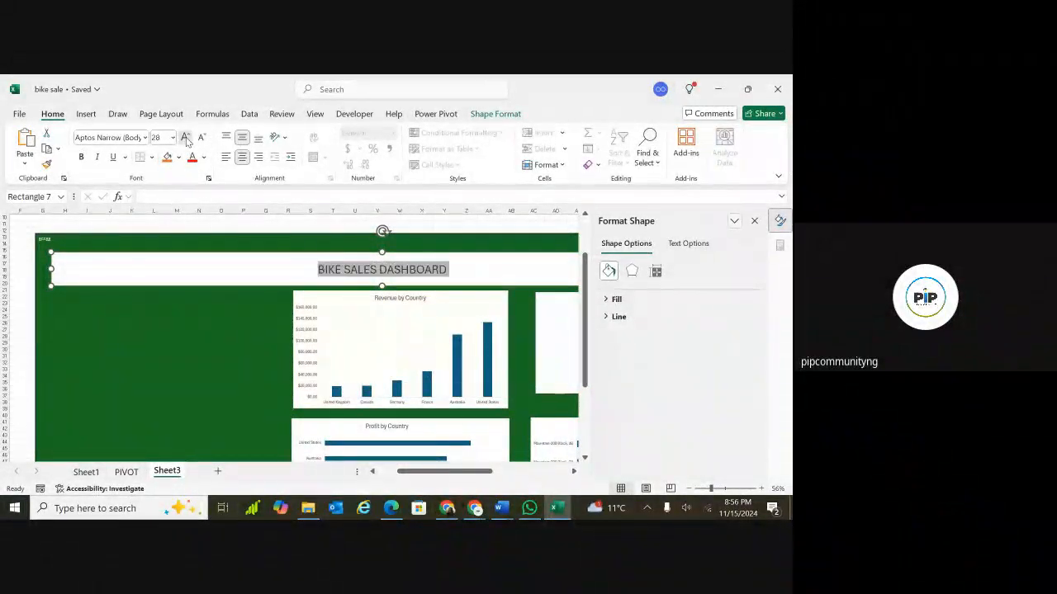
{"action": "left_click", "coordinate": [186, 137]}
{"action": "left_click", "coordinate": [186, 138]}
{"action": "left_click", "coordinate": [187, 138]}
{"action": "left_click", "coordinate": [186, 138]}
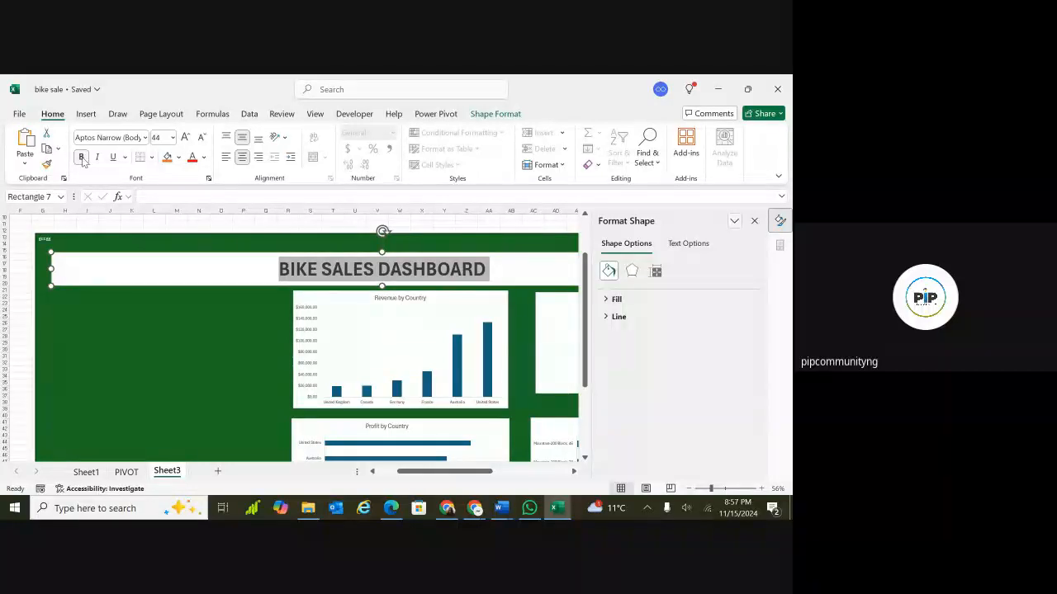
Color the banner title text dark green from the theme colors.
{"action": "left_click", "coordinate": [205, 159]}
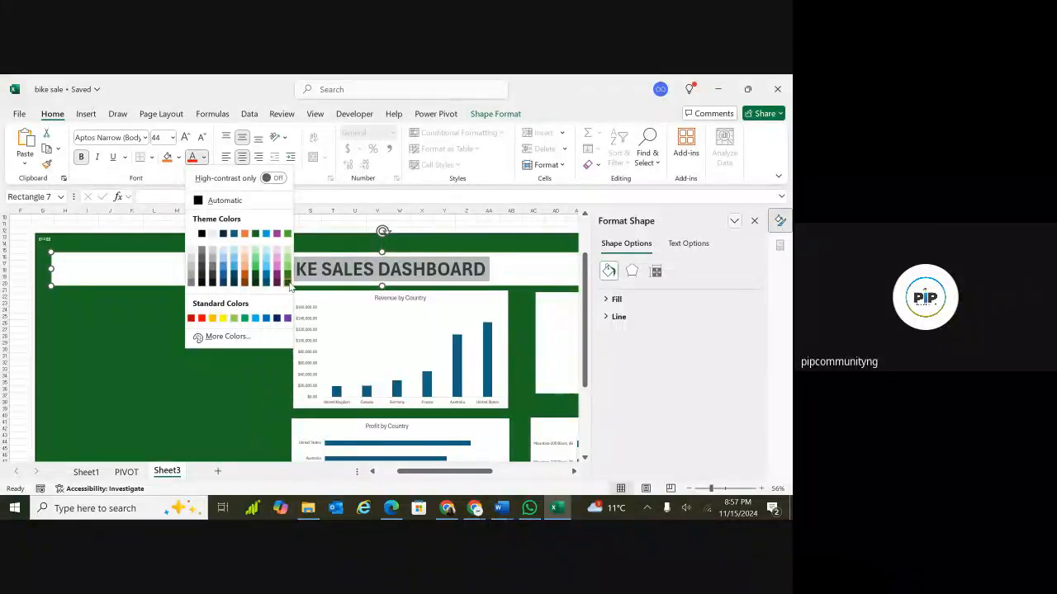
{"action": "left_click", "coordinate": [287, 282]}
{"action": "left_click", "coordinate": [226, 318]}
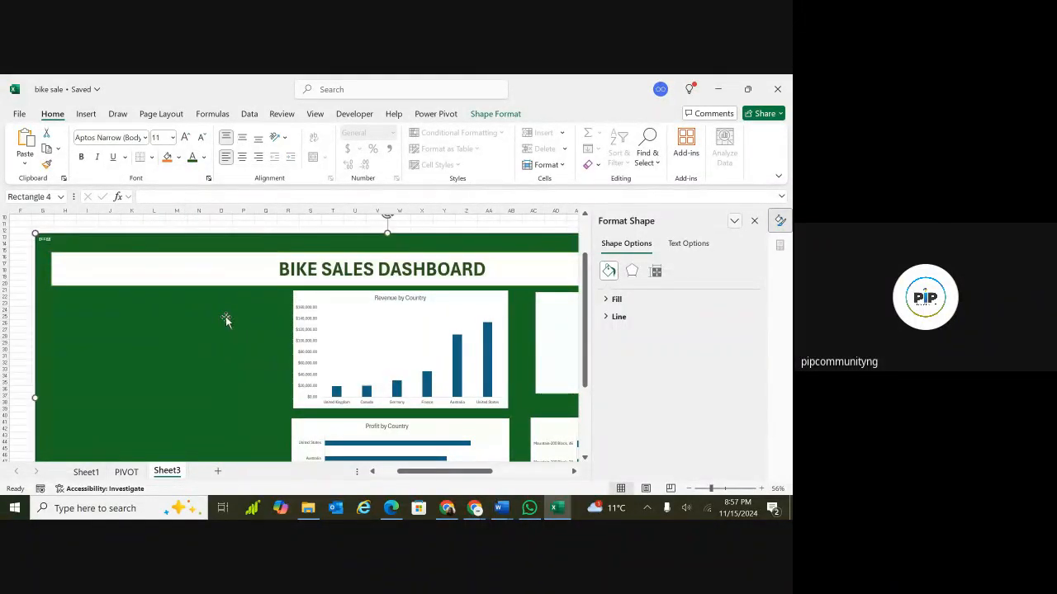
Insert a Country slicer connected to the Revenue by Country PivotChart.
{"action": "scroll", "coordinate": [226, 316], "scroll_direction": "down", "scroll_amount": 2, "text": "ctrl"}
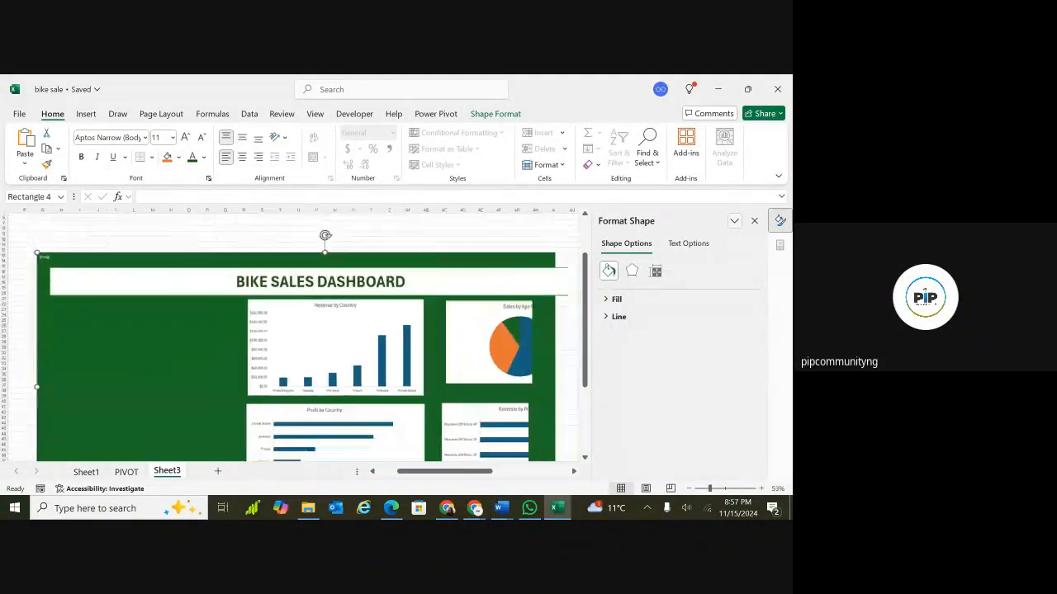
{"action": "scroll", "coordinate": [167, 333], "scroll_direction": "down", "scroll_amount": 1, "text": "ctrl"}
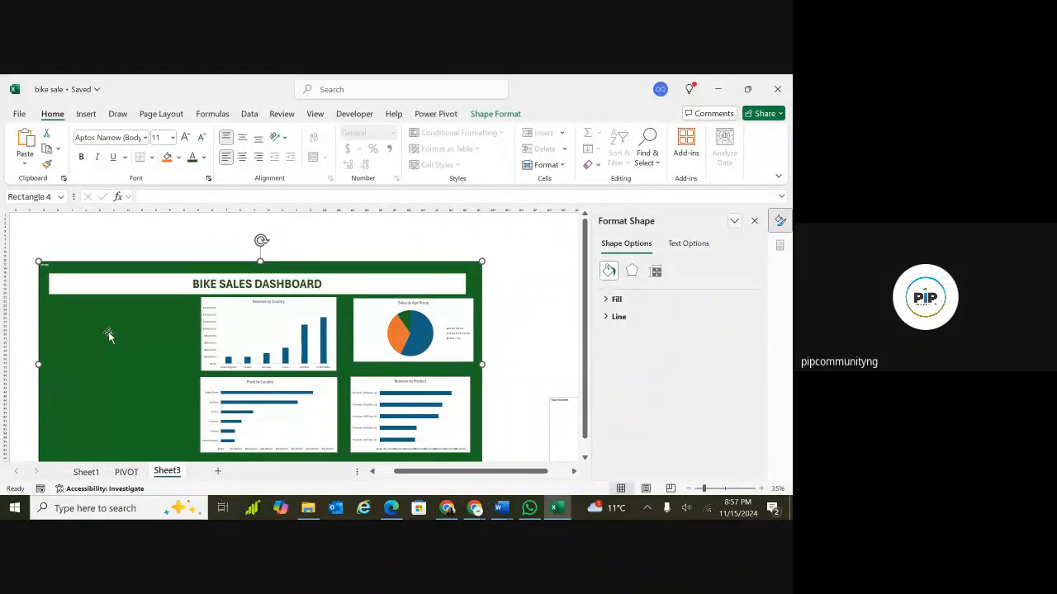
{"action": "left_click", "coordinate": [153, 246]}
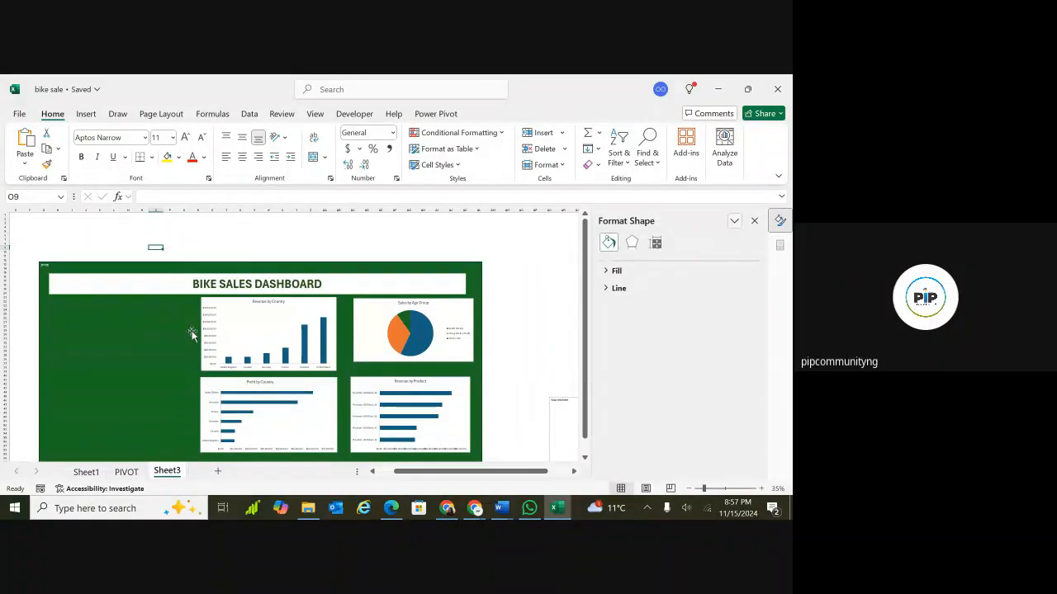
{"action": "left_click", "coordinate": [221, 303]}
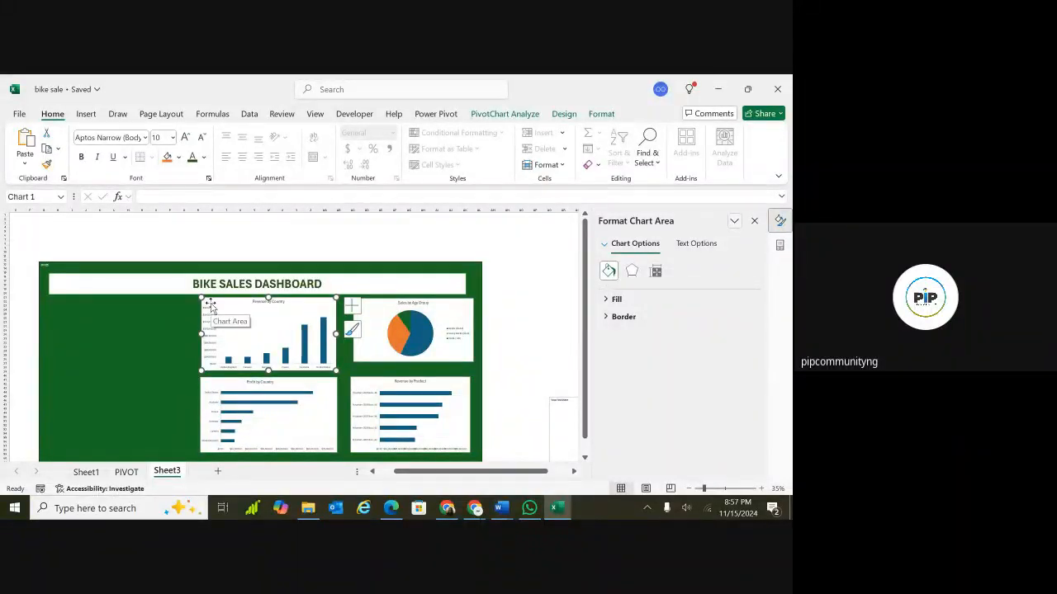
{"action": "left_click", "coordinate": [86, 116]}
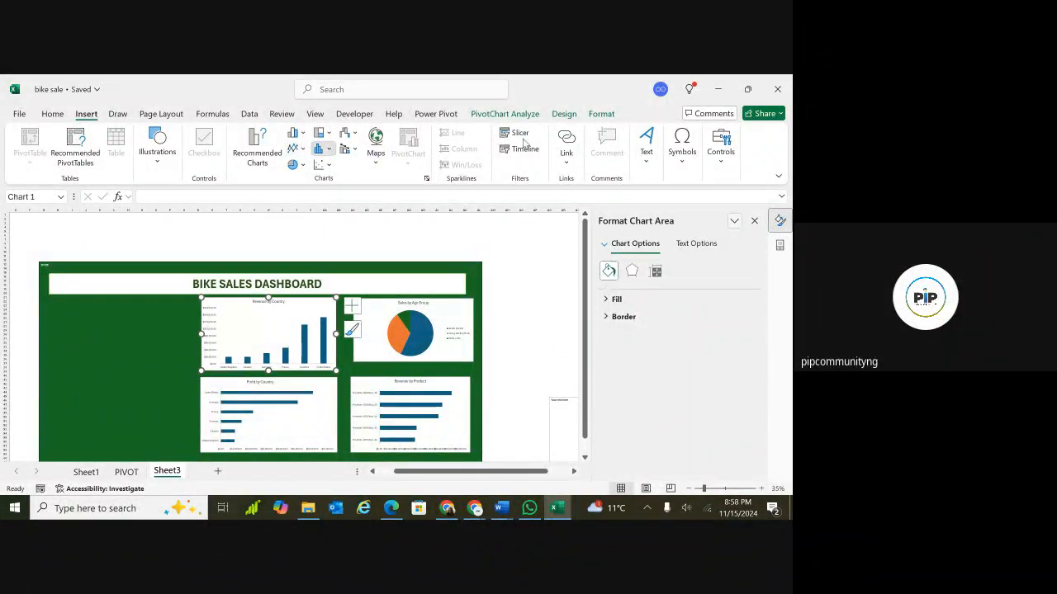
{"action": "left_click", "coordinate": [320, 149]}
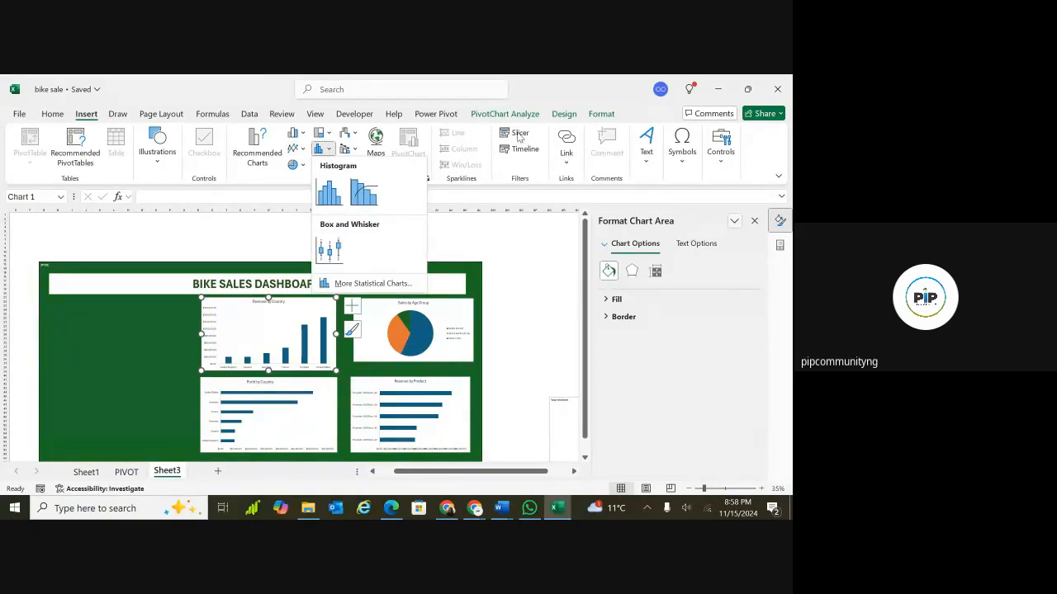
{"action": "left_click", "coordinate": [516, 137]}
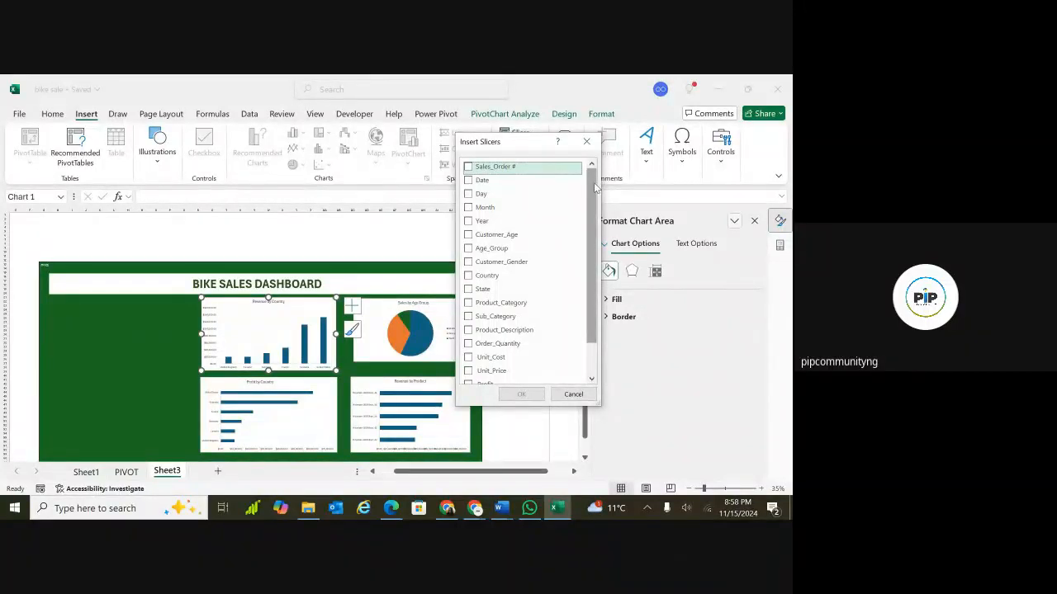
{"action": "mouse_move", "coordinate": [594, 188]}
{"action": "left_mouse_down"}
{"action": "mouse_move", "coordinate": [591, 227]}
{"action": "mouse_move", "coordinate": [591, 196]}
{"action": "left_mouse_up"}
{"action": "left_click_drag", "start_coordinate": [592, 196], "coordinate": [591, 228]}
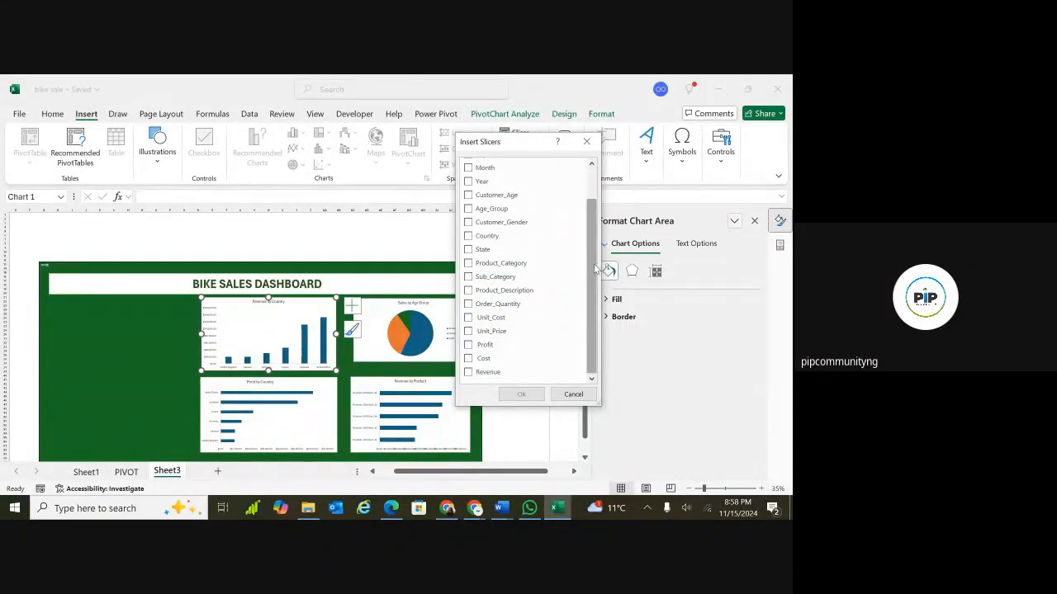
{"action": "left_click_drag", "start_coordinate": [595, 265], "coordinate": [594, 228]}
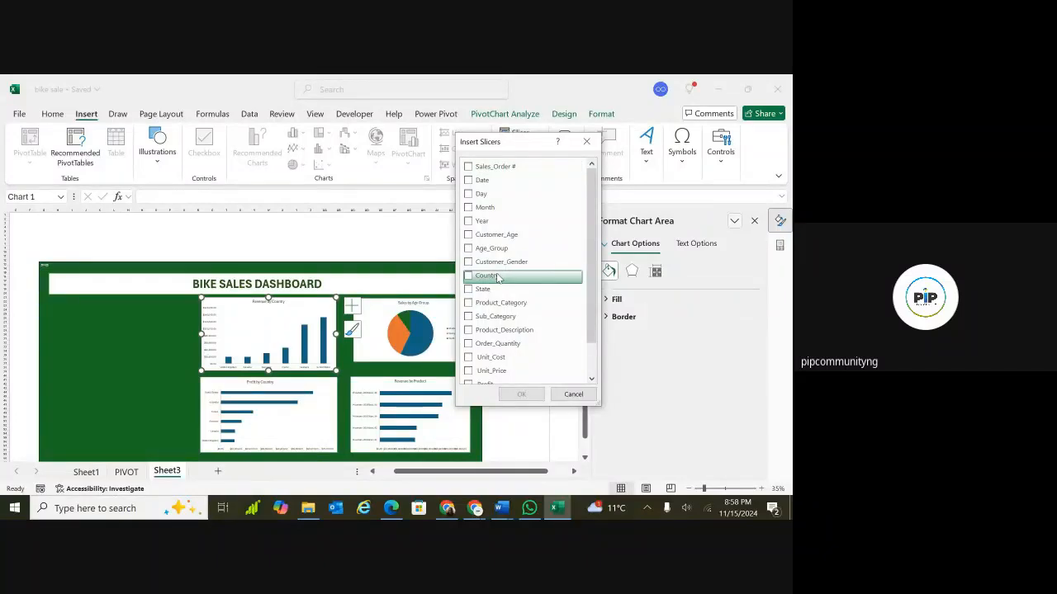
{"action": "left_click", "coordinate": [469, 278]}
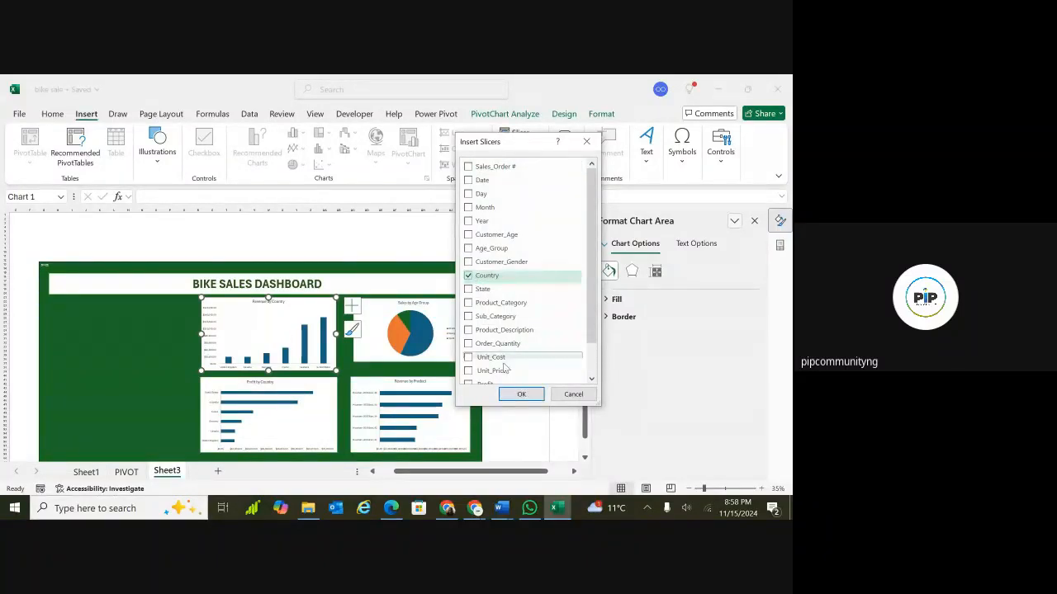
{"action": "left_click", "coordinate": [521, 394]}
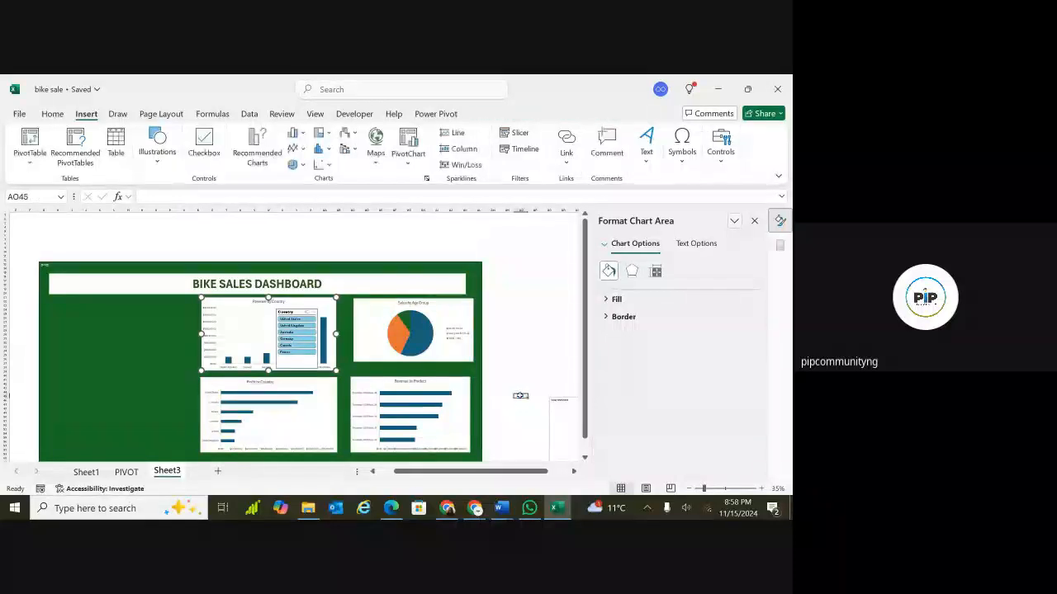
Move the Country slicer into the empty green area left of the charts.
{"action": "left_click_drag", "start_coordinate": [287, 308], "coordinate": [149, 308]}
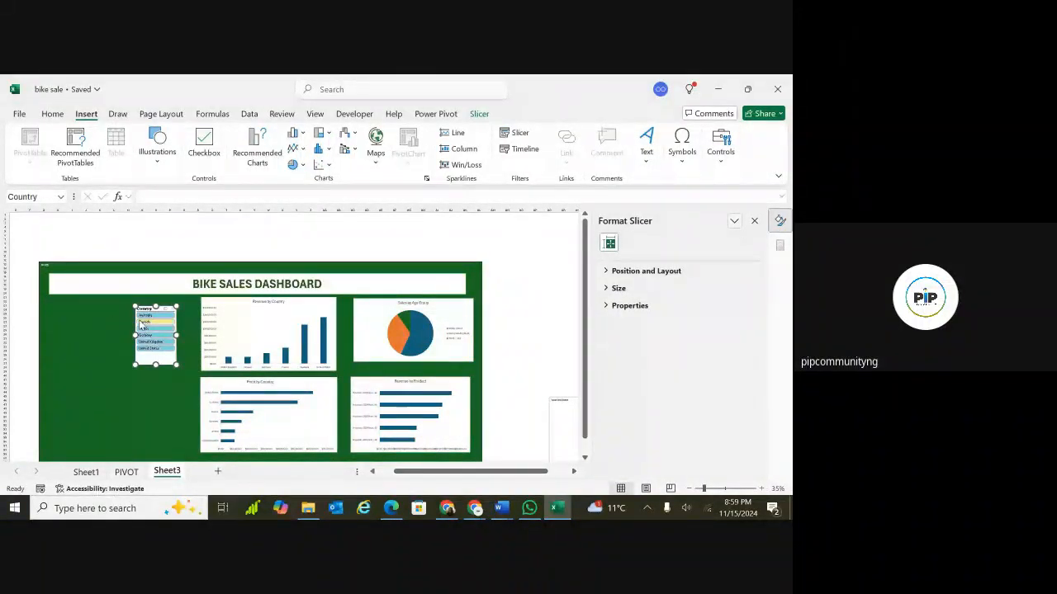
{"action": "scroll", "coordinate": [142, 328], "scroll_direction": "up", "scroll_amount": 1}
{"action": "scroll", "coordinate": [194, 293], "scroll_direction": "up", "scroll_amount": 1}
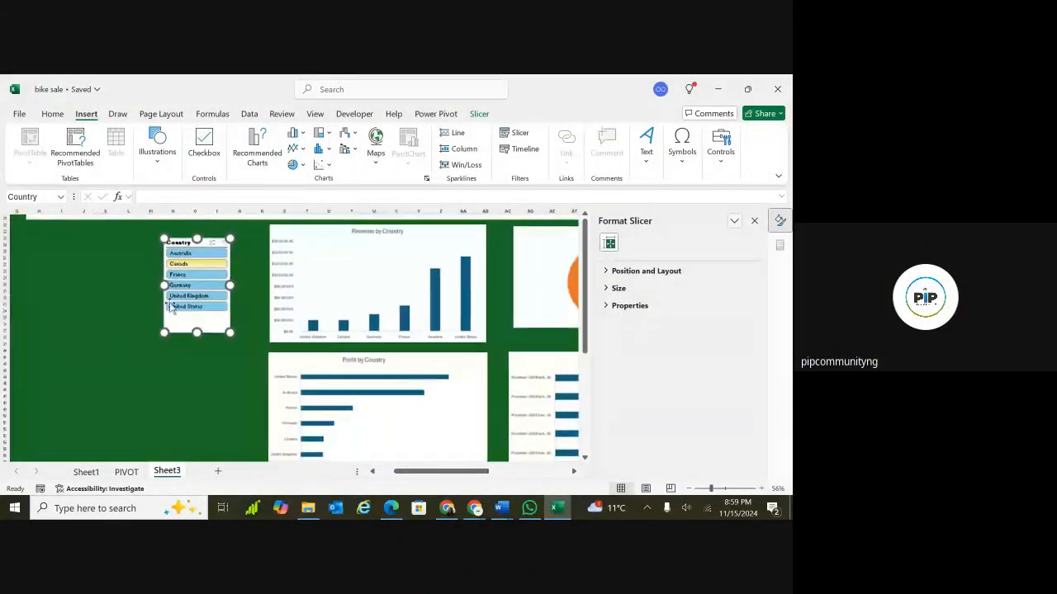
Test the Country slicer by filtering Germany, France and United Kingdom, then clear the filter.
{"action": "left_click", "coordinate": [195, 289]}
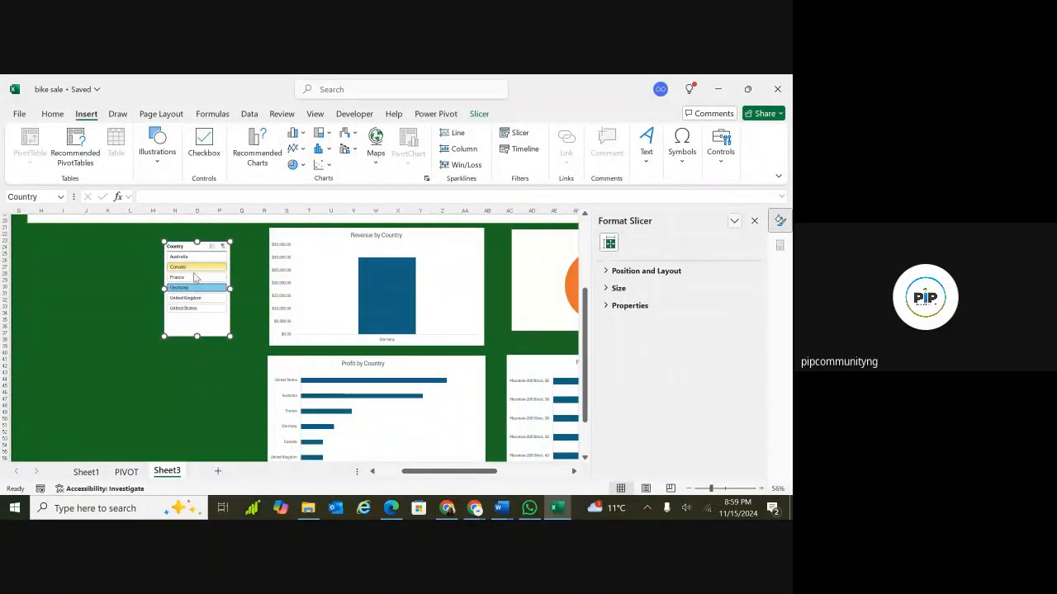
{"action": "left_click", "coordinate": [194, 277]}
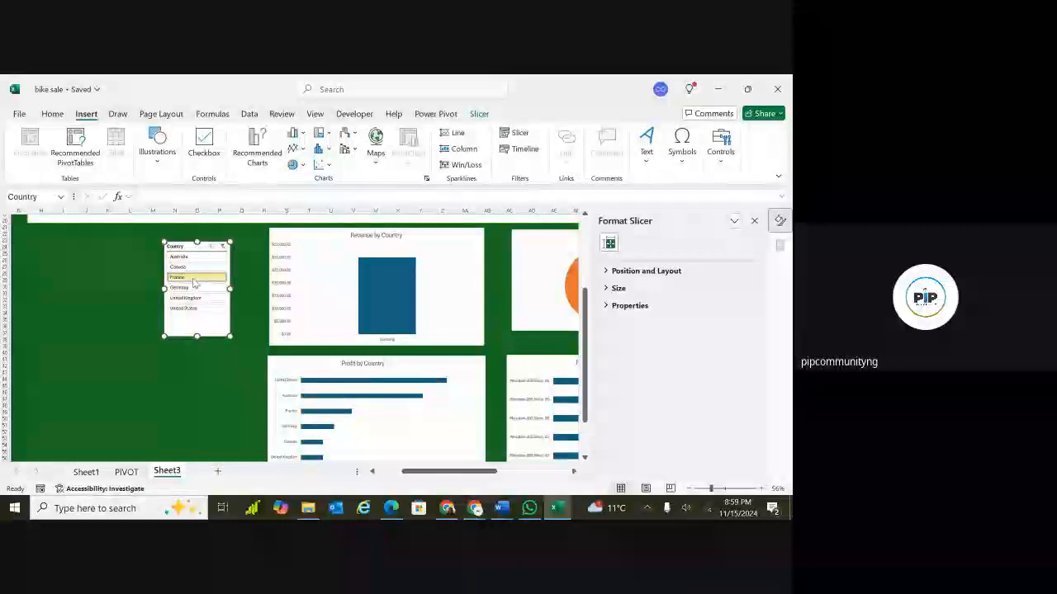
{"action": "left_click", "coordinate": [193, 298]}
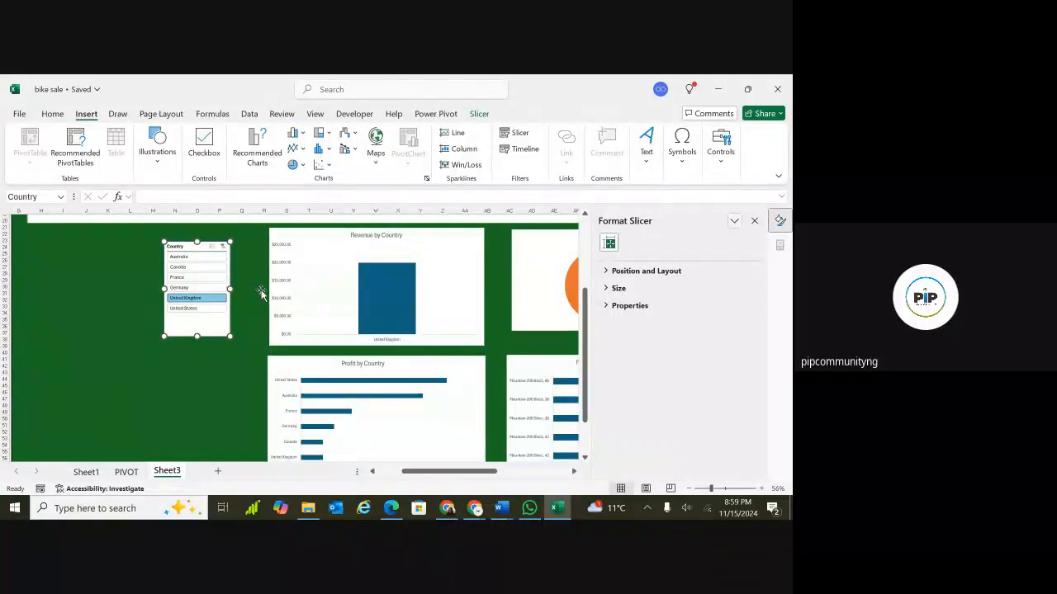
{"action": "left_click", "coordinate": [331, 244]}
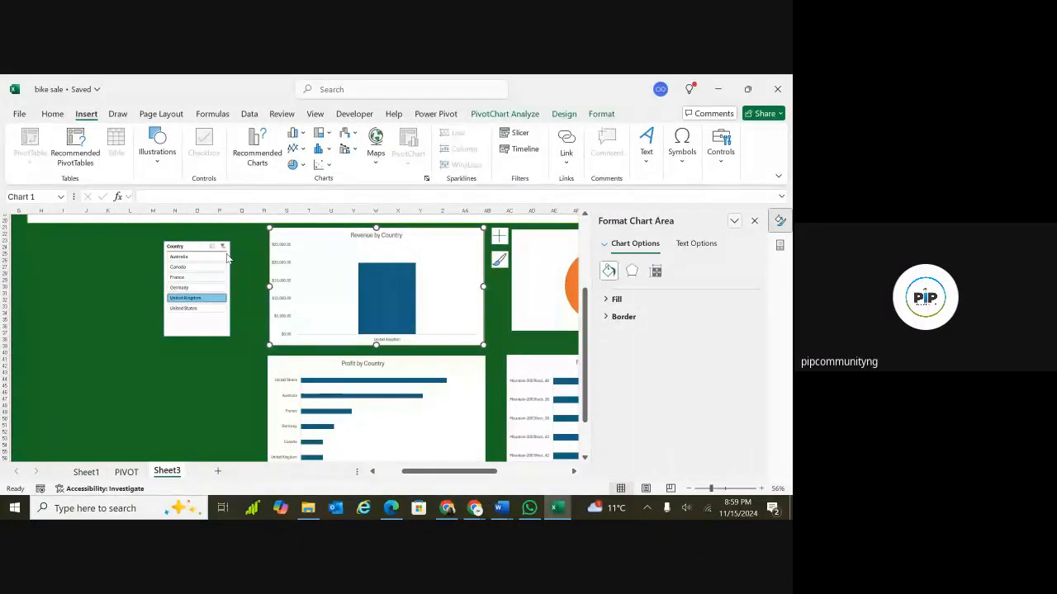
{"action": "left_click", "coordinate": [223, 247]}
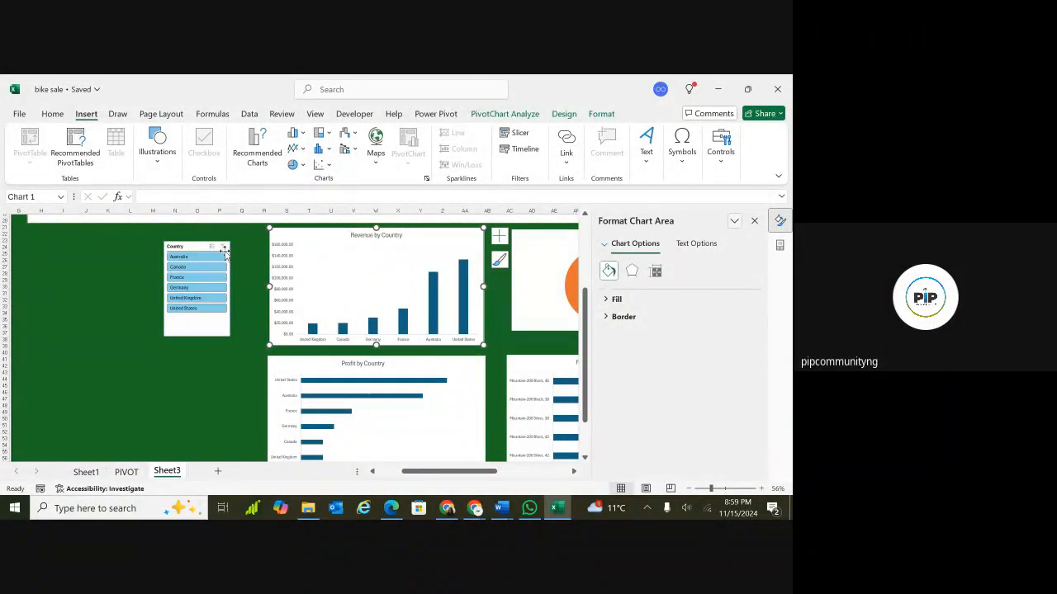
Filter the dashboard to Canada using the Country slicer.
{"action": "scroll", "coordinate": [94, 389], "scroll_direction": "down", "scroll_amount": 3}
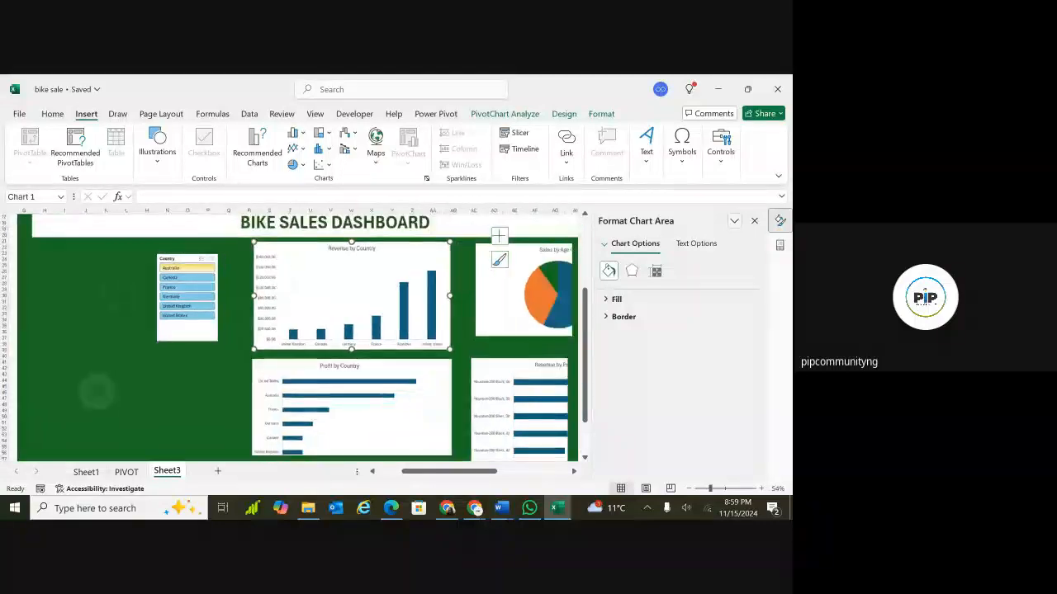
{"action": "scroll", "coordinate": [164, 308], "scroll_direction": "up", "scroll_amount": 1}
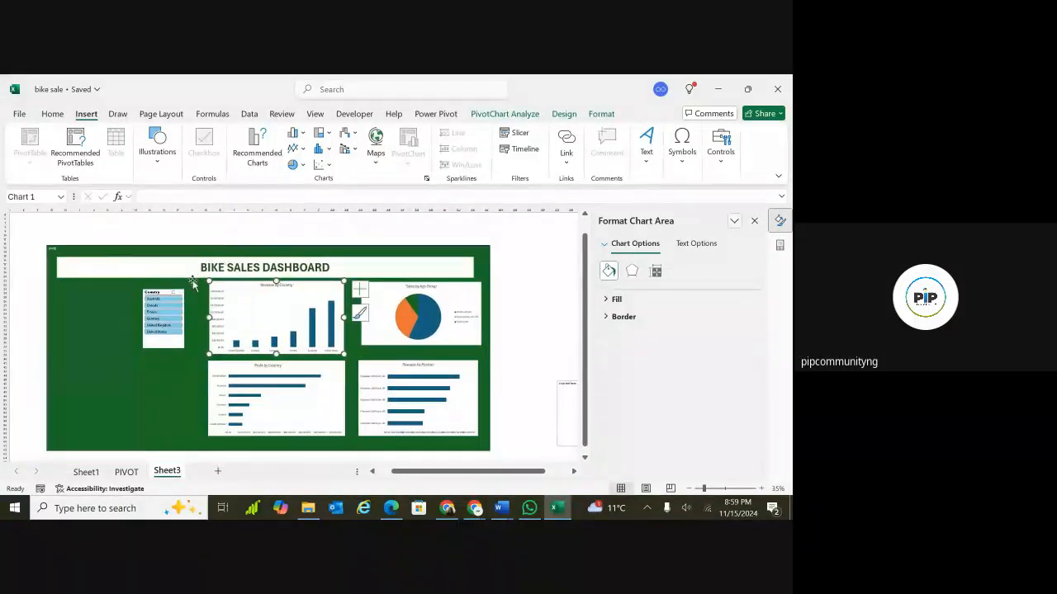
{"action": "left_click", "coordinate": [163, 306]}
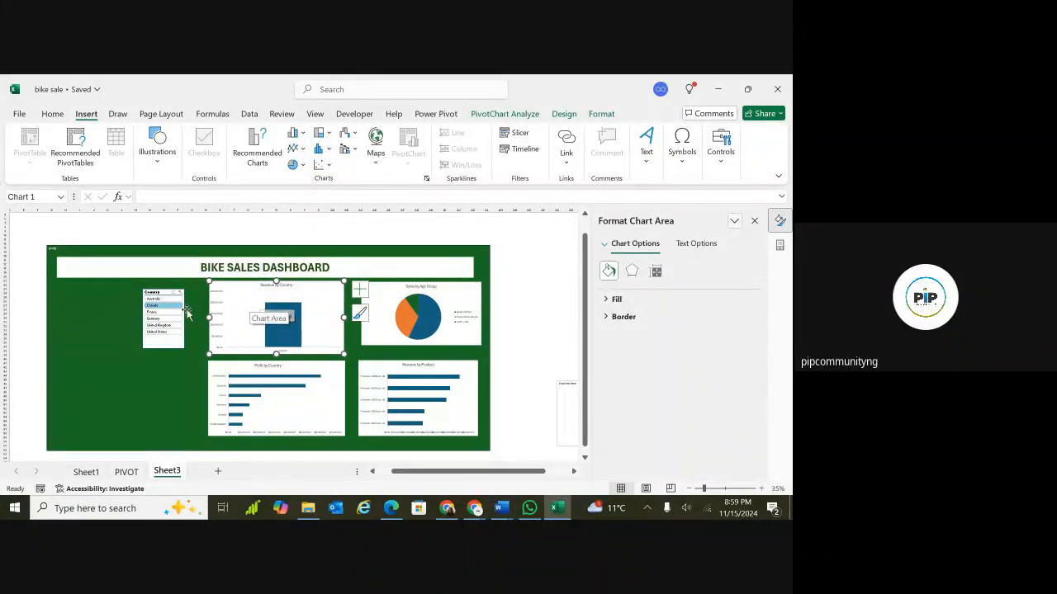
Connect the Country slicer to the Profit_by_country, Revenue_by_Product, Sales_by_Age_Group, Total_Profit, Total_Quantity and Total_Revenue PivotTables.
{"action": "scroll", "coordinate": [264, 312], "scroll_direction": "up", "scroll_amount": 4}
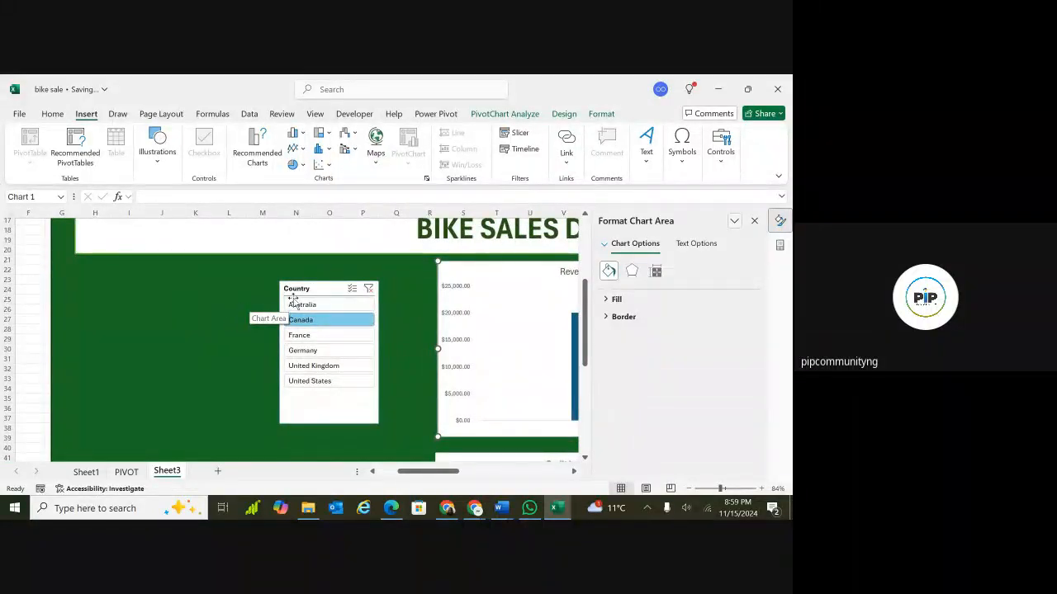
{"action": "left_click", "coordinate": [337, 291]}
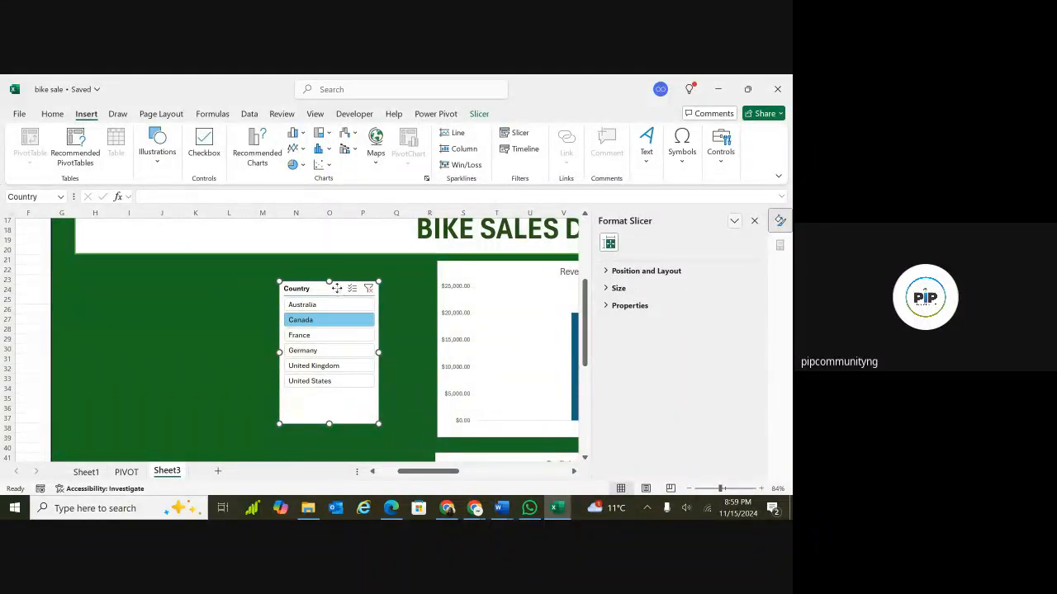
{"action": "right_click", "coordinate": [336, 289]}
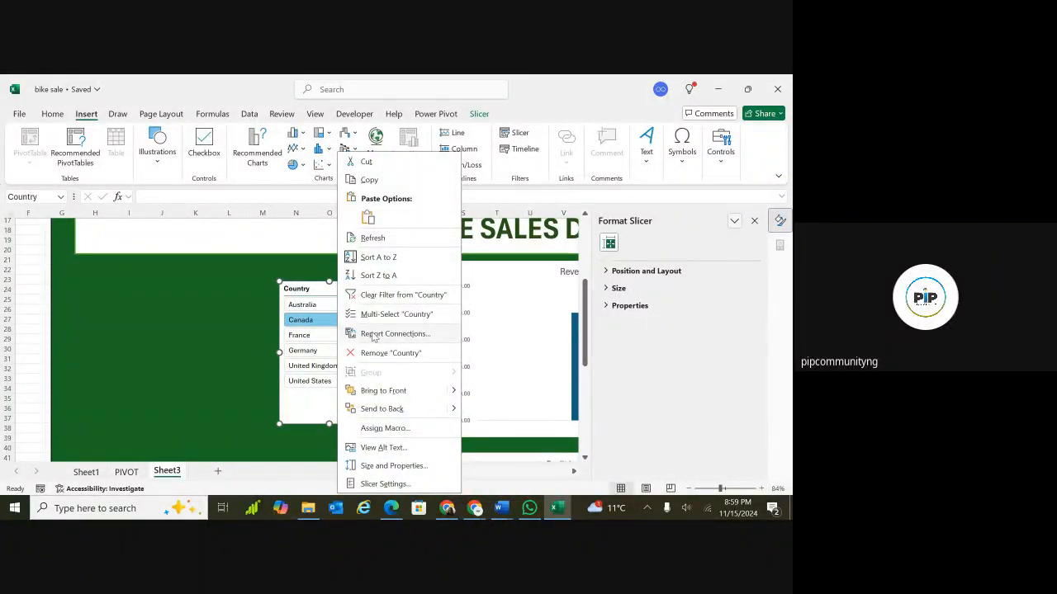
{"action": "left_click", "coordinate": [373, 335]}
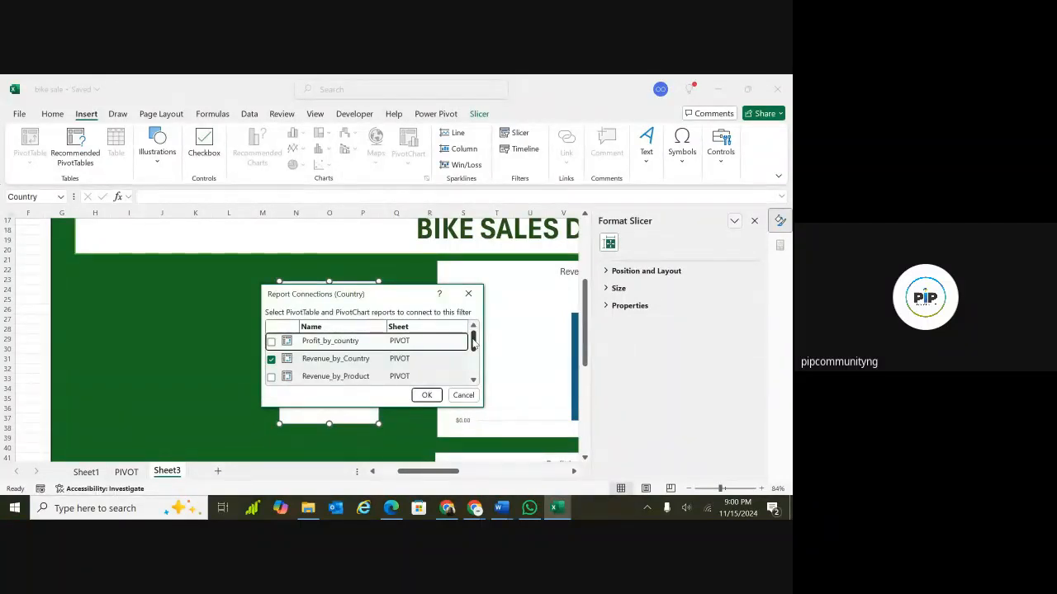
{"action": "left_click_drag", "start_coordinate": [474, 344], "coordinate": [474, 351]}
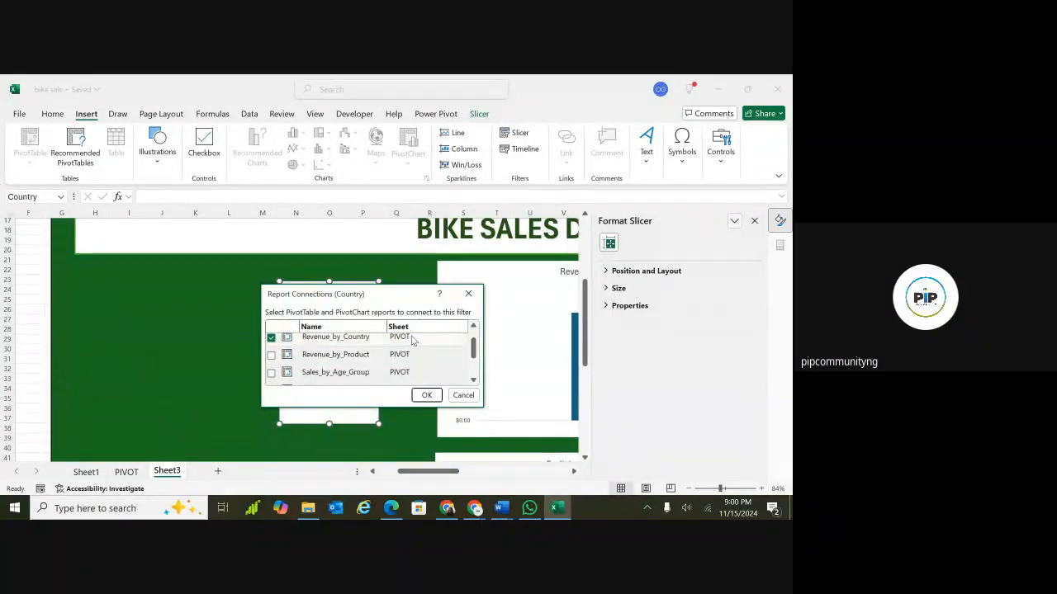
{"action": "left_click_drag", "start_coordinate": [473, 350], "coordinate": [474, 356]}
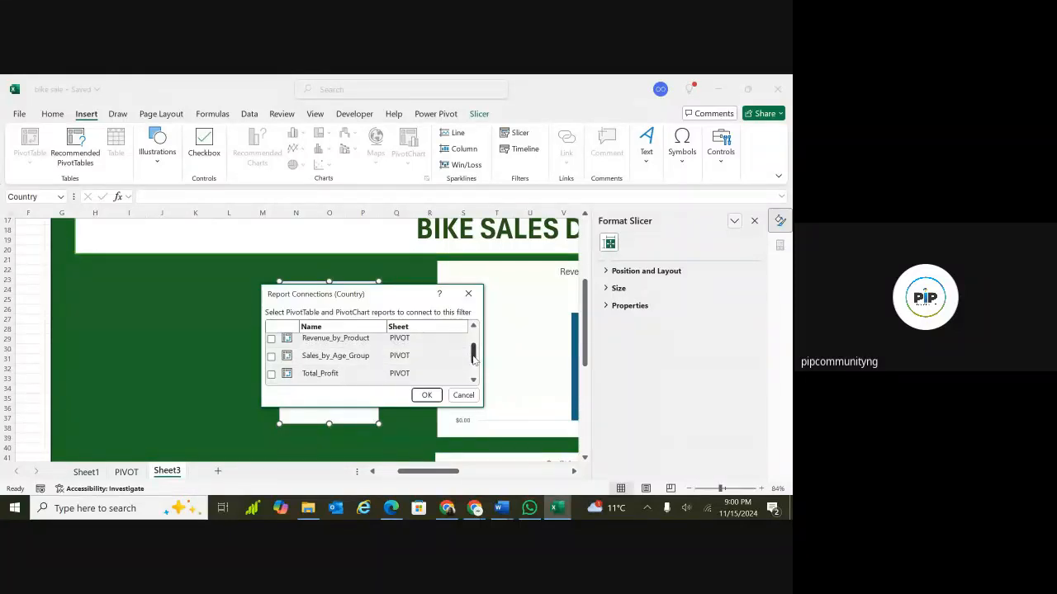
{"action": "mouse_move", "coordinate": [473, 357]}
{"action": "left_mouse_down"}
{"action": "mouse_move", "coordinate": [472, 368]}
{"action": "mouse_move", "coordinate": [476, 342]}
{"action": "left_mouse_up"}
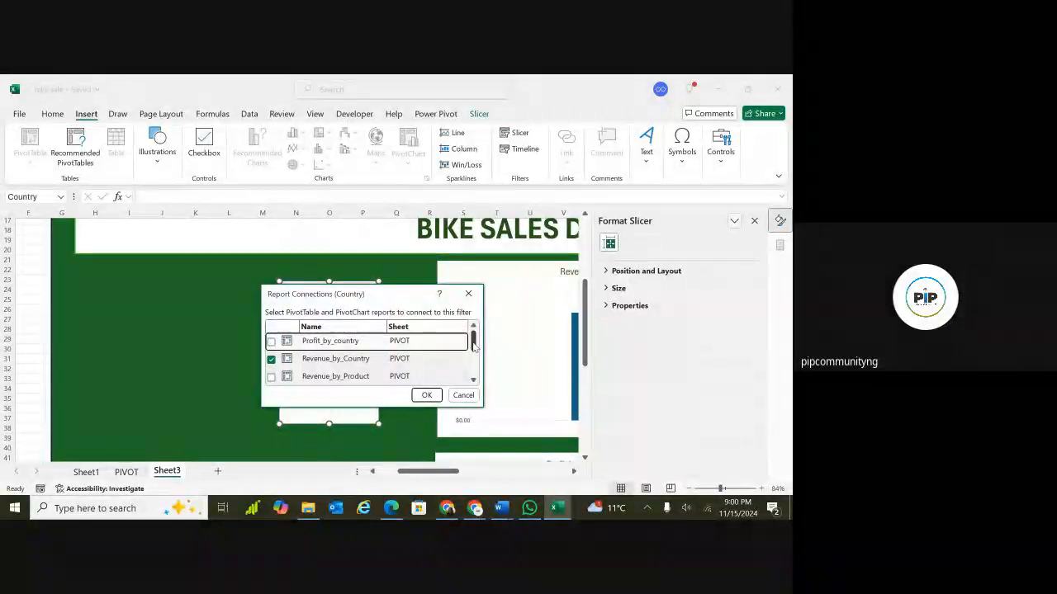
{"action": "left_click_drag", "start_coordinate": [474, 345], "coordinate": [473, 354]}
{"action": "left_click_drag", "start_coordinate": [473, 352], "coordinate": [475, 345]}
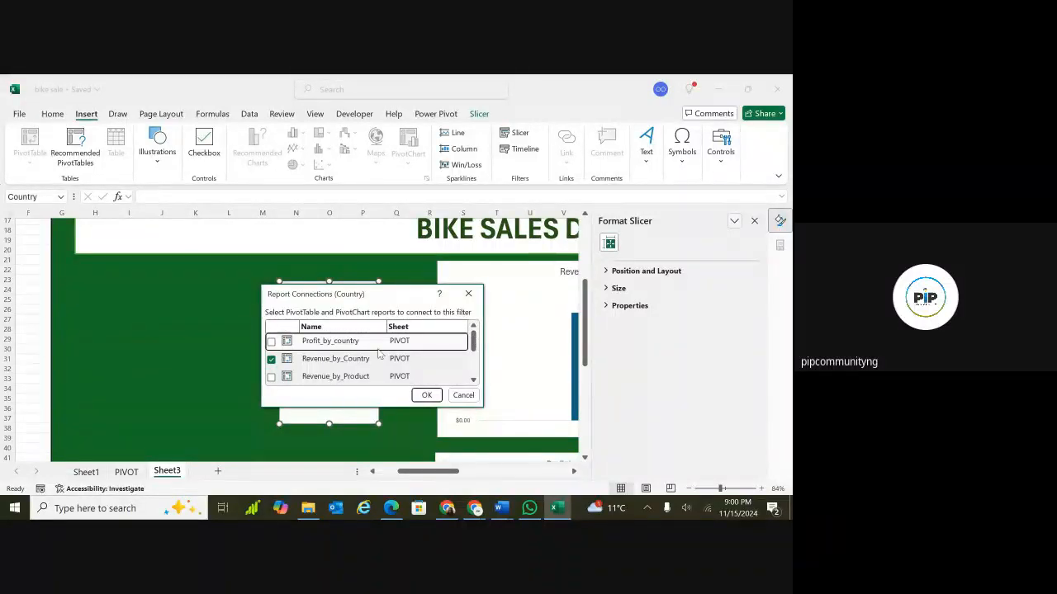
{"action": "left_click", "coordinate": [272, 342]}
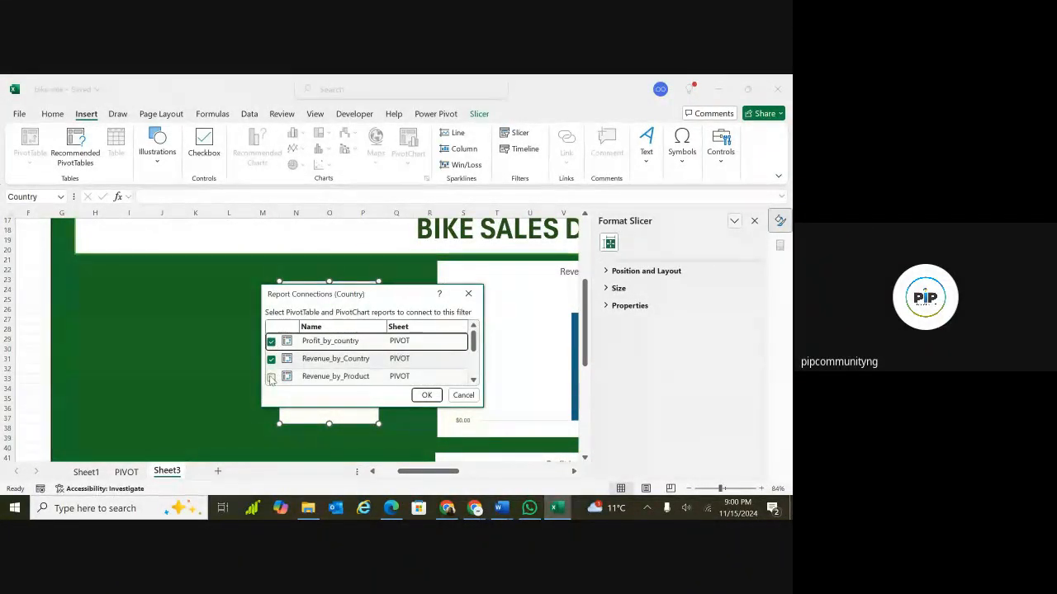
{"action": "left_click", "coordinate": [271, 376]}
{"action": "left_click_drag", "start_coordinate": [472, 344], "coordinate": [473, 358]}
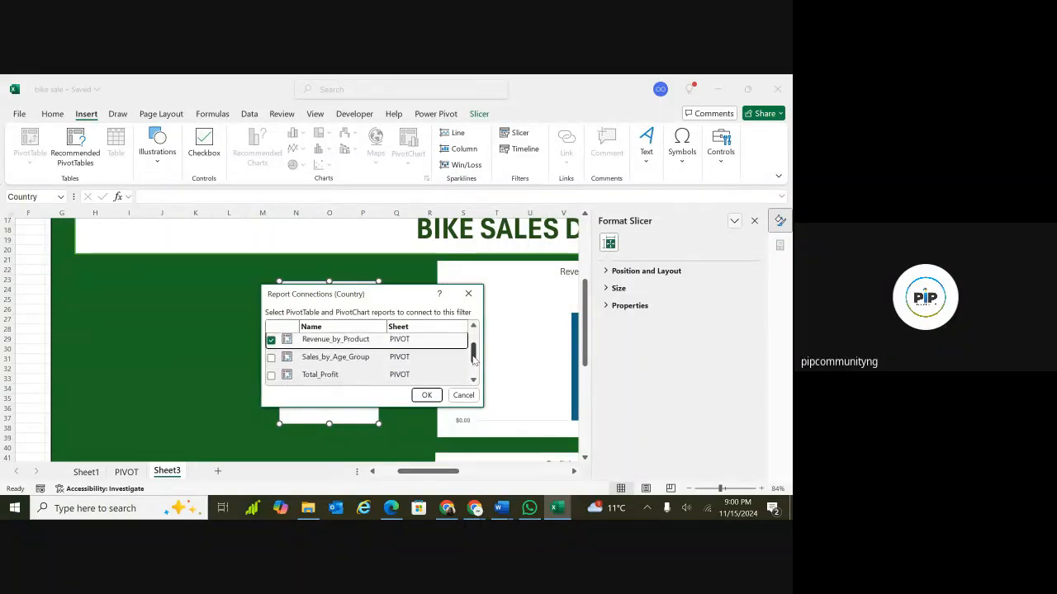
{"action": "left_click", "coordinate": [271, 357]}
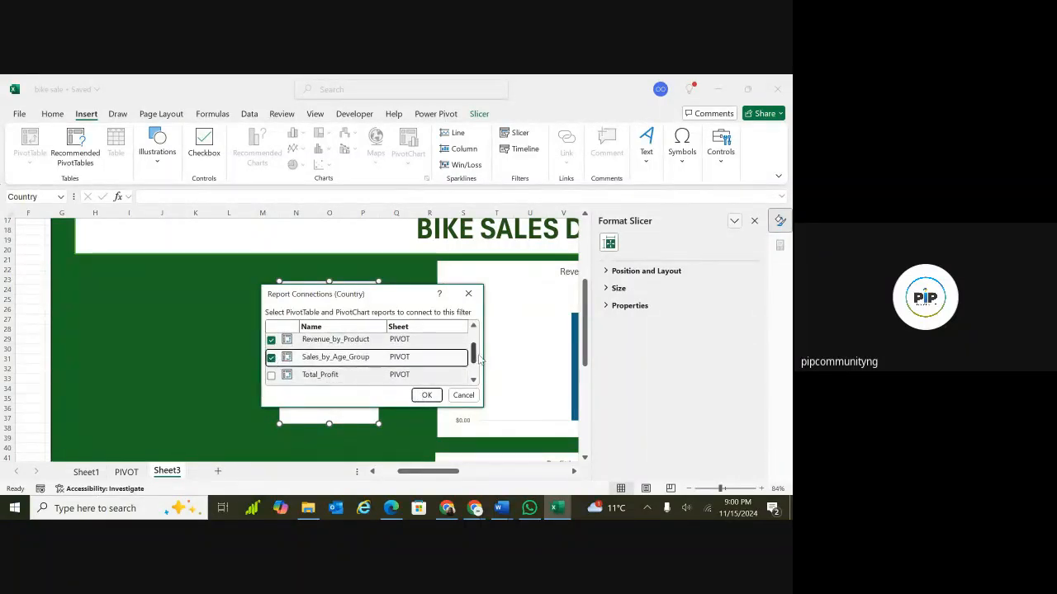
{"action": "left_click_drag", "start_coordinate": [475, 357], "coordinate": [475, 363]}
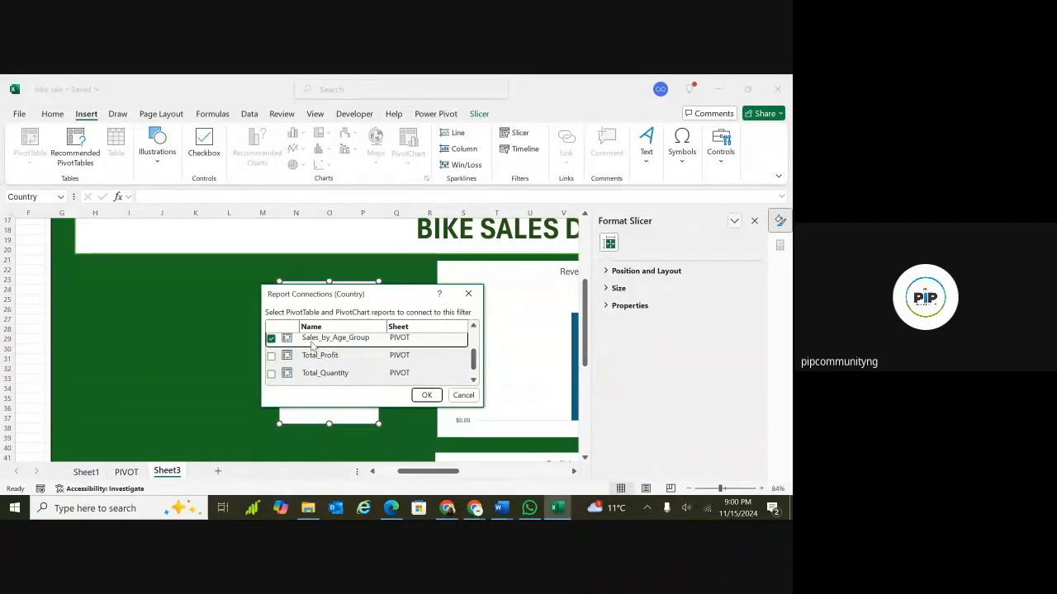
{"action": "left_click", "coordinate": [272, 355]}
{"action": "left_click", "coordinate": [271, 374]}
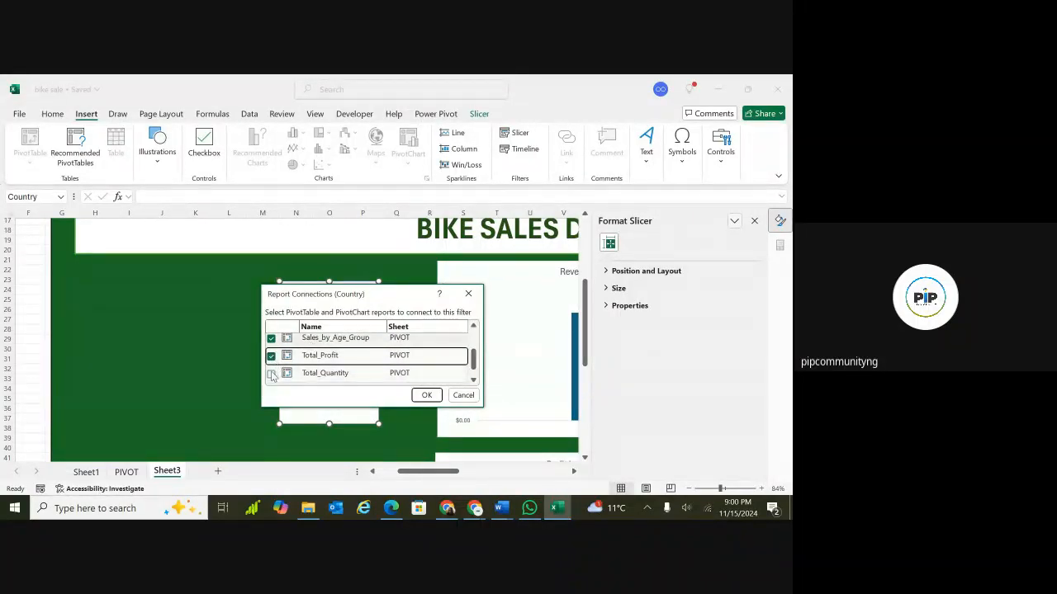
{"action": "scroll", "coordinate": [468, 364], "scroll_direction": "down", "scroll_amount": 1}
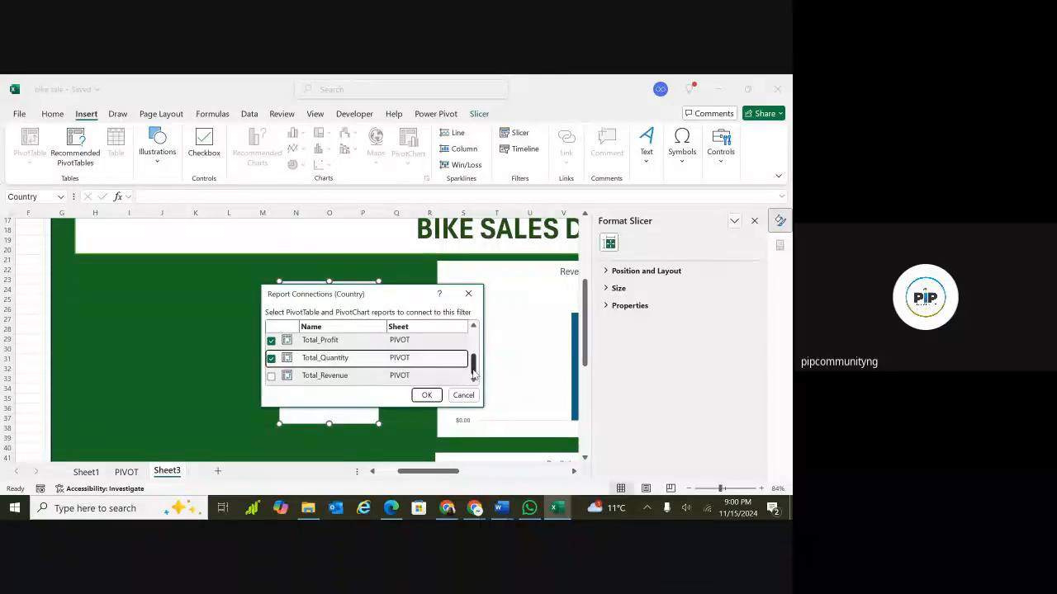
{"action": "left_click", "coordinate": [272, 377]}
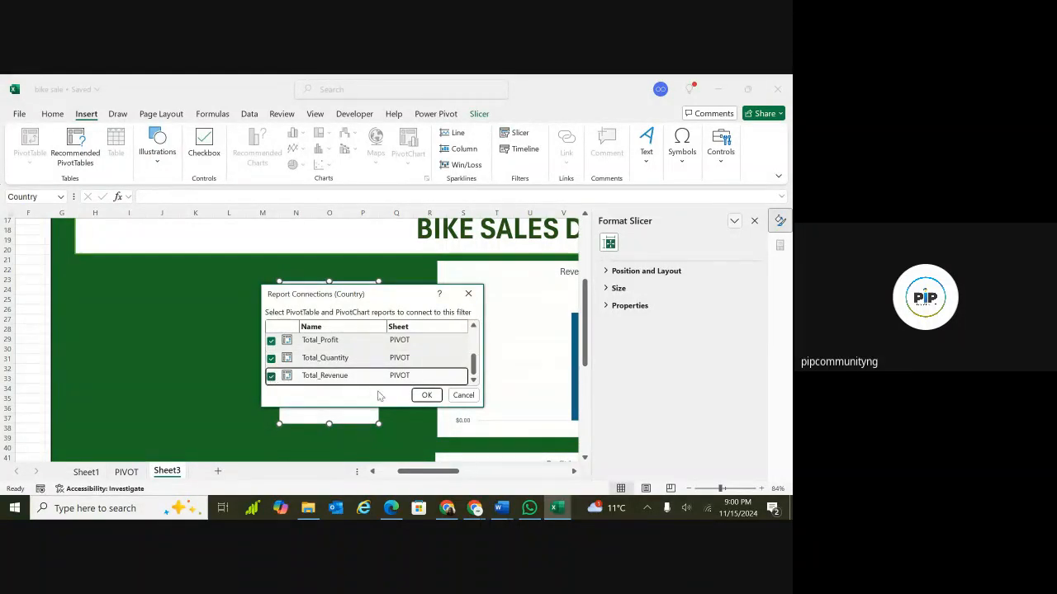
{"action": "left_click", "coordinate": [425, 395]}
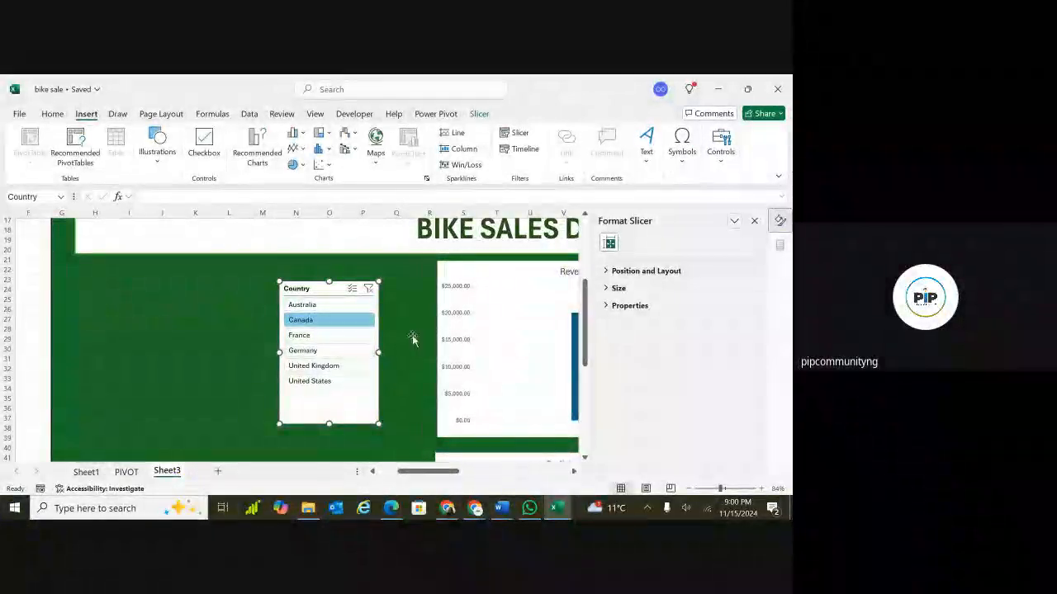
Filter the dashboard to Germany using the Country slicer.
{"action": "left_click", "coordinate": [328, 351]}
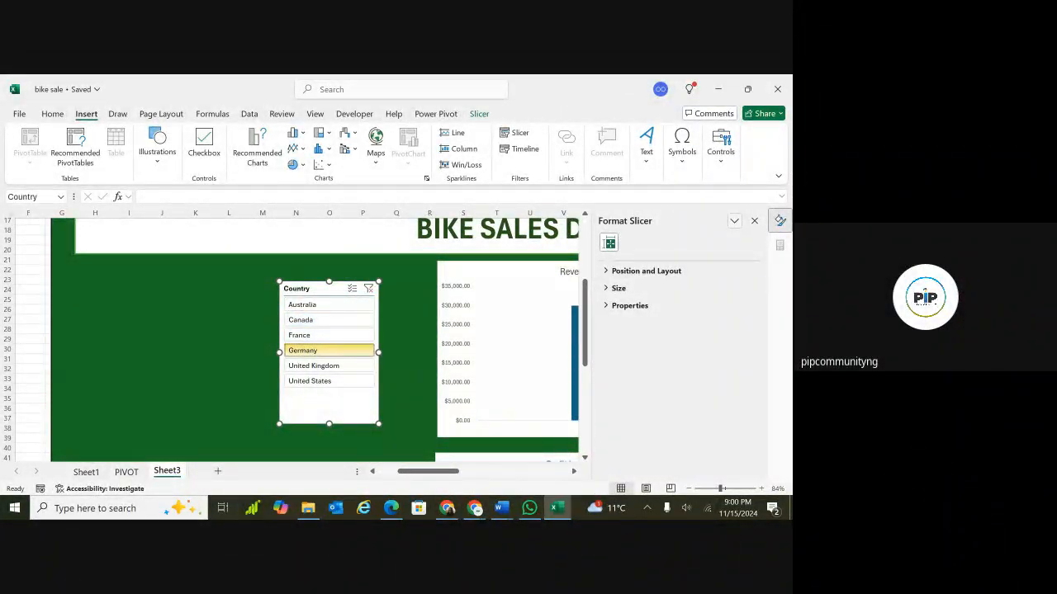
{"action": "scroll", "coordinate": [371, 278], "scroll_direction": "down", "scroll_amount": 3}
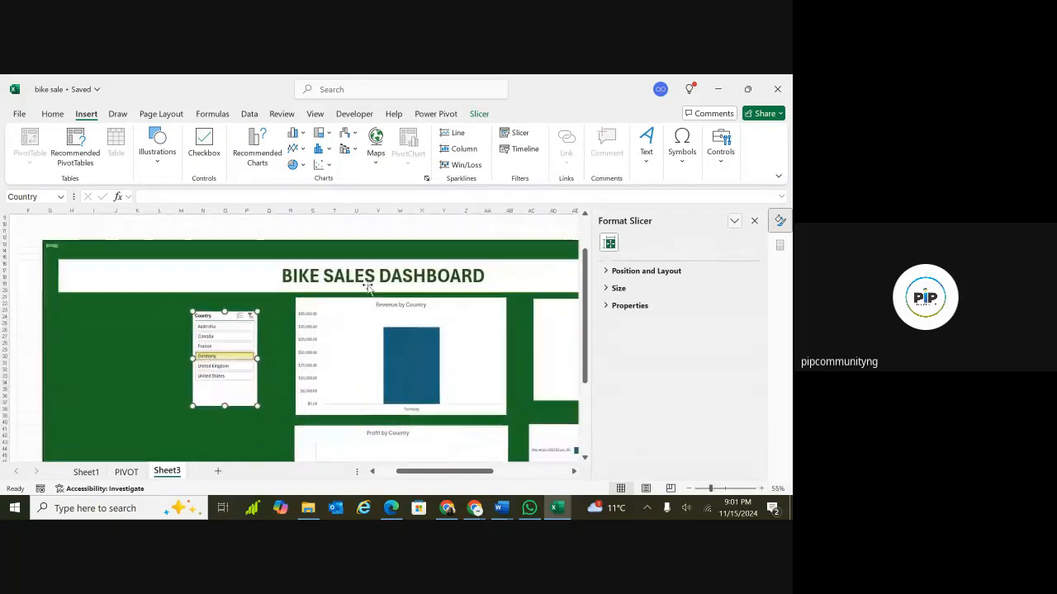
Set the ribbon to show tabs only and close the Format Slicer pane.
{"action": "left_click", "coordinate": [777, 177]}
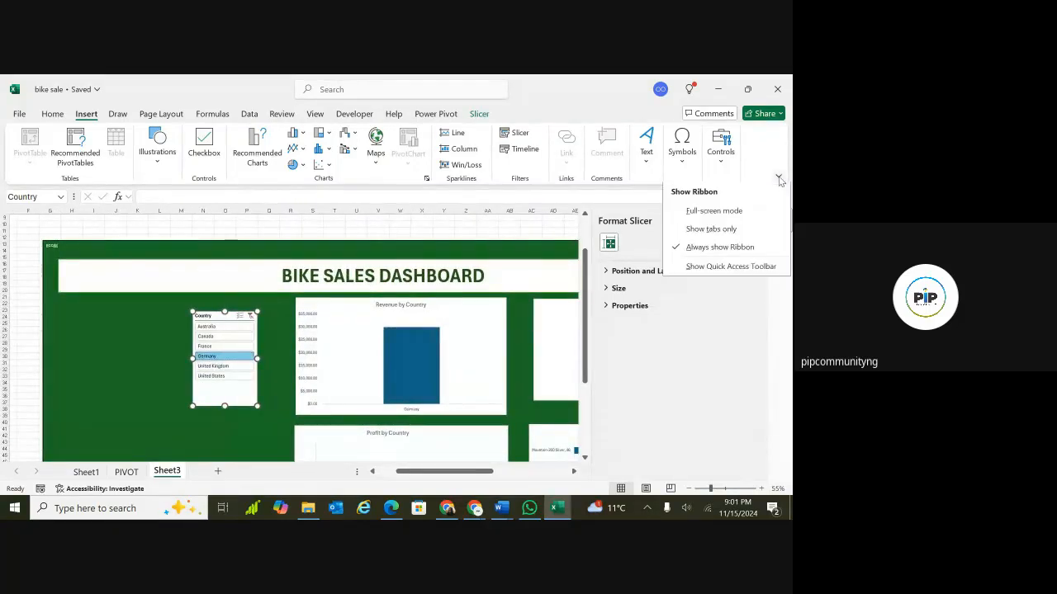
{"action": "left_click", "coordinate": [708, 229]}
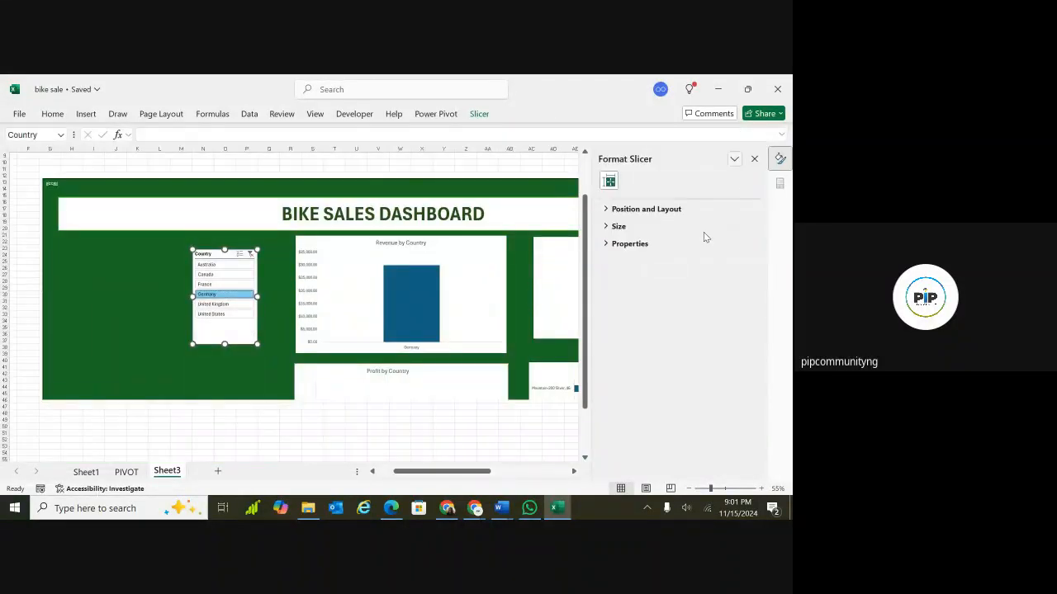
{"action": "left_click", "coordinate": [754, 160]}
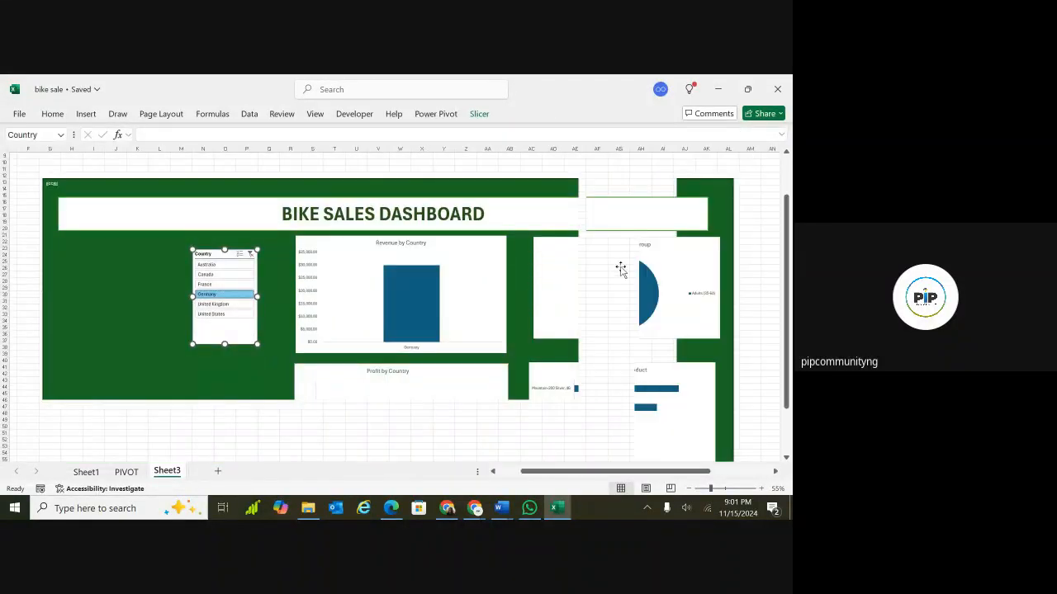
Close the PivotChart Fields pane and deselect the dashboard objects.
{"action": "mouse_move", "coordinate": [684, 263]}
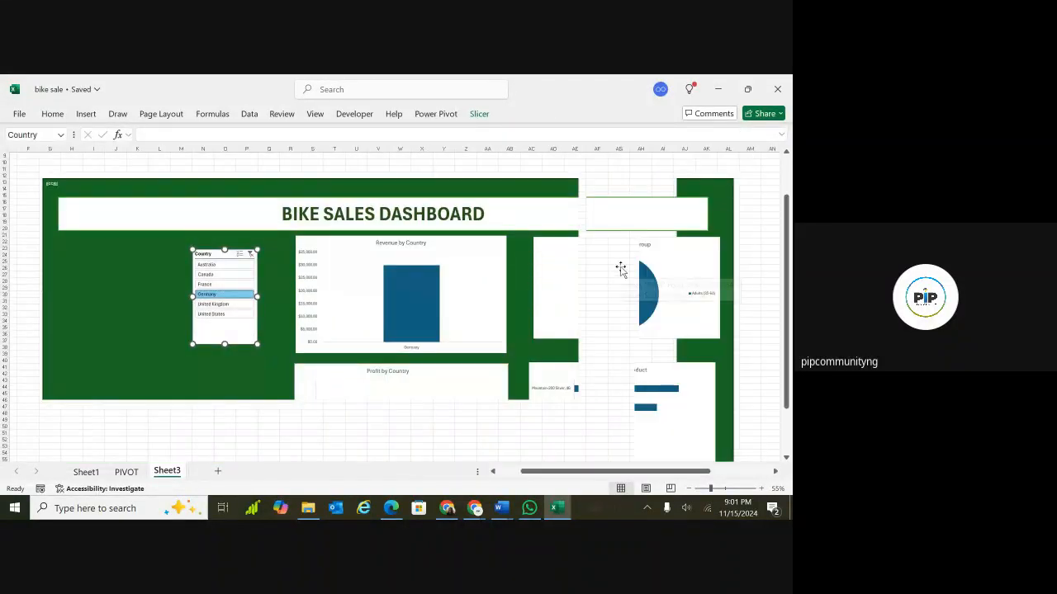
{"action": "left_click", "coordinate": [741, 257]}
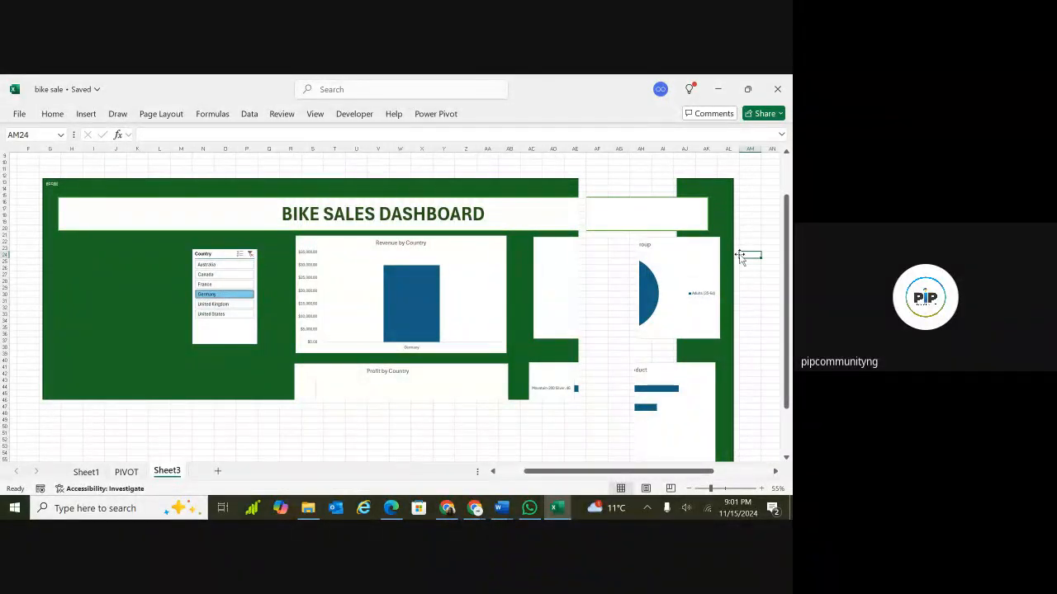
{"action": "left_click", "coordinate": [743, 267]}
{"action": "left_click", "coordinate": [474, 280]}
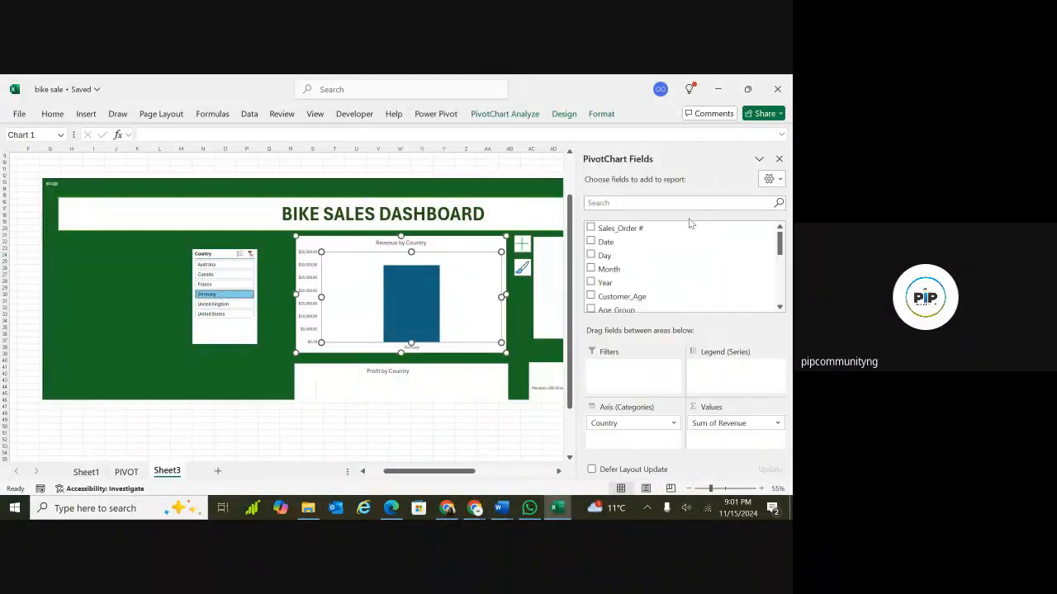
{"action": "left_click", "coordinate": [778, 159]}
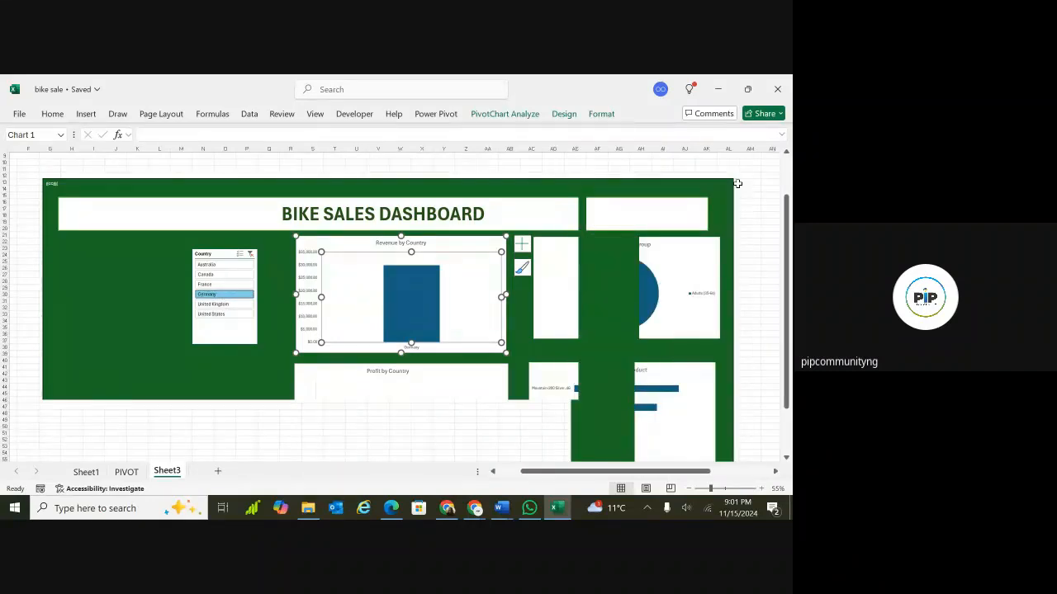
{"action": "left_click", "coordinate": [750, 255]}
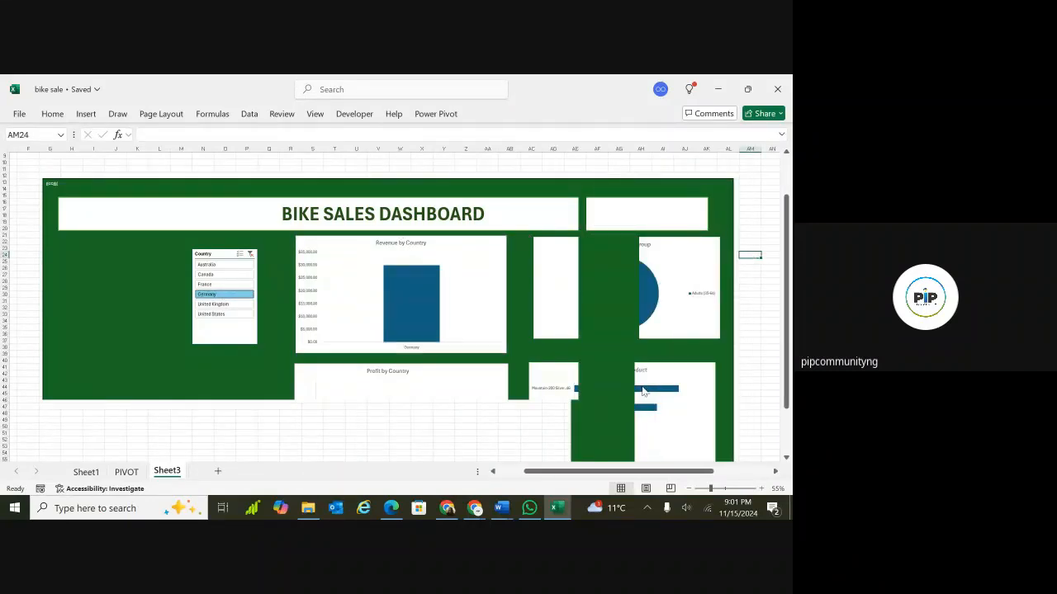
Filter the dashboard to United States using the Country slicer.
{"action": "left_click", "coordinate": [700, 489]}
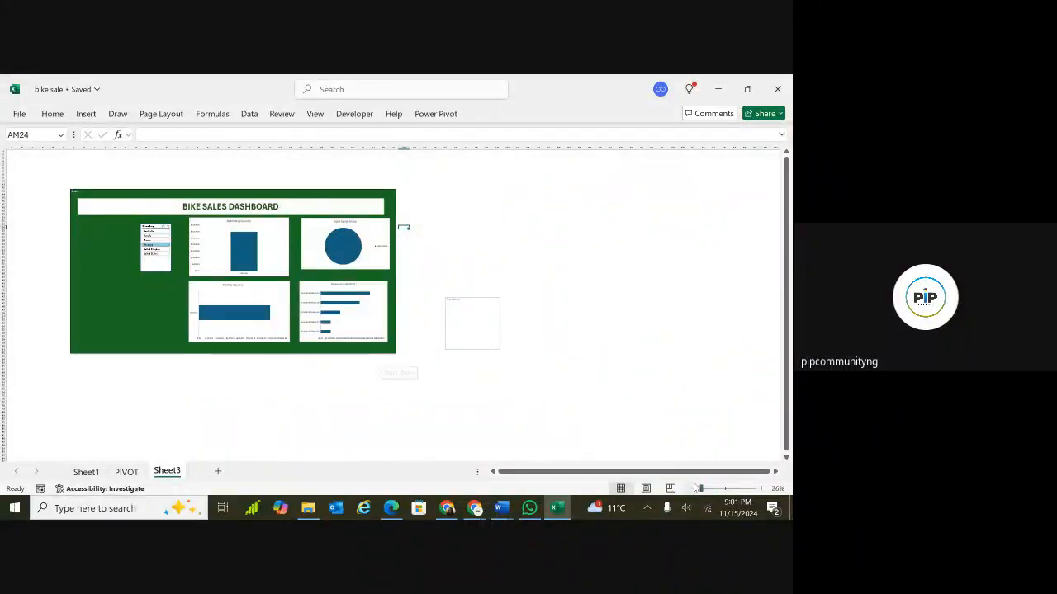
{"action": "left_click_drag", "start_coordinate": [701, 489], "coordinate": [713, 489]}
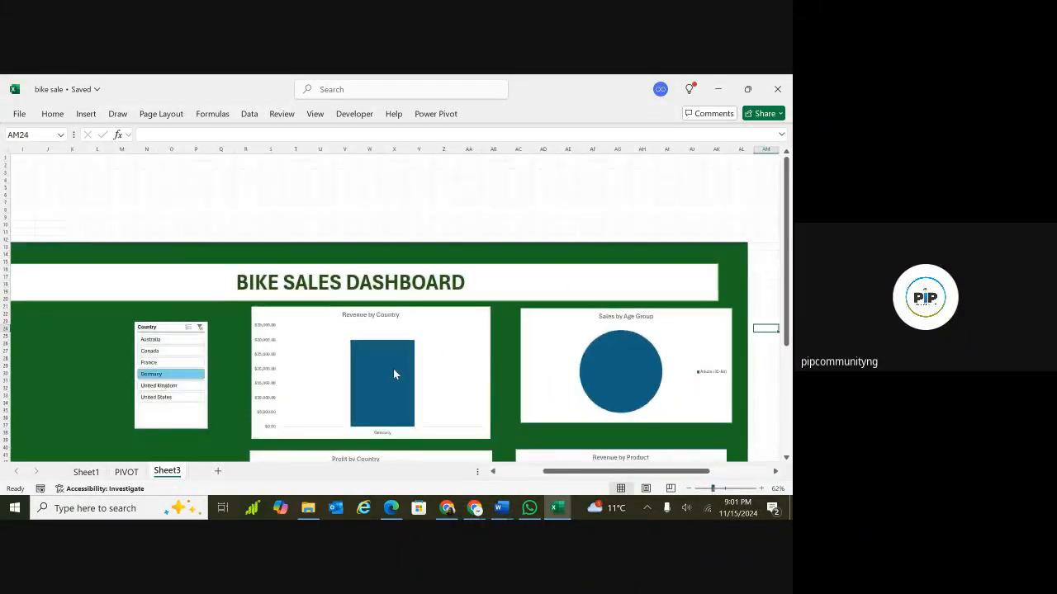
{"action": "mouse_move", "coordinate": [393, 368]}
{"action": "scroll", "coordinate": [206, 326], "scroll_direction": "down", "scroll_amount": 2}
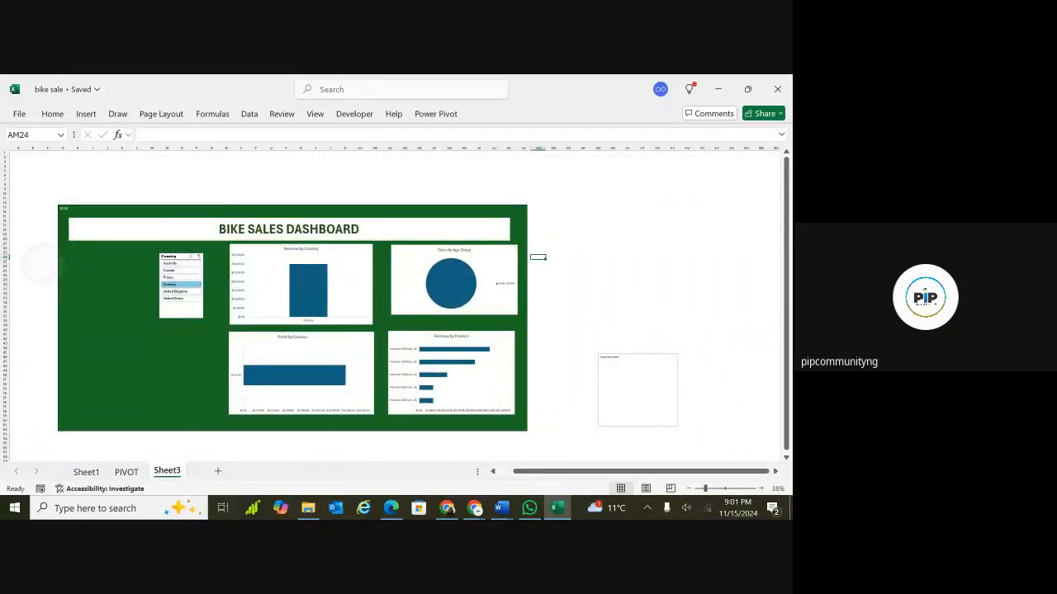
{"action": "scroll", "coordinate": [130, 269], "scroll_direction": "up", "scroll_amount": 1}
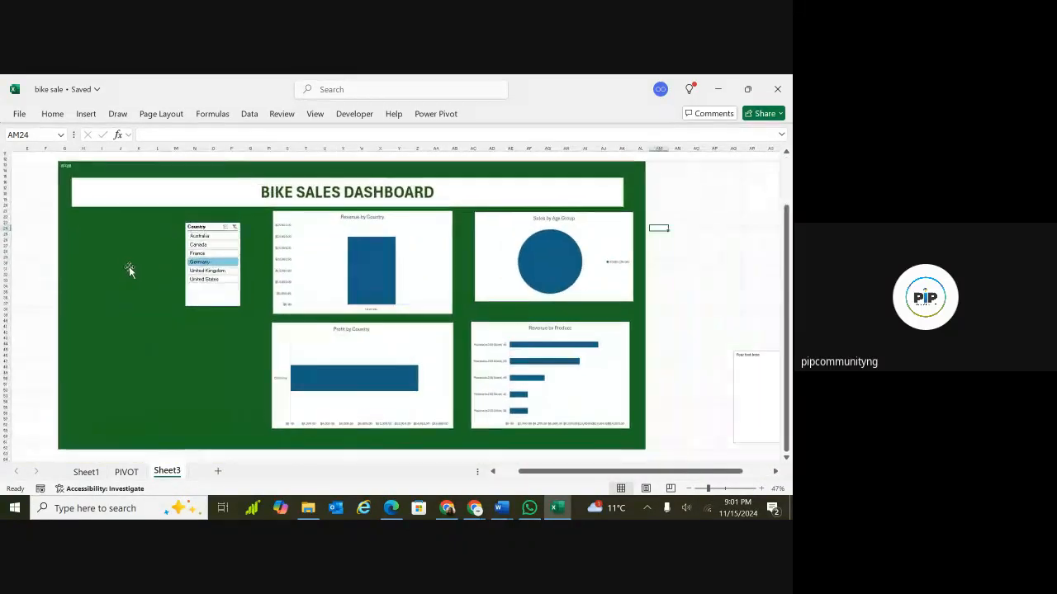
{"action": "left_click", "coordinate": [207, 279]}
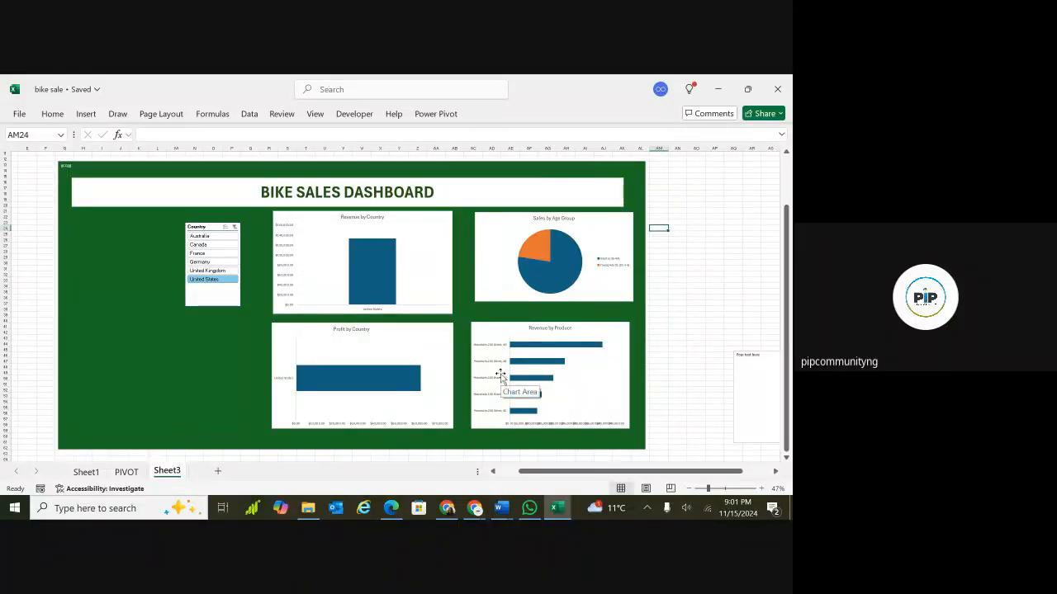
Move the Country slicer lower within the green area beside the charts, then switch to the PIVOT sheet.
{"action": "scroll", "coordinate": [541, 394], "scroll_direction": "up", "scroll_amount": 2, "text": "ctrl"}
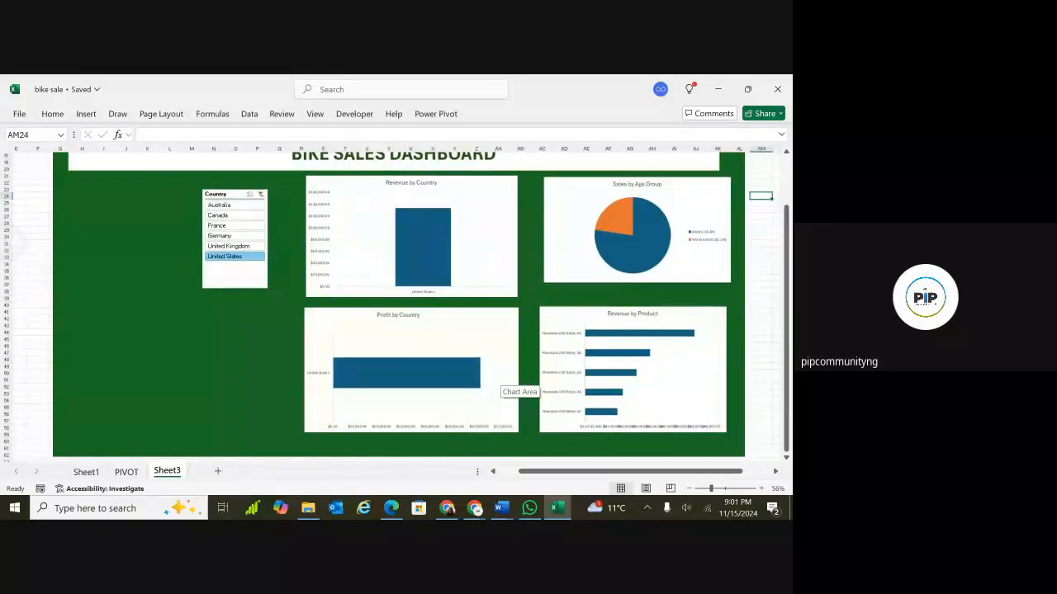
{"action": "scroll", "coordinate": [501, 375], "scroll_direction": "right", "scroll_amount": 1}
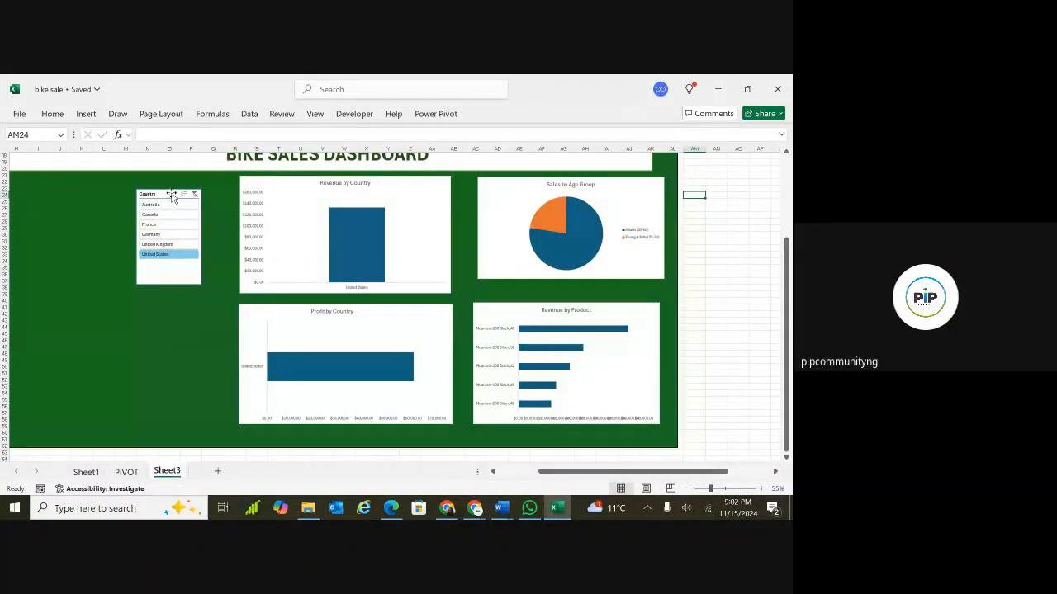
{"action": "left_click_drag", "start_coordinate": [171, 193], "coordinate": [203, 246]}
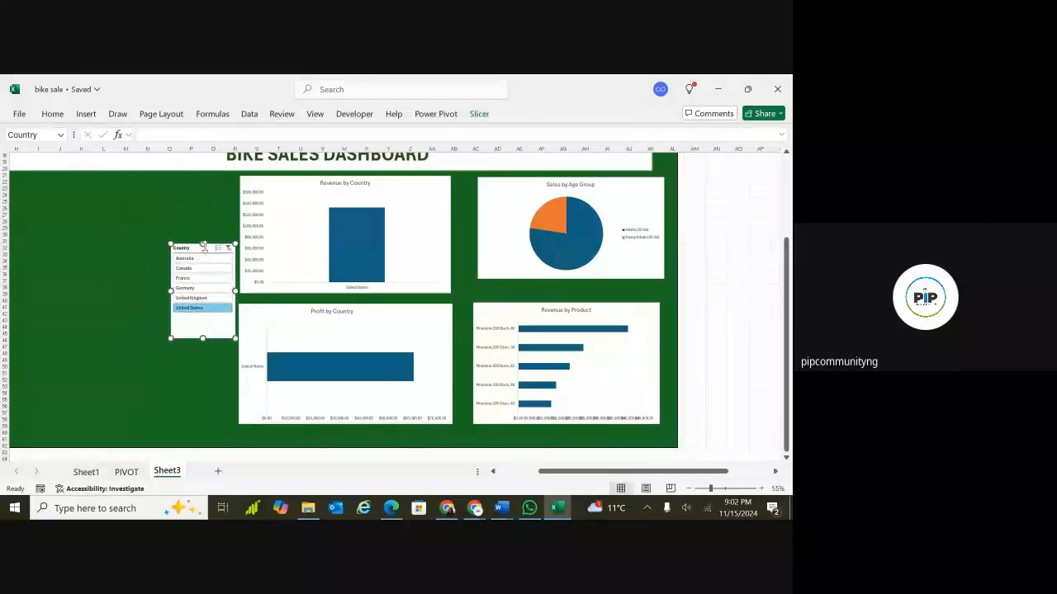
{"action": "left_click", "coordinate": [131, 472]}
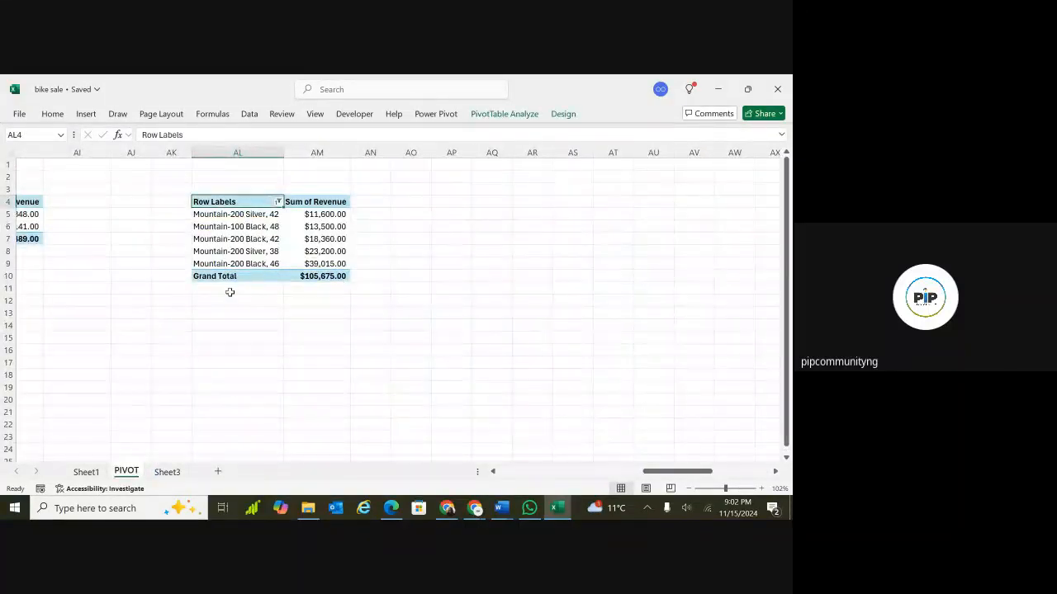
Enter the formula =AY10 in cell AY14 to link the revenue total below the pivot.
{"action": "scroll", "coordinate": [229, 292], "scroll_direction": "right", "scroll_amount": 1}
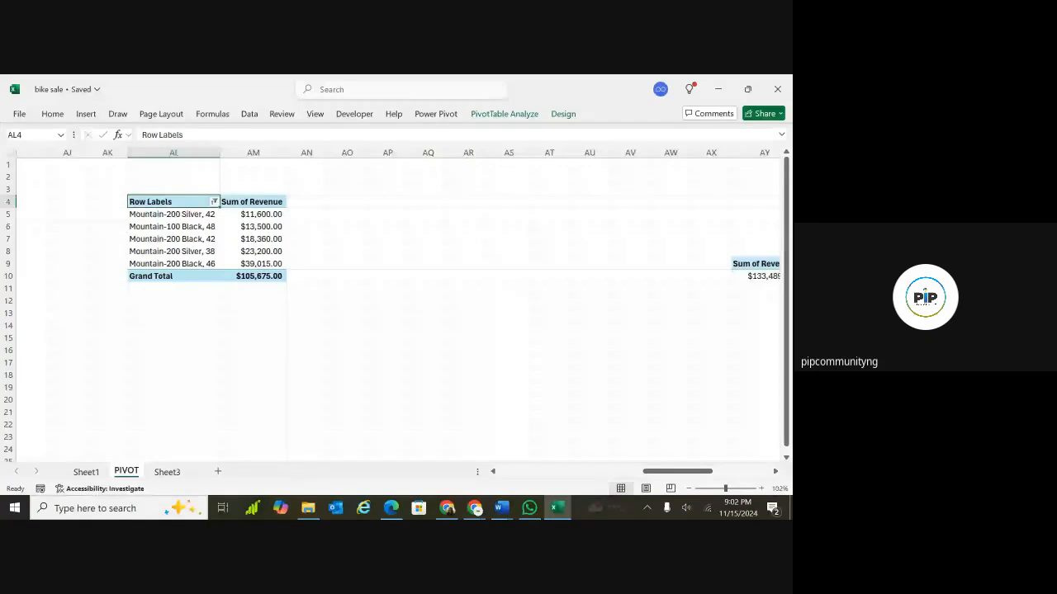
{"action": "scroll", "coordinate": [396, 305], "scroll_direction": "right", "scroll_amount": 10}
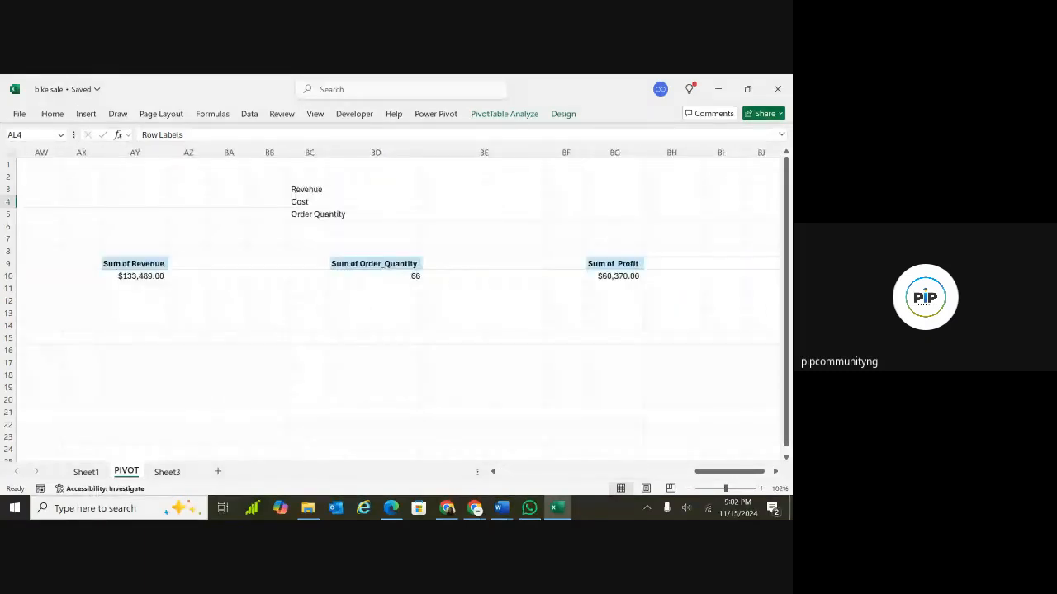
{"action": "scroll", "coordinate": [148, 322], "scroll_direction": "left", "scroll_amount": 1}
{"action": "left_click", "coordinate": [148, 325]}
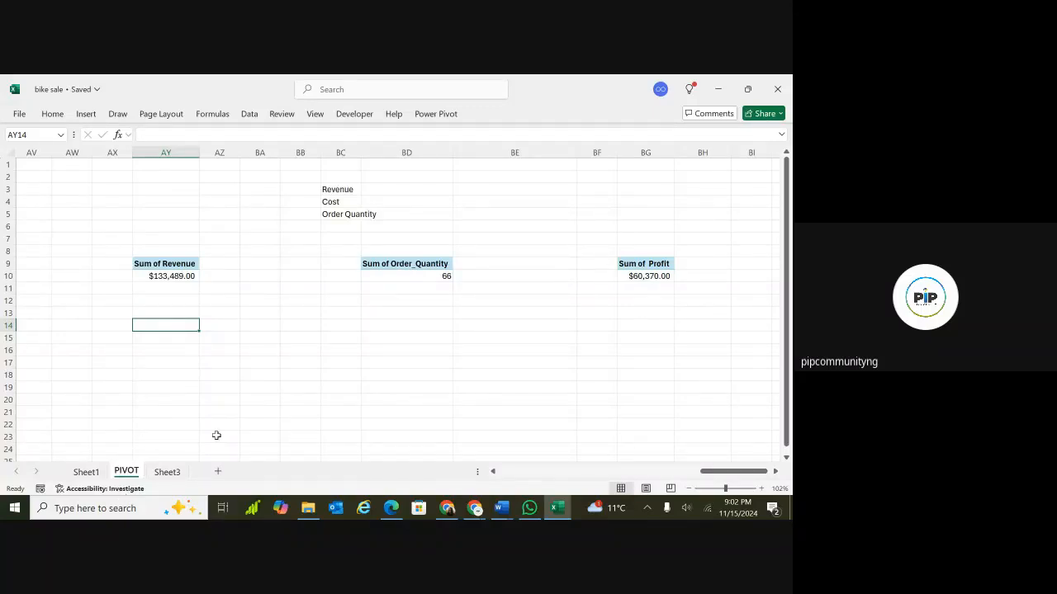
{"action": "double_click", "coordinate": [168, 328]}
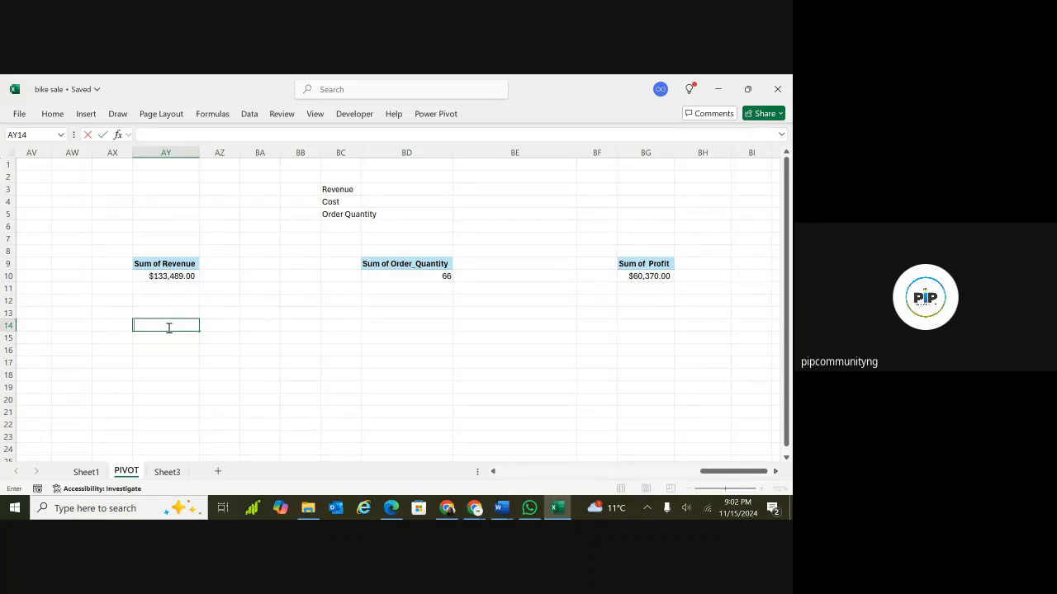
{"action": "type", "text": "="}
{"action": "type", "text": "AY10"}
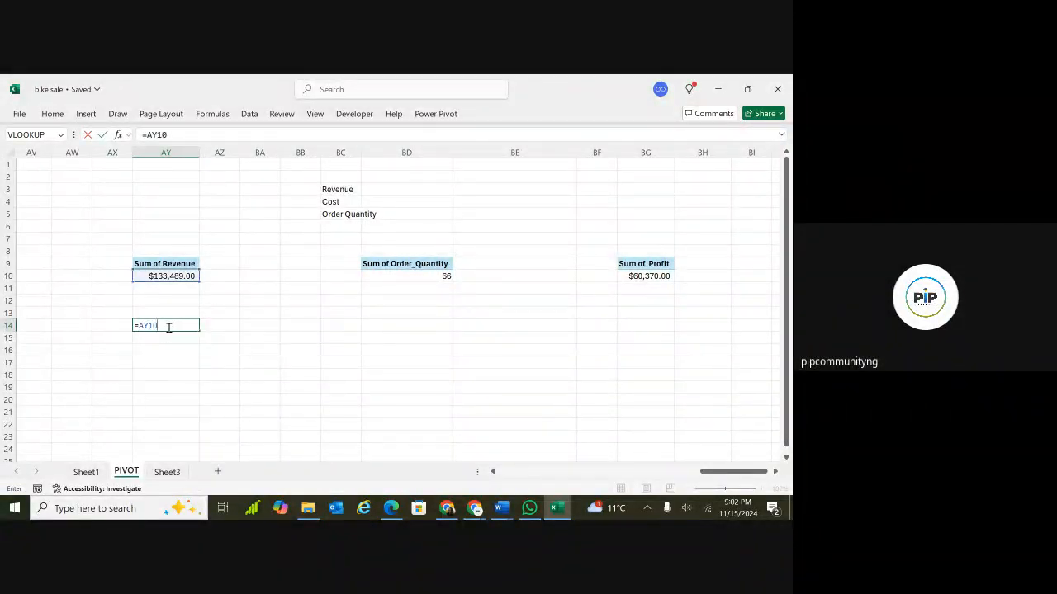
{"action": "key", "text": "Return"}
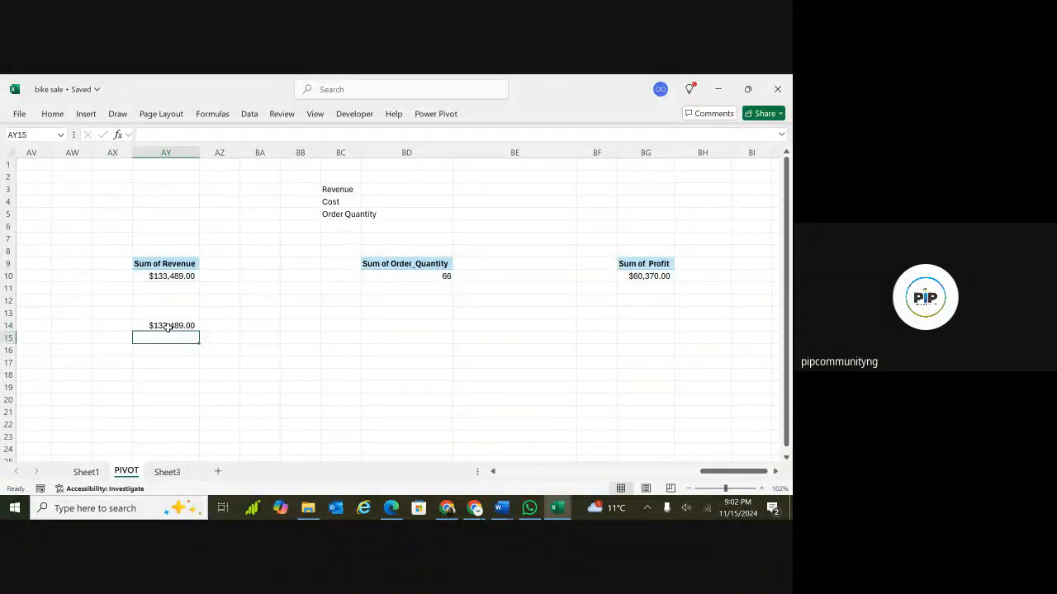
Enter =BD10 in BD14 and =BG10 in BG14 to link the order quantity and profit totals.
{"action": "left_click", "coordinate": [406, 324]}
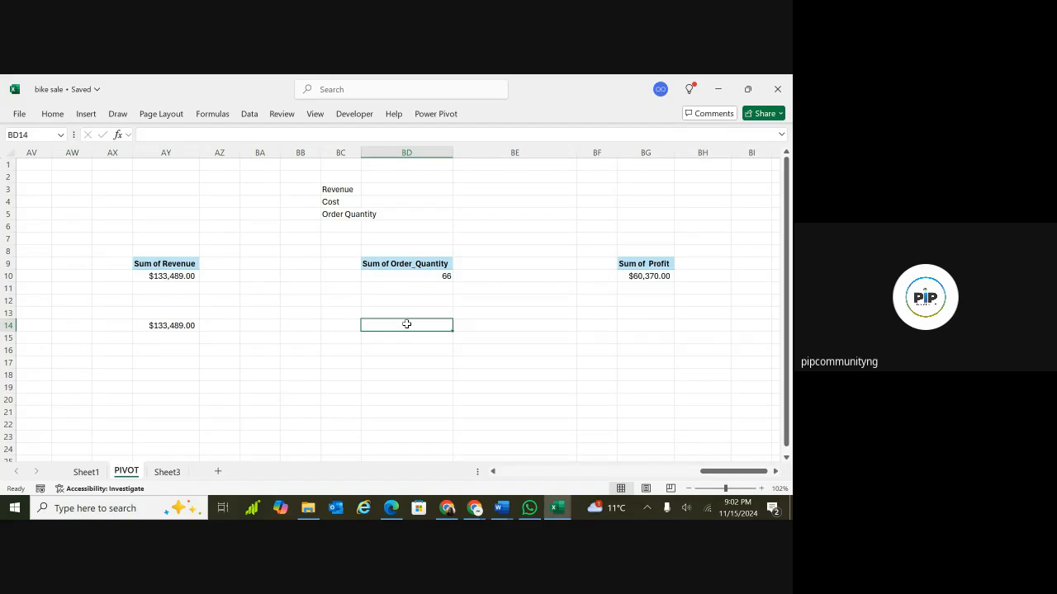
{"action": "type", "text": "="}
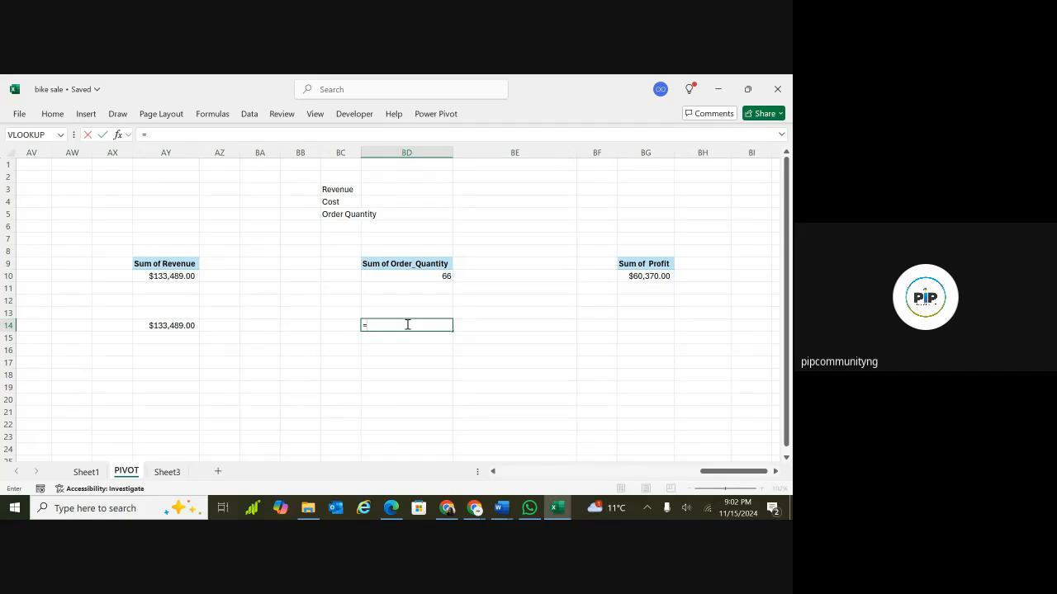
{"action": "type", "text": "BD10"}
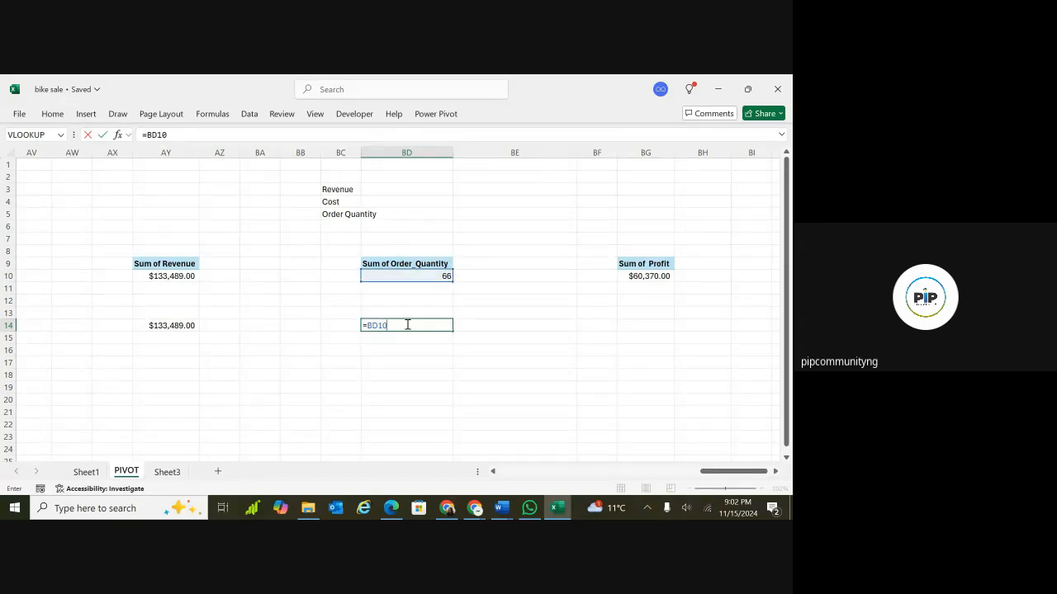
{"action": "key", "text": "Return"}
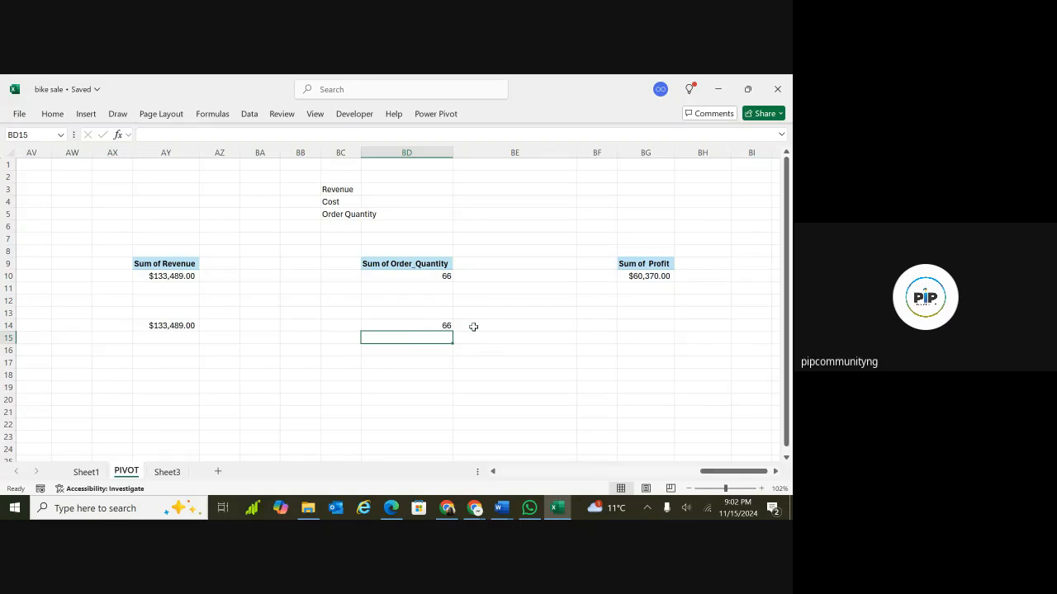
{"action": "left_click", "coordinate": [637, 327]}
{"action": "type", "text": "="}
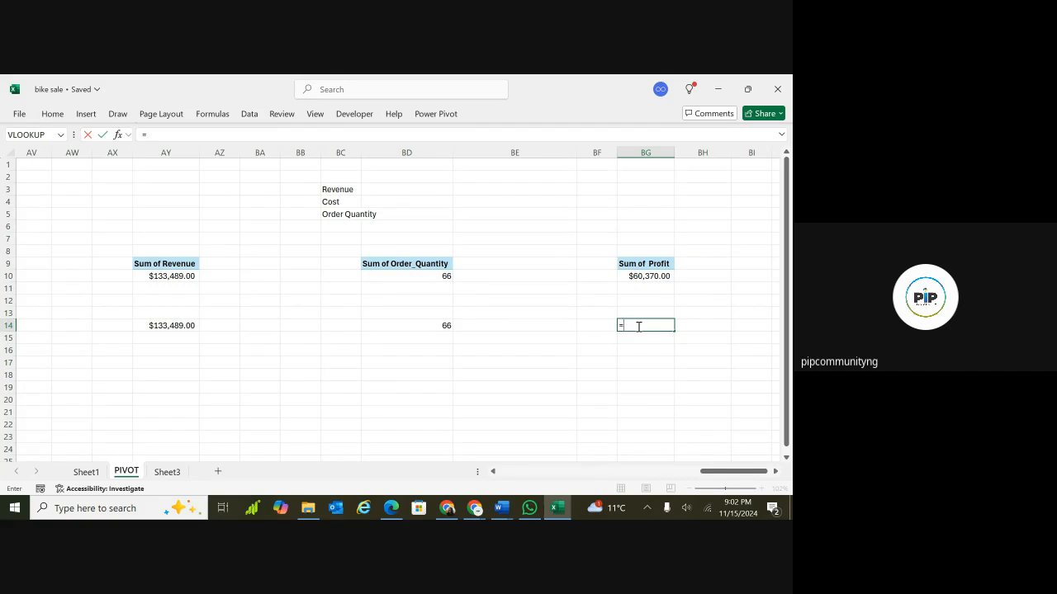
{"action": "type", "text": "BG10"}
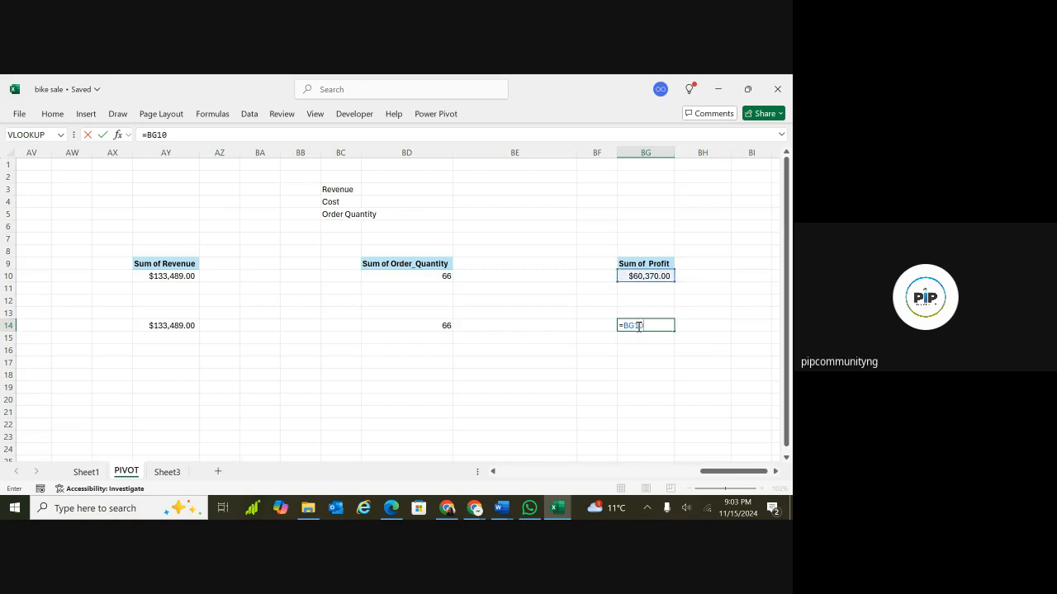
{"action": "key", "text": "Return"}
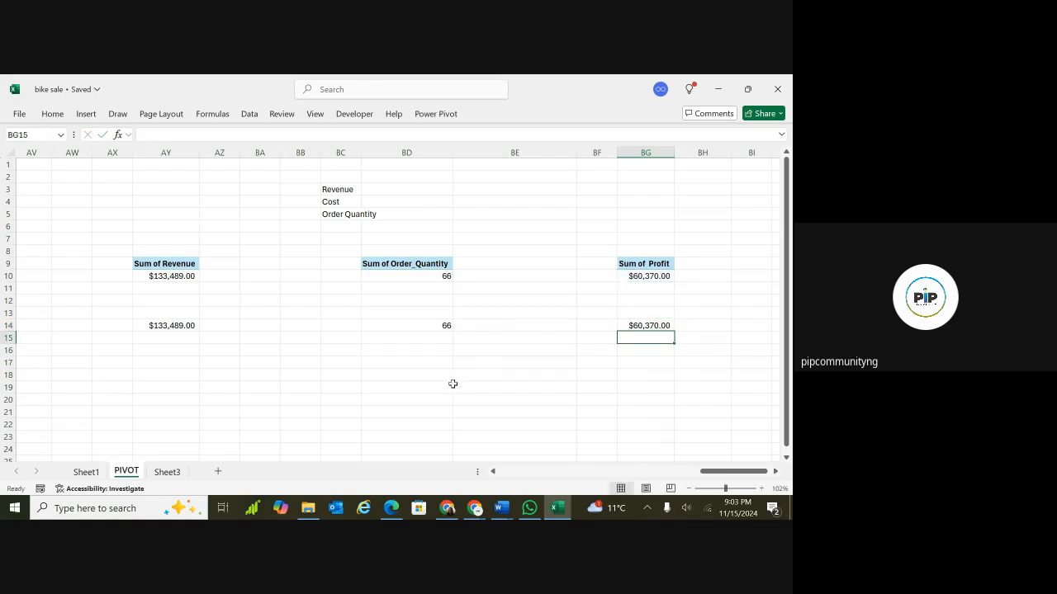
Switch to Sheet3 and inspect the dashboard charts.
{"action": "left_click", "coordinate": [168, 472]}
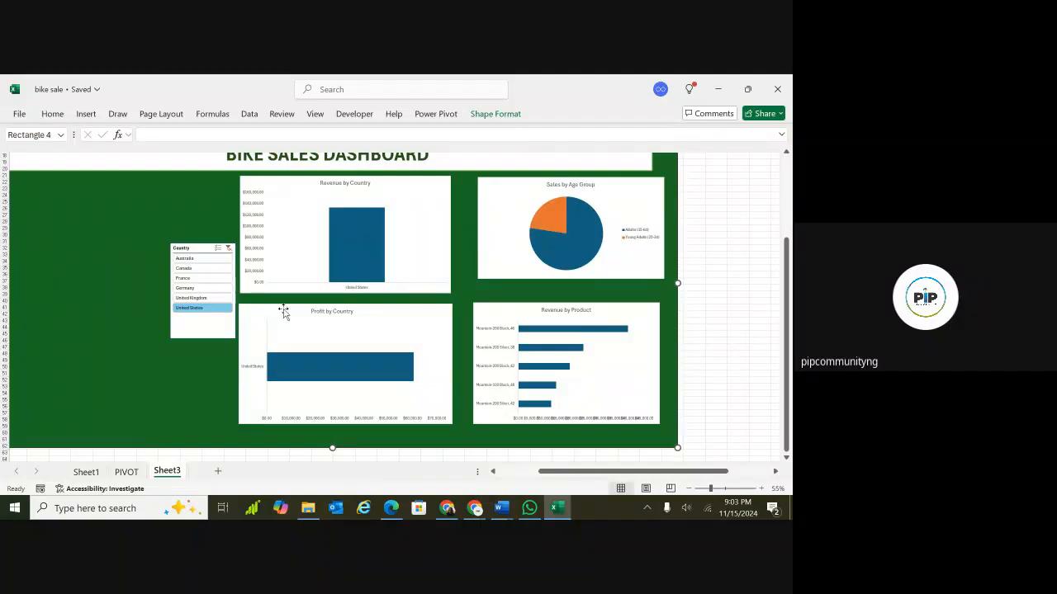
{"action": "left_click", "coordinate": [407, 249]}
{"action": "left_click", "coordinate": [406, 246]}
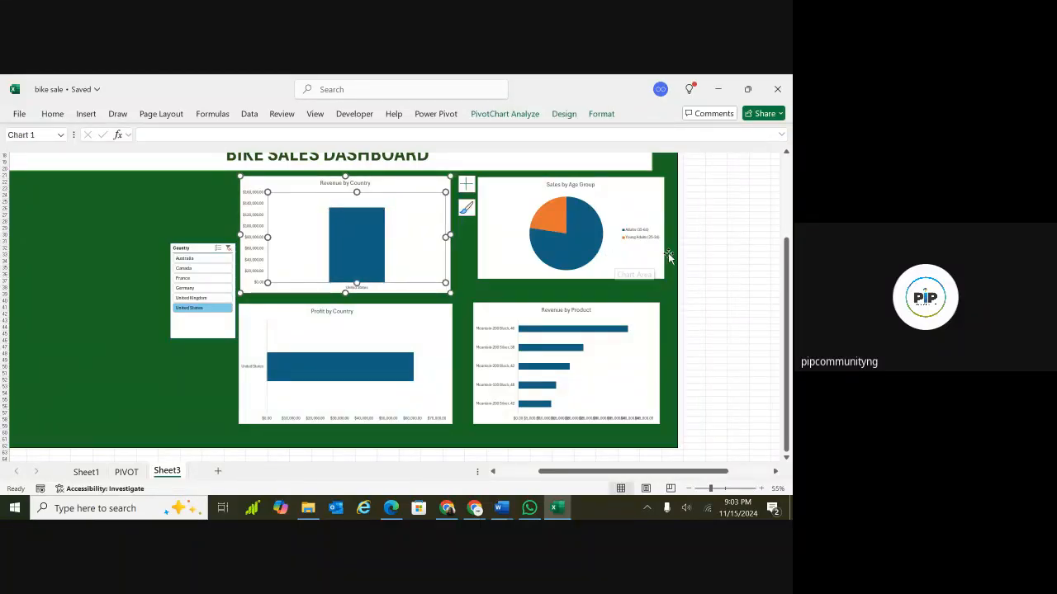
{"action": "left_click", "coordinate": [739, 230]}
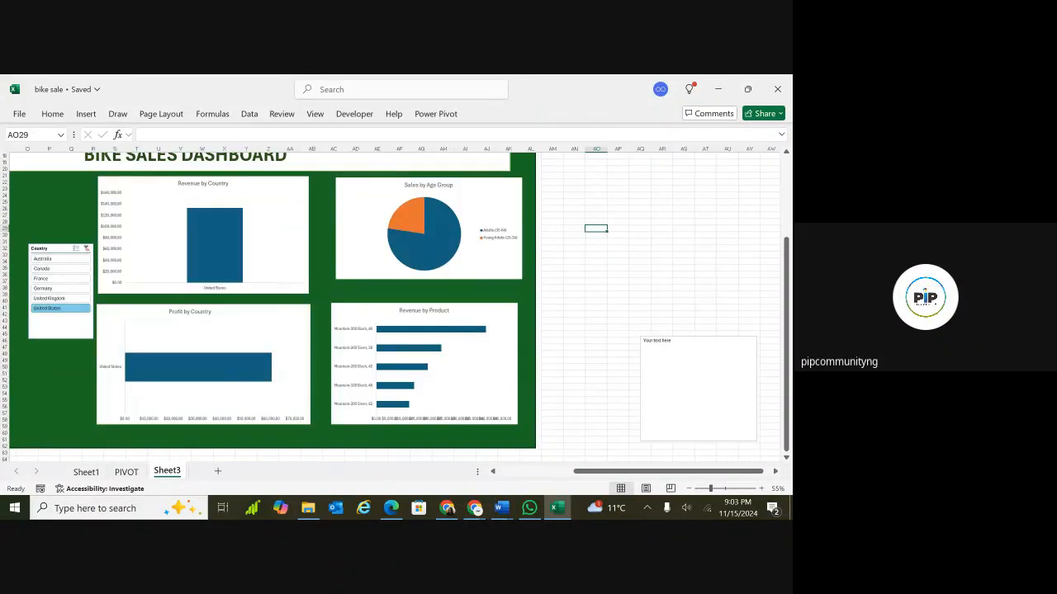
{"action": "scroll", "coordinate": [739, 230], "scroll_direction": "left", "scroll_amount": 3}
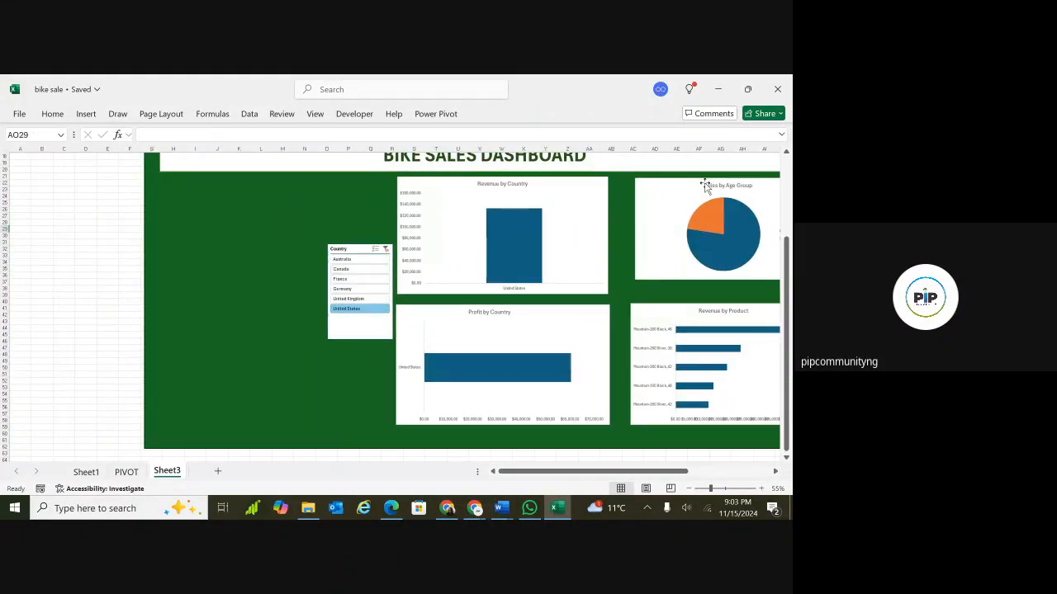
{"action": "left_click", "coordinate": [704, 183]}
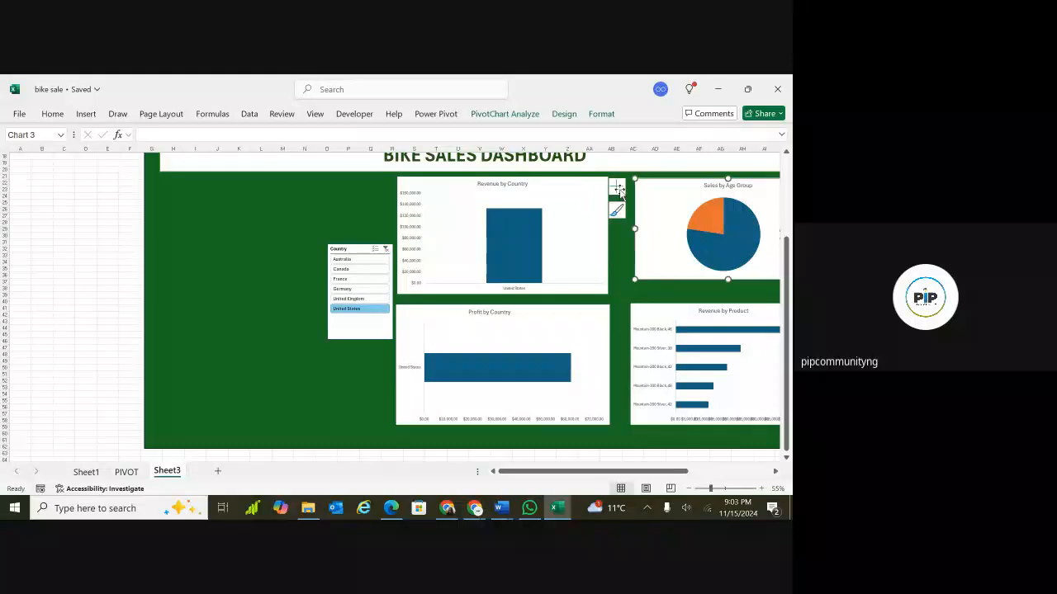
{"action": "left_click", "coordinate": [105, 236]}
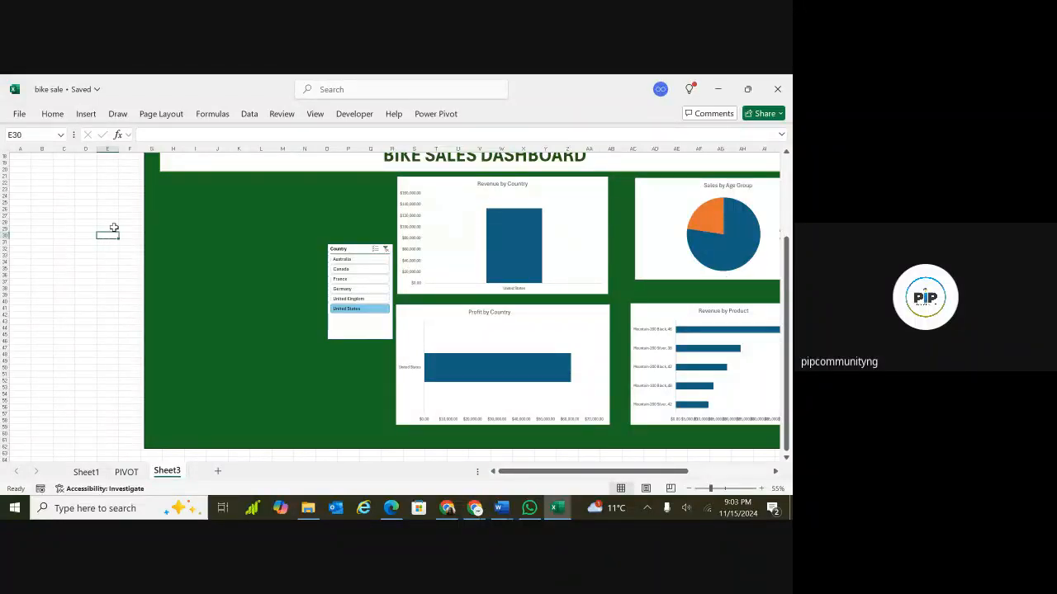
Insert an empty text box left of the dashboard, around cell E30.
{"action": "left_click", "coordinate": [86, 114]}
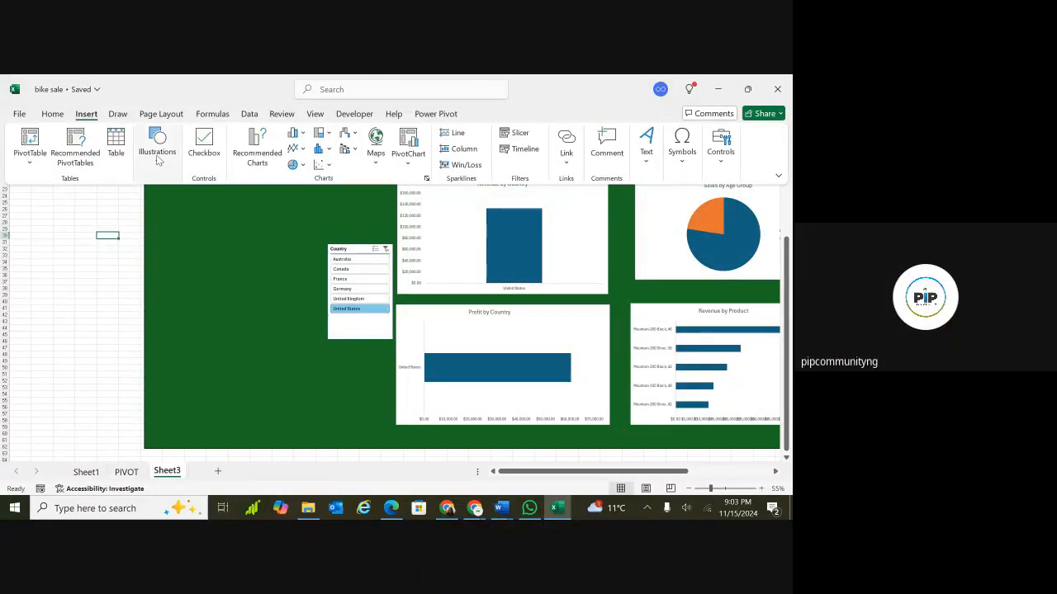
{"action": "left_click", "coordinate": [160, 163]}
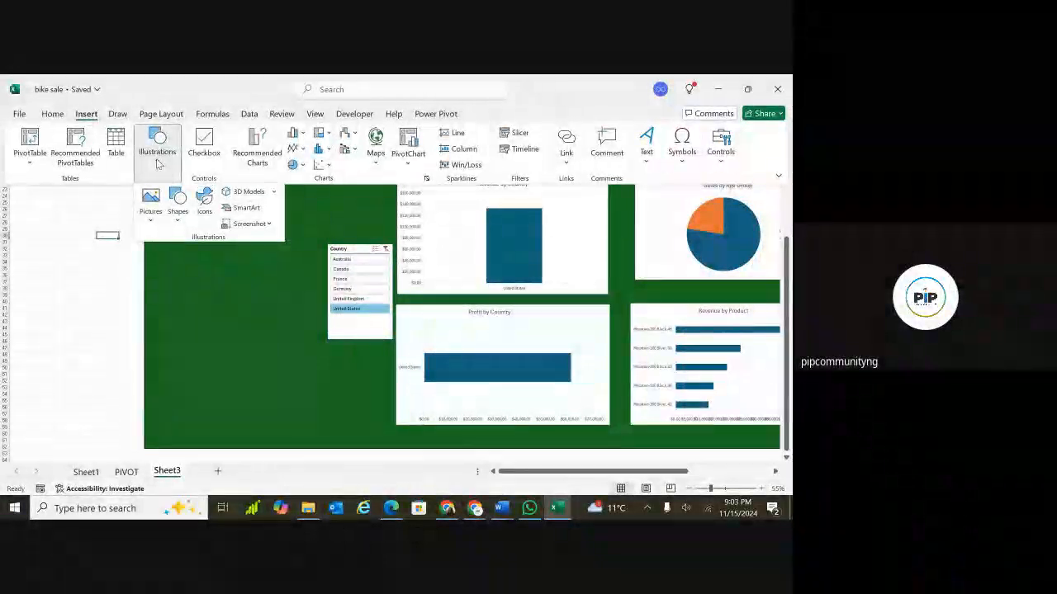
{"action": "left_click", "coordinate": [177, 223]}
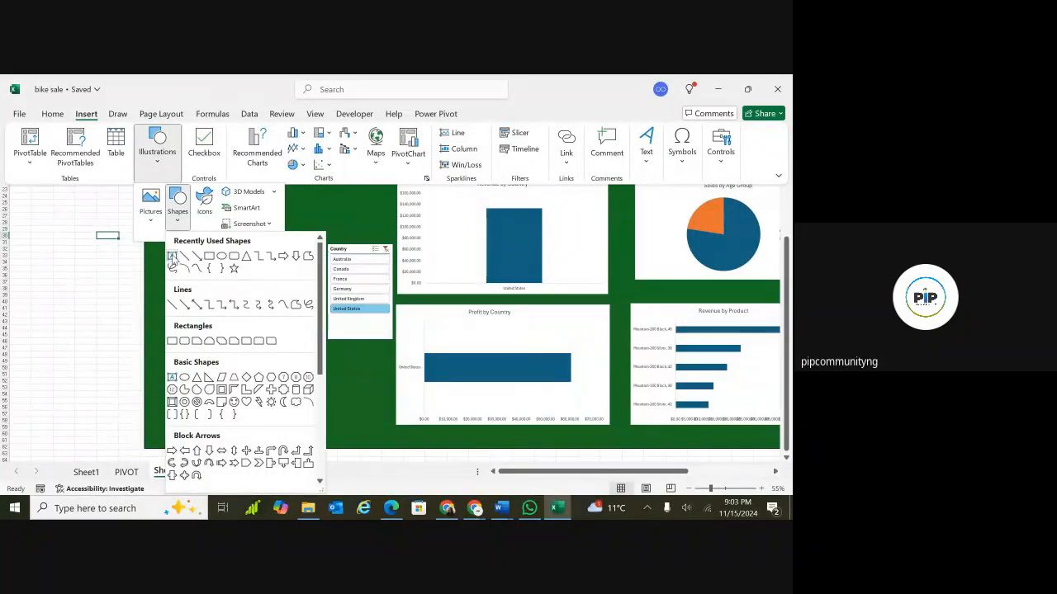
{"action": "left_click", "coordinate": [172, 257]}
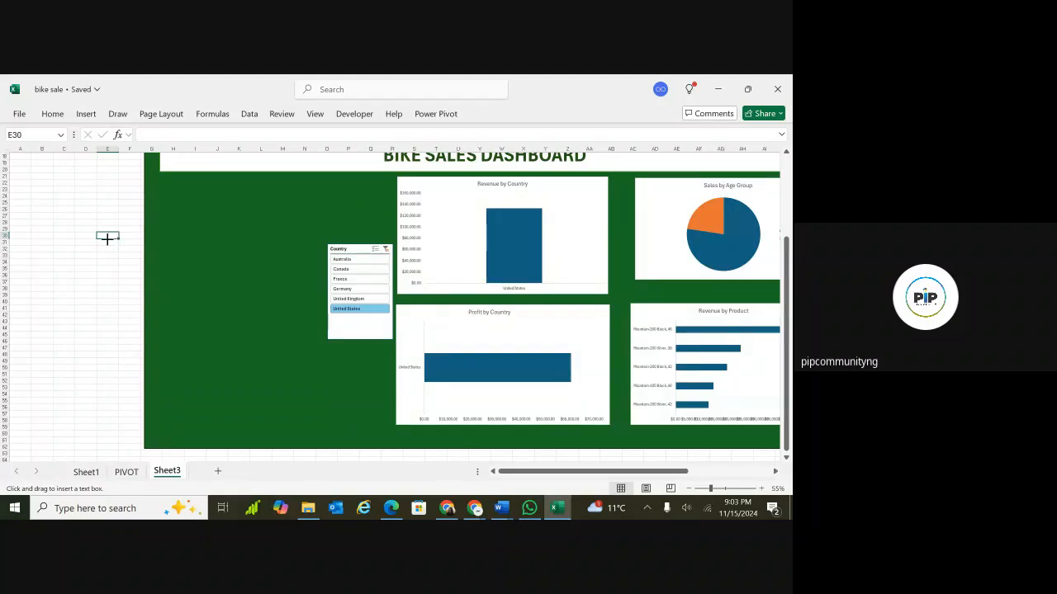
{"action": "left_click", "coordinate": [108, 237]}
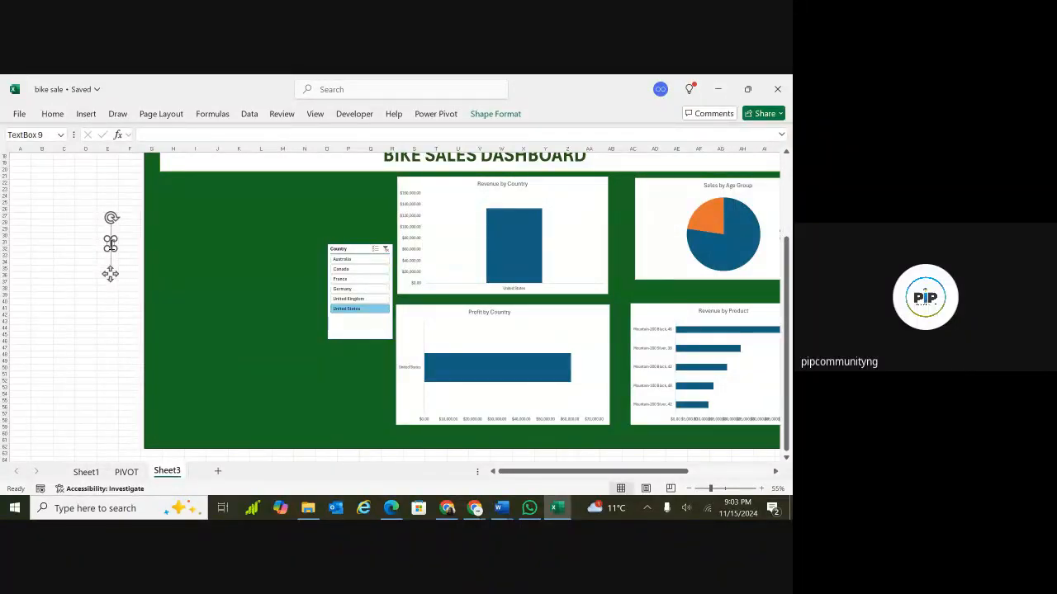
{"action": "left_click_drag", "start_coordinate": [111, 274], "coordinate": [114, 274]}
{"action": "scroll", "coordinate": [114, 274], "scroll_direction": "up", "scroll_amount": 4}
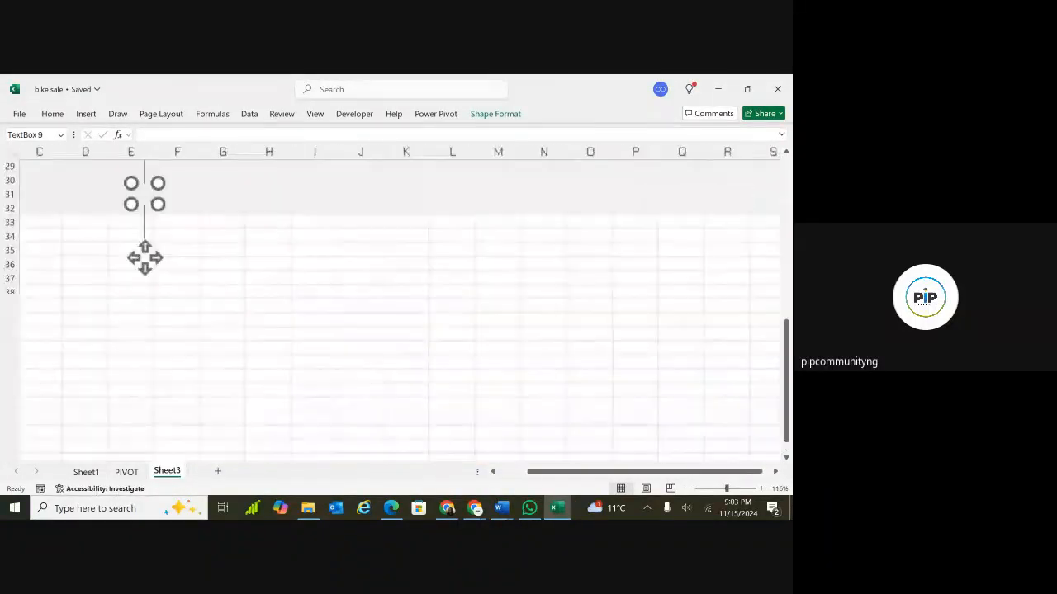
{"action": "scroll", "coordinate": [145, 258], "scroll_direction": "up", "scroll_amount": 2}
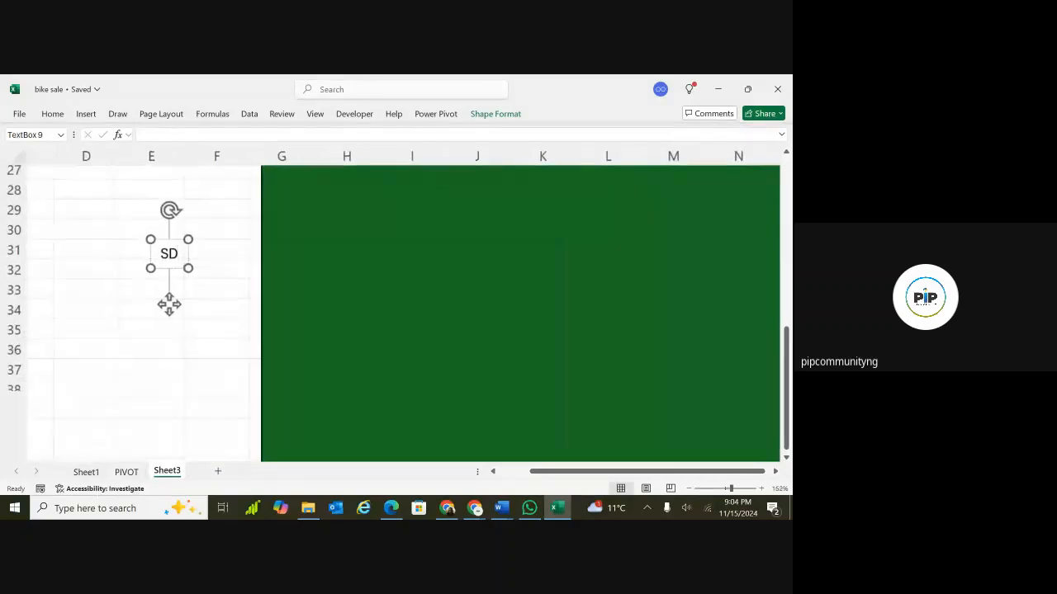
{"action": "scroll", "coordinate": [169, 304], "scroll_direction": "up", "scroll_amount": 3}
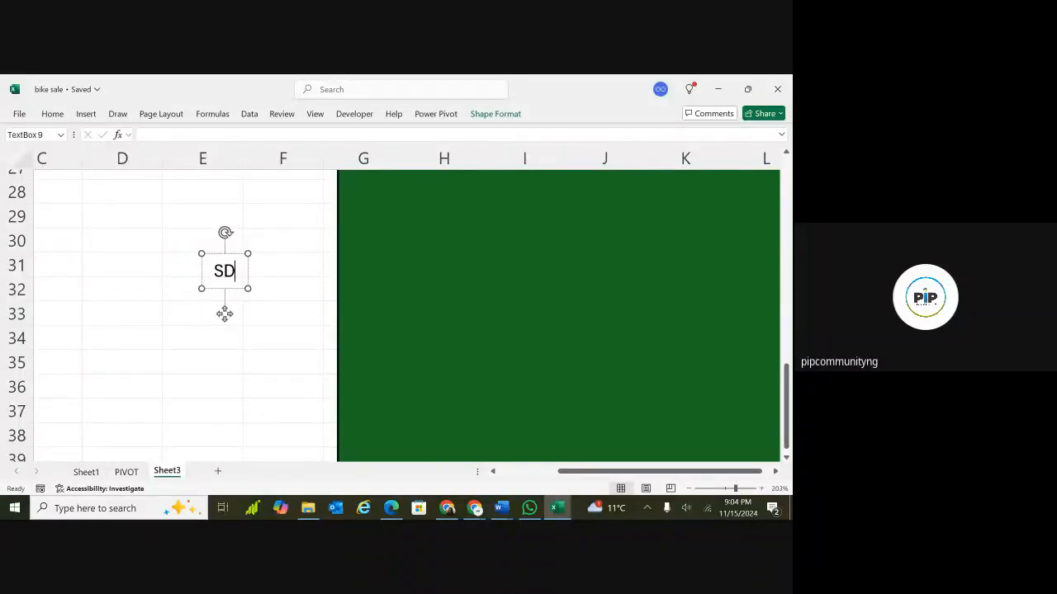
{"action": "key", "text": "BackSpace"}
{"action": "key", "text": "BackSpace"}
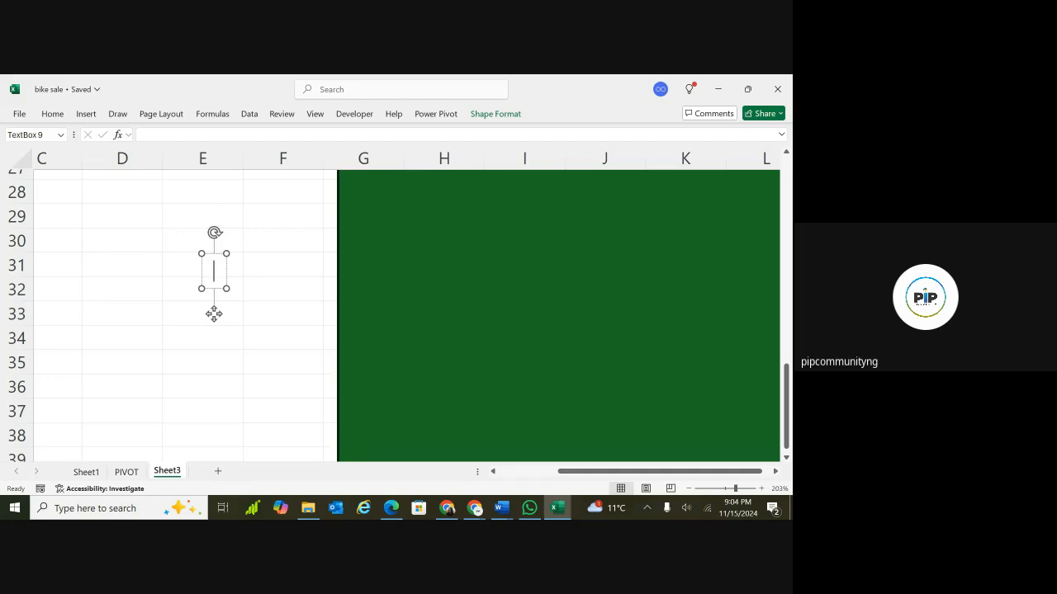
{"action": "type", "text": "="}
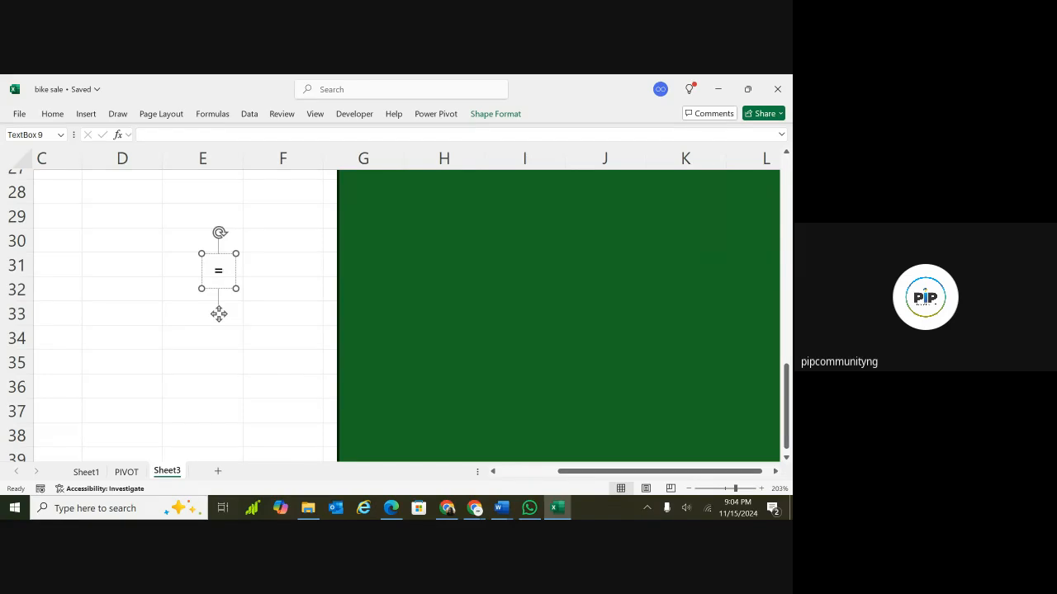
{"action": "type", "text": "BD10"}
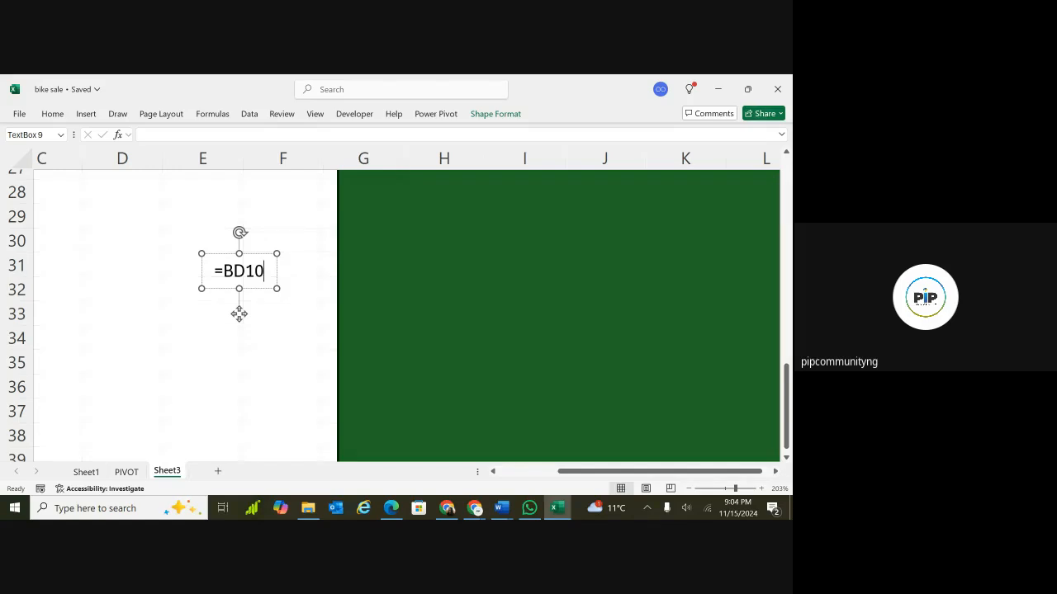
{"action": "key", "text": "BackSpace"}
{"action": "key", "text": "BackSpace"}
{"action": "key", "text": "BackSpace"}
{"action": "key", "text": "BackSpace"}
{"action": "key", "text": "BackSpace"}
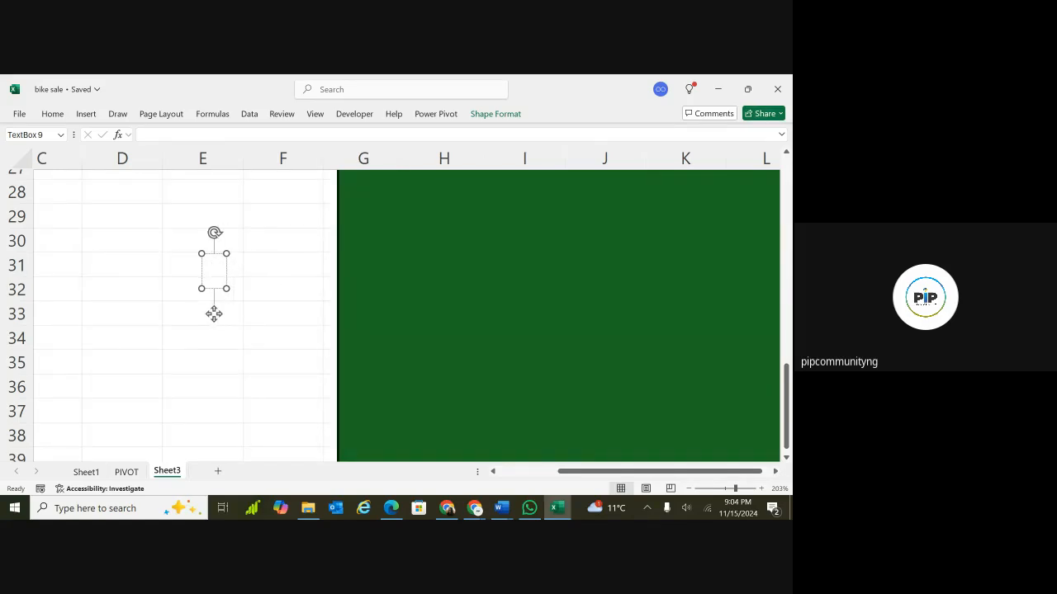
{"action": "type", "text": "="}
{"action": "left_click", "coordinate": [126, 471]}
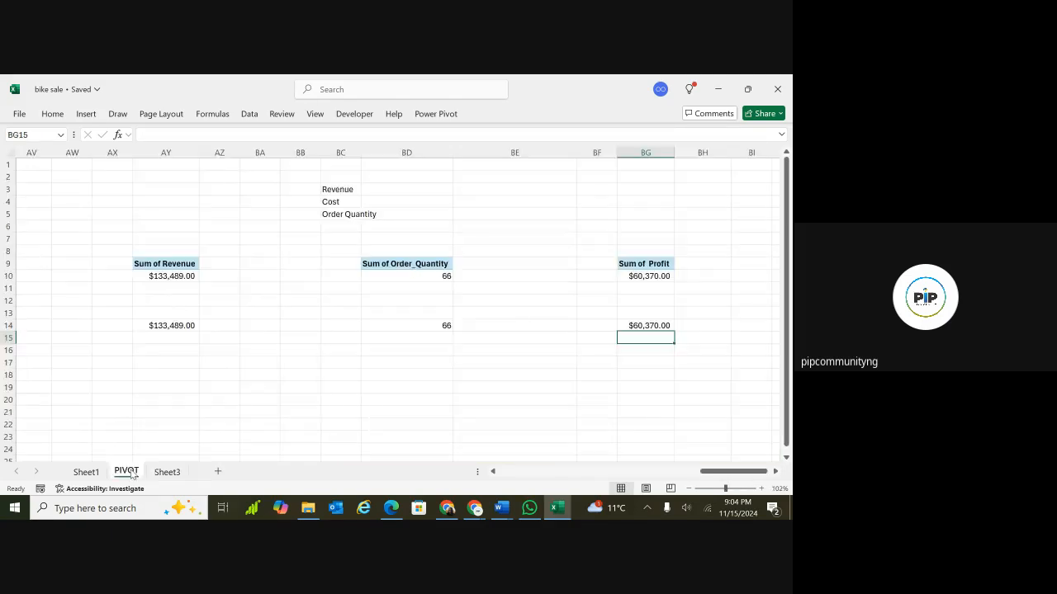
{"action": "left_click", "coordinate": [186, 326]}
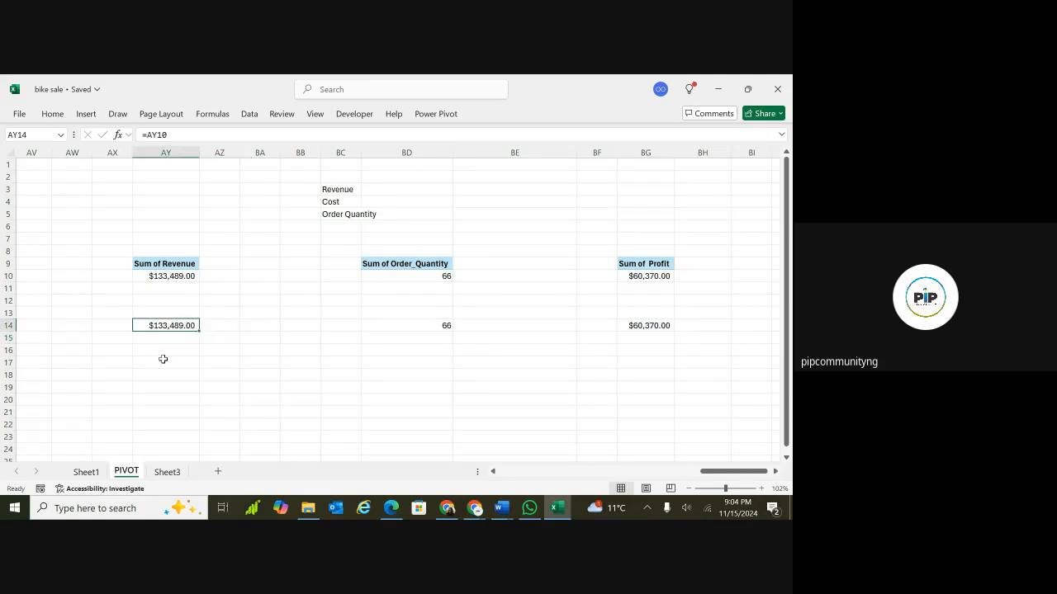
{"action": "left_click", "coordinate": [169, 472]}
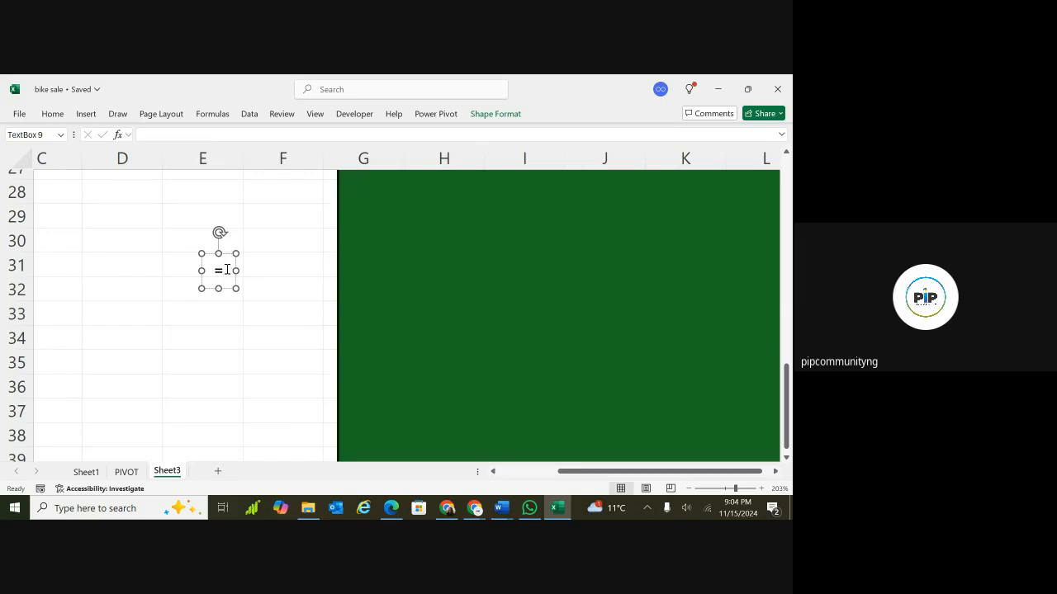
{"action": "key", "text": "BackSpace"}
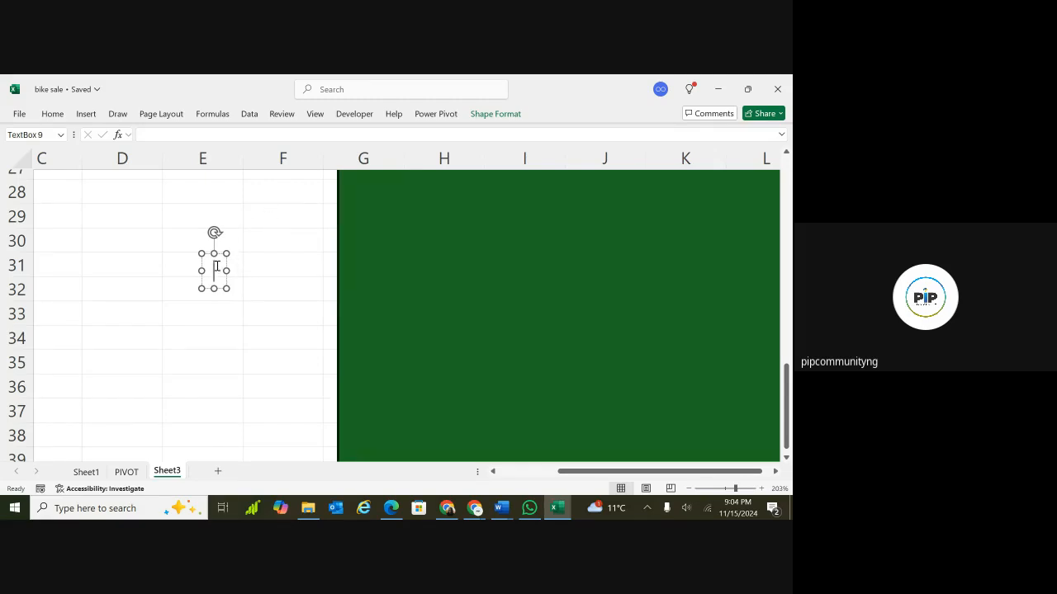
Link the text box to the revenue total by entering the formula =PIVOT!AY14 for it.
{"action": "left_click", "coordinate": [217, 137]}
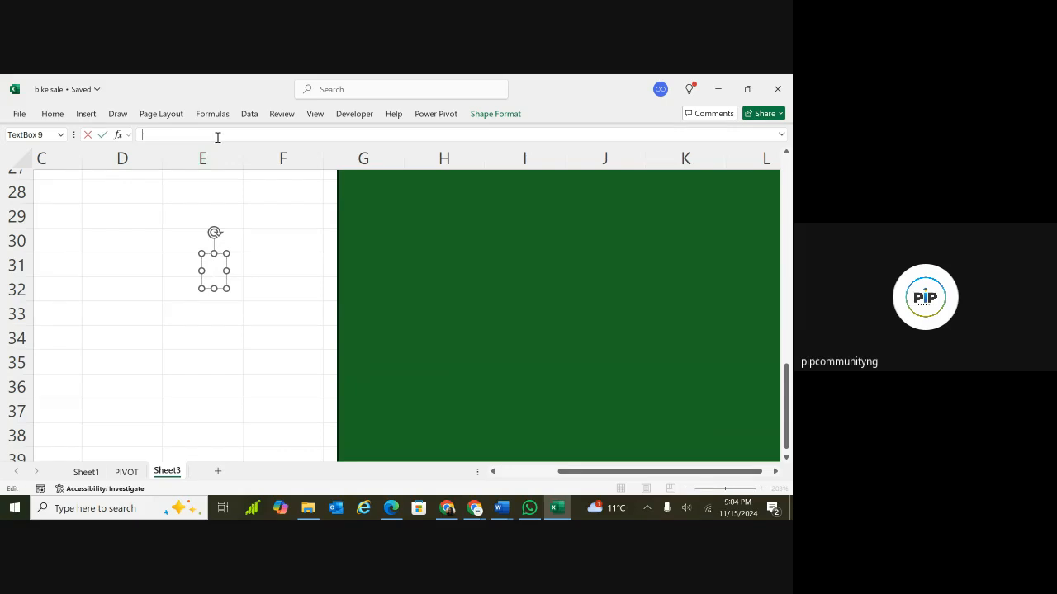
{"action": "type", "text": "="}
{"action": "left_click", "coordinate": [127, 474]}
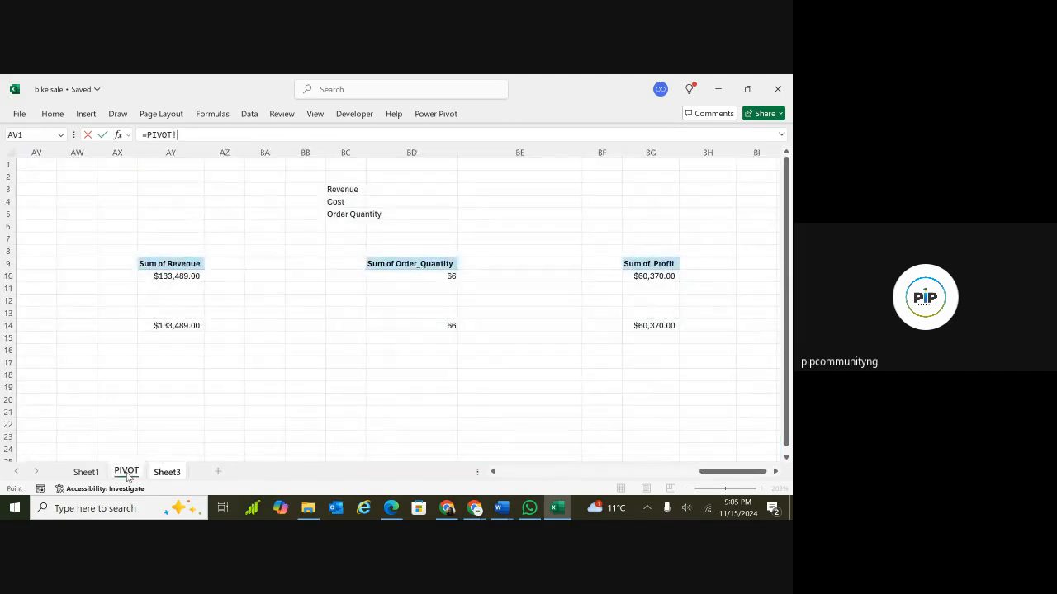
{"action": "left_click", "coordinate": [179, 327]}
{"action": "key", "text": "Return"}
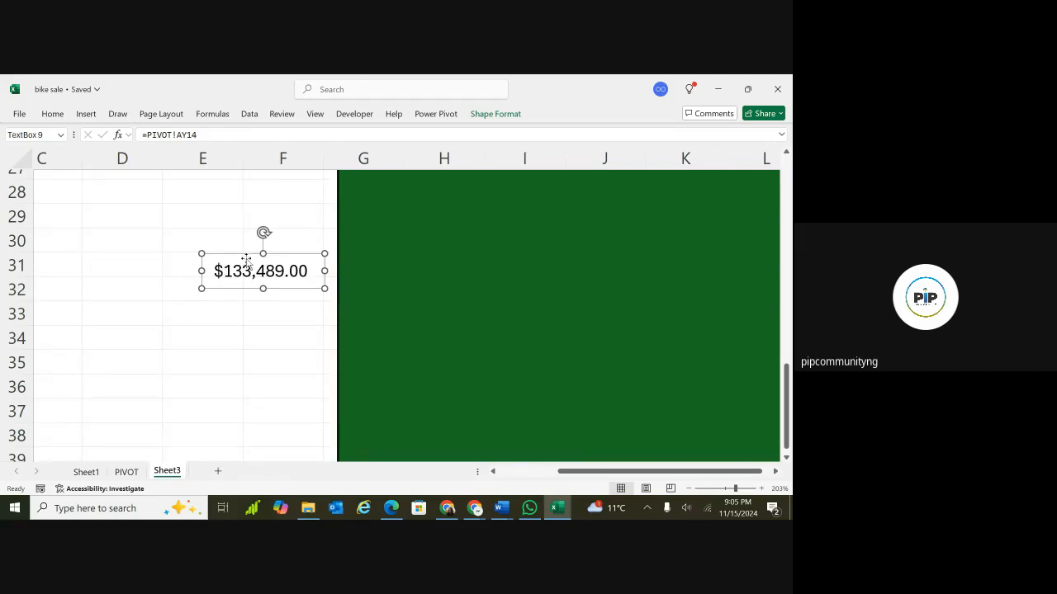
Shift the revenue text box's edges upward so it sits over rows 30 to 31.
{"action": "left_click_drag", "start_coordinate": [262, 254], "coordinate": [262, 245]}
{"action": "left_click_drag", "start_coordinate": [261, 287], "coordinate": [266, 278]}
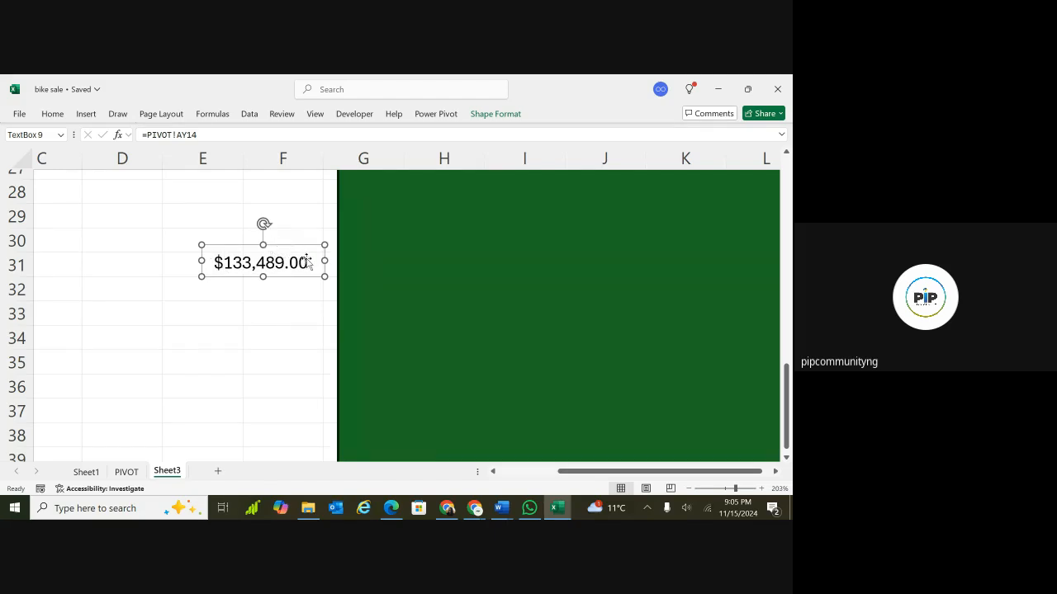
{"action": "left_click", "coordinate": [129, 473]}
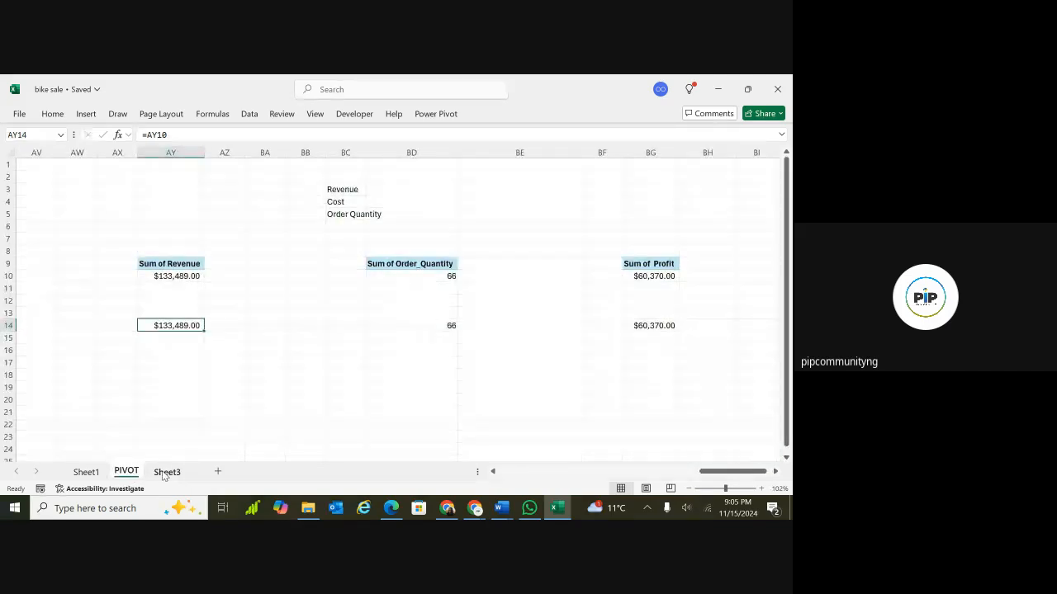
{"action": "left_click", "coordinate": [165, 472]}
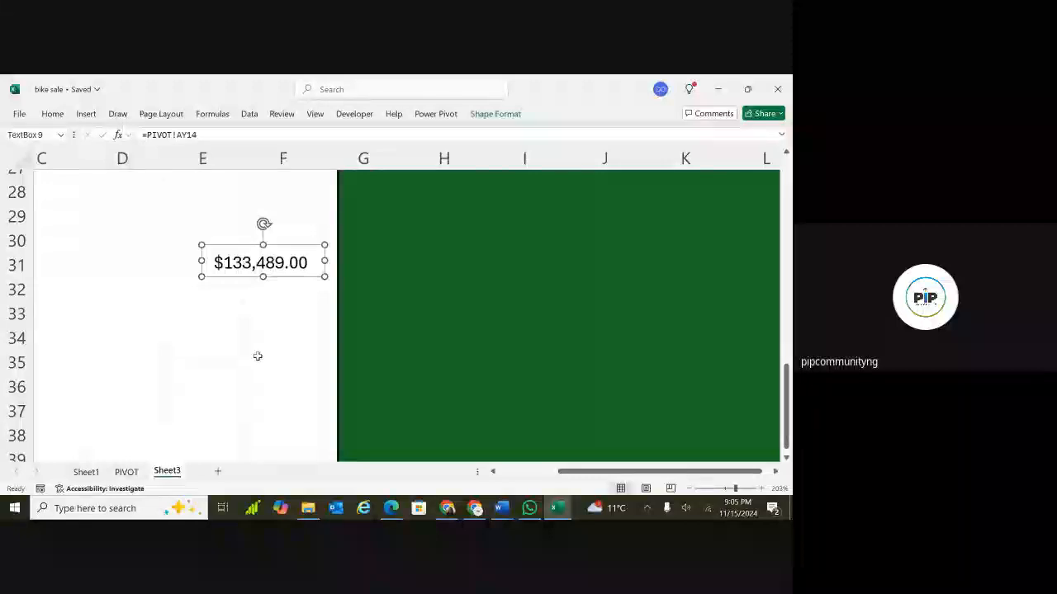
{"action": "left_click", "coordinate": [222, 317]}
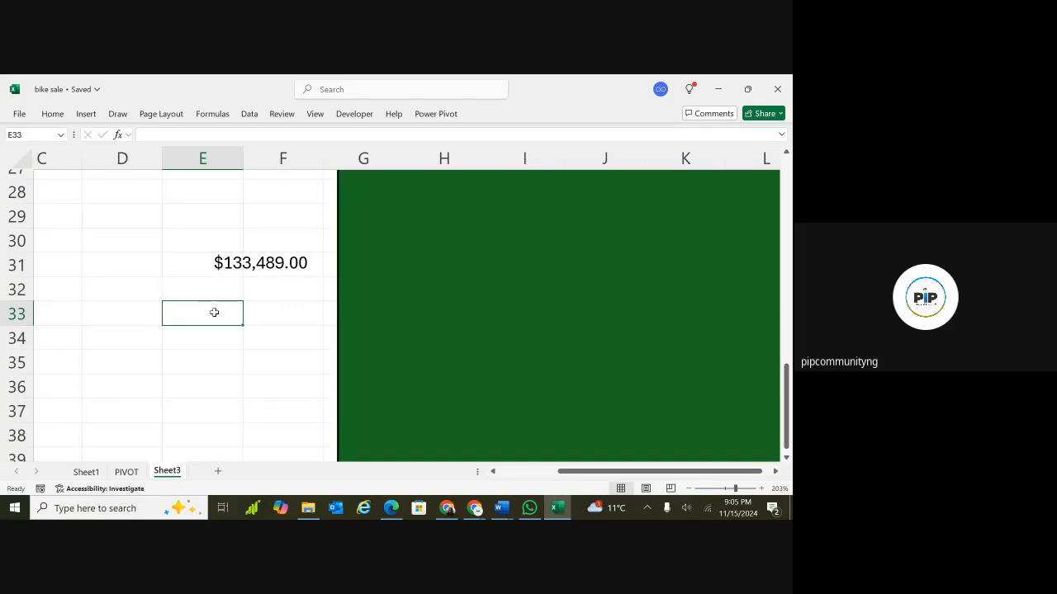
Insert another text box below the revenue box, around cell E33.
{"action": "left_click", "coordinate": [86, 115]}
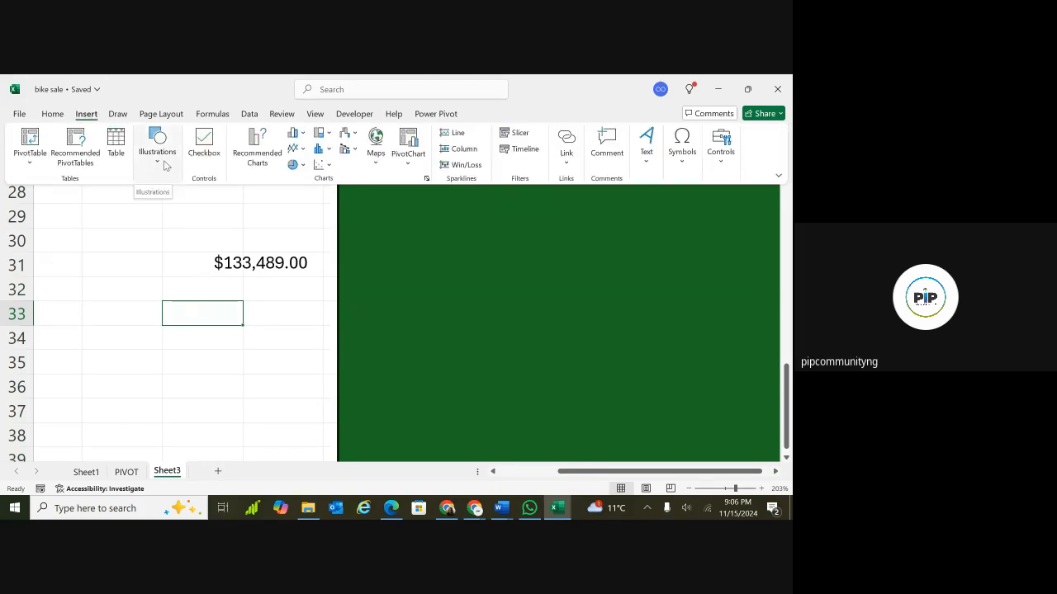
{"action": "left_click", "coordinate": [157, 153]}
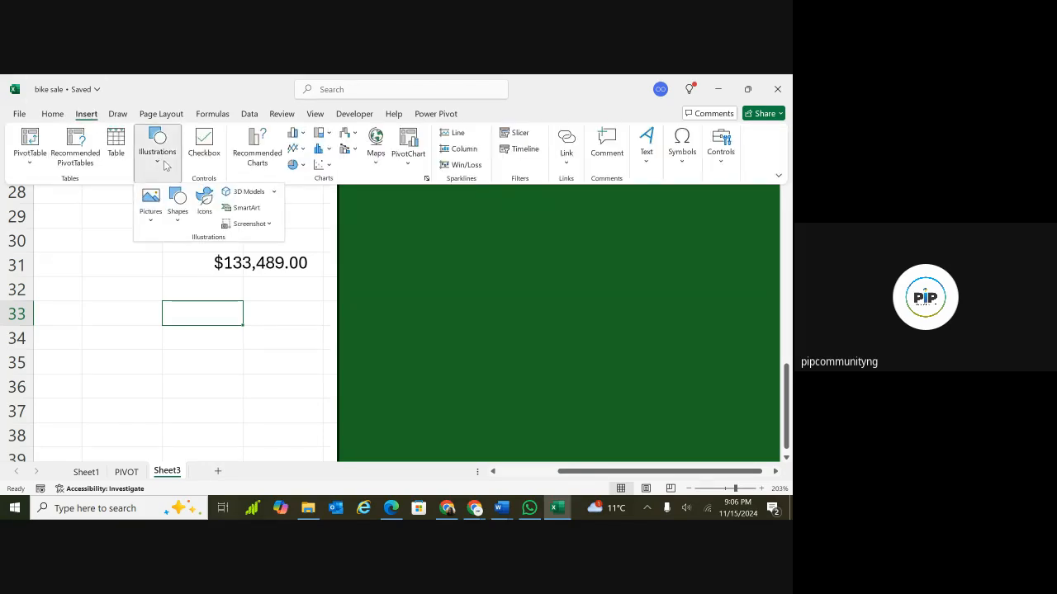
{"action": "left_click", "coordinate": [176, 222]}
{"action": "left_click", "coordinate": [171, 262]}
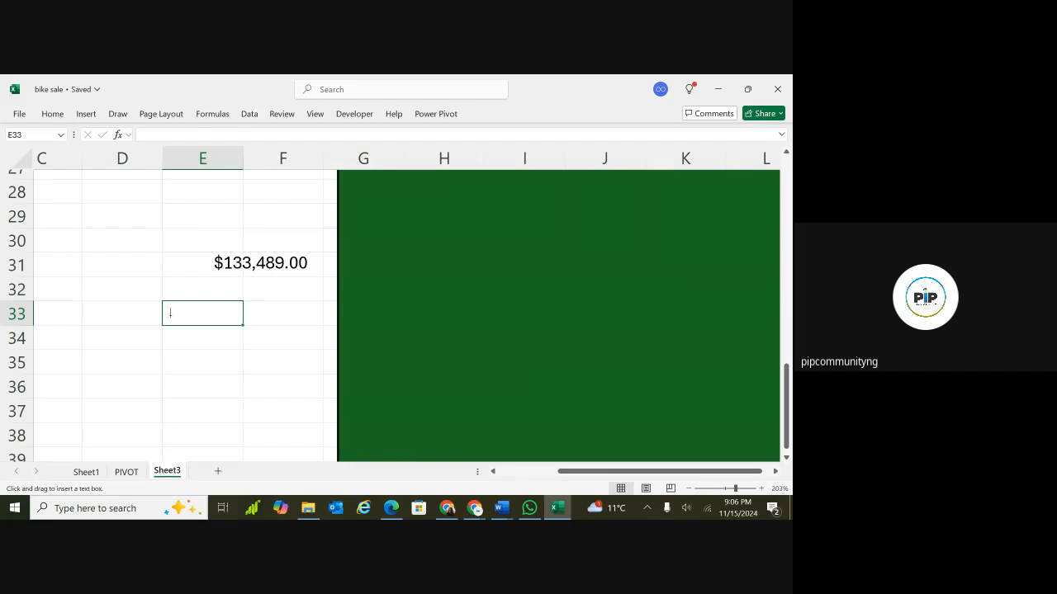
{"action": "left_click", "coordinate": [171, 313]}
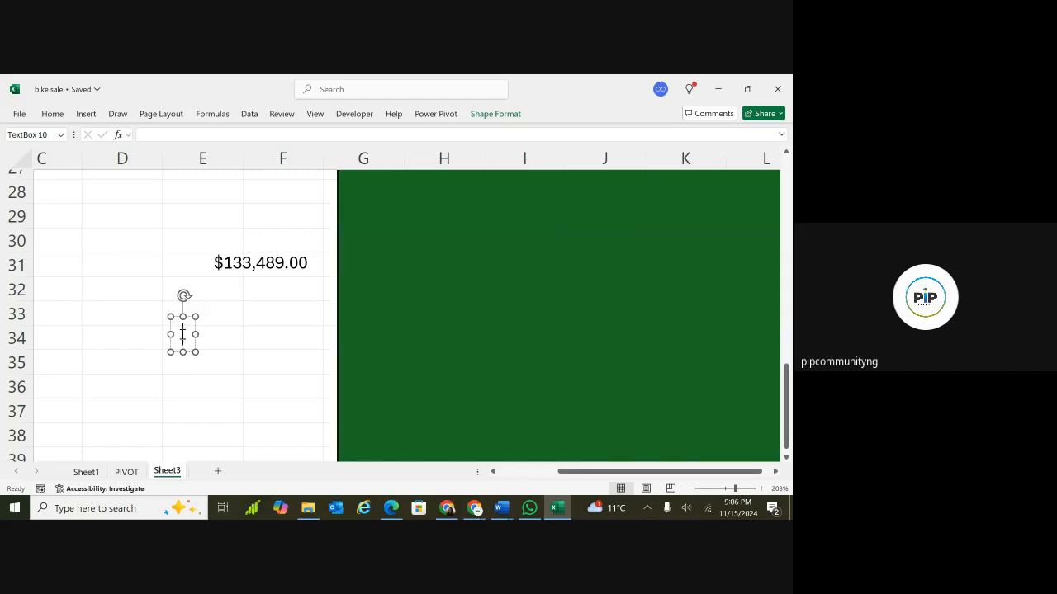
Link the new text box to the order quantity total with the formula =PIVOT!BD14.
{"action": "type", "text": "="}
{"action": "key", "text": "BackSpace"}
{"action": "left_click", "coordinate": [217, 134]}
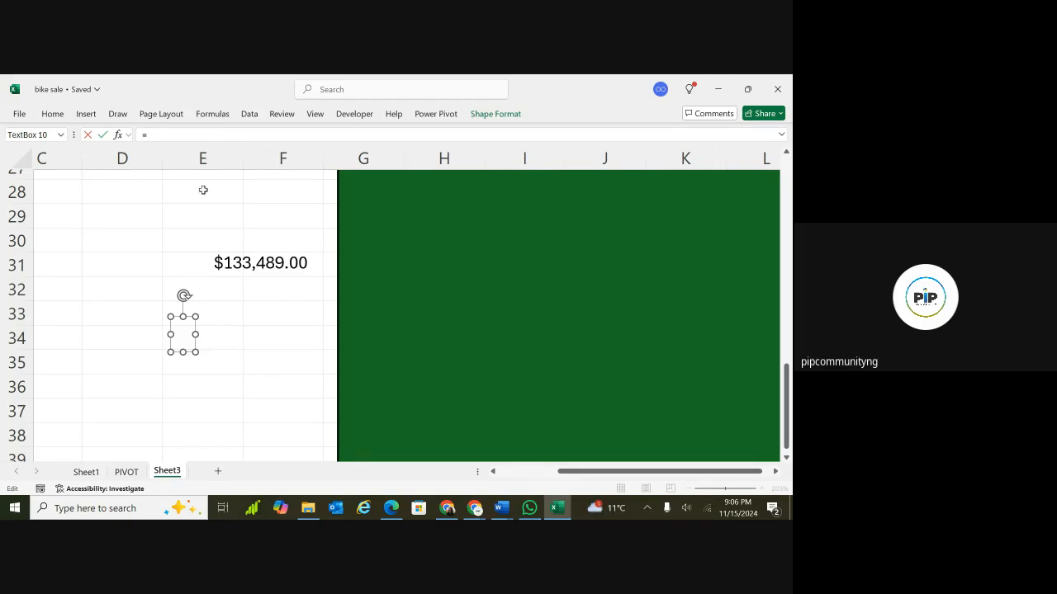
{"action": "left_click_drag", "start_coordinate": [200, 189], "coordinate": [190, 231]}
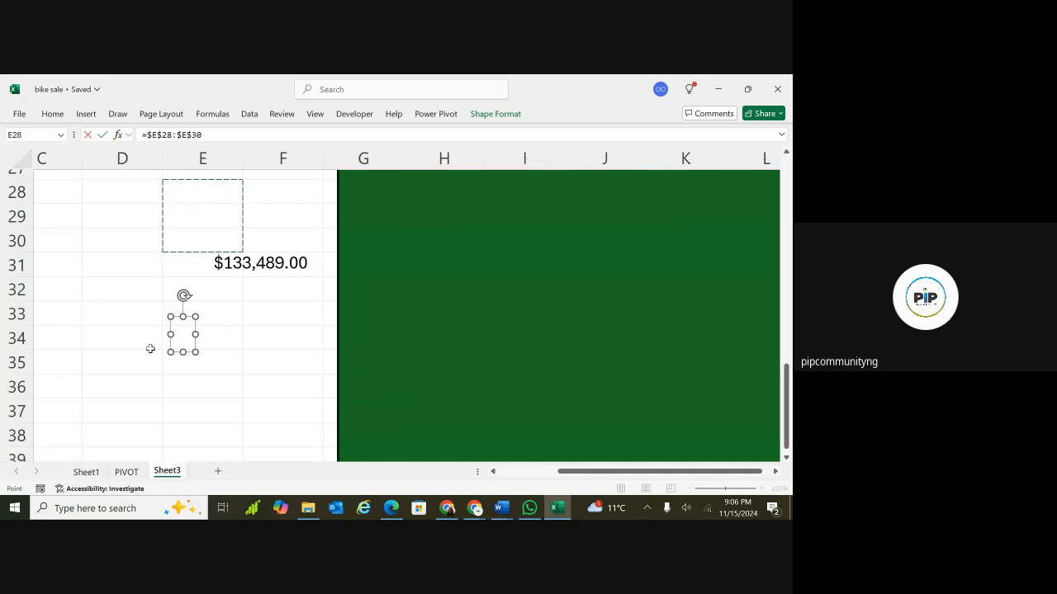
{"action": "left_click", "coordinate": [126, 472]}
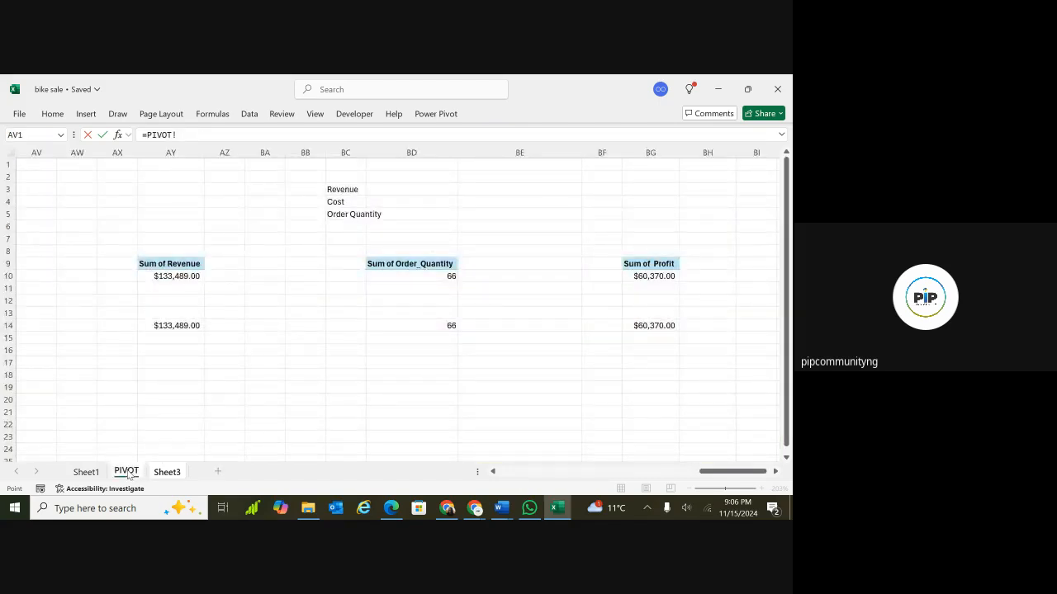
{"action": "left_click_drag", "start_coordinate": [210, 438], "coordinate": [264, 424]}
{"action": "left_click", "coordinate": [413, 321]}
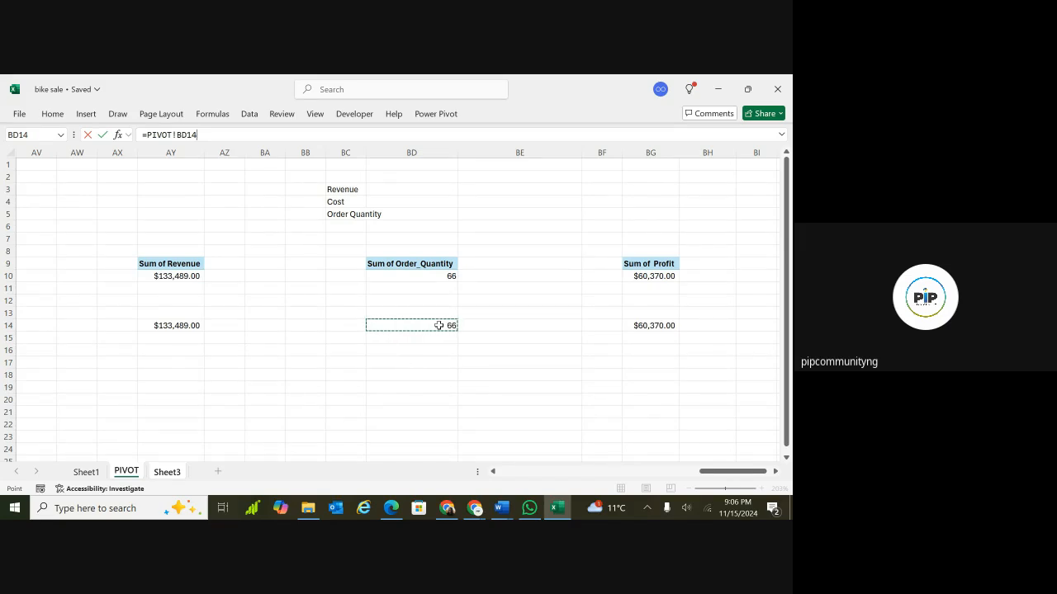
{"action": "key", "text": "Return"}
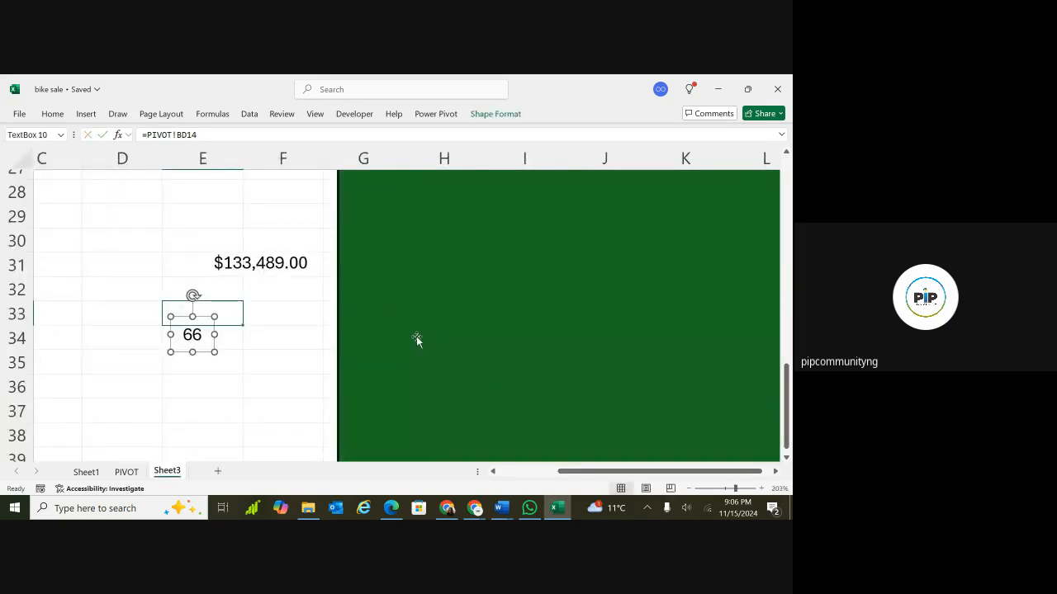
Compare the quantity text box with the PIVOT sheet totals and open its formula for editing.
{"action": "left_click", "coordinate": [416, 339]}
{"action": "left_click", "coordinate": [242, 368]}
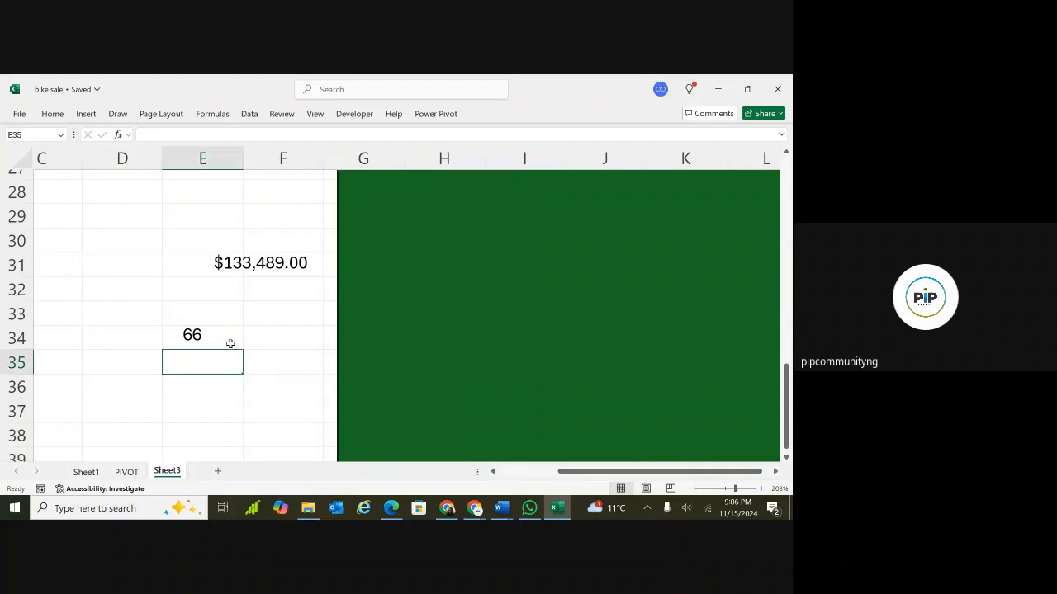
{"action": "left_click", "coordinate": [211, 334]}
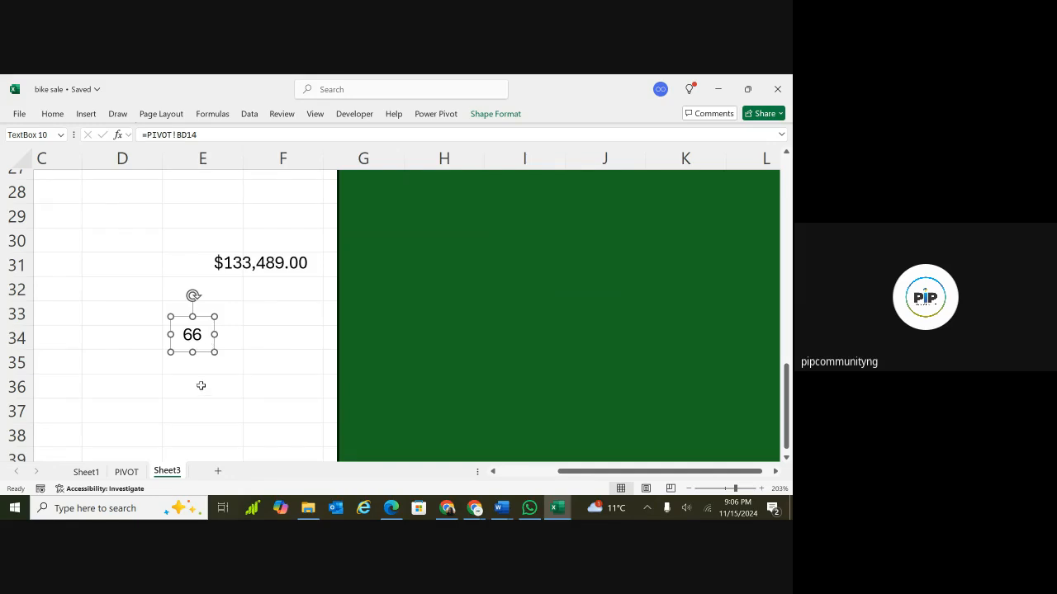
{"action": "left_click", "coordinate": [126, 472]}
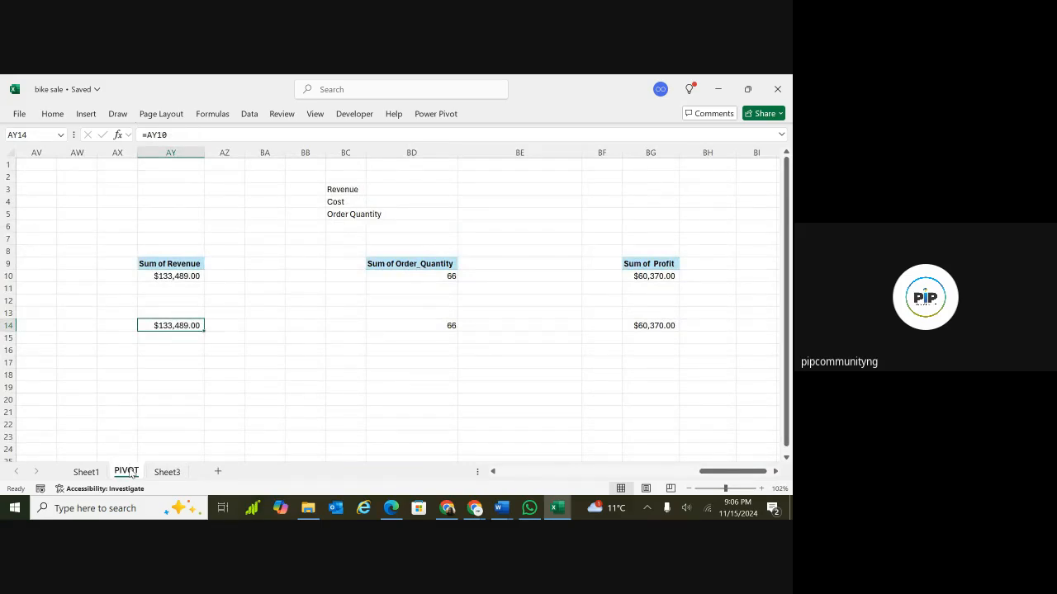
{"action": "left_click", "coordinate": [167, 471]}
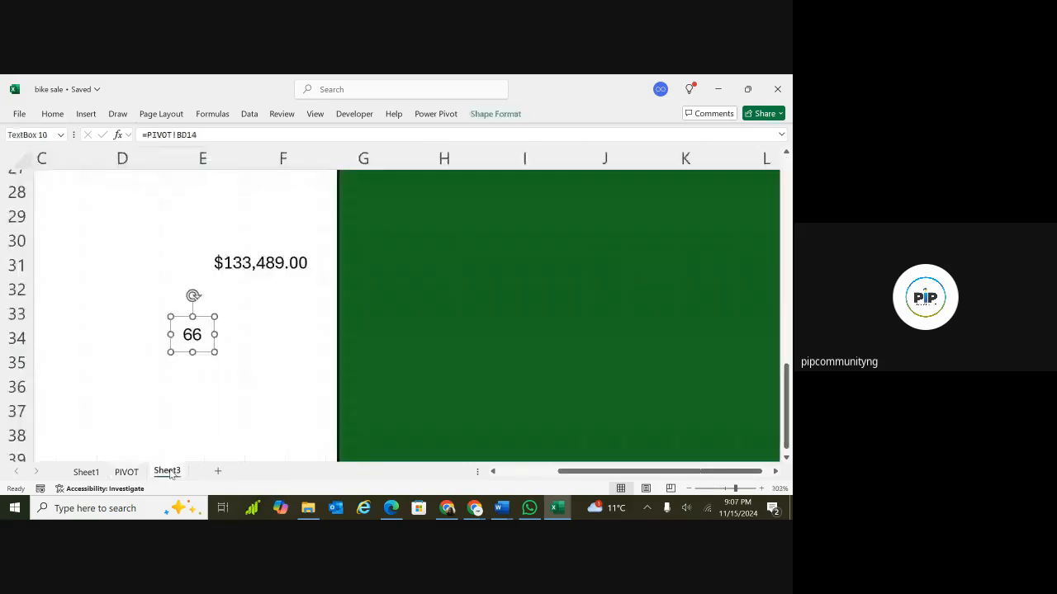
{"action": "left_click", "coordinate": [203, 384]}
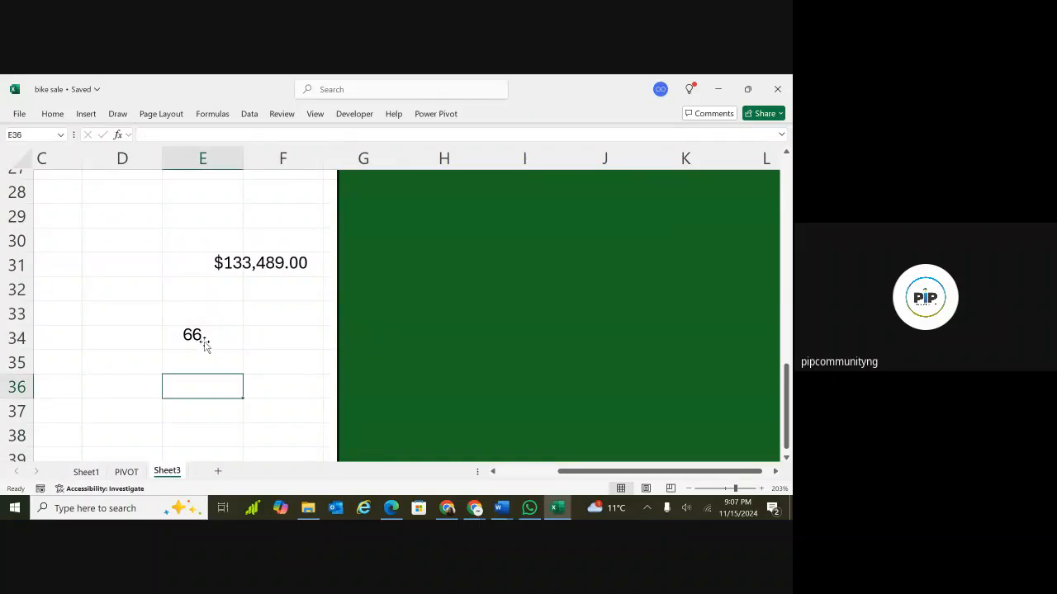
{"action": "left_click", "coordinate": [205, 345]}
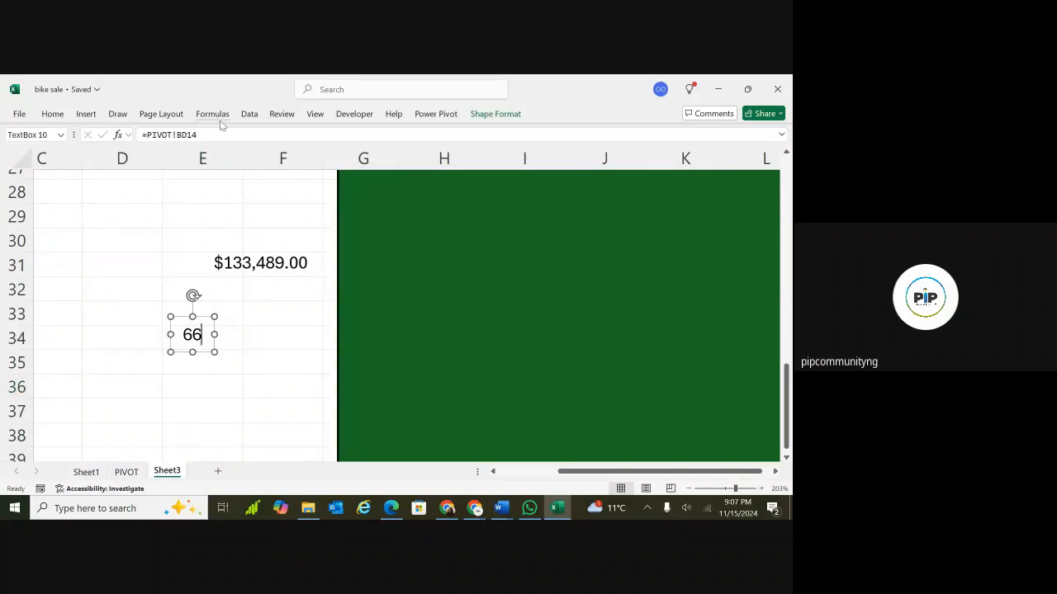
{"action": "left_click", "coordinate": [183, 134]}
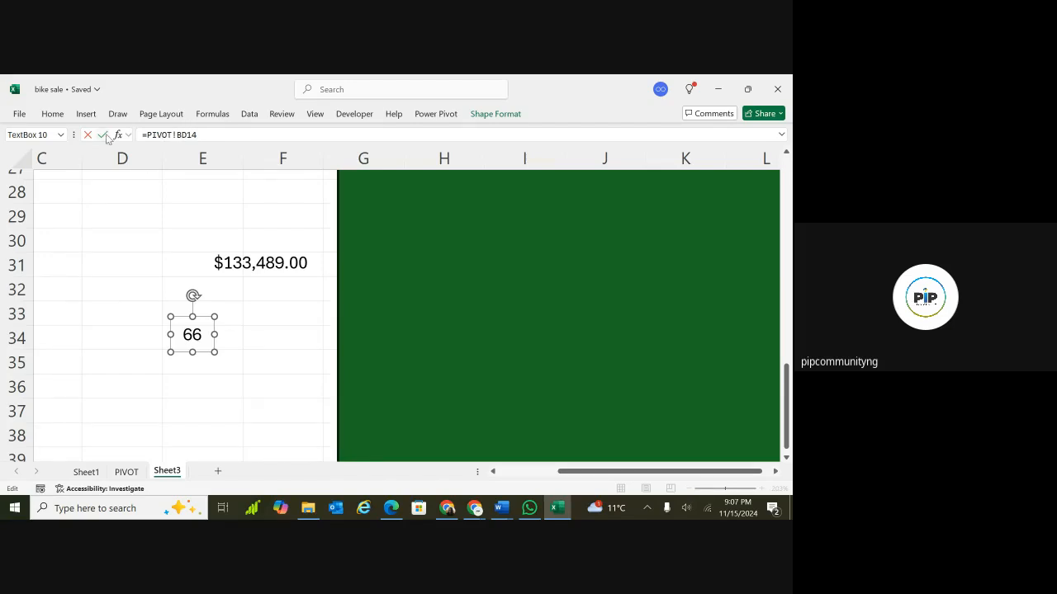
{"action": "left_click", "coordinate": [245, 338]}
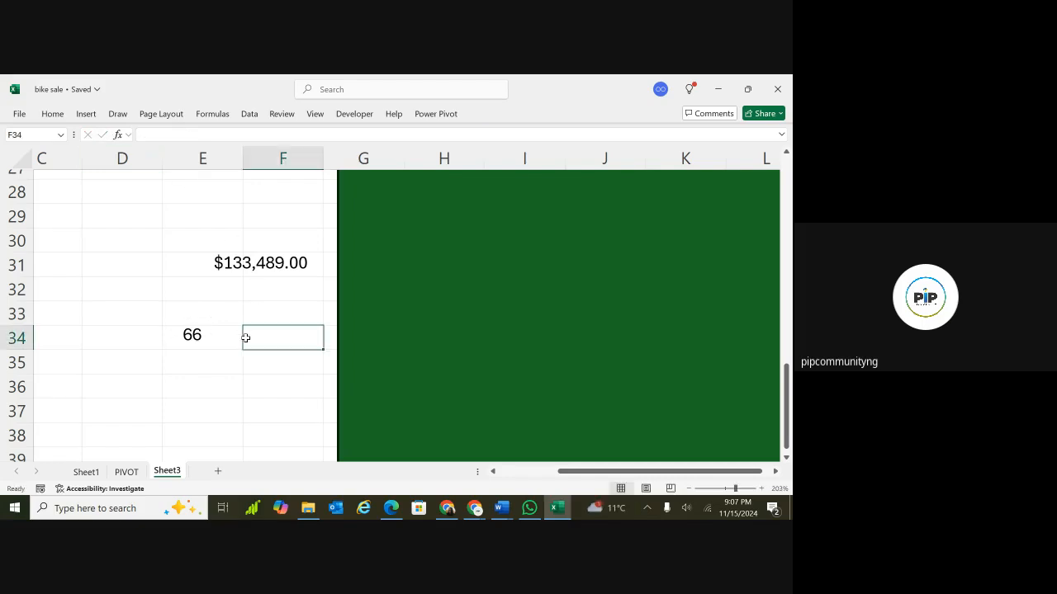
{"action": "left_click", "coordinate": [188, 416]}
{"action": "left_click", "coordinate": [189, 306]}
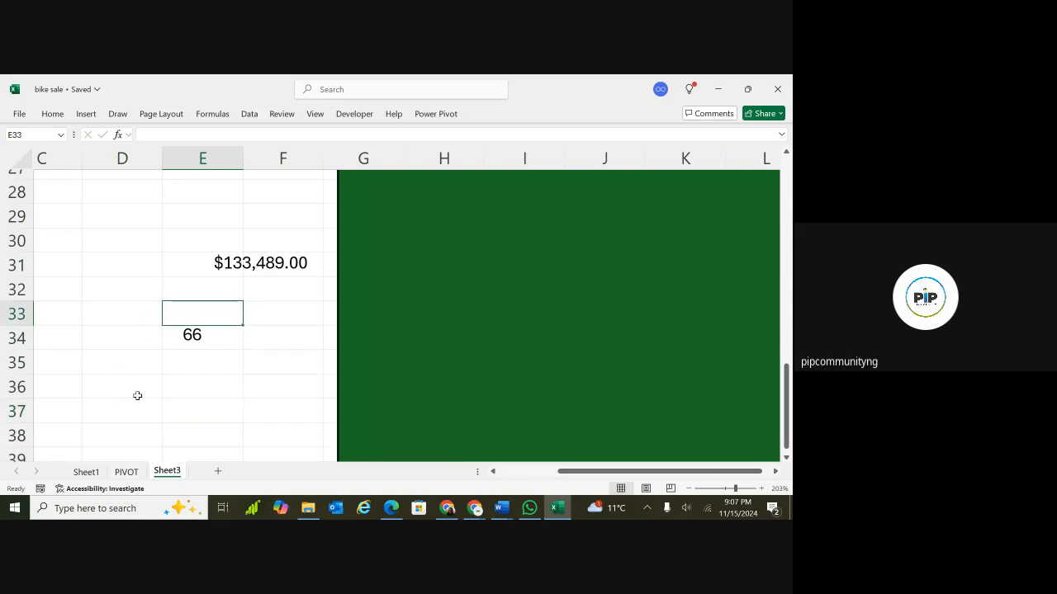
{"action": "left_click", "coordinate": [214, 414]}
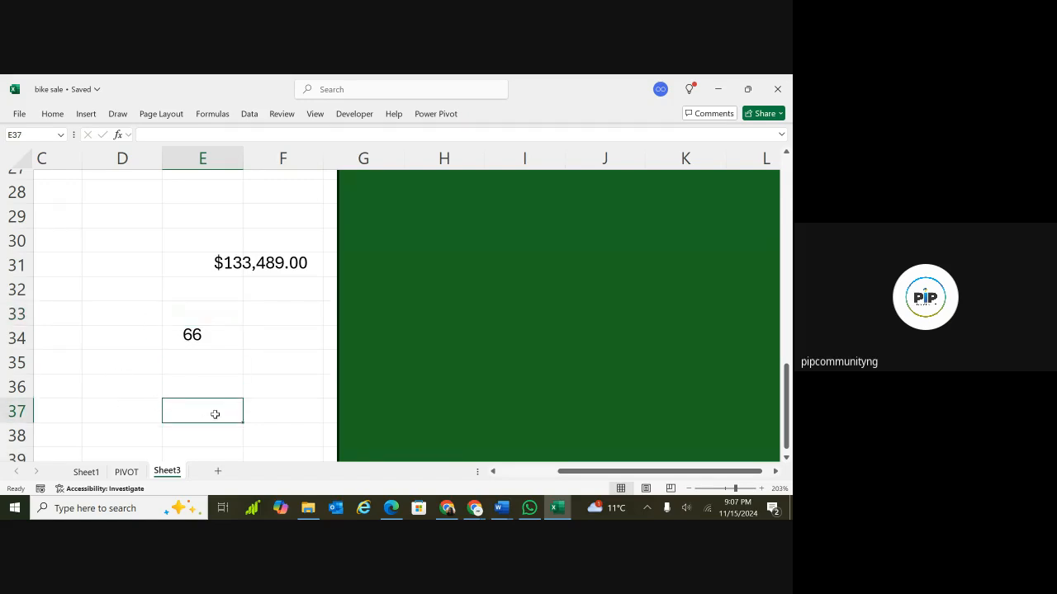
{"action": "left_click", "coordinate": [237, 385]}
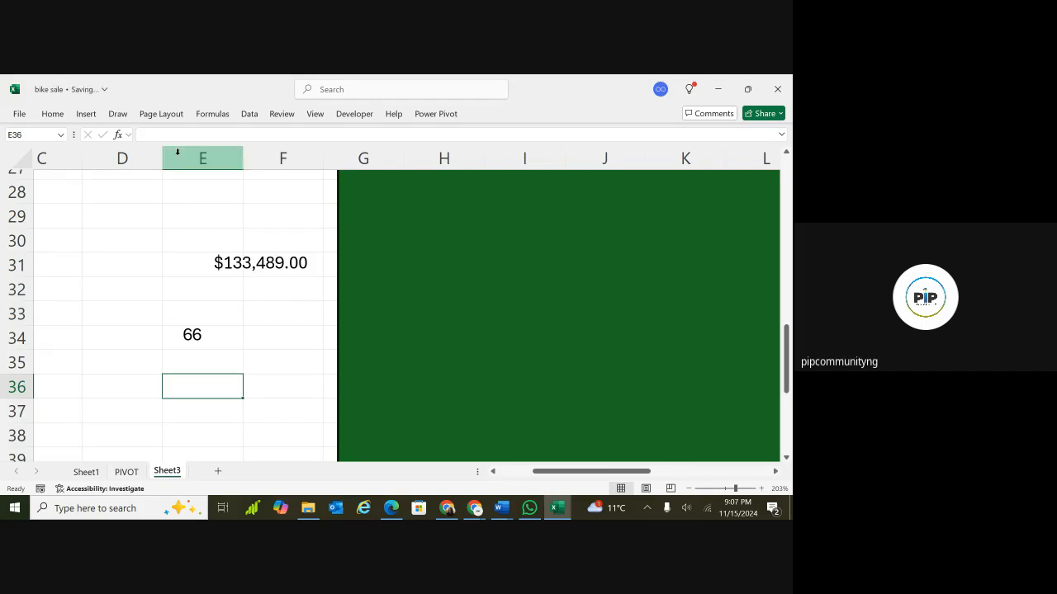
Insert a third text box below the quantity box, around cell E37.
{"action": "left_click", "coordinate": [87, 115]}
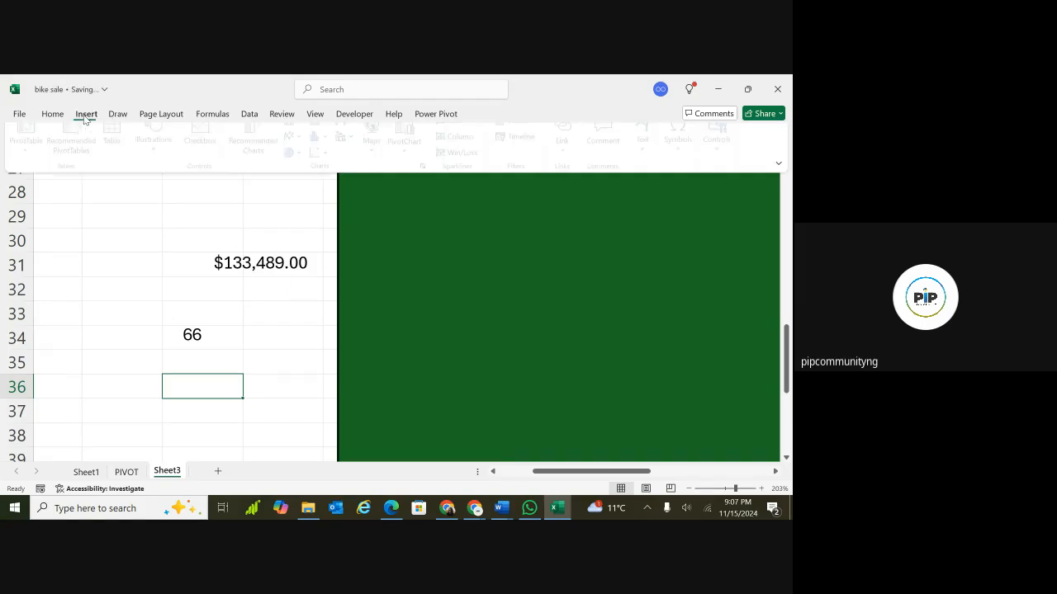
{"action": "left_click", "coordinate": [153, 162]}
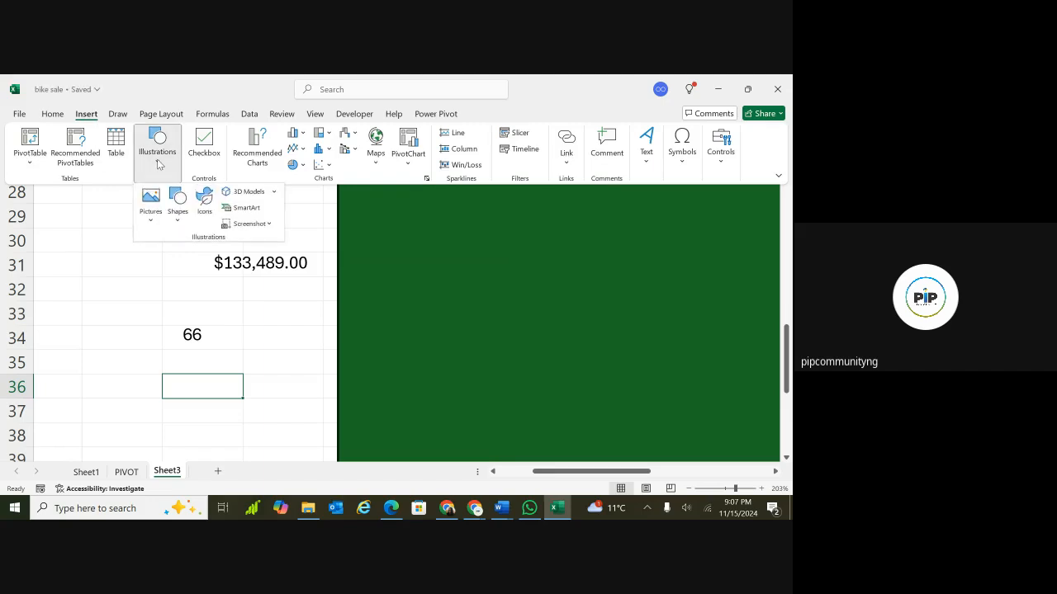
{"action": "left_click", "coordinate": [177, 206]}
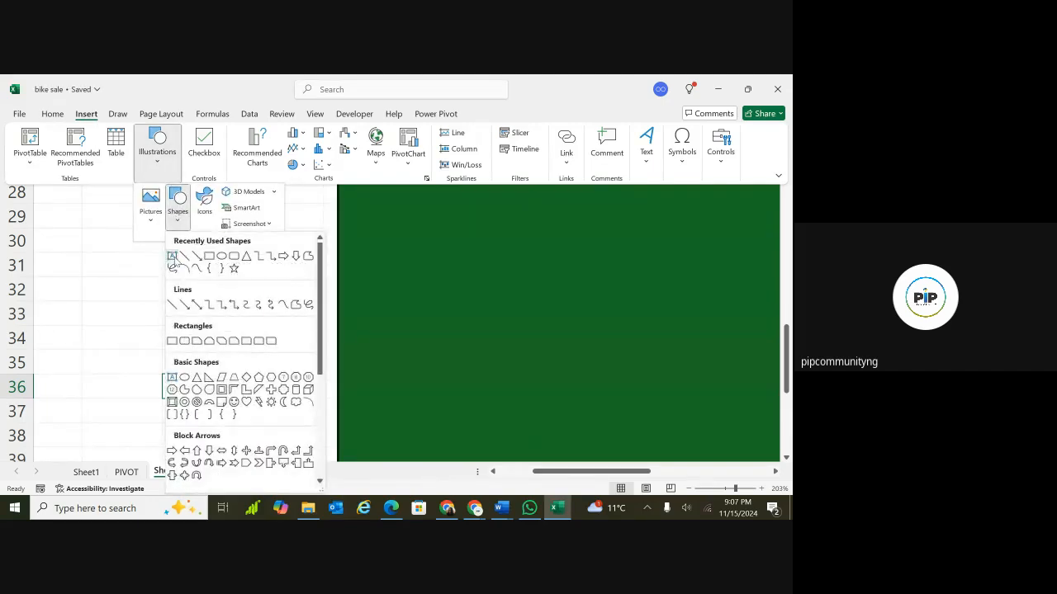
{"action": "left_click", "coordinate": [172, 257]}
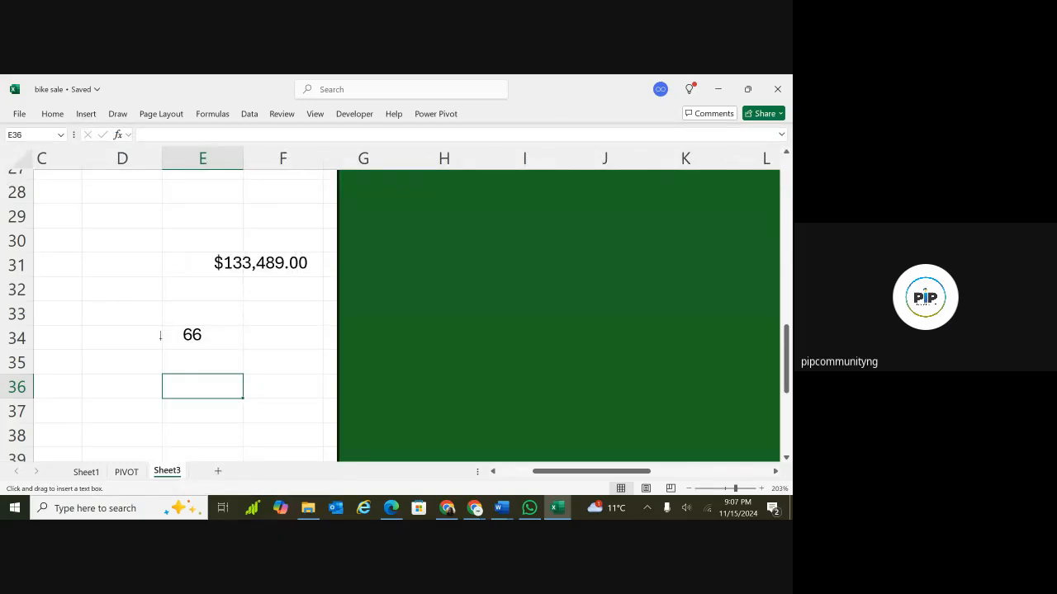
{"action": "left_click", "coordinate": [188, 394]}
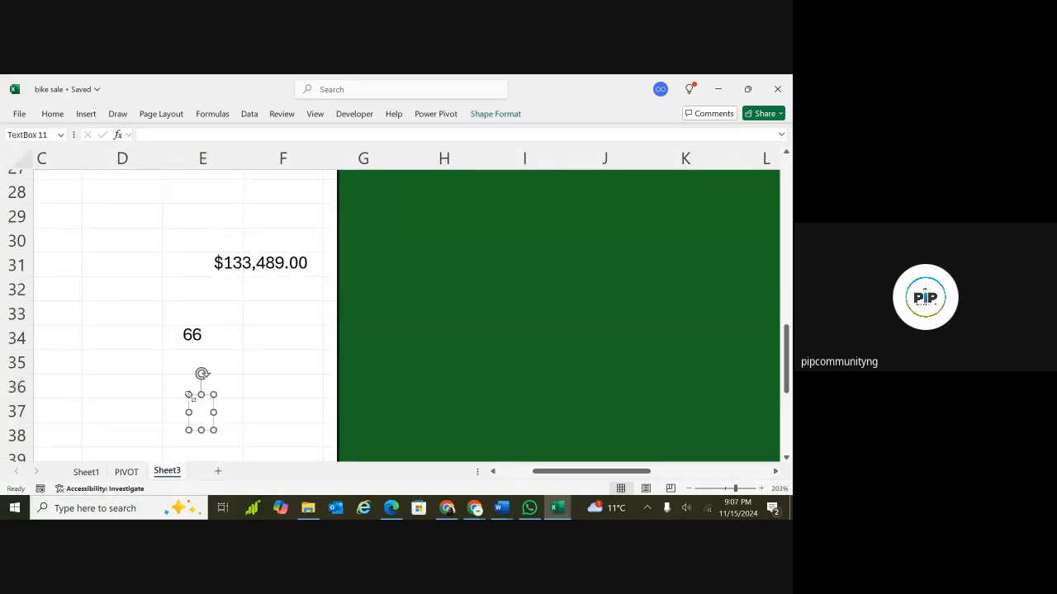
Link the new text box to the PIVOT total with the formula =PIVOT!BG14.
{"action": "left_click", "coordinate": [239, 133]}
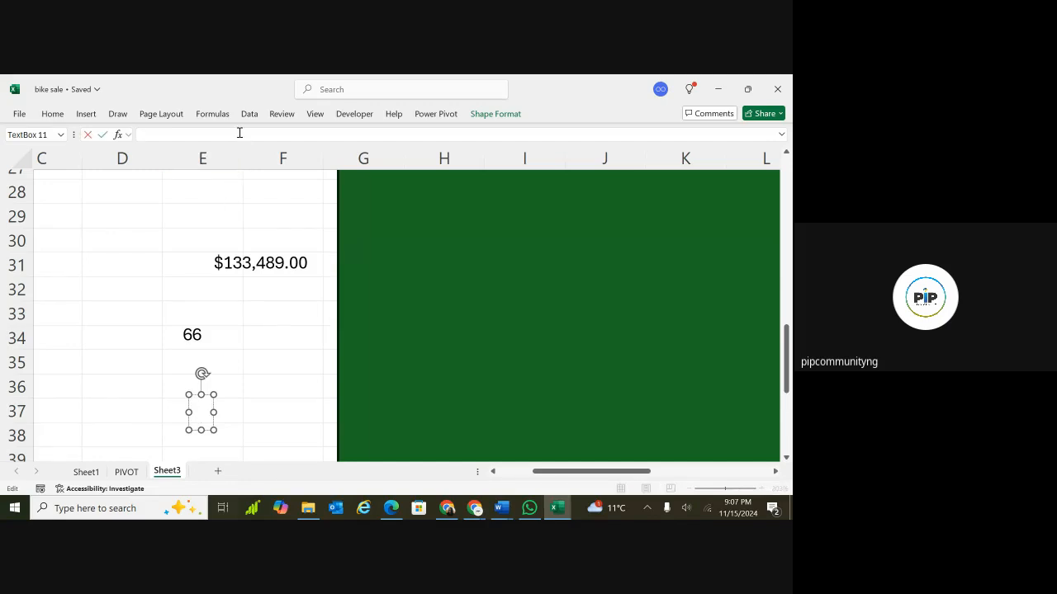
{"action": "type", "text": "="}
{"action": "left_click", "coordinate": [137, 341]}
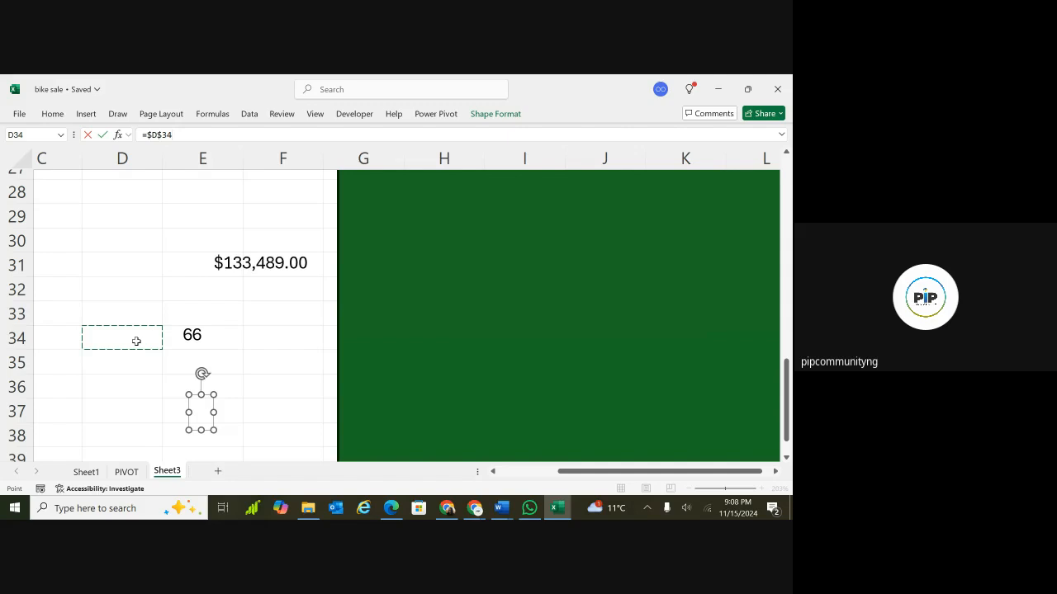
{"action": "key", "text": "Return"}
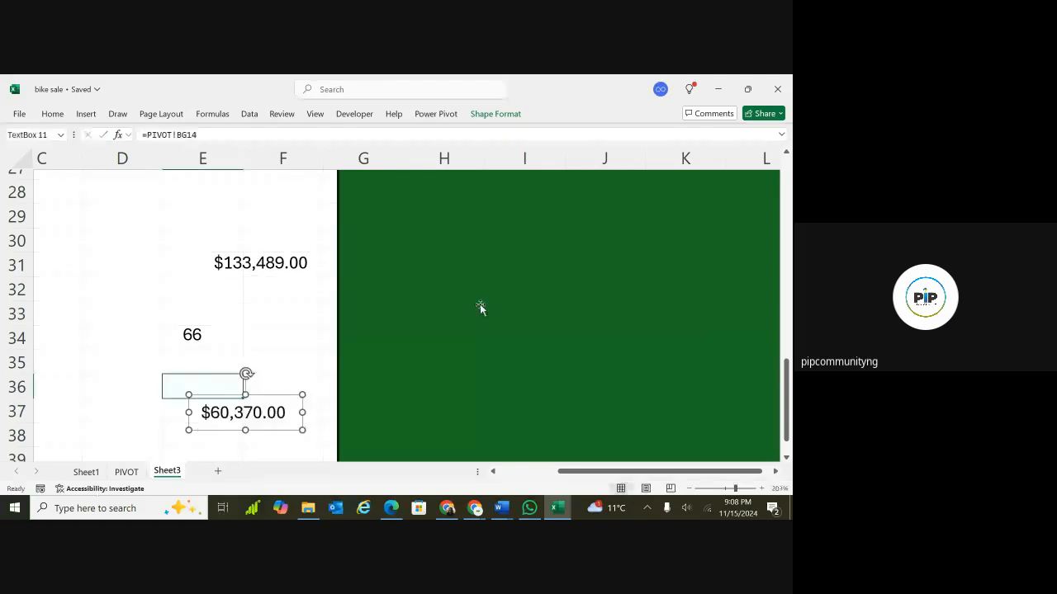
Move the revenue text box left so it sits over column D around row 31.
{"action": "left_click", "coordinate": [258, 269]}
{"action": "left_click", "coordinate": [187, 335]}
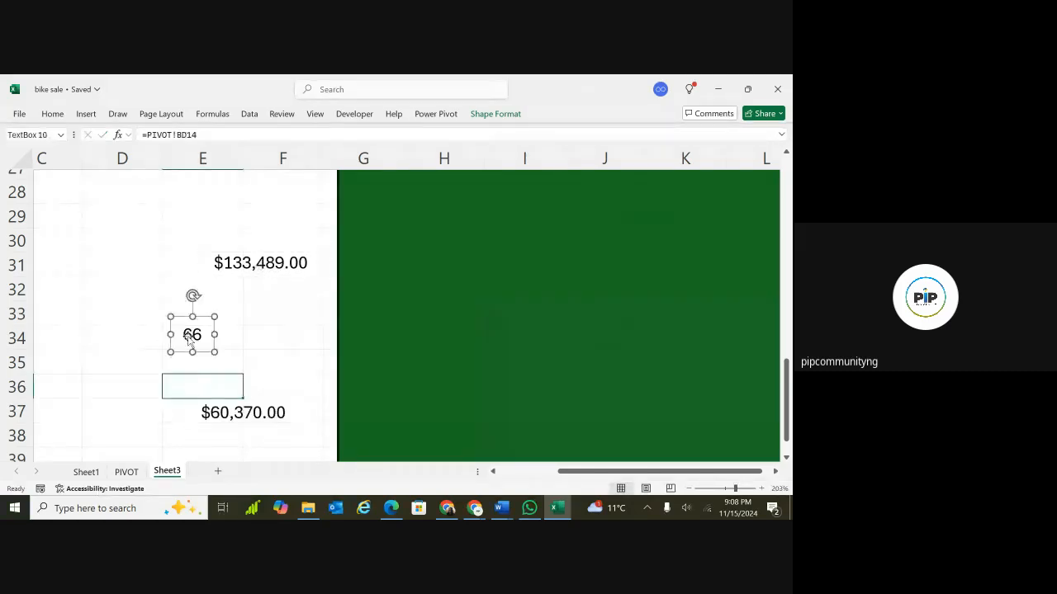
{"action": "left_click", "coordinate": [235, 417]}
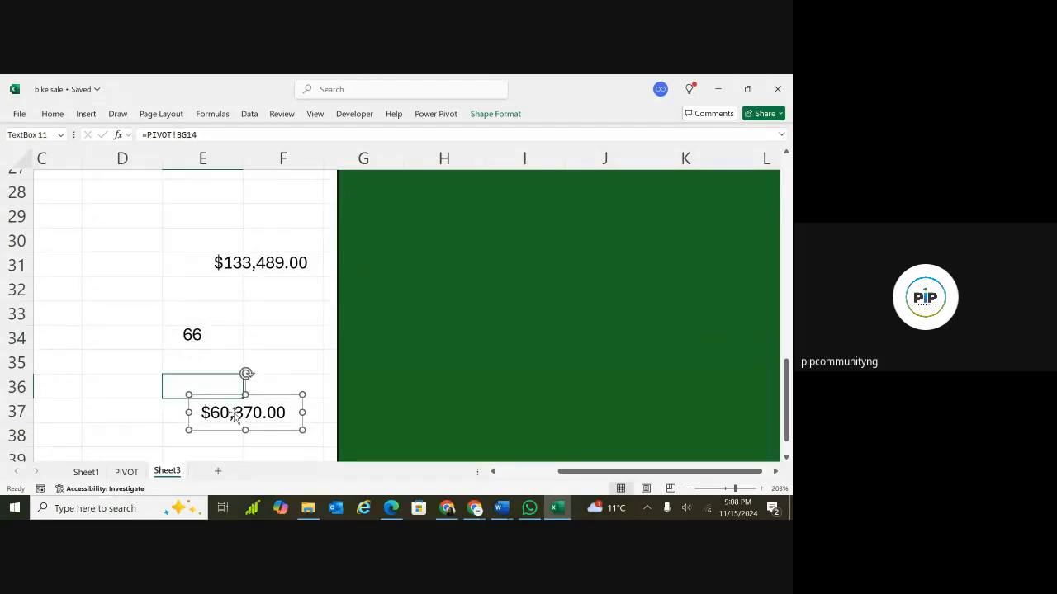
{"action": "scroll", "coordinate": [309, 353], "scroll_direction": "down", "scroll_amount": 6, "text": "ctrl"}
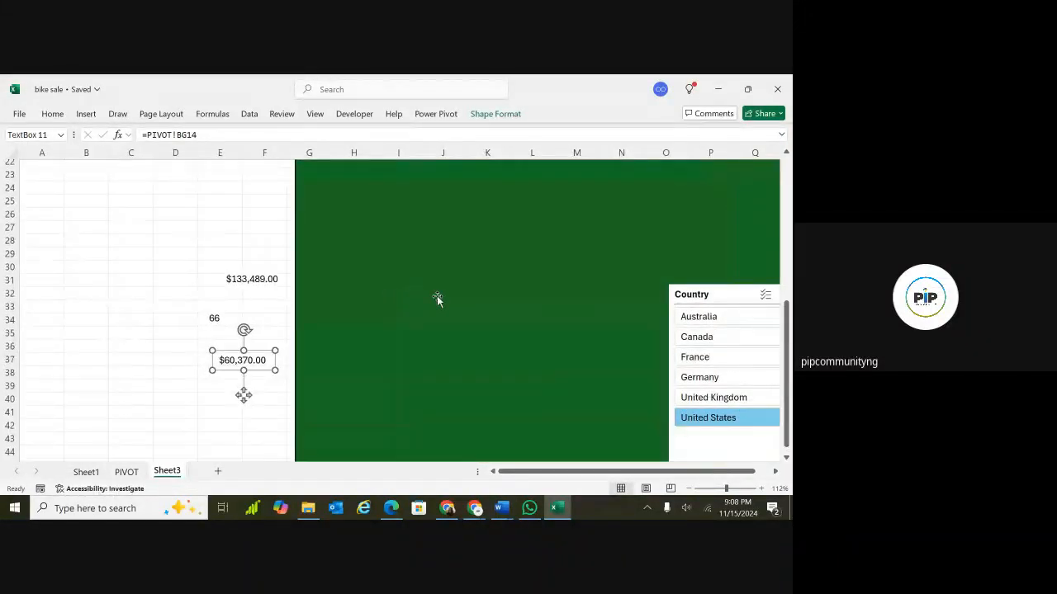
{"action": "scroll", "coordinate": [437, 299], "scroll_direction": "right", "scroll_amount": 2}
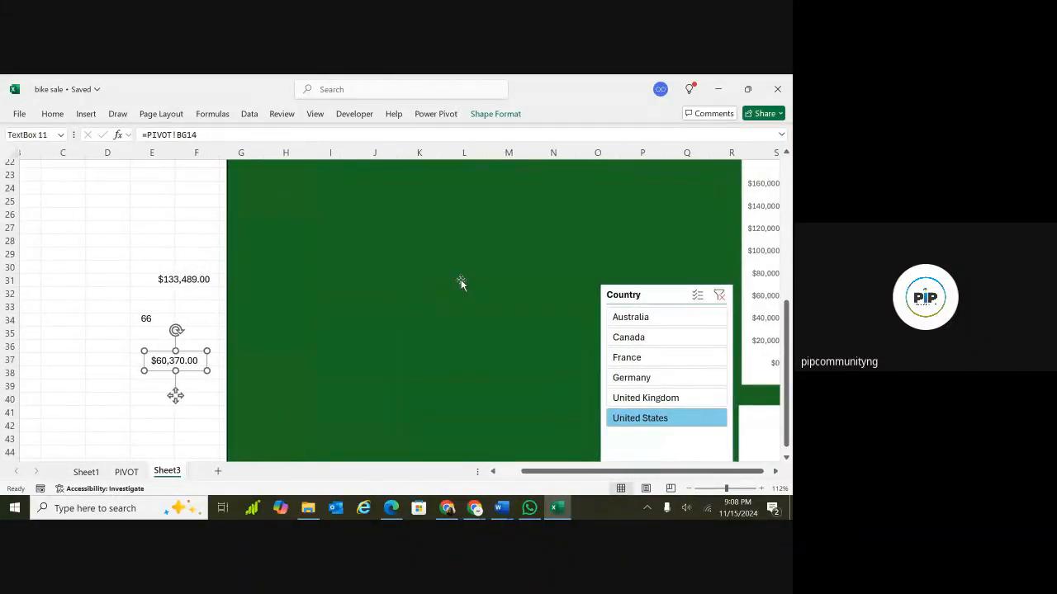
{"action": "left_click", "coordinate": [195, 277]}
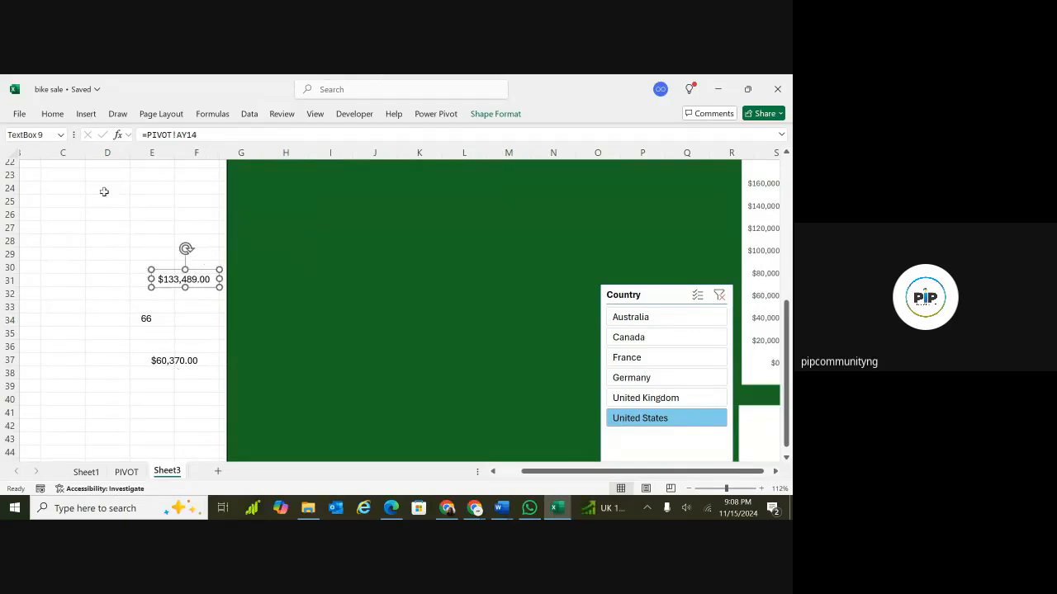
{"action": "left_click", "coordinate": [205, 237]}
{"action": "left_click", "coordinate": [205, 279]}
{"action": "left_click_drag", "start_coordinate": [213, 283], "coordinate": [302, 279]}
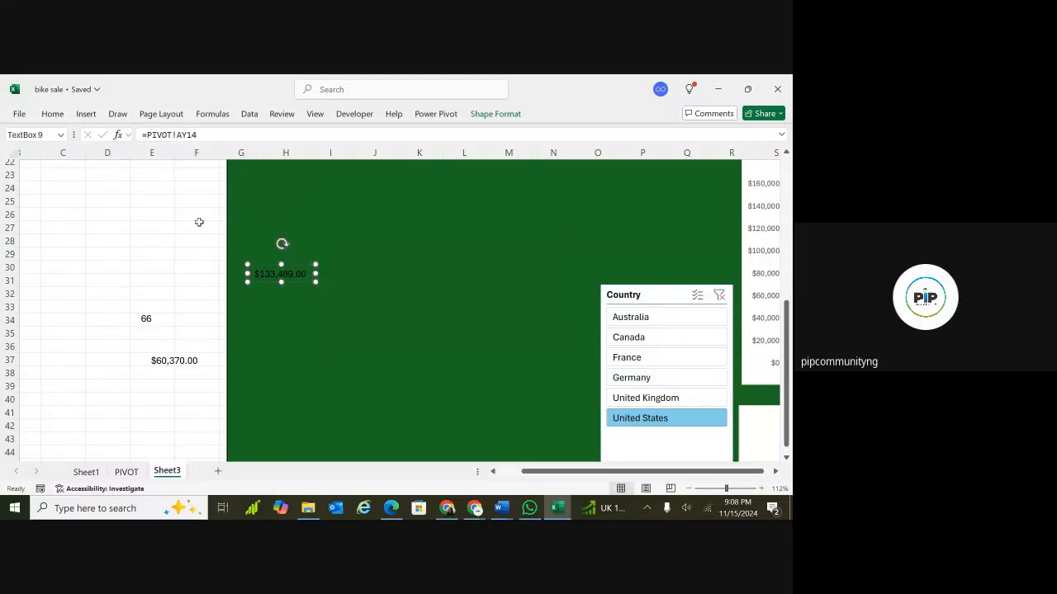
{"action": "left_click_drag", "start_coordinate": [272, 278], "coordinate": [126, 289]}
Move the quantity and new KPI text boxes left to line up under the revenue box.
{"action": "left_click", "coordinate": [146, 318]}
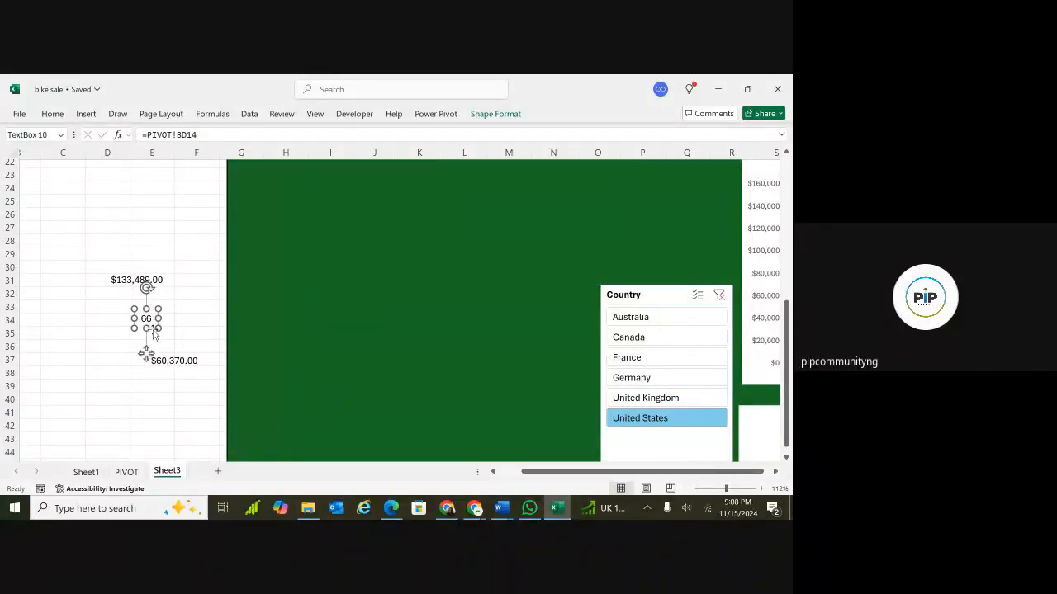
{"action": "left_click_drag", "start_coordinate": [146, 354], "coordinate": [132, 352]}
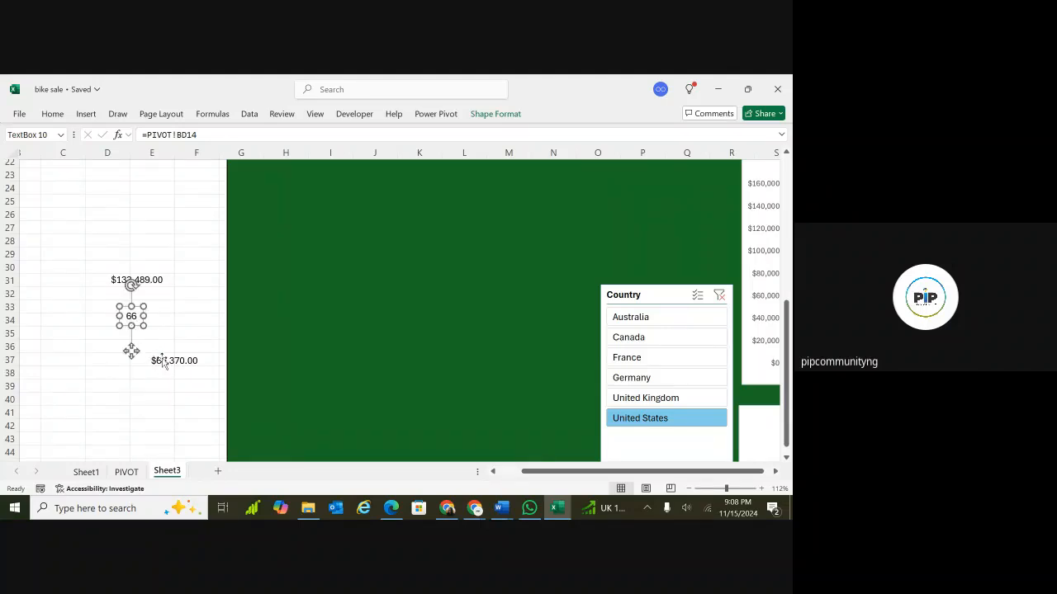
{"action": "left_click", "coordinate": [161, 361]}
{"action": "left_click_drag", "start_coordinate": [200, 376], "coordinate": [165, 376]}
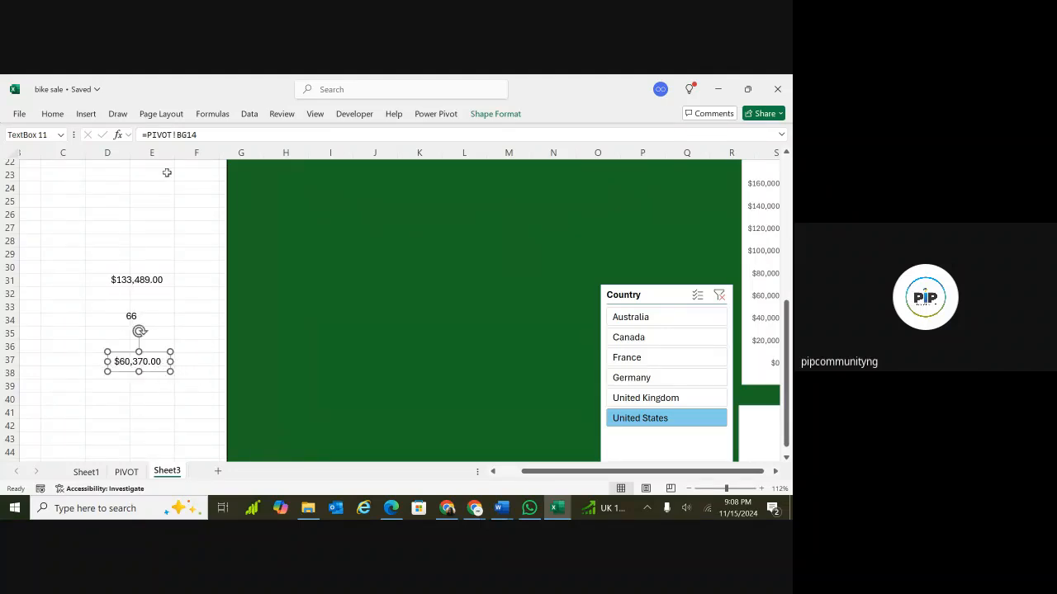
Draw a rectangle shape around cells D27 to E31 beside the revenue box.
{"action": "left_click", "coordinate": [86, 114]}
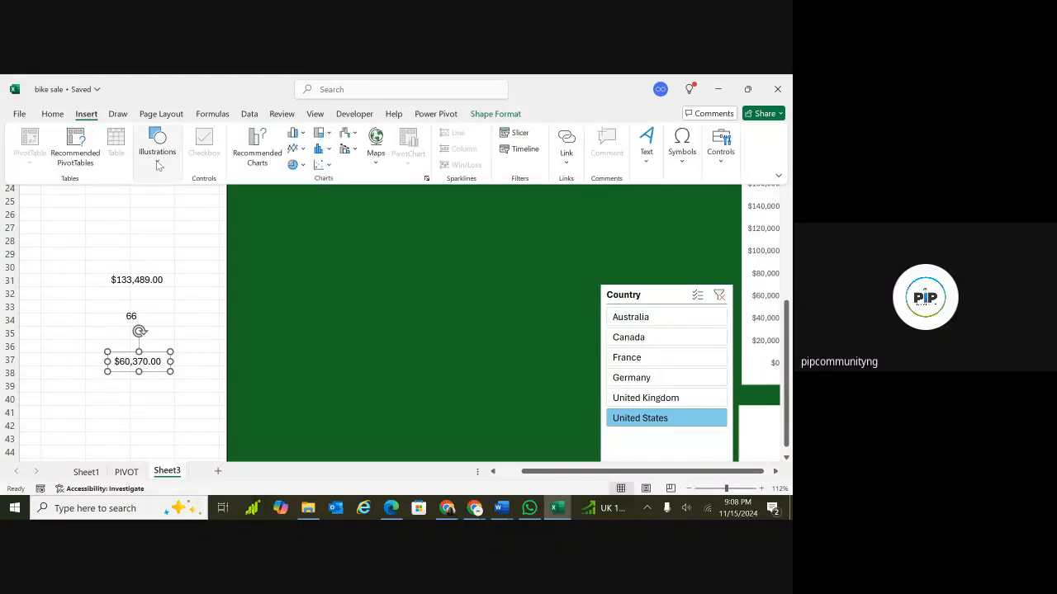
{"action": "left_click", "coordinate": [158, 162]}
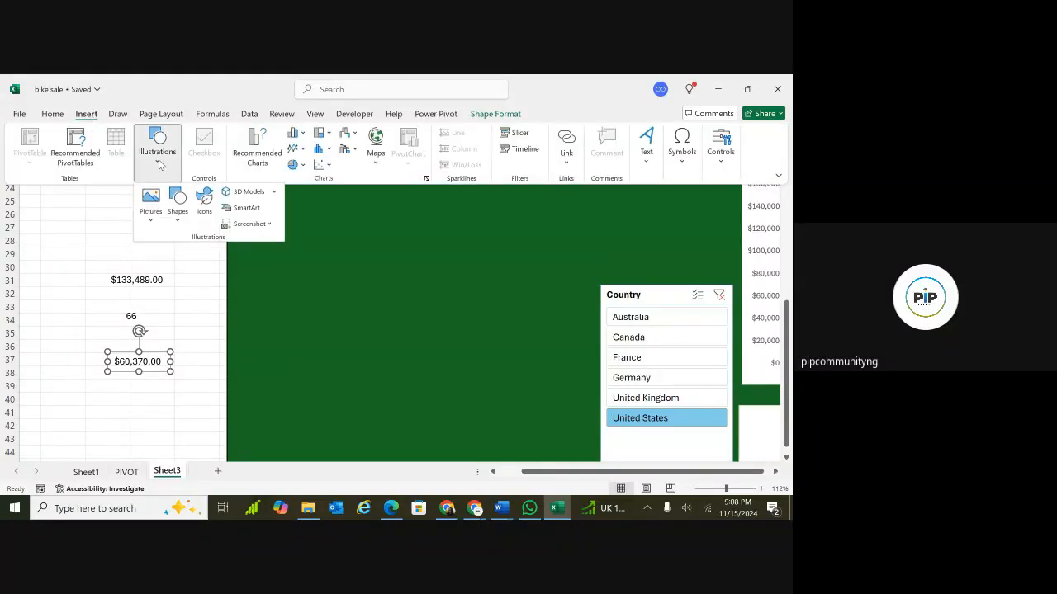
{"action": "left_click", "coordinate": [177, 206]}
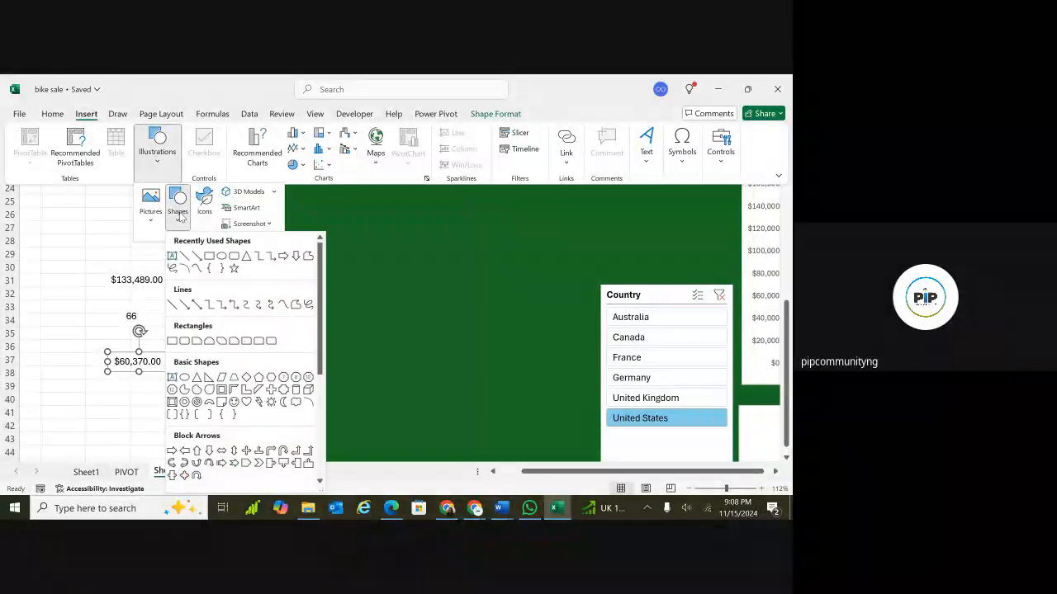
{"action": "left_click", "coordinate": [209, 256]}
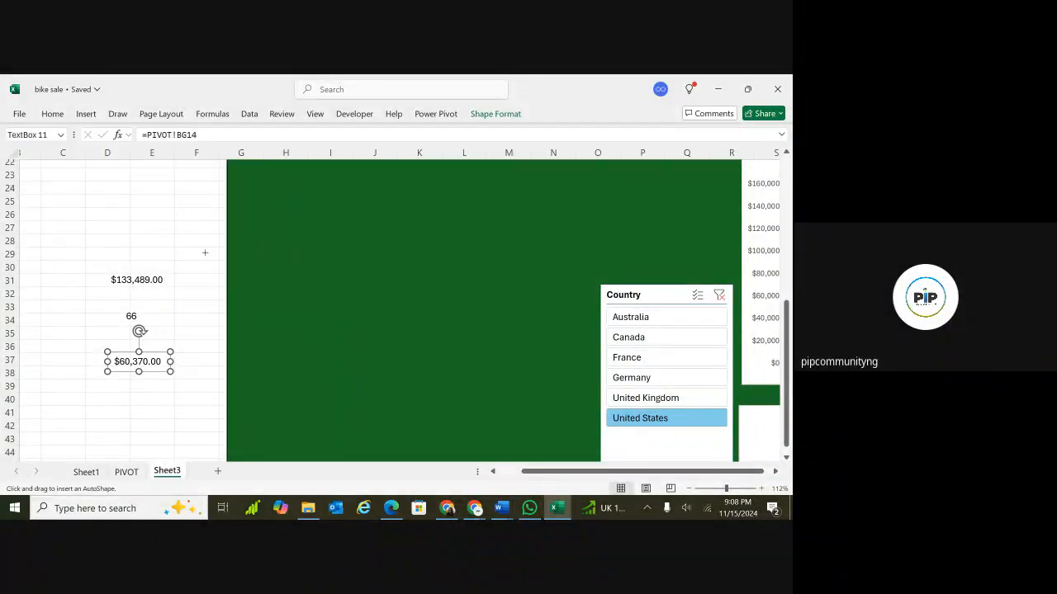
{"action": "left_click", "coordinate": [127, 227]}
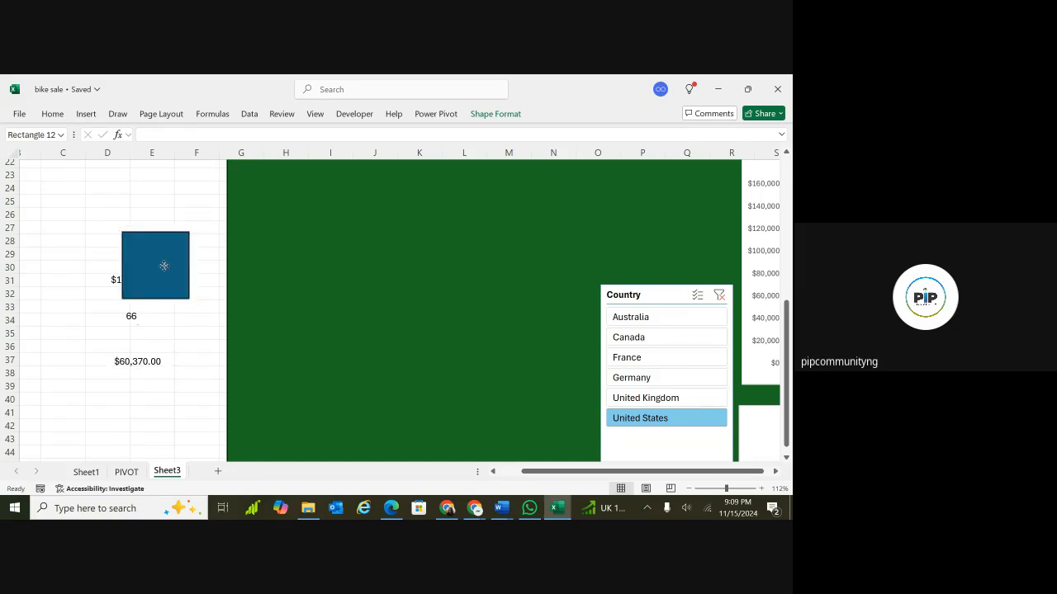
{"action": "left_click_drag", "start_coordinate": [164, 266], "coordinate": [97, 260]}
Place the rectangle over the revenue value and send it backward behind the text box.
{"action": "left_click", "coordinate": [156, 280]}
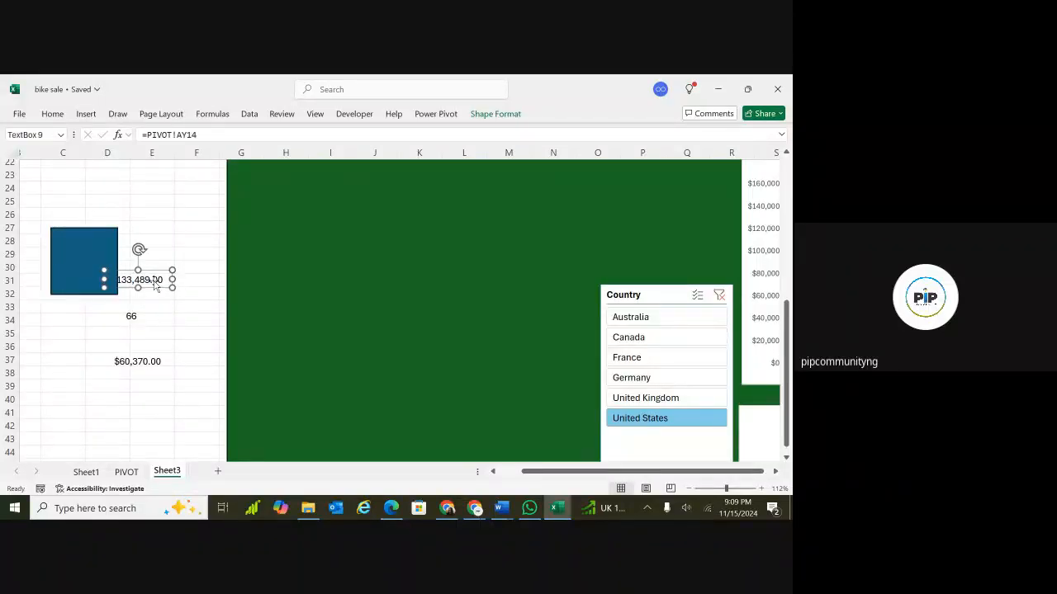
{"action": "mouse_move", "coordinate": [166, 282]}
{"action": "left_mouse_down"}
{"action": "mouse_move", "coordinate": [137, 288]}
{"action": "mouse_move", "coordinate": [158, 286]}
{"action": "mouse_move", "coordinate": [152, 279]}
{"action": "left_mouse_up"}
{"action": "left_click_drag", "start_coordinate": [118, 244], "coordinate": [156, 249]}
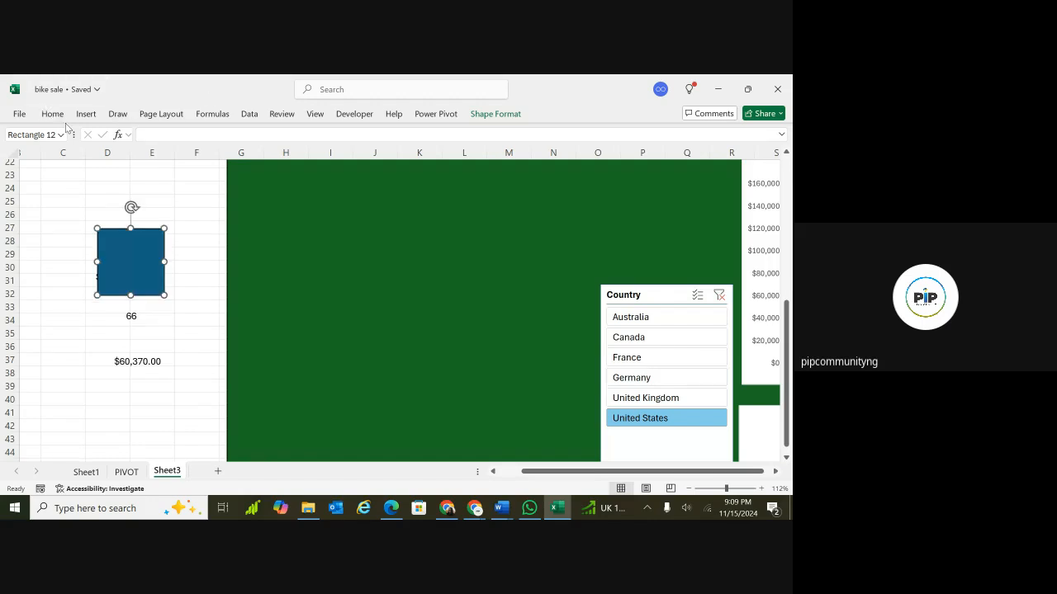
{"action": "left_click", "coordinate": [498, 115]}
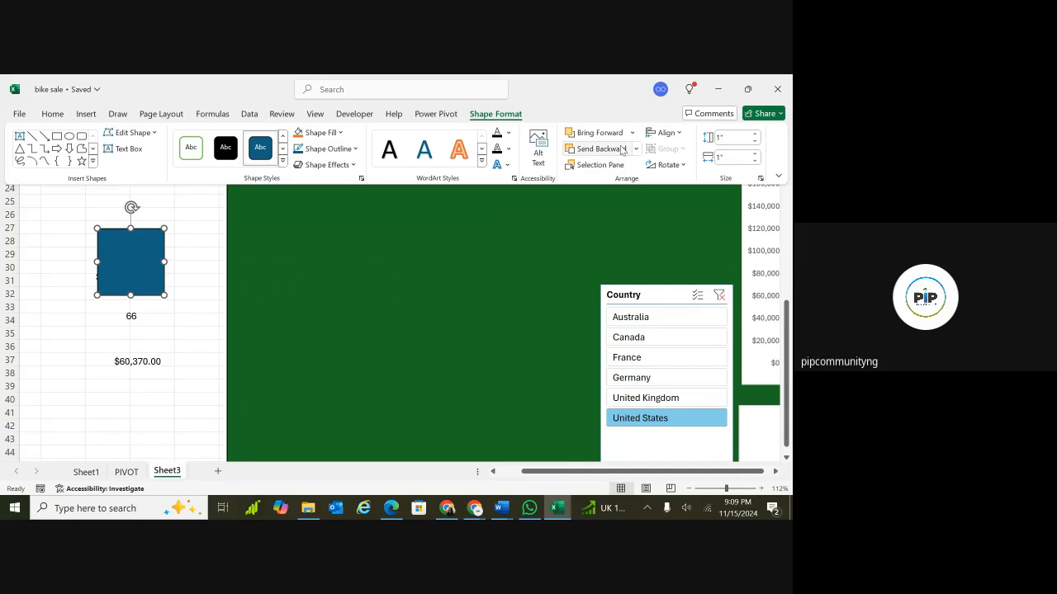
{"action": "left_click", "coordinate": [634, 149]}
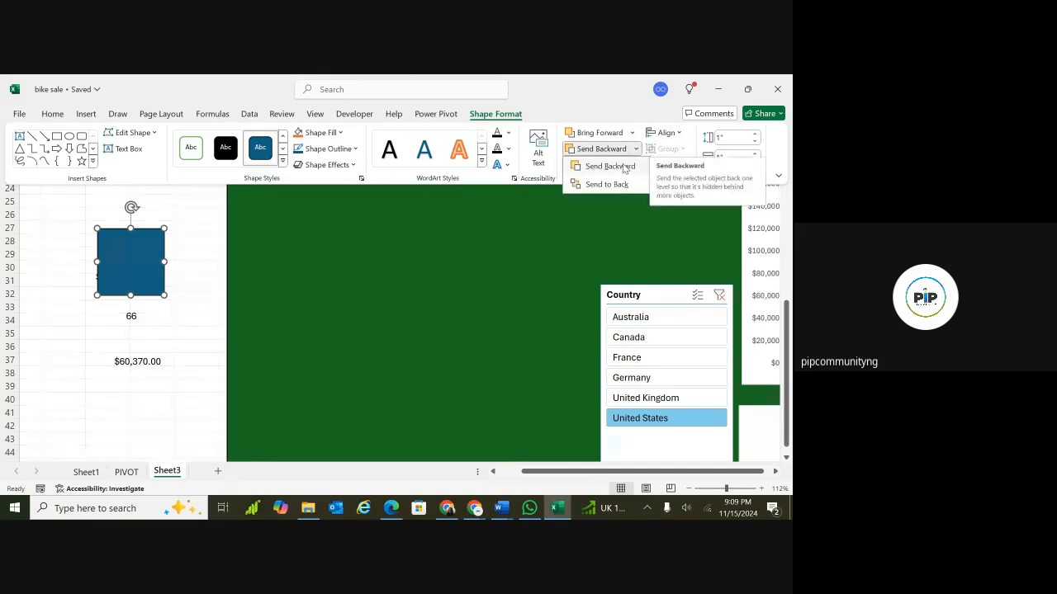
{"action": "left_click", "coordinate": [623, 167]}
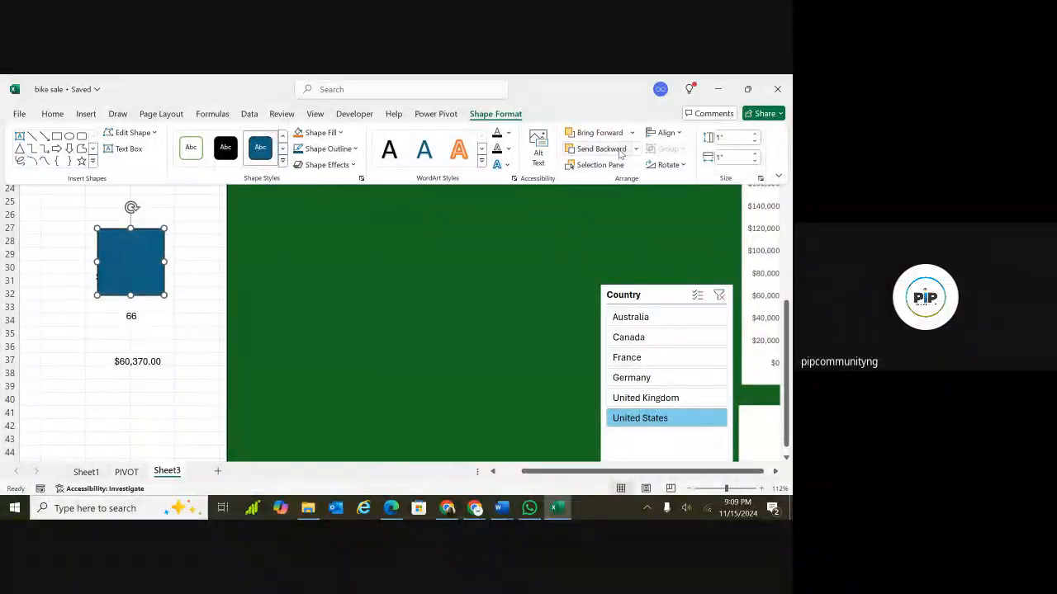
Nudge the rectangle so it centres behind the revenue value.
{"action": "left_click", "coordinate": [140, 248]}
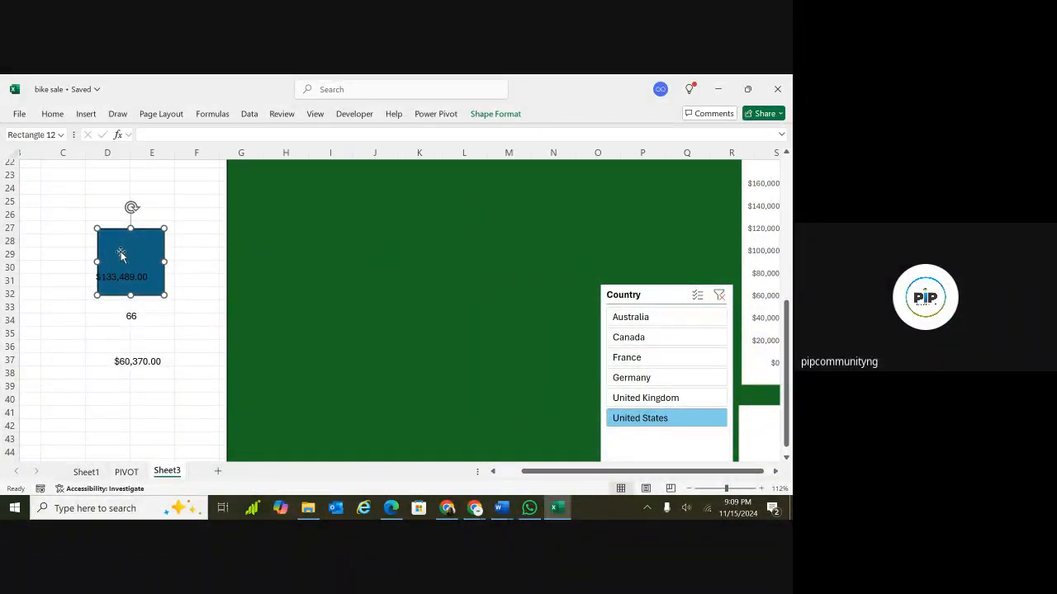
{"action": "left_click_drag", "start_coordinate": [120, 256], "coordinate": [122, 257]}
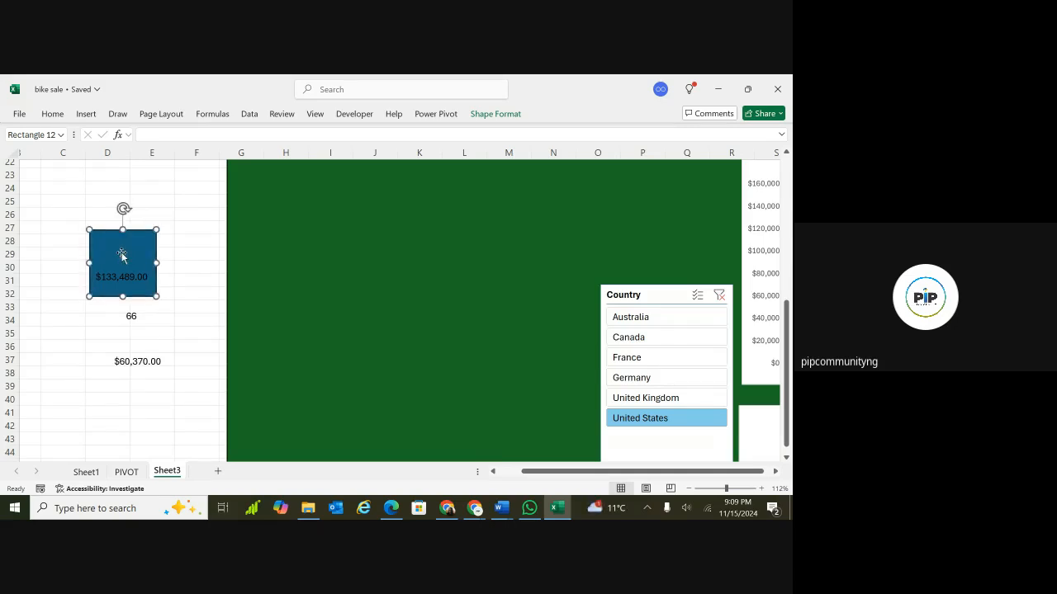
{"action": "left_click_drag", "start_coordinate": [122, 257], "coordinate": [125, 262]}
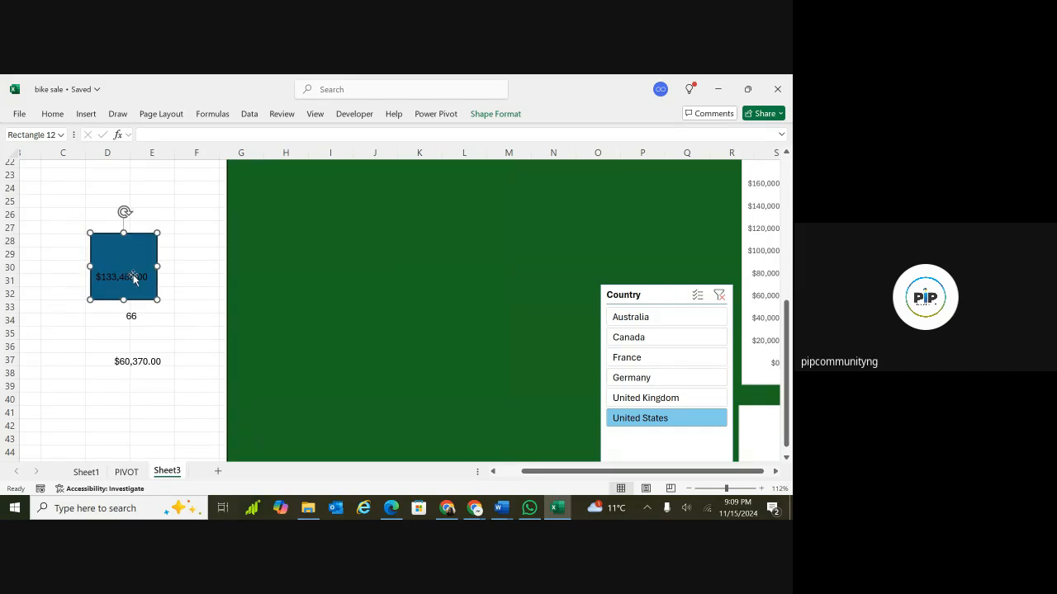
{"action": "left_click", "coordinate": [128, 277]}
{"action": "left_click", "coordinate": [132, 258]}
{"action": "left_click", "coordinate": [52, 115]}
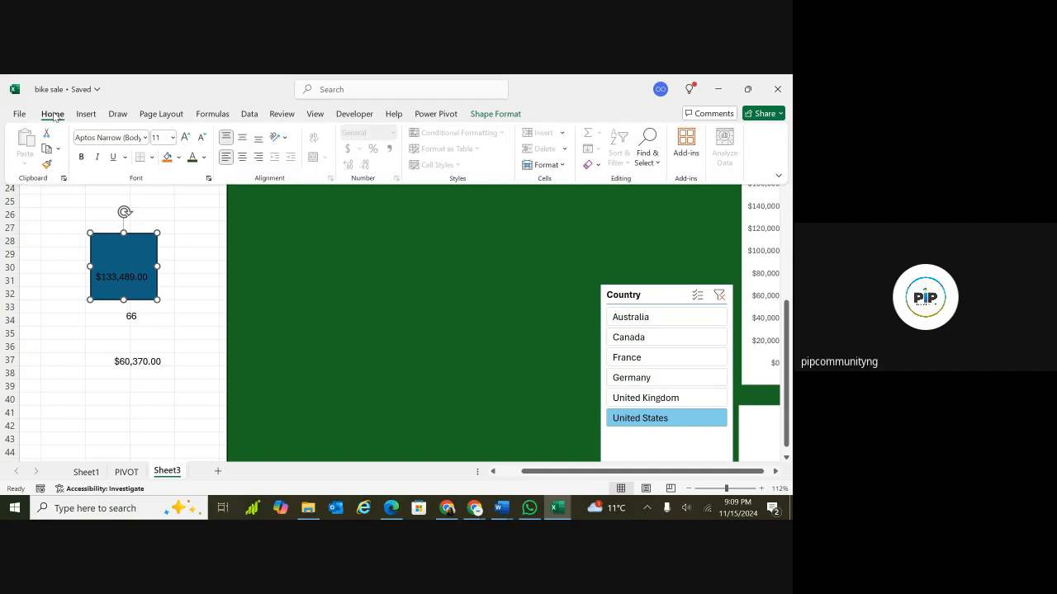
Fill the rectangle behind the revenue value with white.
{"action": "left_click", "coordinate": [178, 158]}
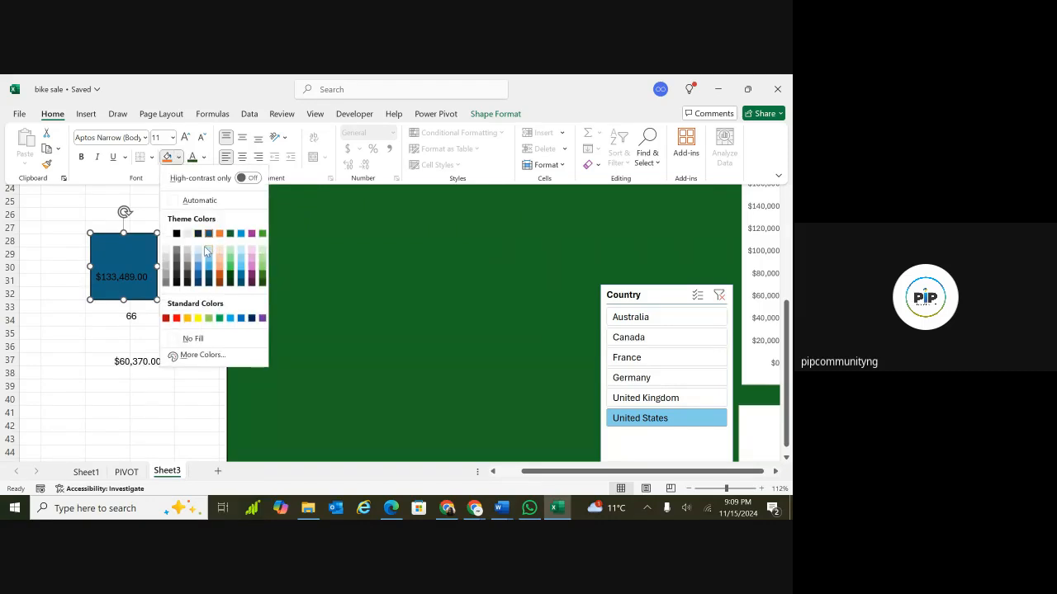
{"action": "left_click", "coordinate": [165, 235]}
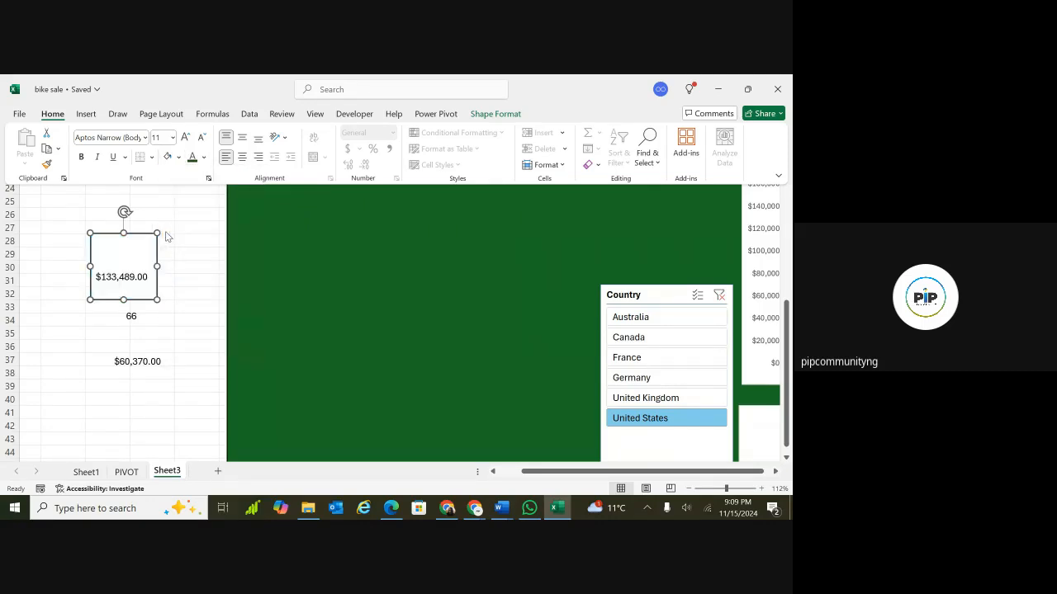
{"action": "left_click", "coordinate": [140, 253]}
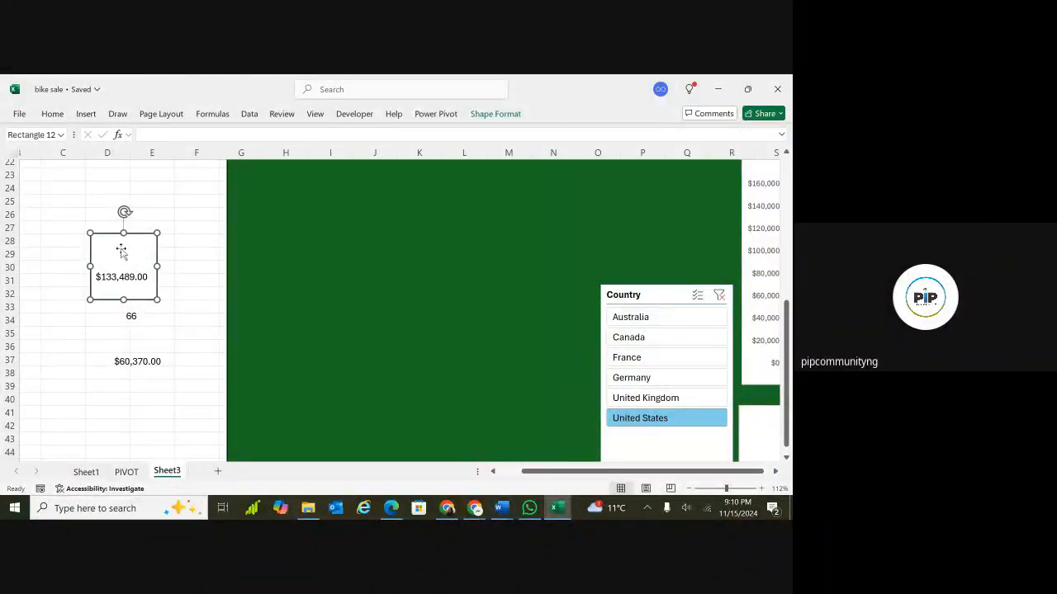
{"action": "left_click", "coordinate": [99, 172]}
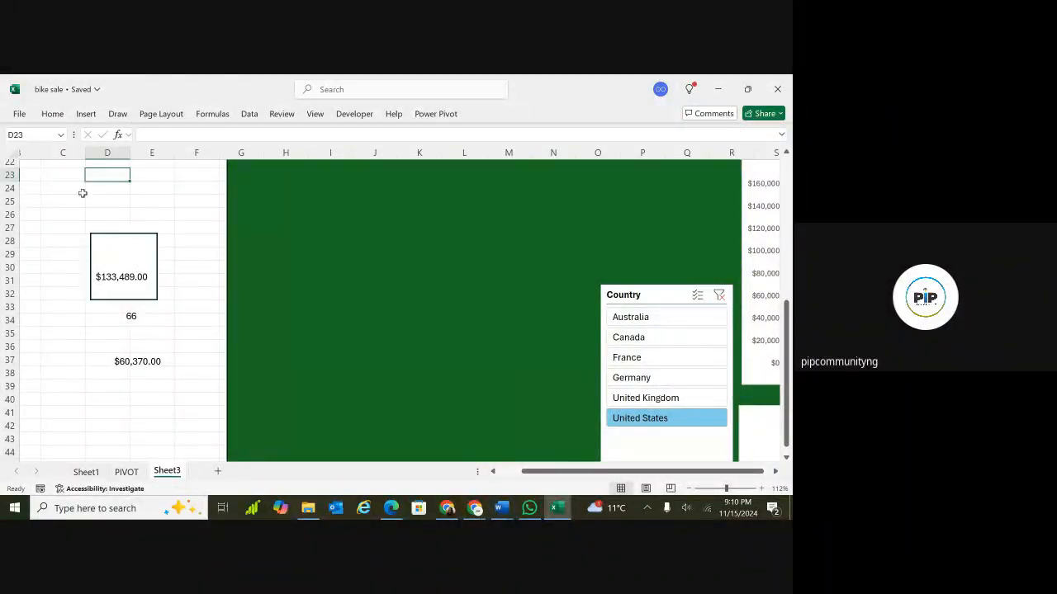
Insert a text box above the revenue box and enter the label TOTAL REVENUE.
{"action": "left_click", "coordinate": [87, 114]}
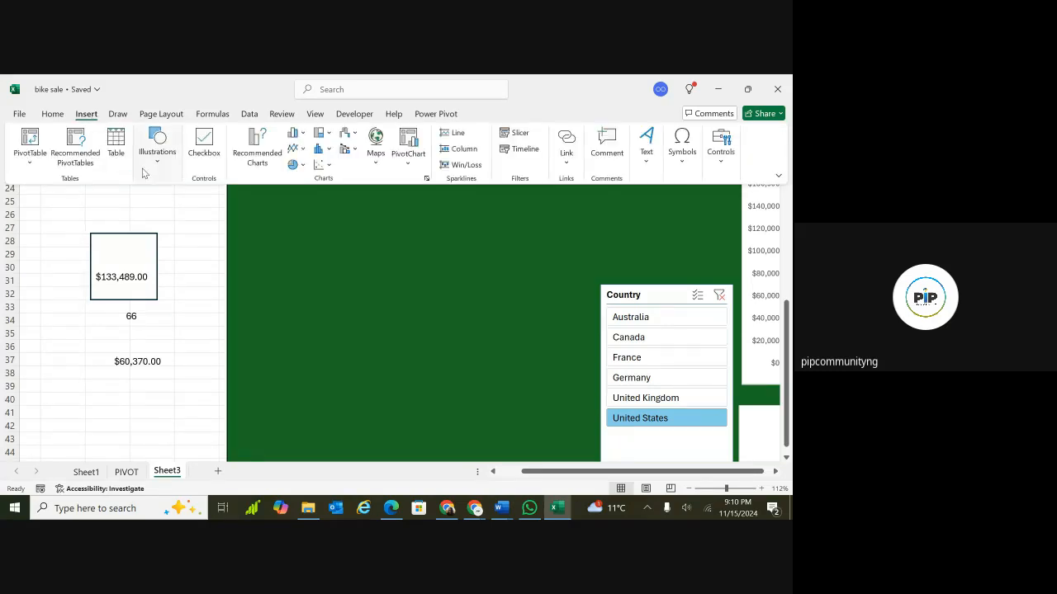
{"action": "left_click", "coordinate": [159, 149]}
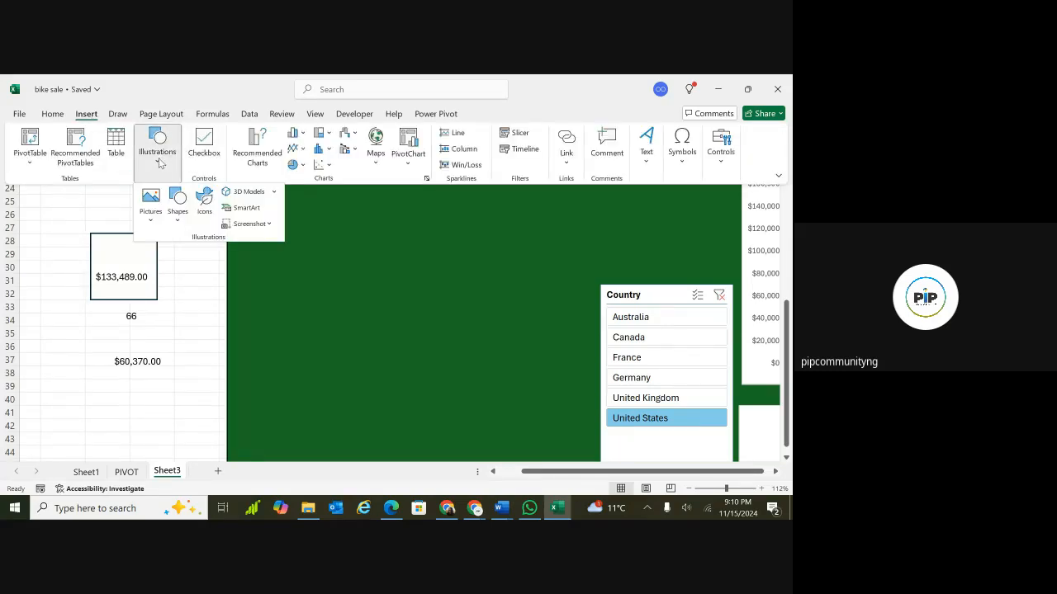
{"action": "left_click", "coordinate": [180, 214]}
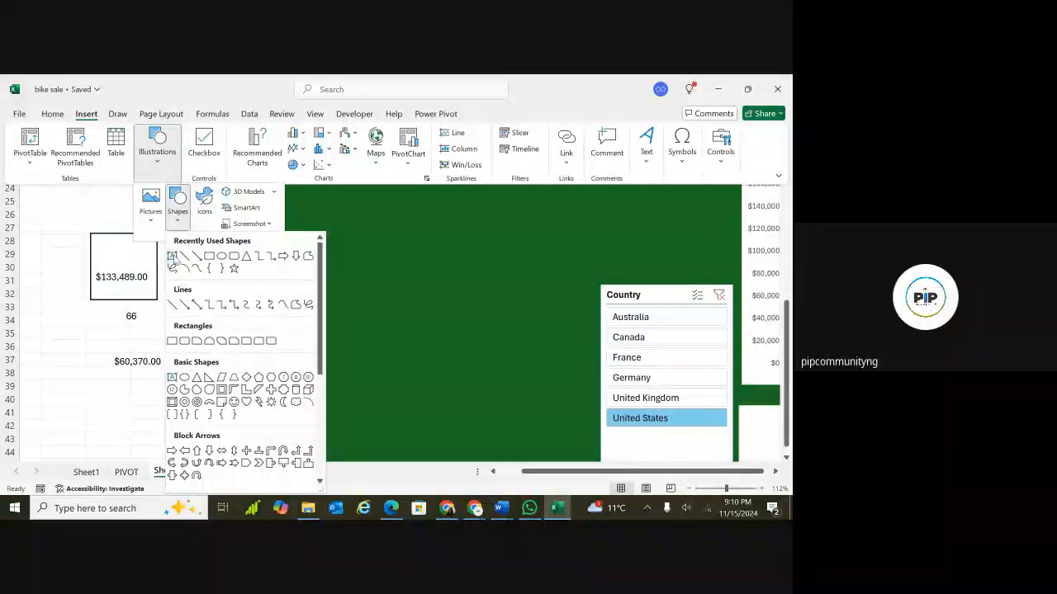
{"action": "left_click", "coordinate": [174, 253]}
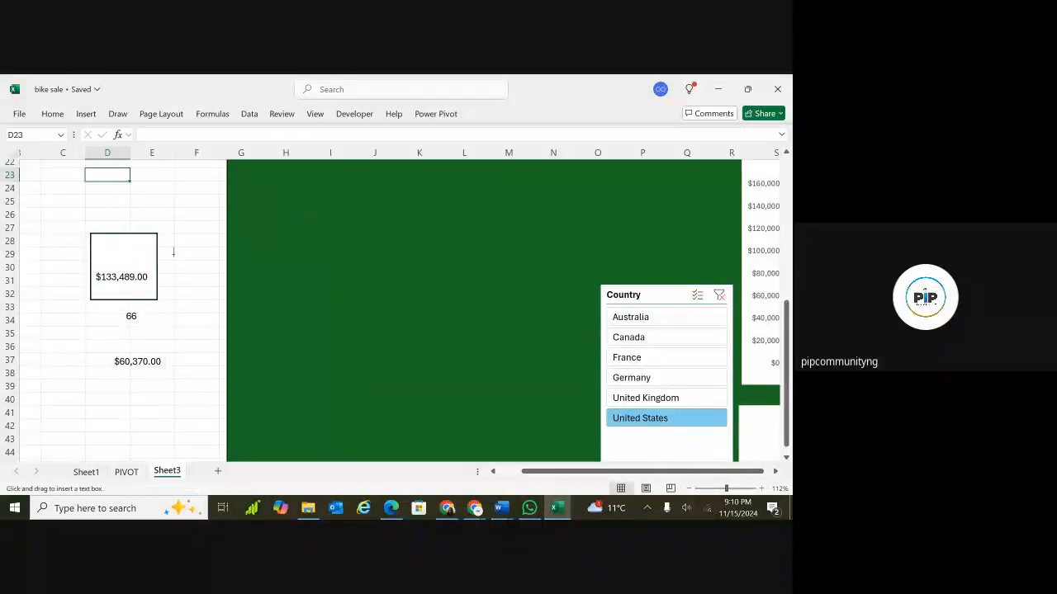
{"action": "left_click", "coordinate": [111, 198]}
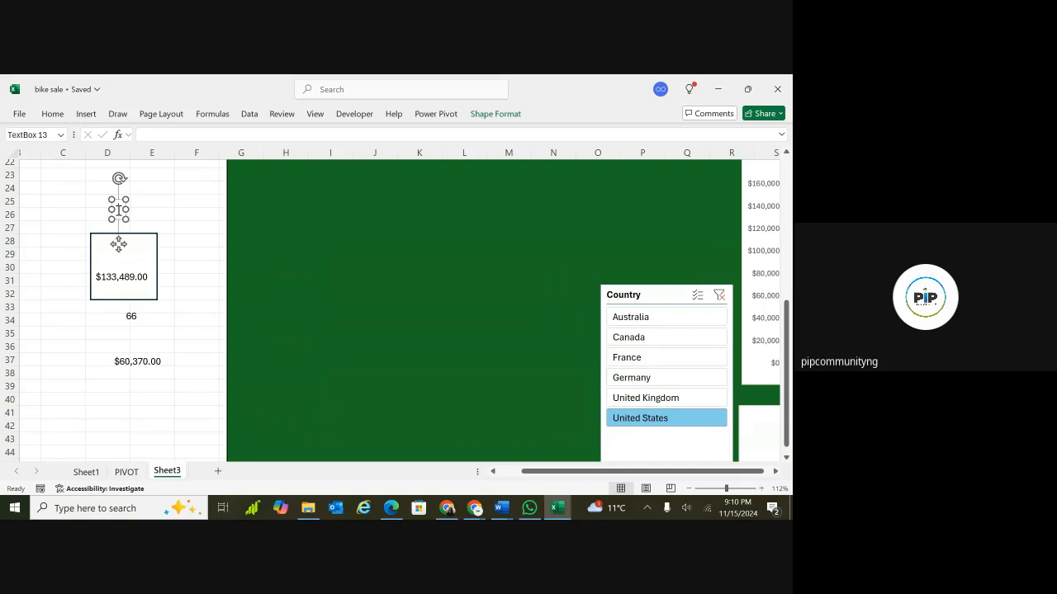
{"action": "type", "text": "TOT"}
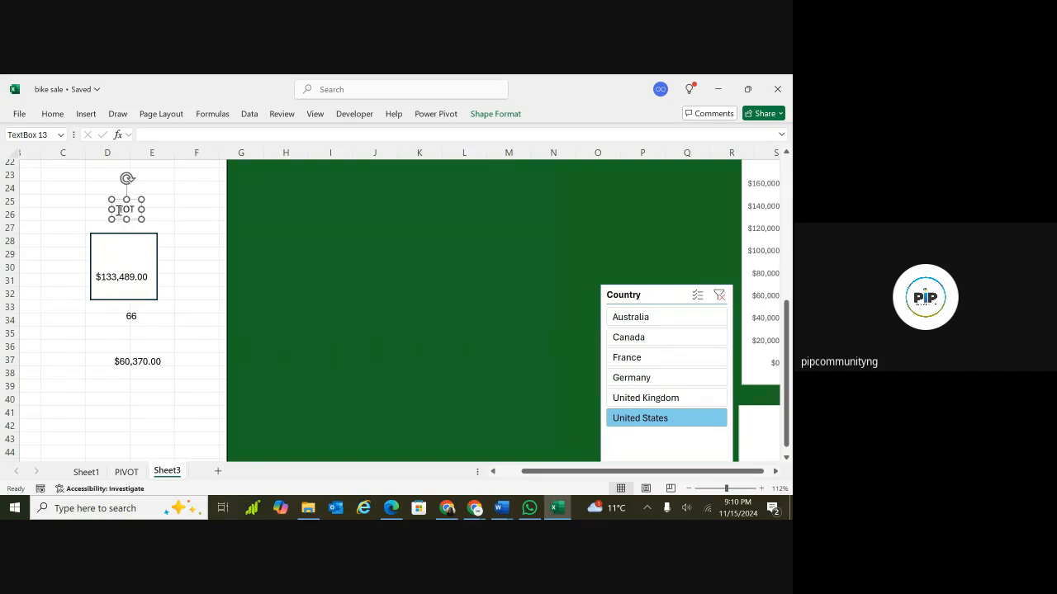
{"action": "type", "text": "AL REVENUE"}
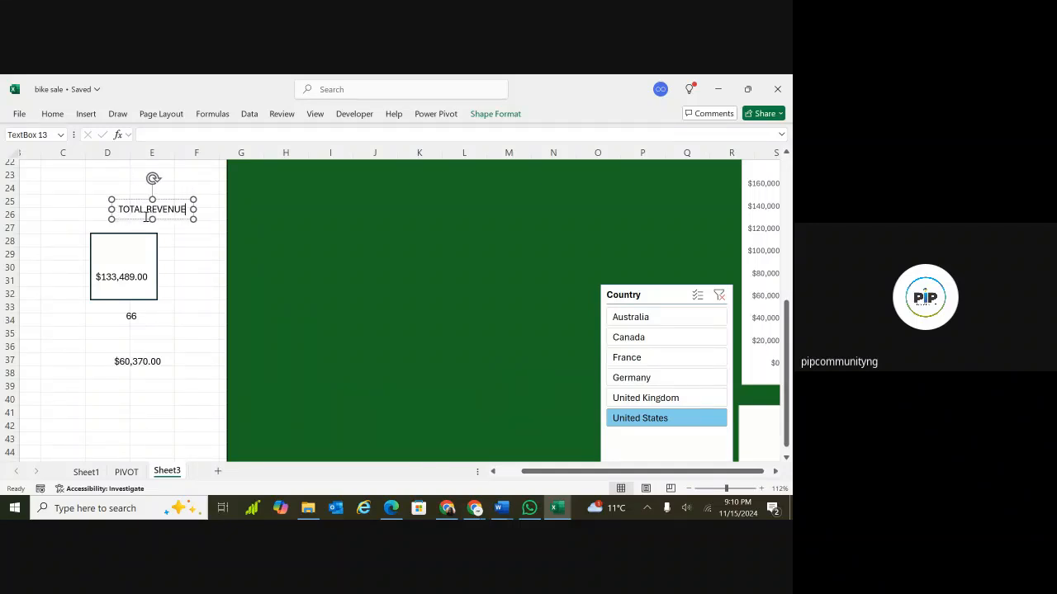
Move the TOTAL REVENUE label into the rectangle above the value and widen the rectangle on both sides.
{"action": "mouse_move", "coordinate": [117, 270]}
{"action": "left_mouse_down"}
{"action": "mouse_move", "coordinate": [108, 277]}
{"action": "mouse_move", "coordinate": [108, 264]}
{"action": "mouse_move", "coordinate": [110, 274]}
{"action": "left_mouse_up"}
{"action": "left_click", "coordinate": [152, 289]}
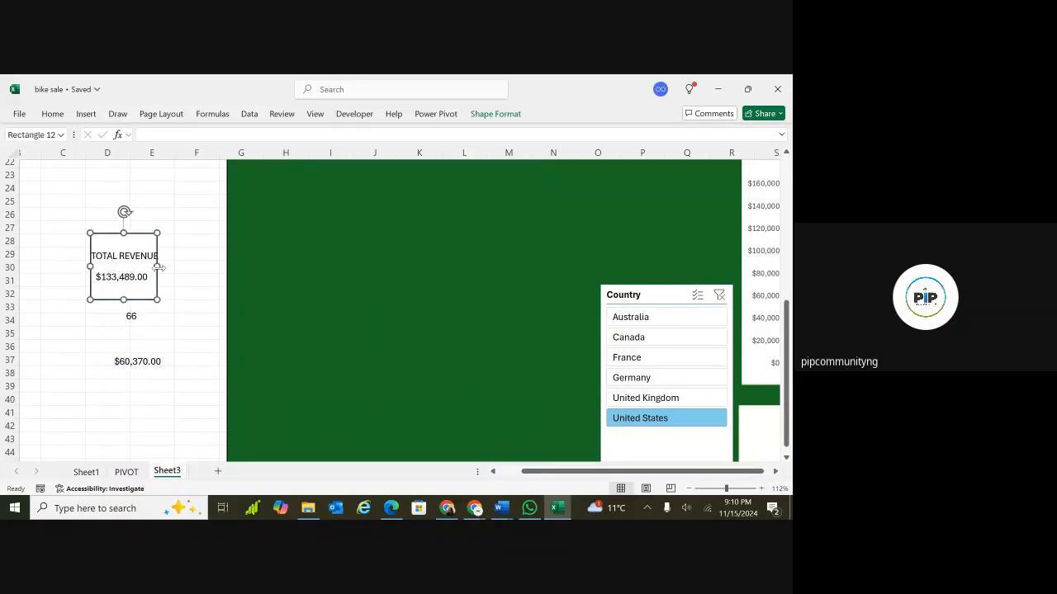
{"action": "left_click_drag", "start_coordinate": [157, 265], "coordinate": [174, 266]}
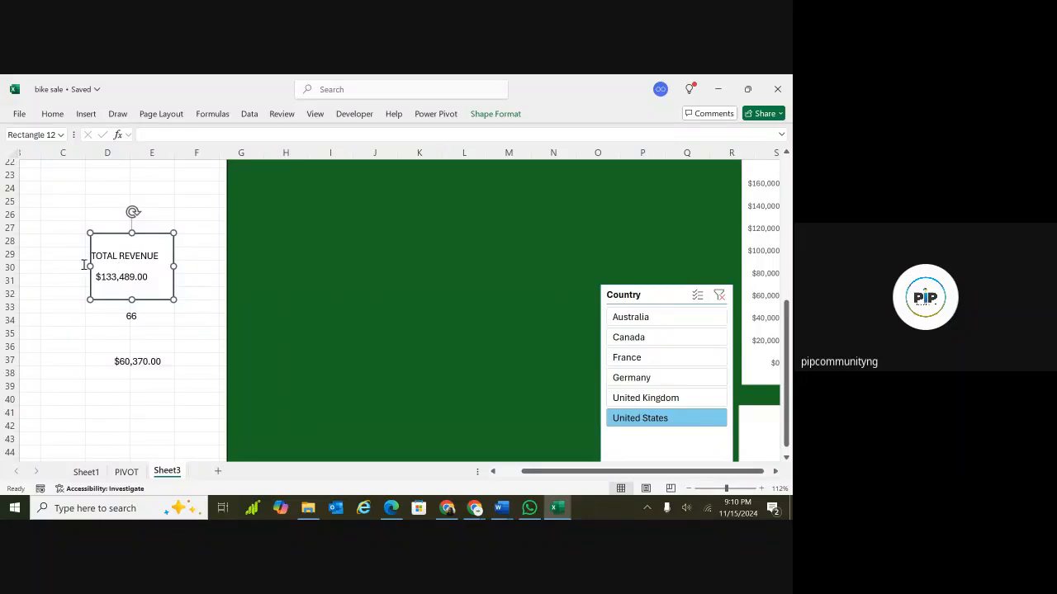
{"action": "left_click_drag", "start_coordinate": [88, 265], "coordinate": [80, 265]}
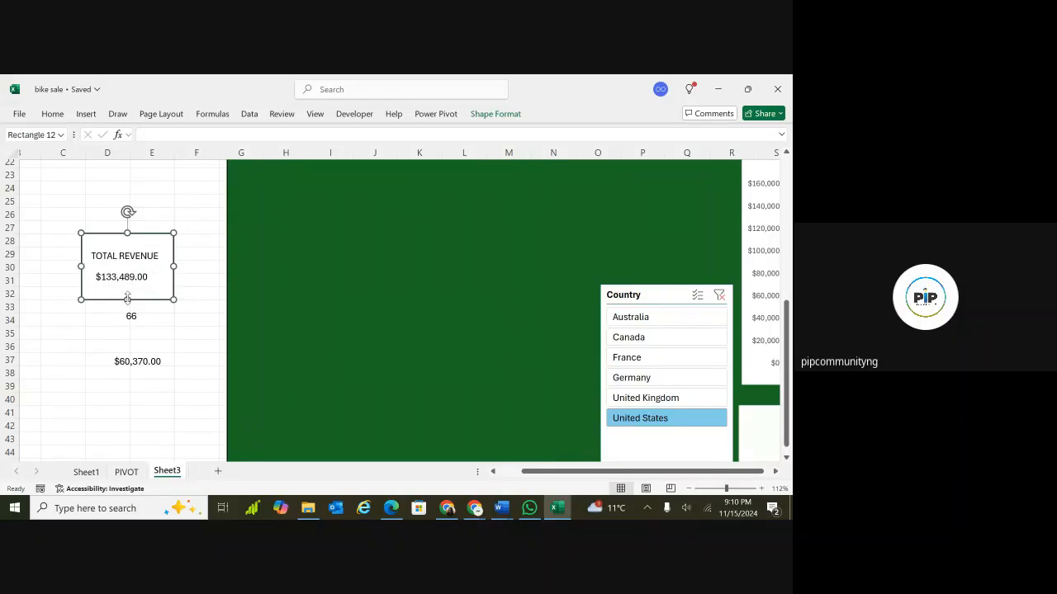
{"action": "left_click_drag", "start_coordinate": [128, 299], "coordinate": [127, 298]}
{"action": "left_click", "coordinate": [140, 278]}
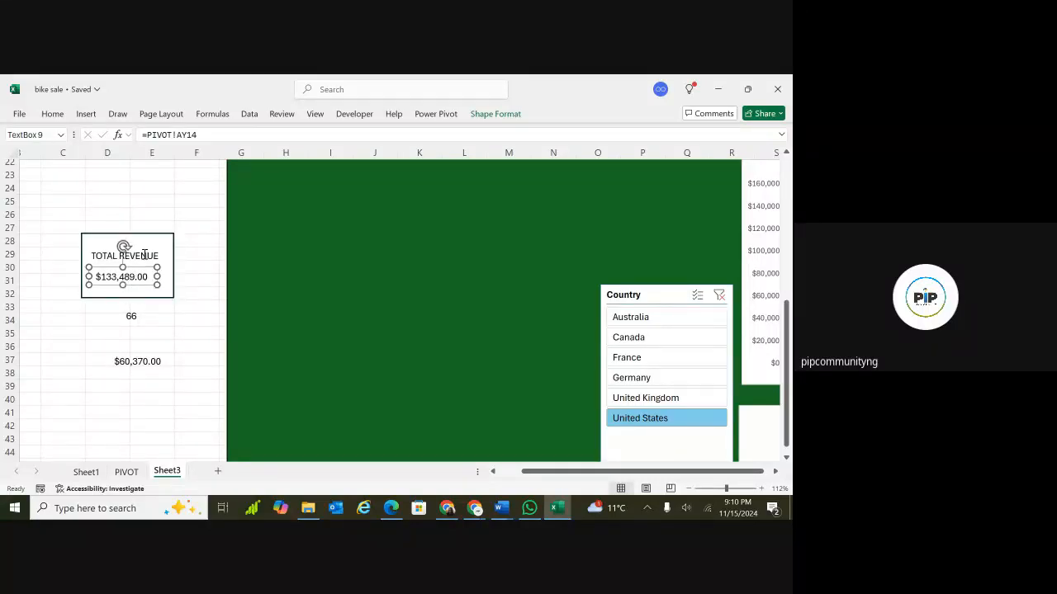
{"action": "left_click", "coordinate": [144, 256]}
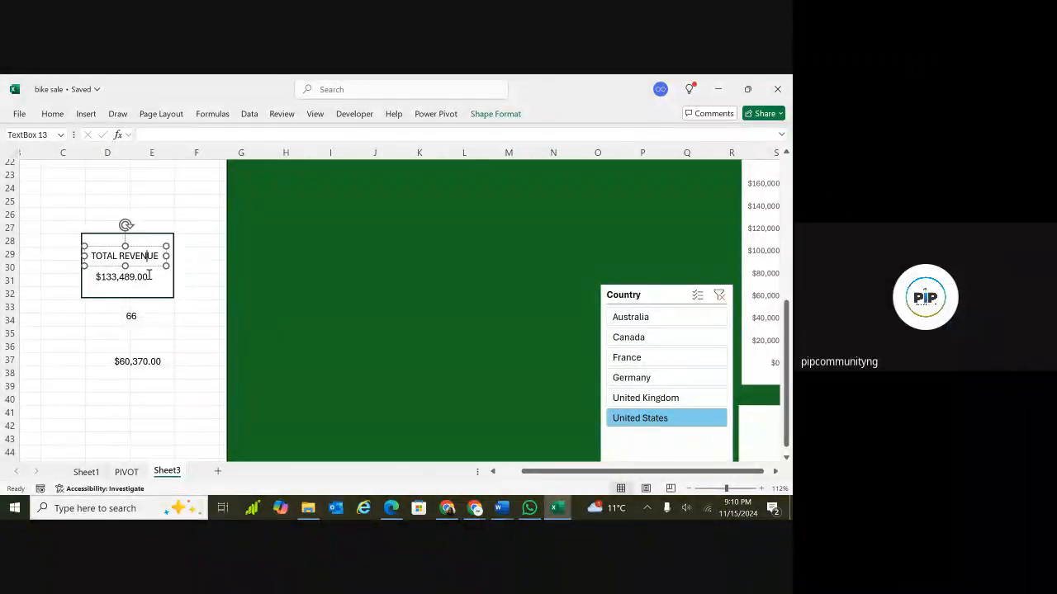
{"action": "left_click", "coordinate": [177, 294]}
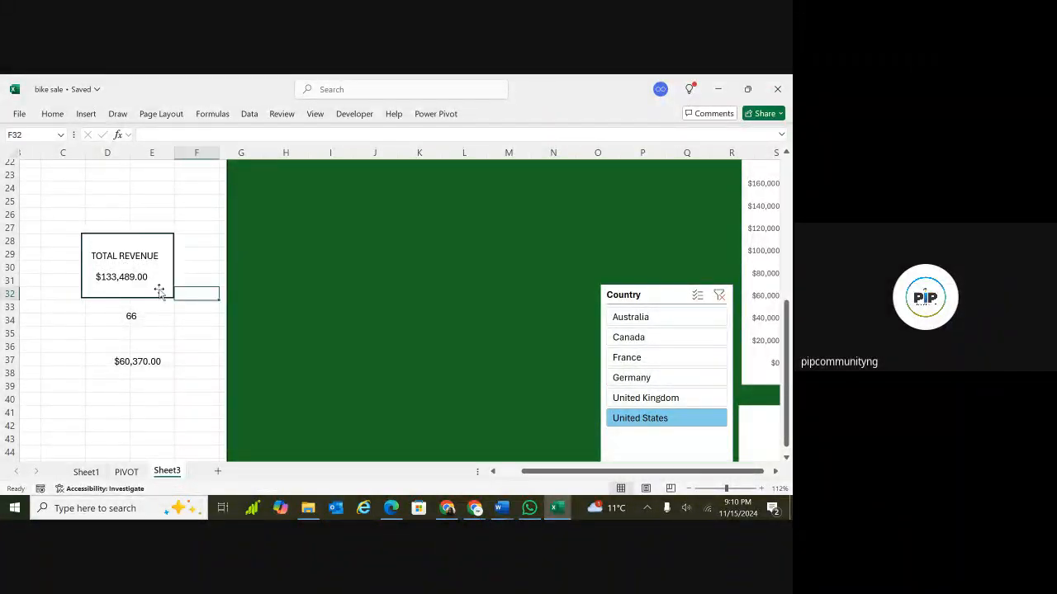
Duplicate the white rectangle twice and place the copies below the revenue box around rows 33 to 41.
{"action": "left_click", "coordinate": [156, 289]}
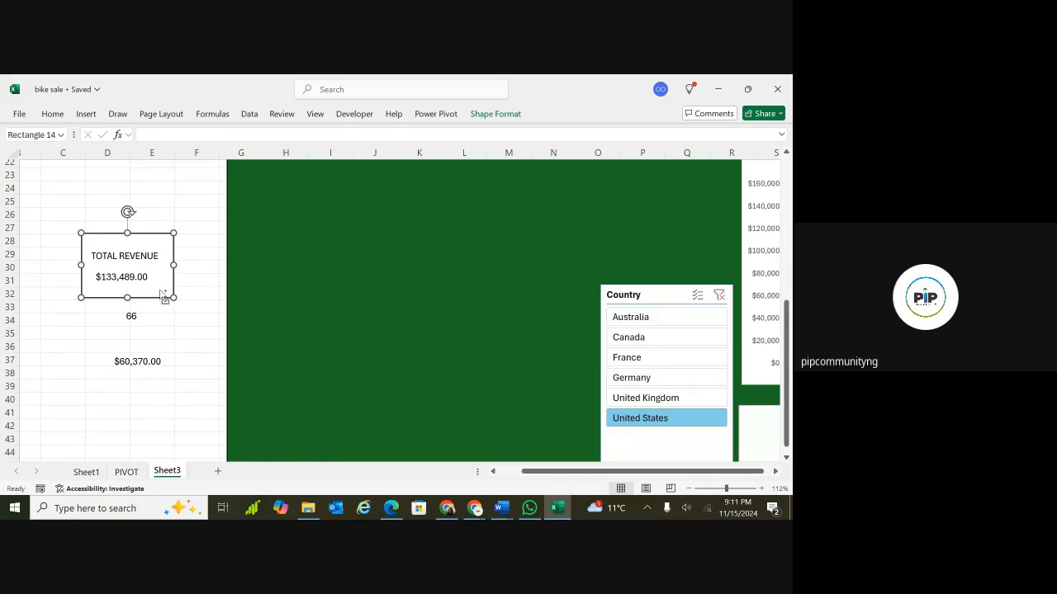
{"action": "key", "text": "ctrl+d"}
{"action": "key", "text": "ctrl+d"}
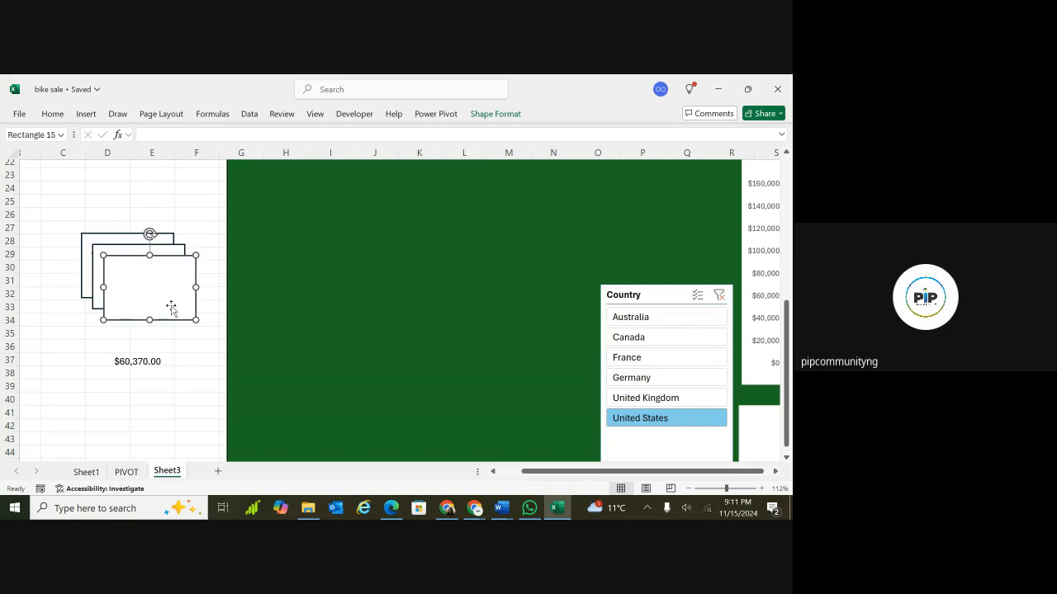
{"action": "left_click_drag", "start_coordinate": [171, 302], "coordinate": [161, 401]}
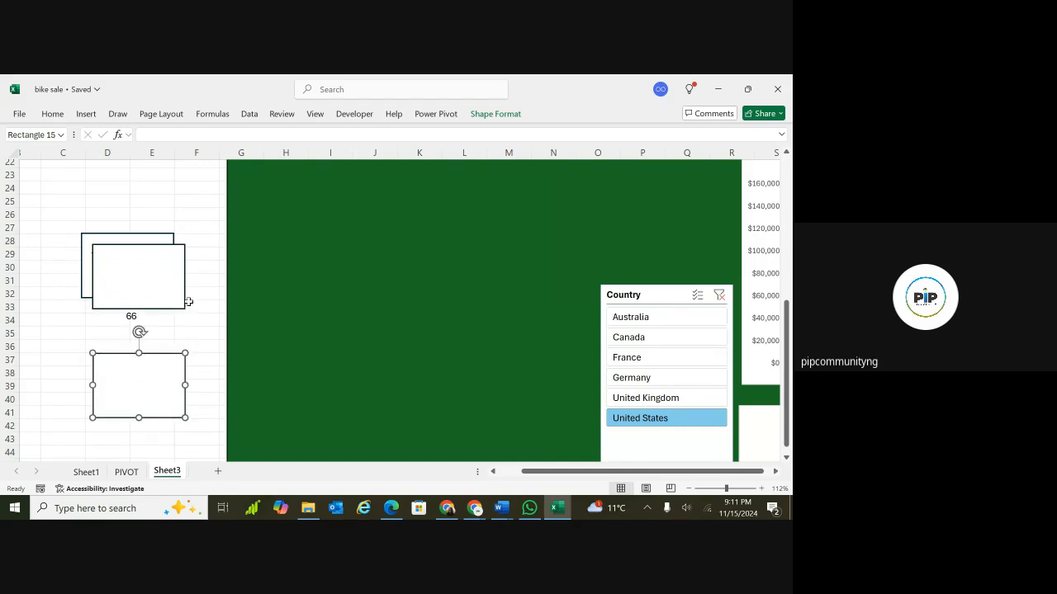
{"action": "left_click_drag", "start_coordinate": [157, 290], "coordinate": [157, 351]}
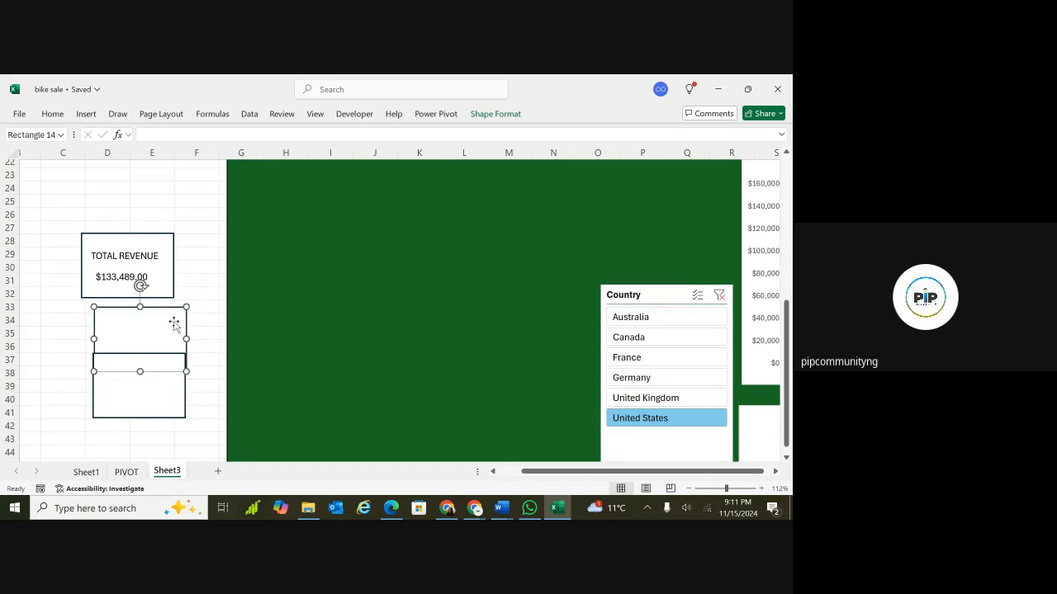
Duplicate the TOTAL REVENUE label twice and move one copy into each of the two new rectangles.
{"action": "left_click", "coordinate": [156, 254]}
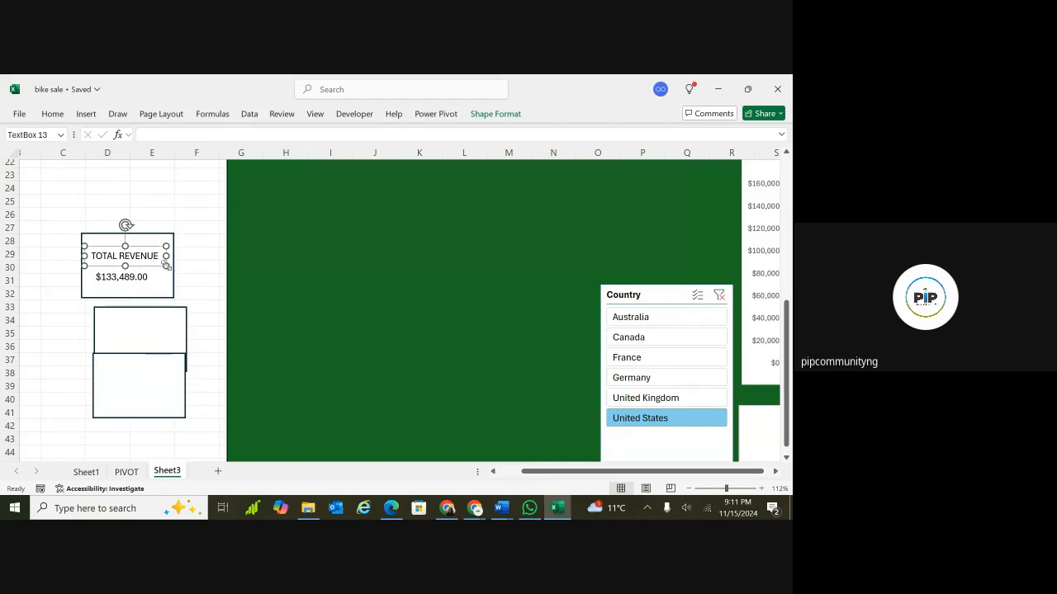
{"action": "key", "text": "ctrl+d"}
{"action": "key", "text": "ctrl+d"}
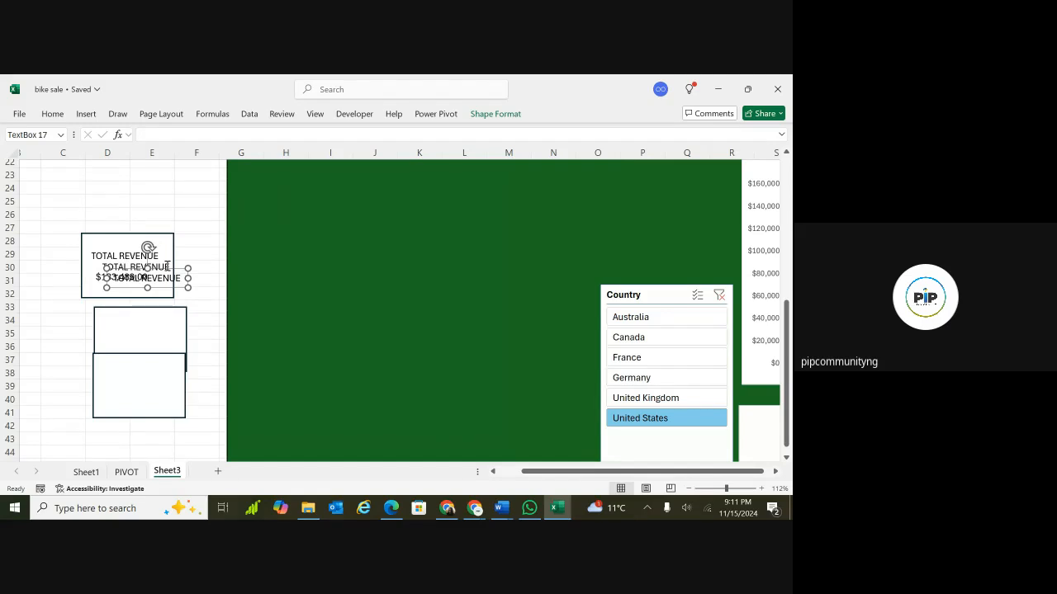
{"action": "left_click_drag", "start_coordinate": [181, 285], "coordinate": [178, 339]}
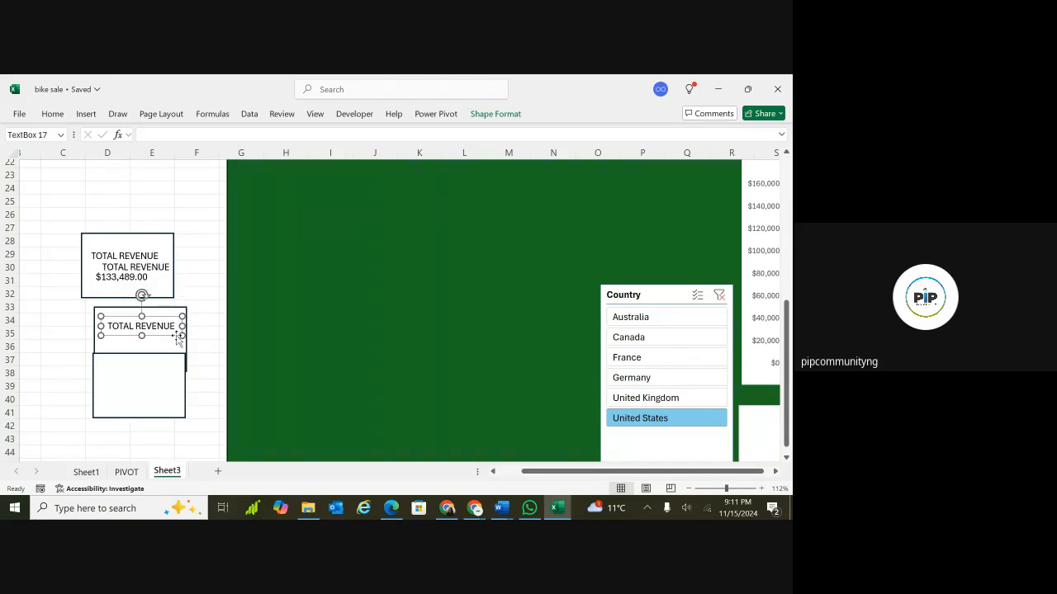
{"action": "left_click", "coordinate": [160, 265]}
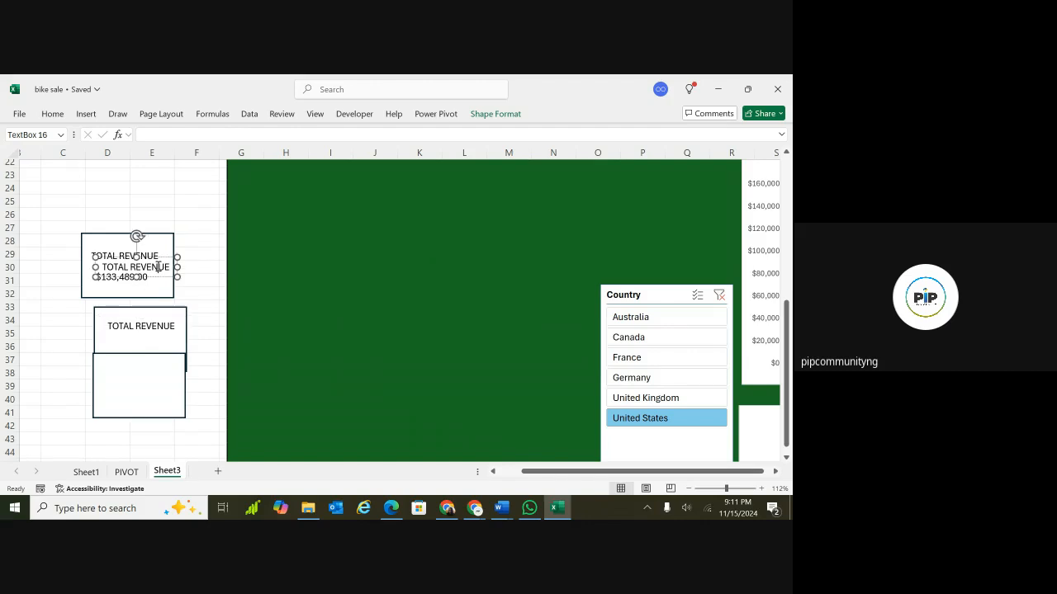
{"action": "left_click_drag", "start_coordinate": [168, 279], "coordinate": [163, 373]}
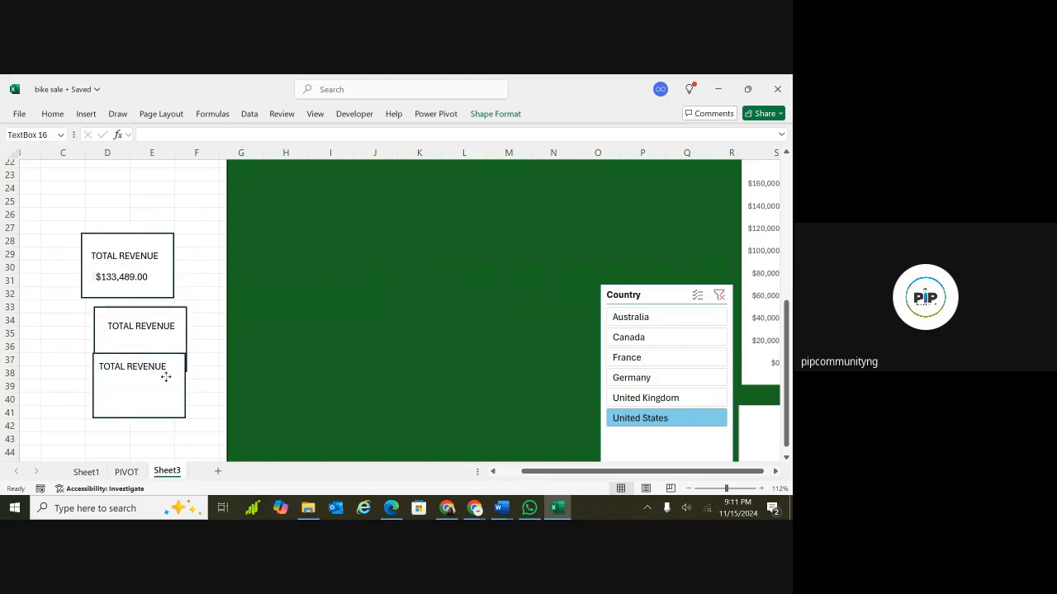
Group the revenue rectangle with its TOTAL REVENUE label and value text box.
{"action": "left_click", "coordinate": [157, 244]}
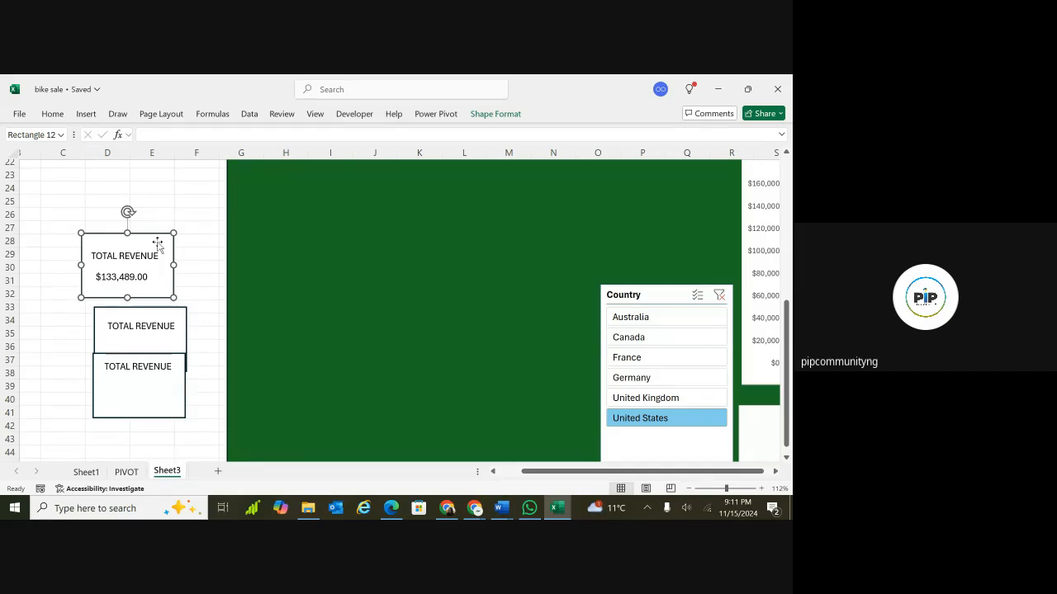
{"action": "left_click", "coordinate": [188, 248]}
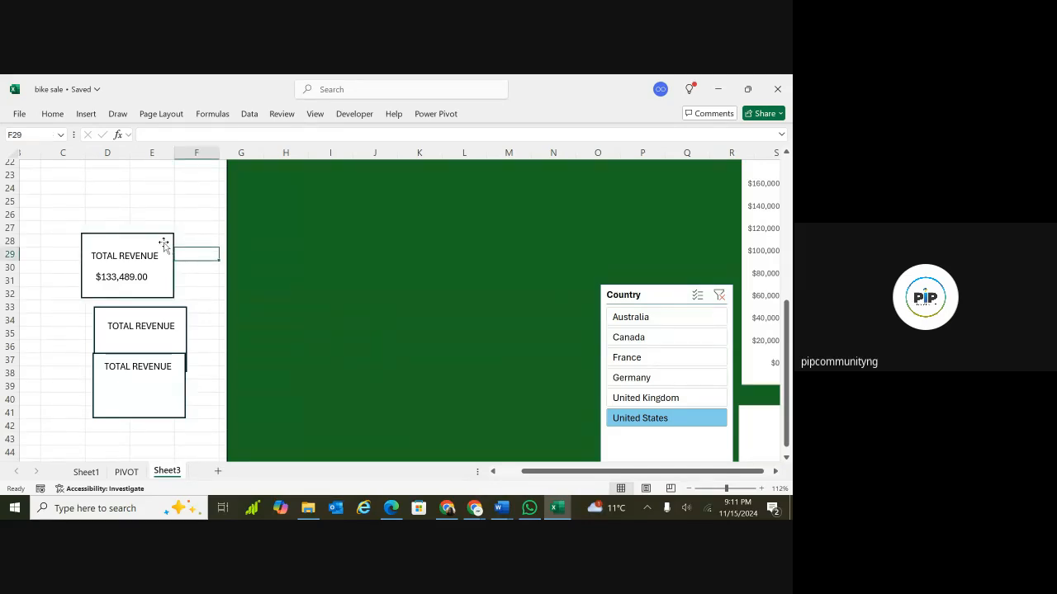
{"action": "left_click", "coordinate": [157, 242]}
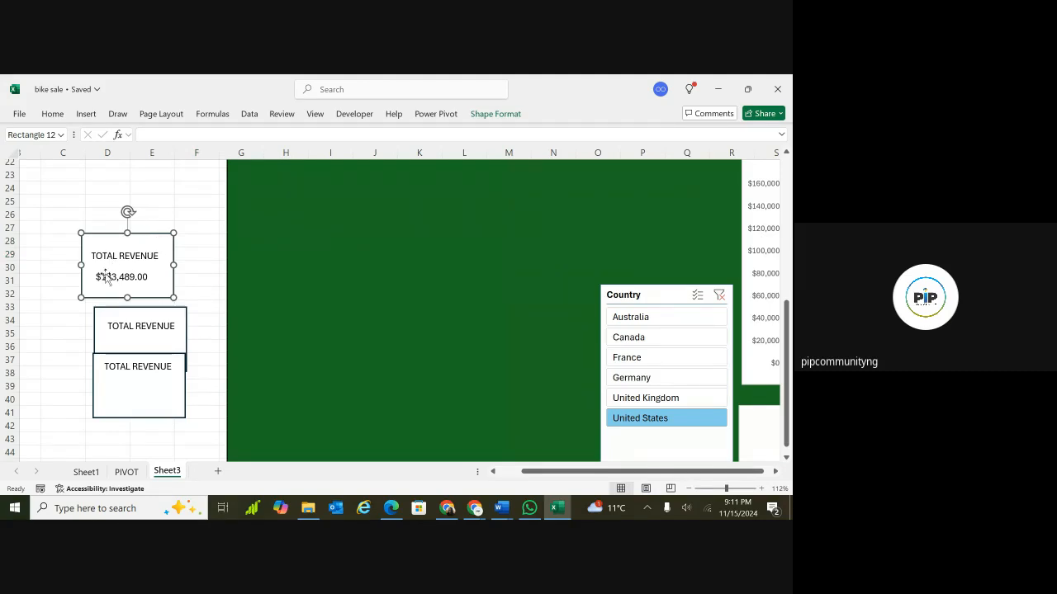
{"action": "left_click", "coordinate": [147, 255]}
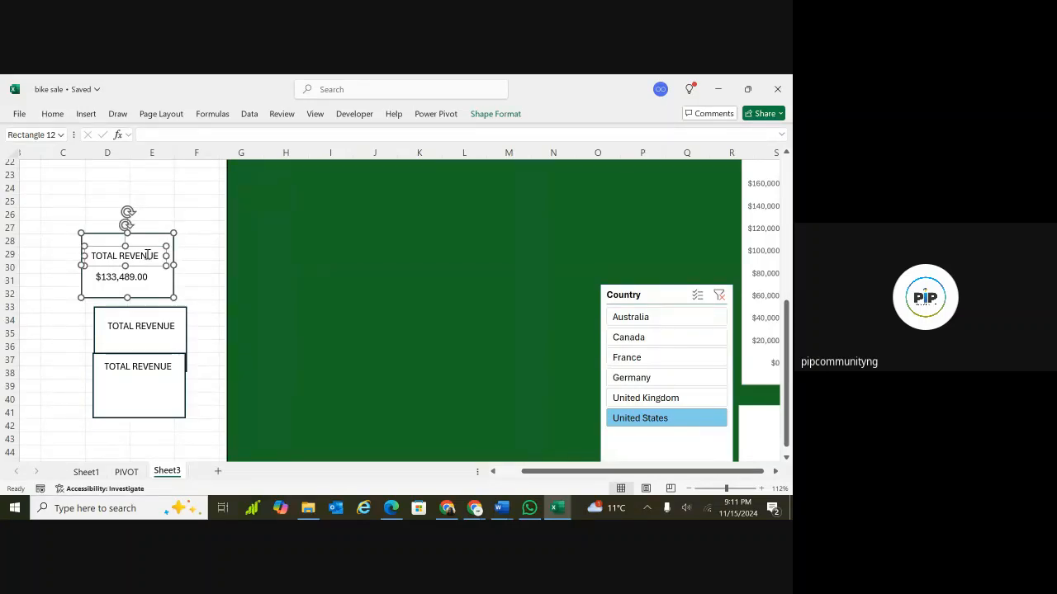
{"action": "left_click", "coordinate": [135, 278], "text": "shift"}
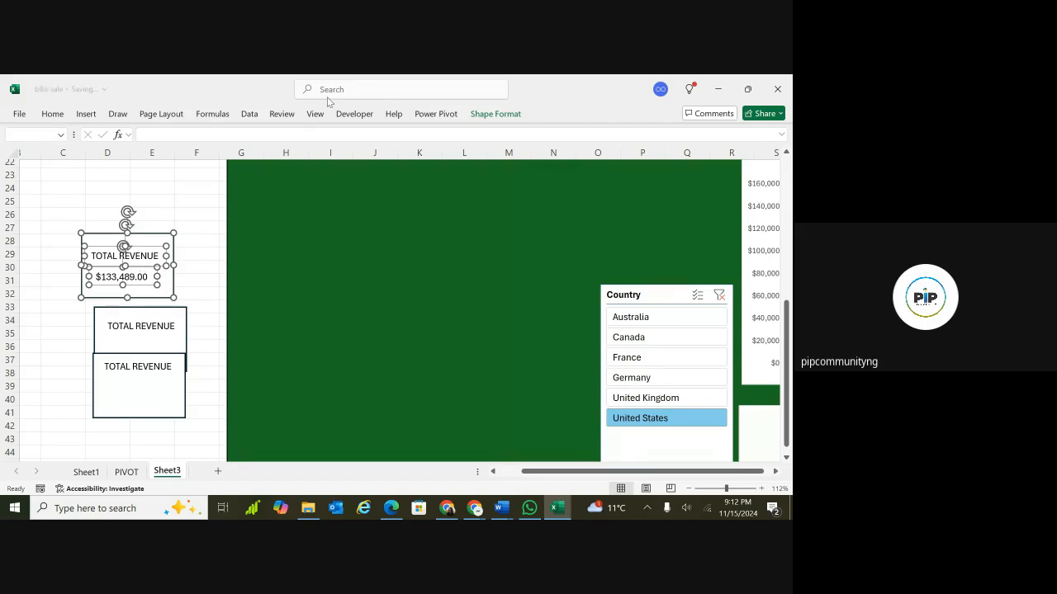
{"action": "left_click", "coordinate": [496, 114]}
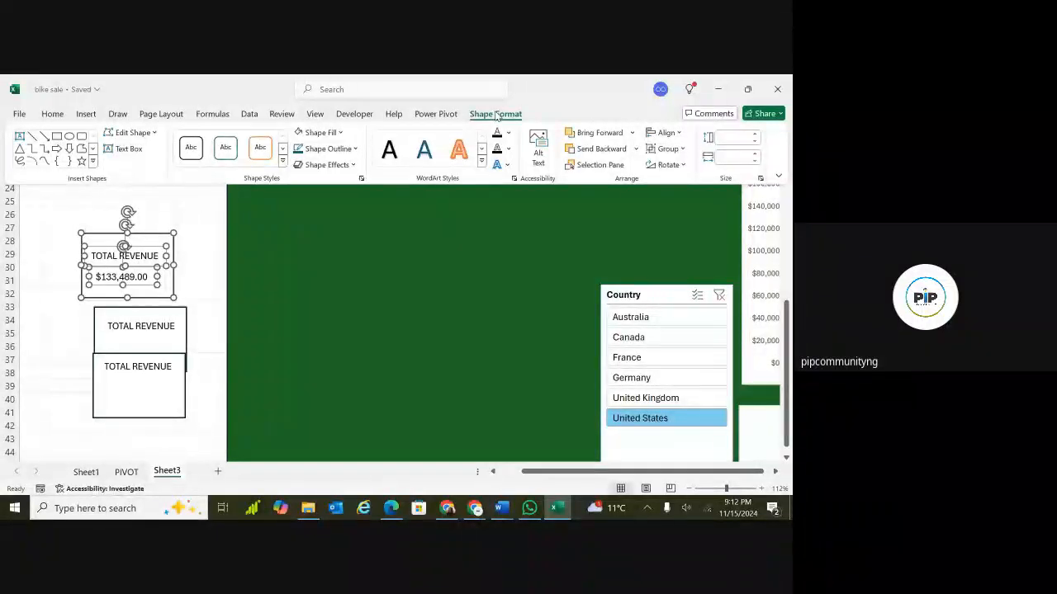
{"action": "left_click", "coordinate": [659, 151]}
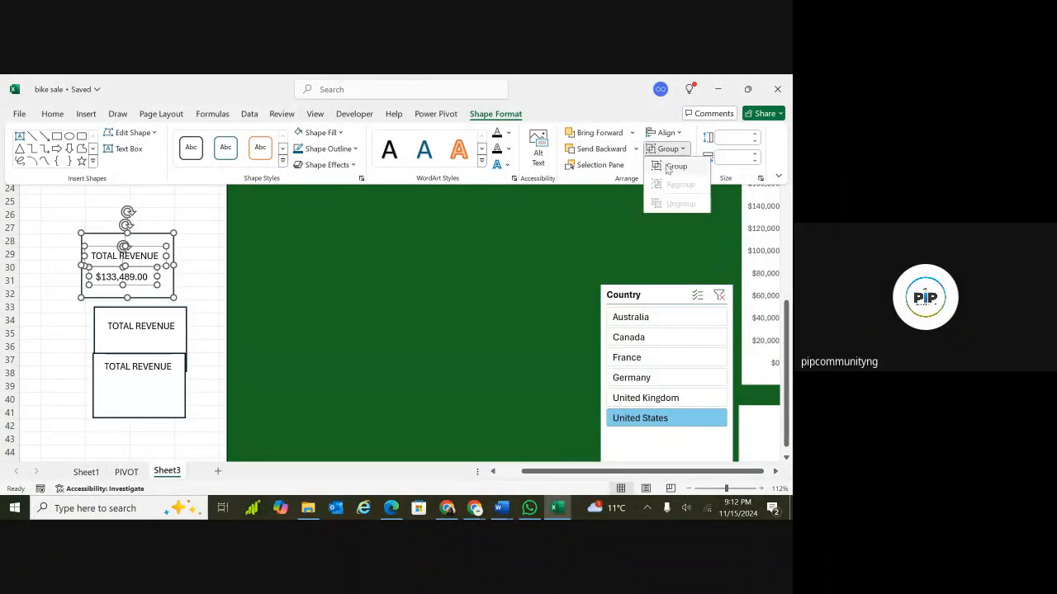
{"action": "left_click", "coordinate": [673, 167]}
{"action": "left_click", "coordinate": [668, 165]}
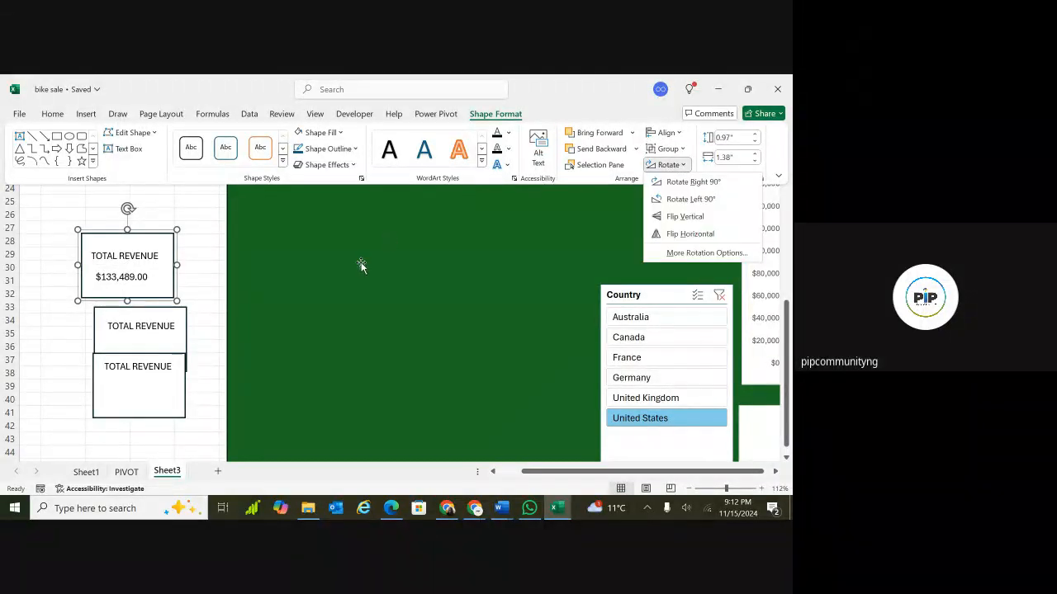
{"action": "left_click", "coordinate": [171, 291]}
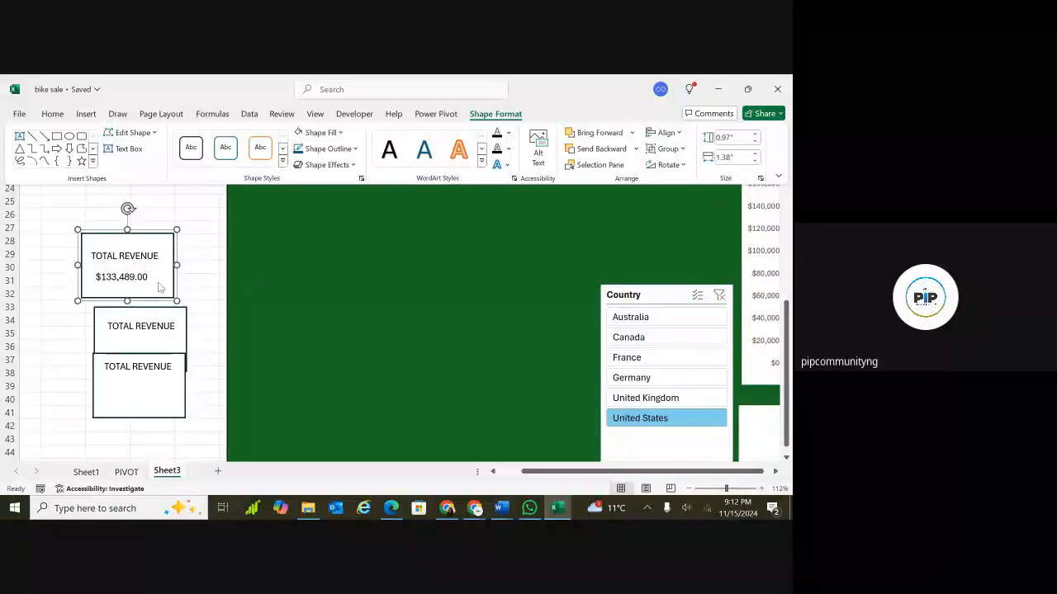
Move the grouped TOTAL REVENUE box onto the green dashboard area around columns K to M.
{"action": "left_click", "coordinate": [159, 288]}
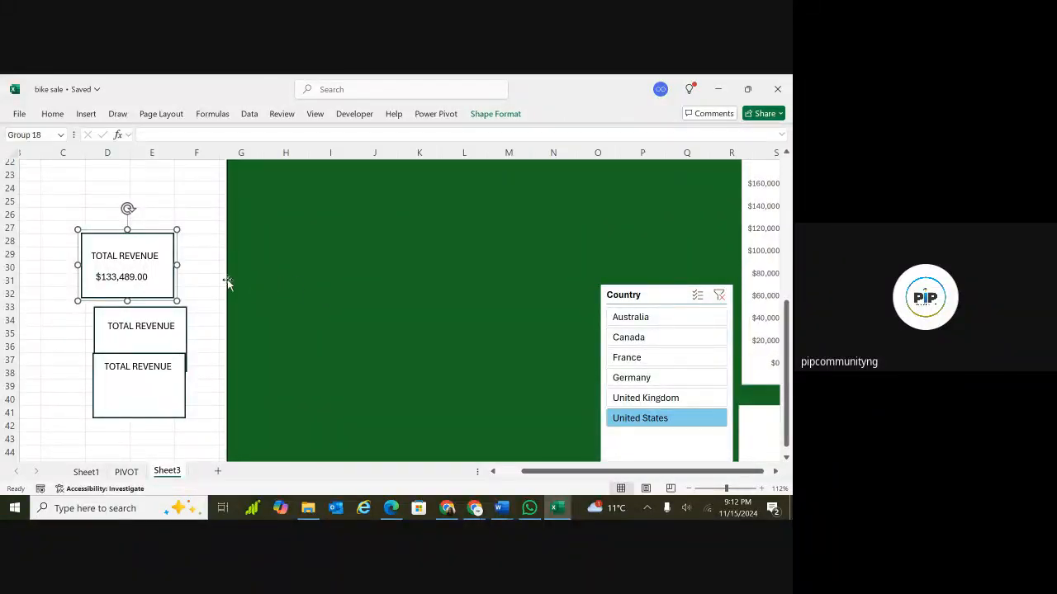
{"action": "left_click_drag", "start_coordinate": [168, 280], "coordinate": [373, 296]}
{"action": "left_click", "coordinate": [314, 292]}
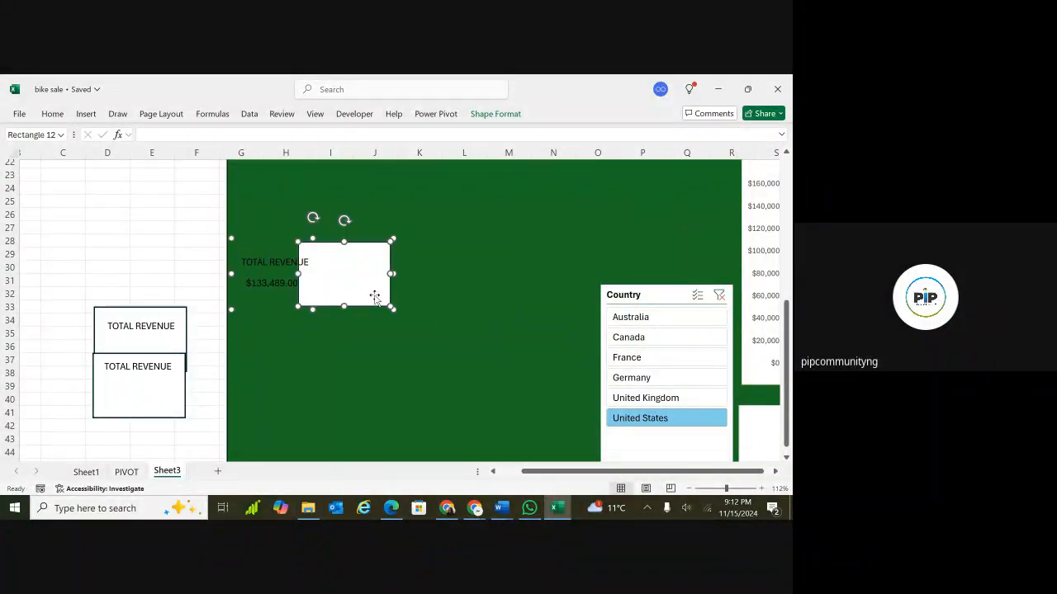
{"action": "key", "text": "ctrl+z"}
{"action": "left_click", "coordinate": [305, 335]}
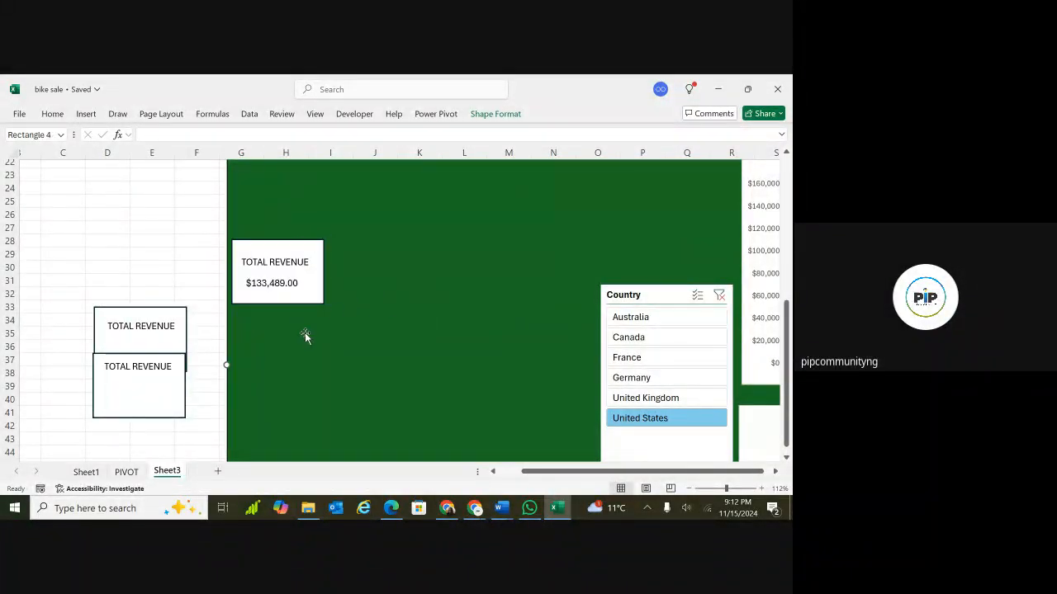
{"action": "left_click", "coordinate": [314, 290]}
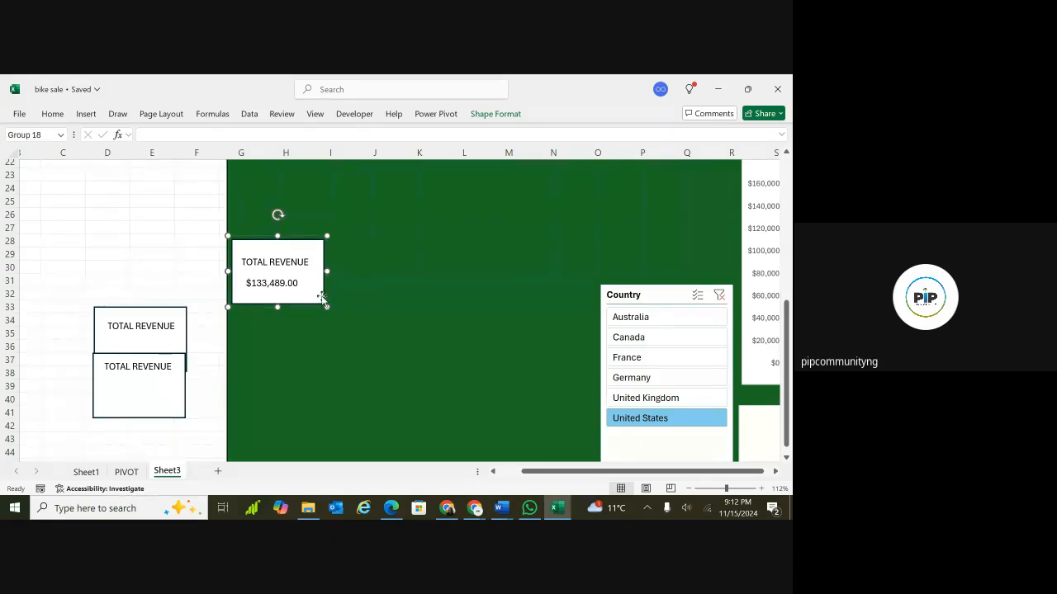
{"action": "left_click_drag", "start_coordinate": [322, 298], "coordinate": [521, 304]}
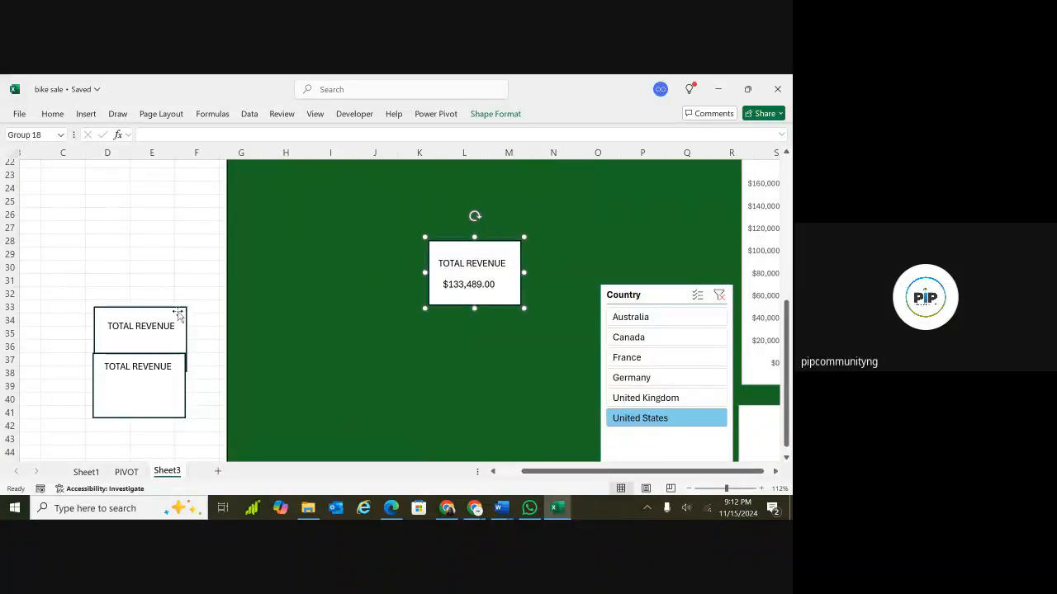
Reposition the two new rectangles, one up to rows 27–31 and the other down below row 40.
{"action": "left_click", "coordinate": [181, 314]}
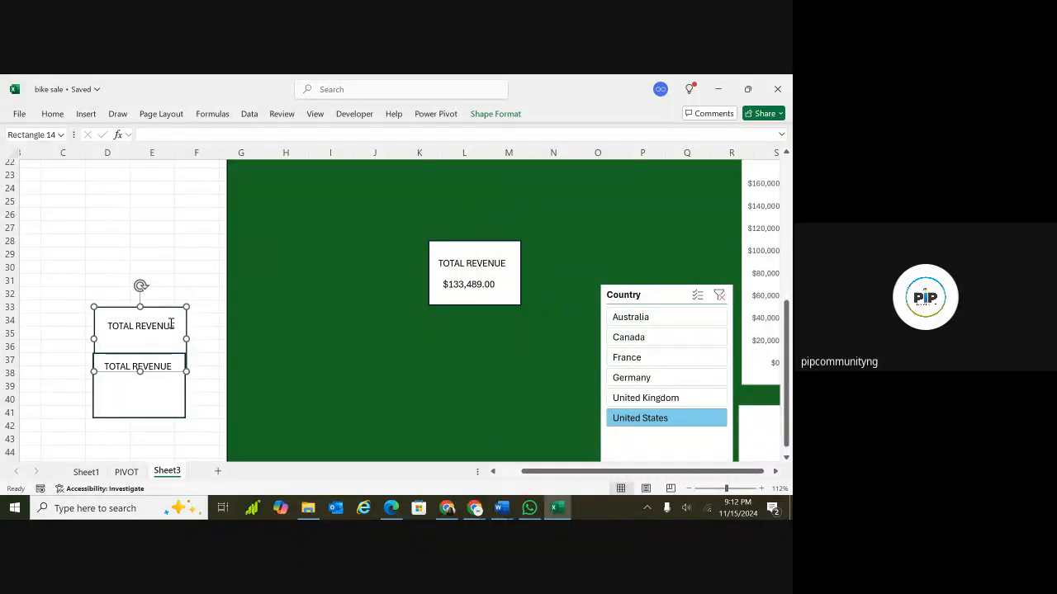
{"action": "left_click_drag", "start_coordinate": [146, 413], "coordinate": [151, 458]}
{"action": "left_click_drag", "start_coordinate": [182, 316], "coordinate": [204, 234]}
{"action": "left_click", "coordinate": [135, 366]}
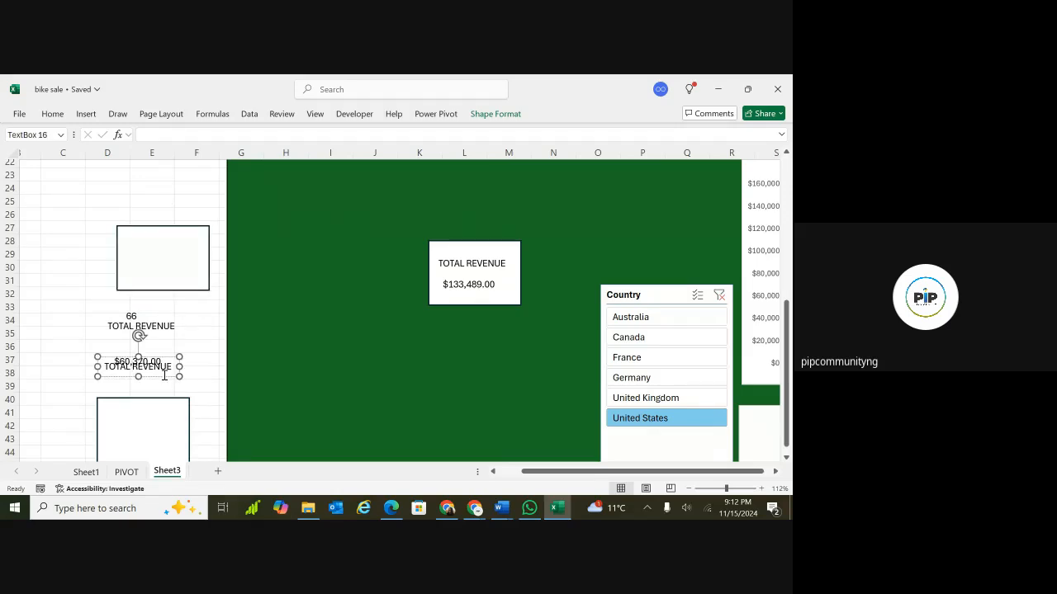
{"action": "left_click", "coordinate": [157, 385]}
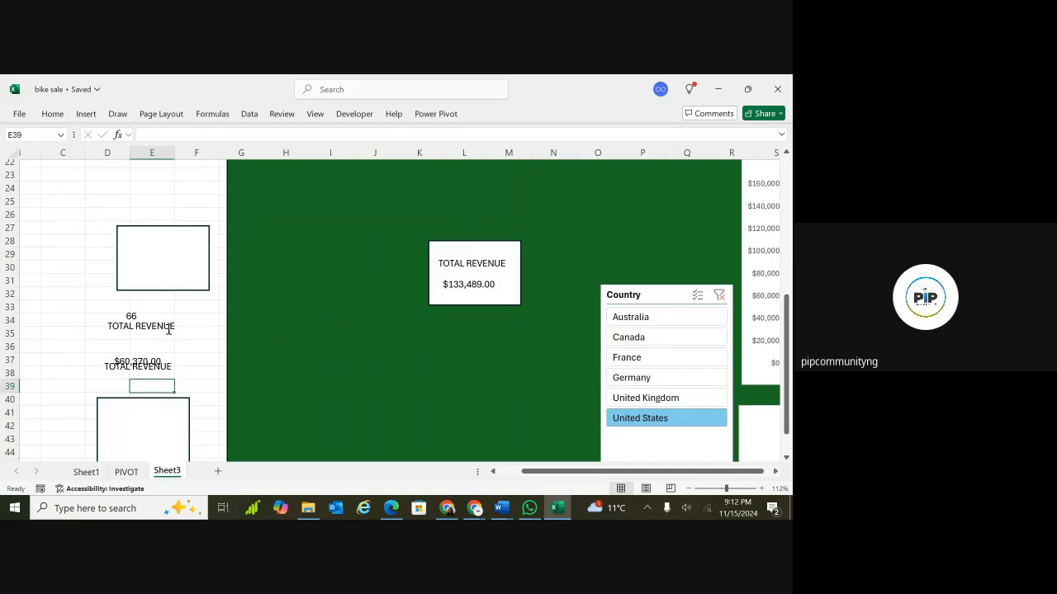
Rename the first copied label to TOTAL QUANTITY.
{"action": "left_click", "coordinate": [168, 326]}
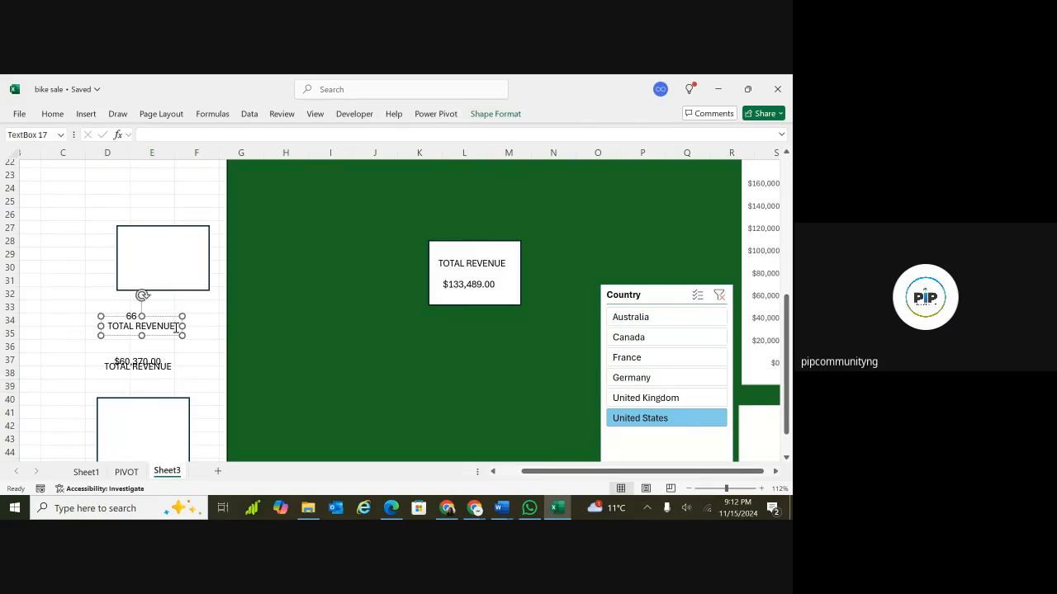
{"action": "key", "text": "BackSpace"}
{"action": "key", "text": "BackSpace"}
{"action": "key", "text": "BackSpace"}
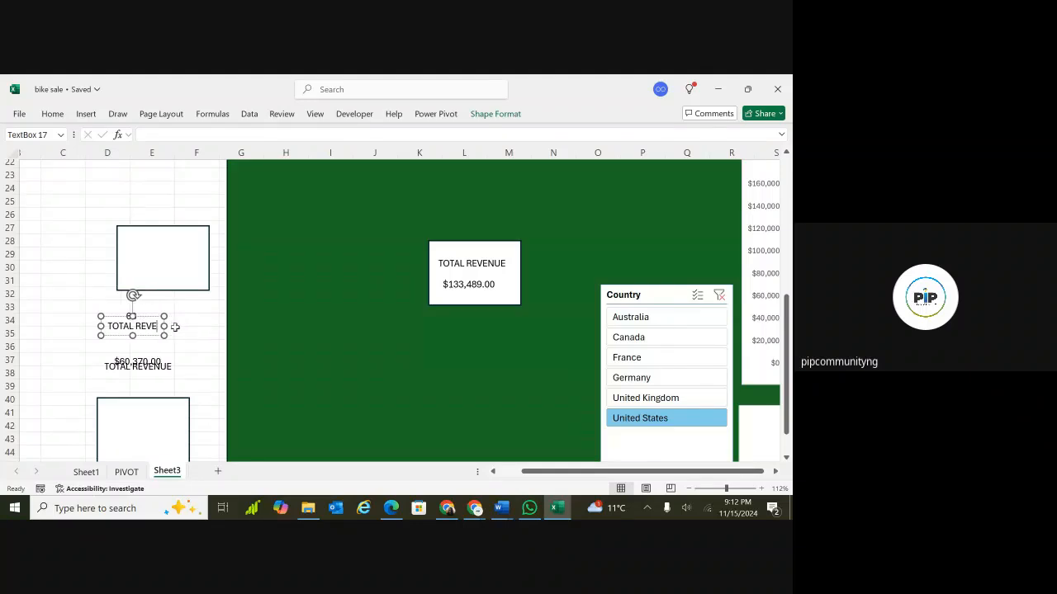
{"action": "key", "text": "BackSpace"}
{"action": "key", "text": "BackSpace"}
{"action": "key", "text": "BackSpace"}
{"action": "key", "text": "BackSpace"}
{"action": "type", "text": "Q"}
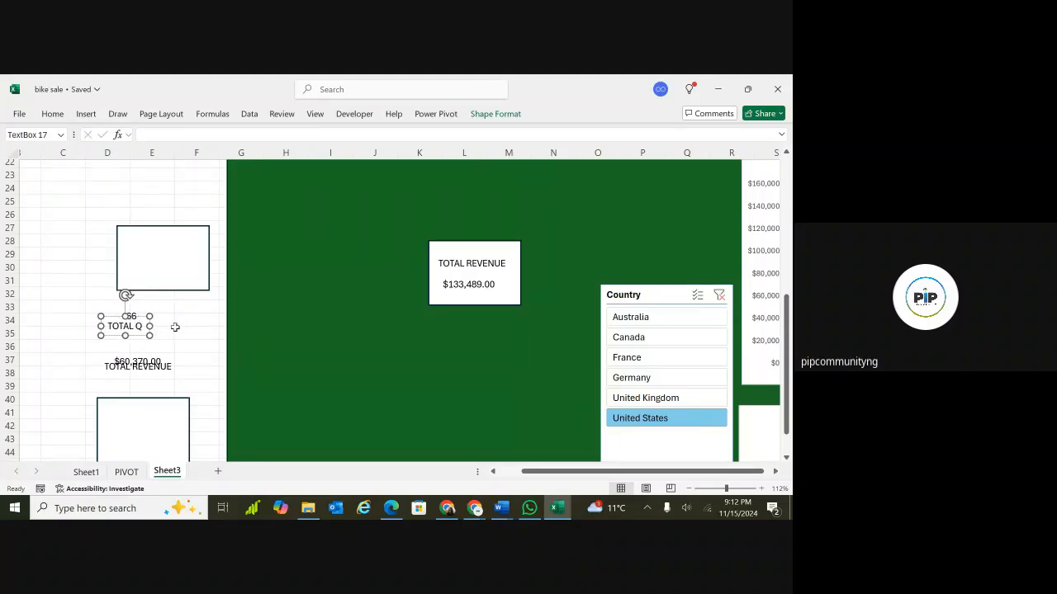
{"action": "type", "text": "UANTITY"}
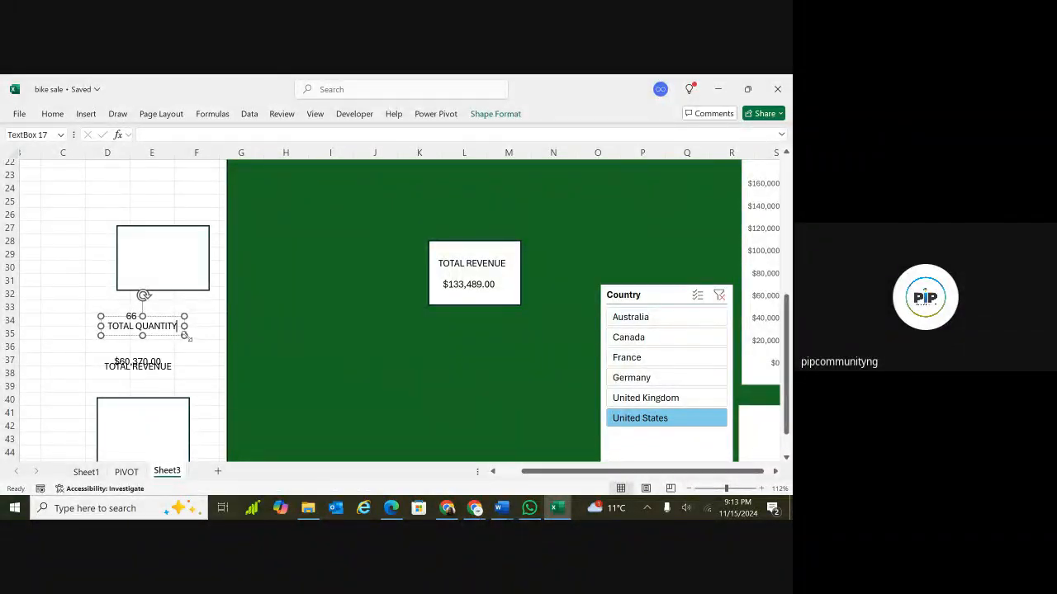
Move the TOTAL QUANTITY label into the upper rectangle and drag the quantity value text box up beneath it.
{"action": "left_click_drag", "start_coordinate": [184, 334], "coordinate": [196, 261]}
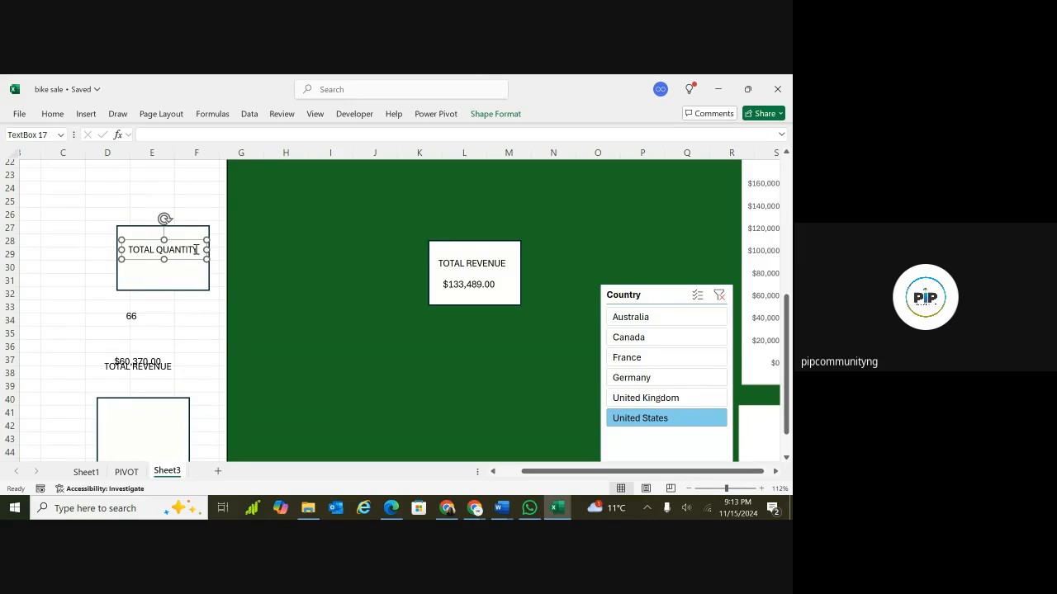
{"action": "left_click_drag", "start_coordinate": [196, 257], "coordinate": [198, 252]}
{"action": "left_click", "coordinate": [133, 316]}
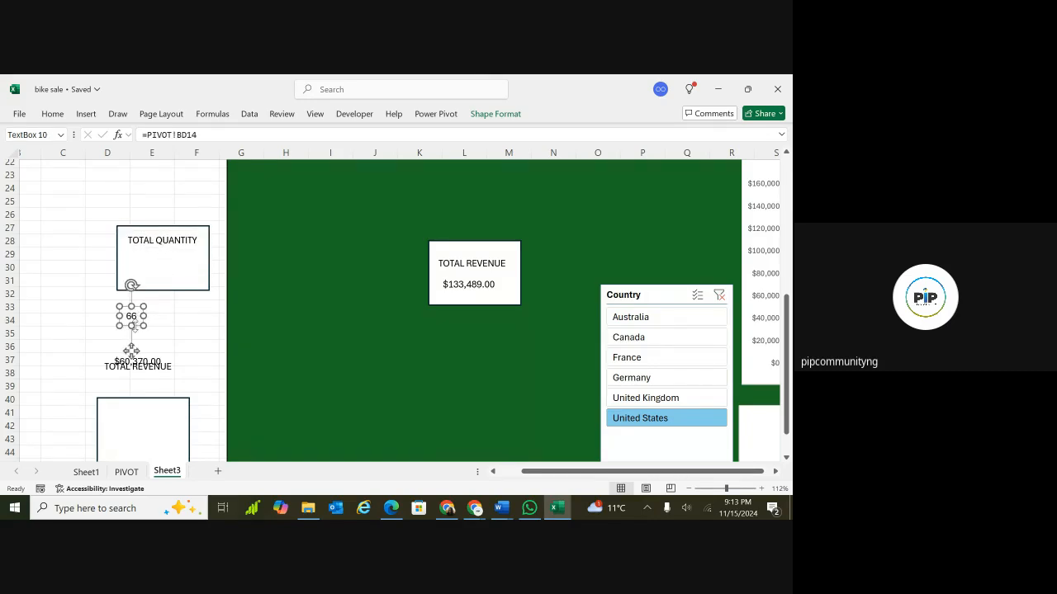
{"action": "left_click_drag", "start_coordinate": [131, 350], "coordinate": [160, 307]}
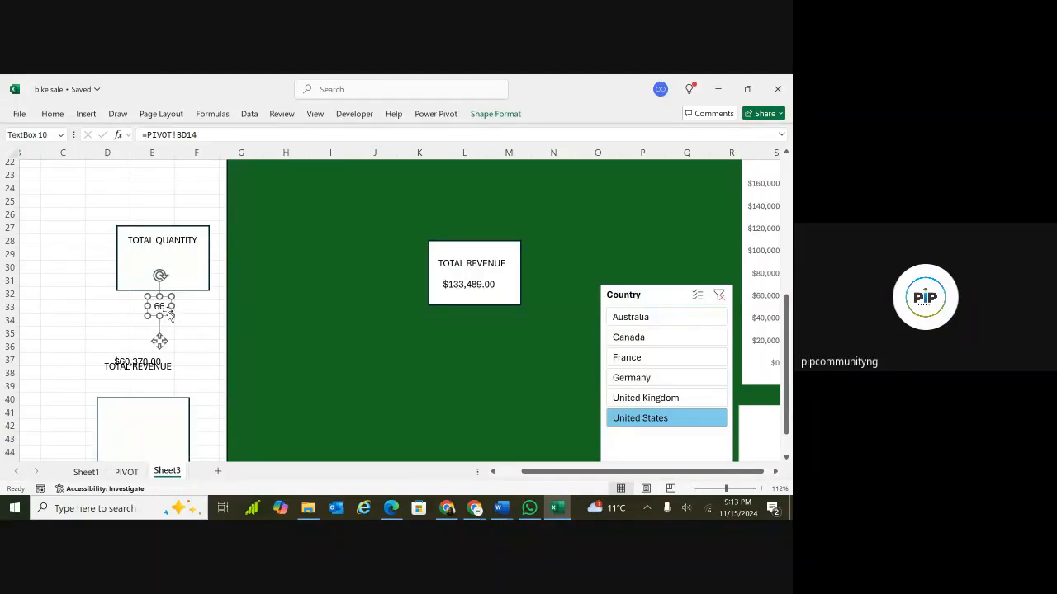
Bring the quantity value text box to front and place it inside the rectangle under the label.
{"action": "left_click", "coordinate": [496, 115]}
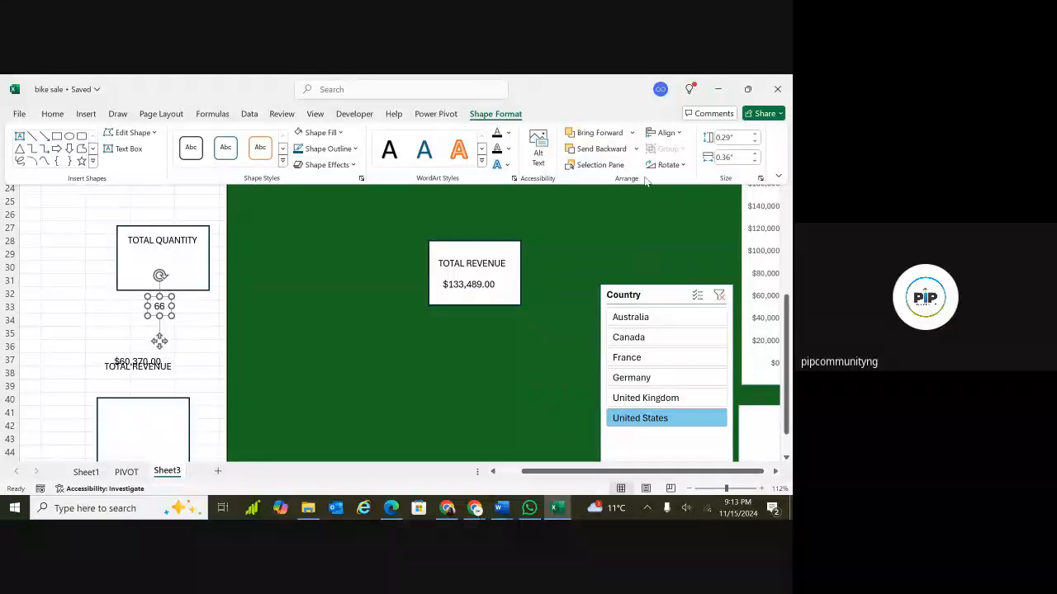
{"action": "left_click", "coordinate": [631, 135]}
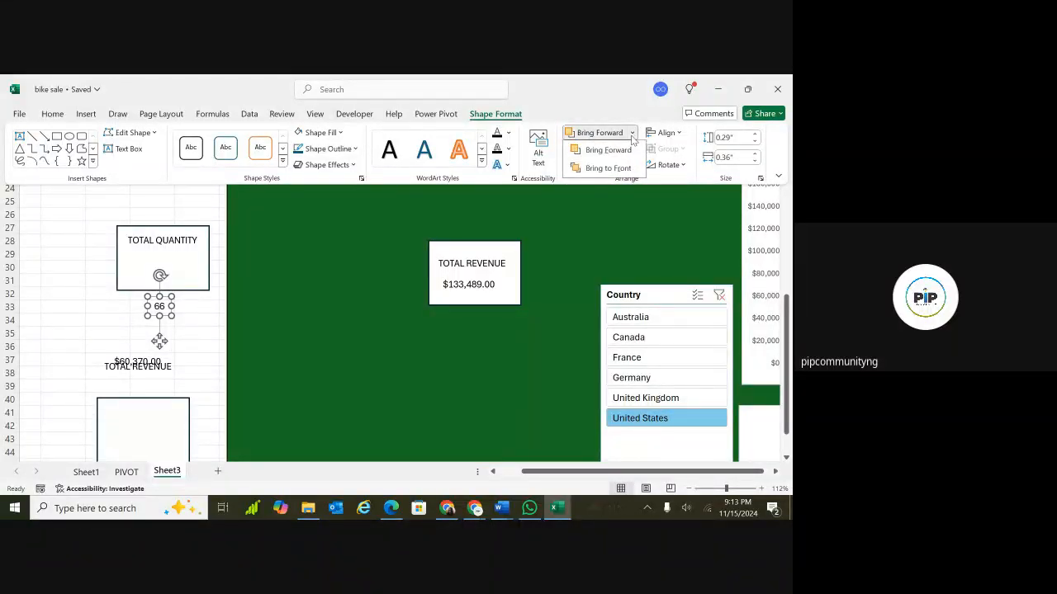
{"action": "left_click", "coordinate": [632, 137]}
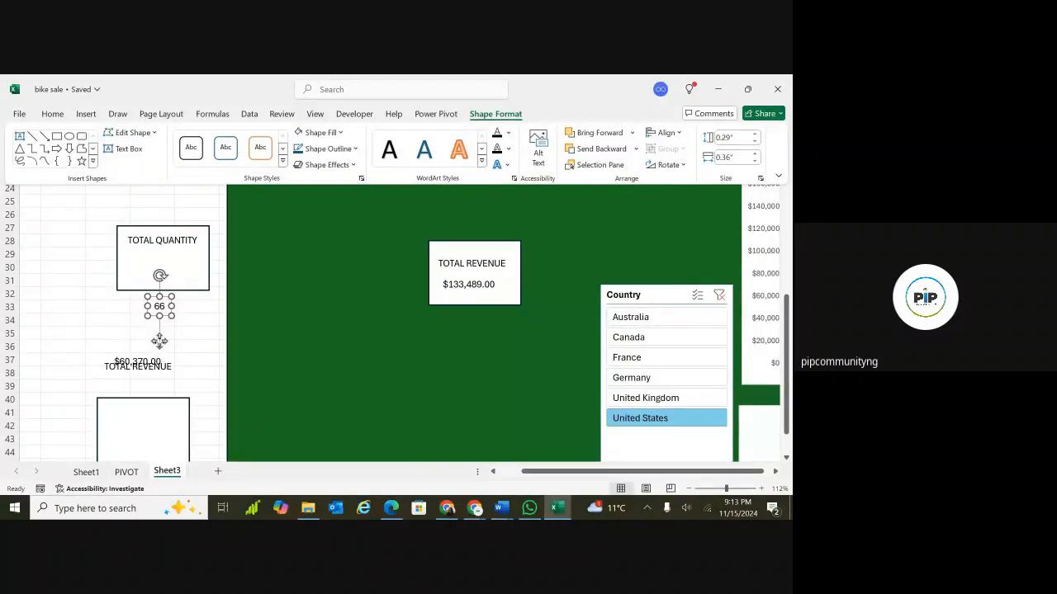
{"action": "left_click", "coordinate": [173, 314]}
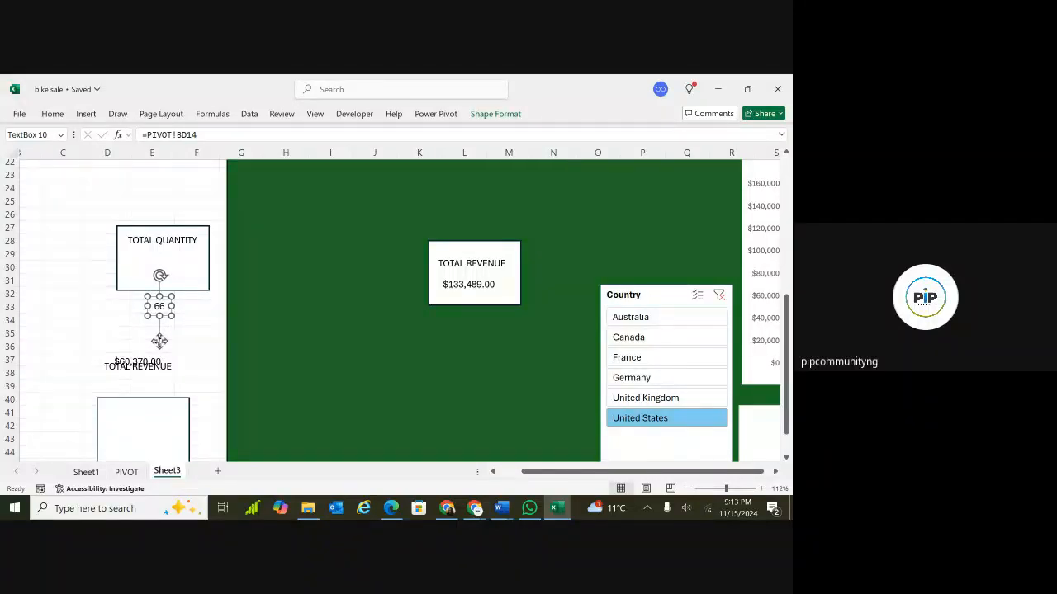
{"action": "left_click_drag", "start_coordinate": [159, 340], "coordinate": [161, 307]}
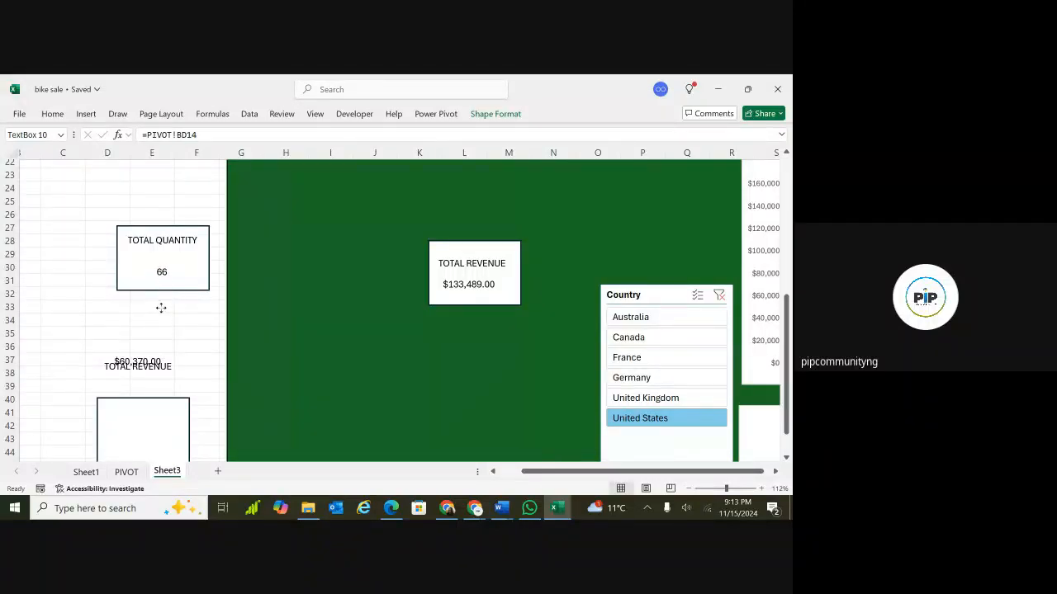
Group the quantity rectangle with its TOTAL QUANTITY label and value text box.
{"action": "left_click", "coordinate": [160, 304]}
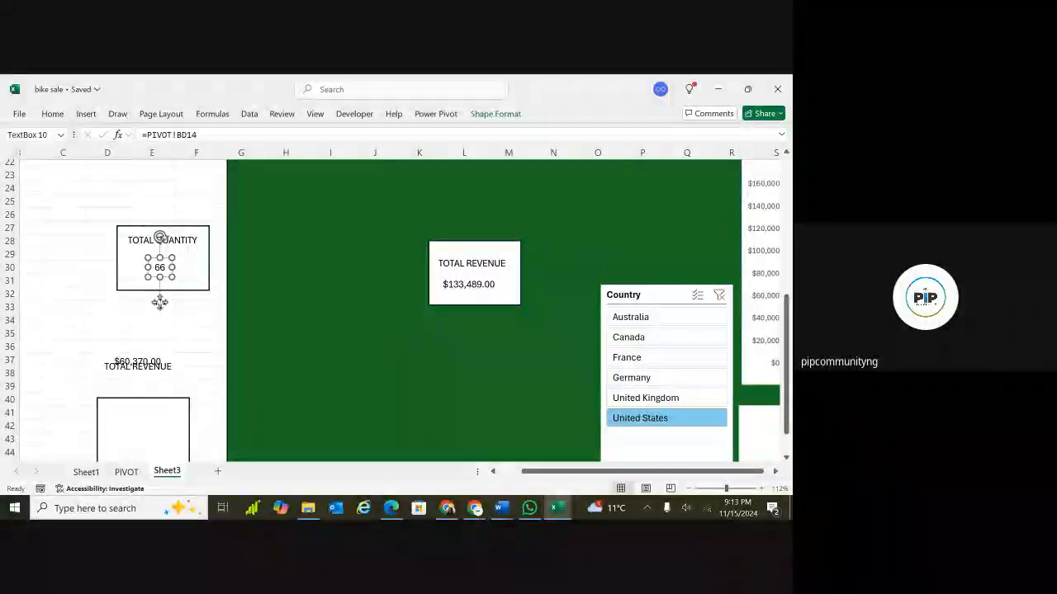
{"action": "left_click", "coordinate": [195, 272], "text": "shift"}
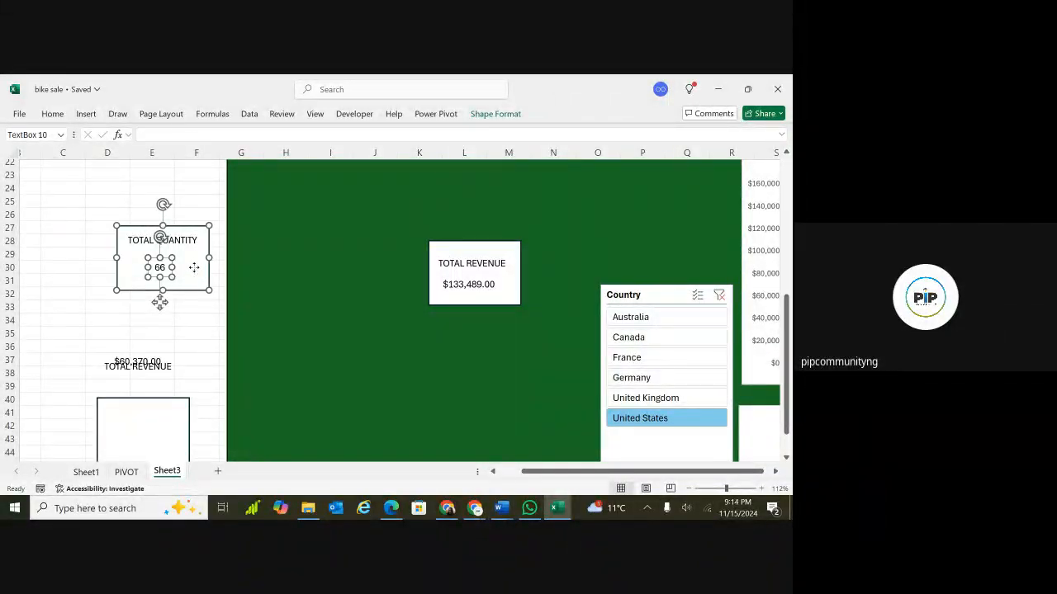
{"action": "left_click", "coordinate": [190, 244], "text": "shift"}
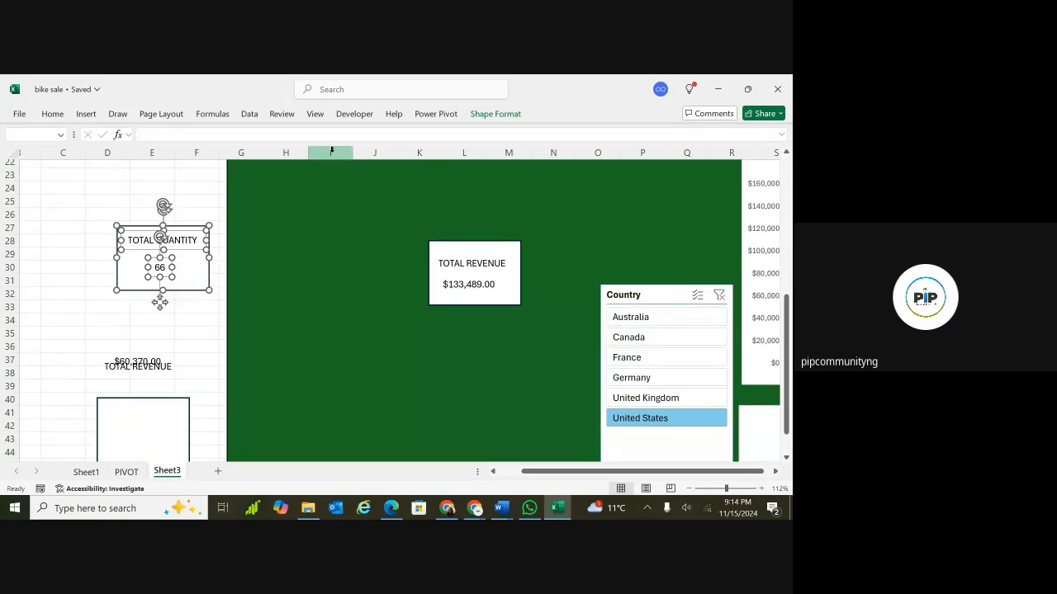
{"action": "left_click", "coordinate": [493, 114]}
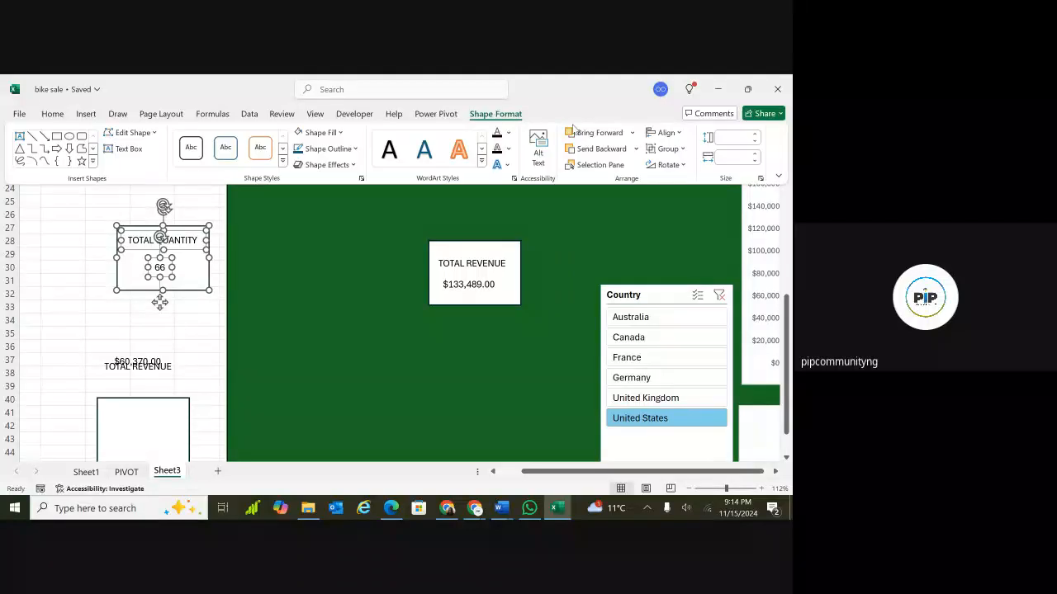
{"action": "left_click", "coordinate": [676, 150]}
{"action": "left_click", "coordinate": [673, 167]}
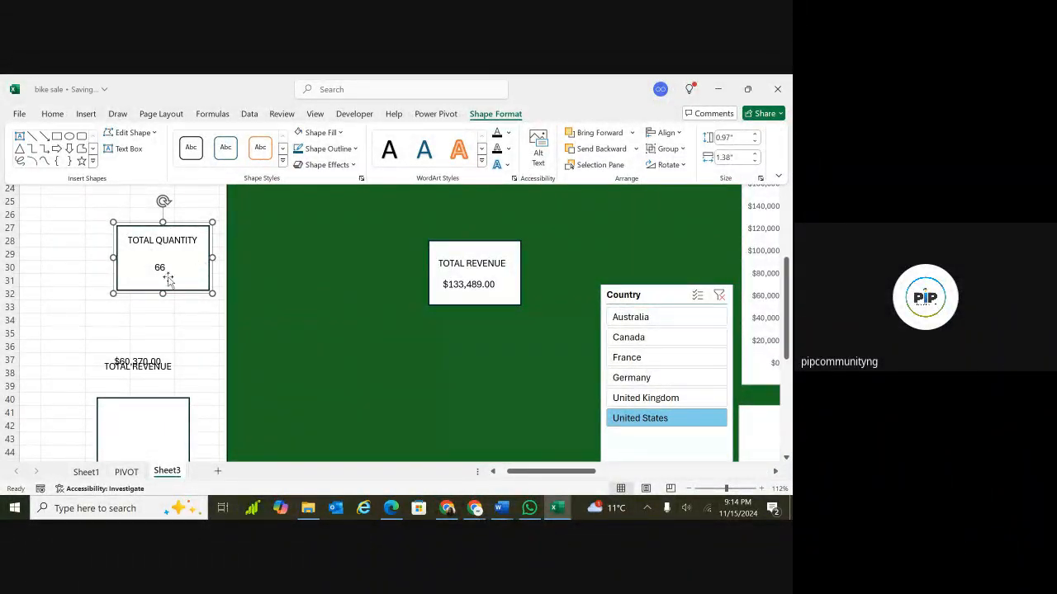
Move the quantity group onto the dashboard to the left of the revenue box.
{"action": "left_click", "coordinate": [471, 260]}
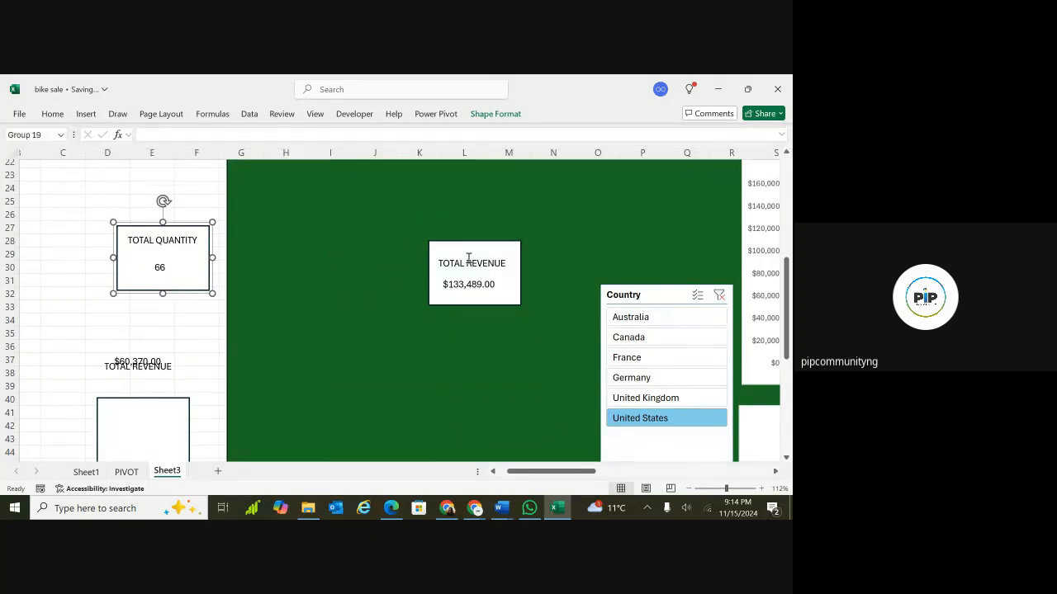
{"action": "left_click", "coordinate": [471, 260]}
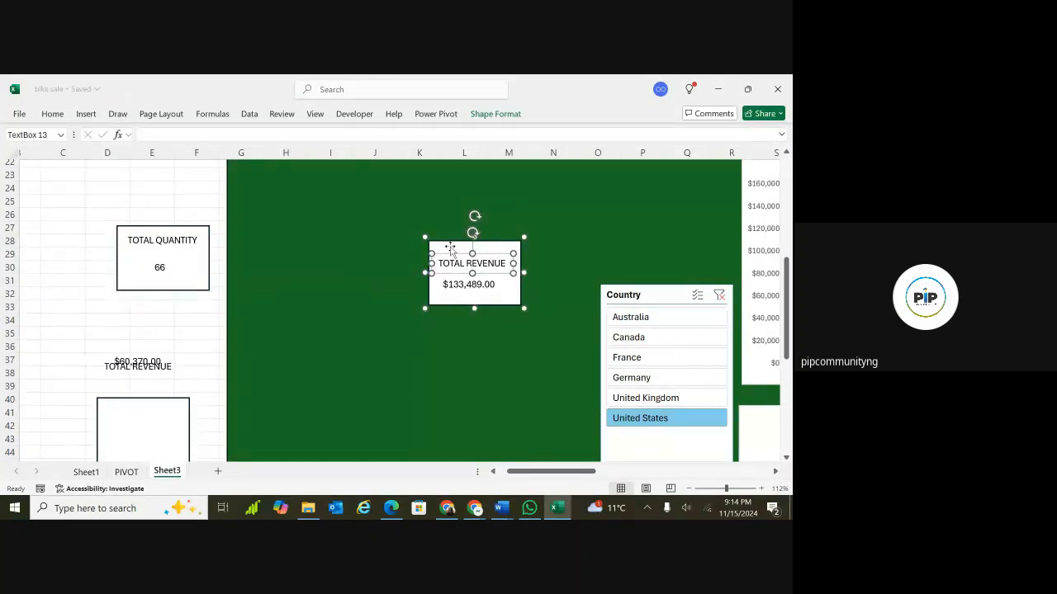
{"action": "left_click", "coordinate": [387, 311]}
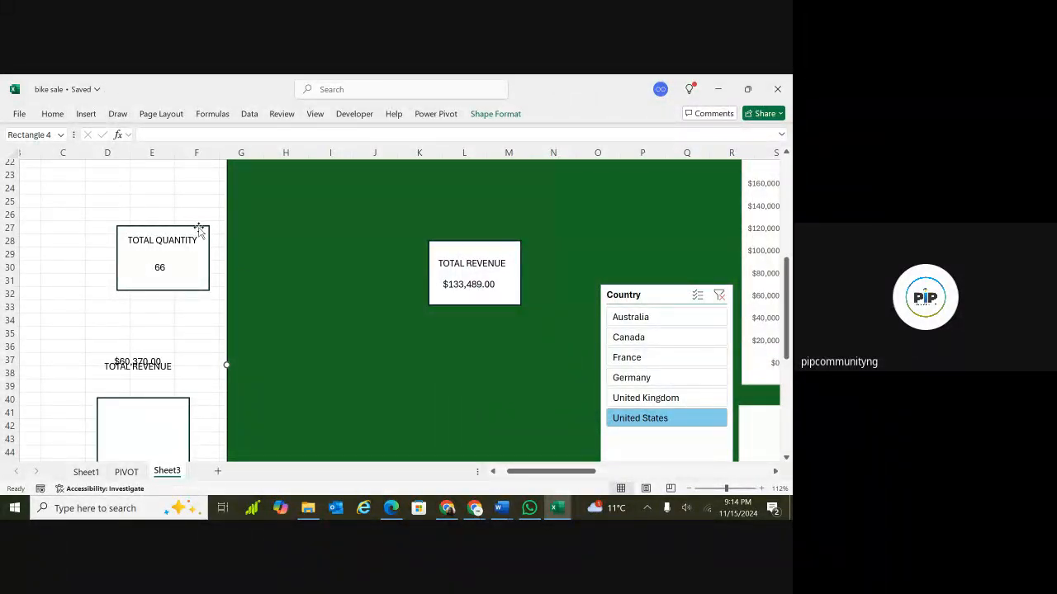
{"action": "left_click_drag", "start_coordinate": [199, 230], "coordinate": [348, 245]}
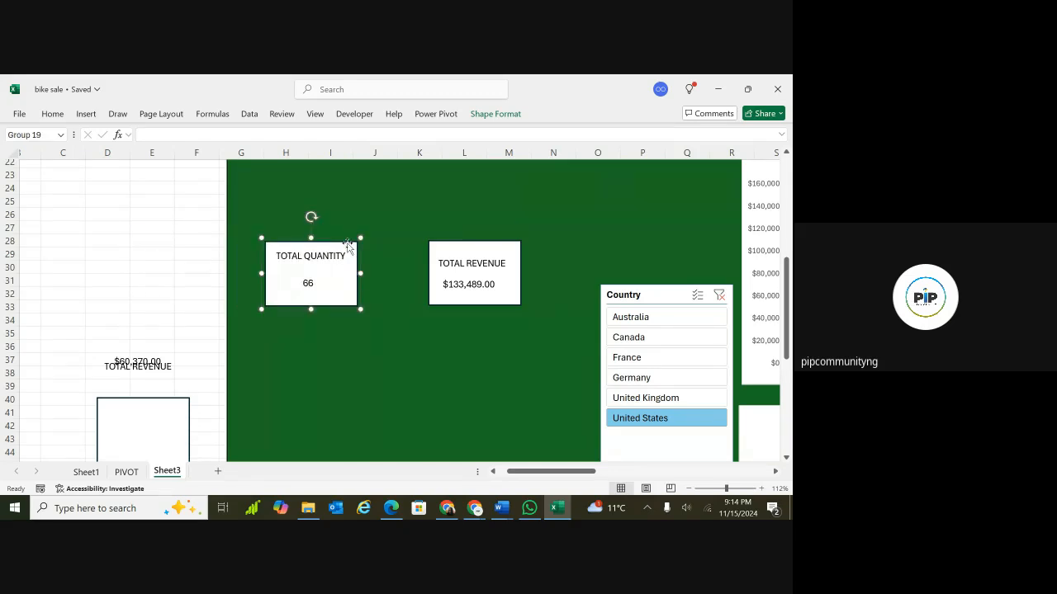
Move the remaining TOTAL REVENUE label into the lower rectangle and rename it TOTAL PROFIT.
{"action": "scroll", "coordinate": [346, 243], "scroll_direction": "down", "scroll_amount": 2}
{"action": "scroll", "coordinate": [347, 243], "scroll_direction": "up", "scroll_amount": 1}
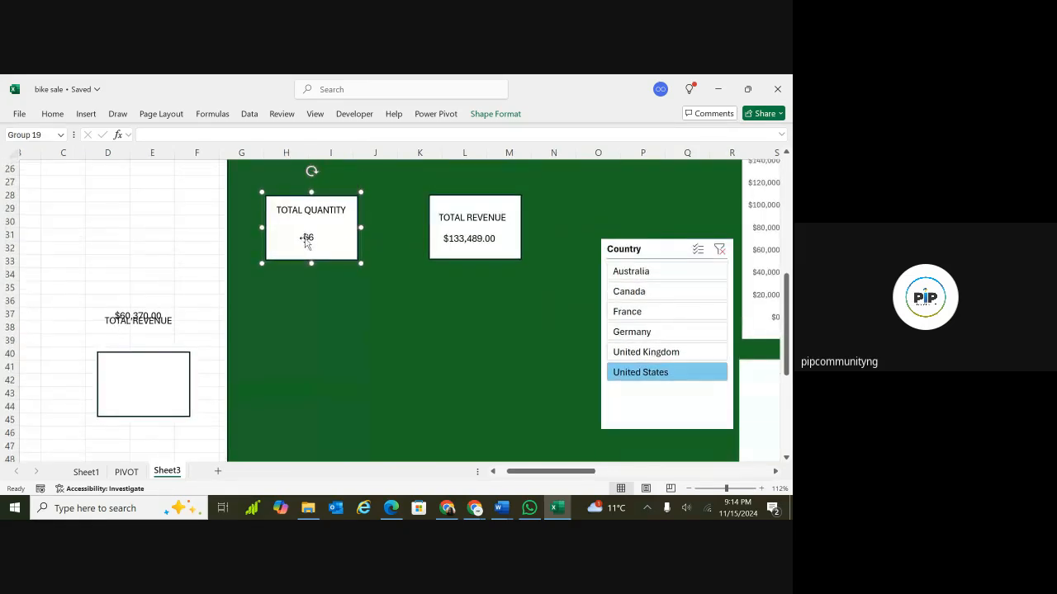
{"action": "left_click", "coordinate": [157, 312]}
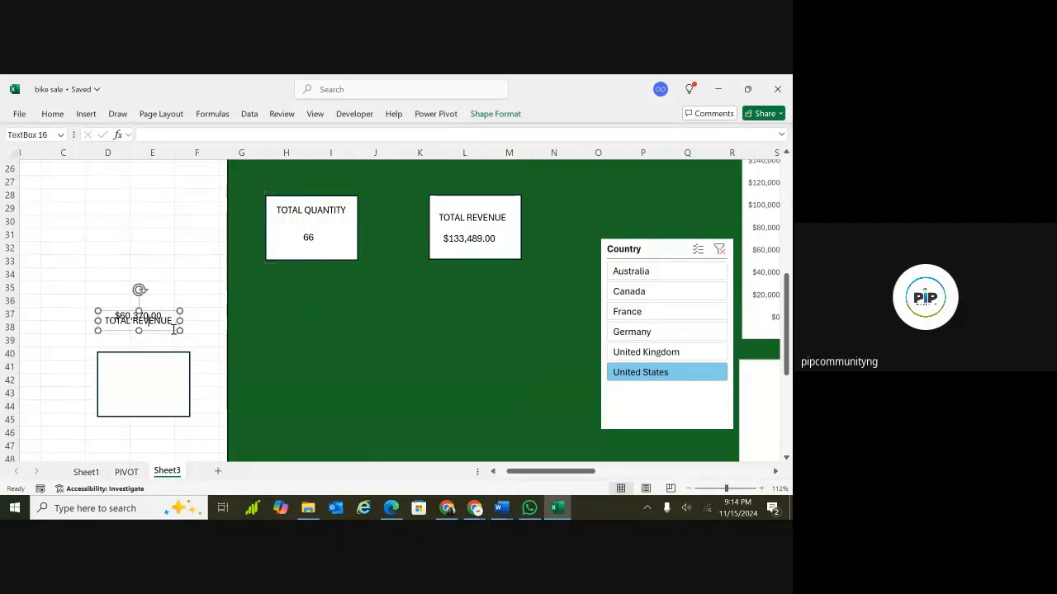
{"action": "left_click_drag", "start_coordinate": [174, 333], "coordinate": [179, 382]}
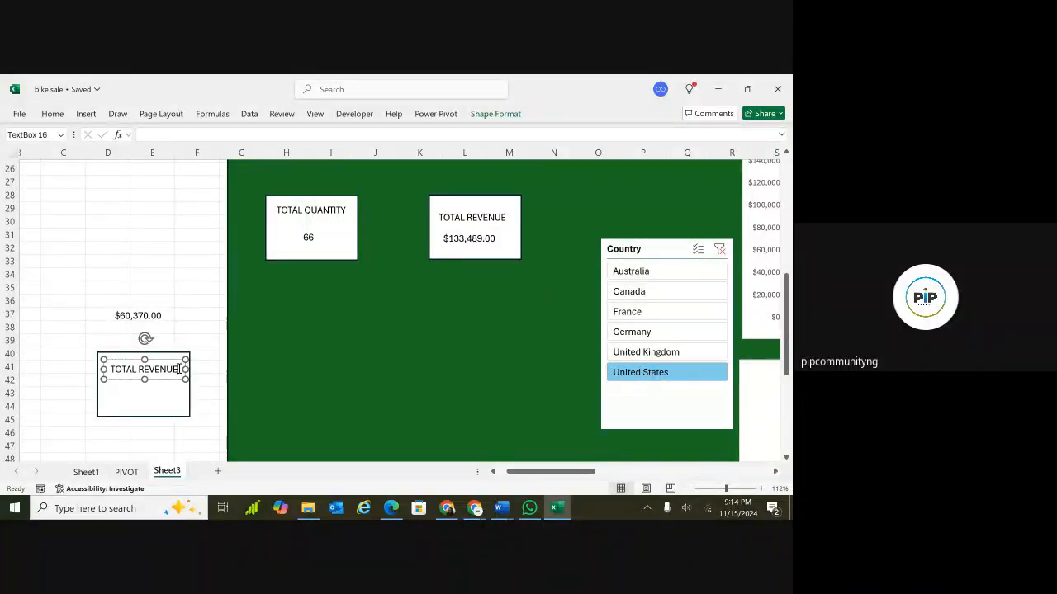
{"action": "key", "text": "BackSpace"}
{"action": "key", "text": "BackSpace"}
{"action": "key", "text": "BackSpace"}
{"action": "key", "text": "BackSpace"}
{"action": "key", "text": "BackSpace"}
{"action": "key", "text": "BackSpace"}
{"action": "key", "text": "BackSpace"}
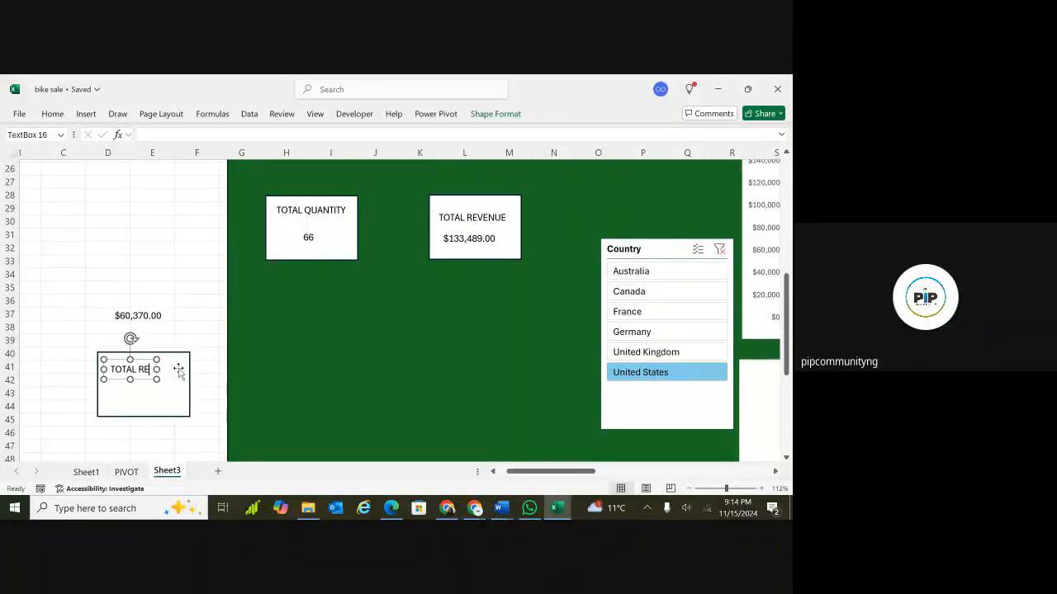
{"action": "type", "text": "P"}
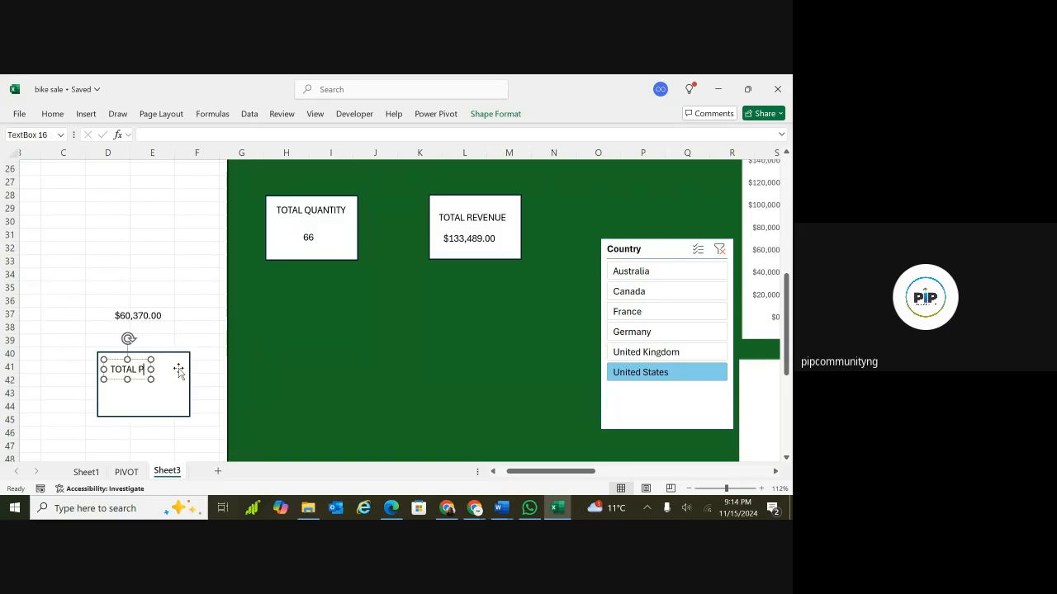
{"action": "type", "text": "ROFIT"}
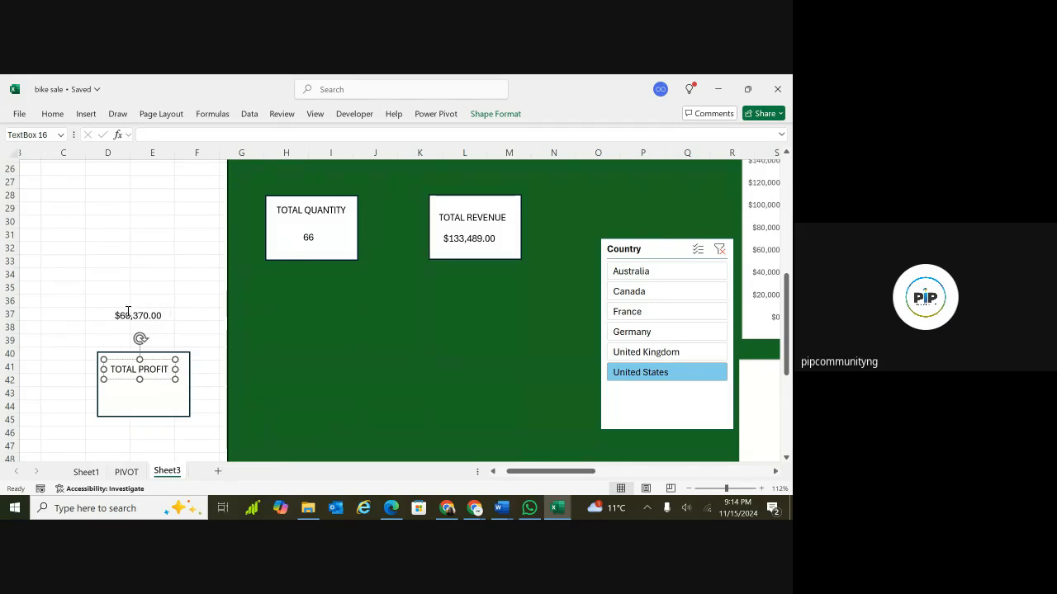
Move the profit value text box into the TOTAL PROFIT rectangle, below its label.
{"action": "left_click", "coordinate": [74, 342]}
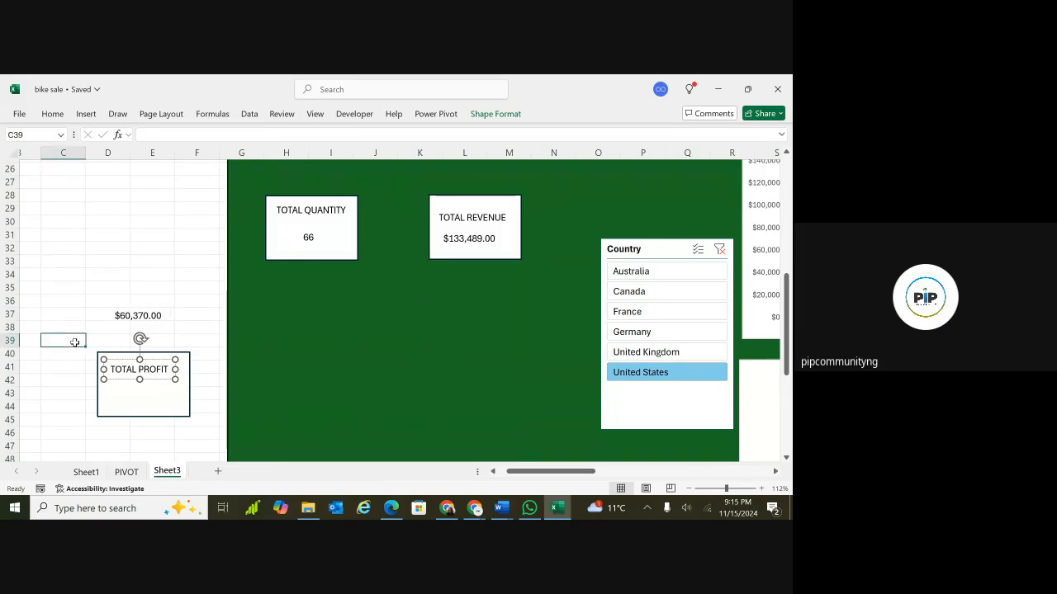
{"action": "left_click", "coordinate": [142, 322]}
{"action": "left_click_drag", "start_coordinate": [143, 321], "coordinate": [162, 347]}
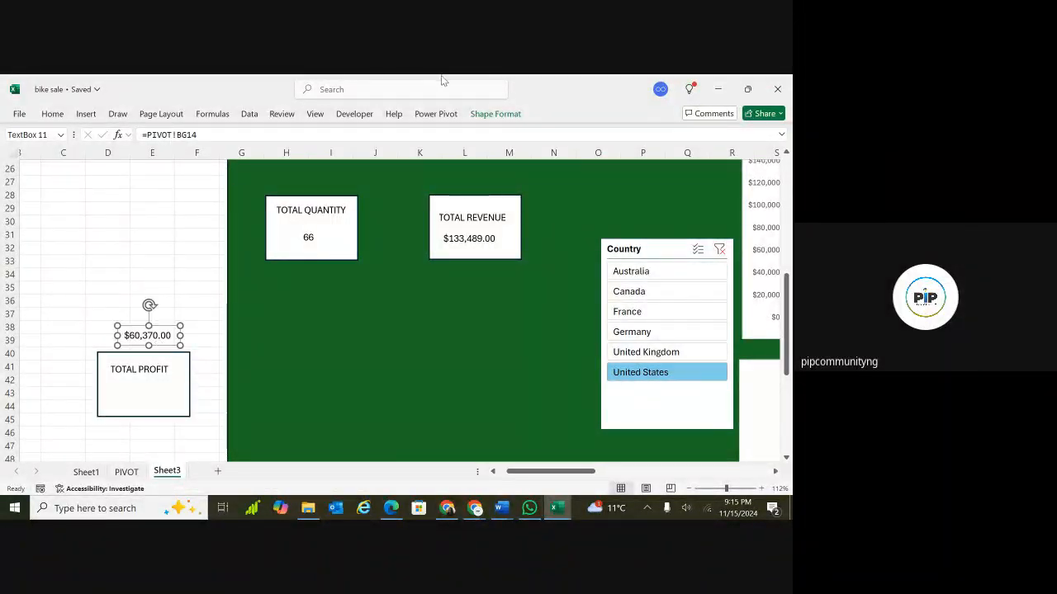
{"action": "left_click", "coordinate": [495, 114]}
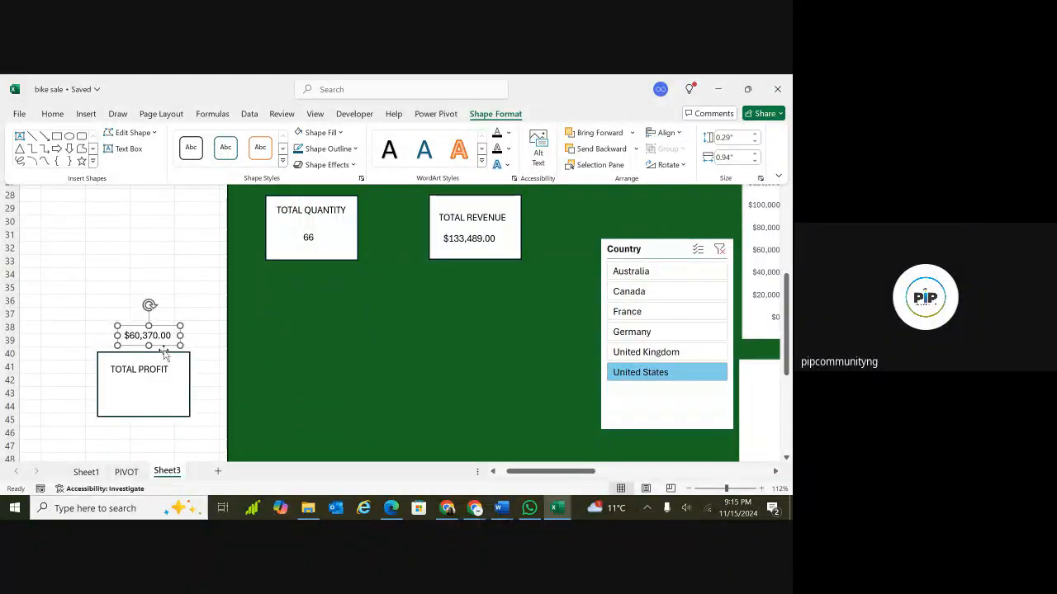
{"action": "left_click", "coordinate": [157, 391]}
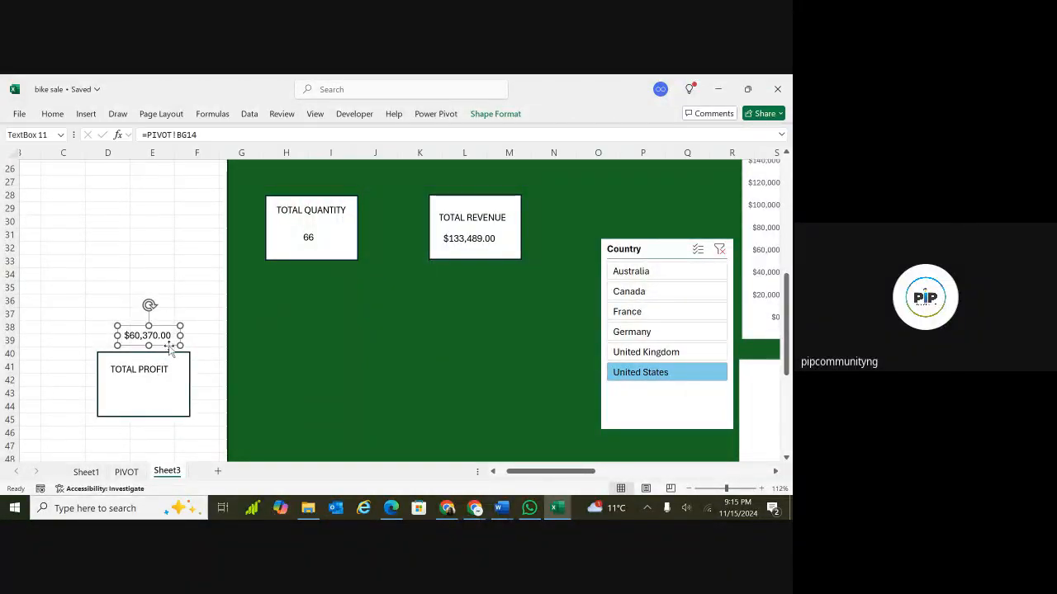
{"action": "left_click_drag", "start_coordinate": [169, 345], "coordinate": [161, 405]}
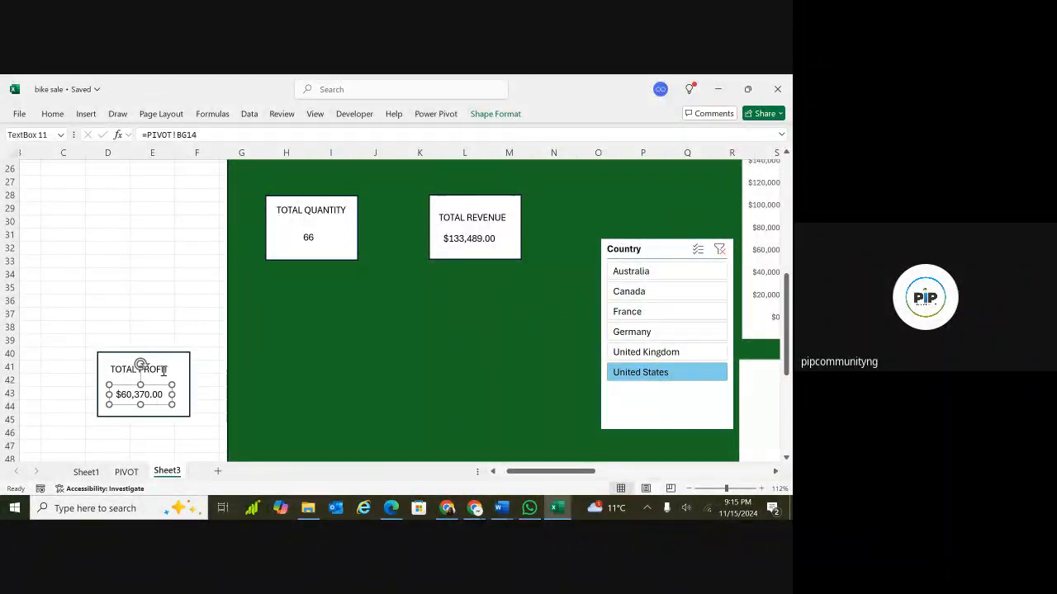
Group the profit rectangle with its TOTAL PROFIT label and value text box.
{"action": "left_click", "coordinate": [163, 370], "text": "ctrl"}
{"action": "left_click", "coordinate": [184, 391], "text": "ctrl"}
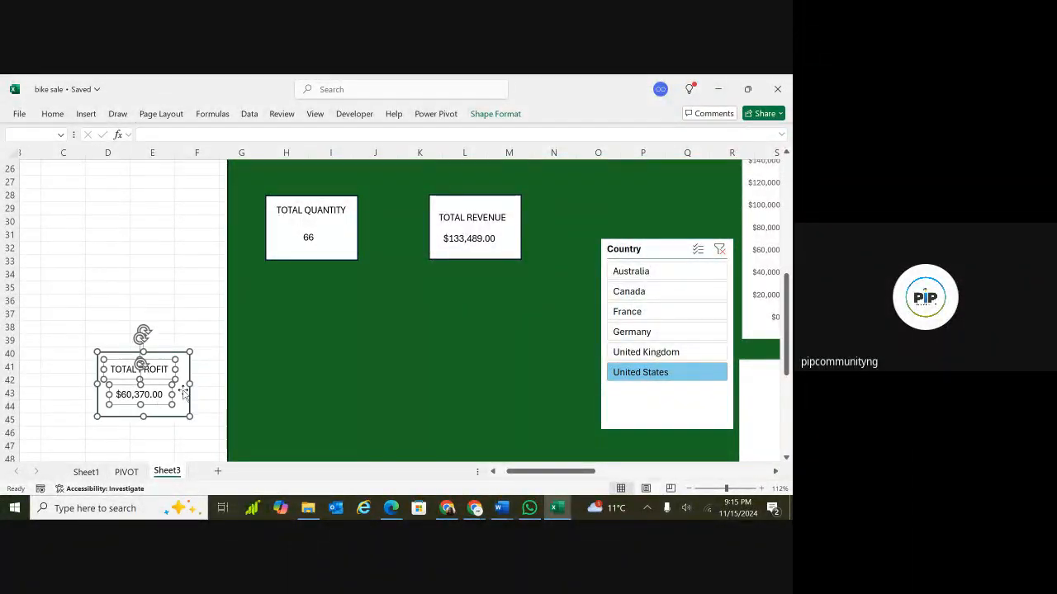
{"action": "left_click", "coordinate": [501, 116]}
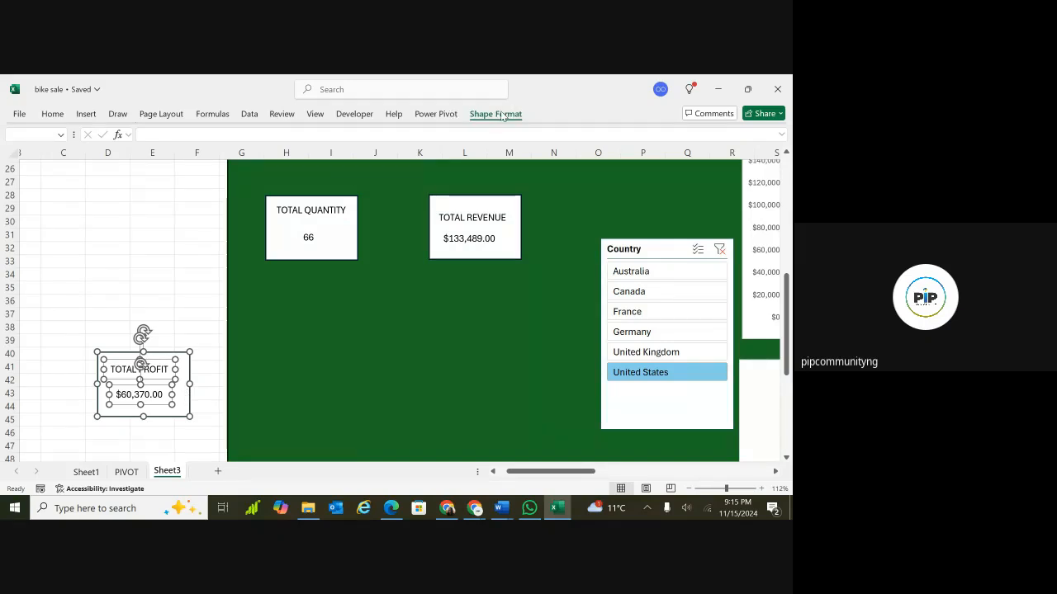
{"action": "left_click", "coordinate": [670, 149]}
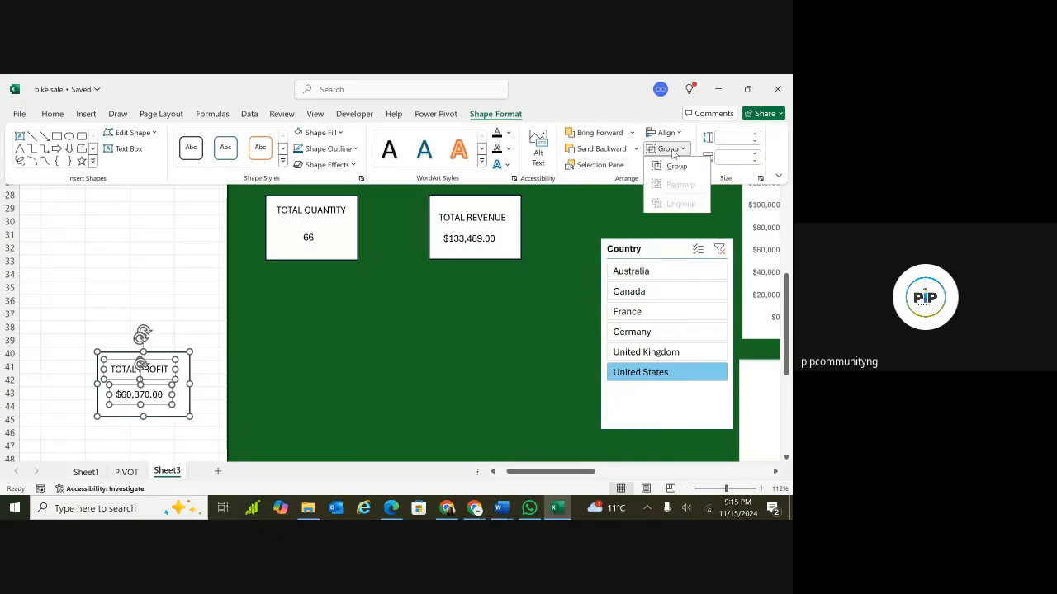
{"action": "left_click", "coordinate": [676, 166]}
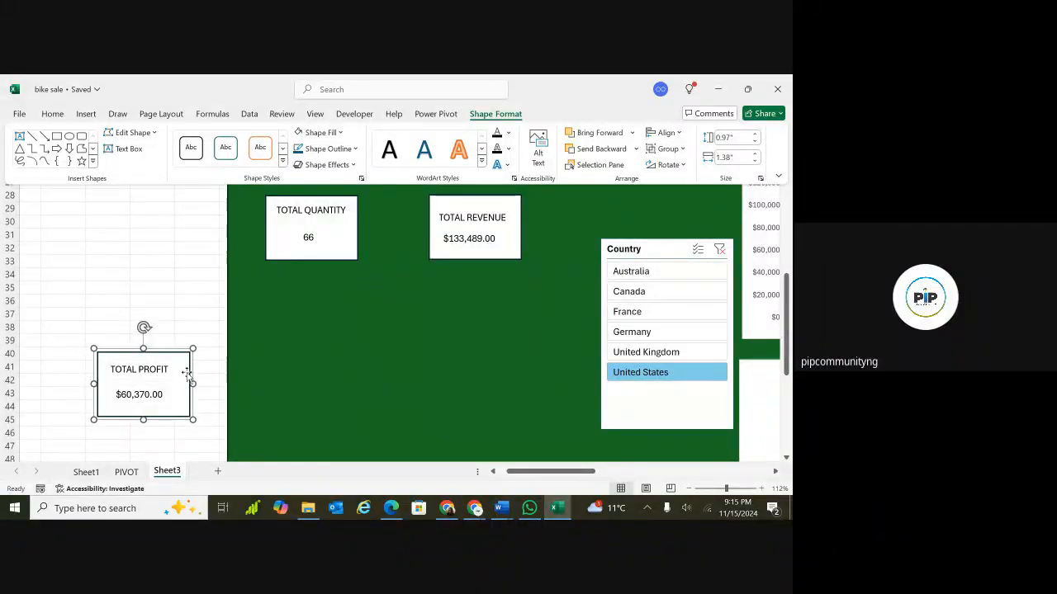
Move the profit group onto the dashboard below the TOTAL QUANTITY box.
{"action": "left_click_drag", "start_coordinate": [188, 374], "coordinate": [349, 370]}
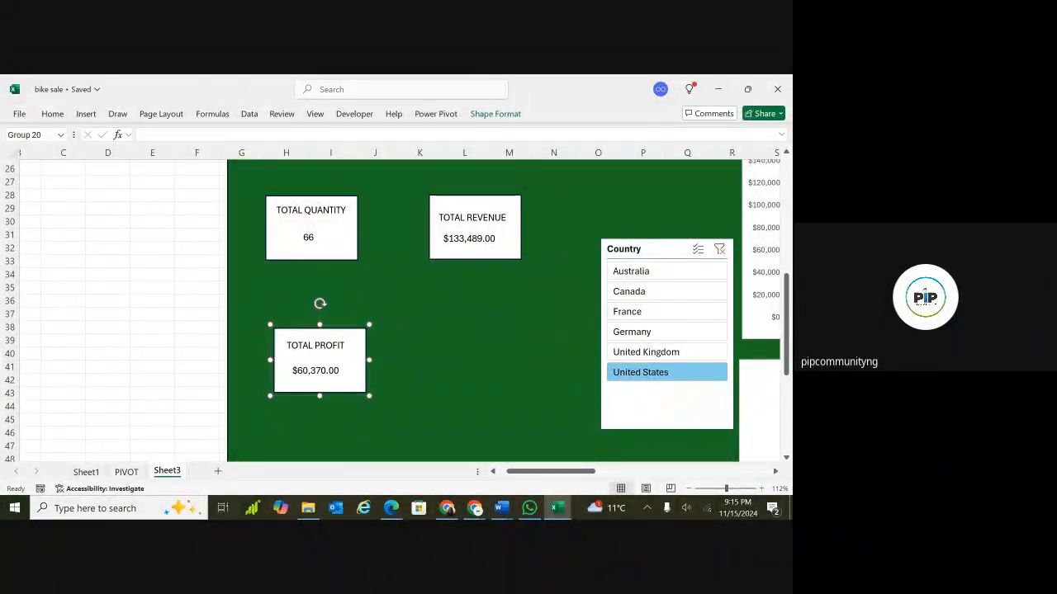
{"action": "scroll", "coordinate": [350, 371], "scroll_direction": "down", "scroll_amount": 5}
{"action": "scroll", "coordinate": [219, 401], "scroll_direction": "down", "scroll_amount": 4}
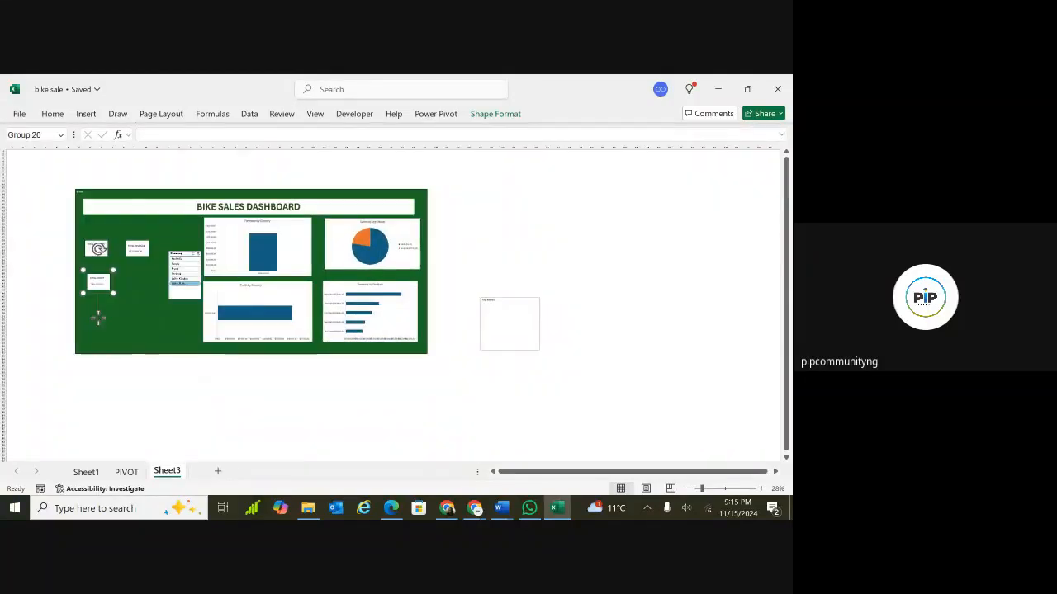
{"action": "left_click_drag", "start_coordinate": [347, 369], "coordinate": [212, 344]}
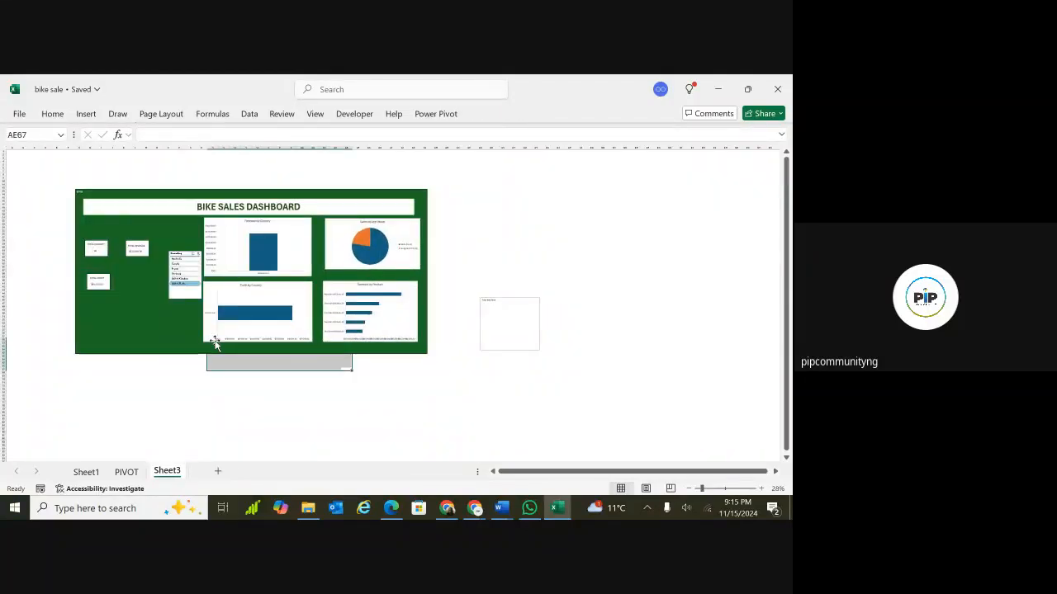
{"action": "scroll", "coordinate": [98, 283], "scroll_direction": "up", "scroll_amount": 1}
{"action": "scroll", "coordinate": [347, 305], "scroll_direction": "up", "scroll_amount": 3}
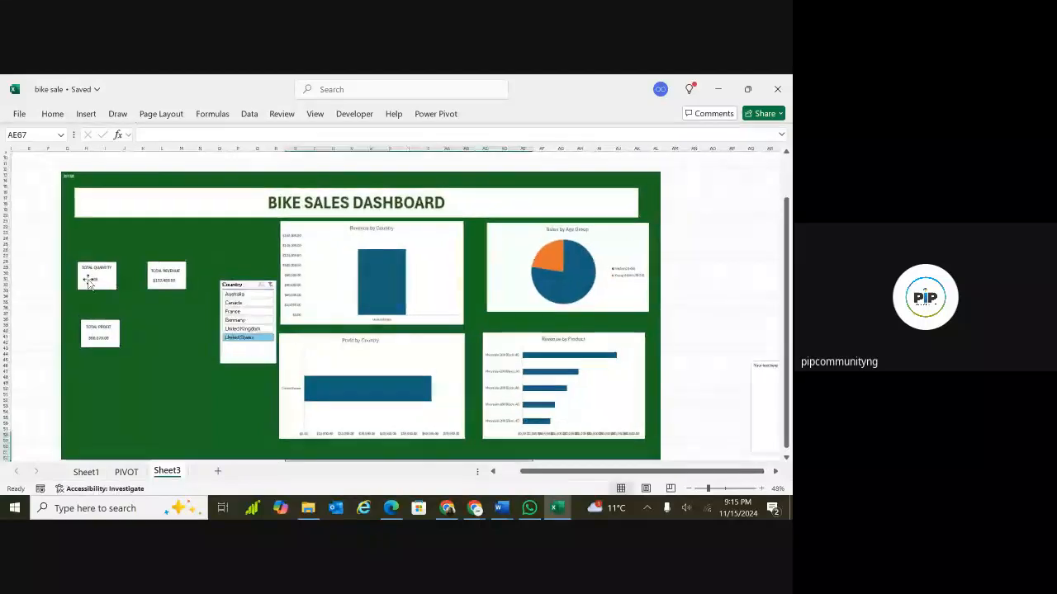
Enlarge the TOTAL QUANTITY group box slightly.
{"action": "left_click", "coordinate": [99, 281]}
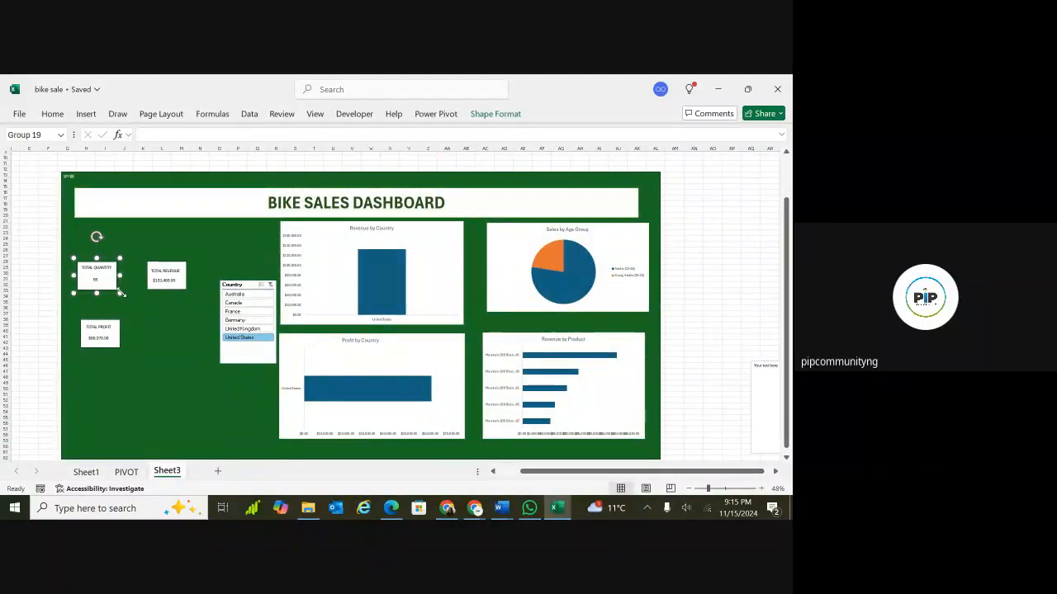
{"action": "mouse_move", "coordinate": [120, 293]}
{"action": "left_mouse_down"}
{"action": "mouse_move", "coordinate": [160, 315]}
{"action": "mouse_move", "coordinate": [129, 305]}
{"action": "left_mouse_up"}
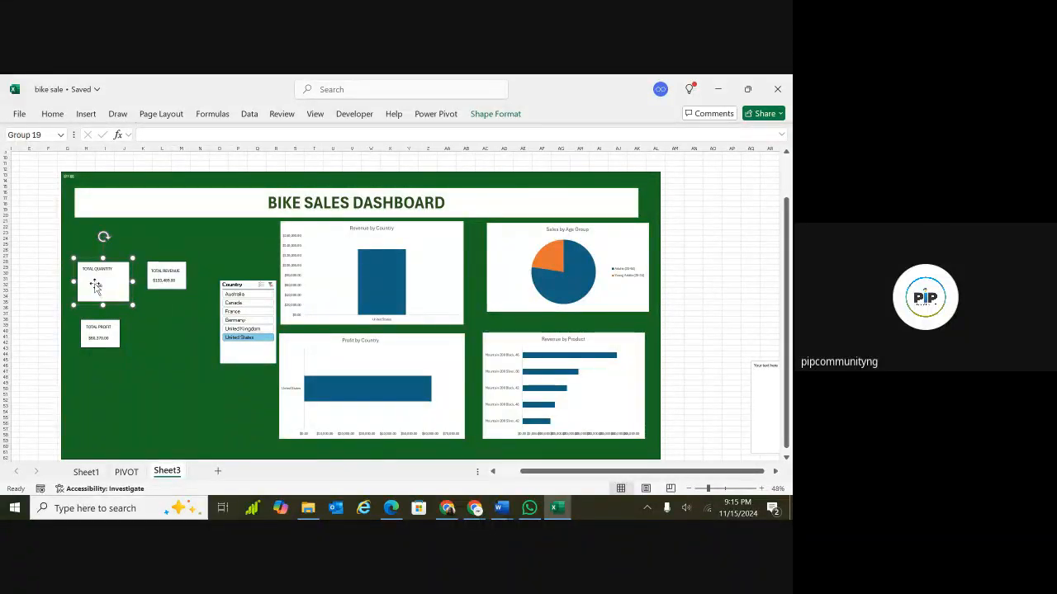
{"action": "left_click", "coordinate": [96, 286]}
{"action": "mouse_move", "coordinate": [109, 294]}
{"action": "left_mouse_down"}
{"action": "mouse_move", "coordinate": [119, 298]}
{"action": "mouse_move", "coordinate": [107, 297]}
{"action": "left_mouse_up"}
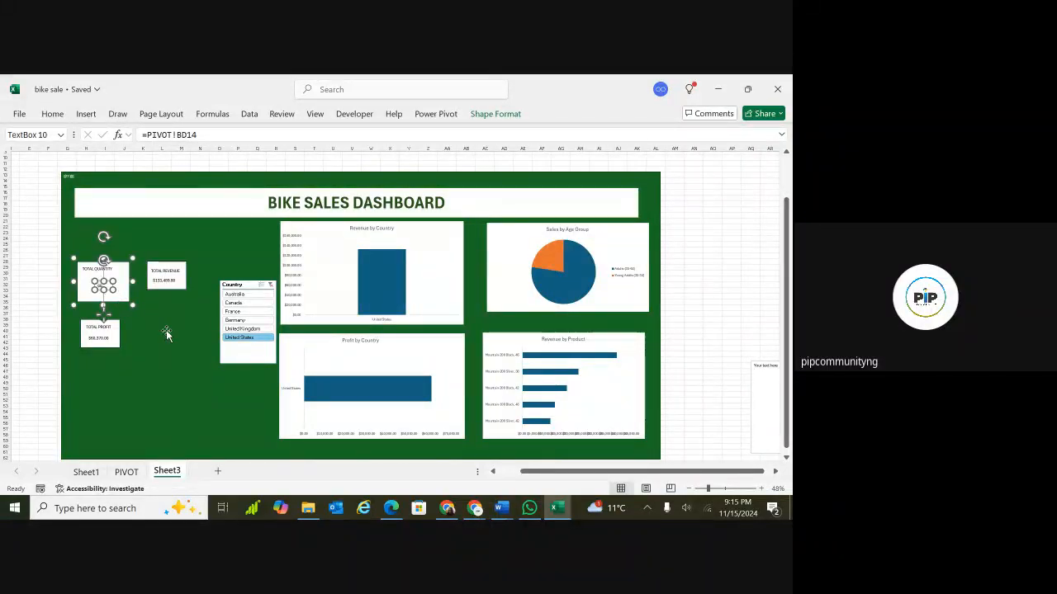
{"action": "scroll", "coordinate": [166, 334], "scroll_direction": "up", "scroll_amount": 3}
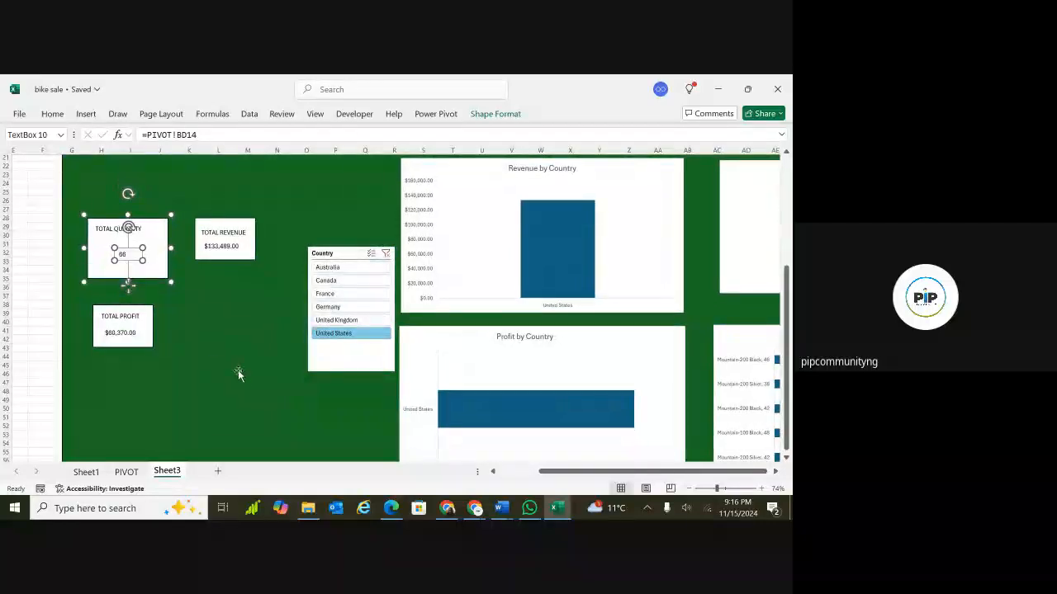
Resize the TOTAL QUANTITY rectangle larger, extending it down toward the profit box.
{"action": "left_click", "coordinate": [127, 255]}
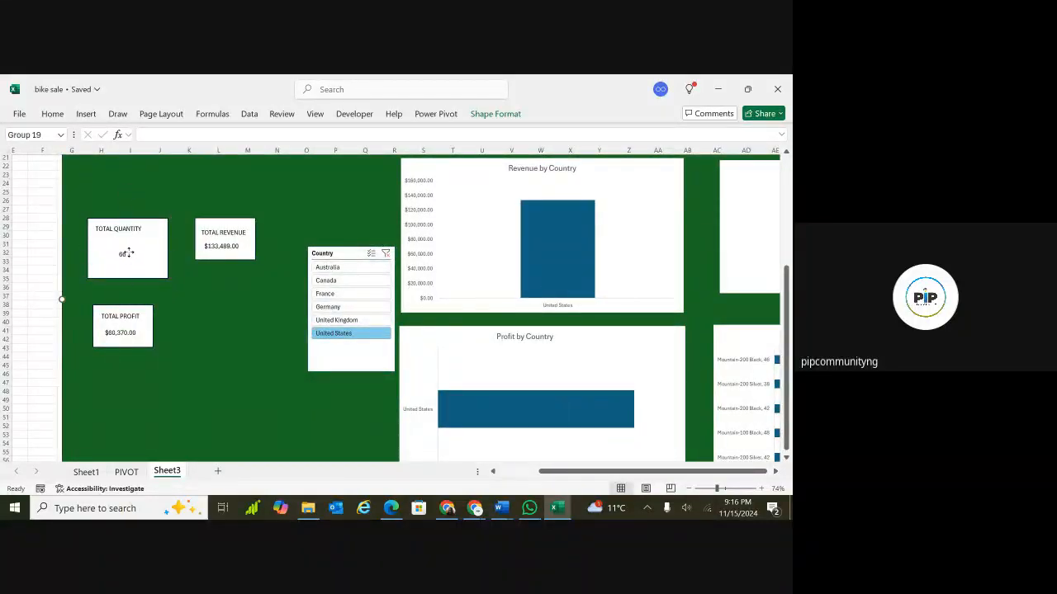
{"action": "left_click", "coordinate": [128, 254]}
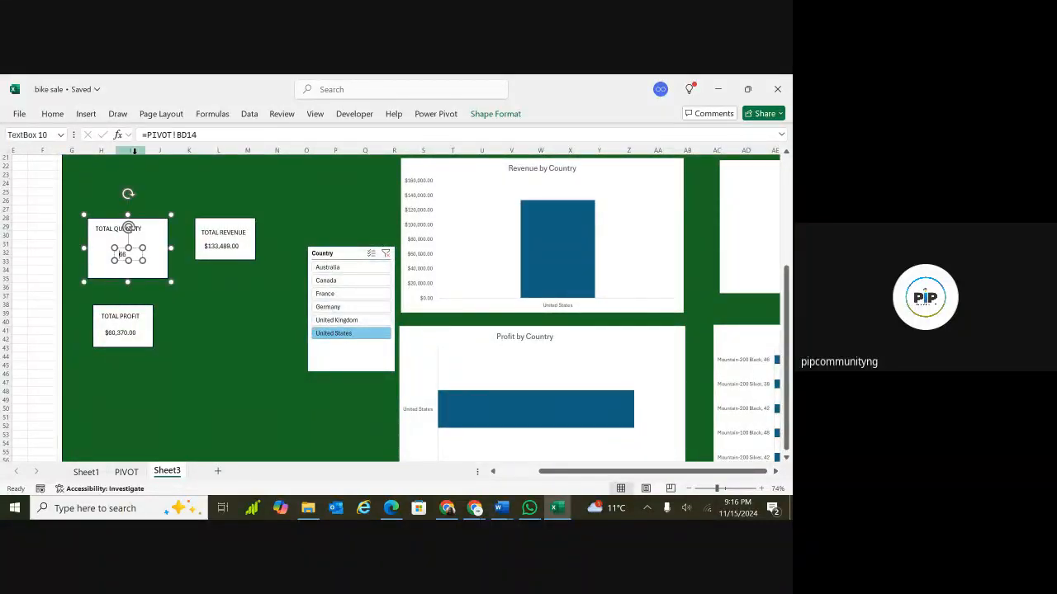
{"action": "left_click", "coordinate": [52, 114]}
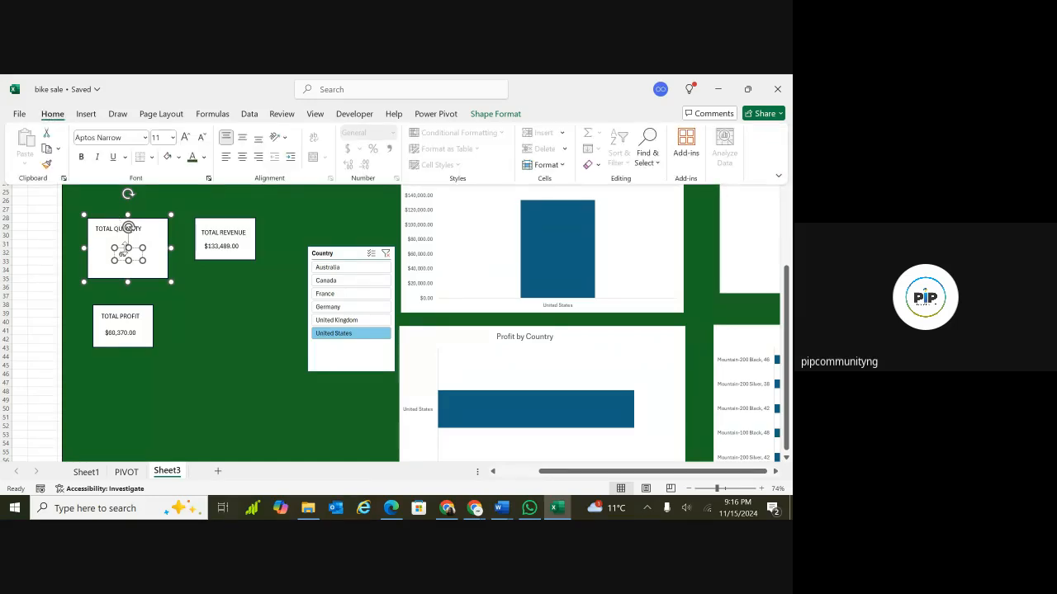
{"action": "left_click", "coordinate": [126, 253]}
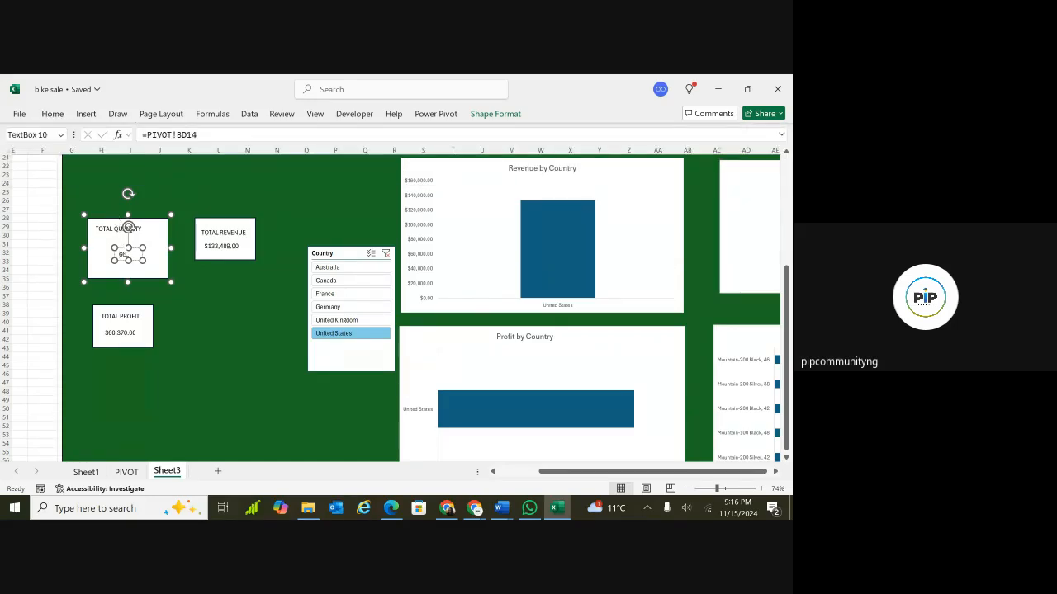
{"action": "left_click", "coordinate": [170, 323]}
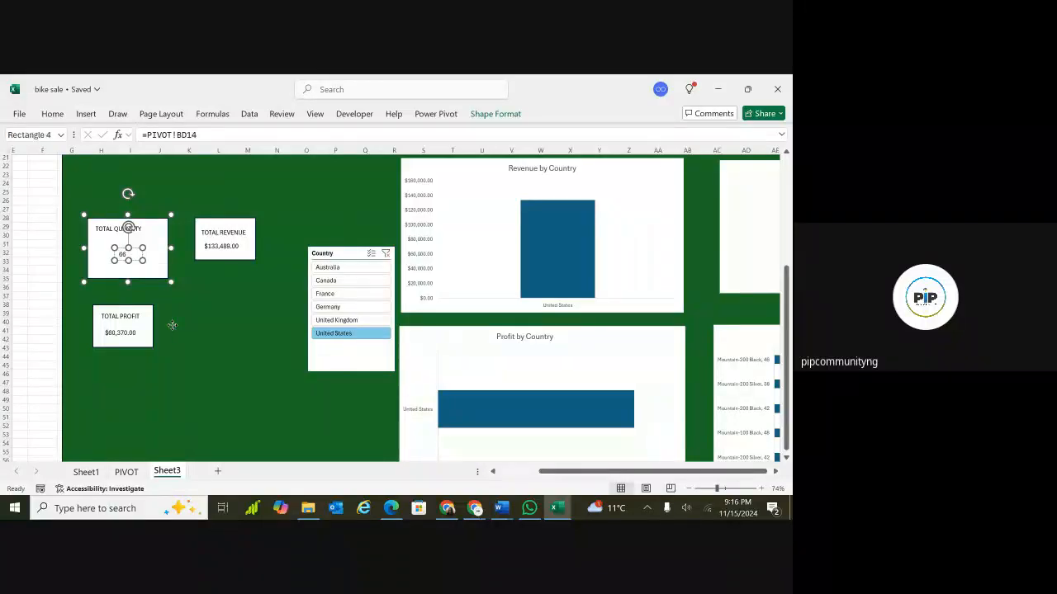
{"action": "left_click", "coordinate": [164, 273]}
{"action": "left_click", "coordinate": [170, 264]}
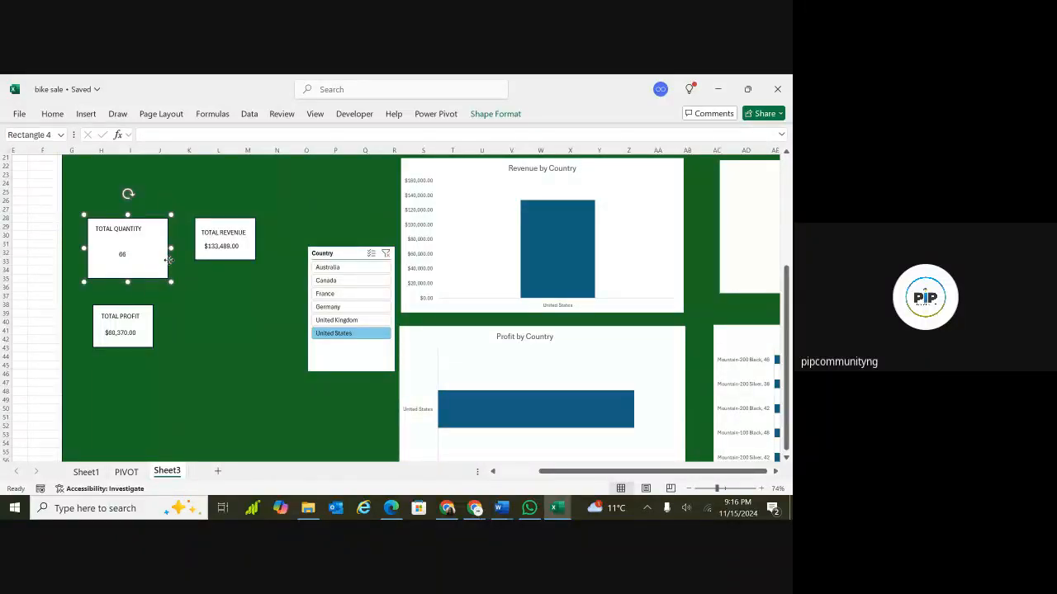
{"action": "left_click", "coordinate": [158, 275]}
{"action": "left_click_drag", "start_coordinate": [169, 281], "coordinate": [189, 303]}
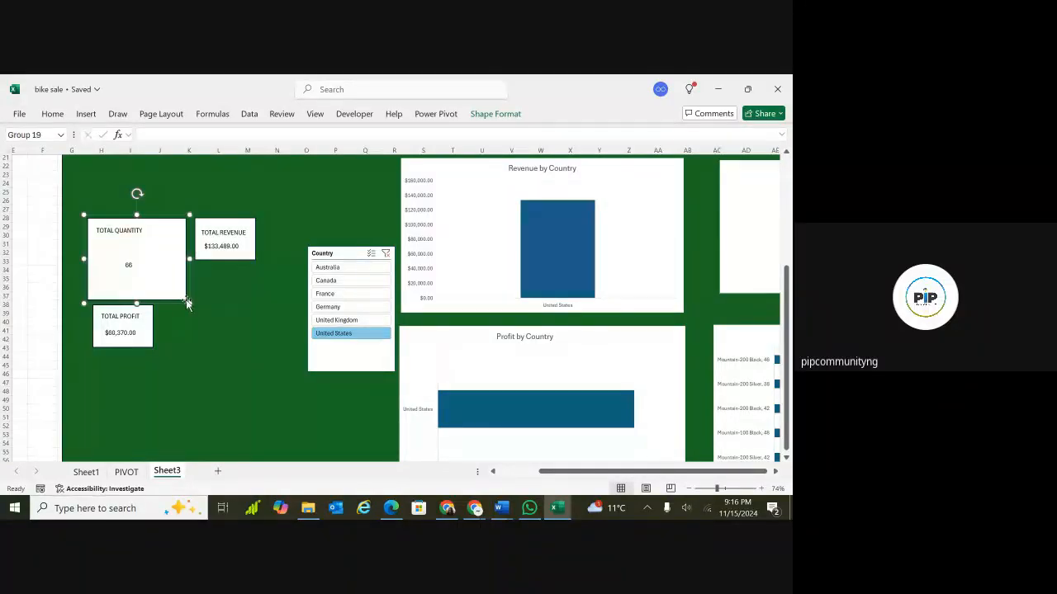
Center the TOTAL QUANTITY label text and increase its font size to 16.
{"action": "left_click", "coordinate": [134, 231]}
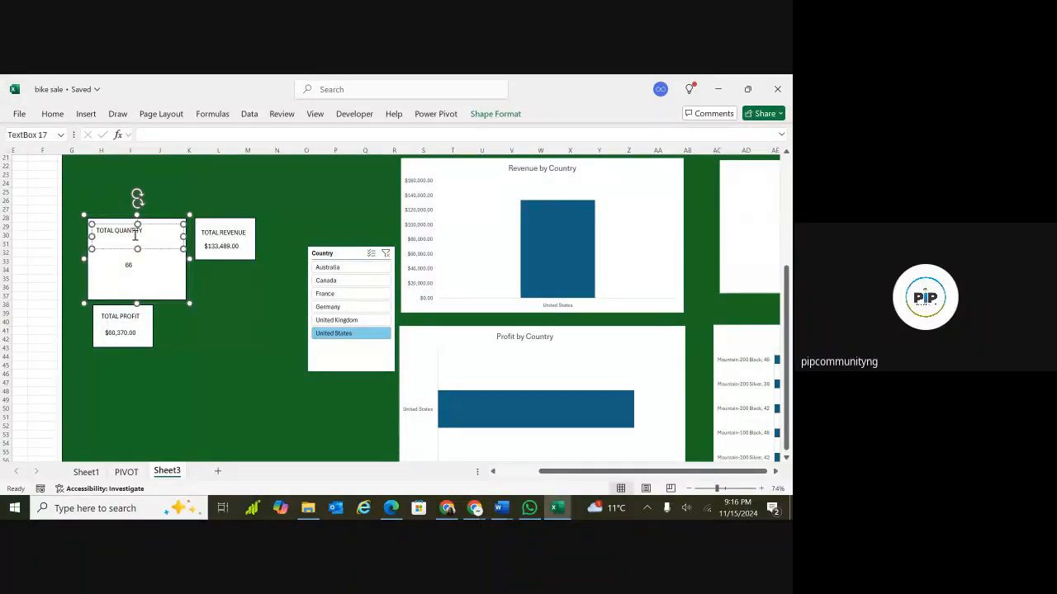
{"action": "left_click", "coordinate": [139, 189]}
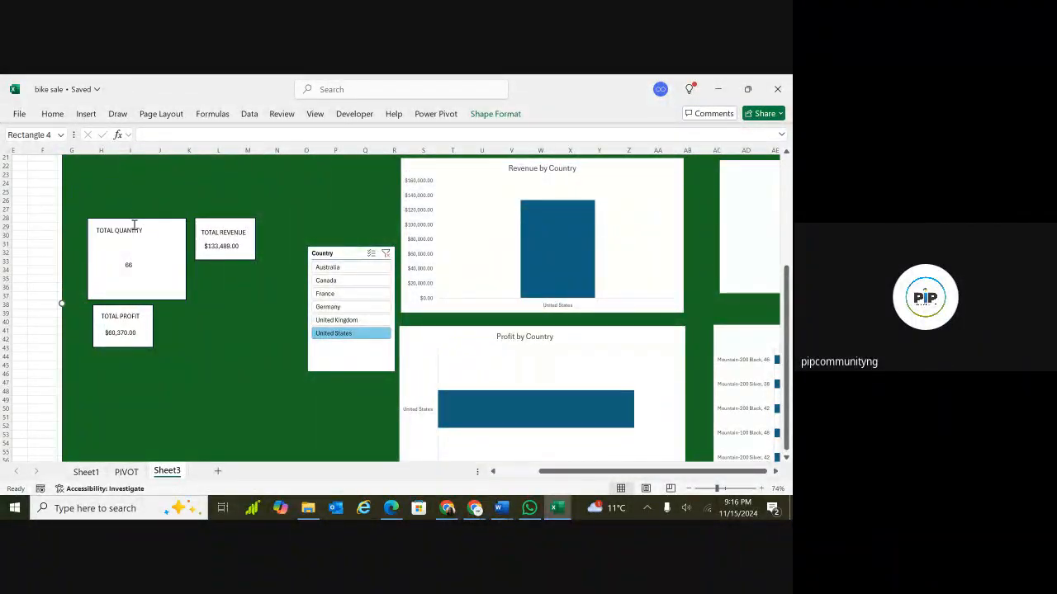
{"action": "left_click", "coordinate": [133, 232]}
{"action": "triple_click", "coordinate": [133, 232]}
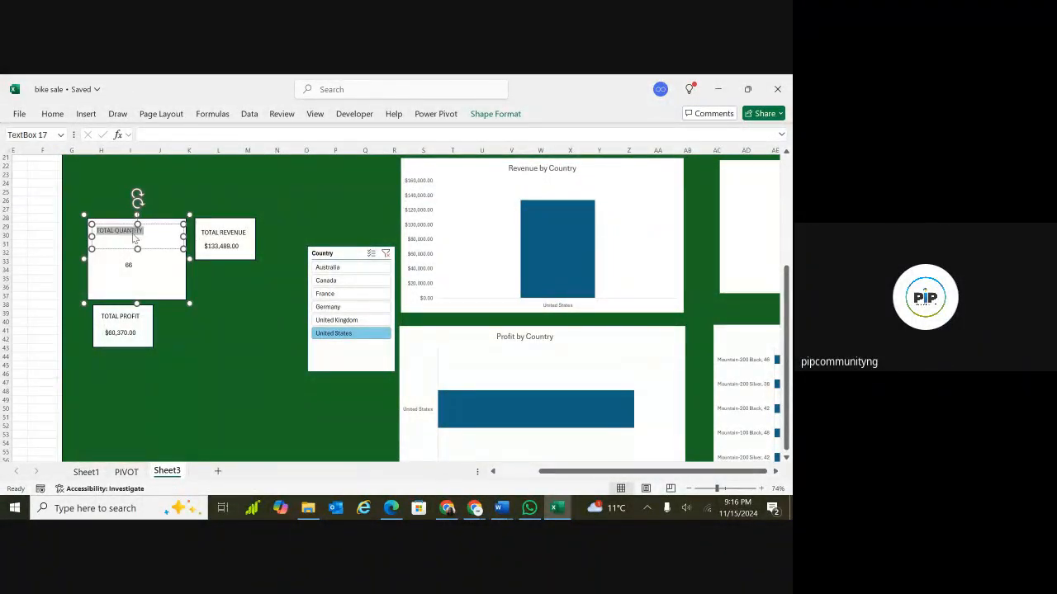
{"action": "left_click", "coordinate": [61, 114]}
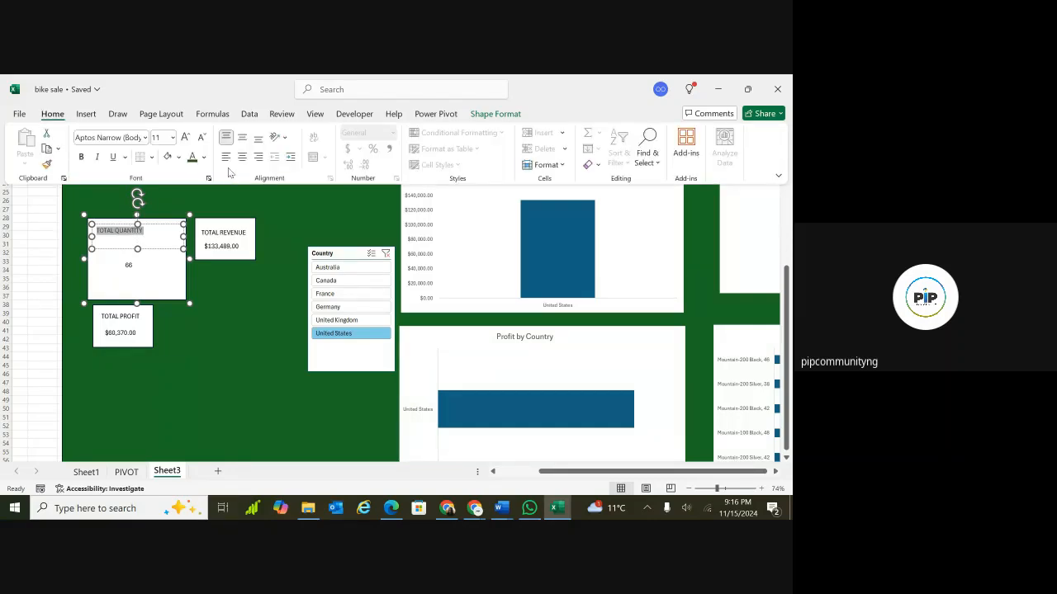
{"action": "left_click", "coordinate": [244, 158]}
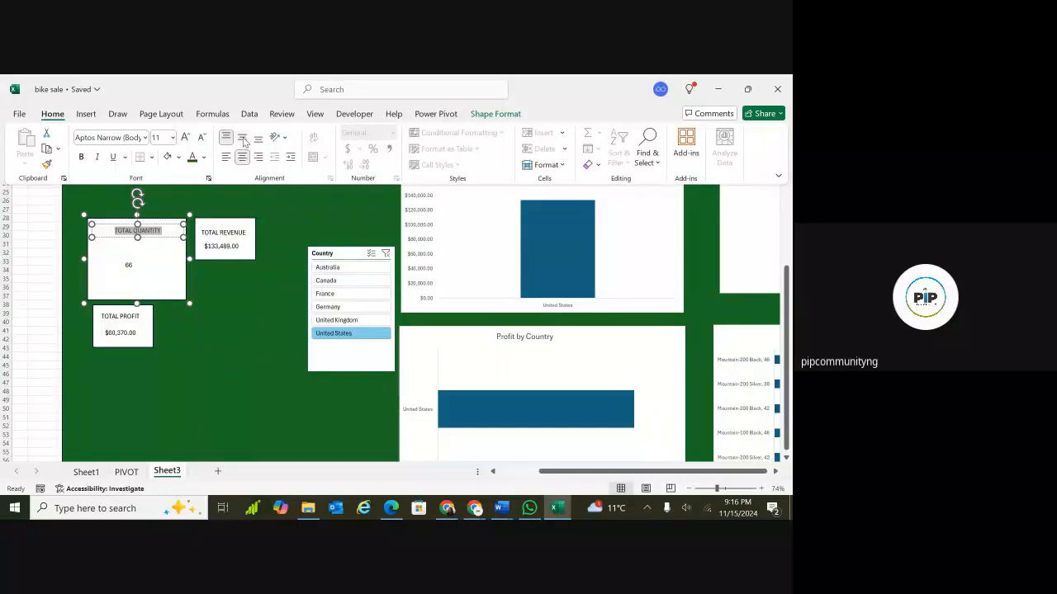
{"action": "left_click", "coordinate": [242, 138]}
{"action": "left_click", "coordinate": [187, 141]}
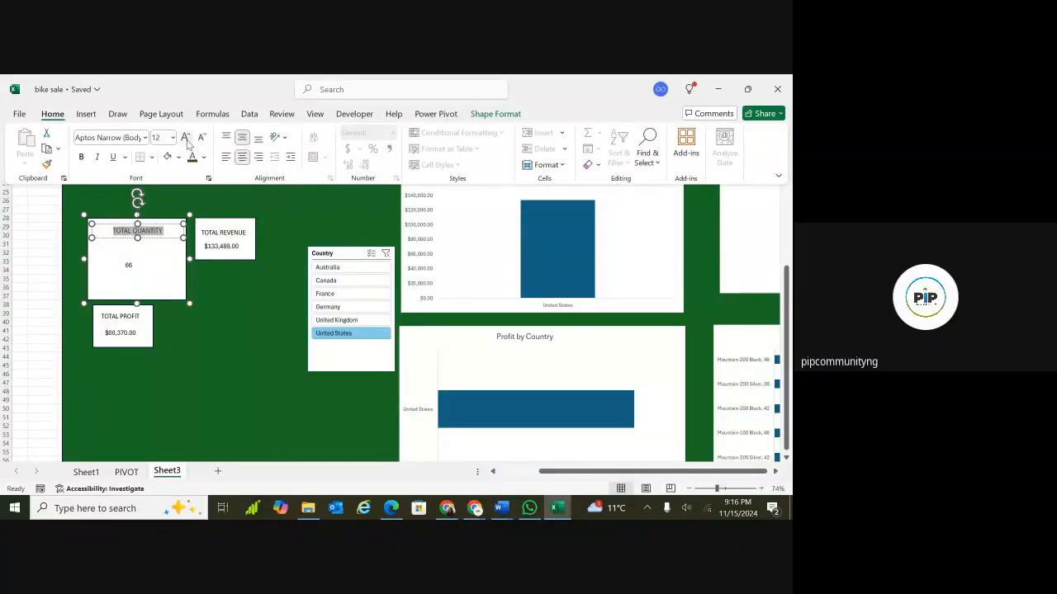
{"action": "left_click", "coordinate": [187, 141]}
{"action": "left_click", "coordinate": [187, 141]}
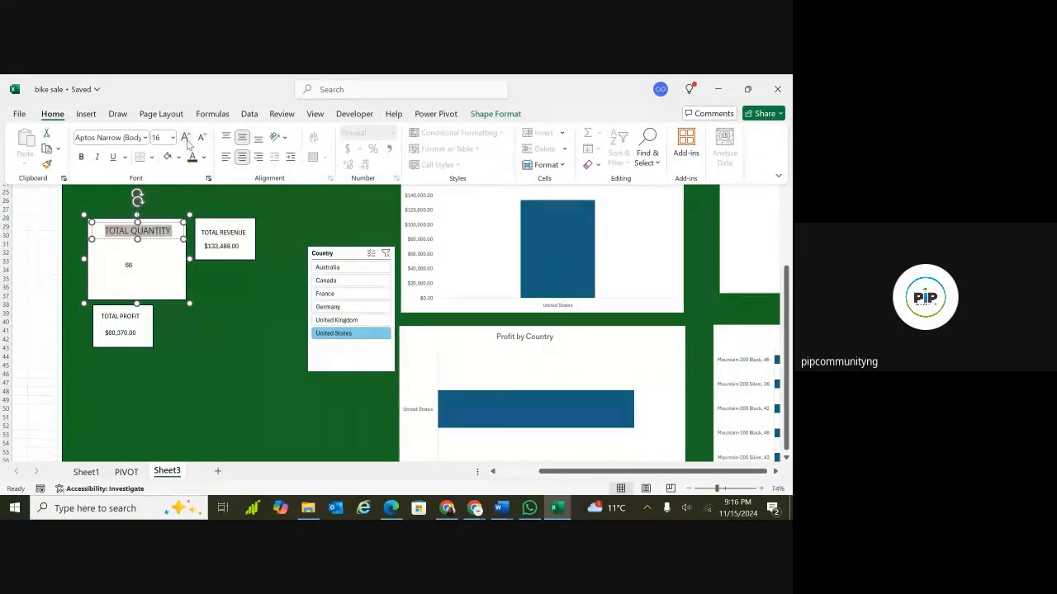
Try to retype the quantity value as 66 inside its text box.
{"action": "left_click", "coordinate": [128, 266]}
{"action": "type", "text": "66"}
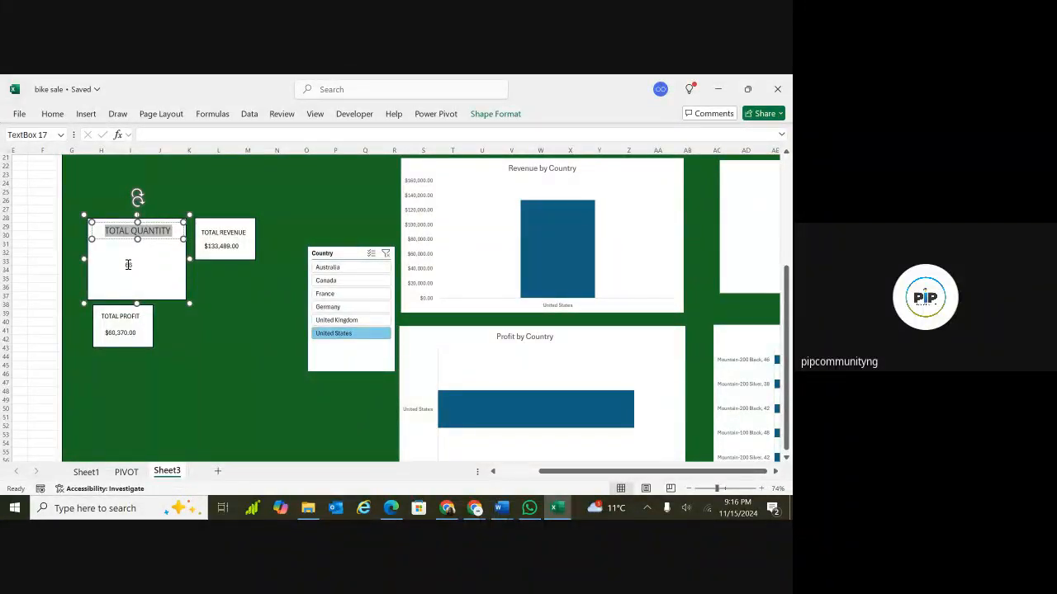
{"action": "left_click", "coordinate": [18, 294]}
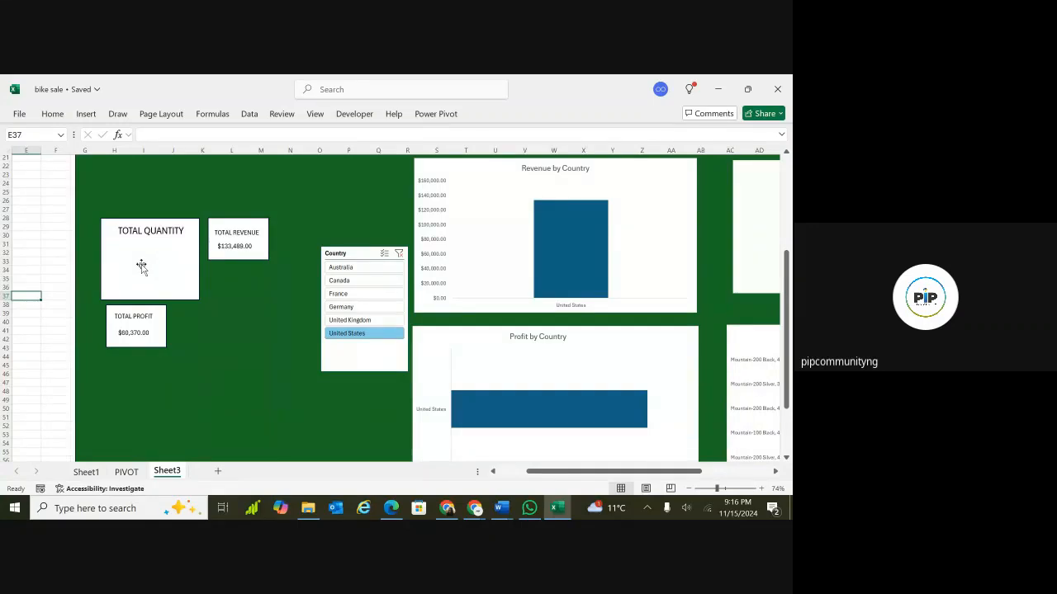
Enlarge the TOTAL QUANTITY value to 24 pt and center it horizontally and vertically in its text box.
{"action": "left_click", "coordinate": [141, 265]}
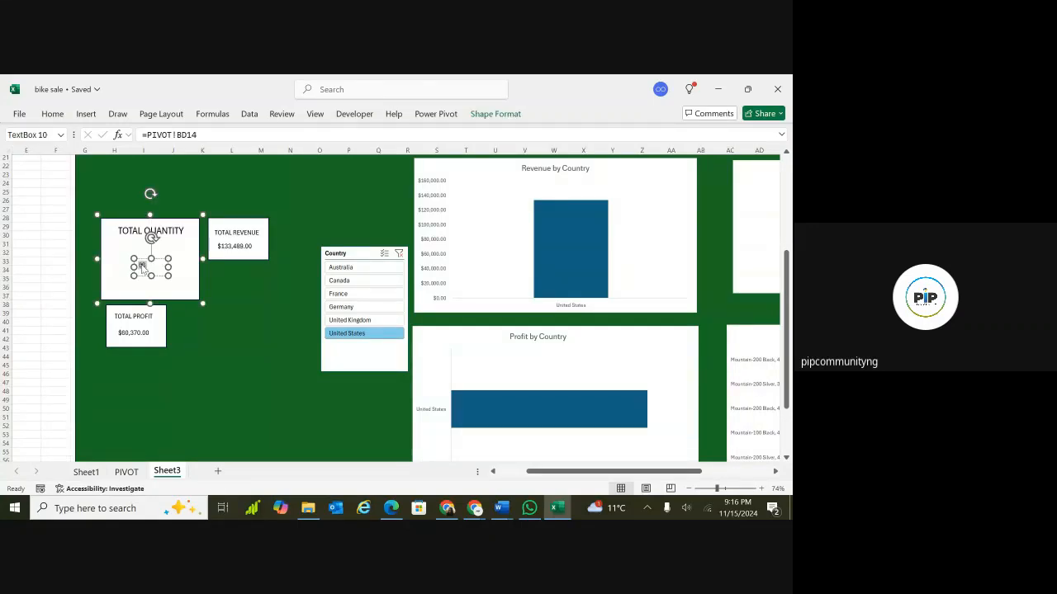
{"action": "left_click", "coordinate": [53, 115]}
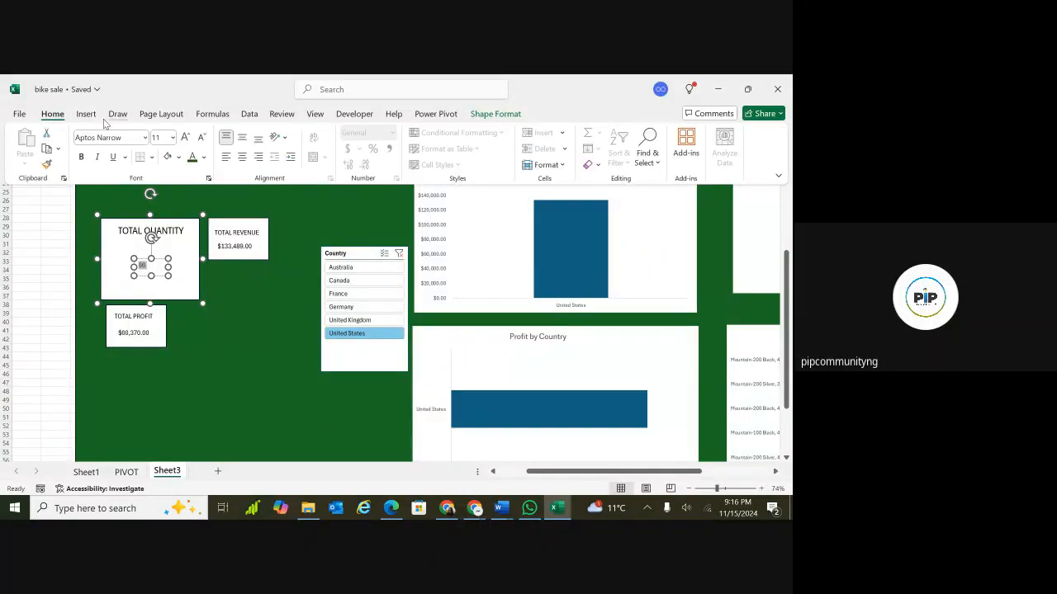
{"action": "left_click", "coordinate": [185, 137]}
{"action": "left_click", "coordinate": [185, 137]}
{"action": "left_click", "coordinate": [185, 137]}
{"action": "left_click", "coordinate": [185, 137]}
{"action": "left_click", "coordinate": [184, 137]}
{"action": "left_click", "coordinate": [184, 137]}
{"action": "left_click", "coordinate": [185, 137]}
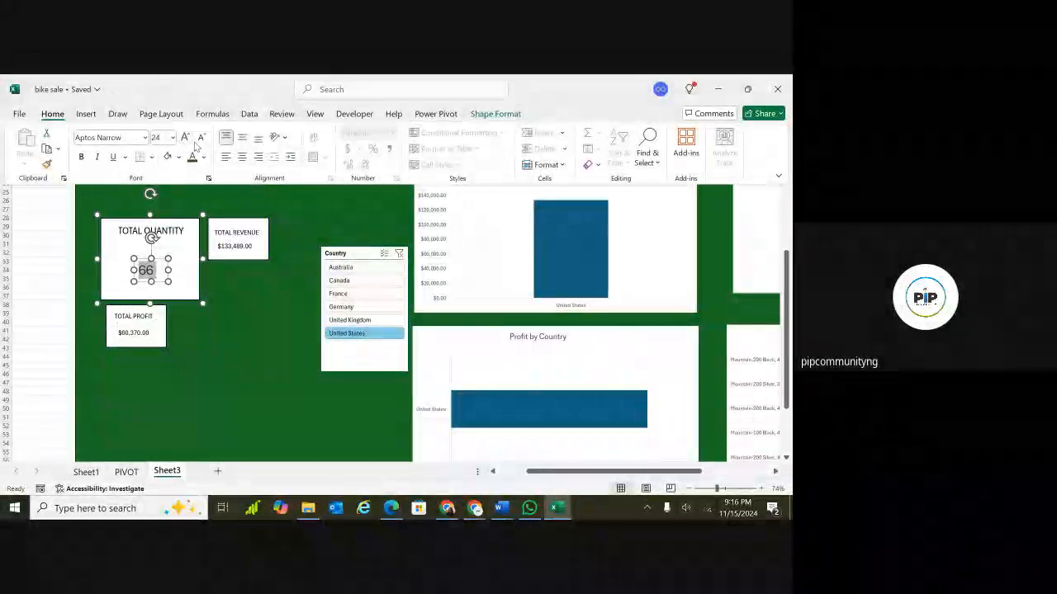
{"action": "left_click", "coordinate": [243, 157]}
{"action": "left_click", "coordinate": [244, 139]}
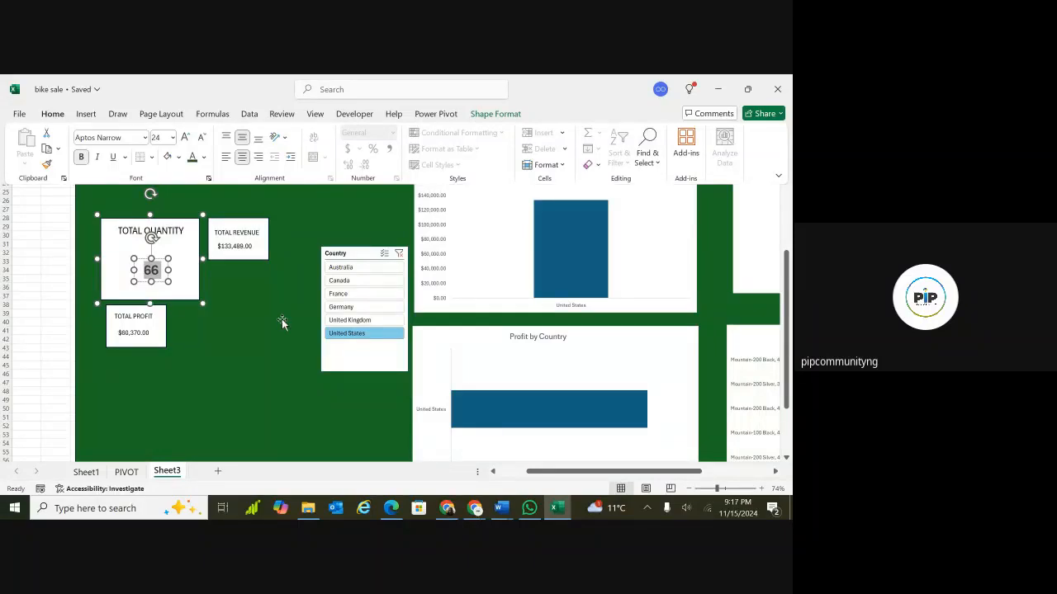
Filter the Country slicer to France.
{"action": "key", "text": "ctrl+F1"}
{"action": "scroll", "coordinate": [281, 322], "scroll_direction": "down", "scroll_amount": 2}
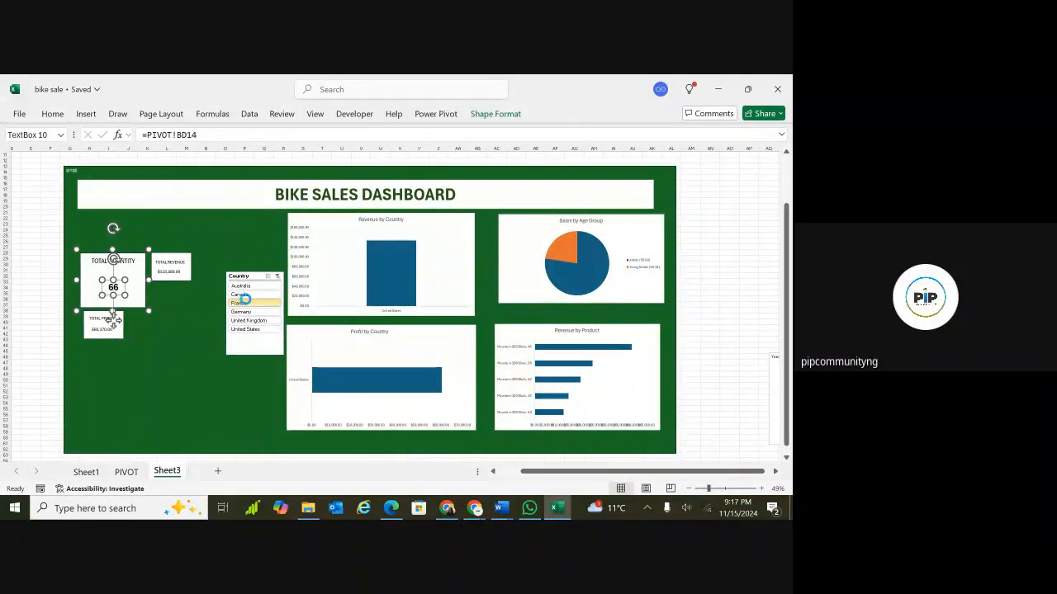
{"action": "left_click", "coordinate": [245, 303]}
{"action": "left_click", "coordinate": [198, 323]}
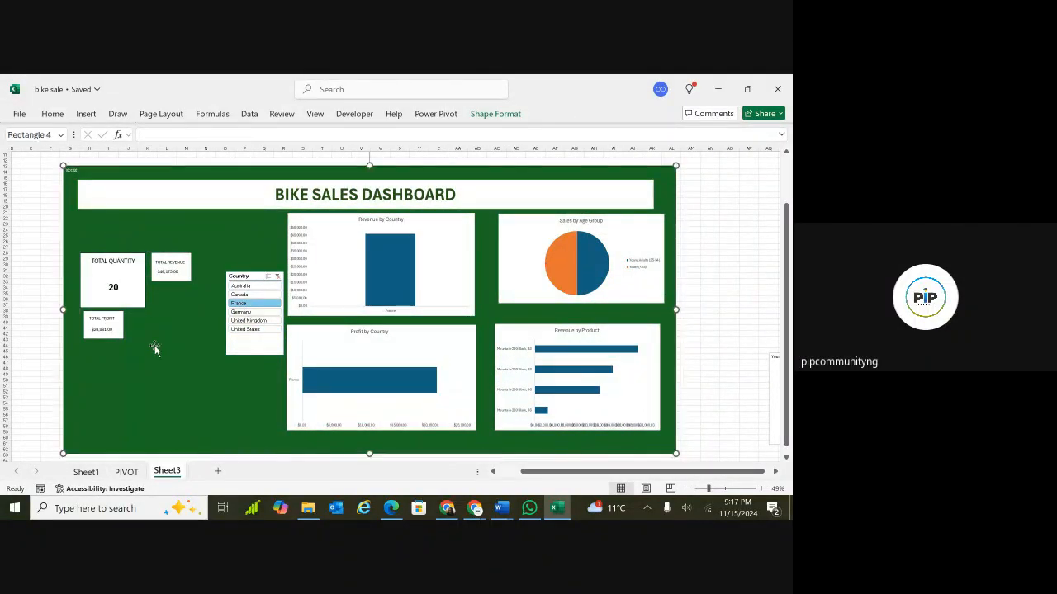
{"action": "left_click_drag", "start_coordinate": [86, 412], "coordinate": [174, 413]}
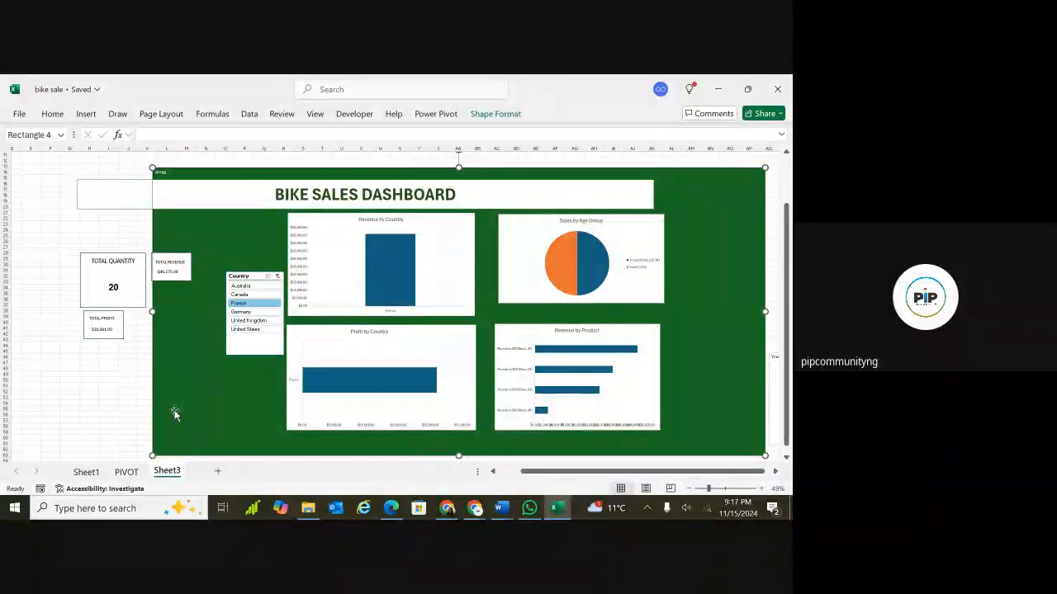
{"action": "key", "text": "ctrl+z"}
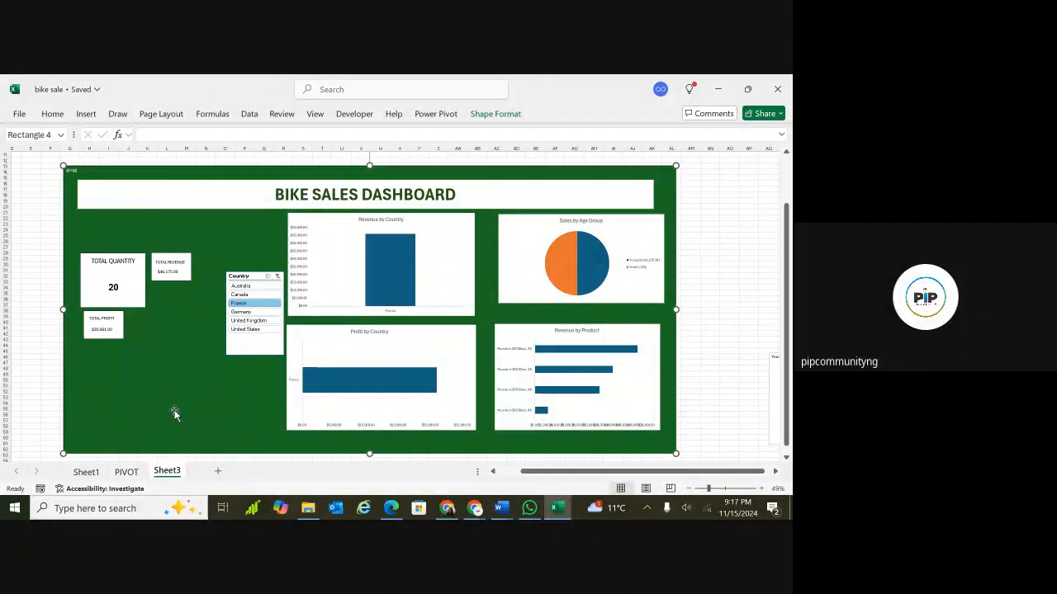
Filter the Country slicer to United Kingdom.
{"action": "left_click", "coordinate": [259, 322]}
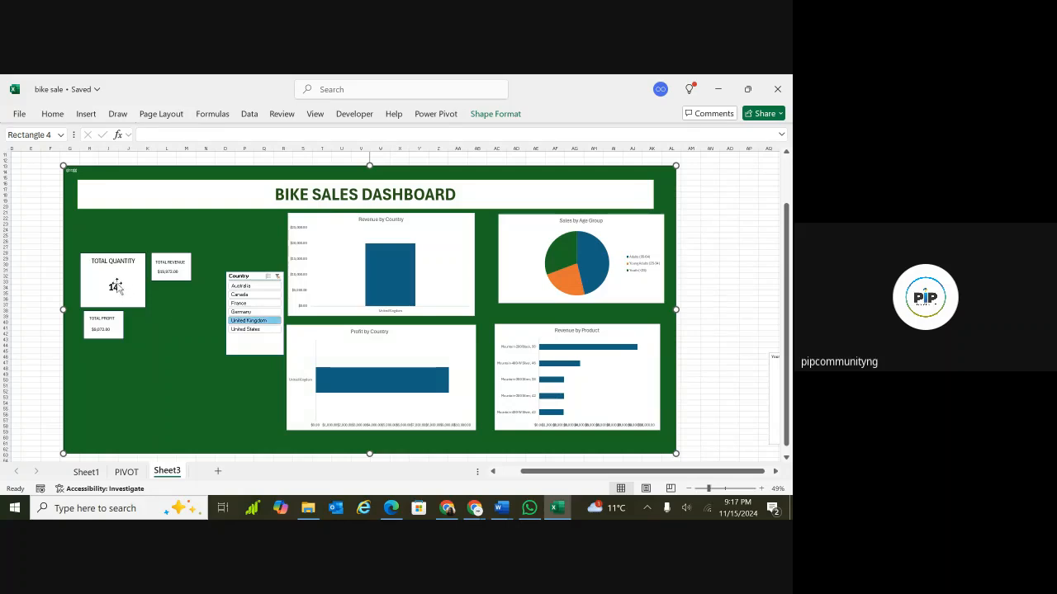
Enlarge the TOTAL REVENUE group box downward and to the right.
{"action": "left_click", "coordinate": [177, 269]}
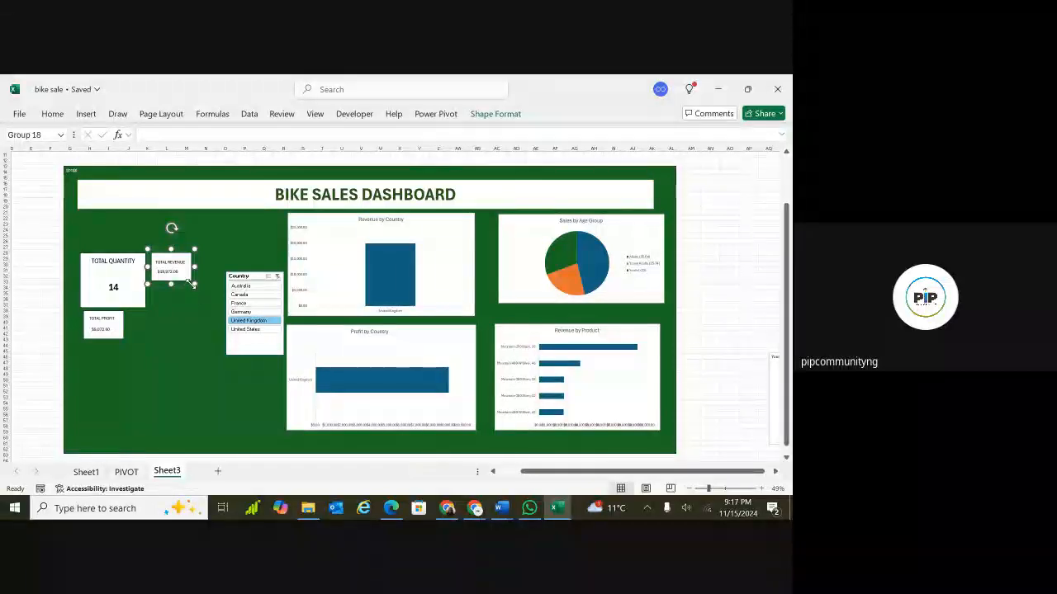
{"action": "left_click_drag", "start_coordinate": [194, 284], "coordinate": [213, 321]}
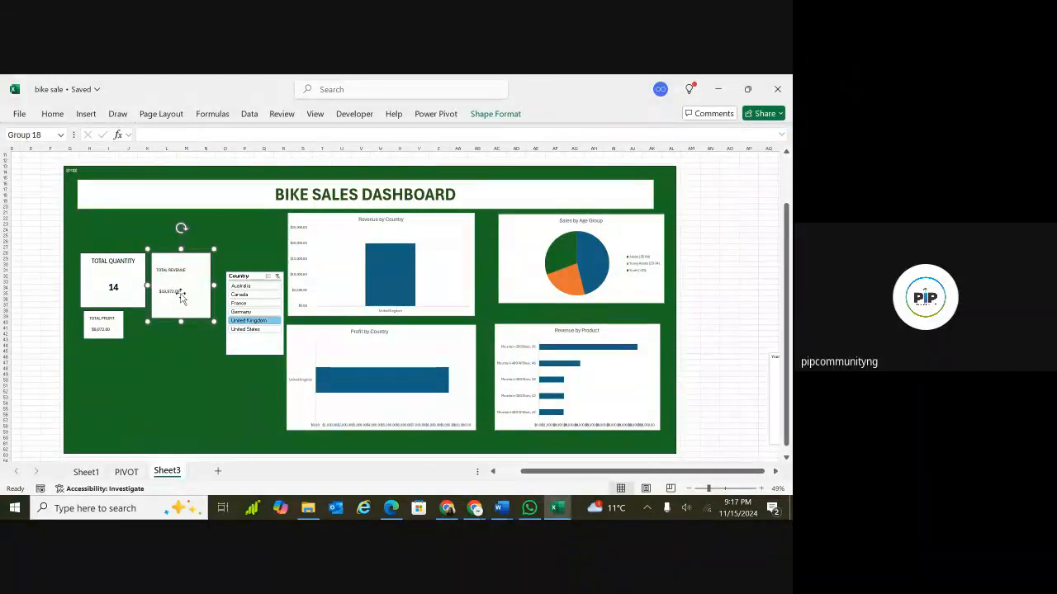
Increase the revenue value's font to 18 pt and center it horizontally and vertically in its text box.
{"action": "left_click", "coordinate": [177, 295]}
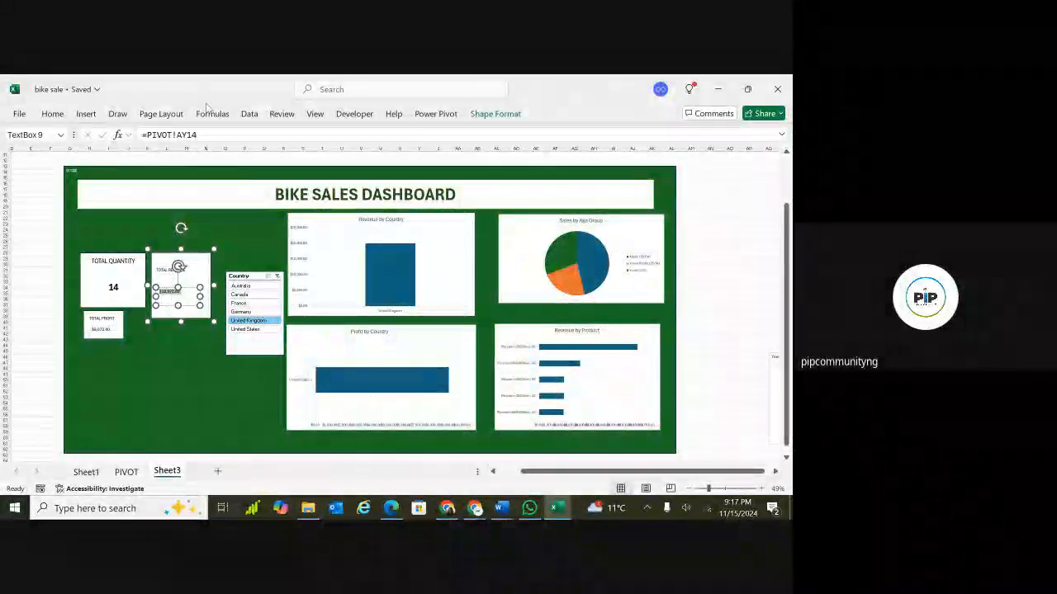
{"action": "left_click", "coordinate": [52, 114]}
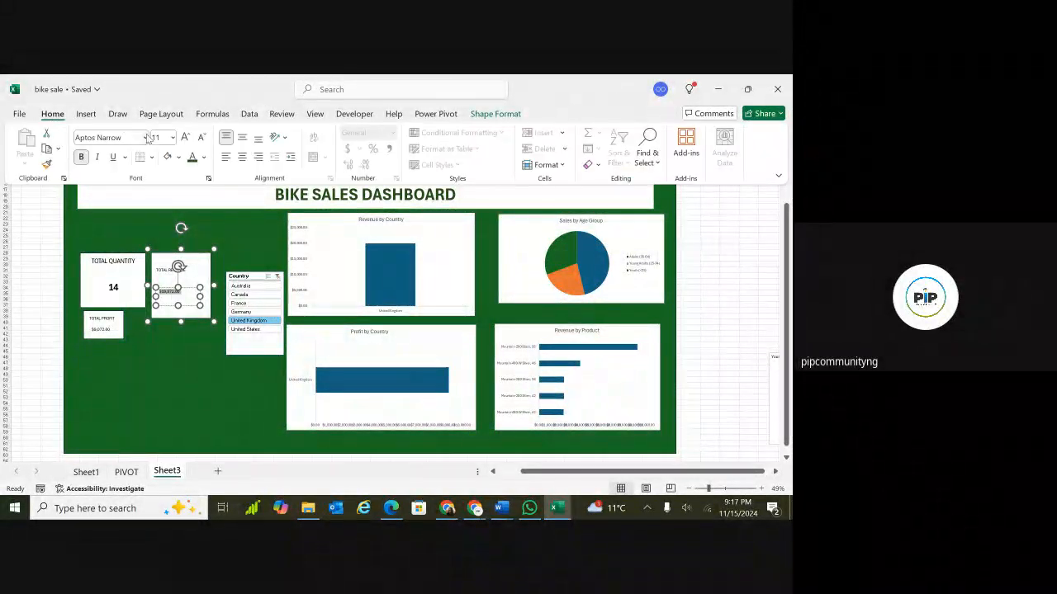
{"action": "left_click", "coordinate": [184, 139]}
{"action": "left_click", "coordinate": [184, 138]}
{"action": "left_click", "coordinate": [184, 139]}
{"action": "left_click", "coordinate": [184, 139]}
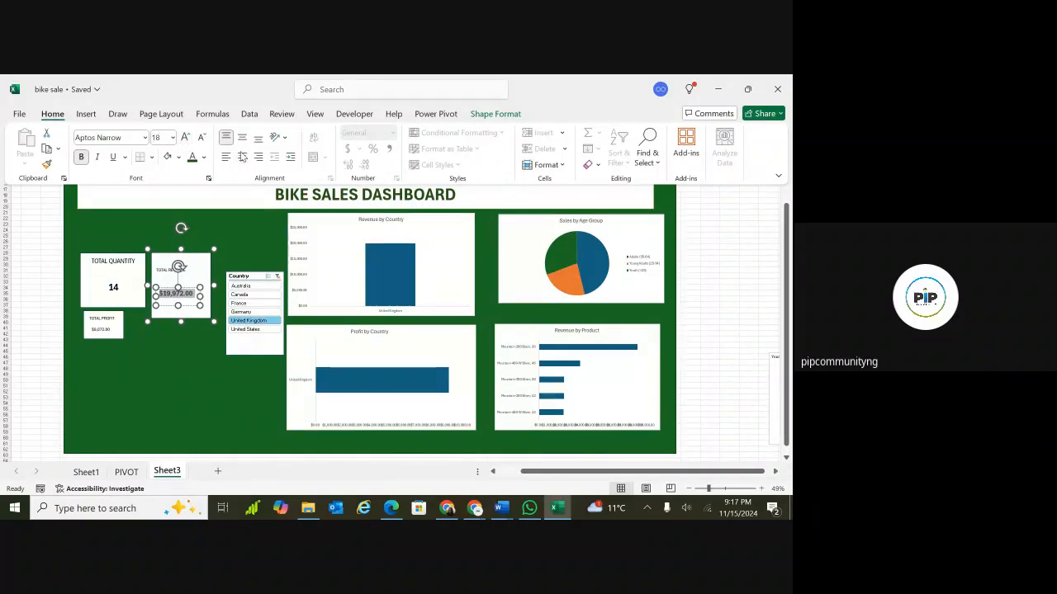
{"action": "left_click", "coordinate": [242, 157]}
{"action": "left_click", "coordinate": [243, 139]}
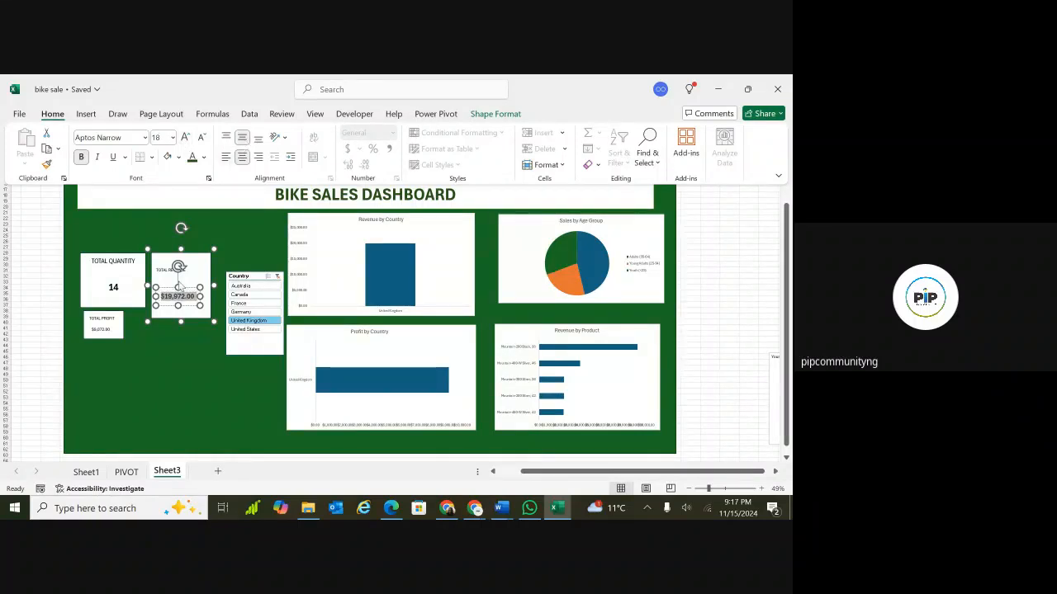
Center the TOTAL REVENUE label and make it bold at 16 pt.
{"action": "left_click", "coordinate": [187, 269]}
{"action": "left_click", "coordinate": [185, 268]}
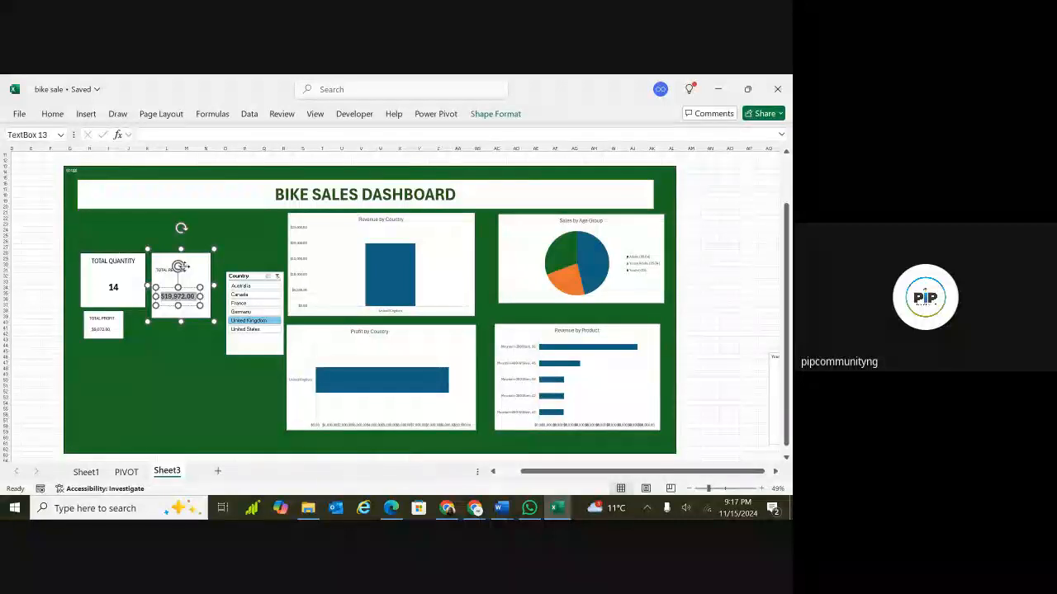
{"action": "key", "text": "ctrl+a"}
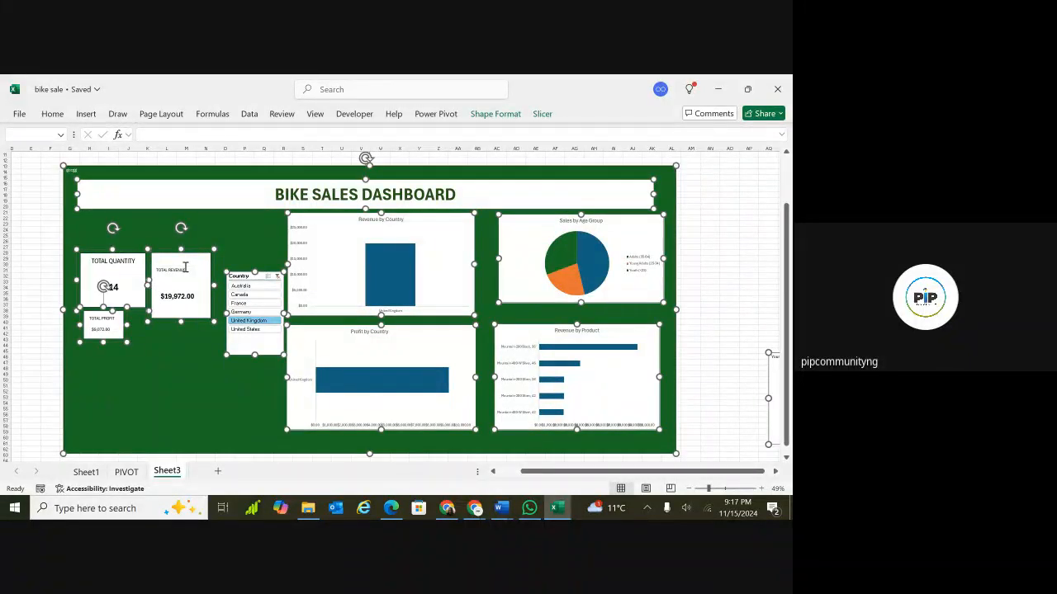
{"action": "double_click", "coordinate": [176, 270]}
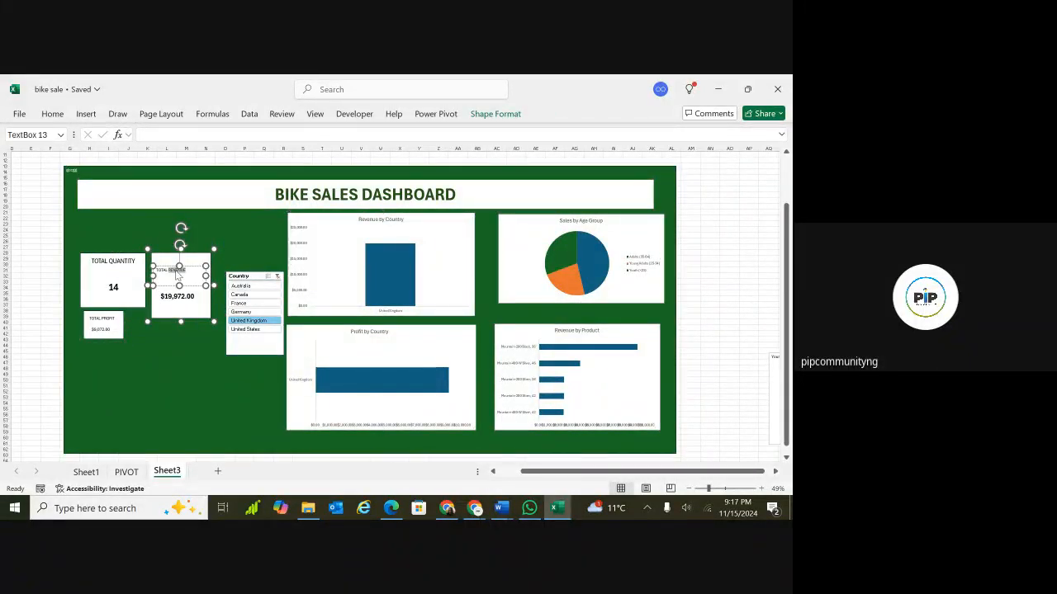
{"action": "left_click", "coordinate": [53, 115]}
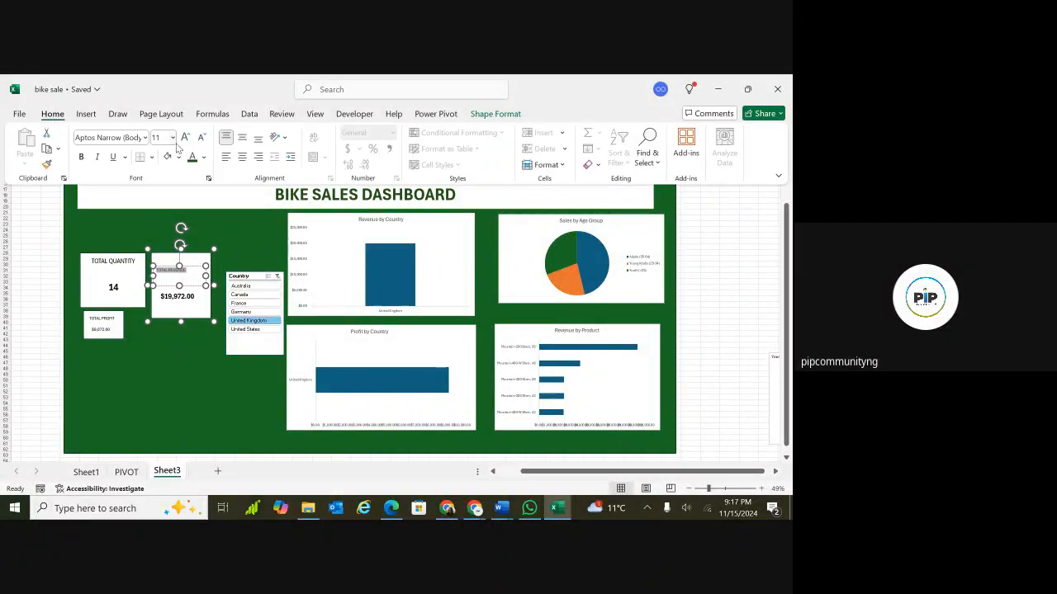
{"action": "left_click", "coordinate": [241, 157]}
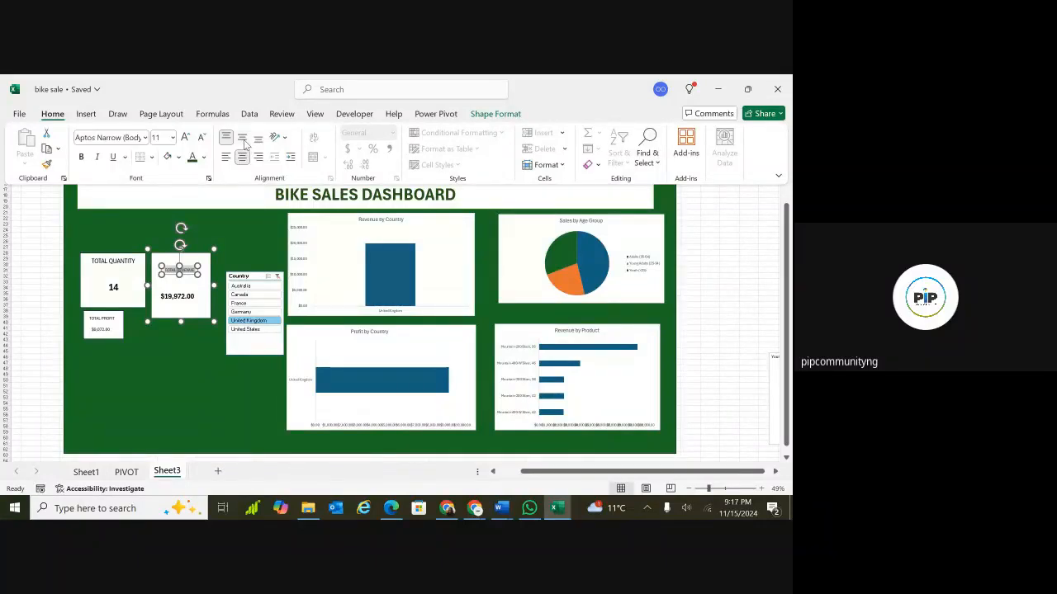
{"action": "left_click", "coordinate": [243, 139]}
{"action": "left_click", "coordinate": [187, 139]}
{"action": "left_click", "coordinate": [186, 139]}
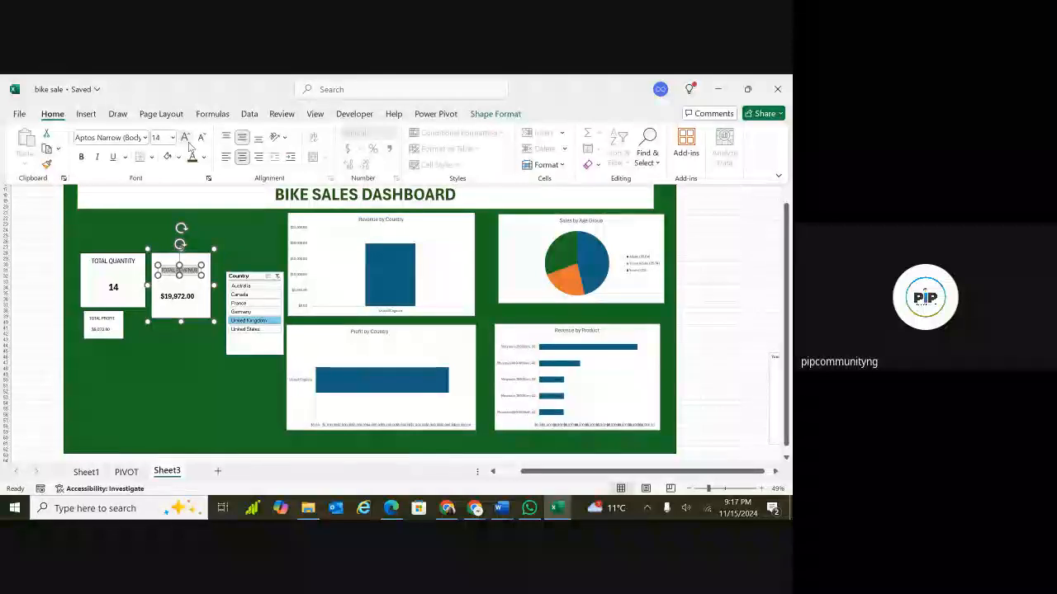
{"action": "left_click", "coordinate": [186, 139]}
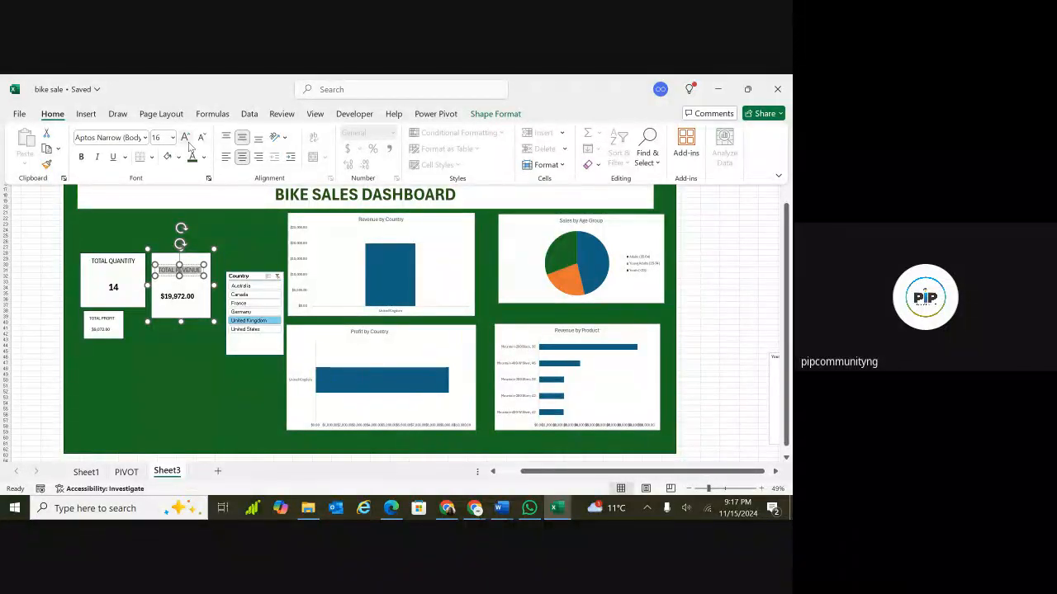
{"action": "left_click", "coordinate": [81, 157]}
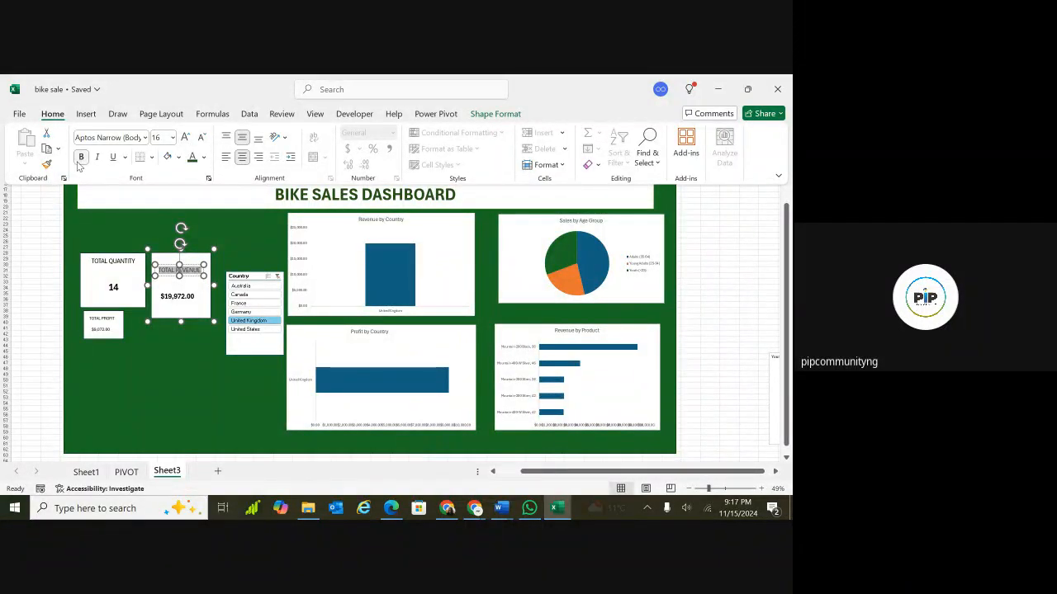
{"action": "left_click", "coordinate": [220, 330]}
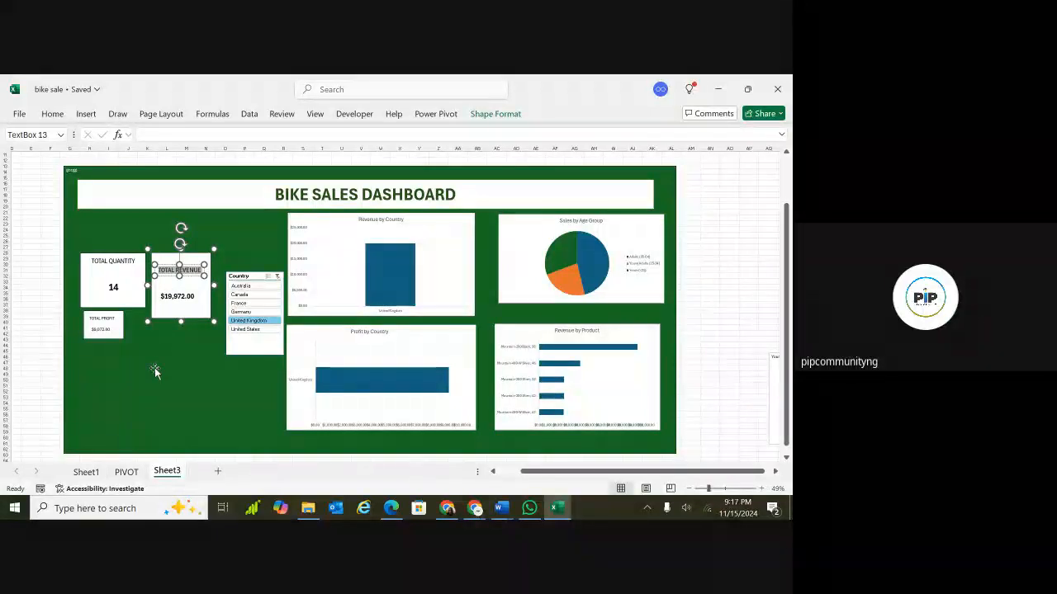
Move the TOTAL PROFIT box further down, below the quantity box.
{"action": "left_click", "coordinate": [120, 273]}
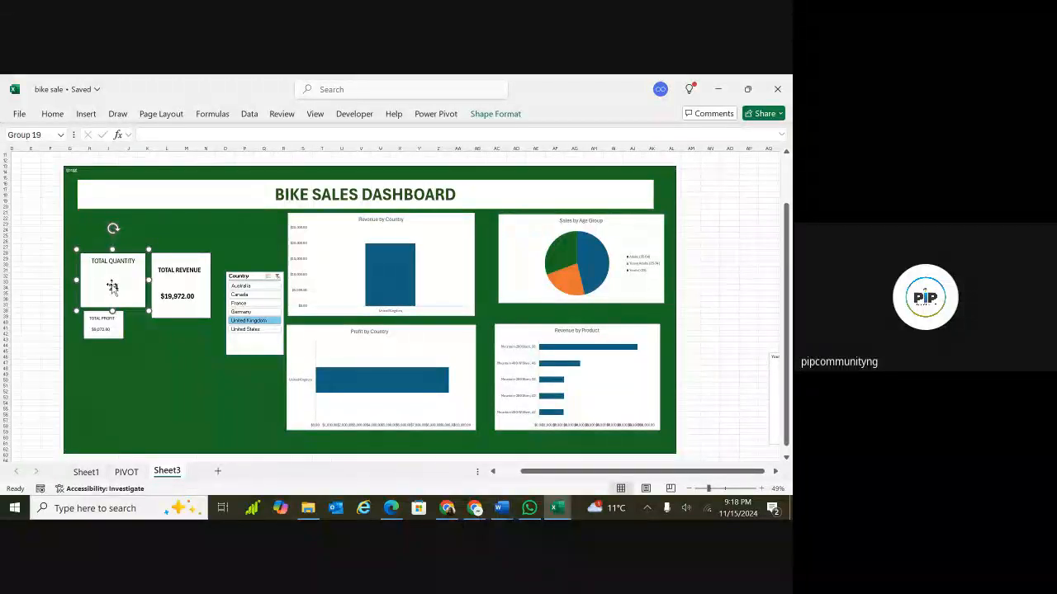
{"action": "left_click", "coordinate": [118, 330]}
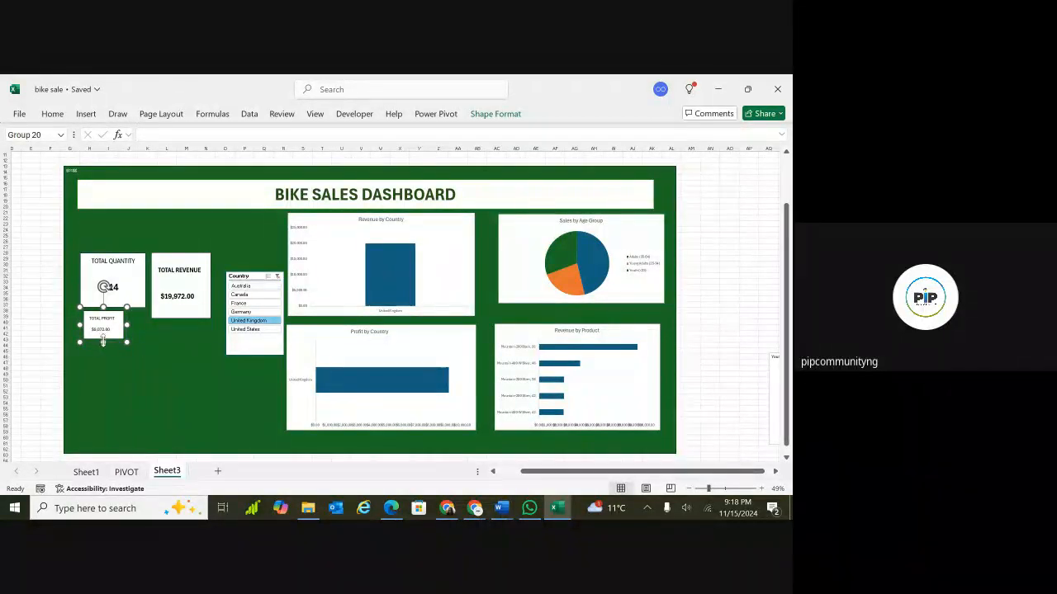
{"action": "left_click_drag", "start_coordinate": [114, 336], "coordinate": [128, 384]}
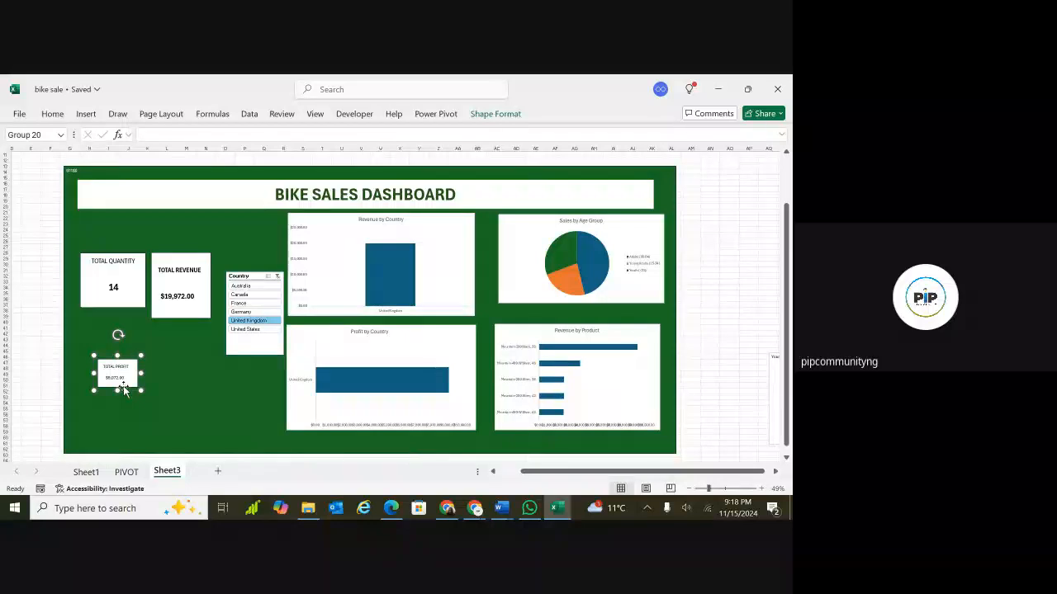
Make the TOTAL QUANTITY label bold.
{"action": "left_click", "coordinate": [132, 286]}
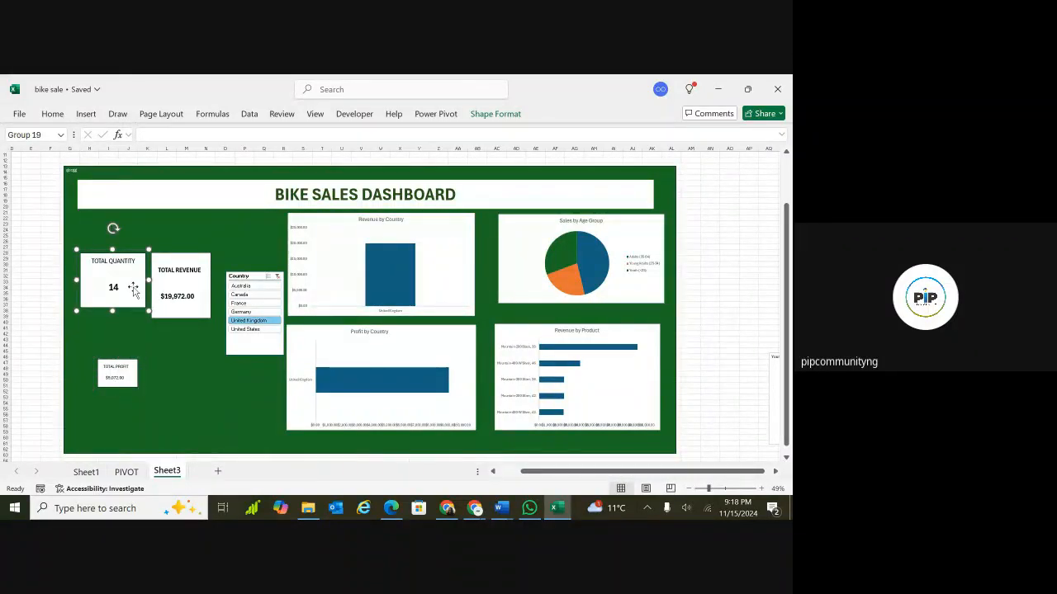
{"action": "triple_click", "coordinate": [126, 263]}
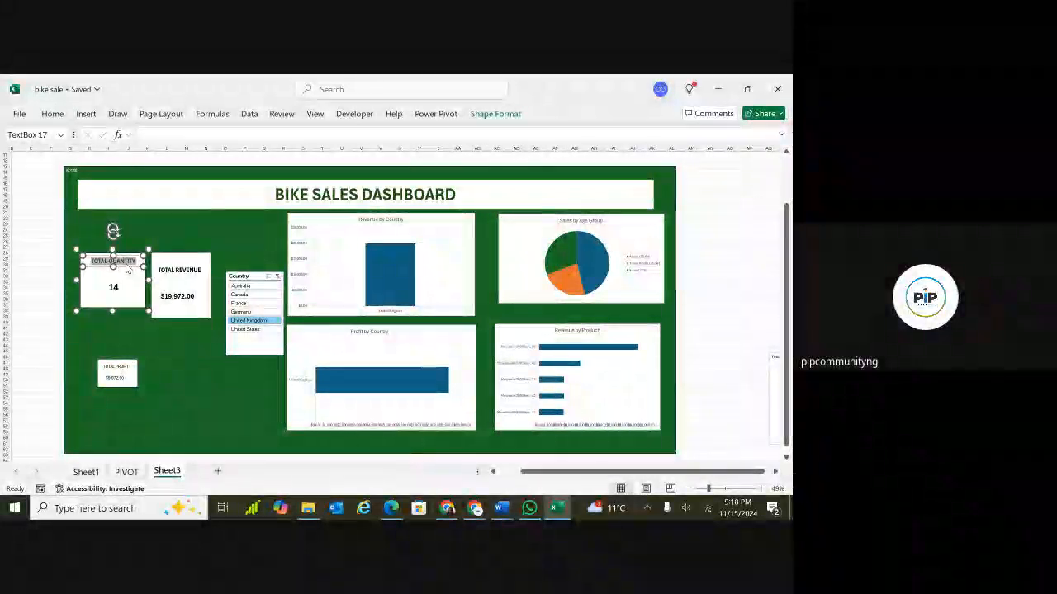
{"action": "left_click", "coordinate": [52, 252]}
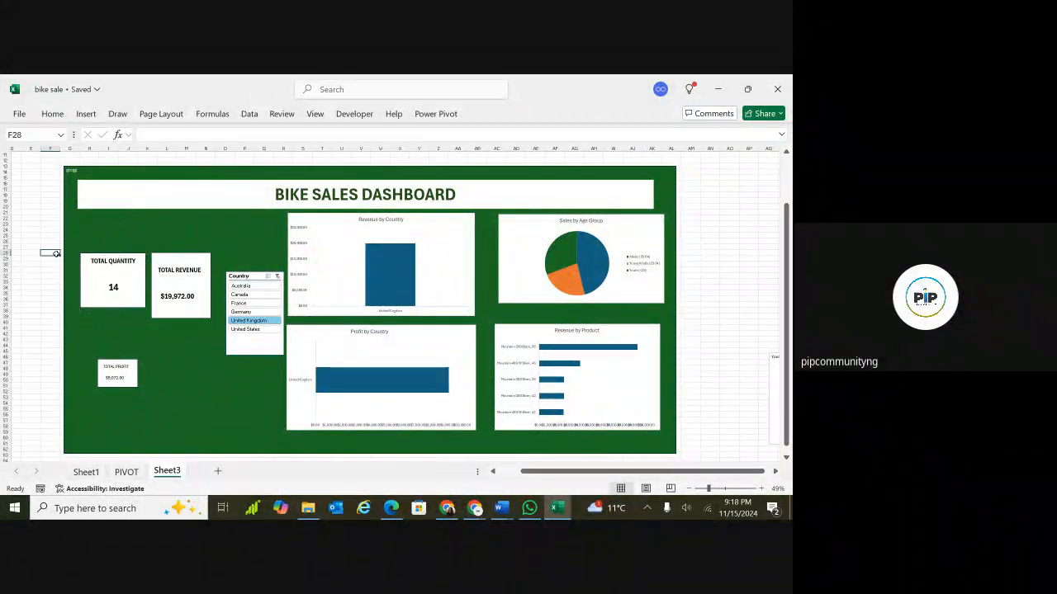
Duplicate the TOTAL QUANTITY box and place the copy directly below the original.
{"action": "left_click", "coordinate": [134, 283]}
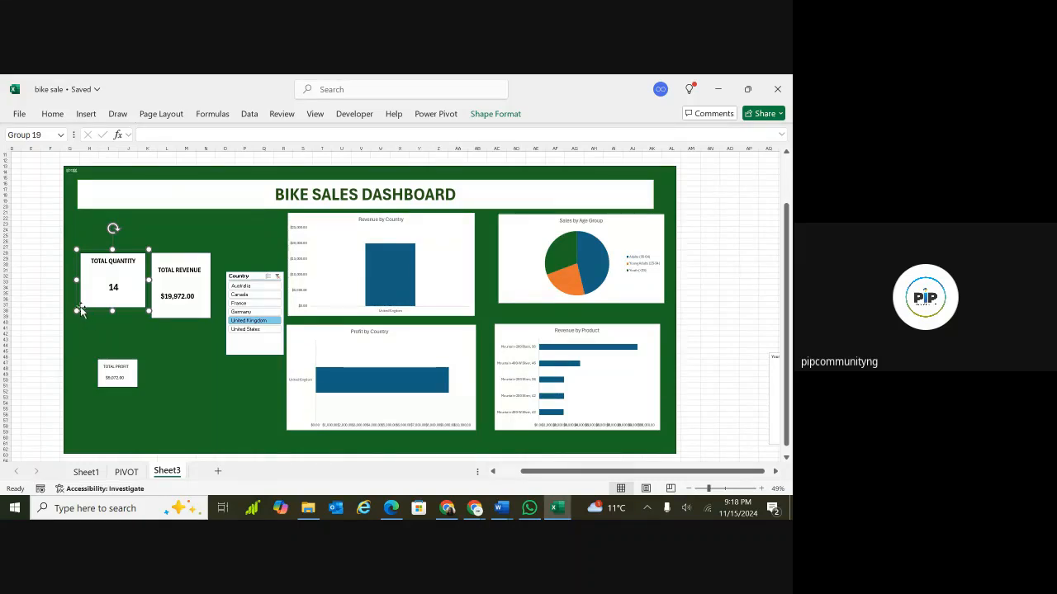
{"action": "key", "text": "ctrl+d"}
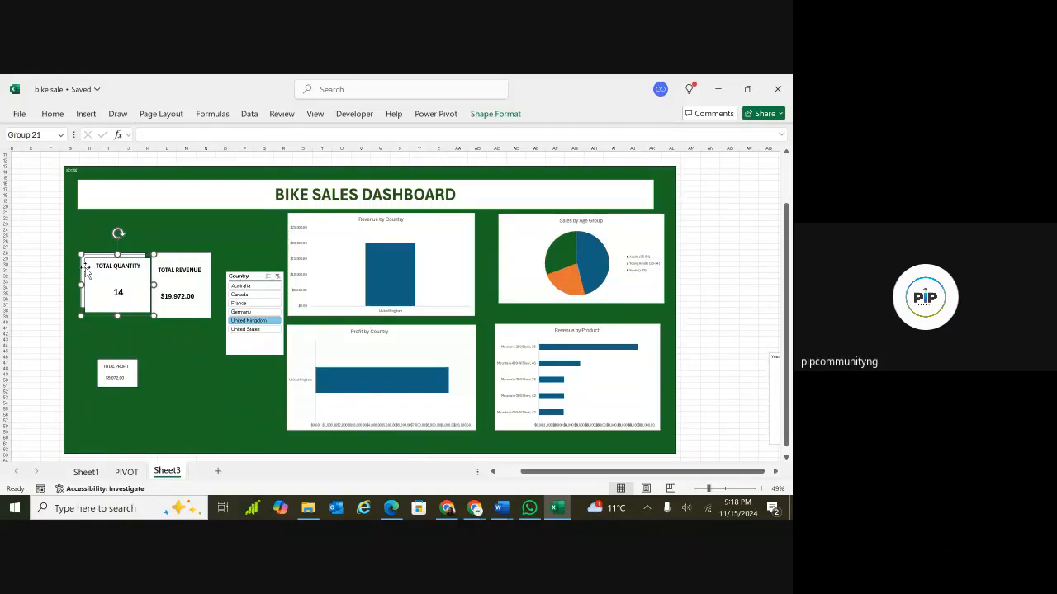
{"action": "left_click_drag", "start_coordinate": [87, 270], "coordinate": [75, 322]}
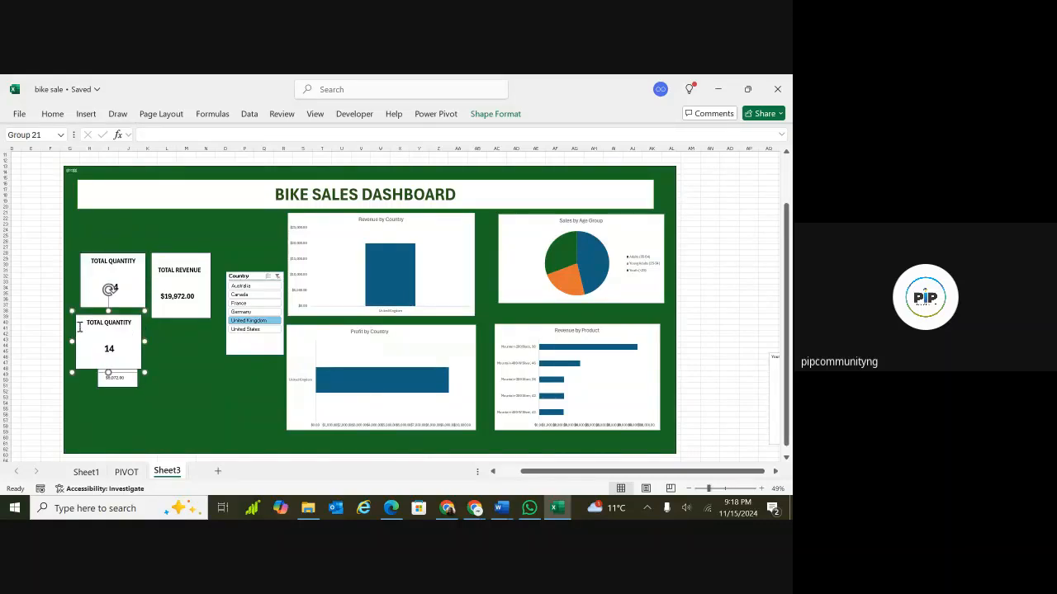
{"action": "left_click", "coordinate": [130, 390]}
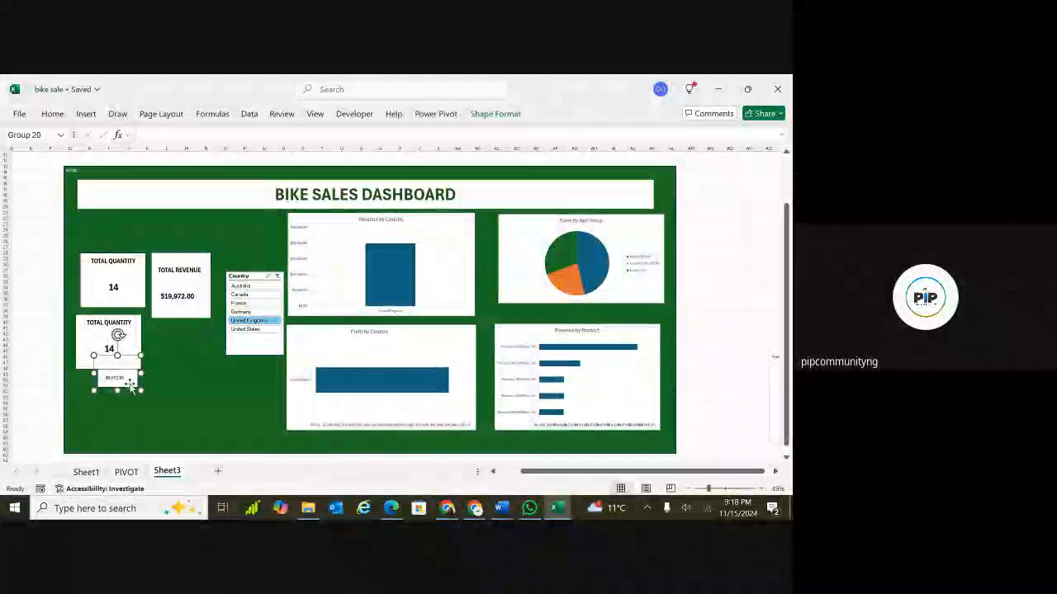
{"action": "left_click", "coordinate": [130, 389]}
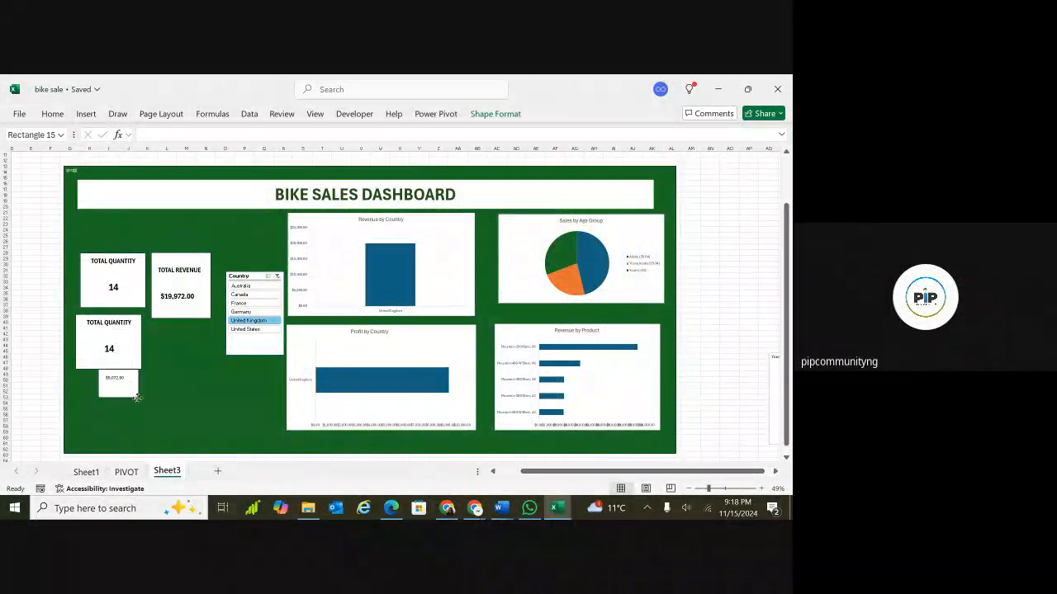
{"action": "left_click_drag", "start_coordinate": [137, 384], "coordinate": [141, 417]}
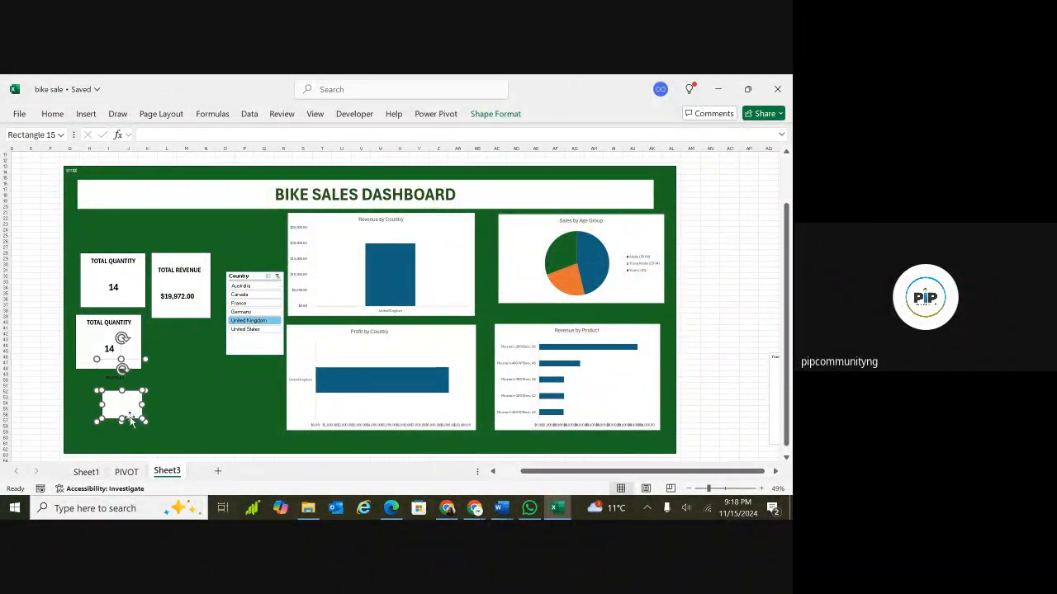
{"action": "key", "text": "ctrl+z"}
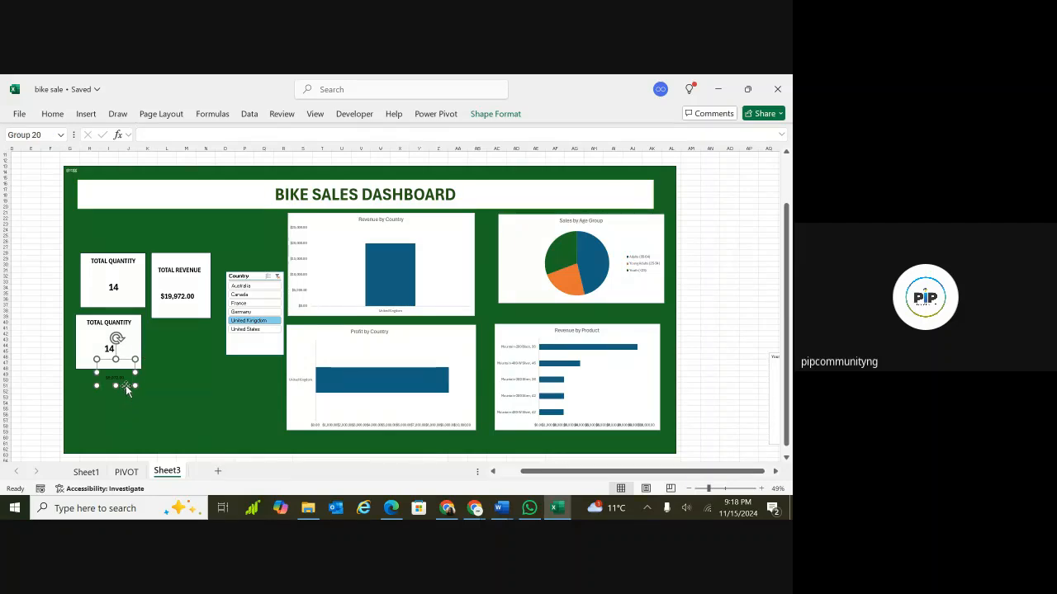
{"action": "left_click", "coordinate": [126, 388]}
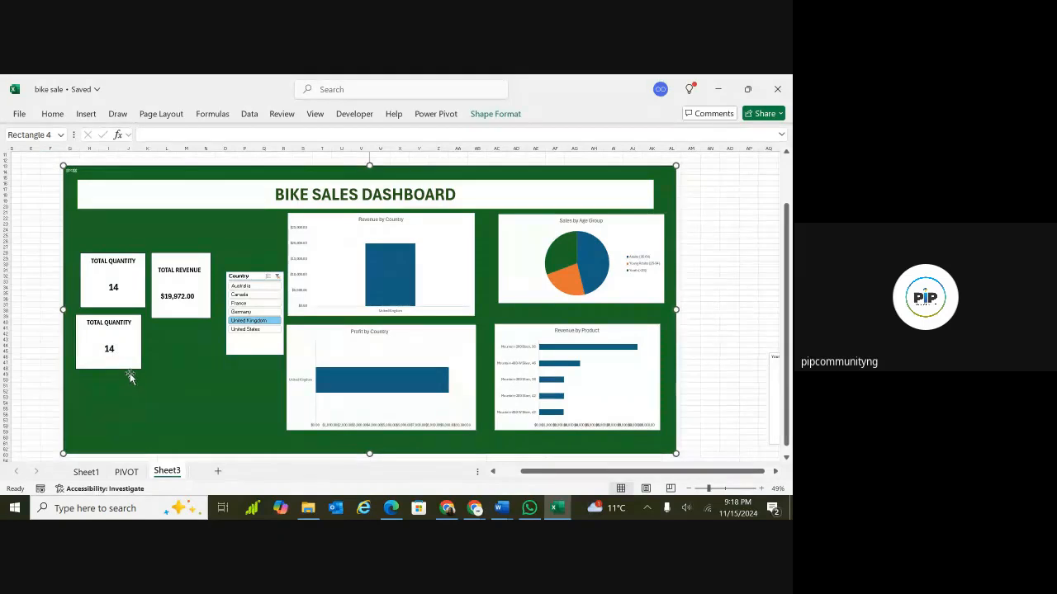
Rename the copied box's label to TOTAL PROFIT.
{"action": "double_click", "coordinate": [116, 323]}
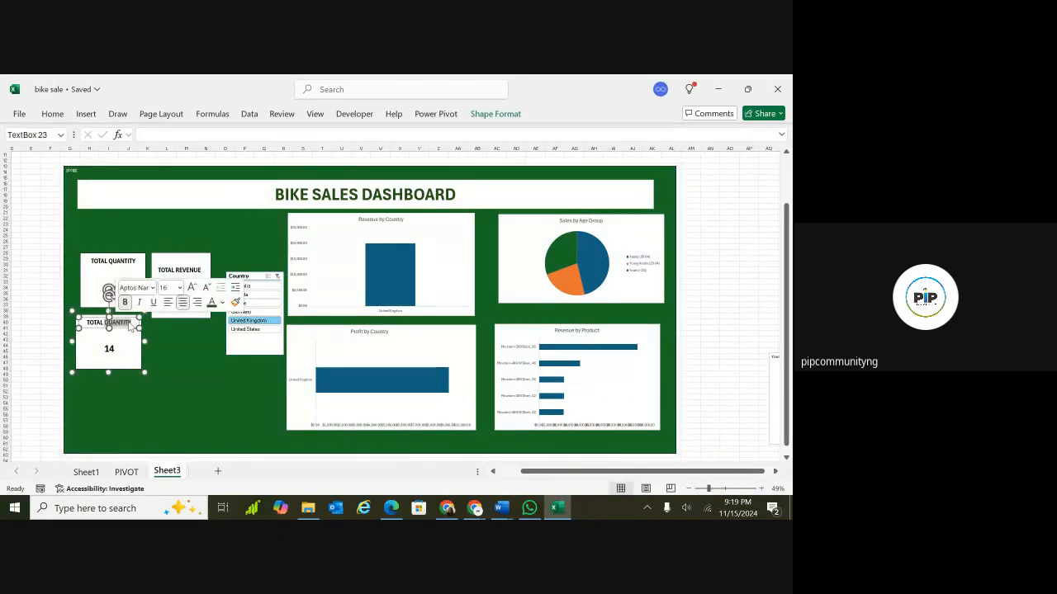
{"action": "key", "text": "BackSpace"}
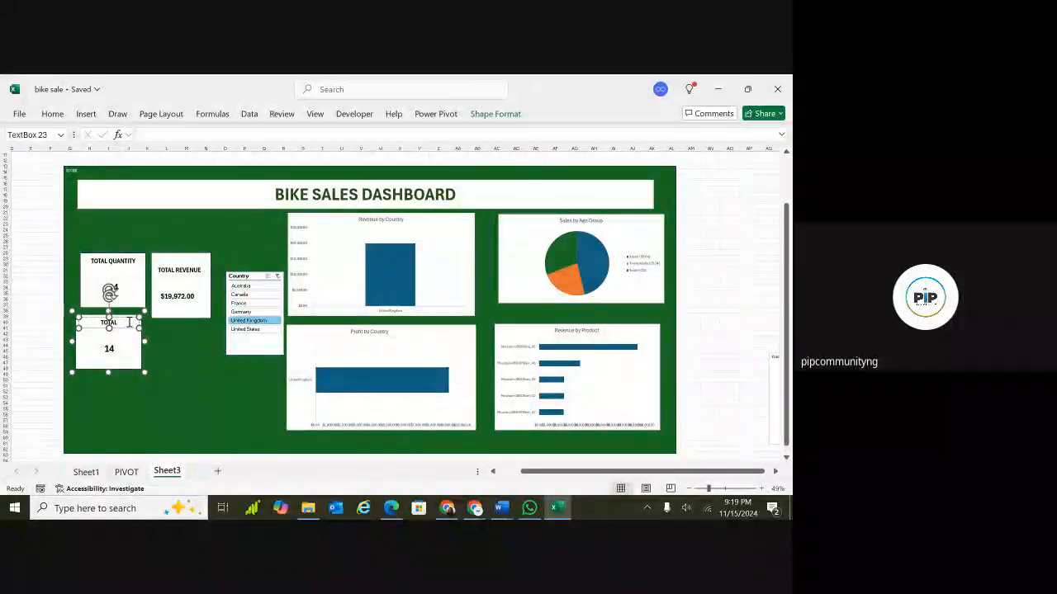
{"action": "type", "text": "PROFIT"}
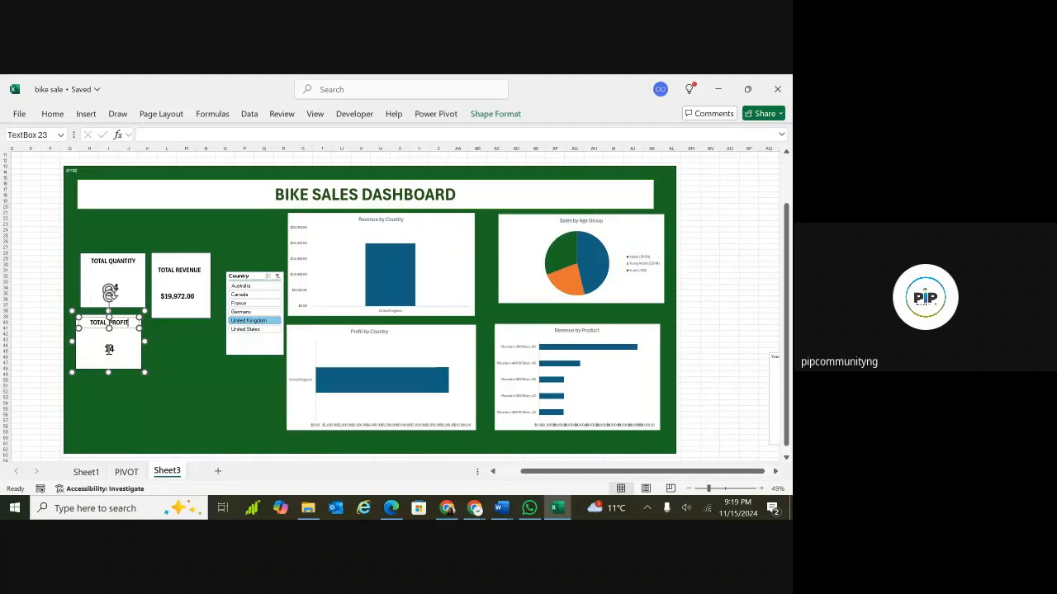
{"action": "left_click", "coordinate": [86, 397]}
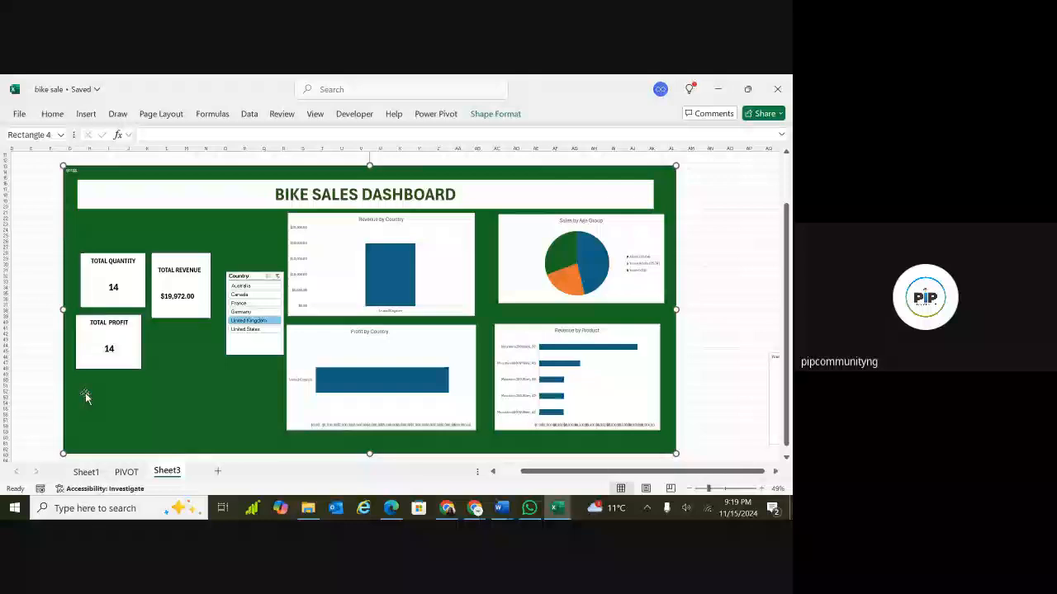
Link the copied box's value text box to the profit total in cell BG14 of the PIVOT sheet.
{"action": "left_click", "coordinate": [112, 353]}
{"action": "left_click", "coordinate": [111, 351]}
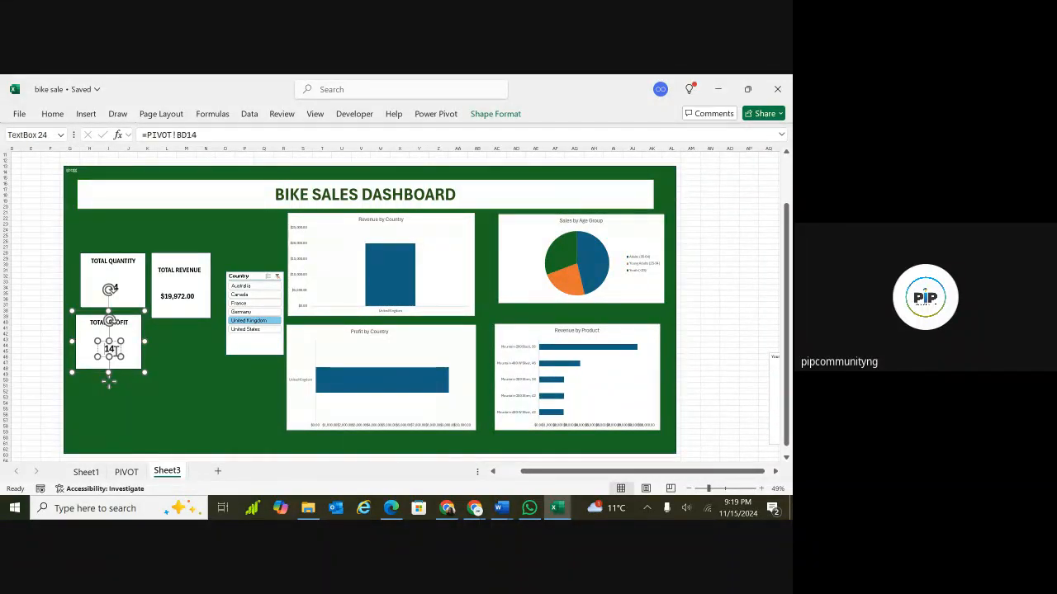
{"action": "left_click", "coordinate": [211, 137]}
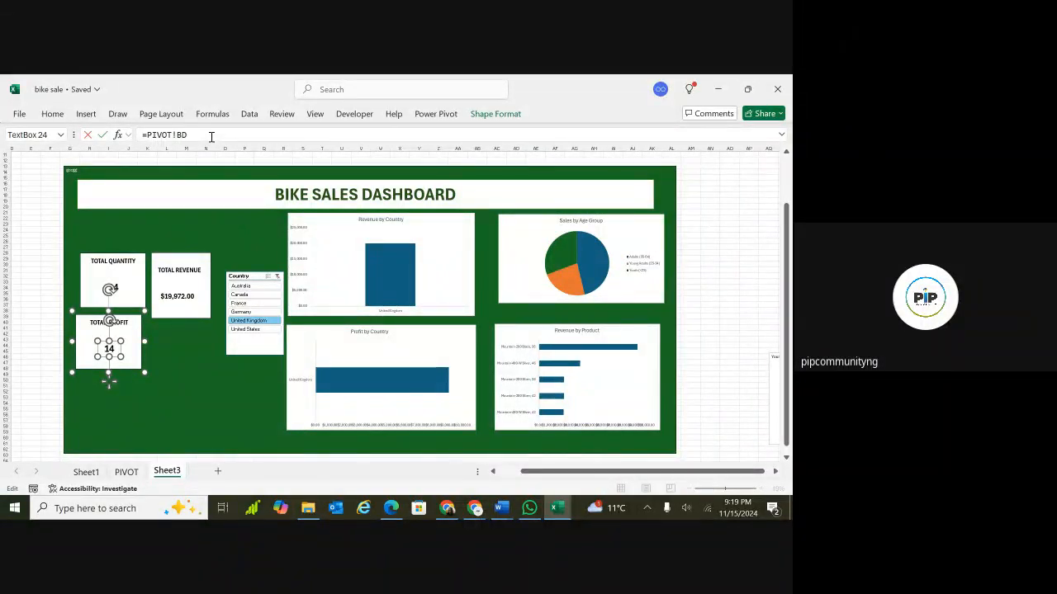
{"action": "key", "text": "BackSpace"}
{"action": "key", "text": "BackSpace"}
{"action": "key", "text": "BackSpace"}
{"action": "key", "text": "BackSpace"}
{"action": "key", "text": "BackSpace"}
{"action": "key", "text": "BackSpace"}
{"action": "left_click", "coordinate": [126, 471]}
{"action": "left_click_drag", "start_coordinate": [377, 432], "coordinate": [575, 339]}
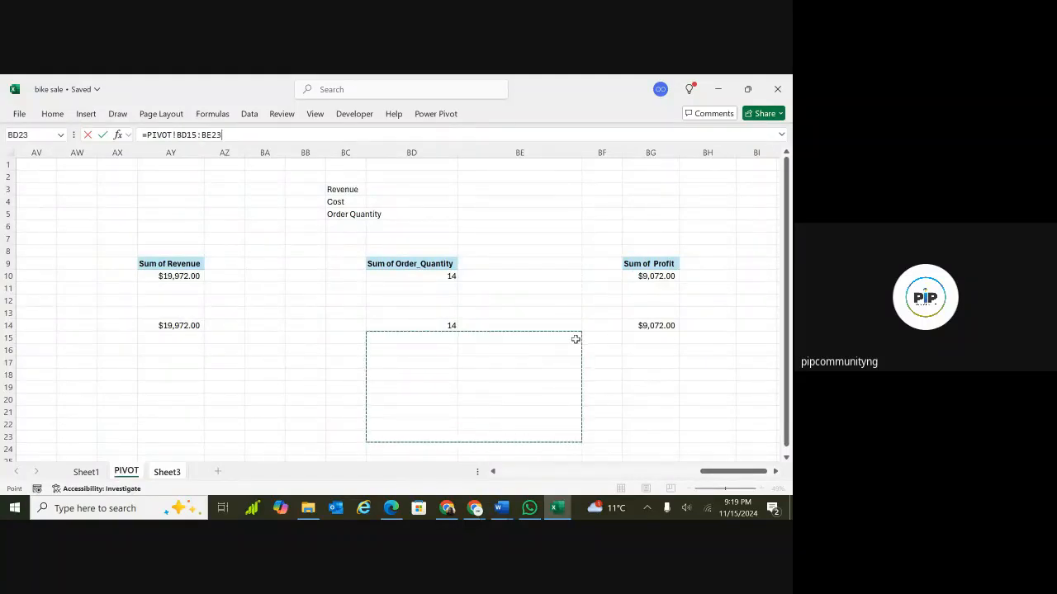
{"action": "left_click", "coordinate": [655, 327]}
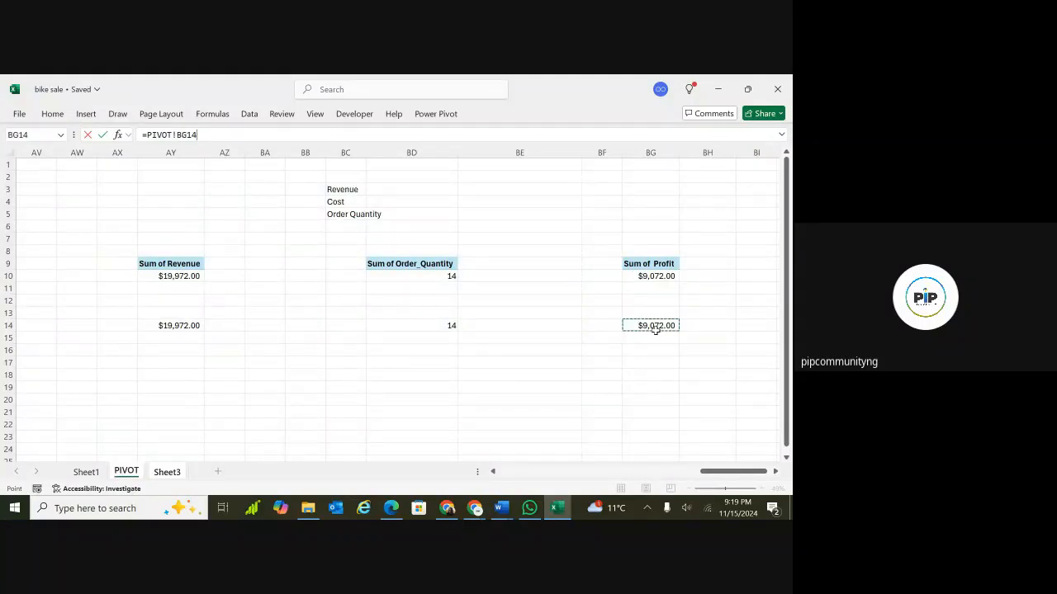
{"action": "key", "text": "Return"}
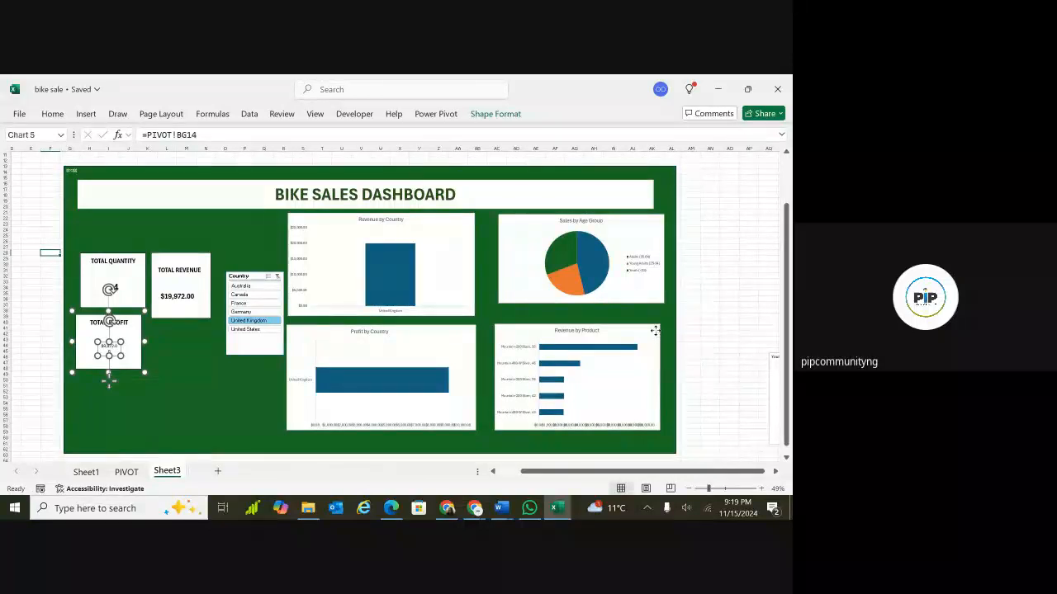
{"action": "left_click", "coordinate": [649, 331]}
{"action": "double_click", "coordinate": [649, 331]}
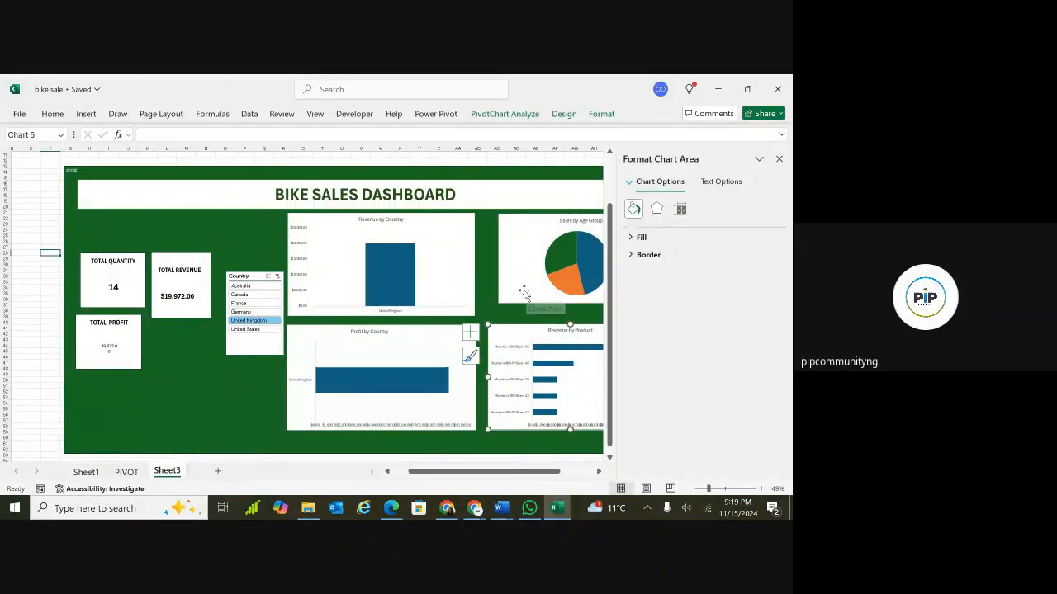
{"action": "key", "text": "ctrl+z"}
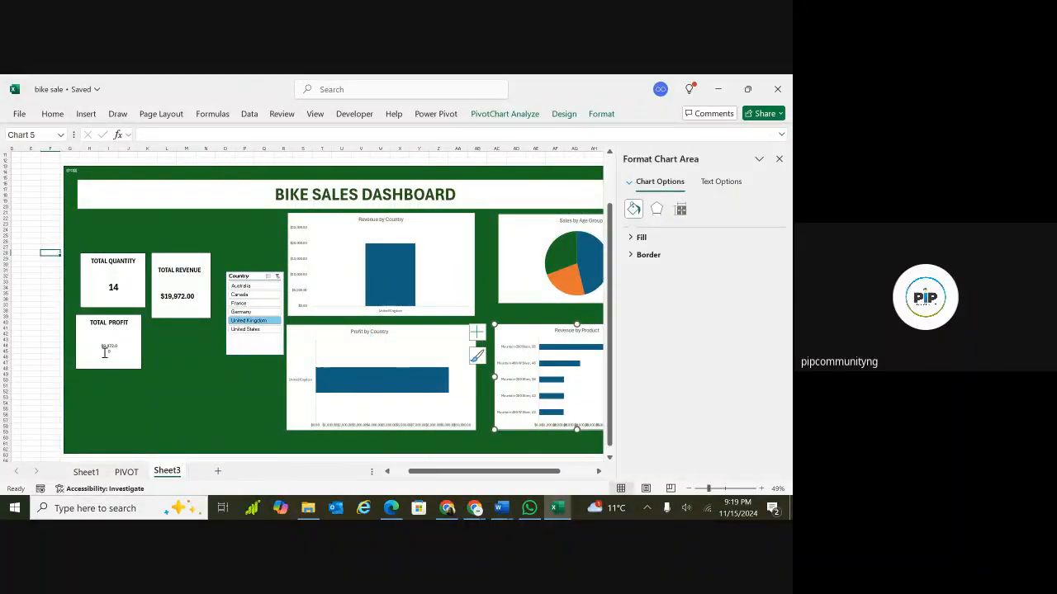
Enlarge the TOTAL PROFIT value text to 18 pt and make it bold.
{"action": "left_click", "coordinate": [109, 347]}
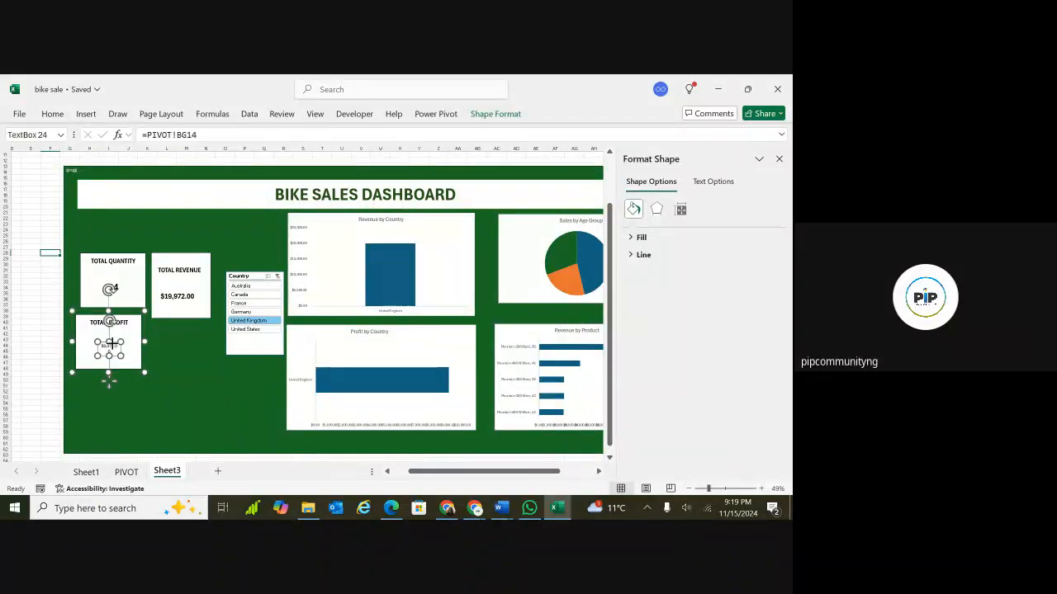
{"action": "key", "text": "ctrl+a"}
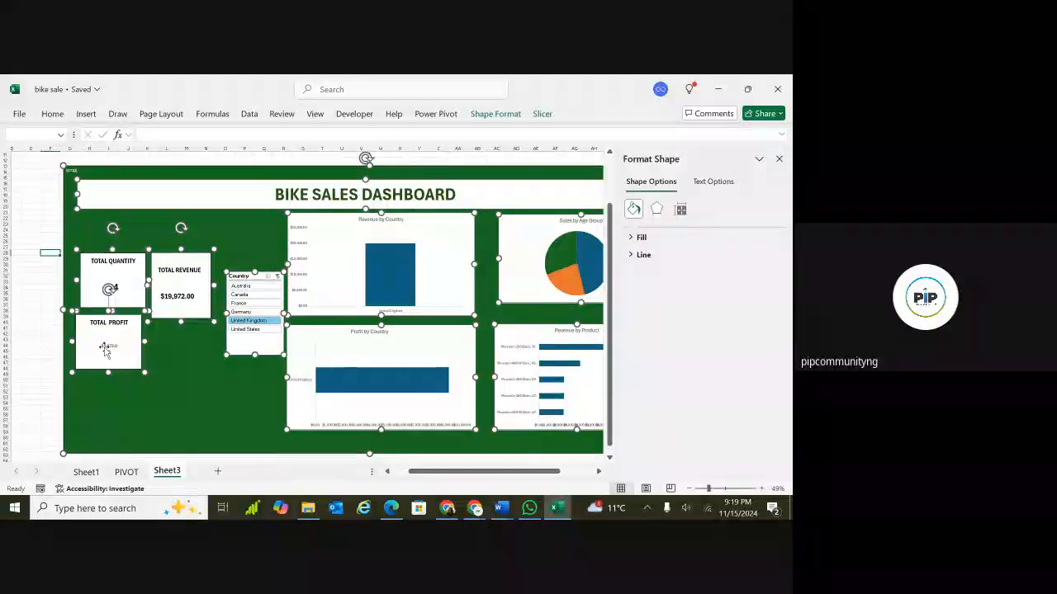
{"action": "left_click", "coordinate": [101, 421]}
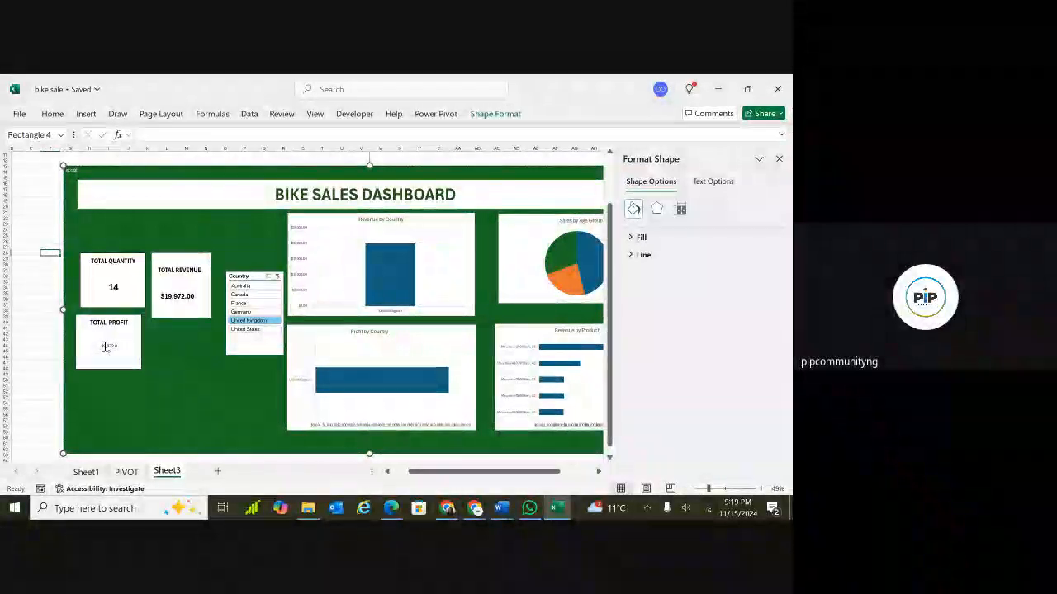
{"action": "left_click", "coordinate": [123, 351]}
{"action": "left_click", "coordinate": [110, 347]}
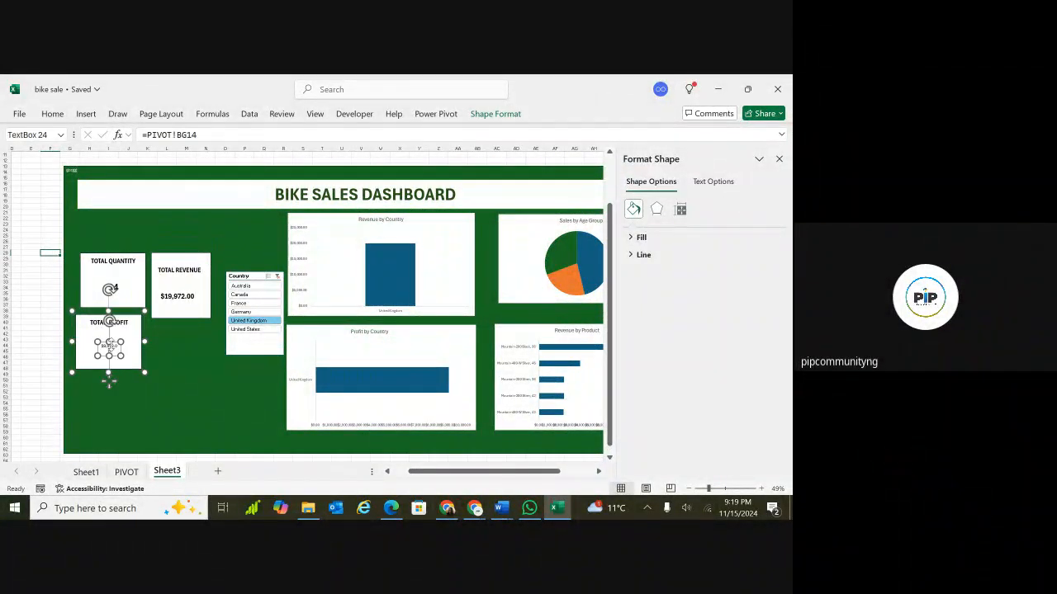
{"action": "key", "text": "ctrl+a"}
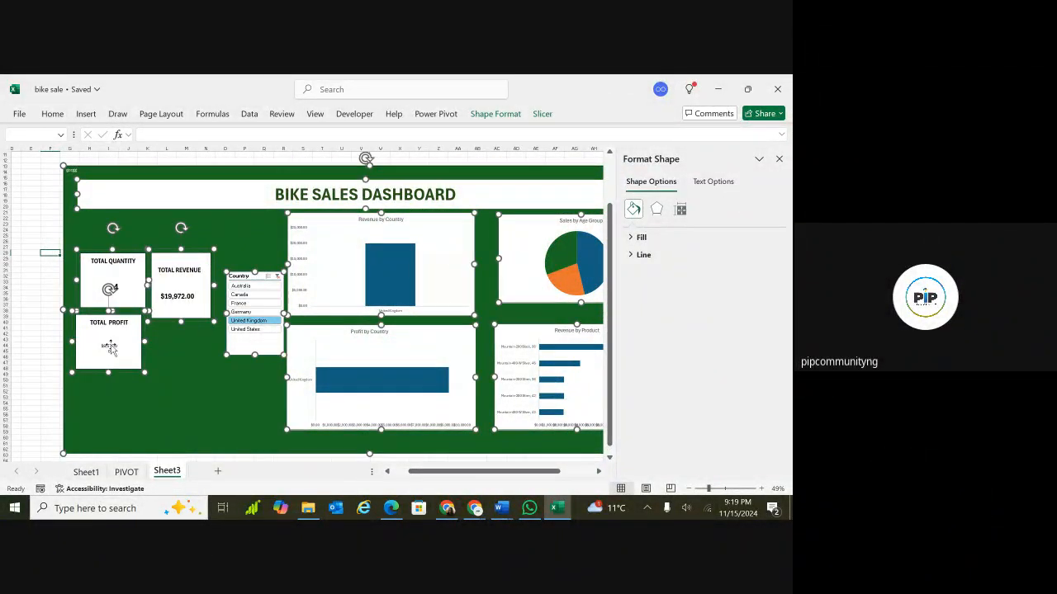
{"action": "scroll", "coordinate": [95, 396], "scroll_direction": "up", "scroll_amount": 5}
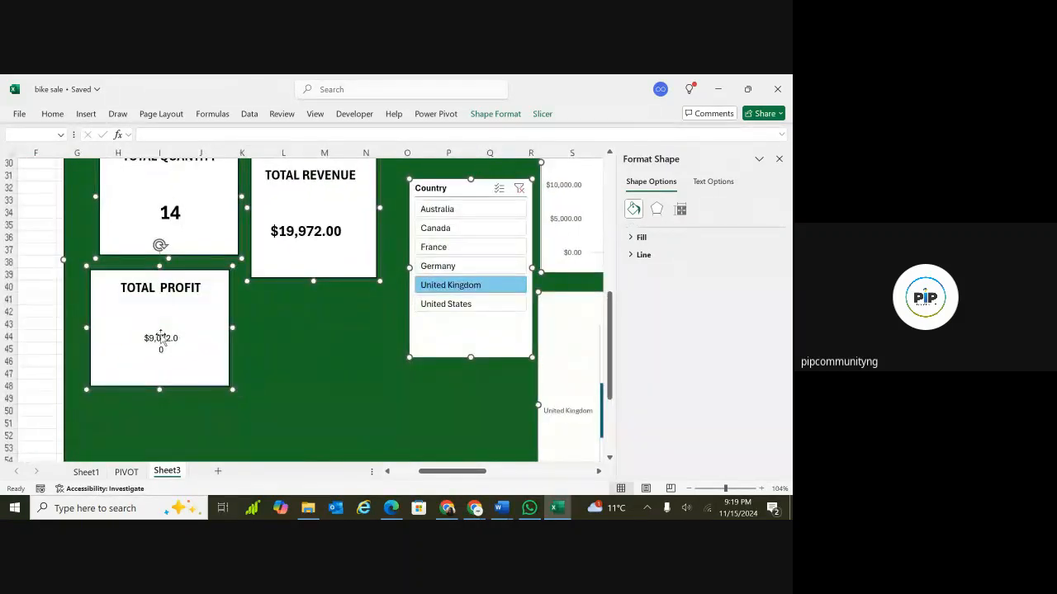
{"action": "left_click", "coordinate": [161, 336]}
{"action": "left_click", "coordinate": [161, 337]}
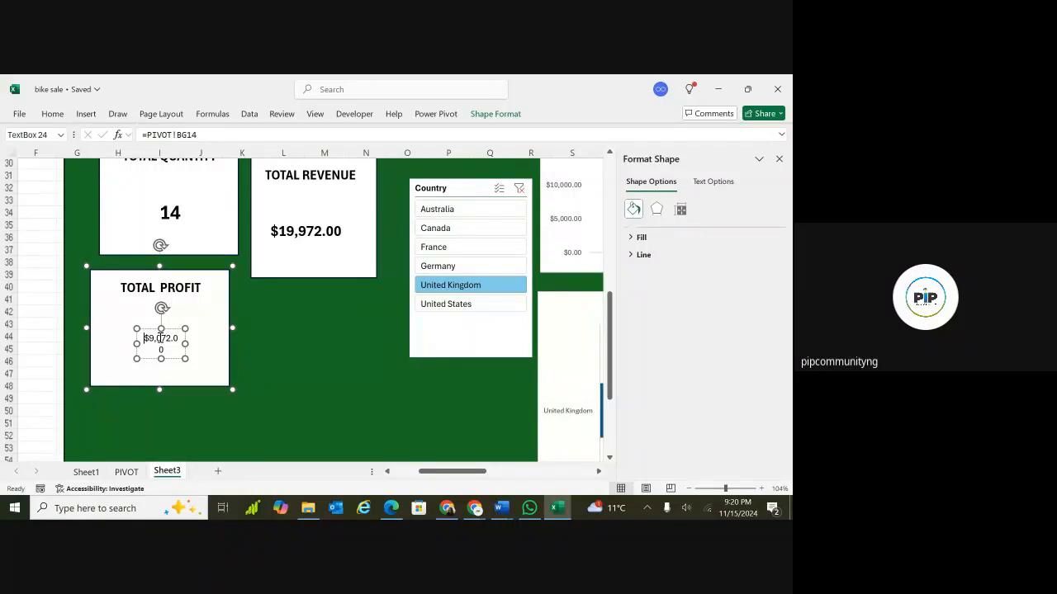
{"action": "key", "text": "ctrl+a"}
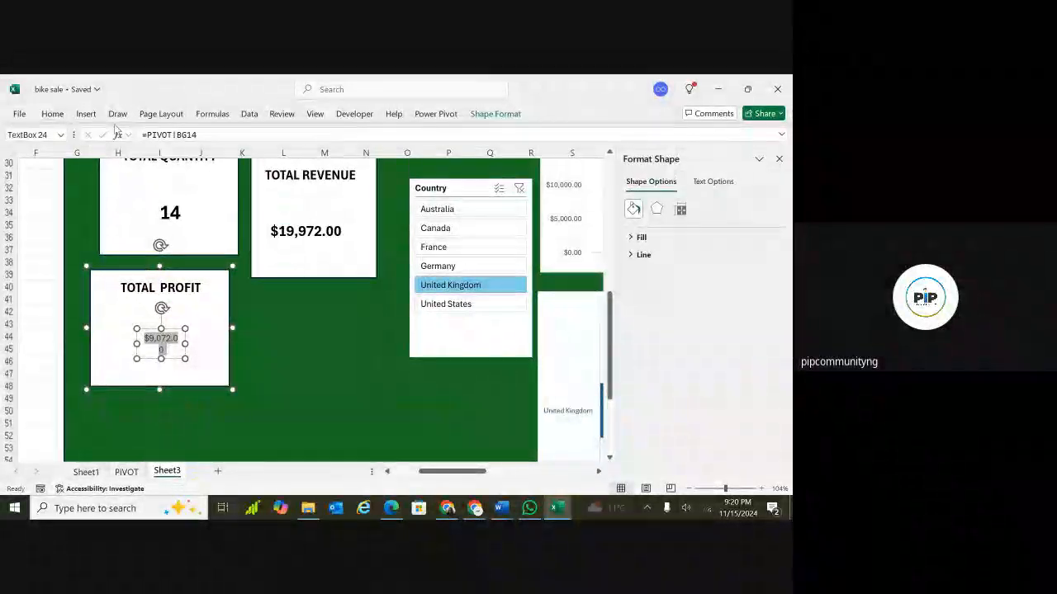
{"action": "left_click", "coordinate": [52, 114]}
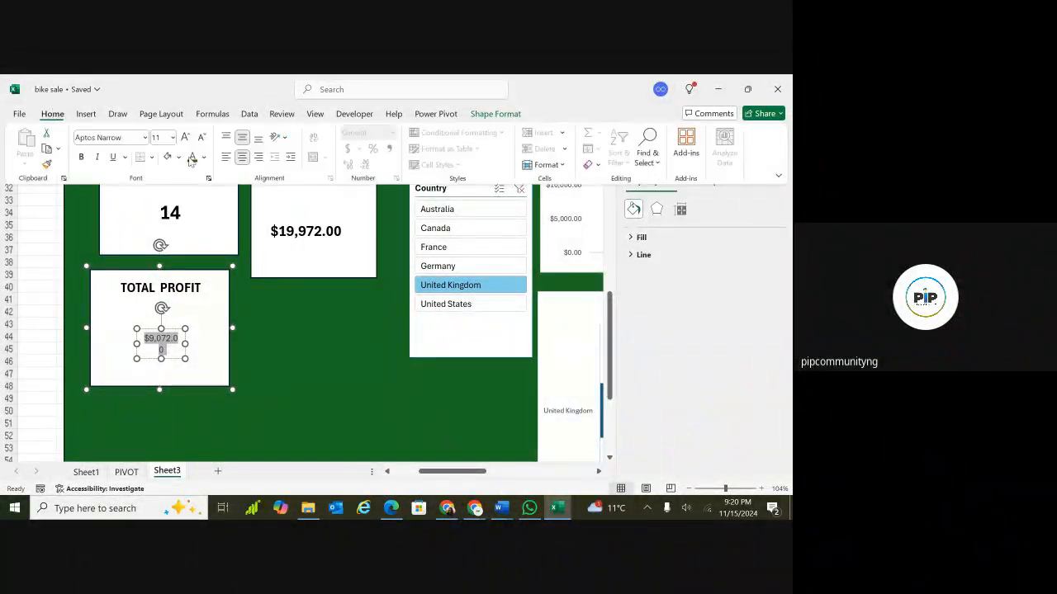
{"action": "left_click", "coordinate": [186, 138]}
{"action": "left_click", "coordinate": [186, 138]}
{"action": "left_click", "coordinate": [186, 137]}
{"action": "left_click", "coordinate": [185, 138]}
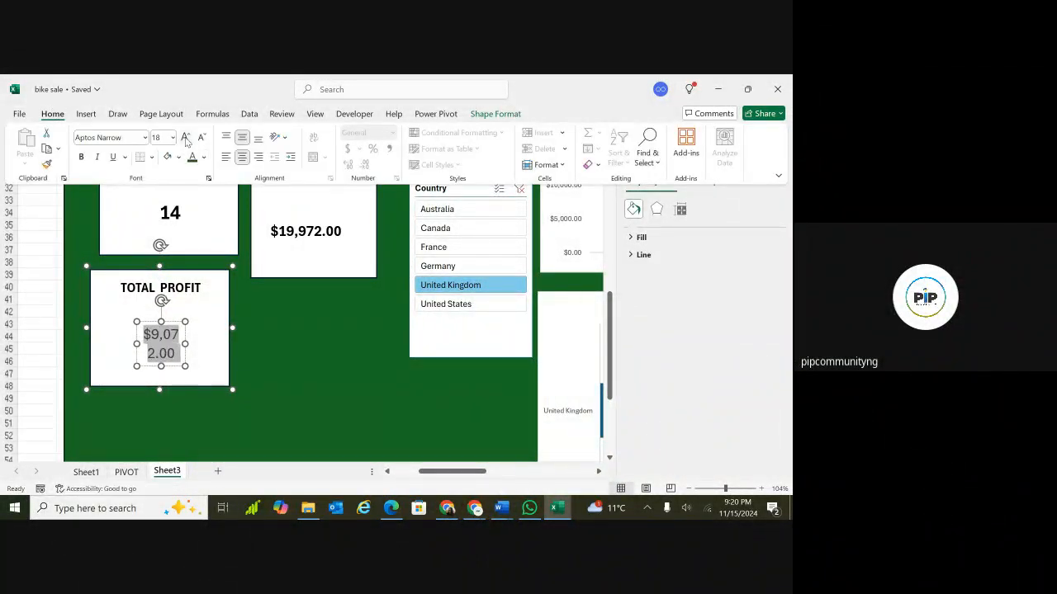
{"action": "left_click", "coordinate": [82, 157]}
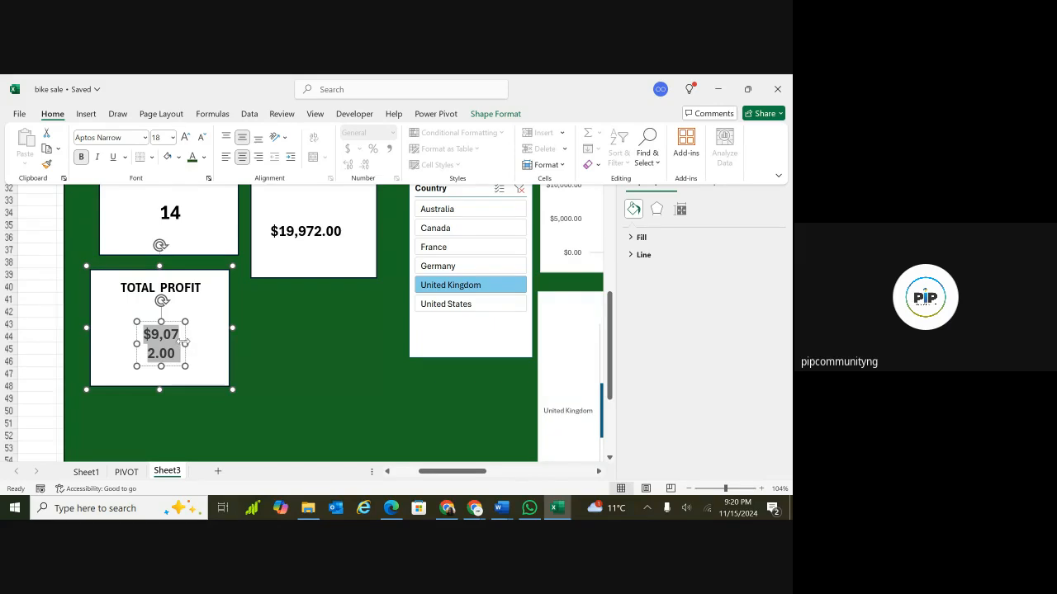
Widen the profit value text box so the amount fits on one line.
{"action": "key", "text": "ctrl+F1"}
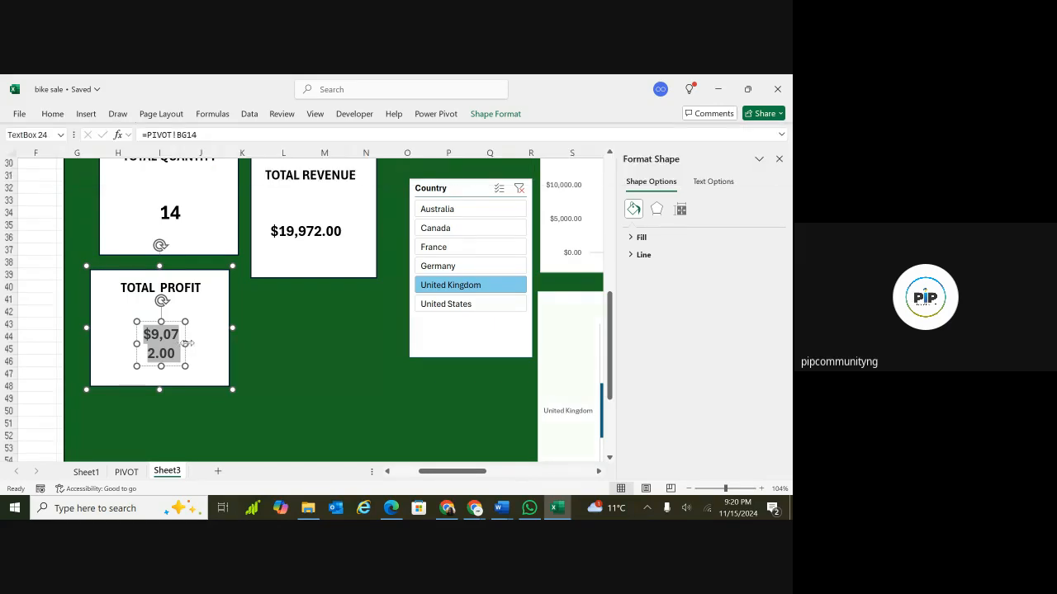
{"action": "left_click_drag", "start_coordinate": [186, 342], "coordinate": [218, 344]}
{"action": "left_click_drag", "start_coordinate": [134, 344], "coordinate": [110, 345]}
{"action": "scroll", "coordinate": [321, 375], "scroll_direction": "down", "scroll_amount": 4}
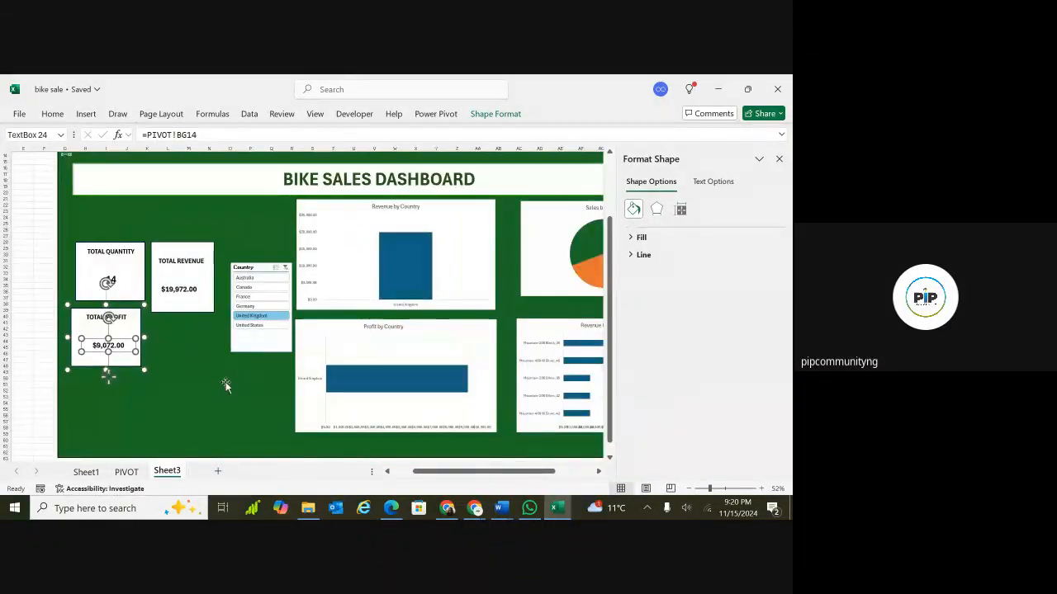
Test the Country slicer by filtering the dashboard to France, then to Canada.
{"action": "left_click", "coordinate": [265, 296]}
{"action": "left_click", "coordinate": [163, 372]}
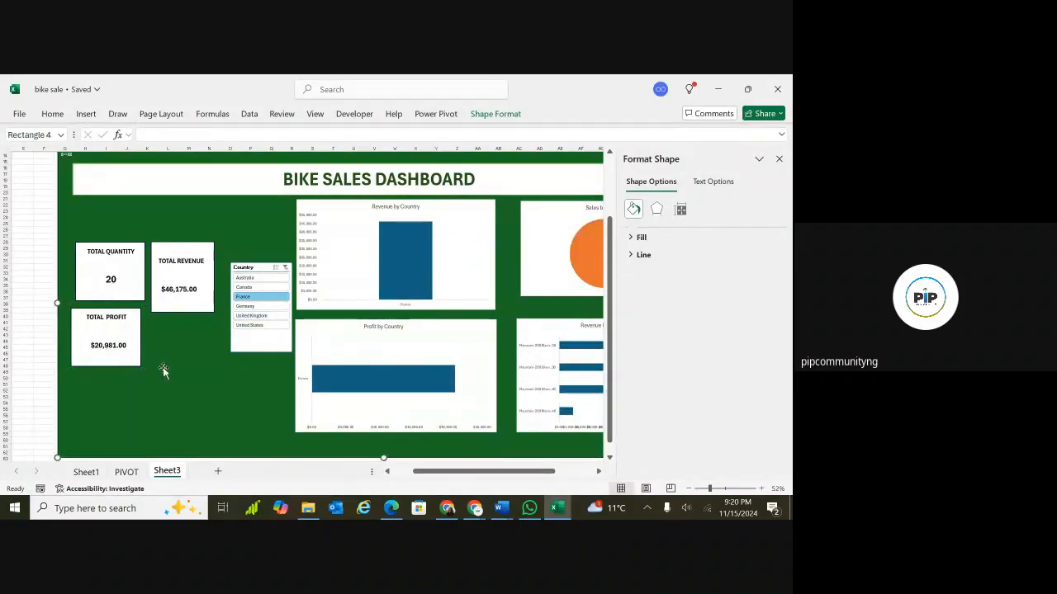
{"action": "left_click", "coordinate": [247, 286]}
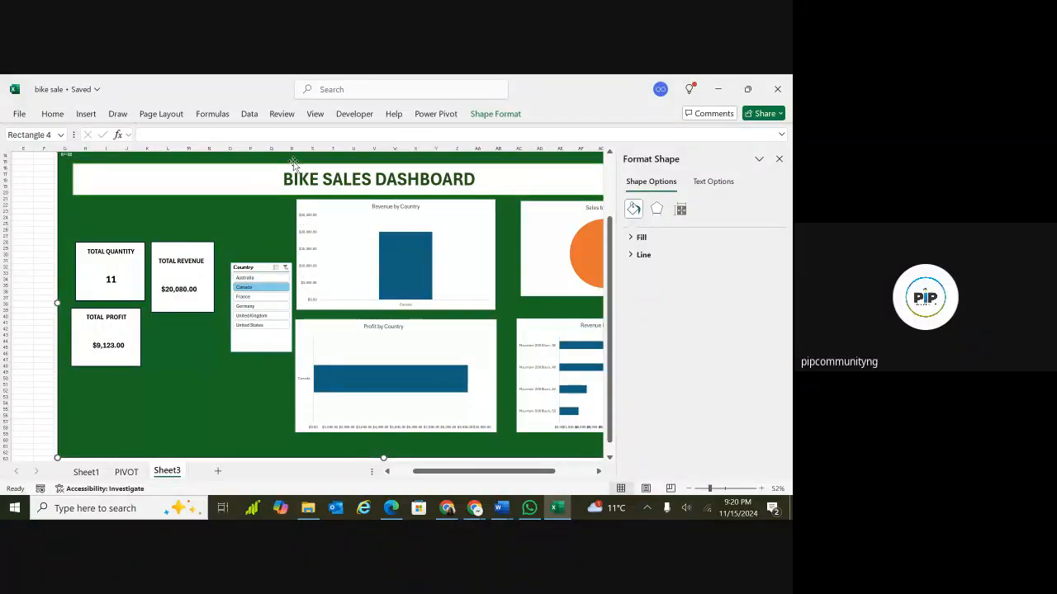
{"action": "left_click", "coordinate": [305, 332]}
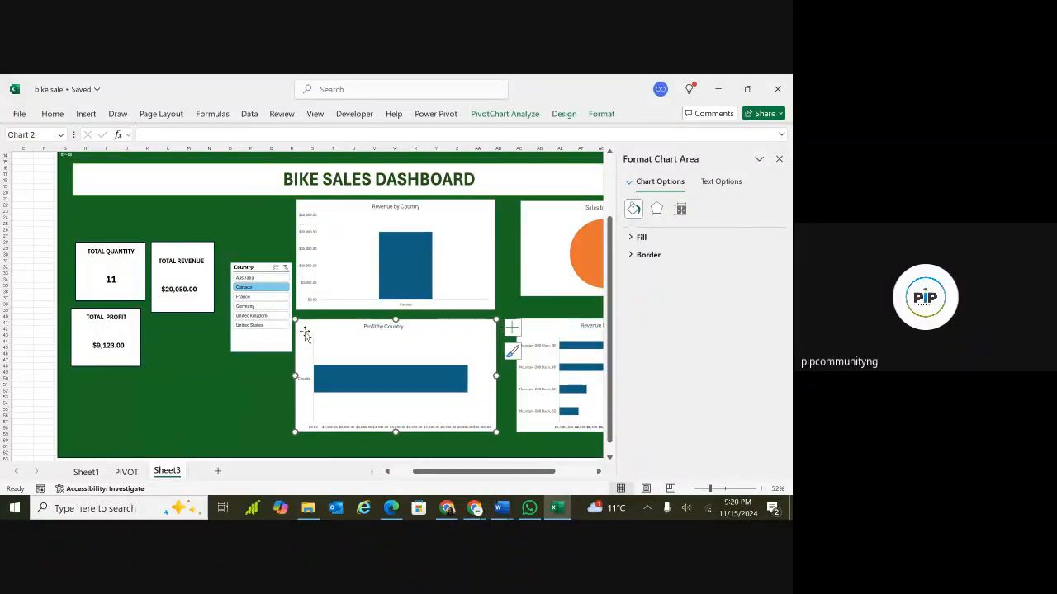
{"action": "left_click", "coordinate": [182, 134]}
{"action": "left_click", "coordinate": [90, 116]}
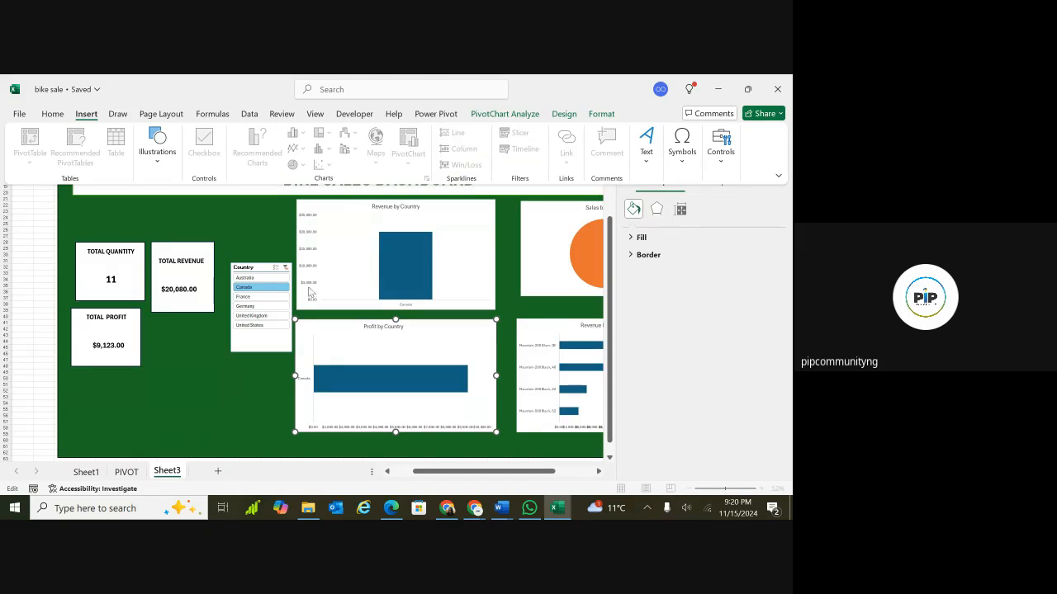
{"action": "left_click", "coordinate": [311, 373]}
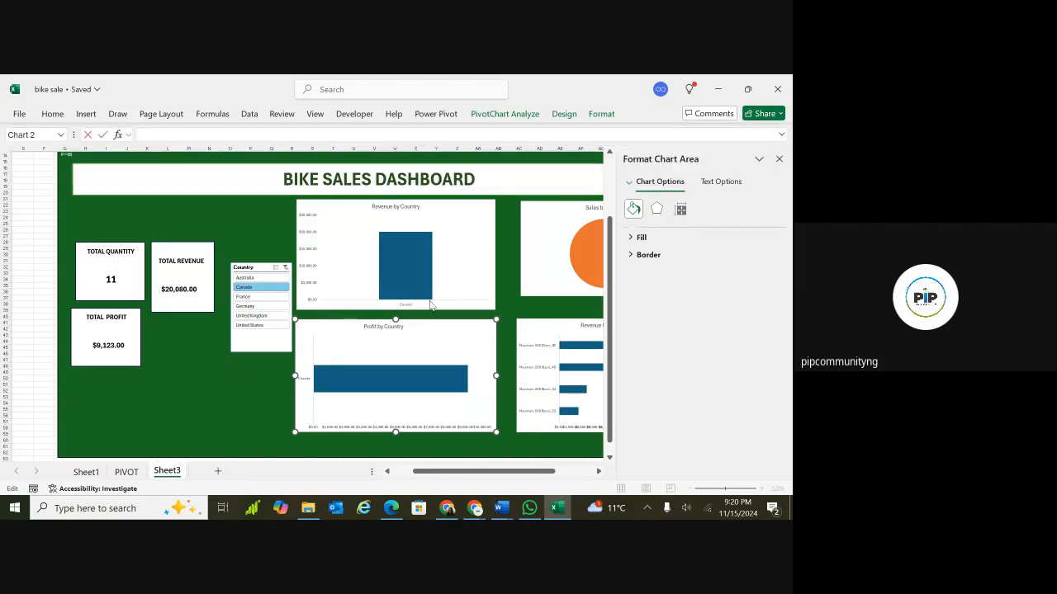
{"action": "left_click", "coordinate": [464, 291]}
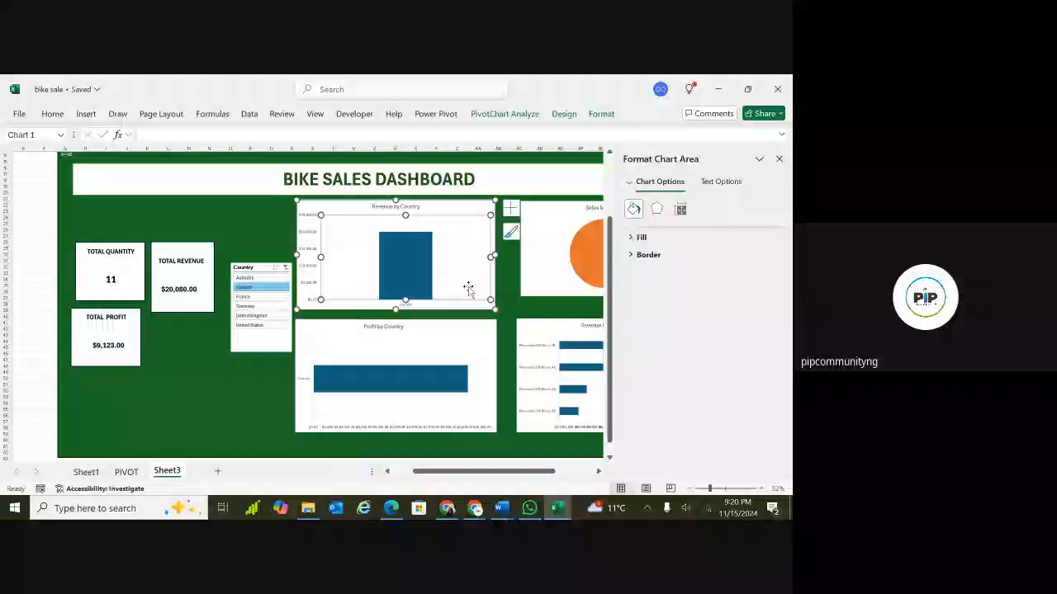
Insert a Customer_Age slicer for the dashboard's PivotChart.
{"action": "left_click", "coordinate": [486, 355]}
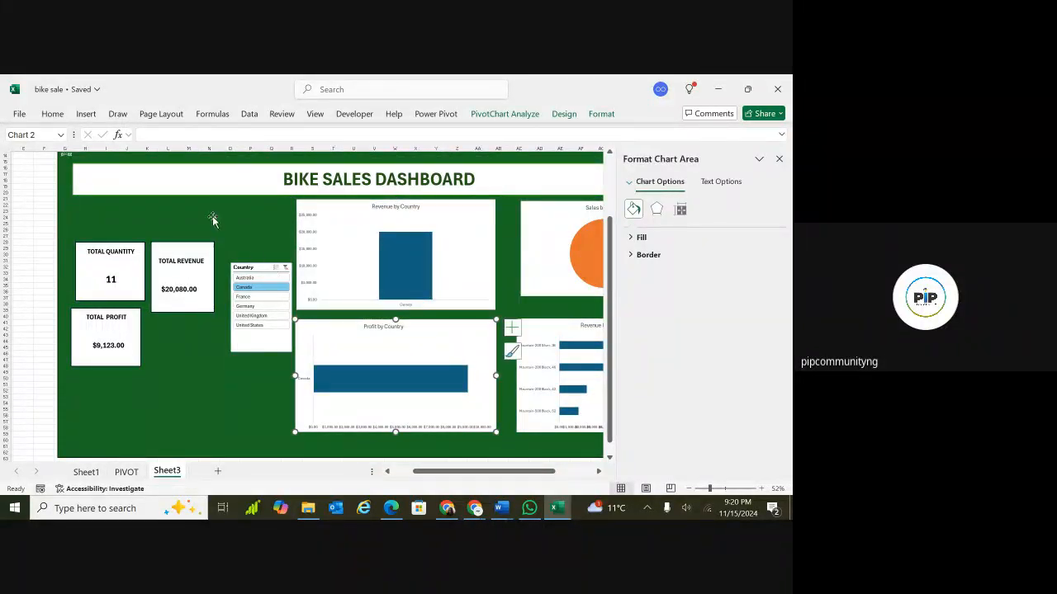
{"action": "left_click", "coordinate": [86, 115]}
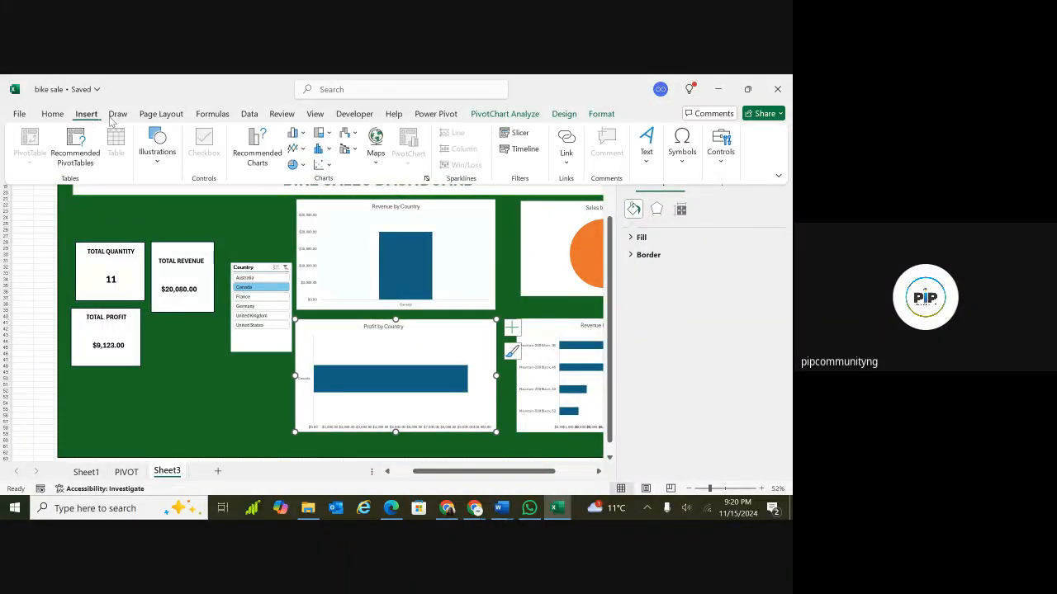
{"action": "left_click", "coordinate": [321, 148]}
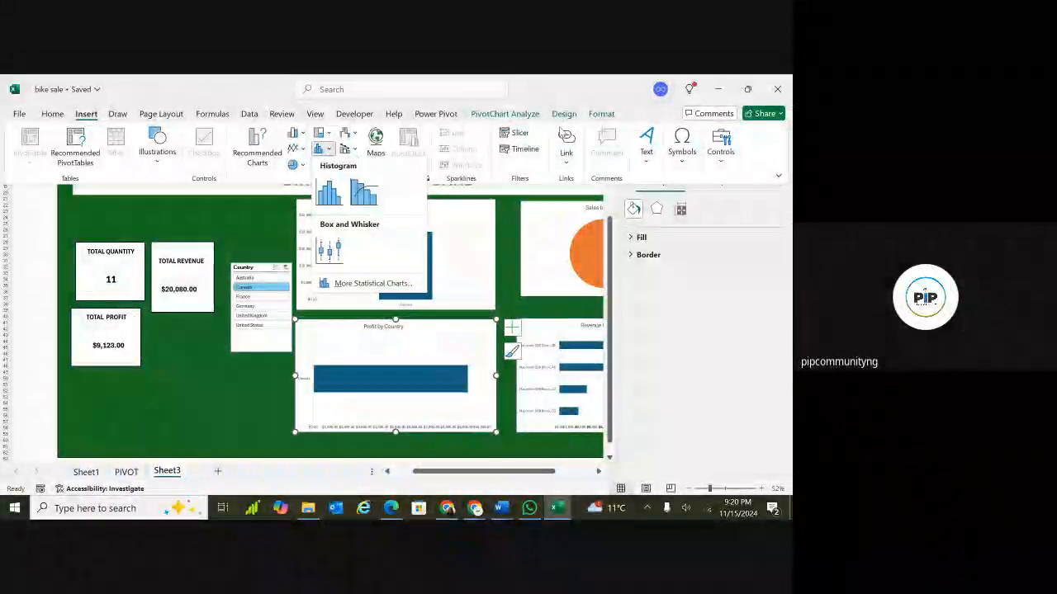
{"action": "left_click", "coordinate": [521, 132]}
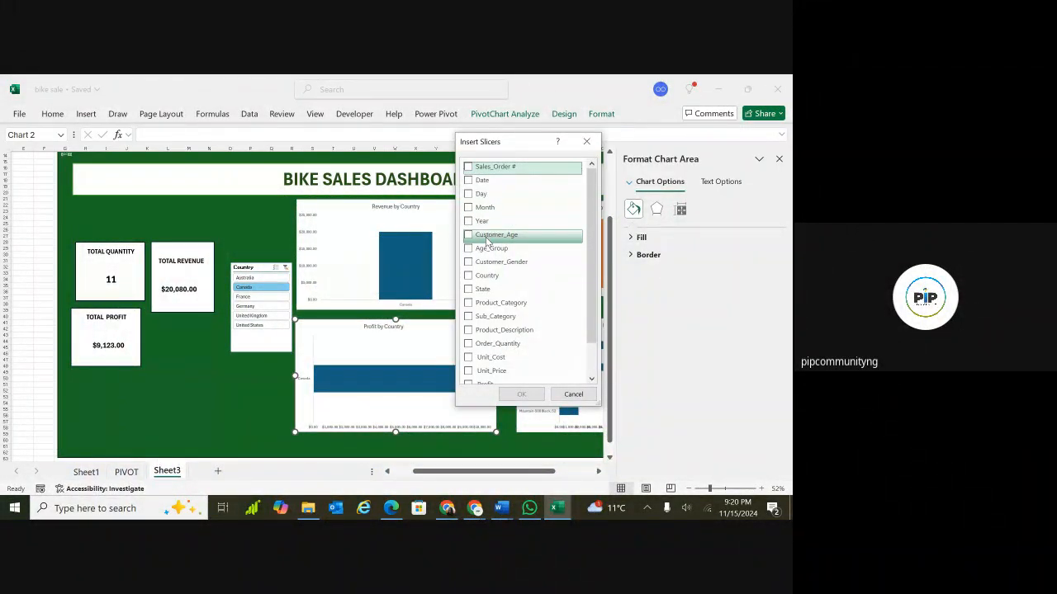
{"action": "left_click", "coordinate": [468, 236]}
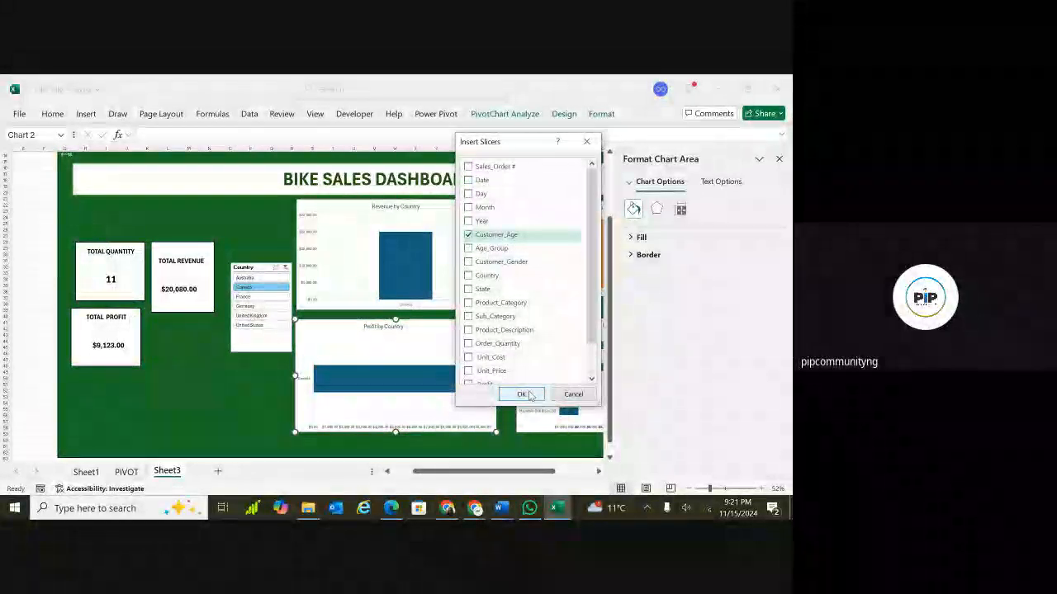
{"action": "left_click", "coordinate": [529, 395]}
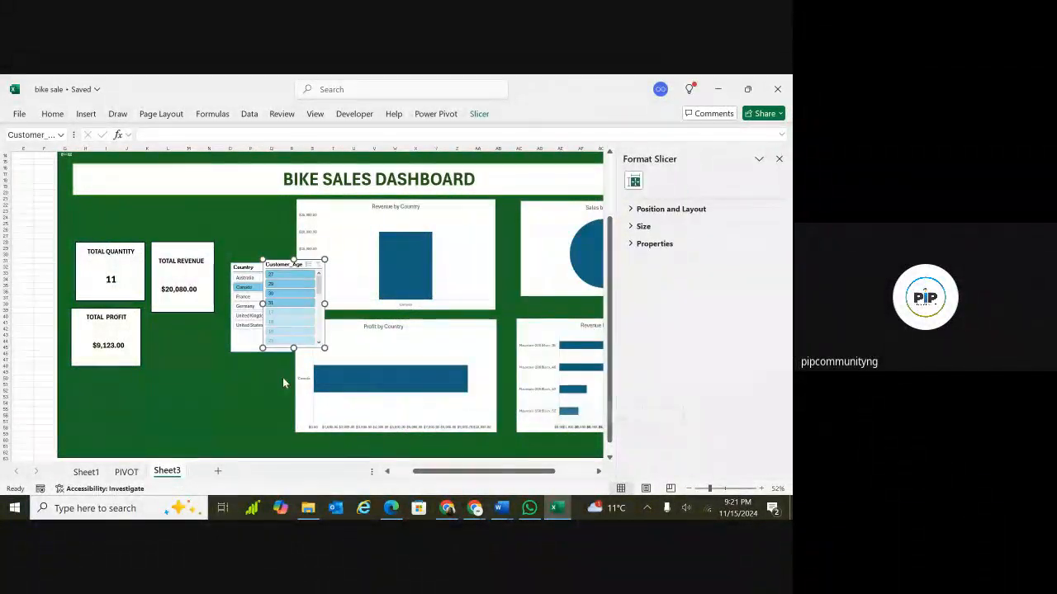
Move the Customer_Age slicer below the Country slicer, beside the TOTAL PROFIT box.
{"action": "left_click", "coordinate": [285, 303]}
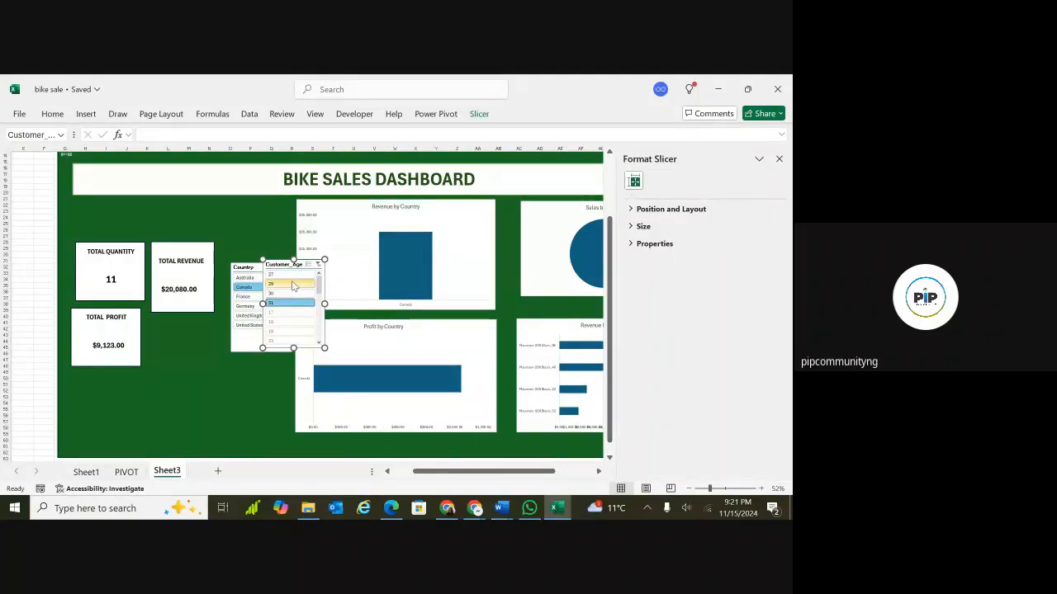
{"action": "left_click", "coordinate": [285, 276]}
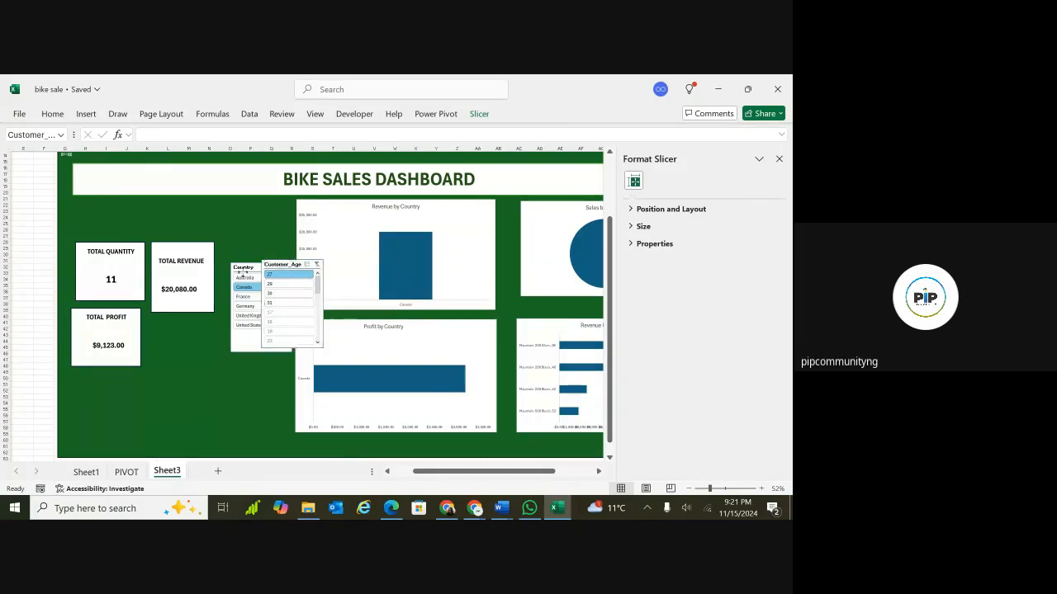
{"action": "left_click_drag", "start_coordinate": [285, 266], "coordinate": [202, 312]}
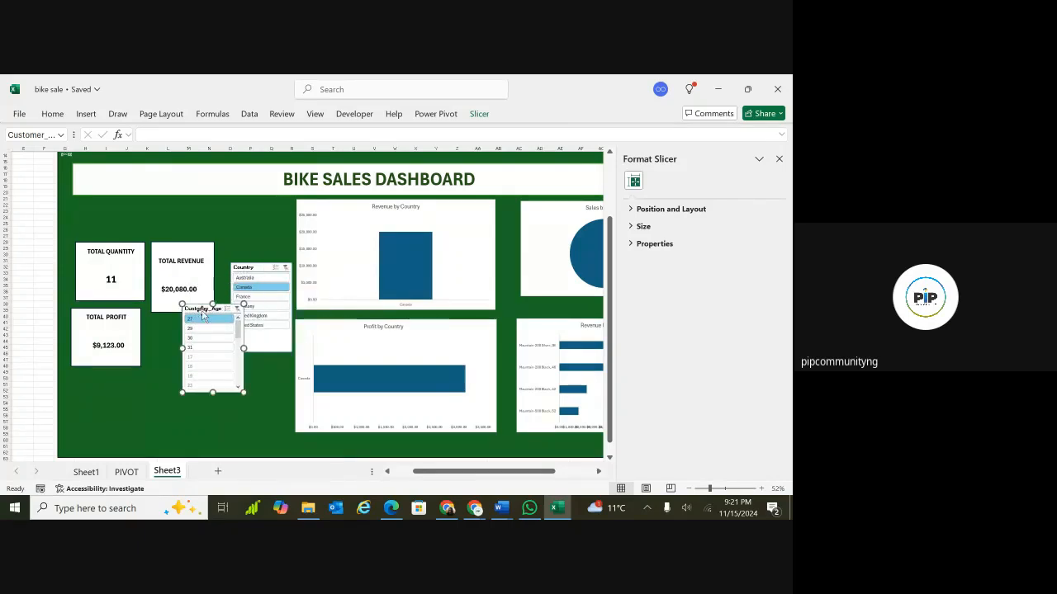
{"action": "left_click", "coordinate": [332, 328]}
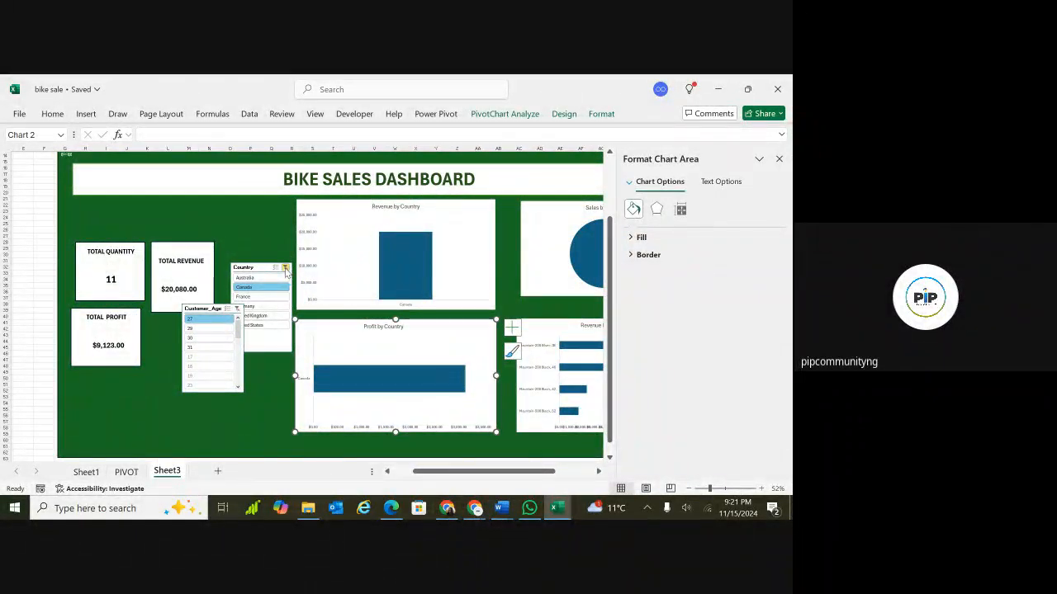
Clear the Country slicer filter and select several ages in the Customer_Age slicer.
{"action": "left_click", "coordinate": [285, 270]}
{"action": "left_click", "coordinate": [206, 329]}
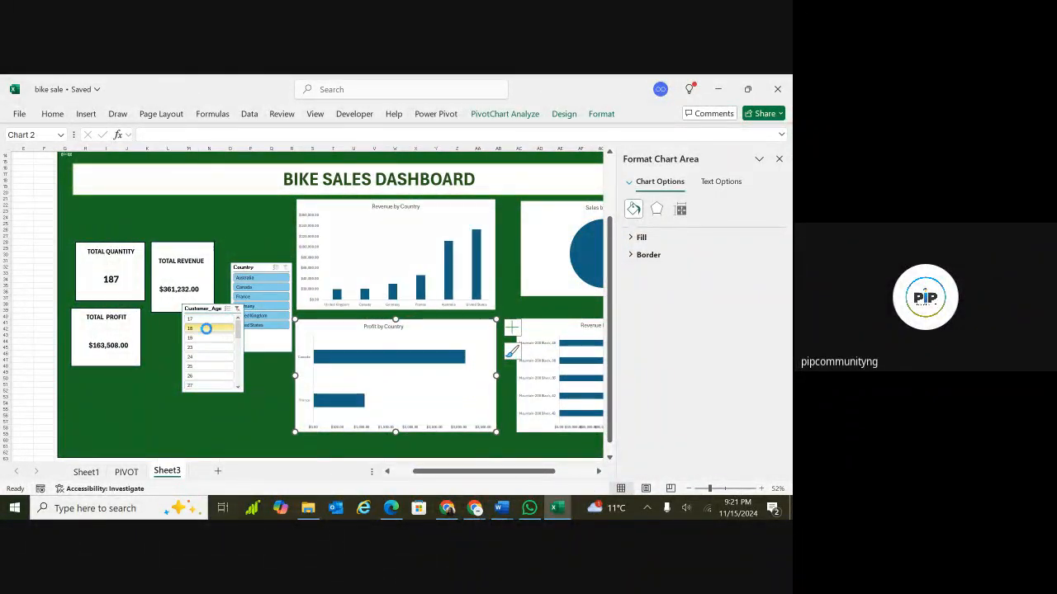
{"action": "left_click", "coordinate": [202, 347]}
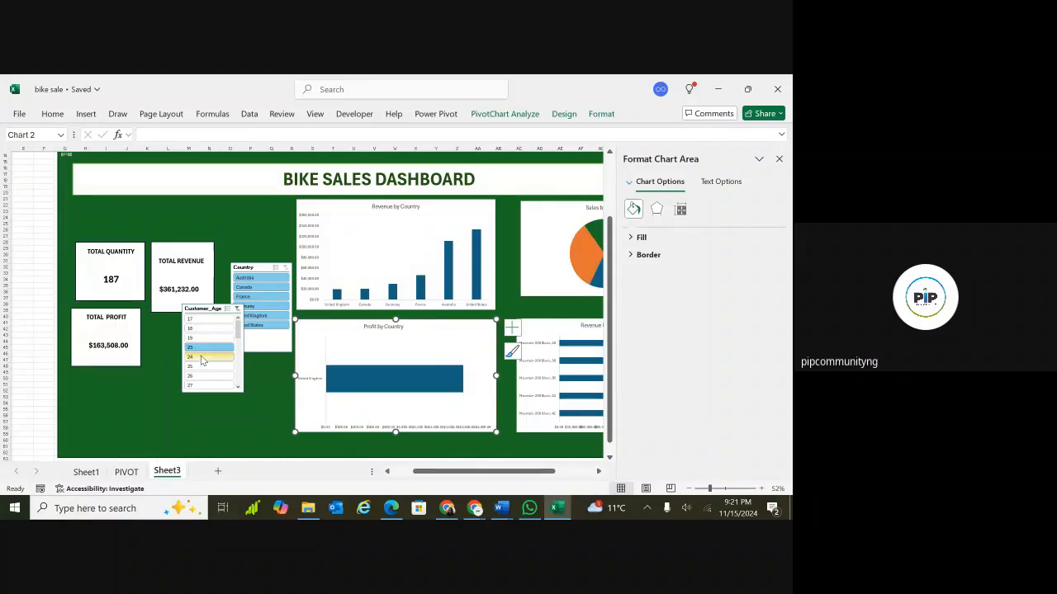
{"action": "left_click", "coordinate": [202, 365]}
{"action": "left_click_drag", "start_coordinate": [212, 333], "coordinate": [235, 348]}
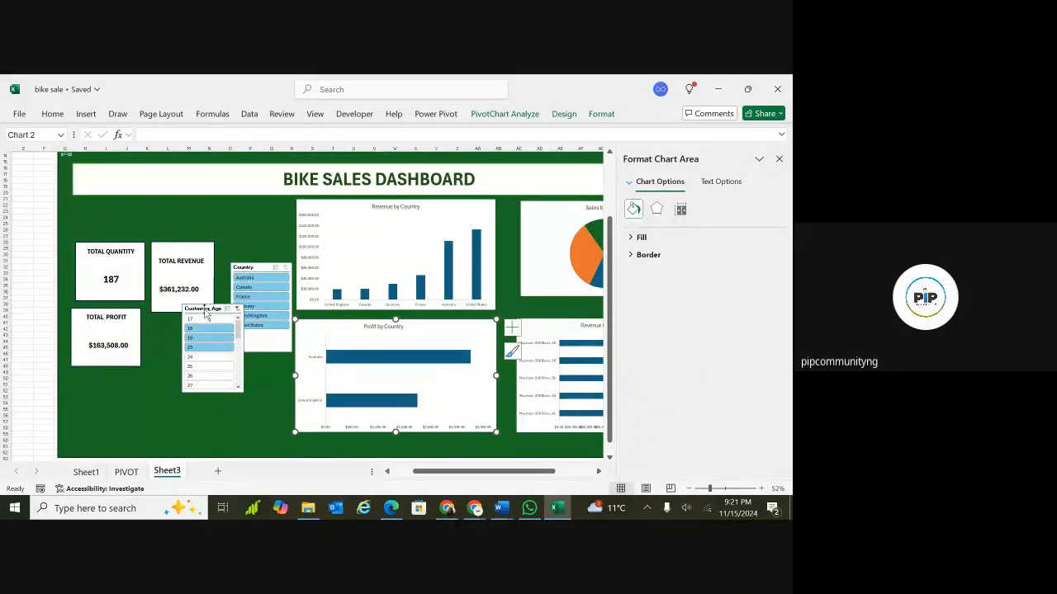
Connect the Customer_Age slicer to every PivotTable on the PIVOT sheet through its report connections.
{"action": "left_click", "coordinate": [204, 308]}
{"action": "right_click", "coordinate": [206, 313]}
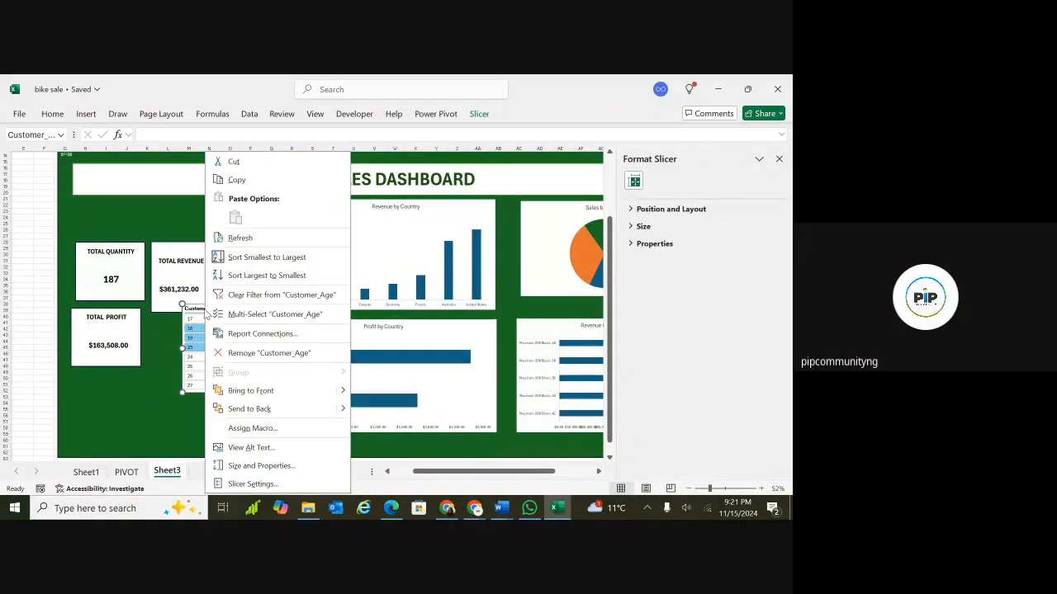
{"action": "left_click", "coordinate": [256, 333]}
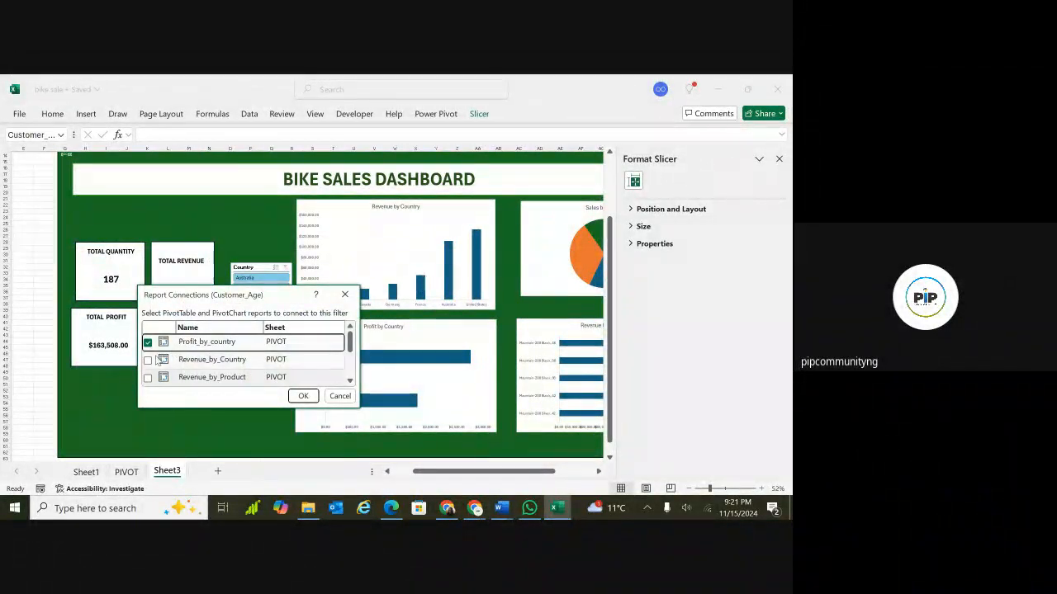
{"action": "left_click", "coordinate": [148, 360]}
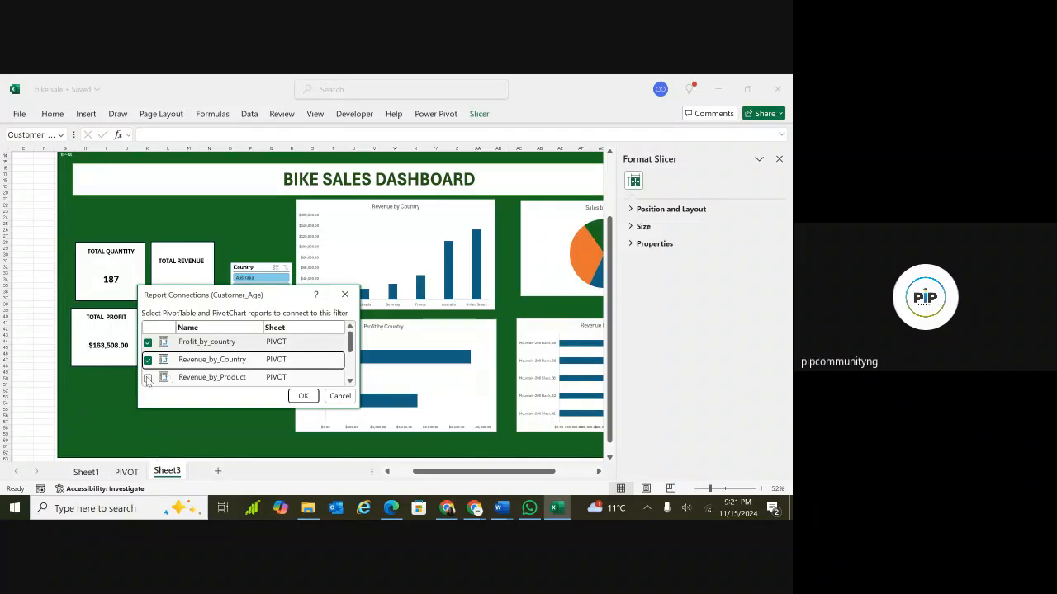
{"action": "left_click", "coordinate": [147, 378]}
{"action": "left_click", "coordinate": [350, 382]}
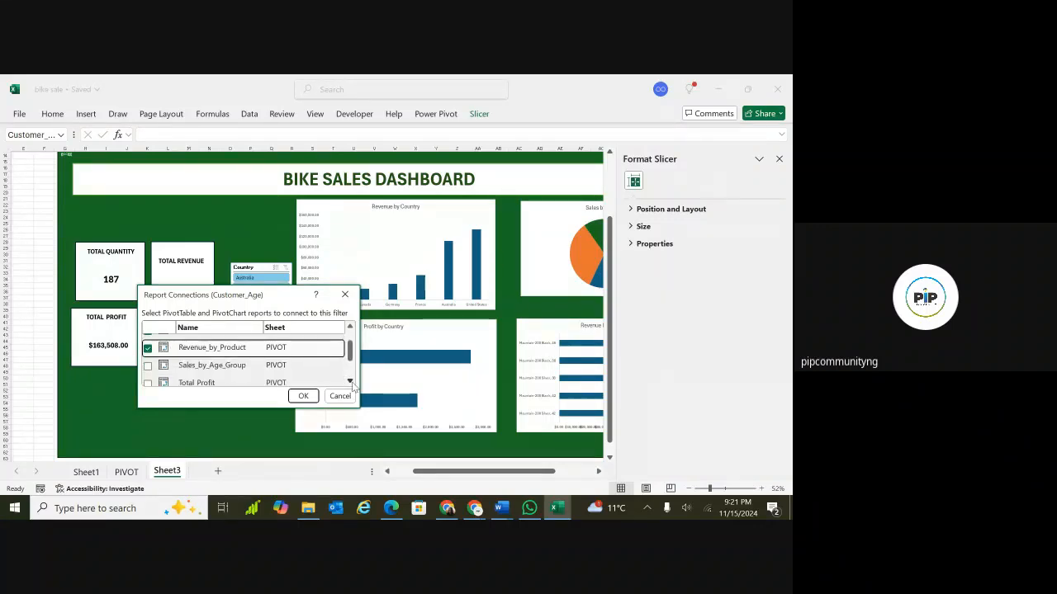
{"action": "left_click", "coordinate": [350, 382]}
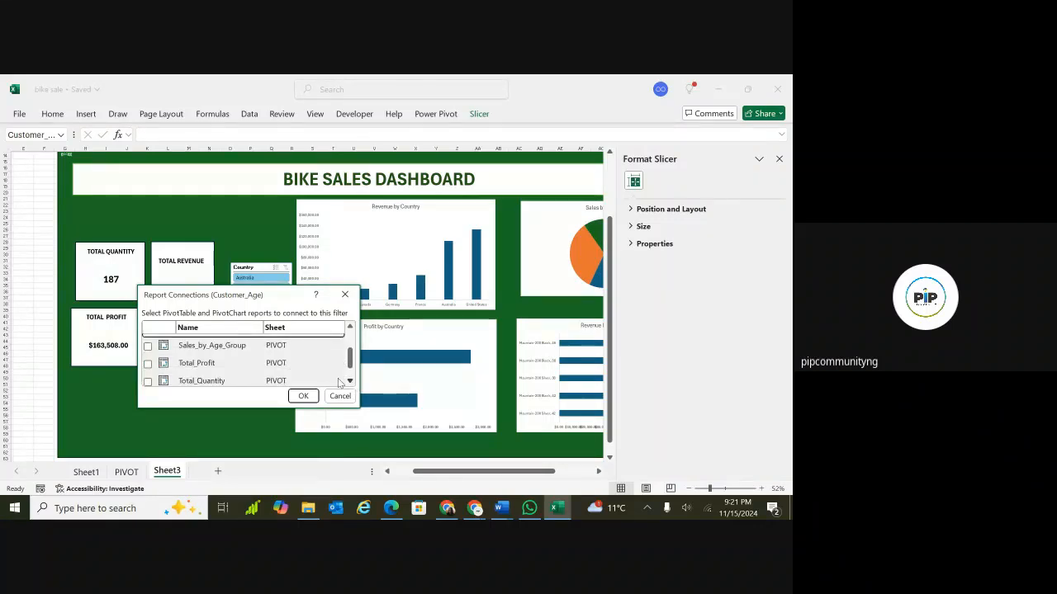
{"action": "left_click", "coordinate": [148, 345]}
{"action": "left_click", "coordinate": [148, 363]}
{"action": "left_click", "coordinate": [147, 382]}
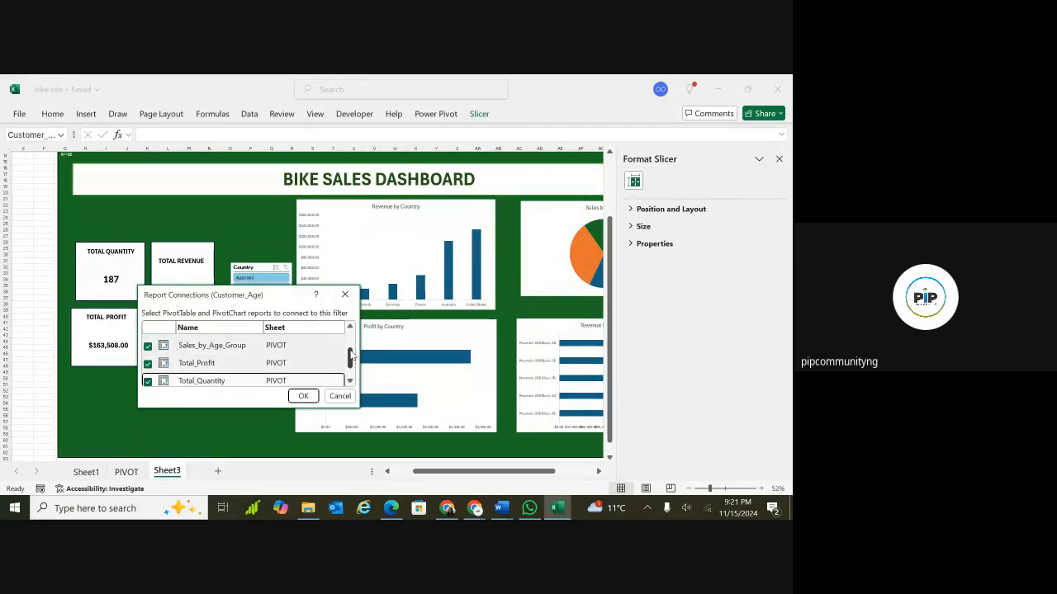
{"action": "left_click_drag", "start_coordinate": [351, 348], "coordinate": [351, 370]}
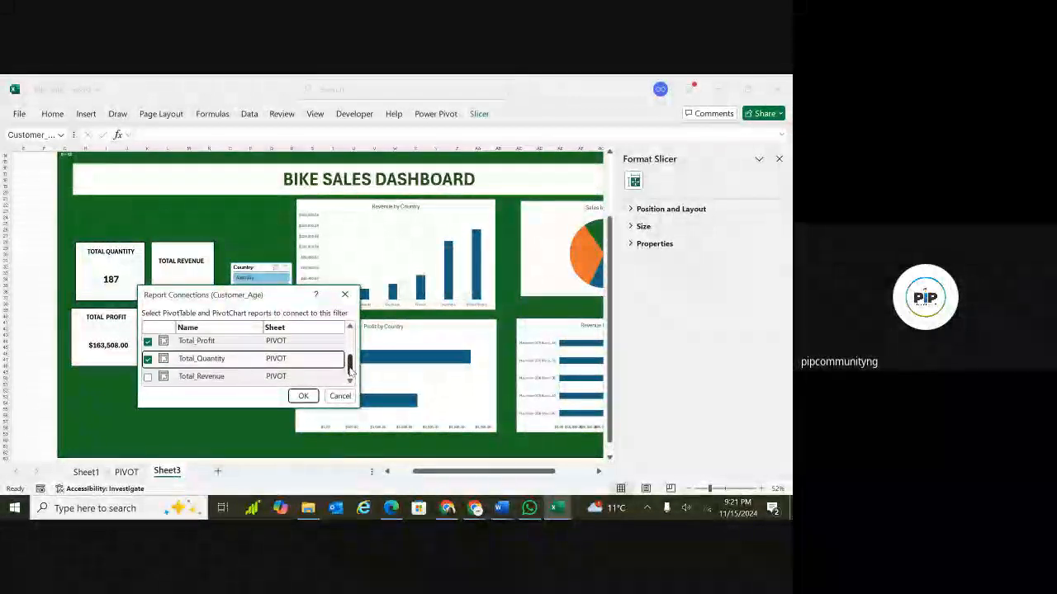
{"action": "left_click", "coordinate": [147, 376]}
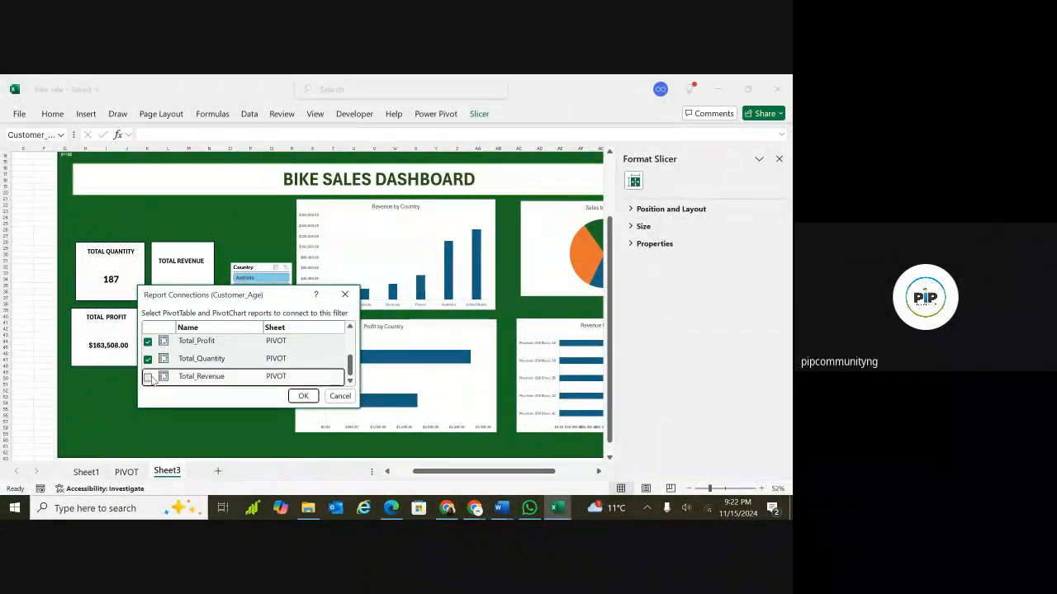
{"action": "left_click", "coordinate": [302, 396]}
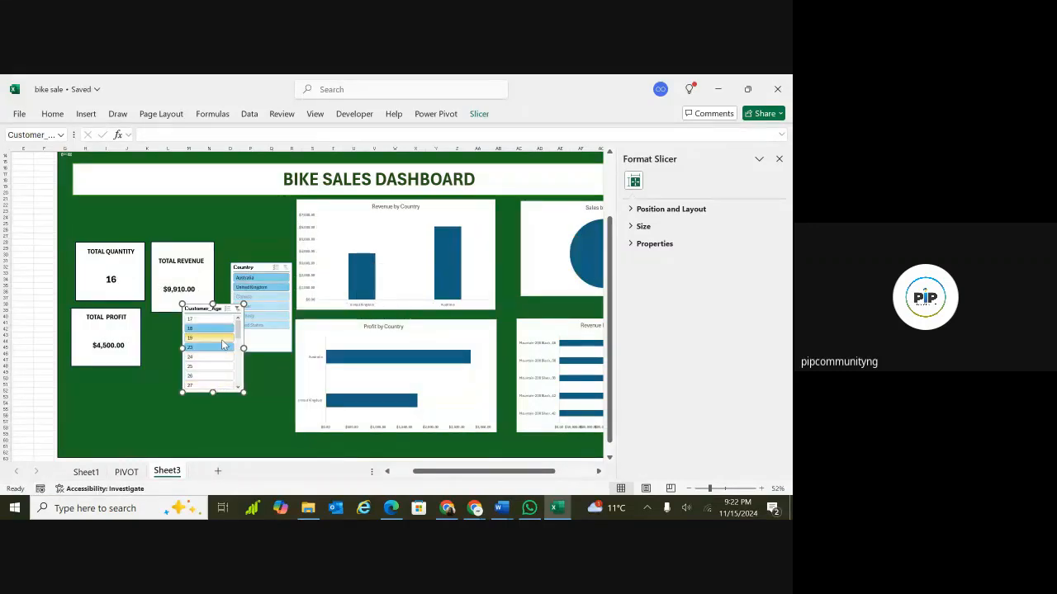
Test the Customer_Age slicer by filtering the dashboard to different single ages.
{"action": "left_click", "coordinate": [217, 338]}
{"action": "left_click", "coordinate": [211, 357]}
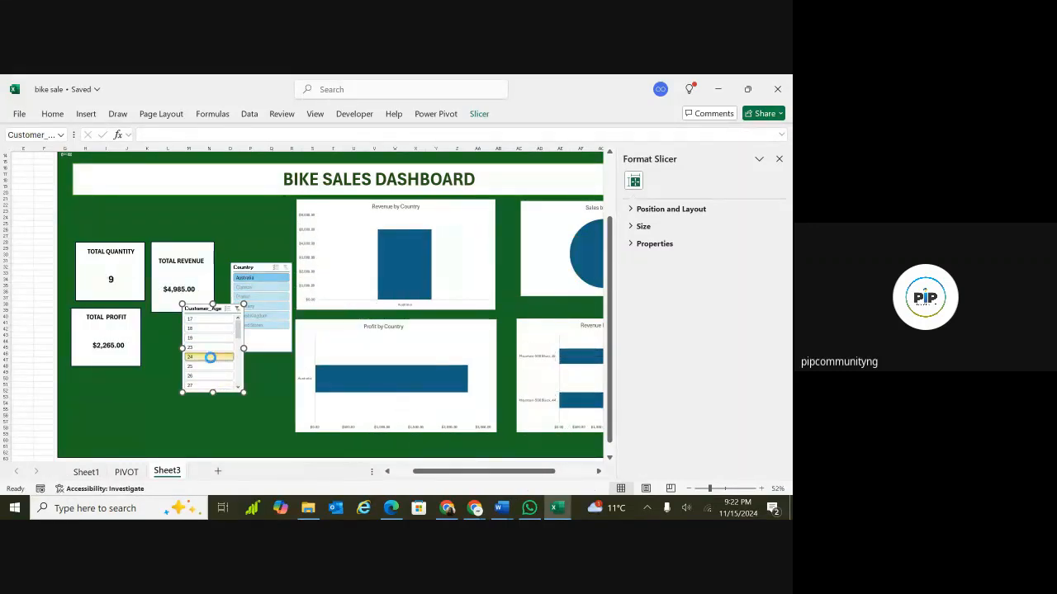
{"action": "left_click", "coordinate": [208, 334]}
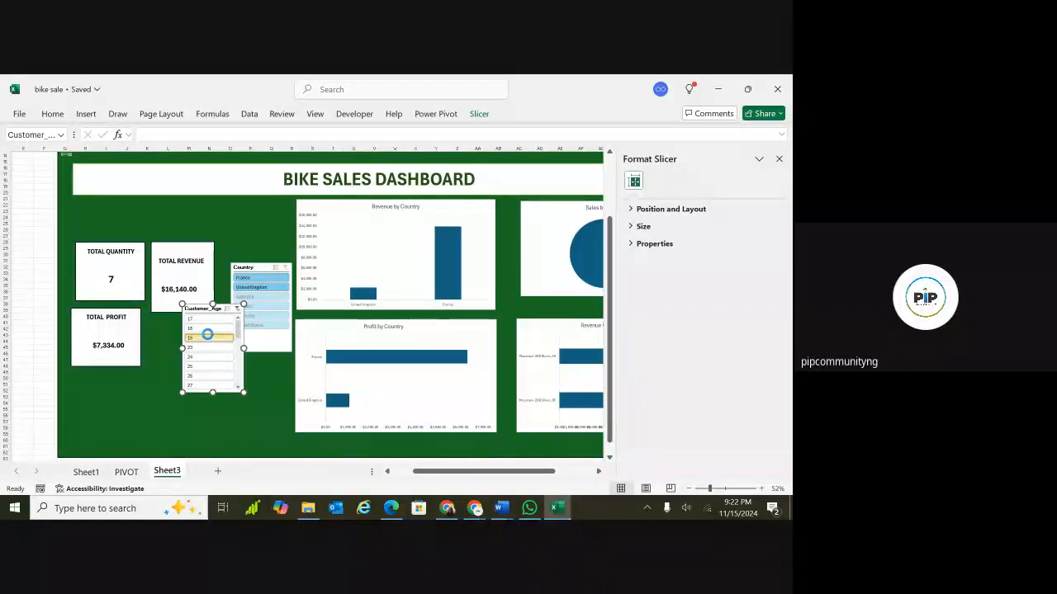
{"action": "left_click", "coordinate": [208, 319]}
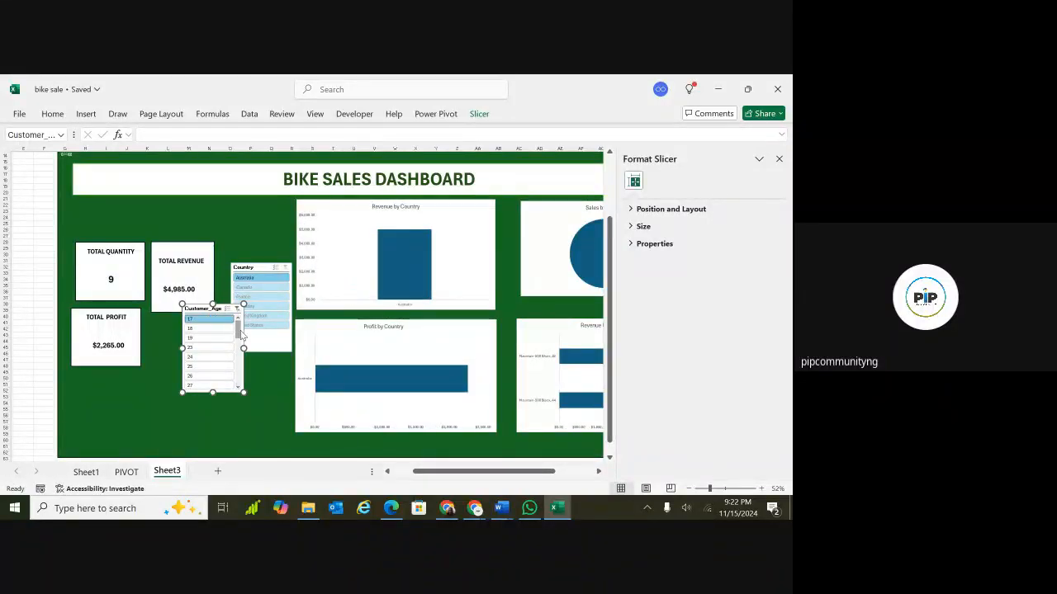
{"action": "left_click", "coordinate": [219, 367]}
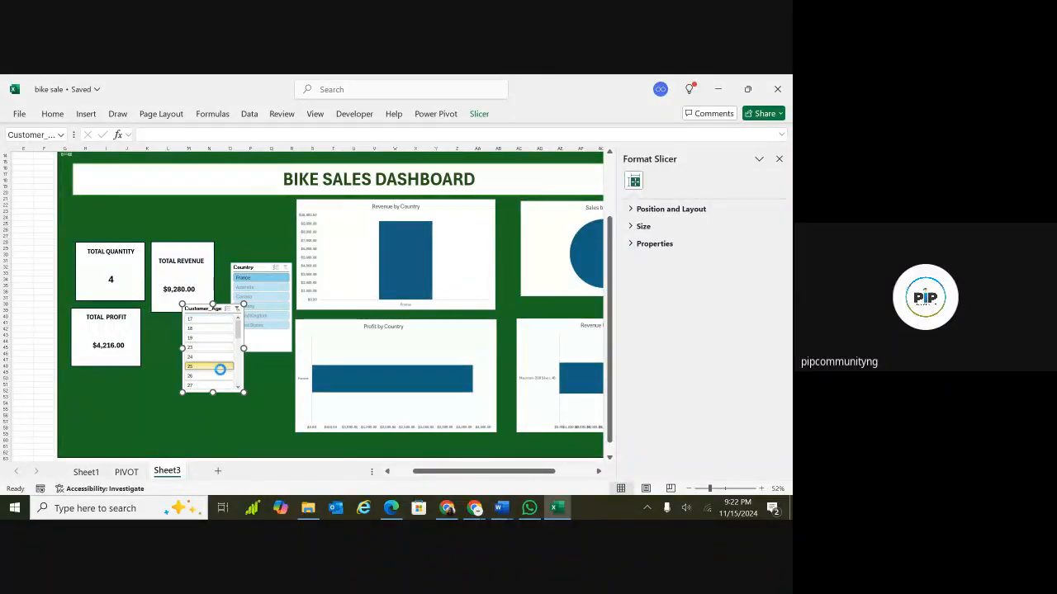
{"action": "left_click", "coordinate": [215, 376]}
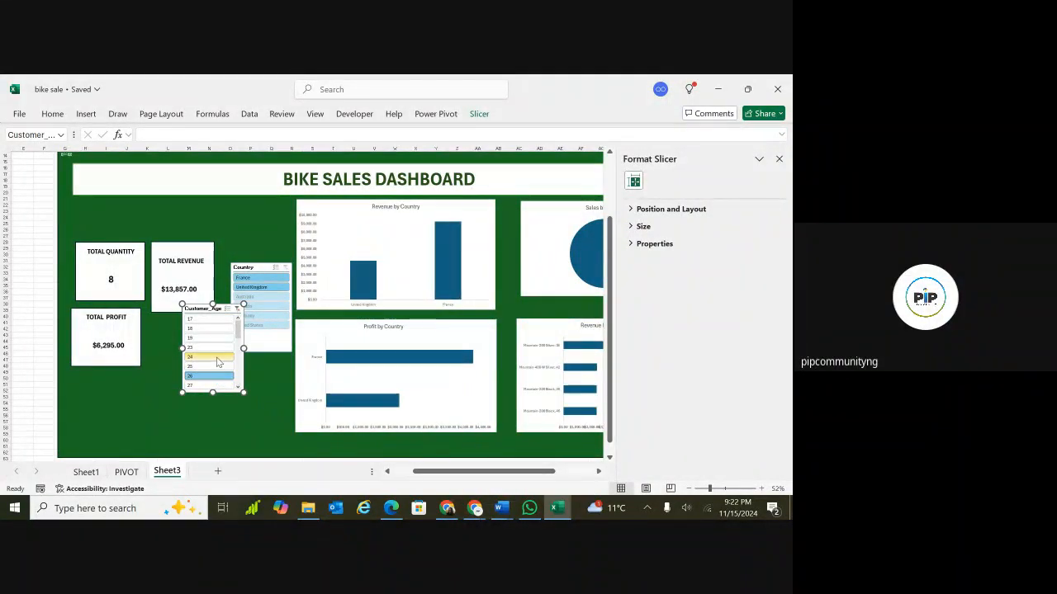
{"action": "left_click", "coordinate": [218, 361]}
Clear the Customer_Age slicer filter so all ages are included.
{"action": "scroll", "coordinate": [207, 334], "scroll_direction": "up", "scroll_amount": 3}
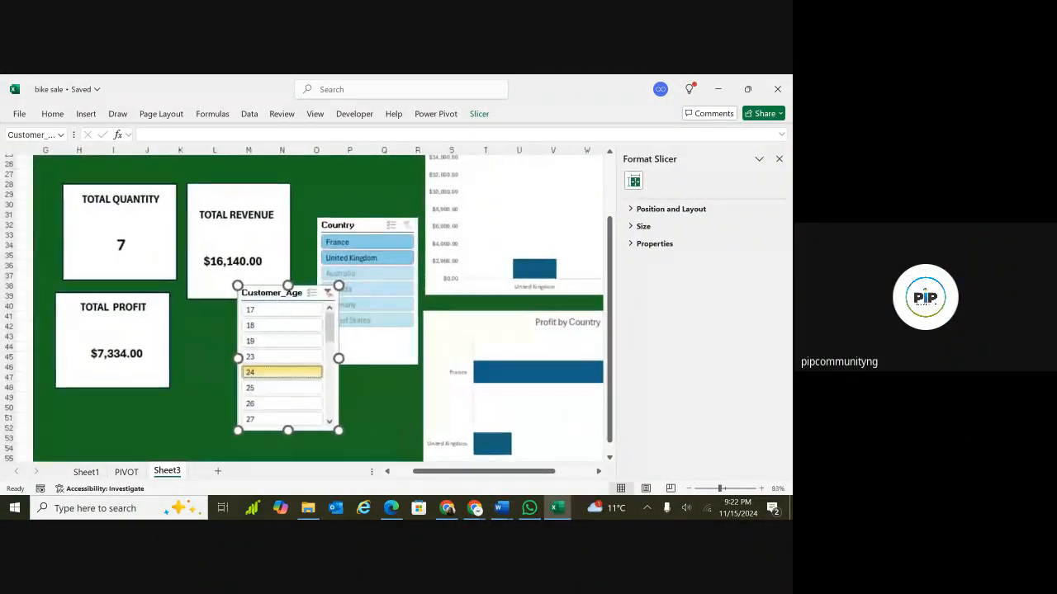
{"action": "left_click", "coordinate": [335, 300]}
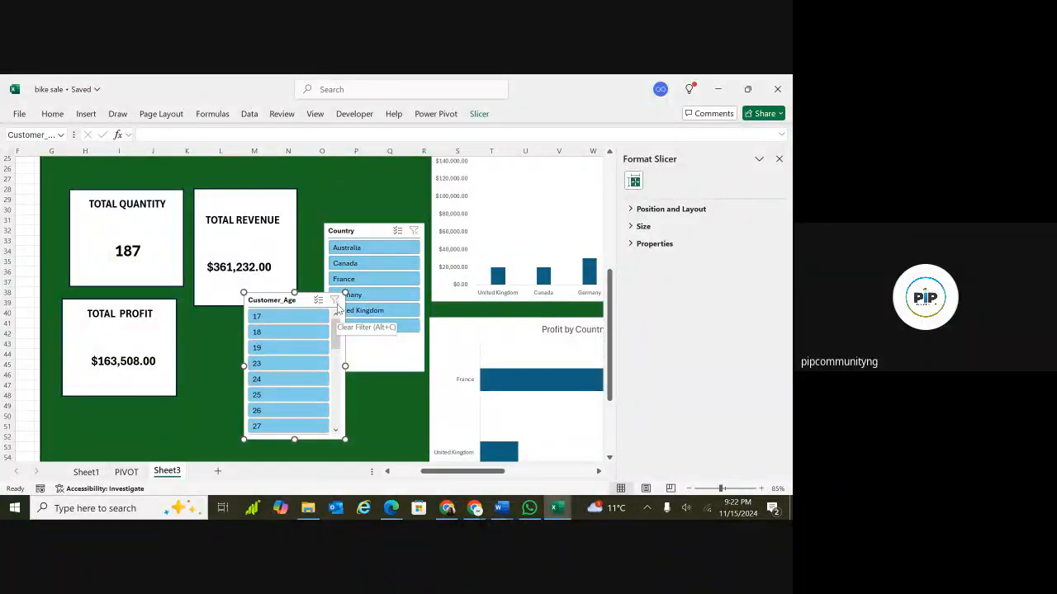
{"action": "scroll", "coordinate": [337, 307], "scroll_direction": "down", "scroll_amount": 5, "text": "ctrl"}
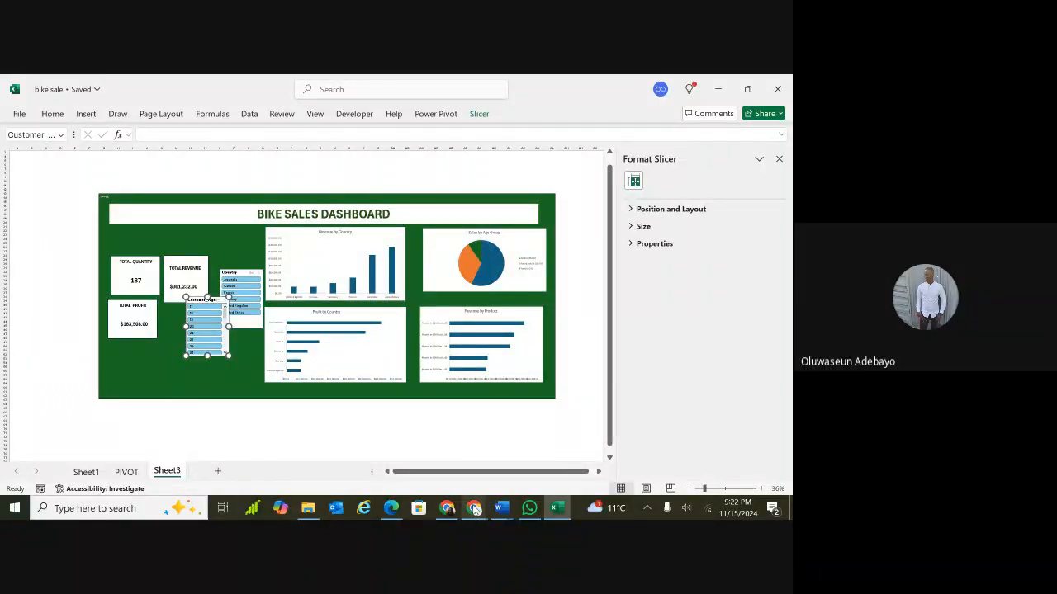
Switch to the Google Meet window and scroll through the in-call messages.
{"action": "mouse_move", "coordinate": [475, 508]}
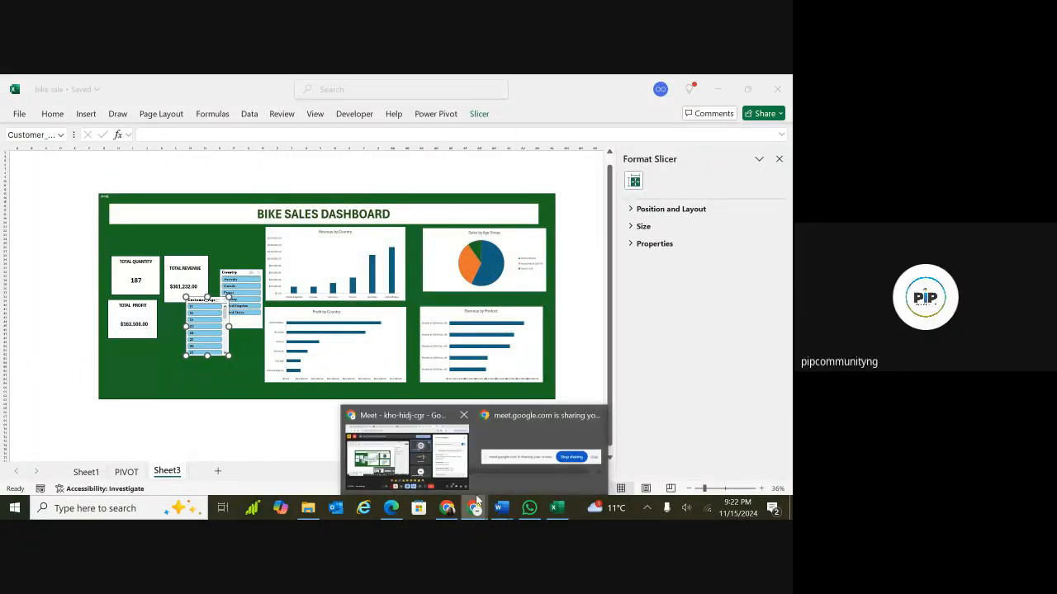
{"action": "left_click", "coordinate": [416, 459]}
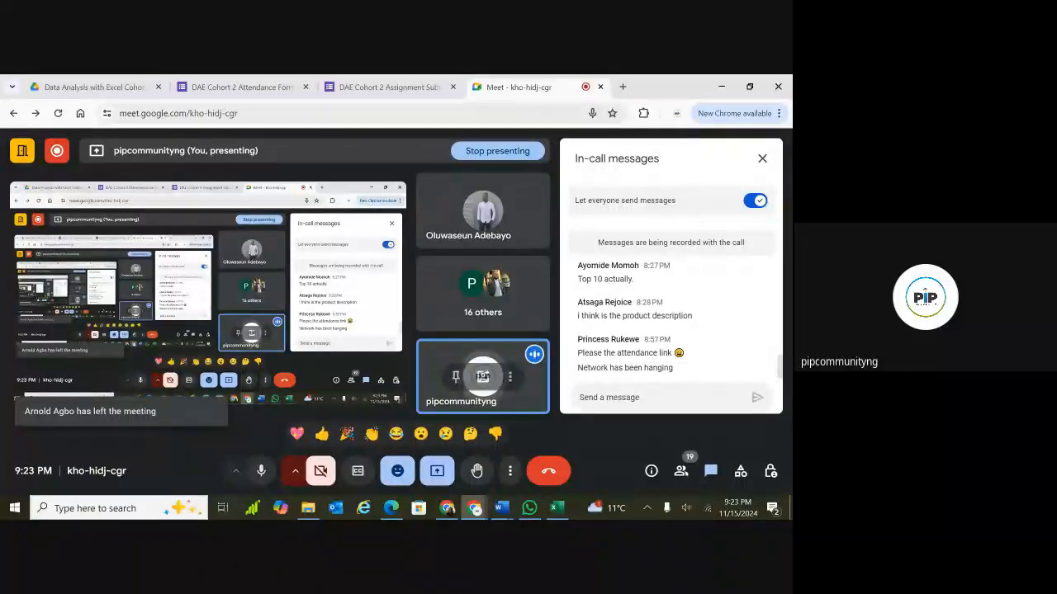
{"action": "scroll", "coordinate": [670, 330], "scroll_direction": "up", "scroll_amount": 1}
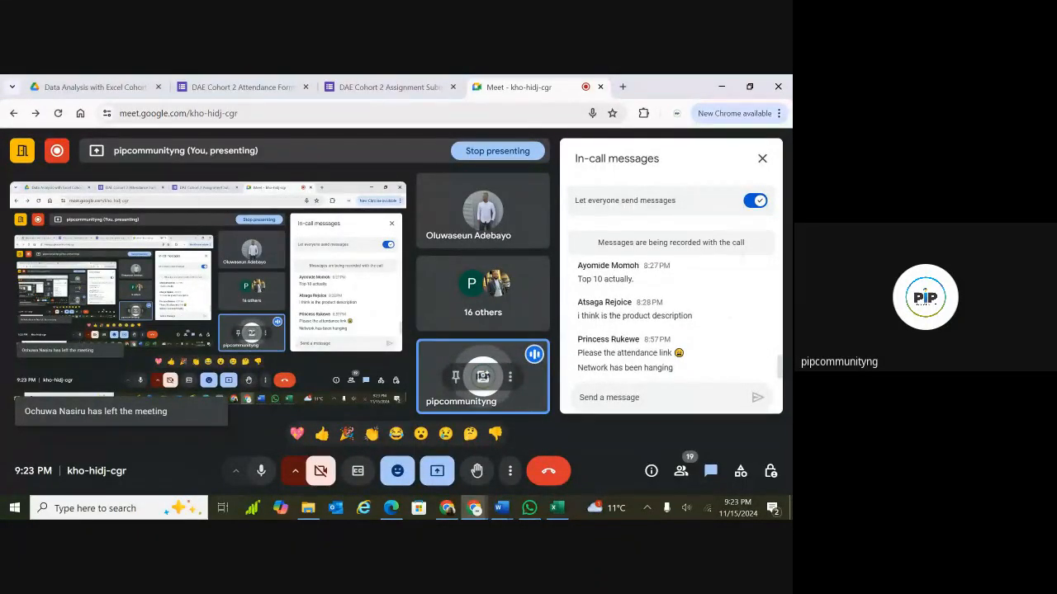
{"action": "scroll", "coordinate": [670, 331], "scroll_direction": "up", "scroll_amount": 5}
{"action": "scroll", "coordinate": [671, 330], "scroll_direction": "up", "scroll_amount": 5}
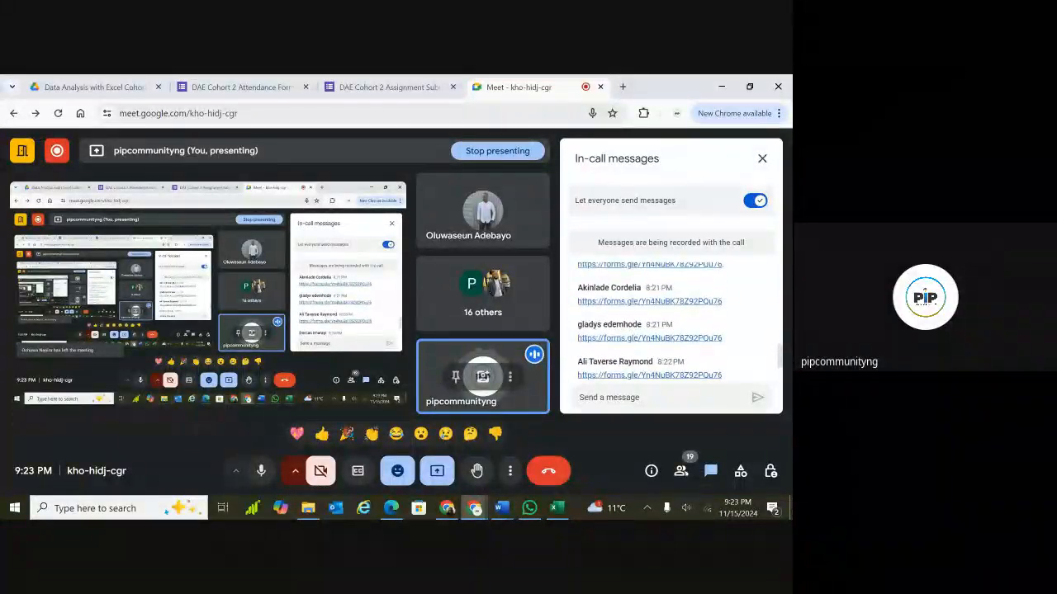
{"action": "scroll", "coordinate": [670, 330], "scroll_direction": "down", "scroll_amount": 3}
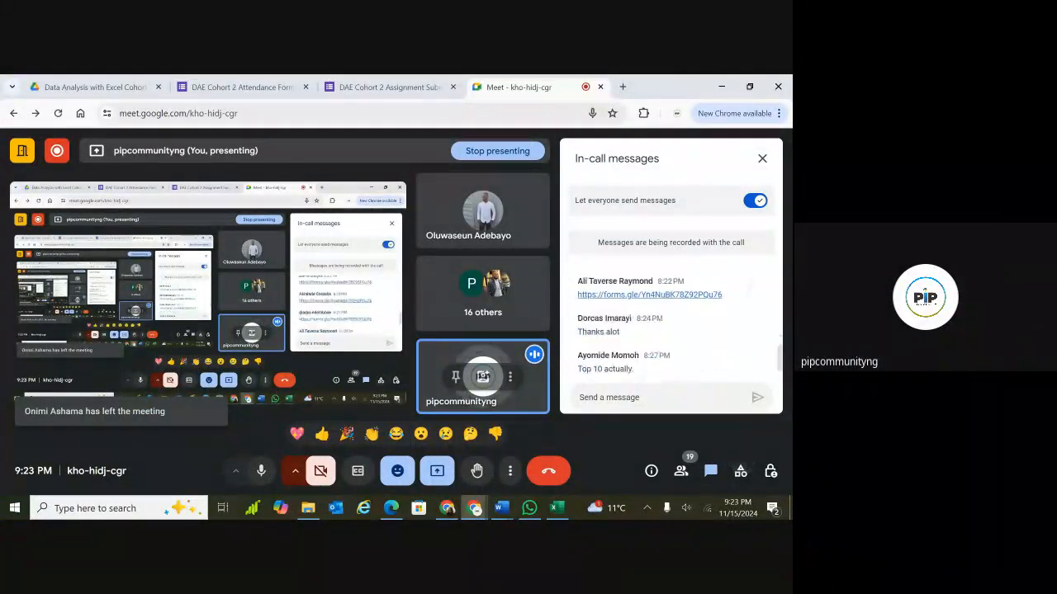
{"action": "scroll", "coordinate": [670, 330], "scroll_direction": "down", "scroll_amount": 3}
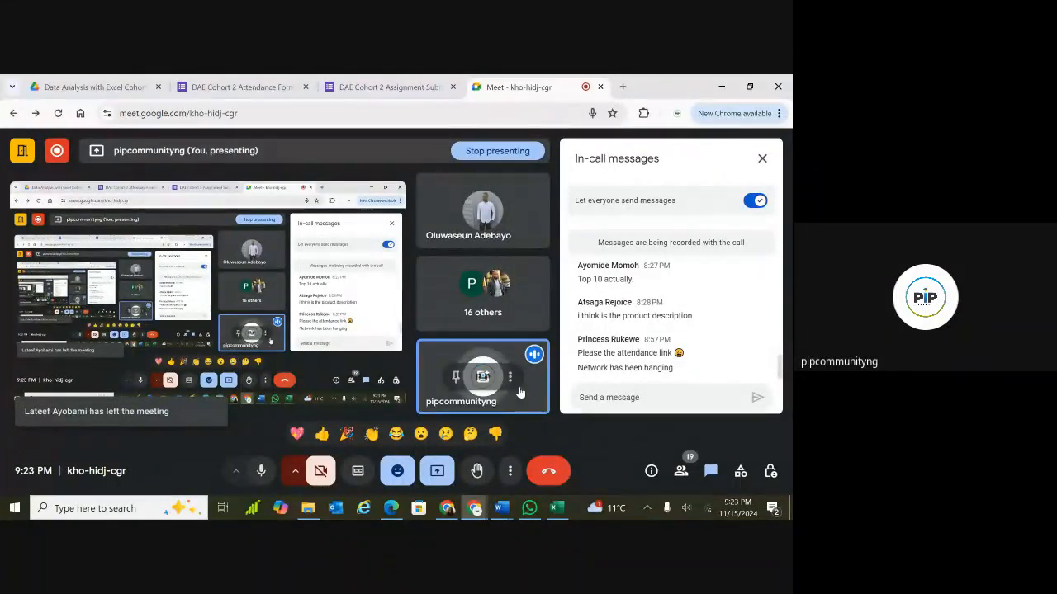
{"action": "left_click", "coordinate": [510, 470]}
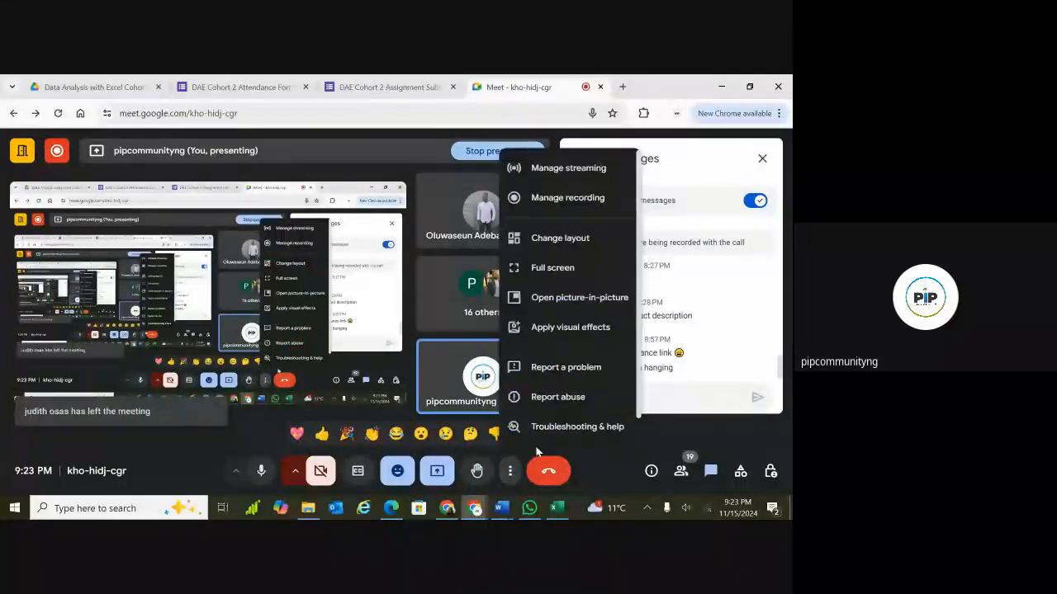
{"action": "left_click", "coordinate": [511, 470]}
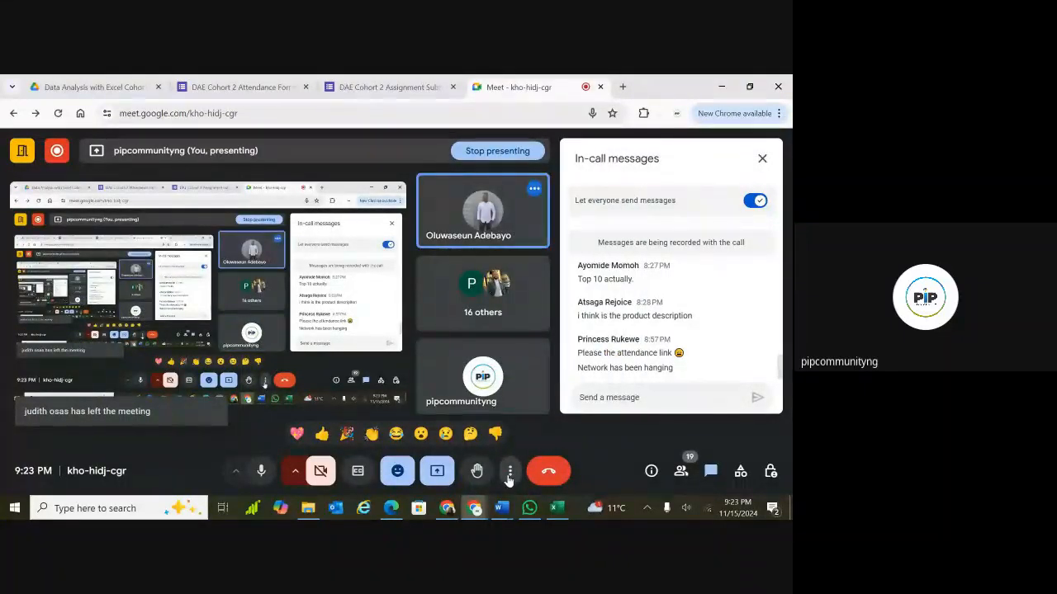
Open the meeting's recording management panel and scroll down to the option for stopping the recording.
{"action": "left_click", "coordinate": [509, 472]}
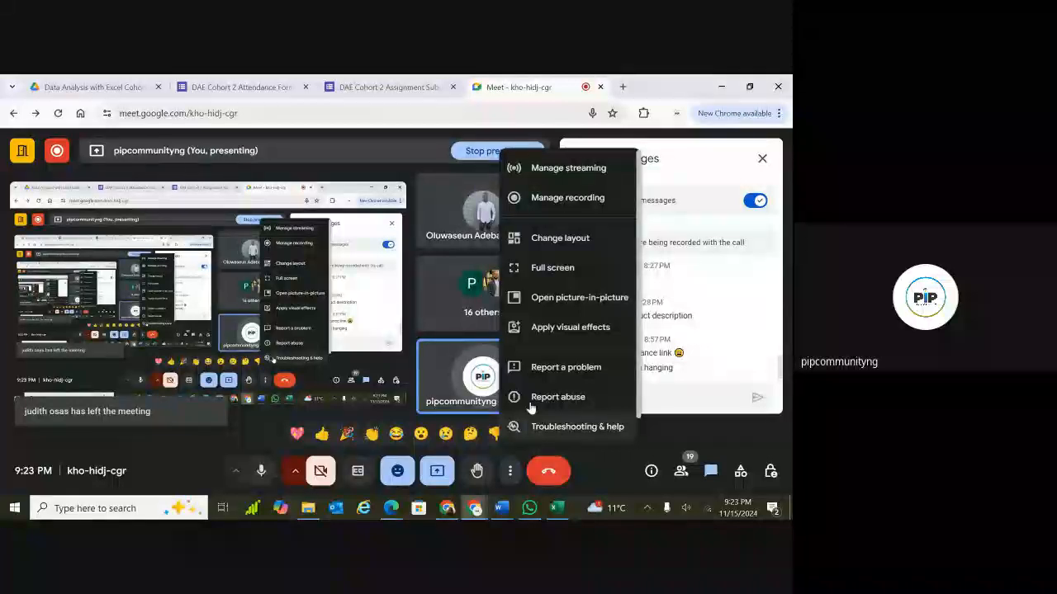
{"action": "left_click", "coordinate": [589, 206]}
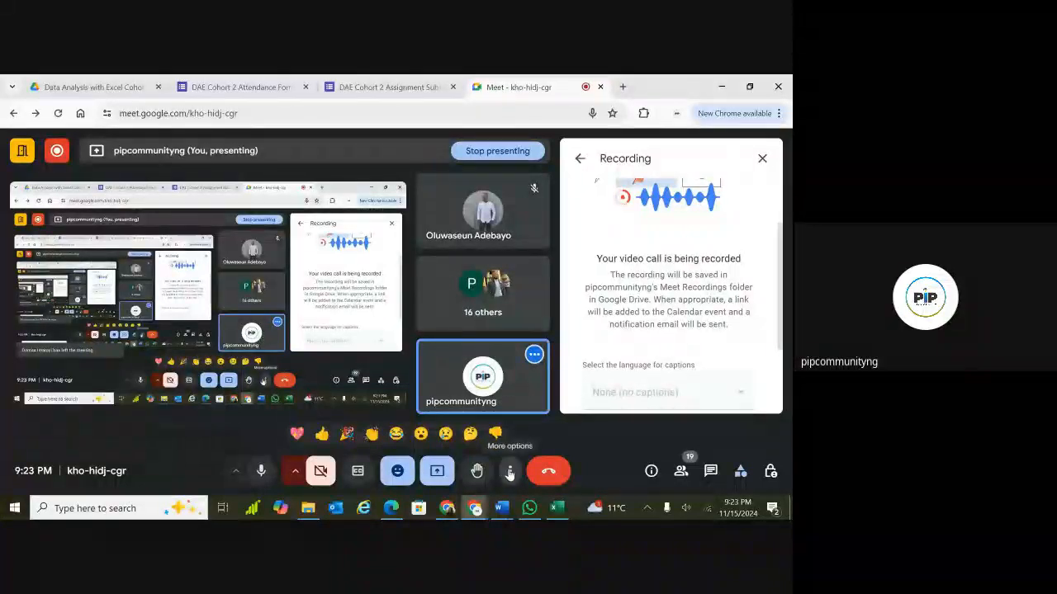
{"action": "left_click", "coordinate": [510, 471]}
{"action": "left_click", "coordinate": [510, 473]}
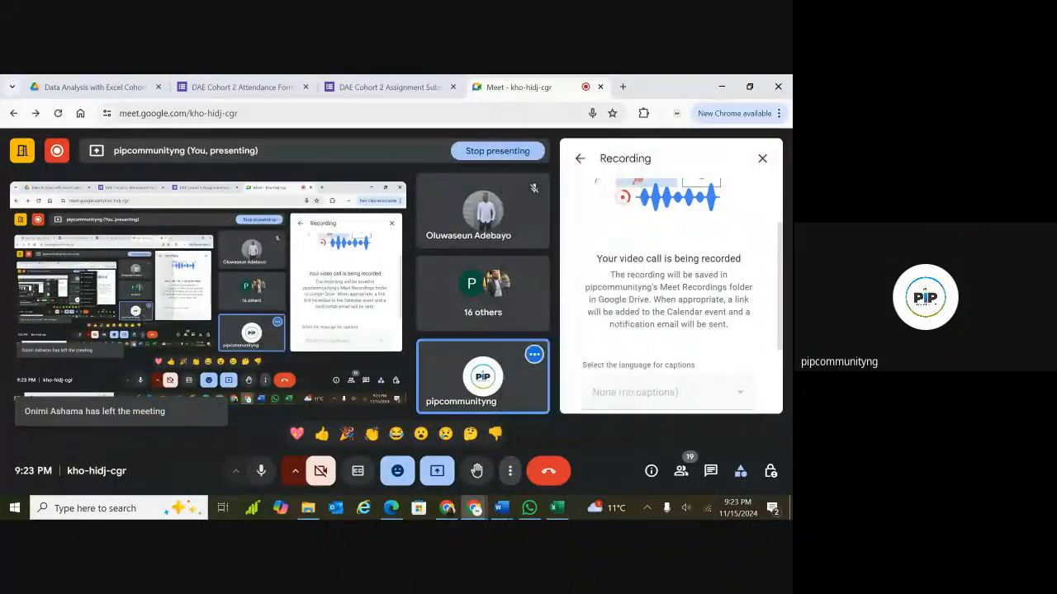
{"action": "scroll", "coordinate": [670, 289], "scroll_direction": "down", "scroll_amount": 2}
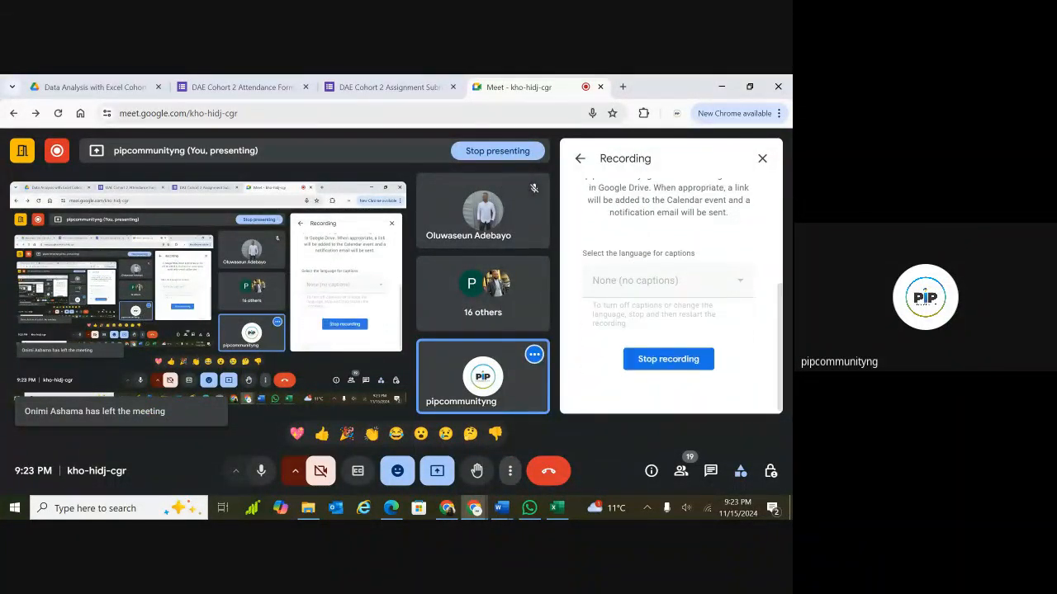